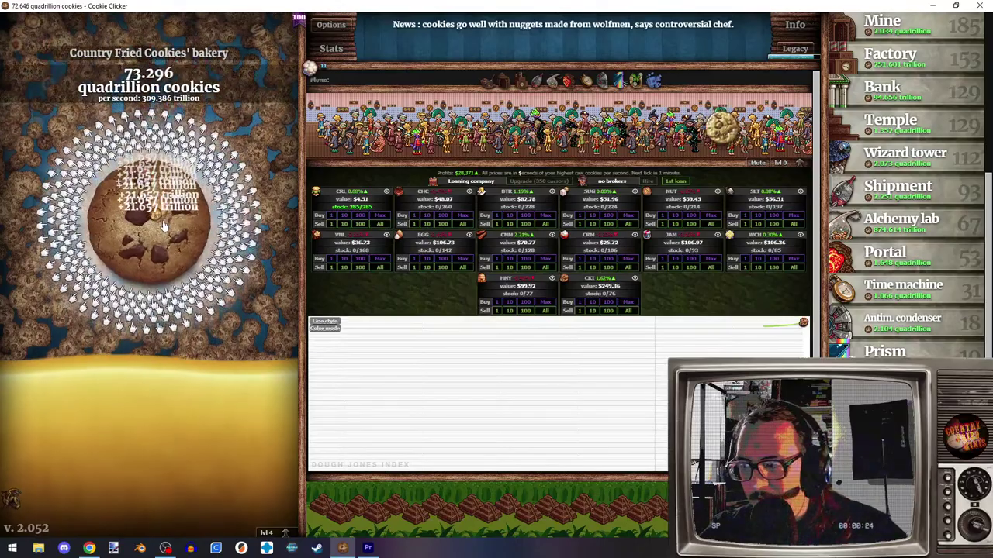
- Bake cookies by hand on the big cookie, and collect the golden cookie floating over the grandma row
click(165, 225)
click(168, 227)
click(168, 227)
click(167, 227)
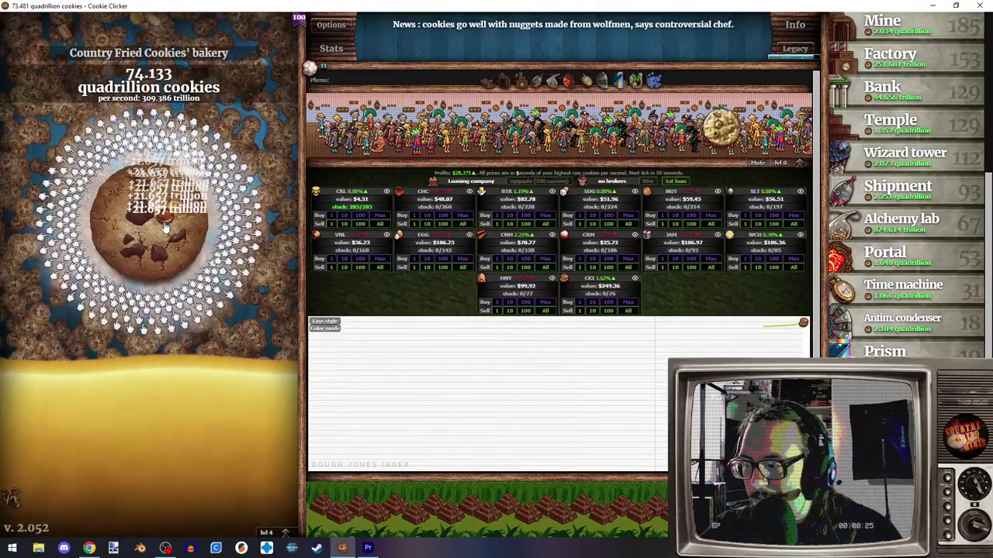
click(167, 227)
click(167, 227)
click(167, 227)
click(168, 228)
click(720, 130)
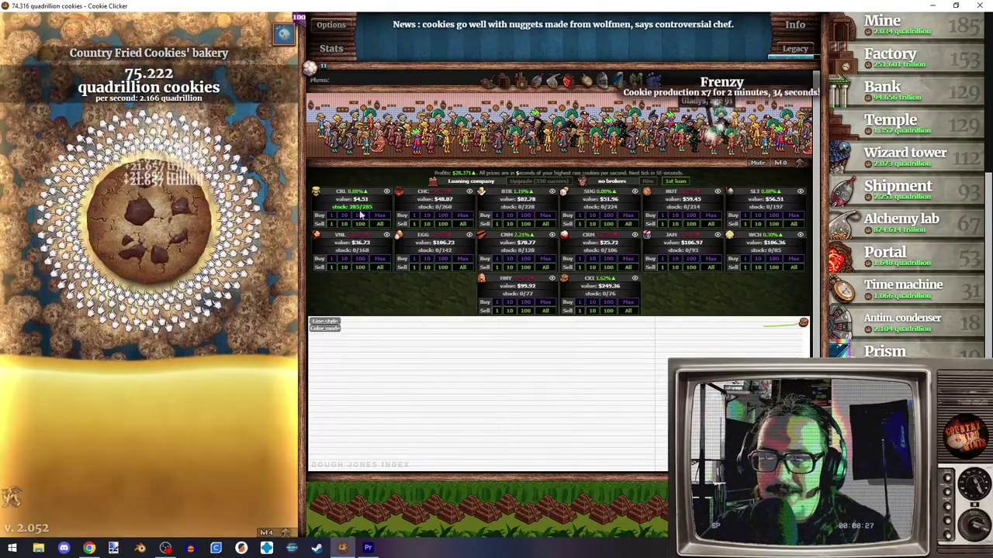
- Bake as many cookies as possible by hand on the big cookie while the Frenzy bonus is active
click(178, 246)
click(178, 246)
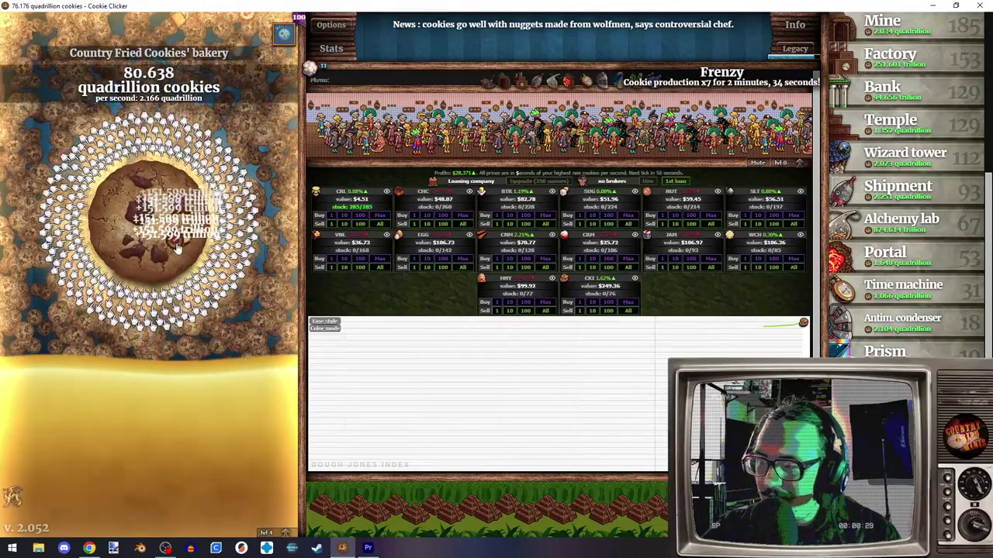
click(179, 248)
click(178, 248)
click(178, 248)
click(178, 248)
click(179, 249)
click(179, 249)
click(178, 250)
click(178, 250)
click(179, 248)
click(179, 248)
click(178, 249)
click(177, 249)
click(177, 250)
click(177, 250)
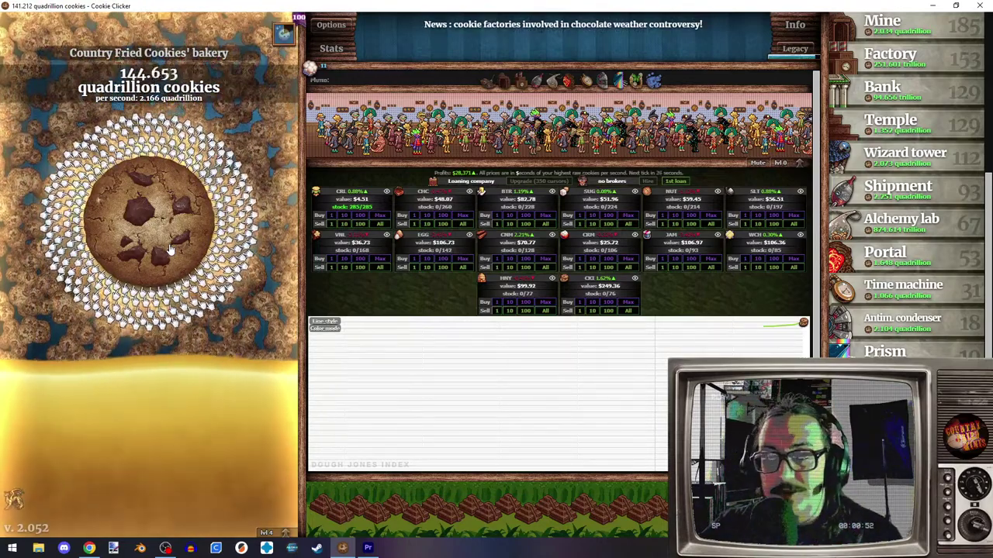
click(159, 262)
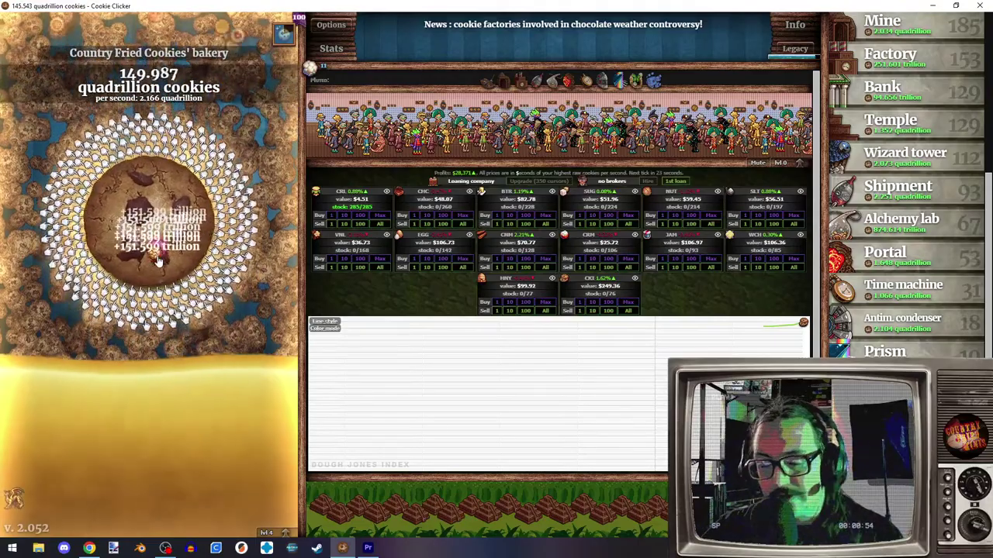
click(153, 262)
click(152, 262)
click(153, 262)
click(153, 262)
click(152, 262)
click(153, 262)
click(153, 262)
click(153, 262)
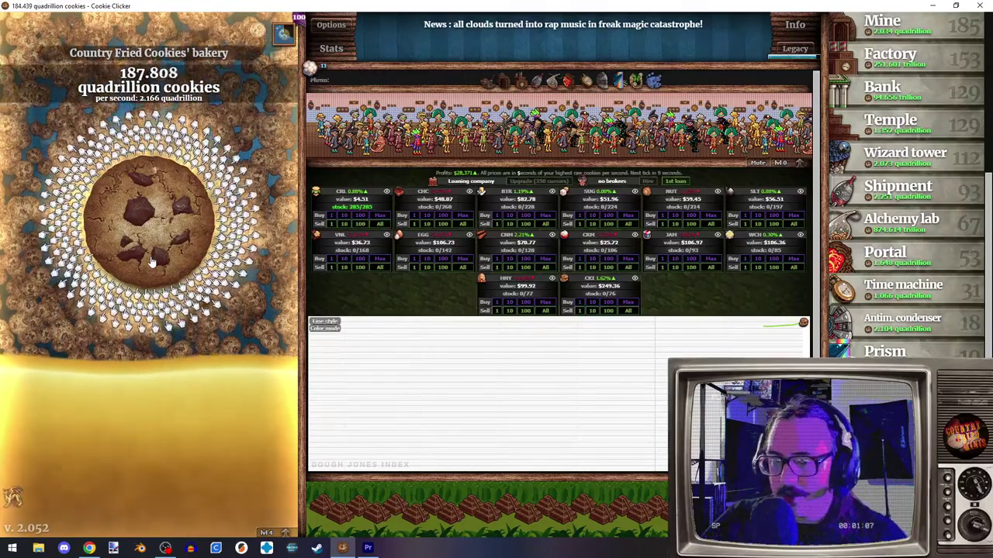
click(155, 252)
click(155, 252)
click(155, 252)
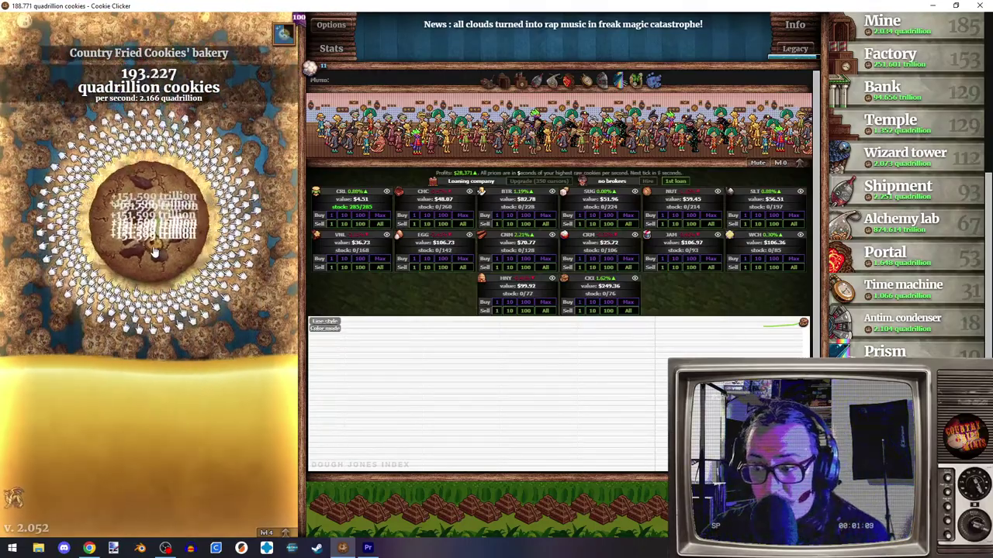
click(148, 249)
click(148, 248)
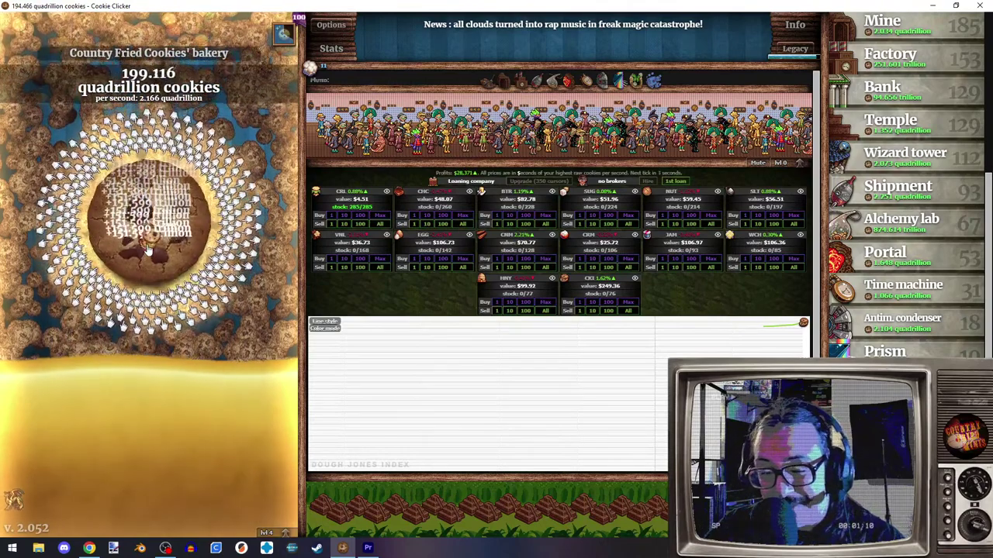
- Switch to Premiere Pro and review the Main Body timeline from the Oil Wash section back to its start
click(369, 549)
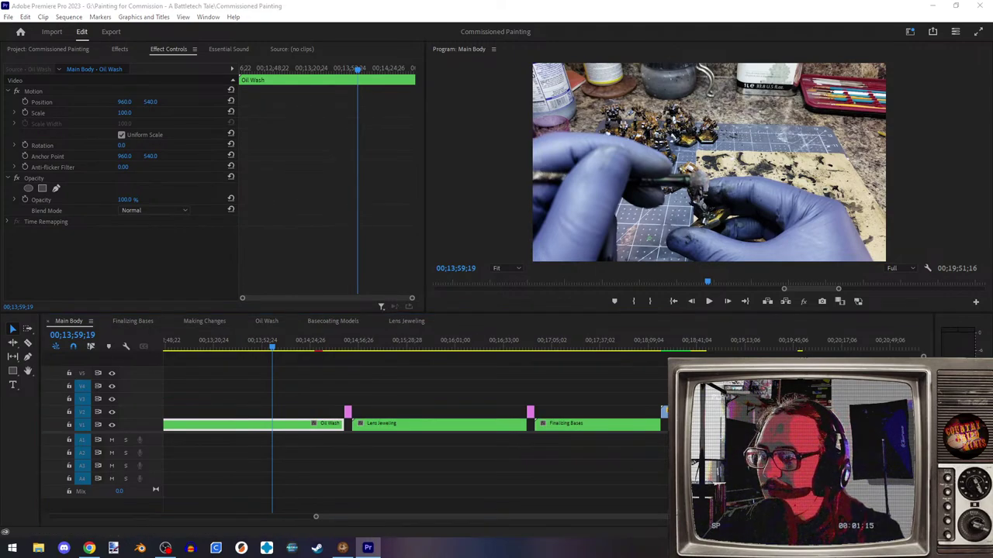
key(super+e)
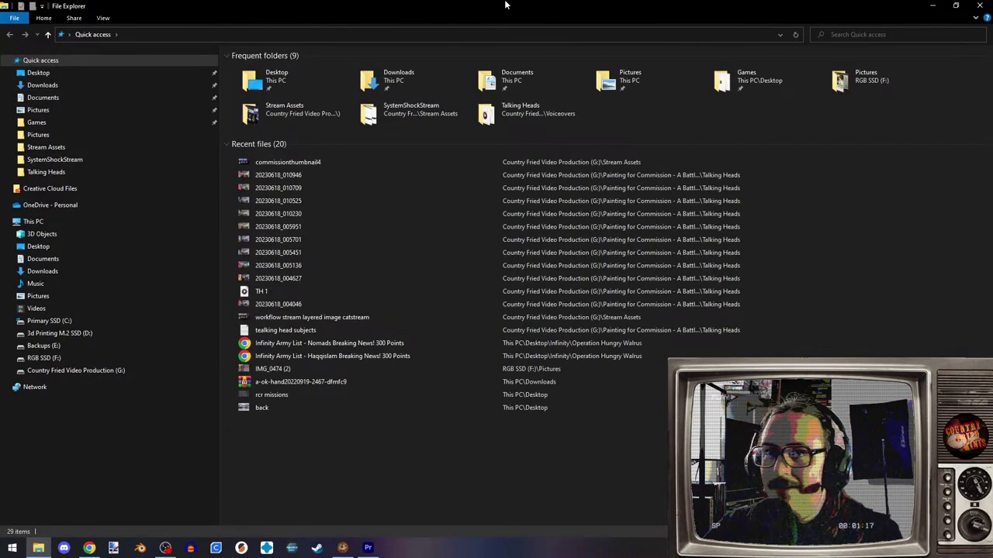
key(alt+Tab)
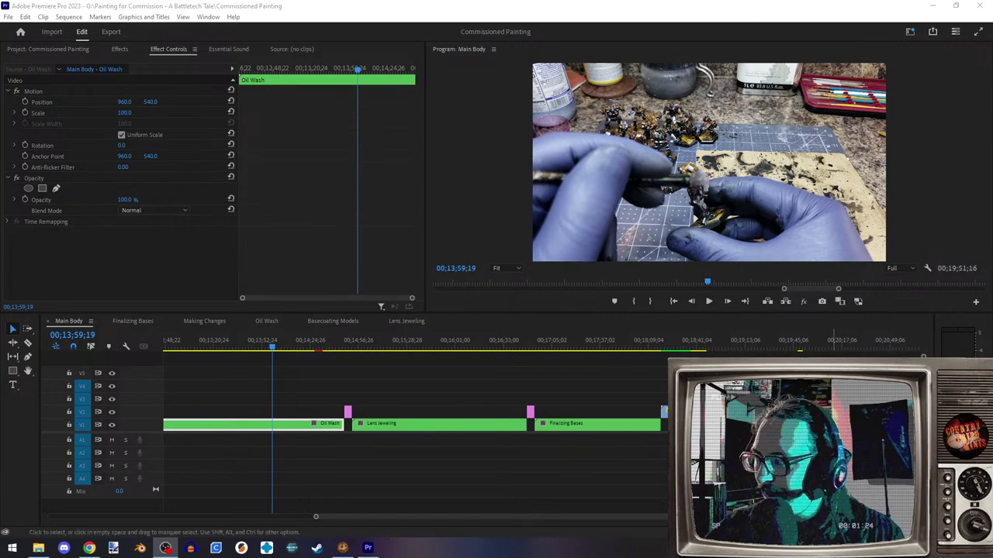
scroll(429, 427, up, 2)
scroll(567, 462, up, 12)
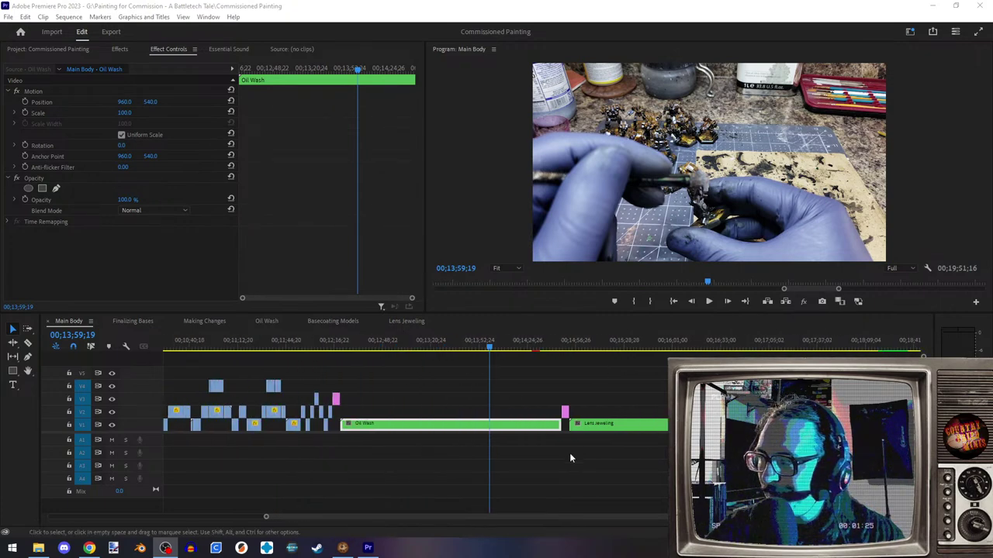
scroll(569, 454, up, 12)
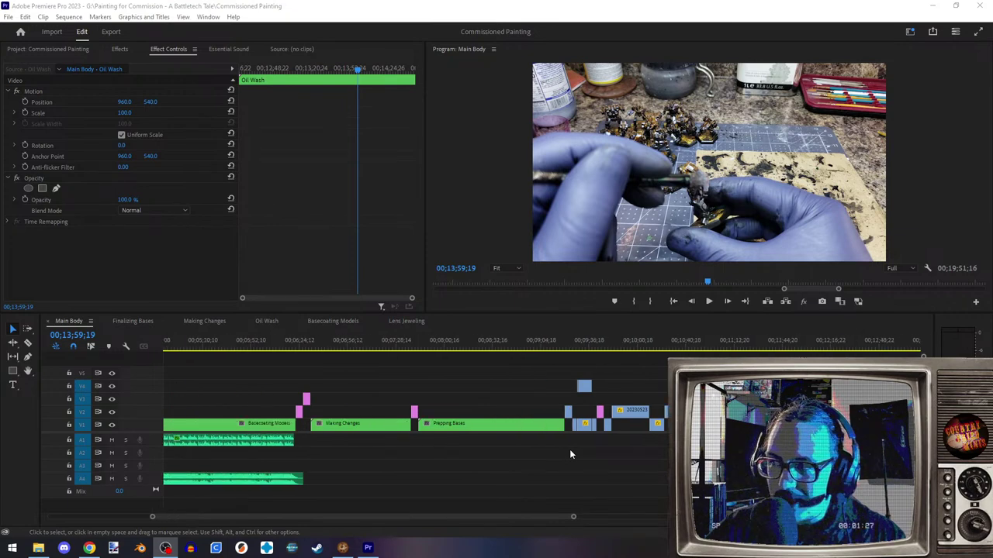
scroll(575, 451, up, 5)
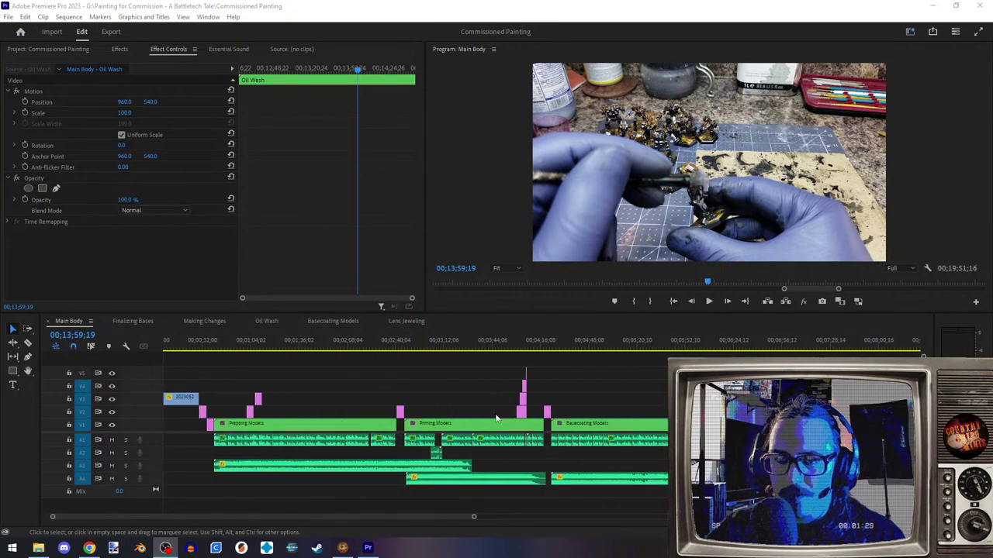
- Scrub through the Basecoating Models section, and briefly play the Making Changes section from 00;06;53;06
click(587, 342)
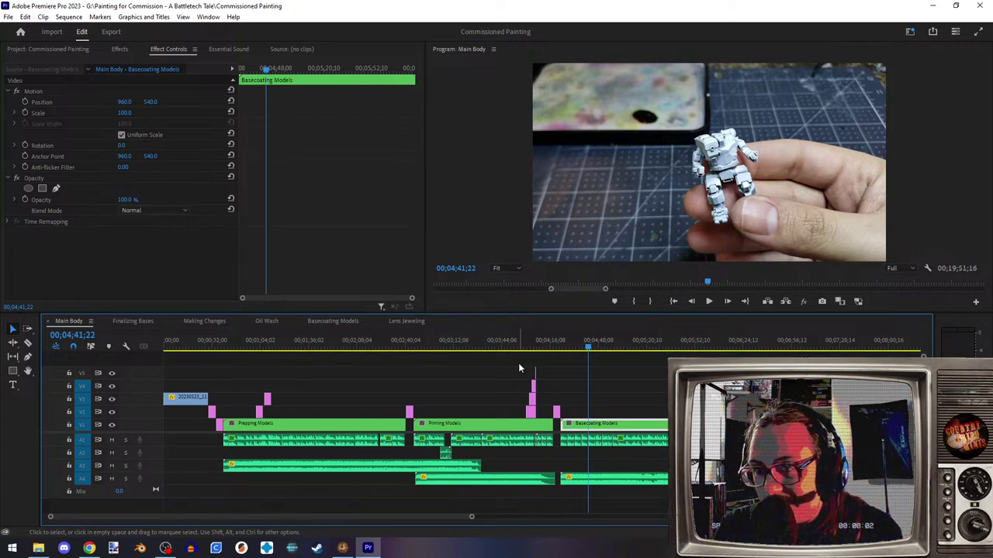
click(606, 347)
drag(606, 348, 638, 348)
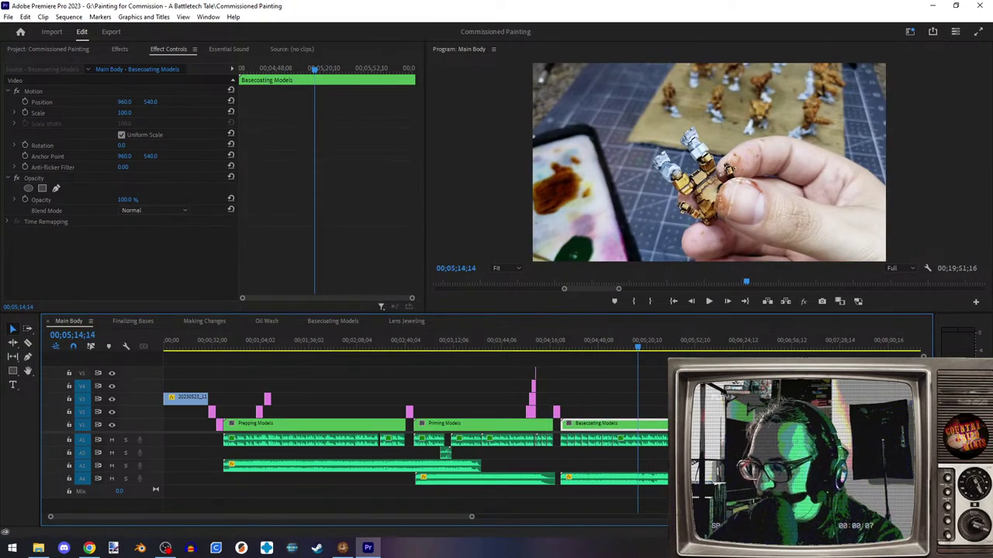
scroll(642, 390, right, 6)
drag(587, 347, 640, 347)
scroll(633, 363, right, 8)
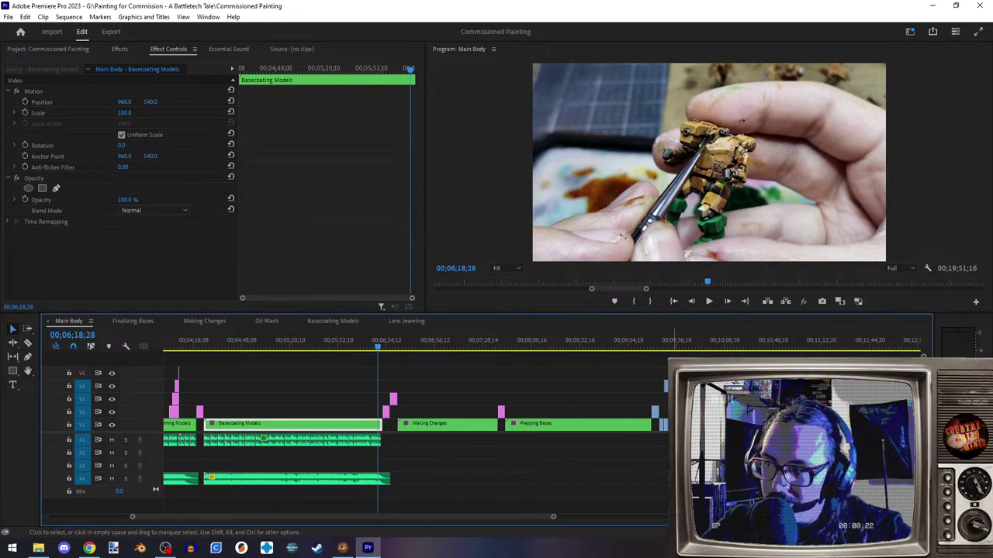
click(446, 341)
click(430, 343)
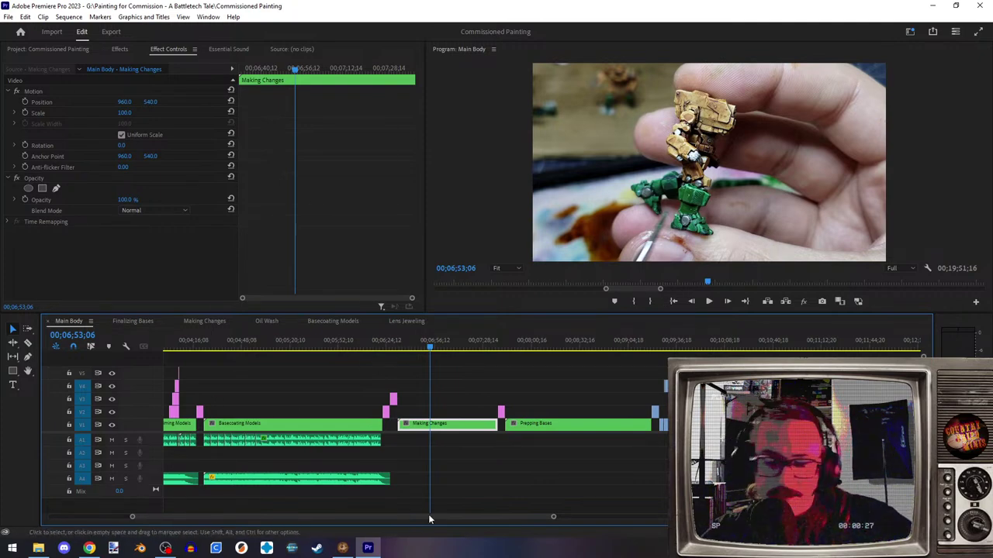
key(space)
key(space)
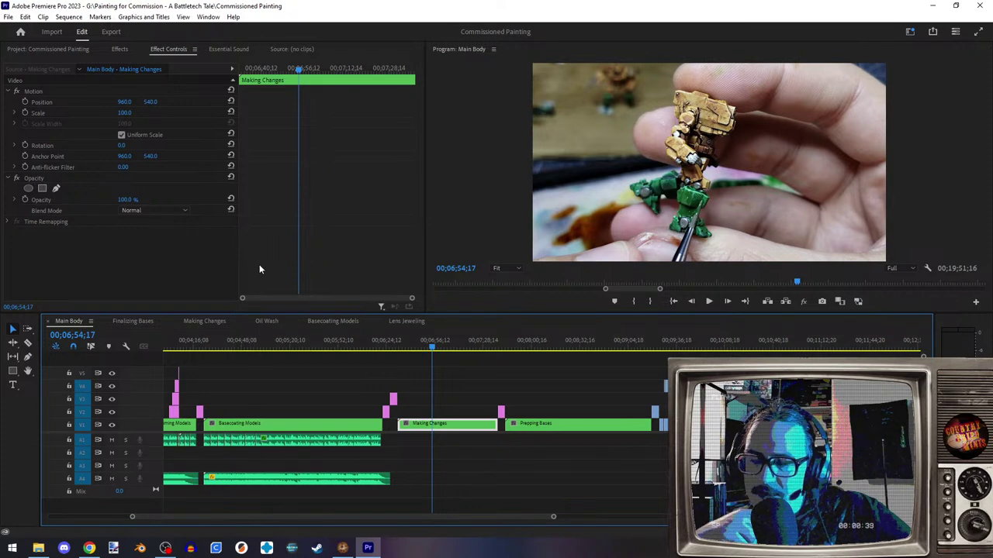
- Scrub the Prepping Models section to 00;01;04;24 and select the collection of mechs.png title clip there
scroll(455, 441, up, 4)
scroll(455, 441, up, 4)
mouse_move(185, 351)
mouse_down()
mouse_move(548, 355)
mouse_move(370, 357)
mouse_move(361, 373)
mouse_move(262, 378)
mouse_up()
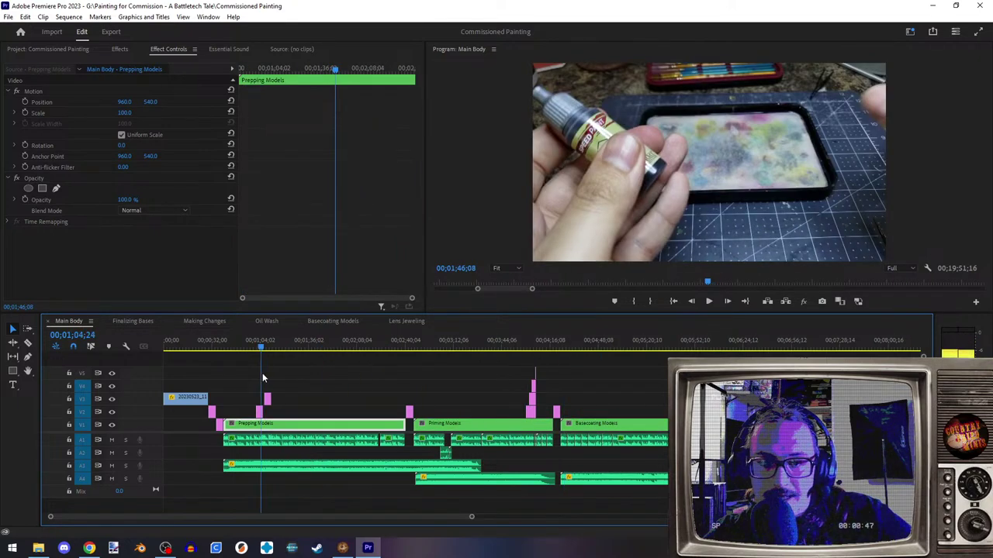
click(259, 411)
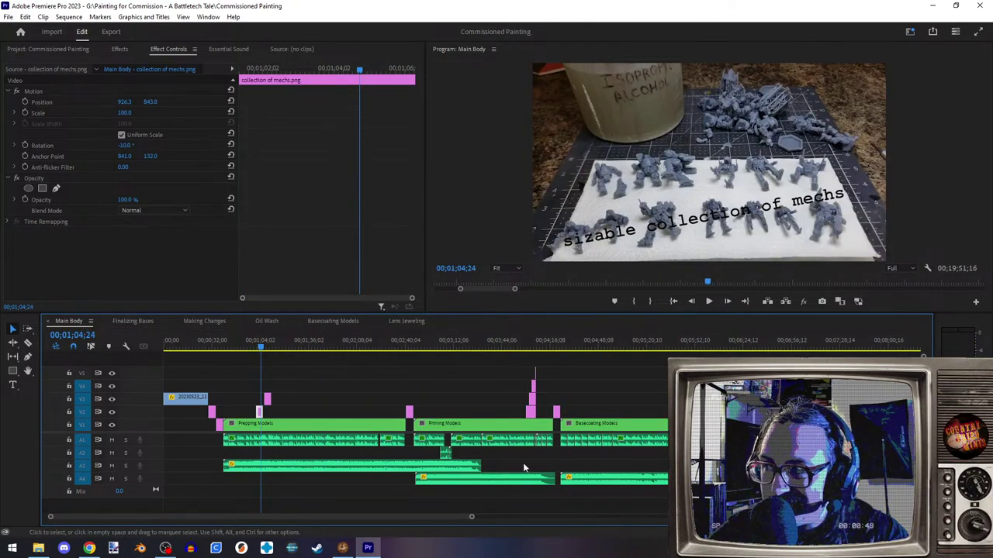
- Bring the whole Main Body sequence into view and move the playhead to 00;20;40;10
scroll(519, 462, down, 5)
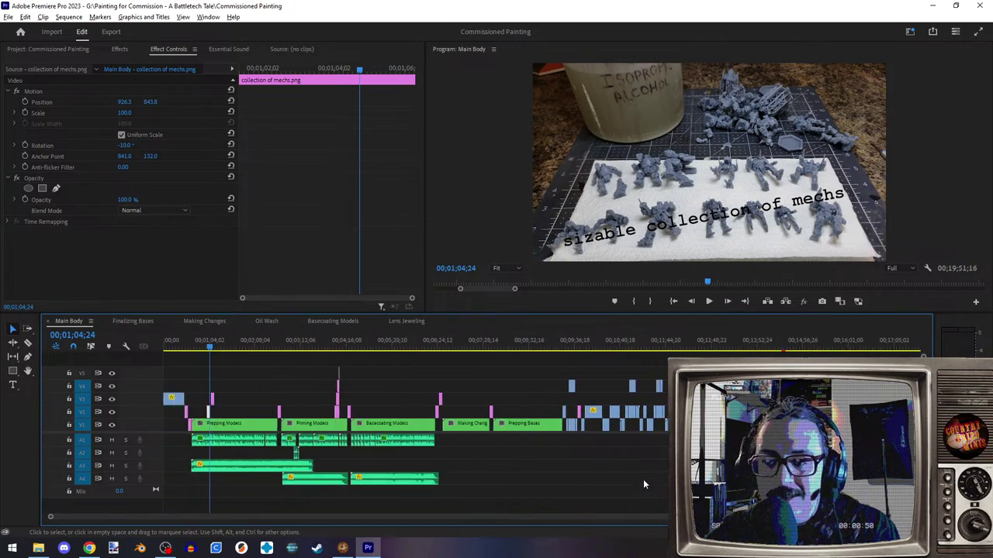
scroll(642, 479, down, 2)
click(669, 342)
drag(669, 342, 687, 346)
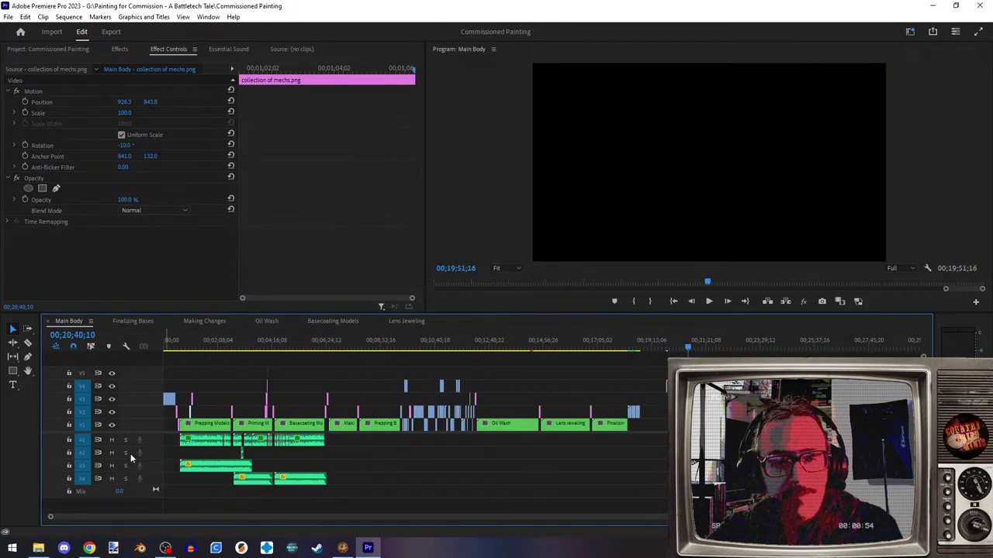
- Import 20230618_004046.mp4 and TH 1.mp3 from File Explorer into the end of the project bin
click(38, 547)
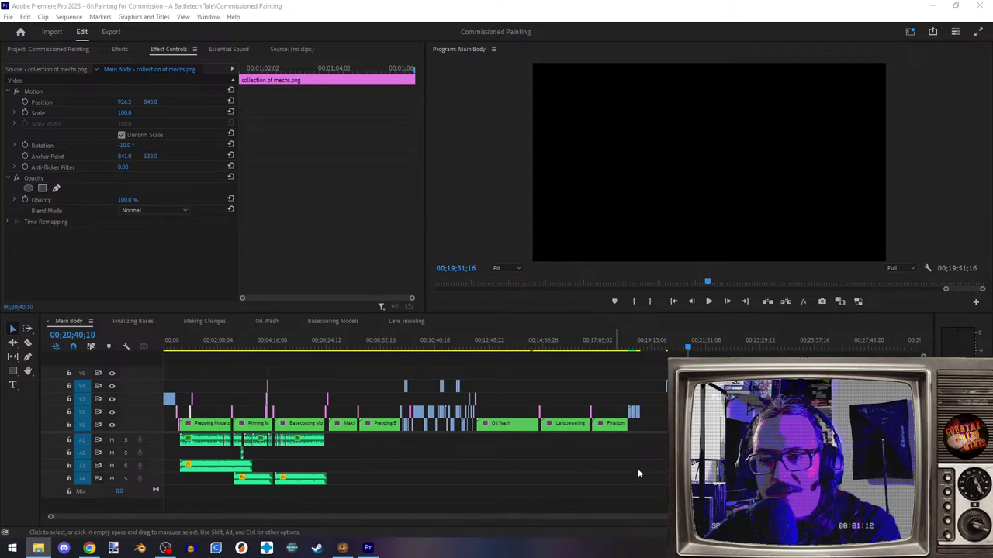
click(456, 520)
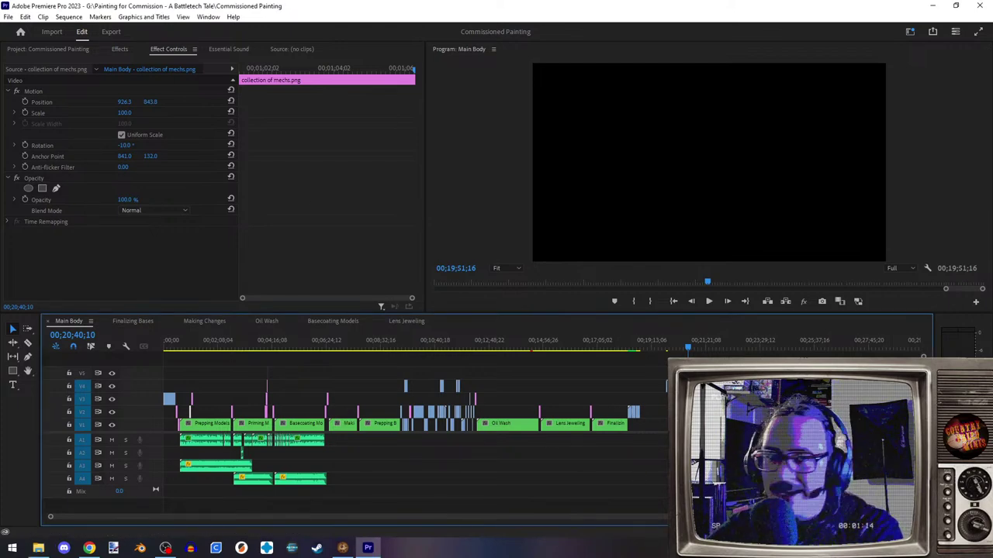
click(37, 50)
scroll(312, 211, down, 8)
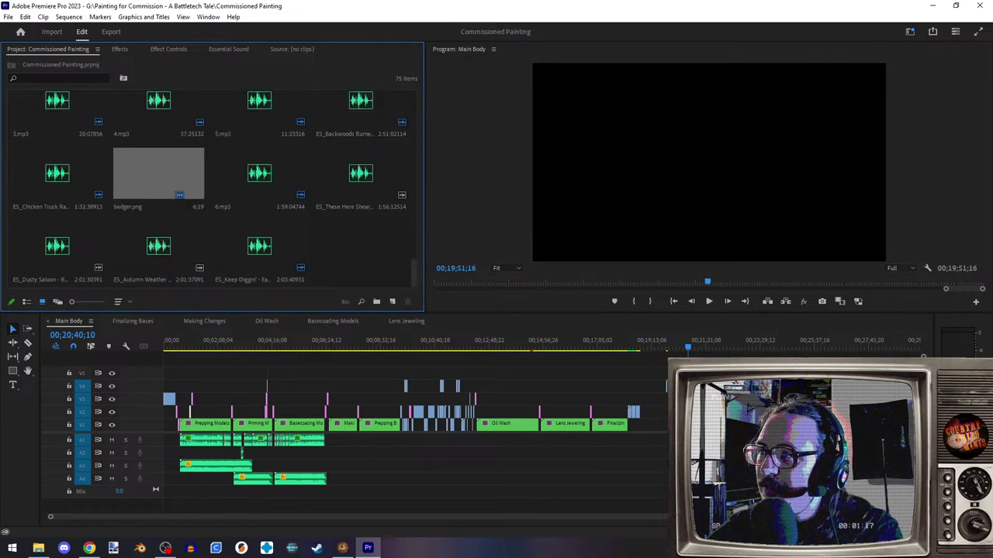
drag(437, 275, 372, 271)
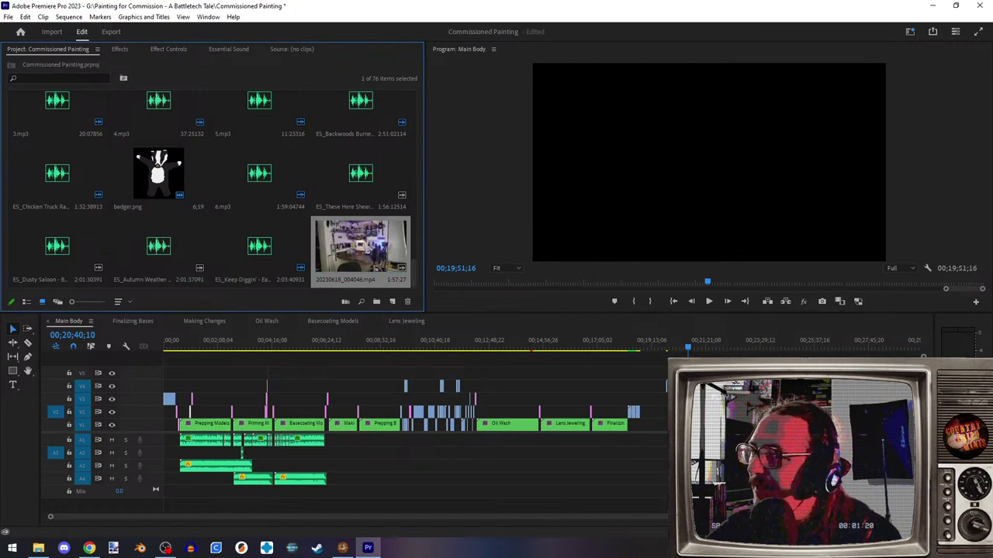
drag(190, 260, 371, 287)
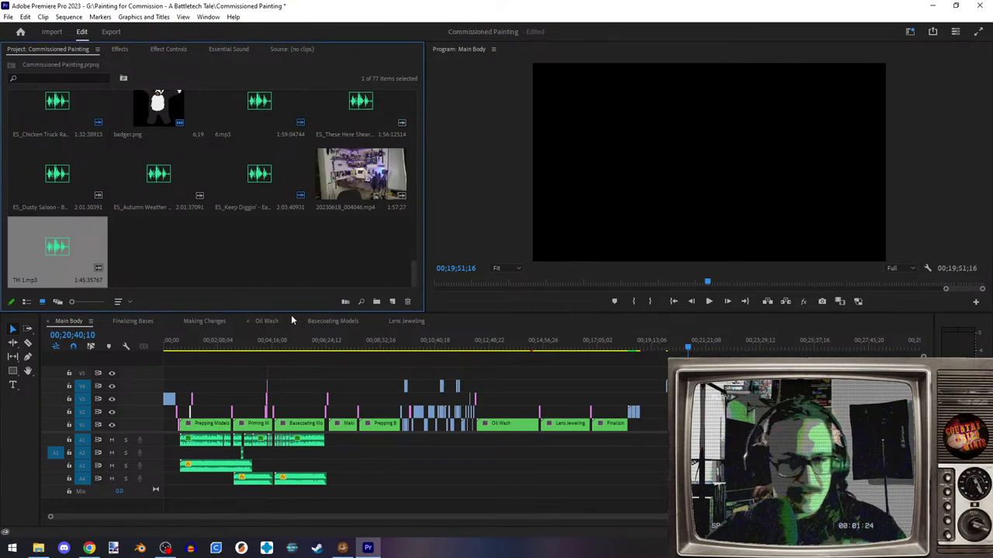
- Place 20230618_004046.mp4 on video track V1 in the empty space after the existing clips, starting at about 00;21;53
drag(364, 177, 657, 460)
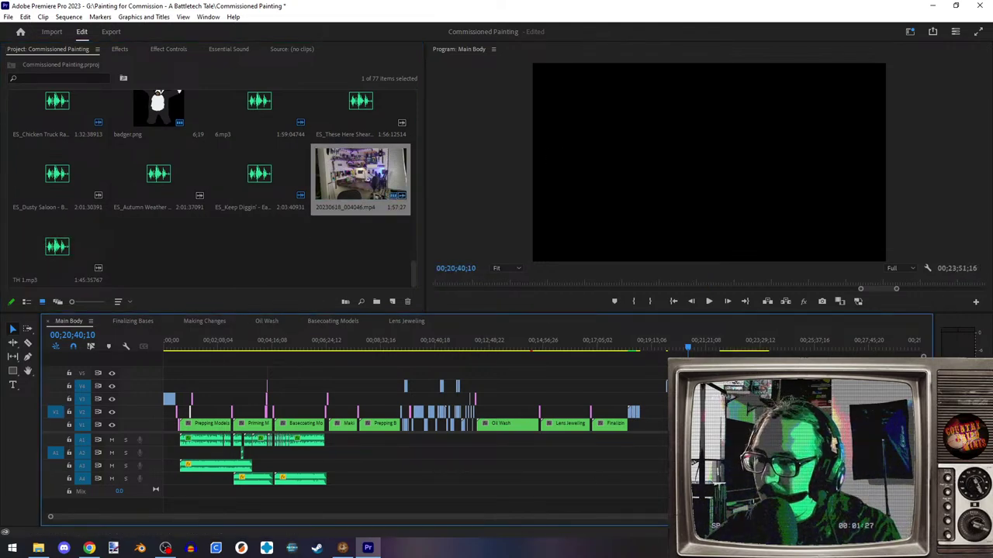
click(166, 548)
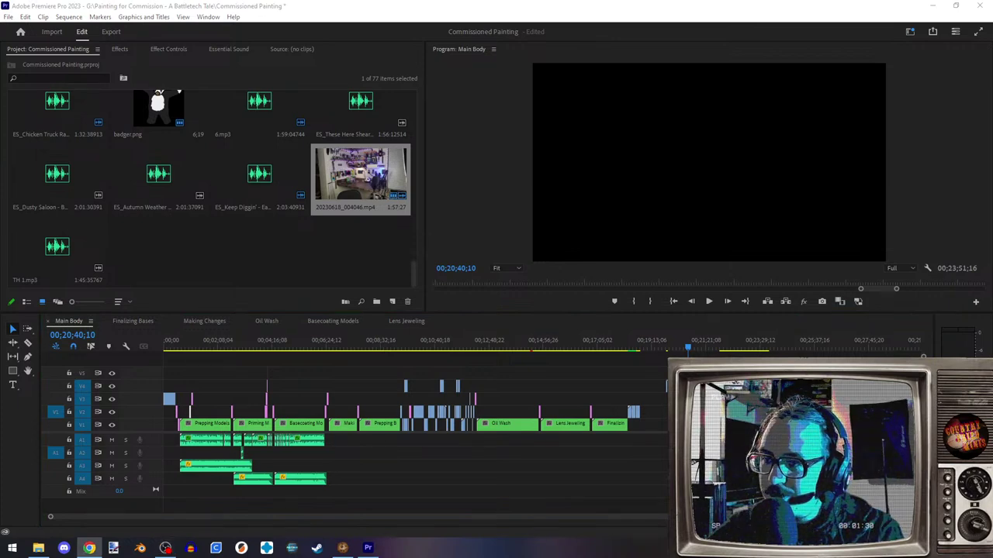
scroll(419, 419, up, 6)
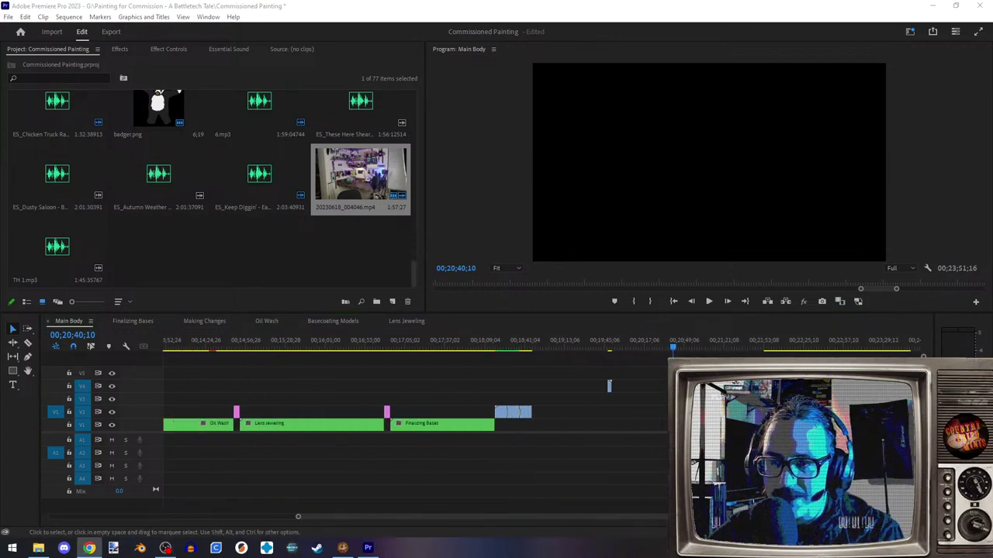
drag(360, 178, 638, 432)
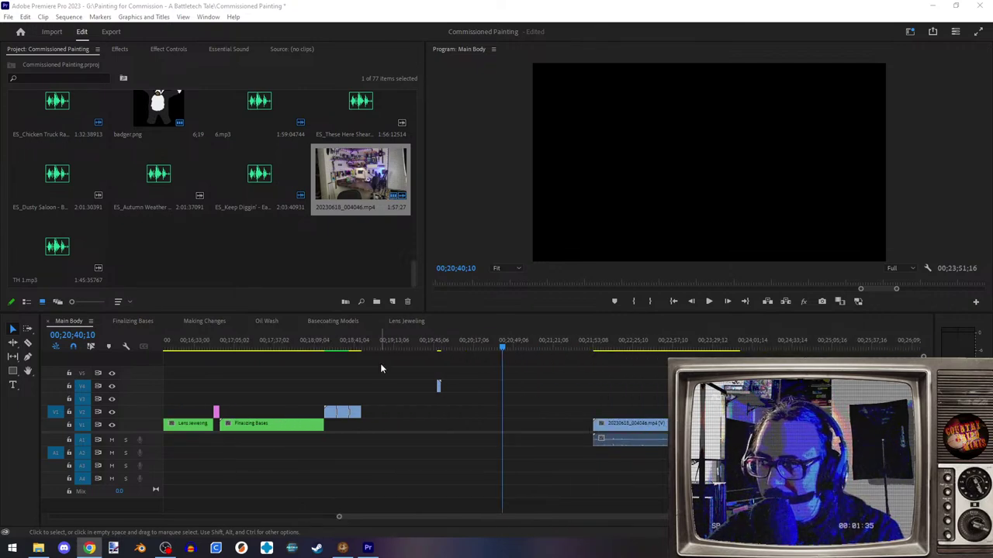
- Place TH 1.mp3 on audio track A2 beneath the talking-head clip and shift it until its waveform lines up with the camera audio
click(130, 269)
drag(58, 248, 613, 454)
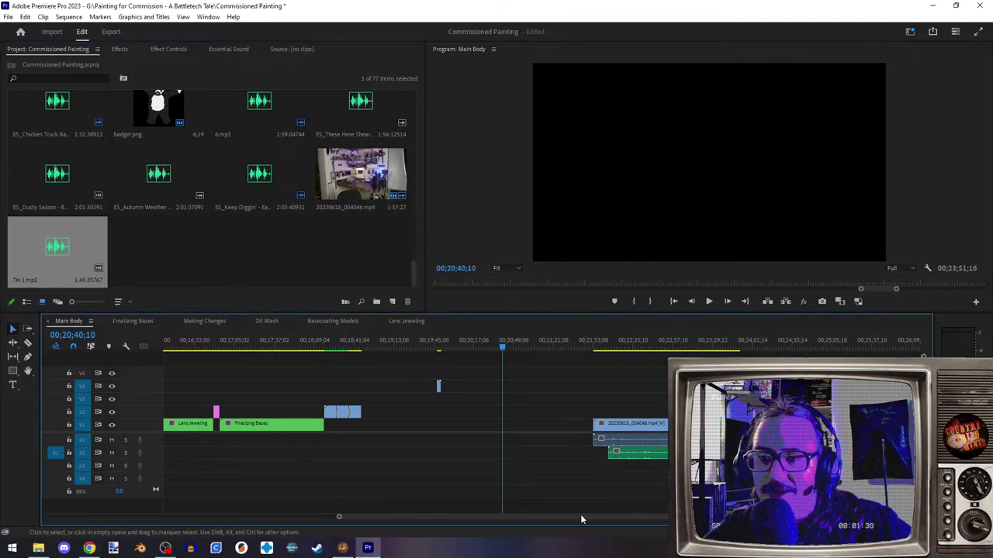
scroll(535, 485, down, 10)
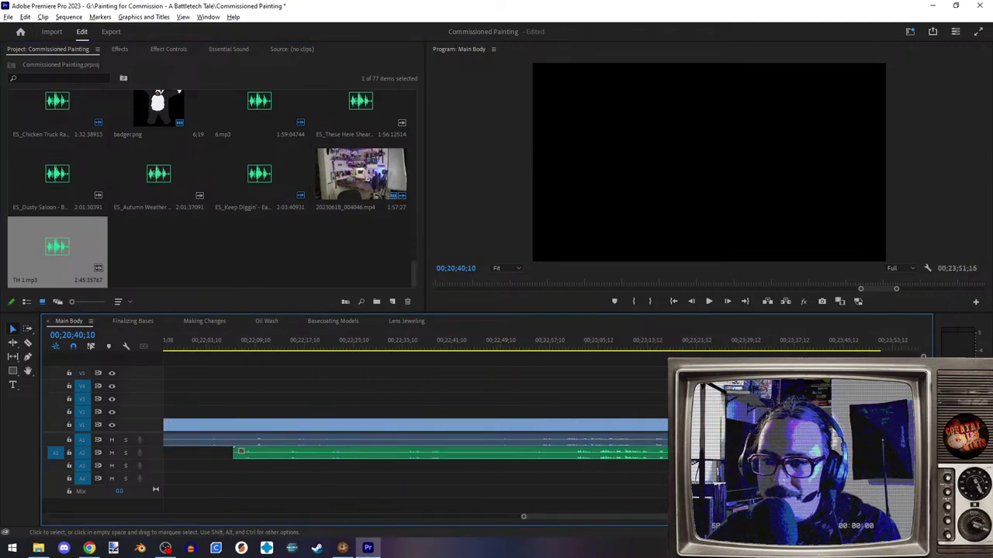
scroll(528, 484, up, 5)
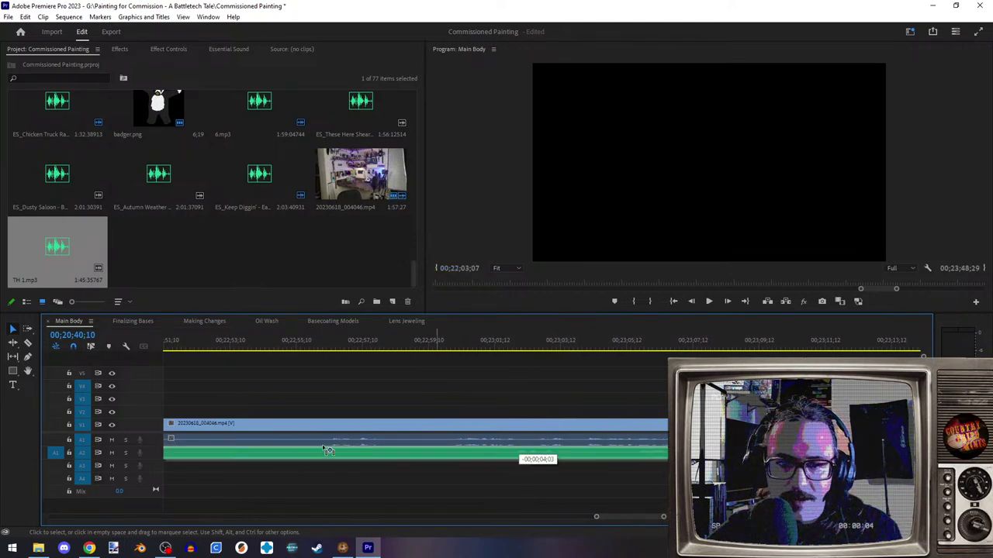
scroll(330, 480, up, 3)
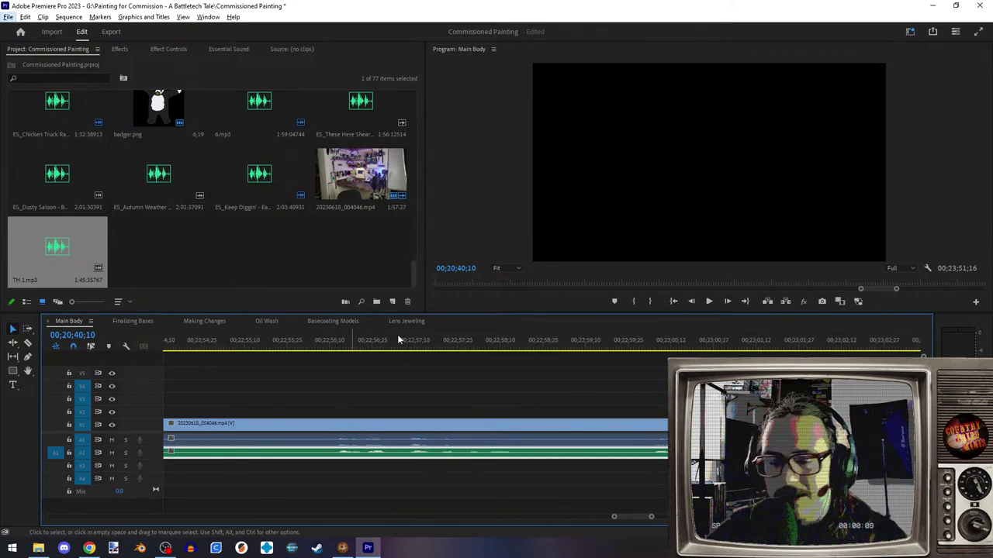
- At 00;22;56;08, scale the 20230618_004046.mp4 video to 75 and reposition it in the frame to about 990.9, 652.5
click(351, 344)
drag(350, 343, 324, 343)
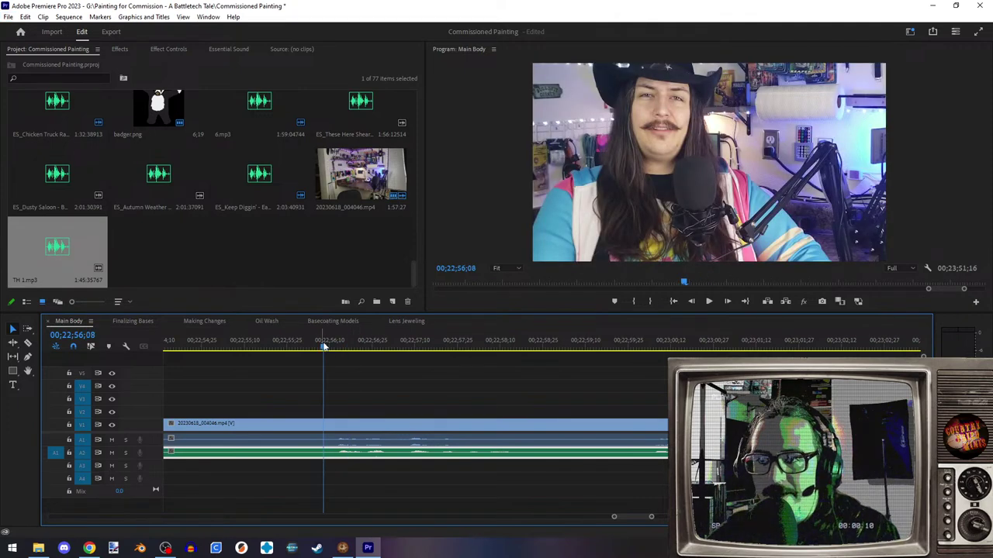
click(398, 434)
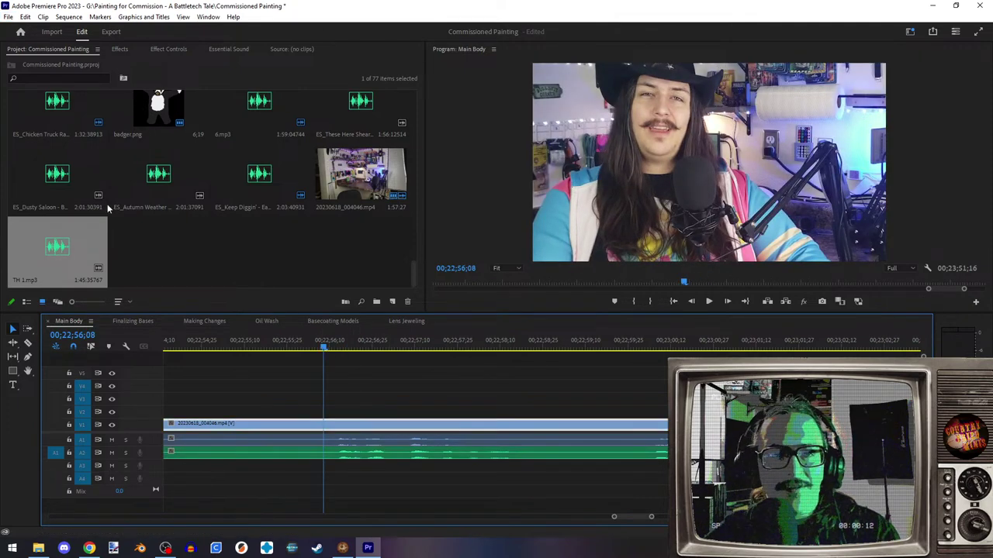
click(169, 49)
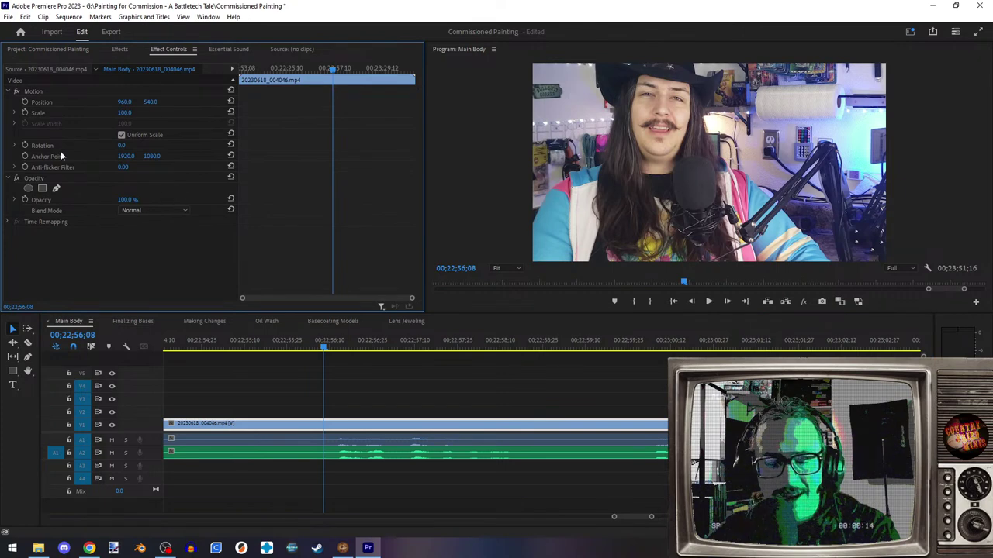
click(127, 113)
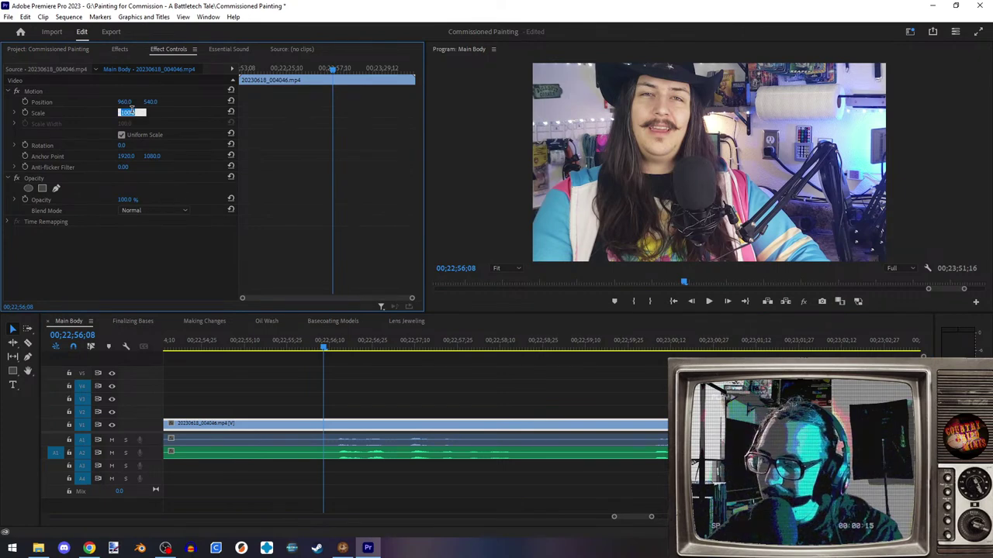
text(60)
key(Return)
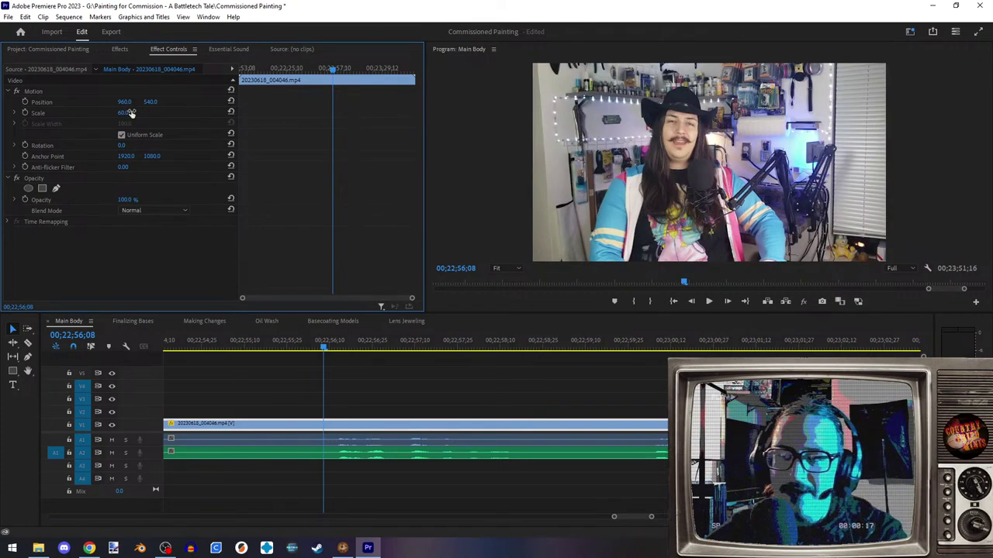
click(127, 112)
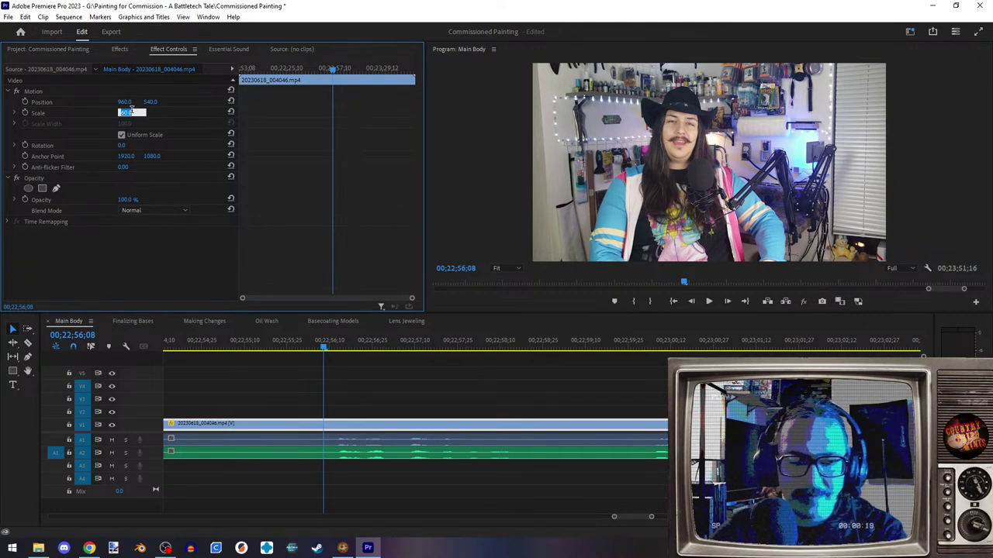
key(Return)
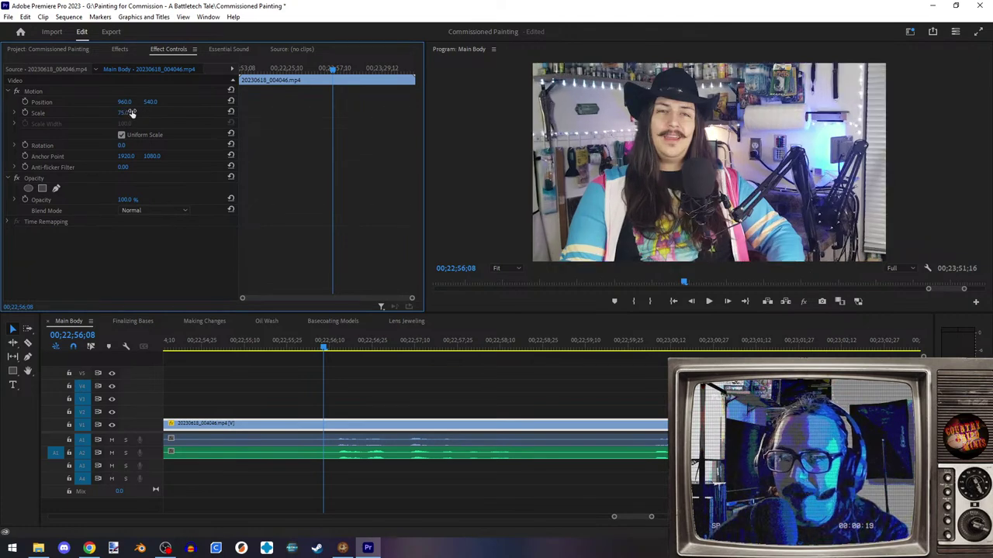
click(43, 103)
drag(598, 166, 607, 187)
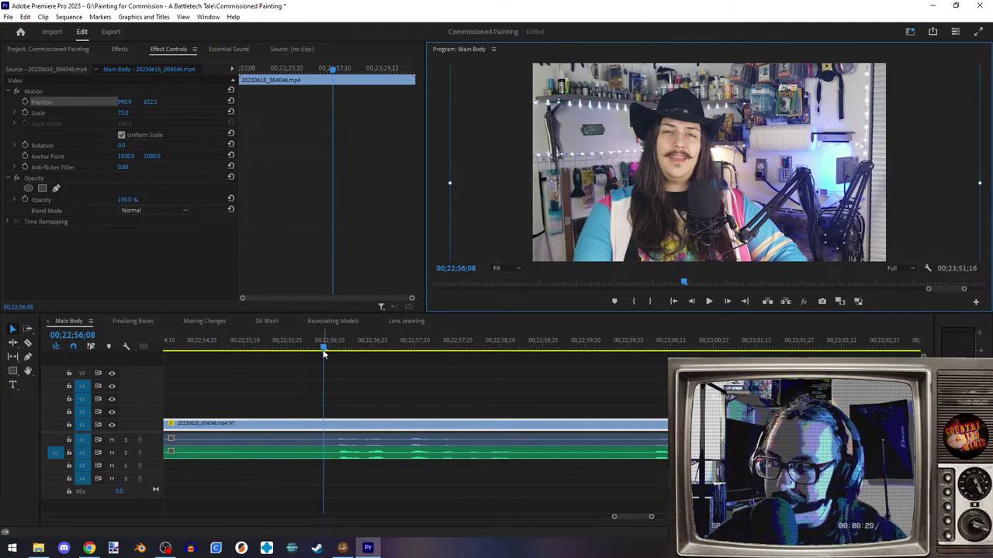
- Play the opening of the talking-head take and fine-tune TH 1.mp3 against the camera audio, replaying from about 00;22;56;10 to check sync
click(715, 303)
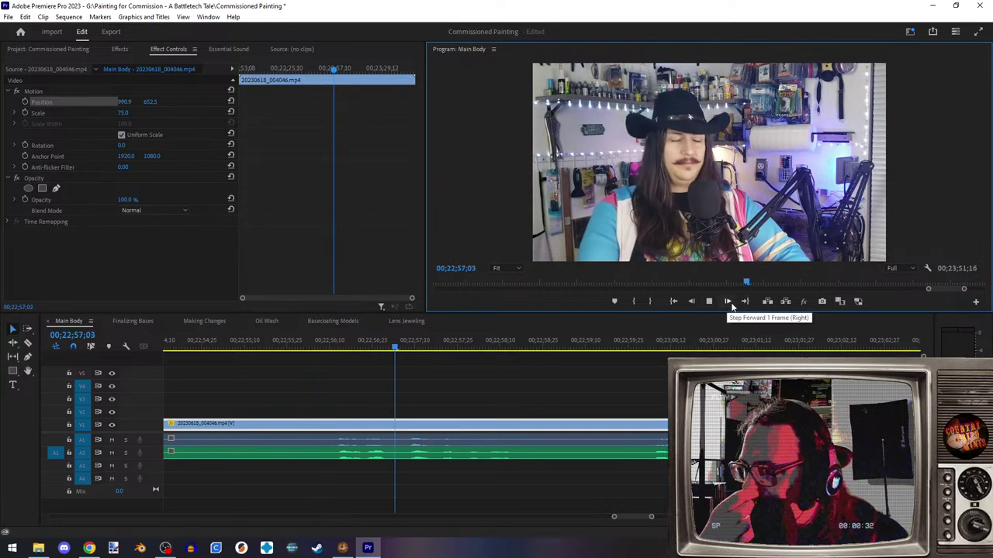
click(708, 300)
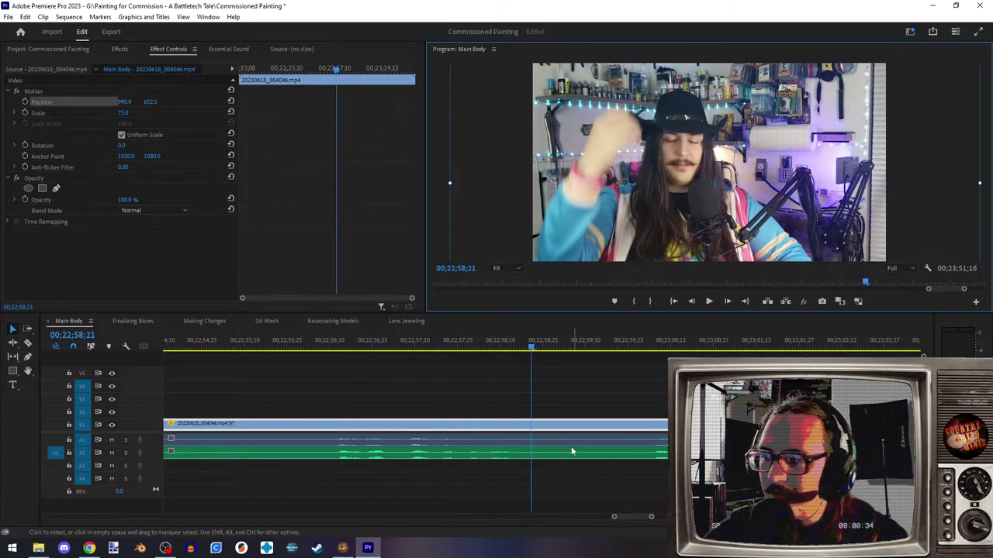
scroll(362, 478, up, 3)
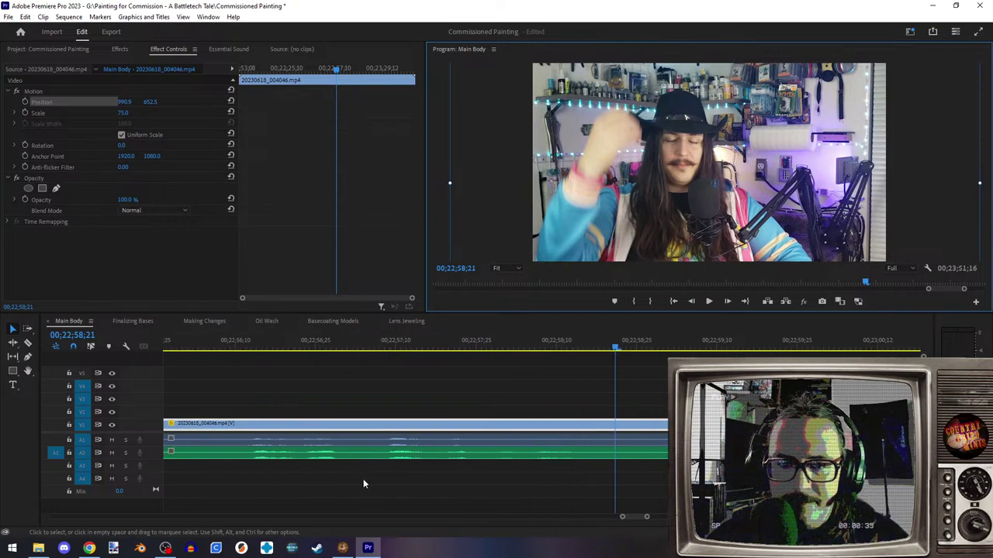
drag(418, 455, 418, 460)
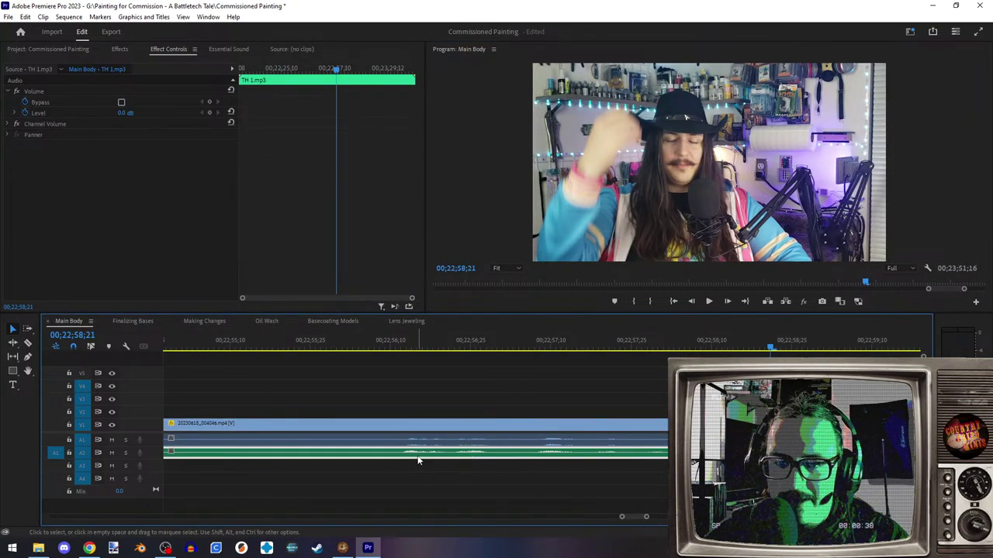
click(391, 340)
click(709, 303)
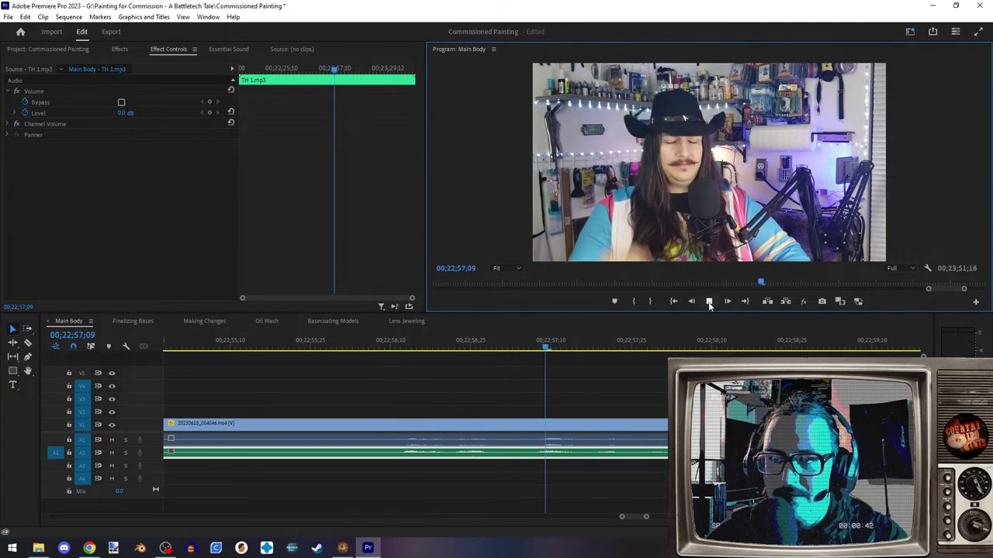
click(708, 303)
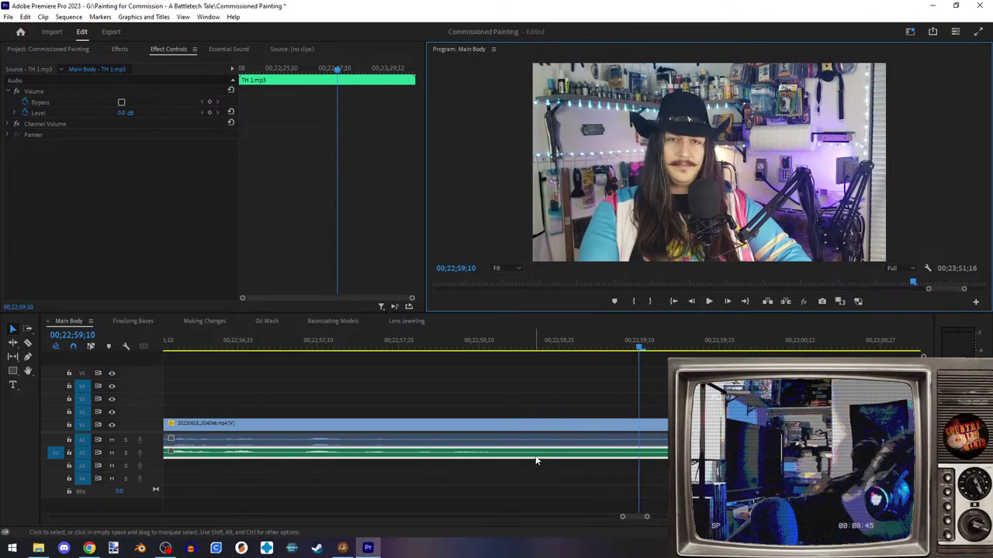
- Play the talking-head take from about 00;23;00 to review the delivery and the audio sync
scroll(583, 455, down, 1)
scroll(577, 453, down, 2)
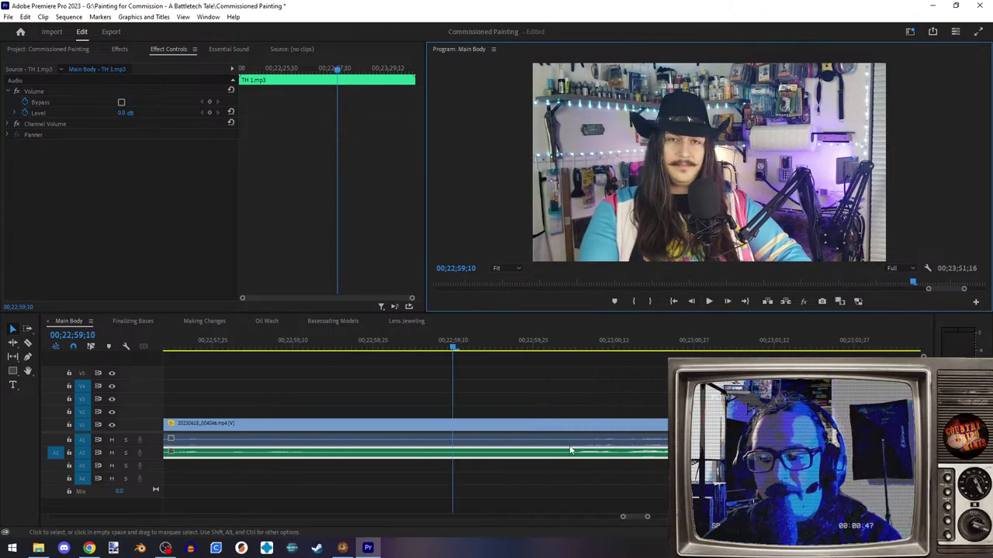
click(571, 346)
click(709, 301)
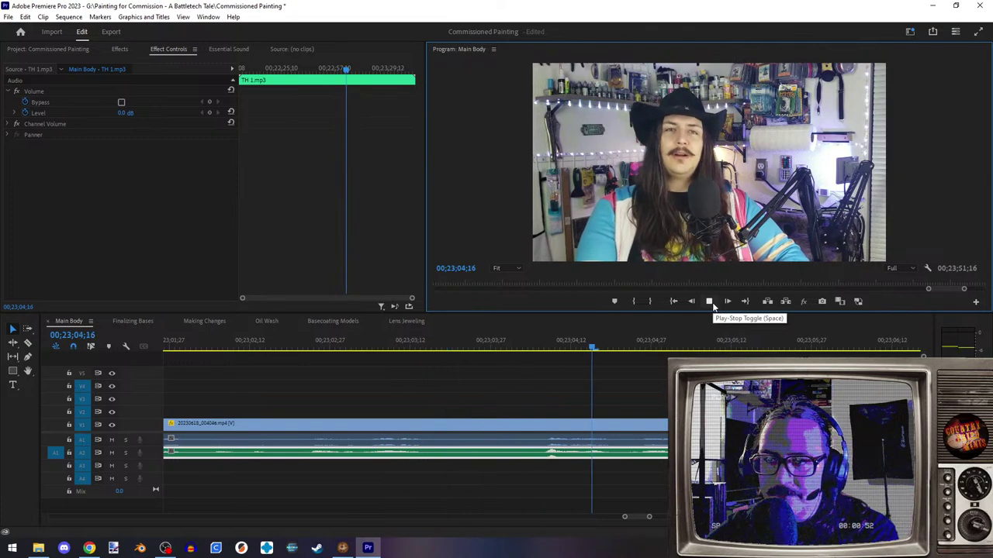
scroll(564, 462, down, 5)
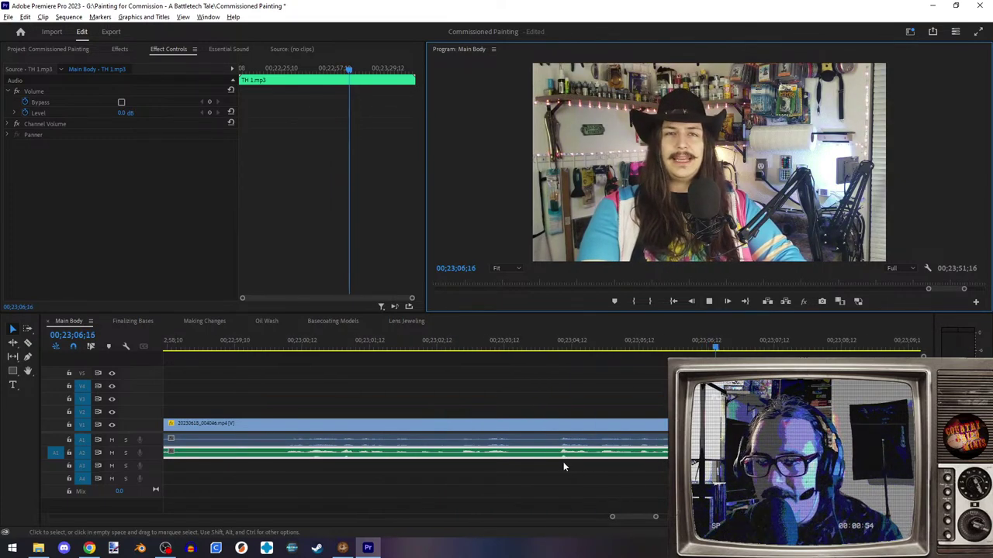
click(708, 301)
- Skip ahead to the take starting at about 00;23;22 and play it through to 00;23;37;15
scroll(628, 466, down, 4)
click(550, 343)
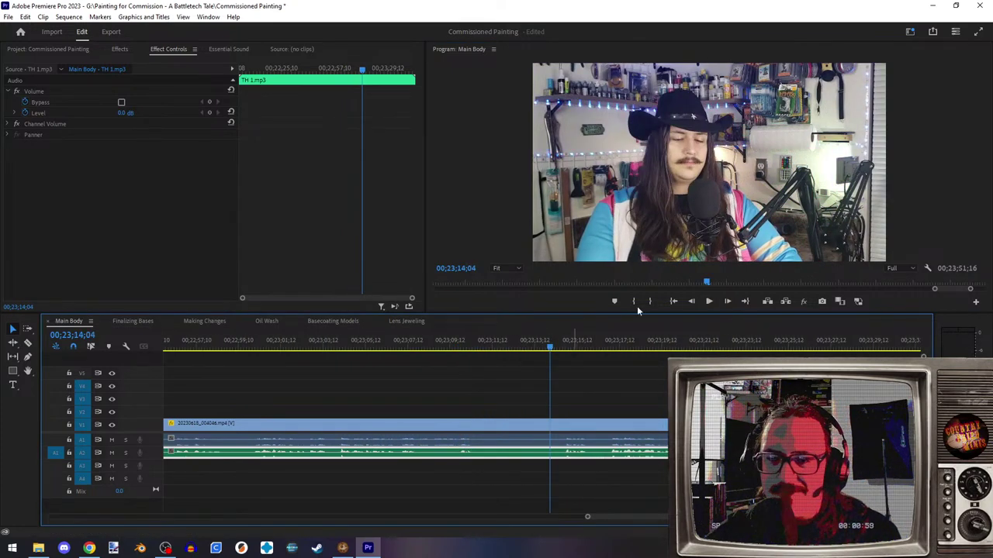
click(736, 342)
click(708, 302)
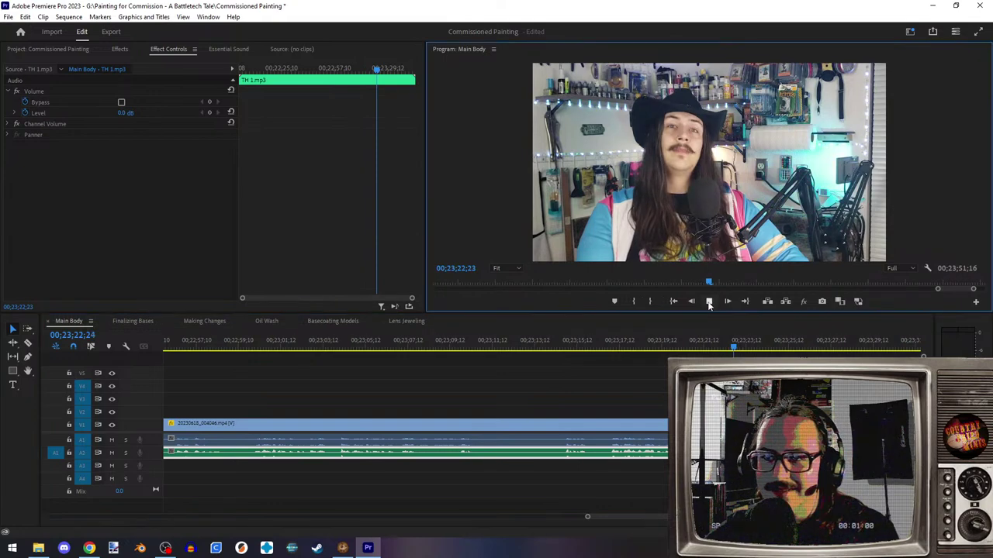
scroll(638, 470, down, 5)
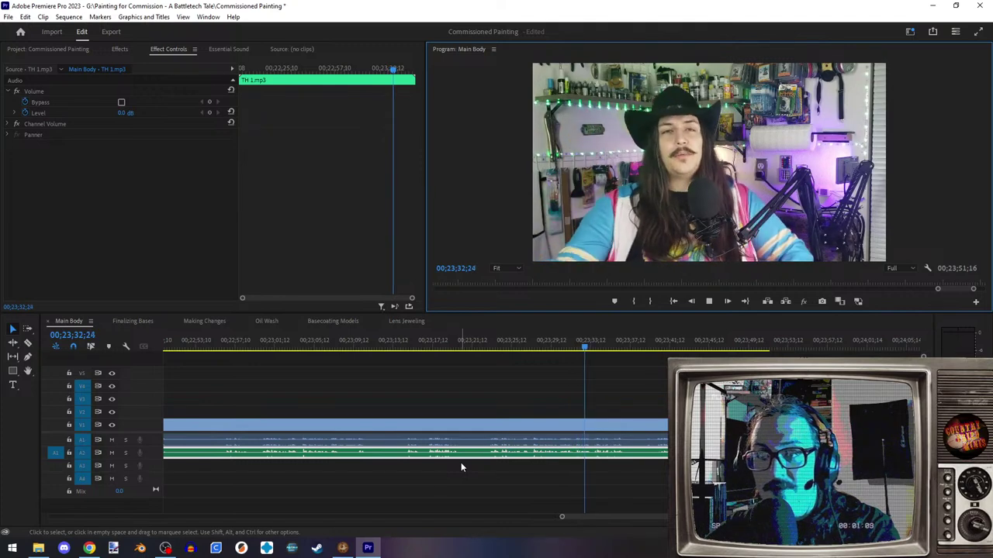
click(708, 300)
- Cut the talking-head clip and TH 1.mp3 with the Razor tool at 00;23;37;15 and at 00;23;22;05, just before the final take
key(=)
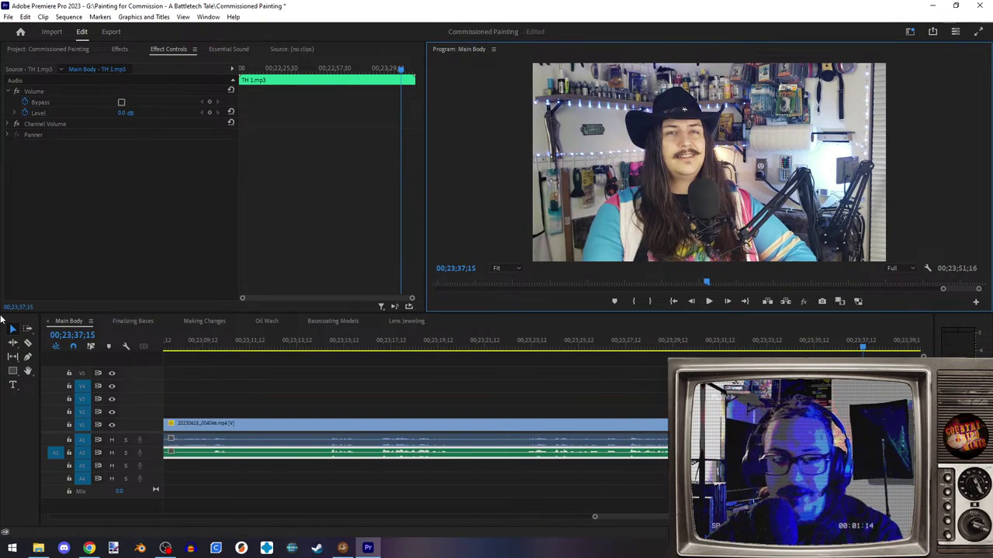
click(26, 344)
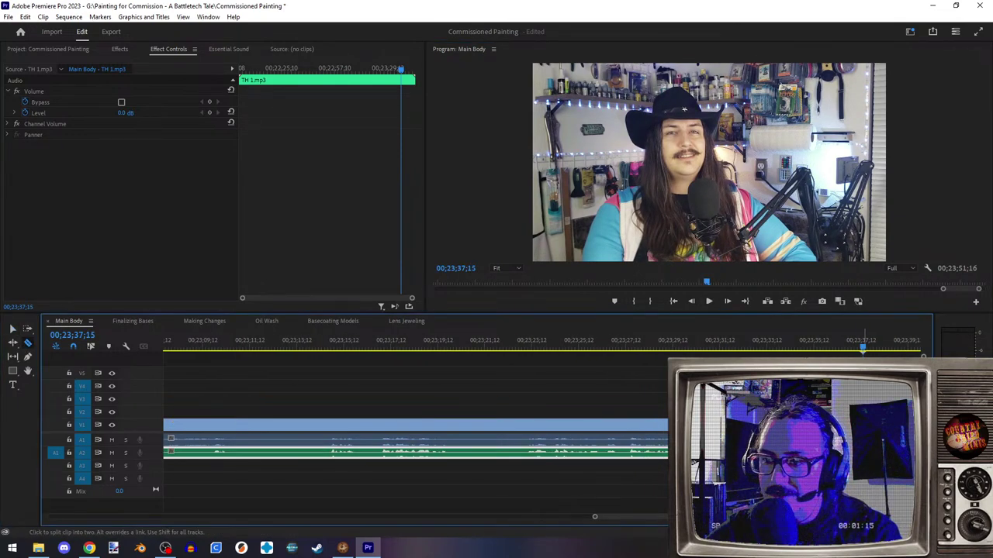
drag(535, 345, 524, 346)
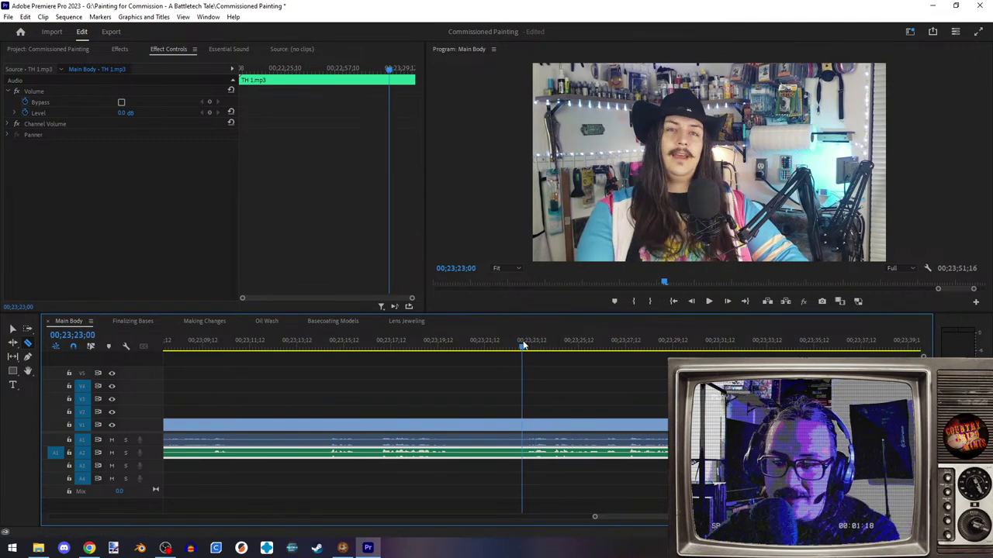
click(709, 306)
drag(536, 346, 527, 350)
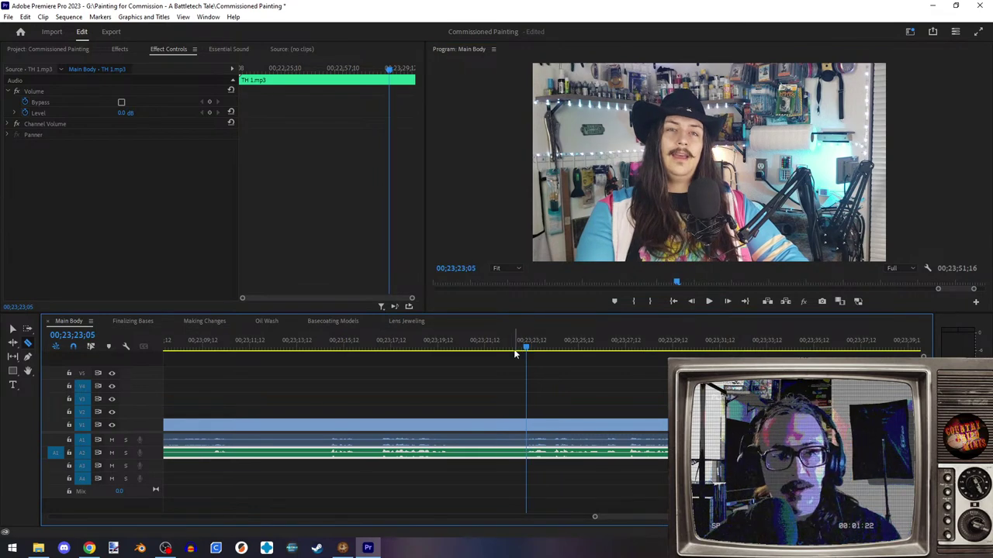
click(79, 337)
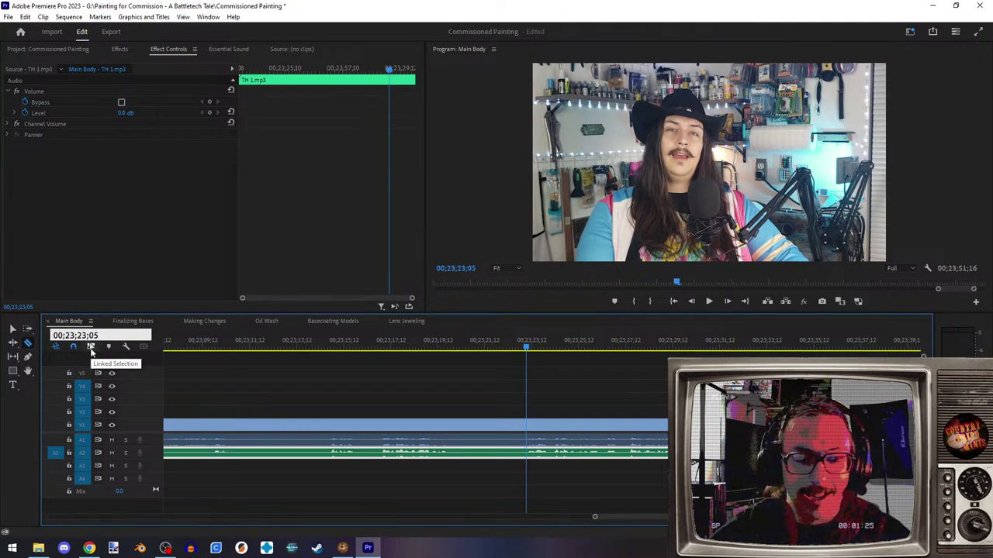
text(2)
key(Return)
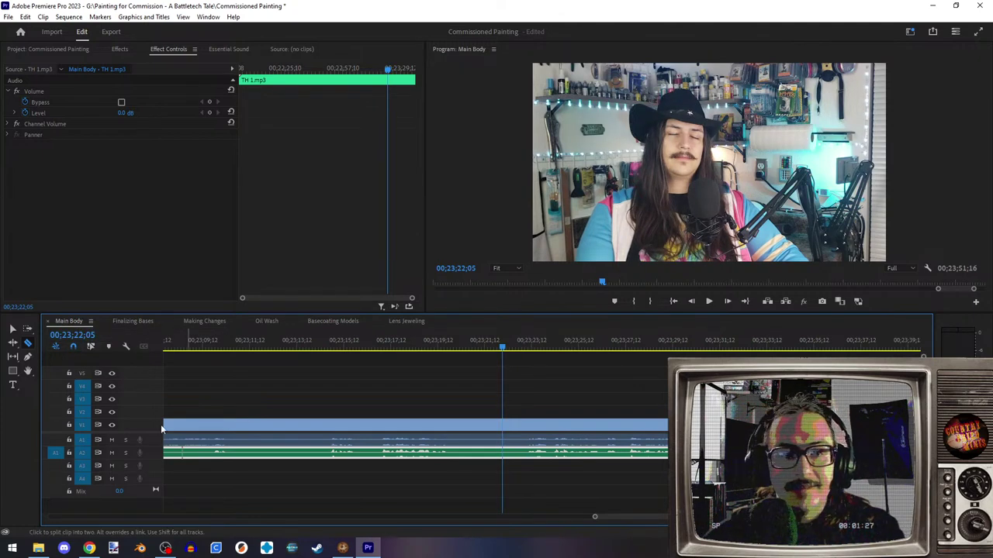
click(504, 427)
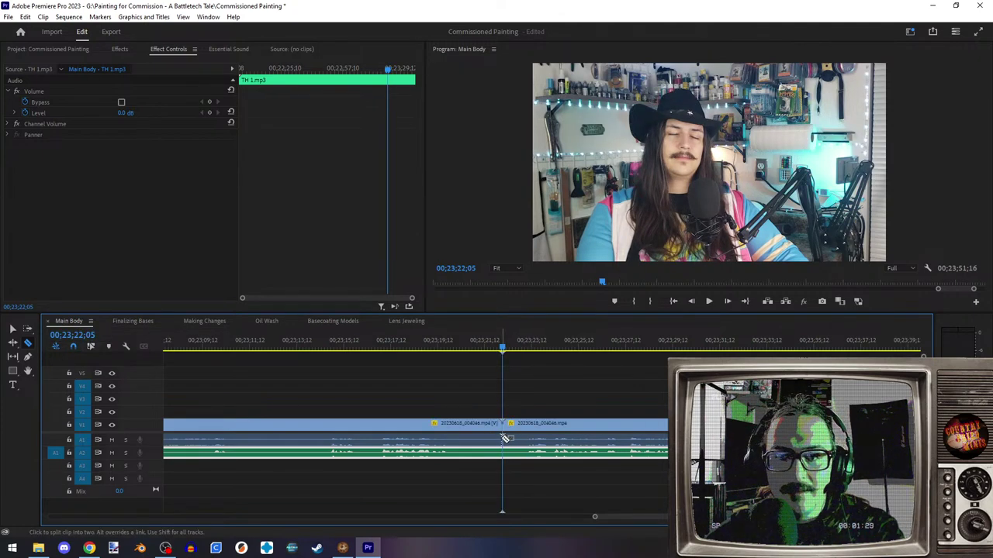
click(506, 456)
- Delete the talking-head video, camera audio and TH 1.mp3 portions before the cut at 00;23;22;05
click(13, 330)
drag(407, 394, 443, 474)
key(Delete)
scroll(610, 452, down, 3)
key(minus)
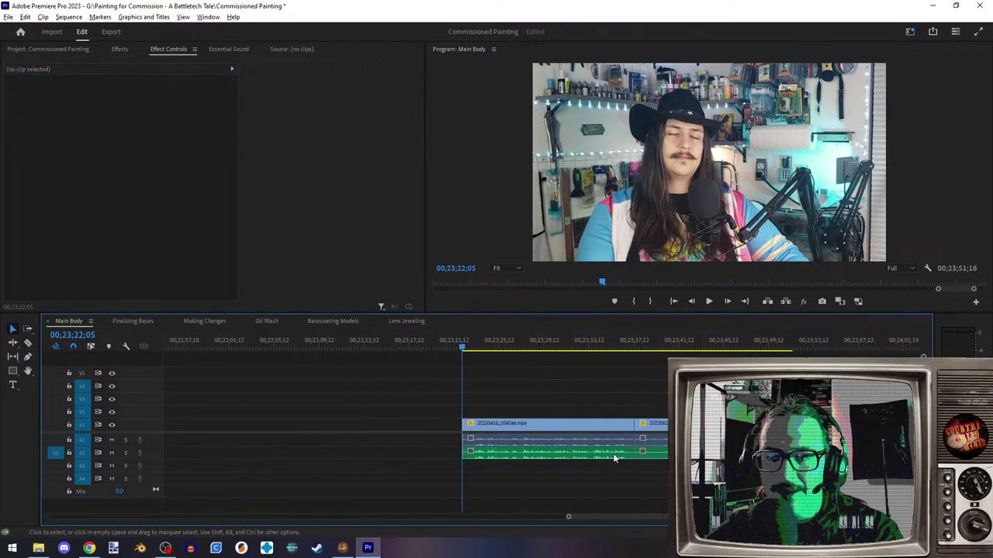
- Delete the leftover video and audio after 00;23;37;15 and remove the kept take's camera audio from A1, leaving only TH 1.mp3
click(556, 447)
click(351, 445)
key(minus)
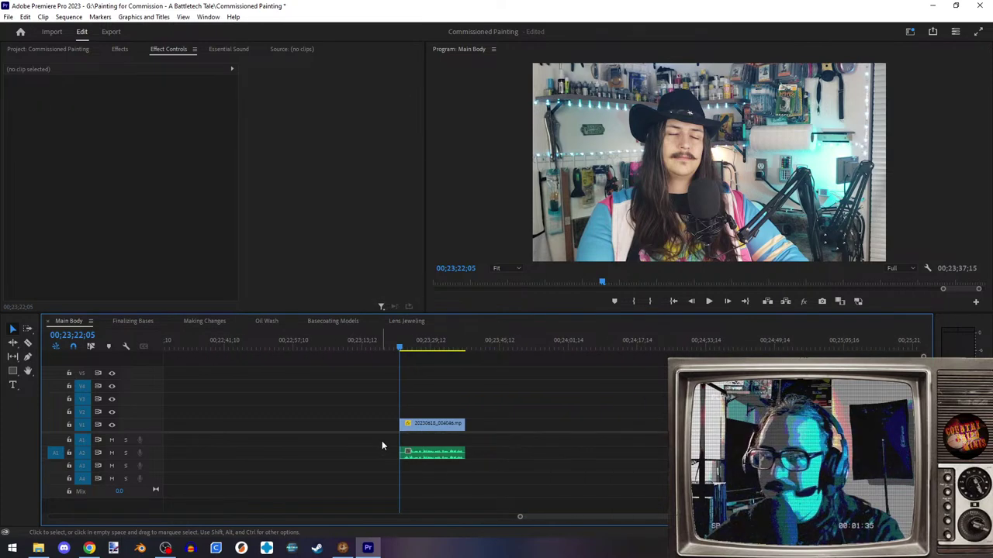
scroll(382, 443, up, 4)
scroll(577, 453, down, 3)
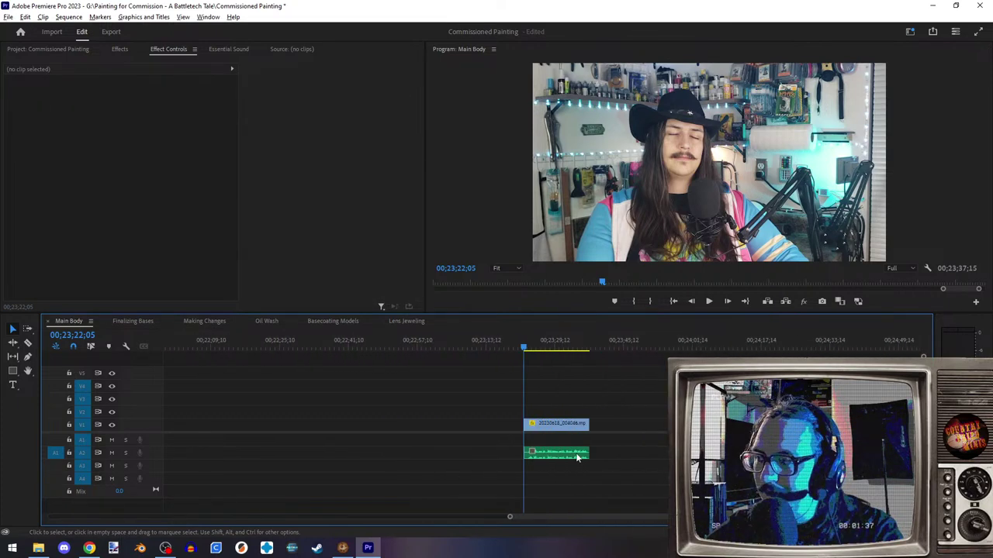
key(equal)
key(equal)
key(equal)
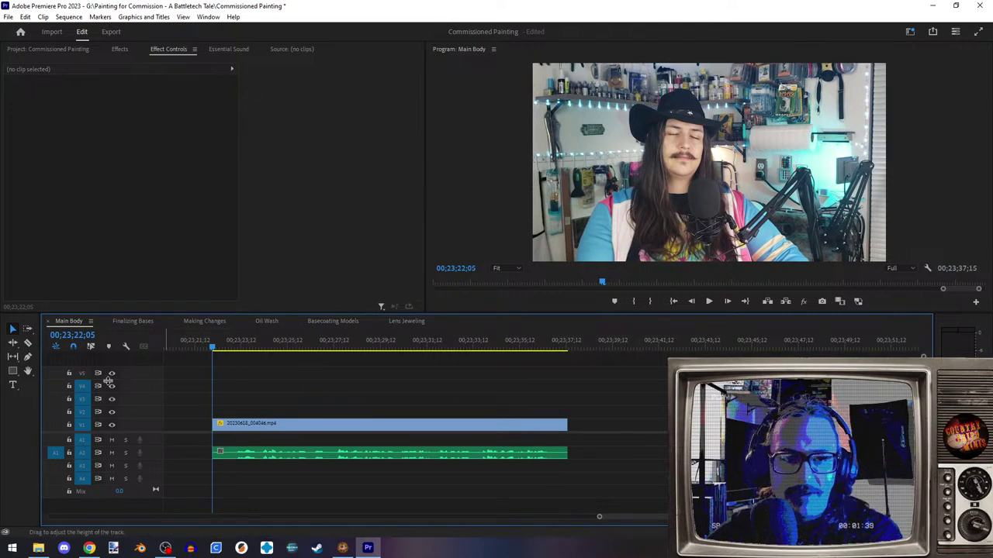
- Fade in the talking-head video with Opacity keyframes of 0% at 00;23;22;05 and 100% at 00;23;23;05
click(83, 335)
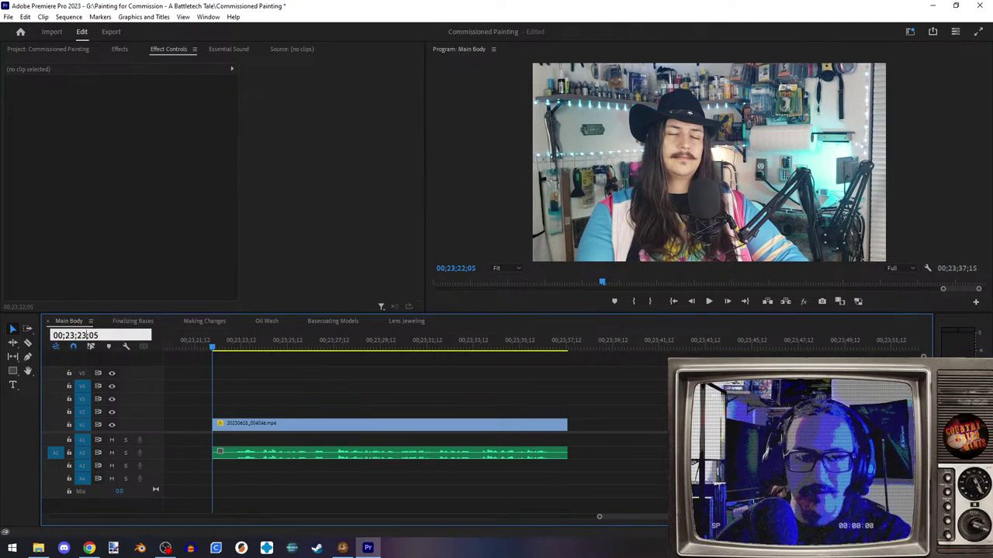
key(Return)
click(25, 200)
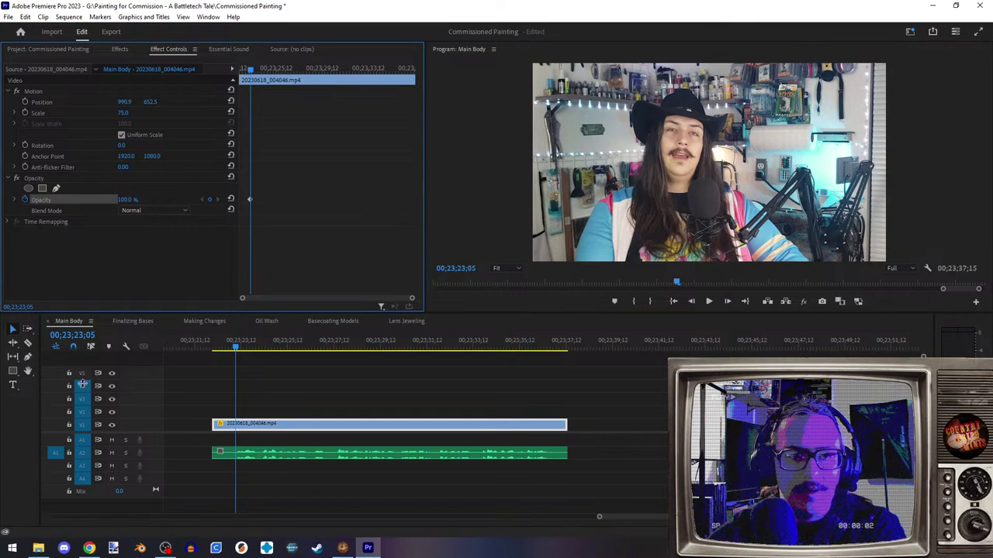
click(81, 335)
text(232205)
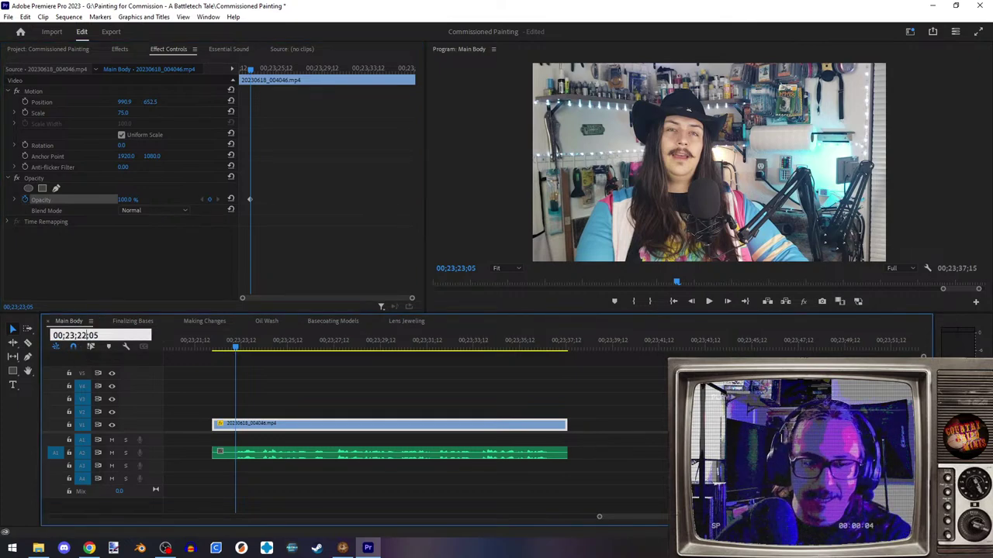
key(Return)
click(209, 200)
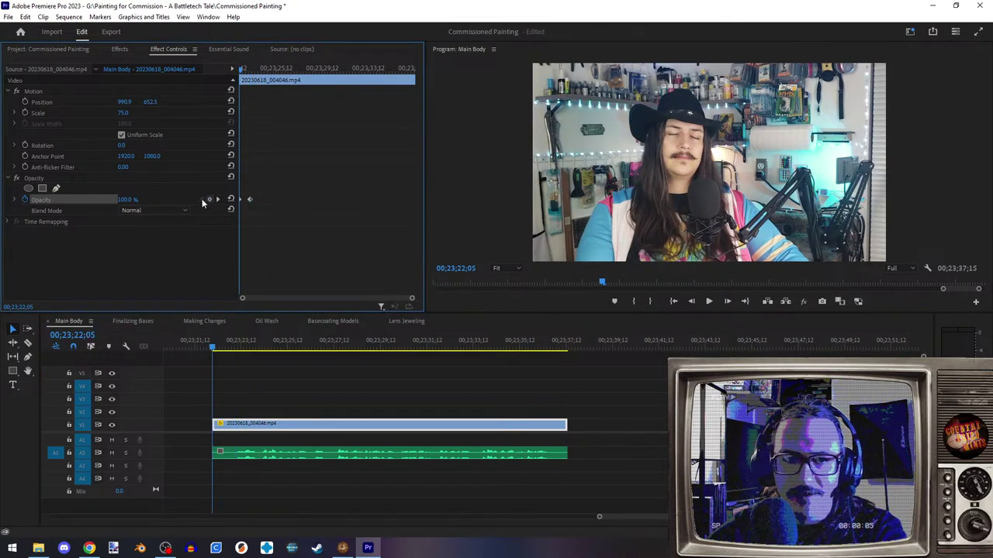
click(127, 200)
key(Return)
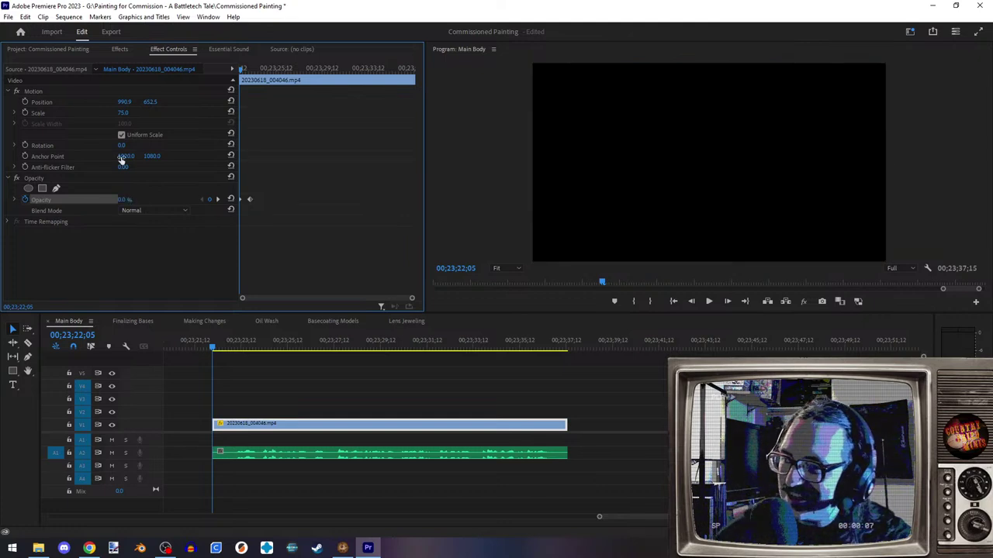
- Enable Scale and Position keyframing for the talking-head video at its first frame, 00;23;22;05
click(25, 112)
click(338, 349)
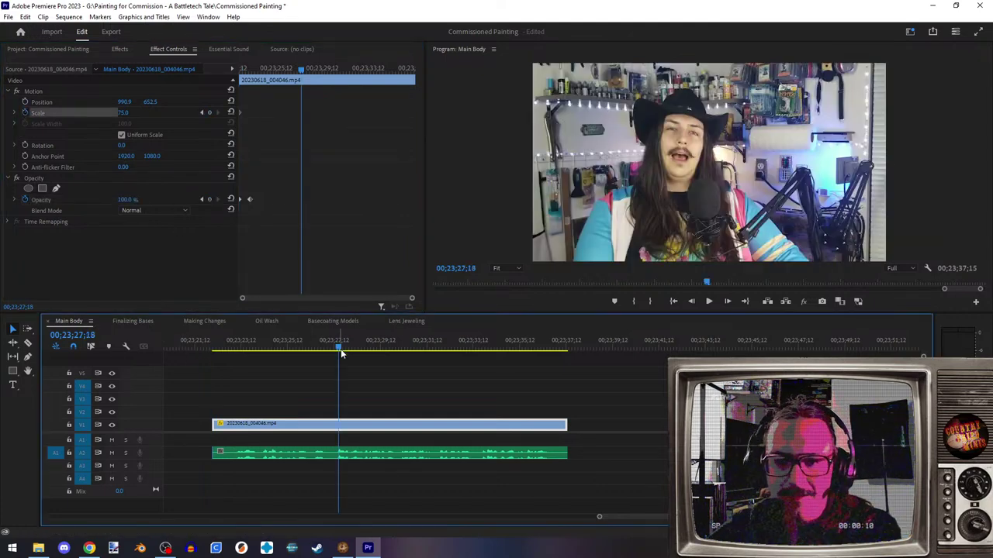
key(Up)
click(25, 101)
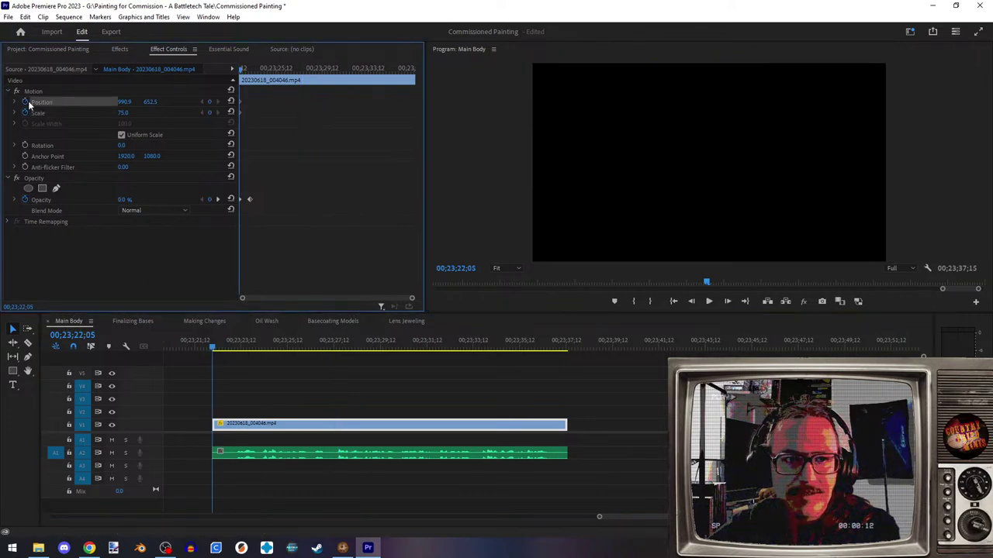
click(384, 349)
key(Down)
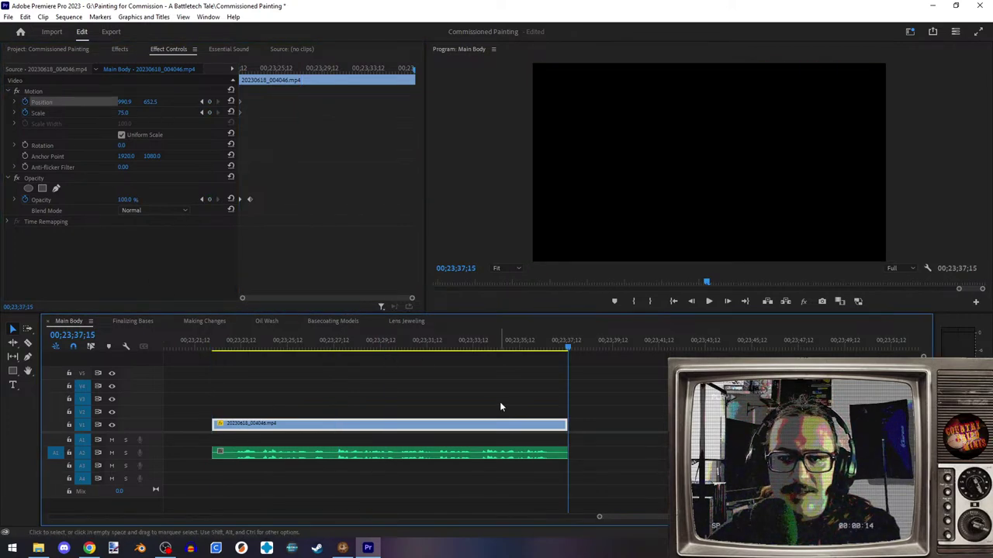
key(Left)
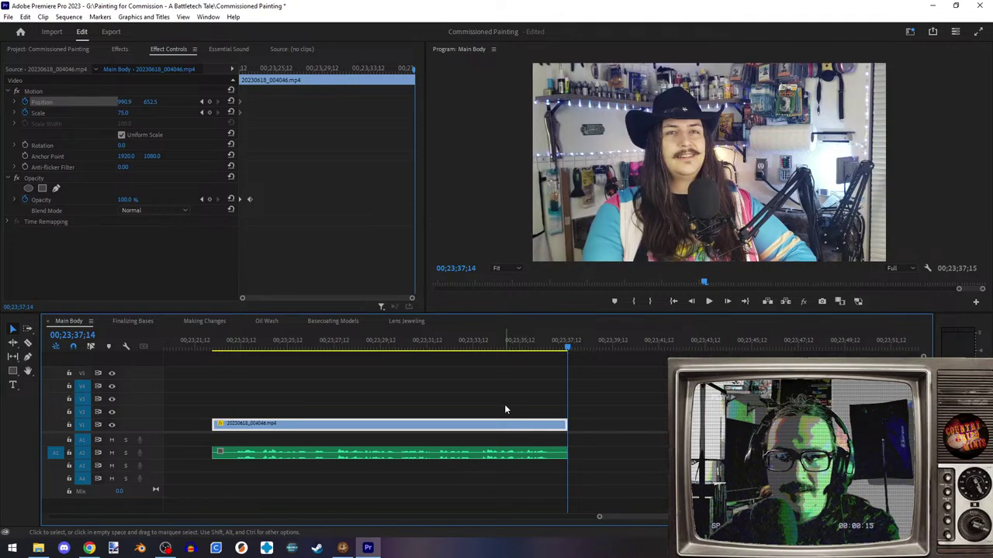
key(Left)
key(Left)
key(Left)
key(Left)
key(Left)
key(Left)
key(Left)
key(Left)
key(Left)
key(Left)
key(Left)
key(Left)
key(Left)
key(Left)
key(Left)
key(Left)
key(Left)
key(Left)
key(Left)
key(Left)
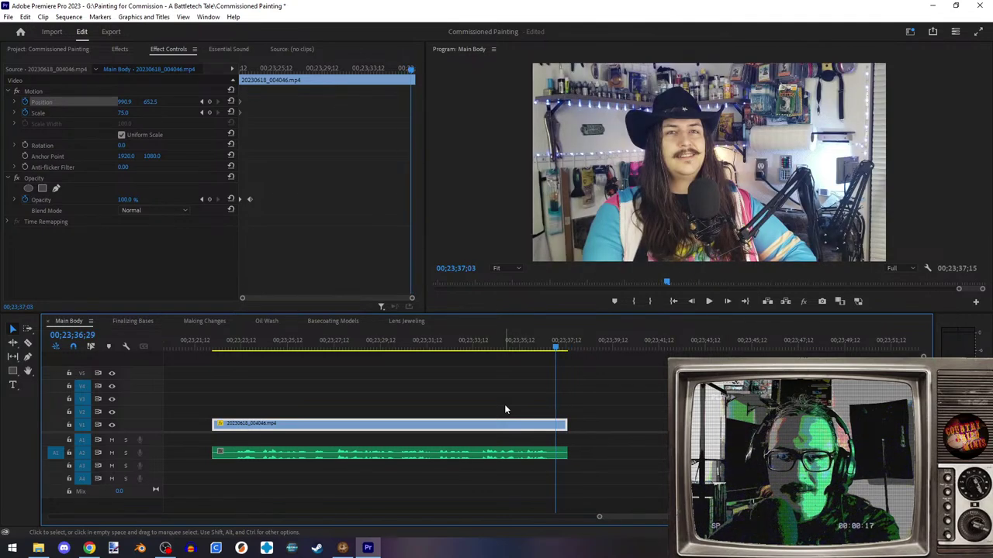
- Add a 100% Opacity keyframe at 00;23;36;15, one second before the end of the talking-head video
key(Down)
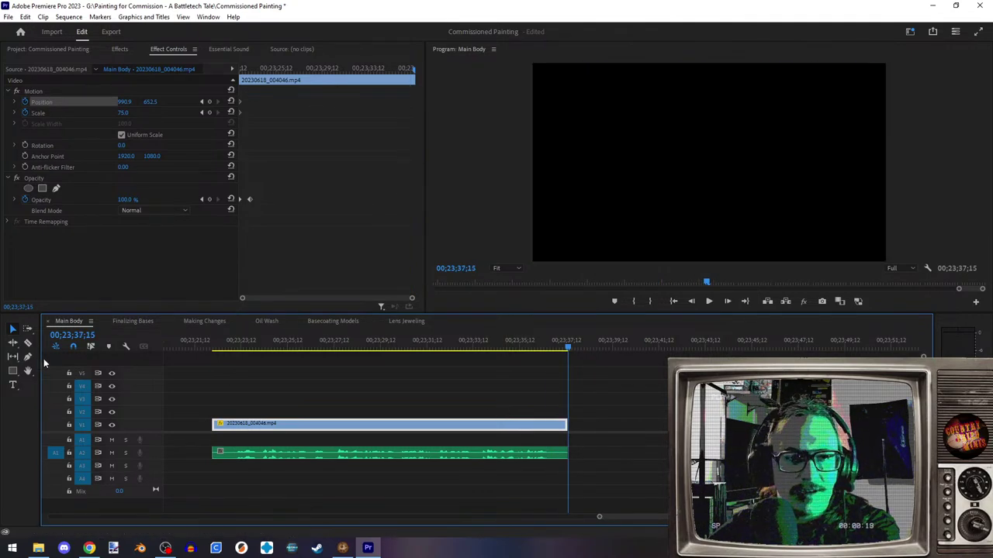
click(81, 335)
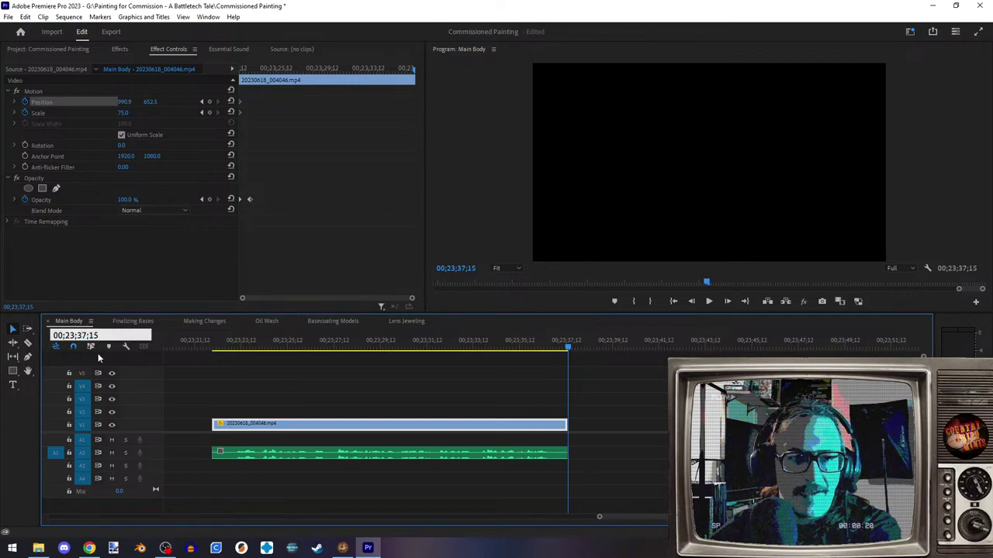
text(-100)
key(Return)
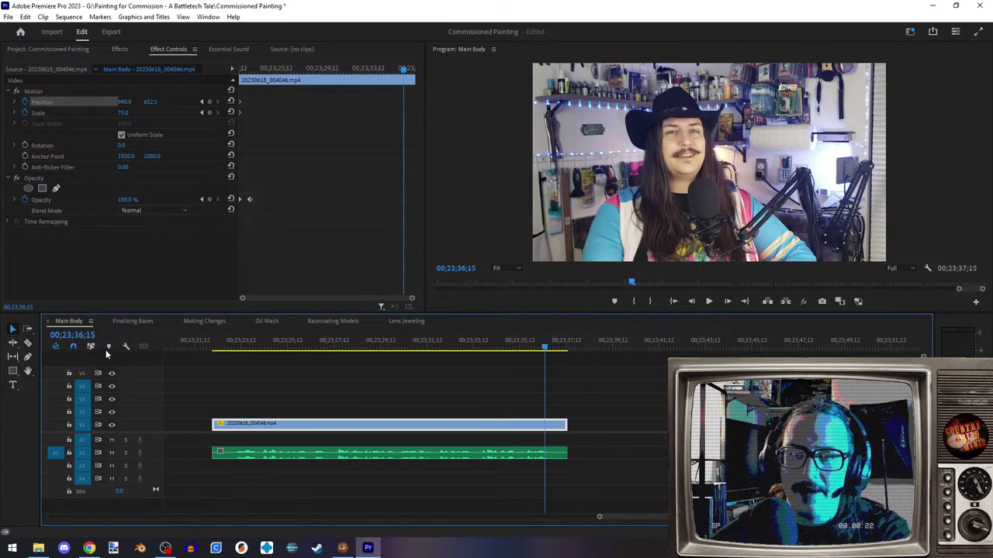
click(207, 201)
- Add an Opacity keyframe of 0% on the video's last frame, 00;23;37;14, to complete the fade-out
click(79, 336)
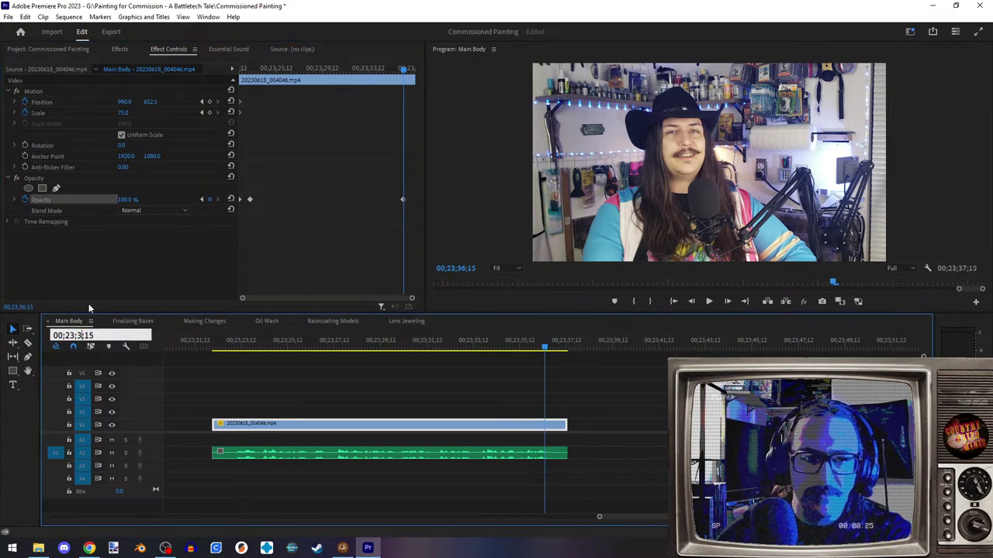
text(7)
key(Return)
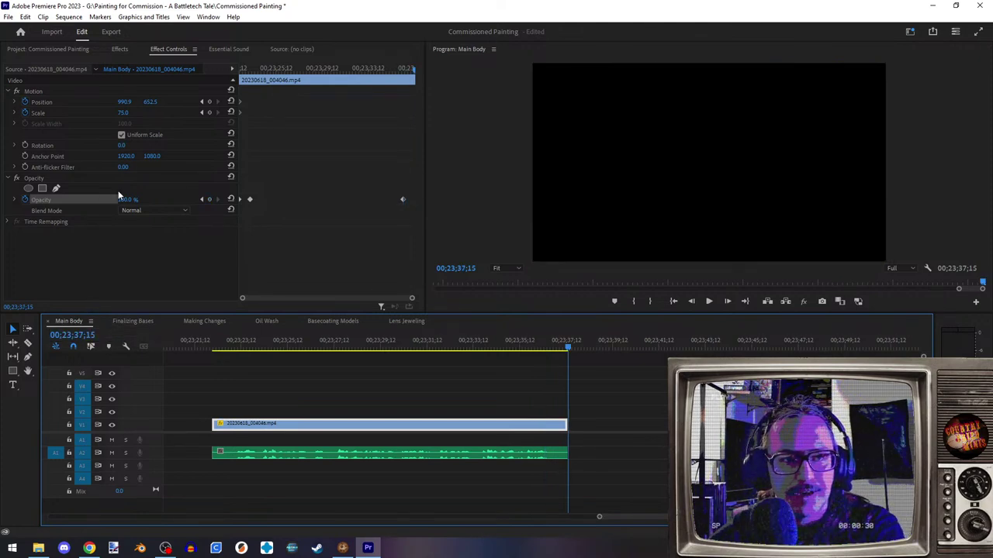
click(204, 204)
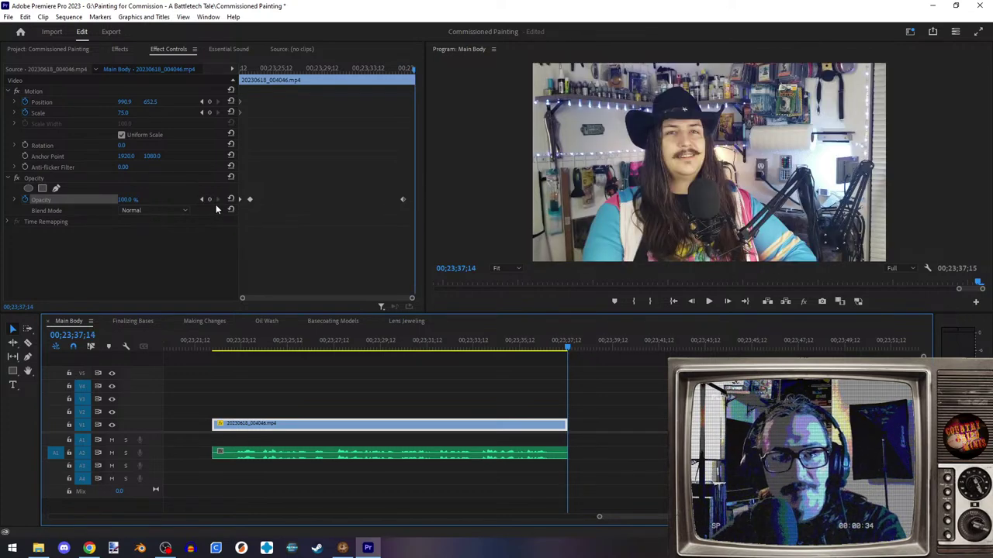
click(146, 199)
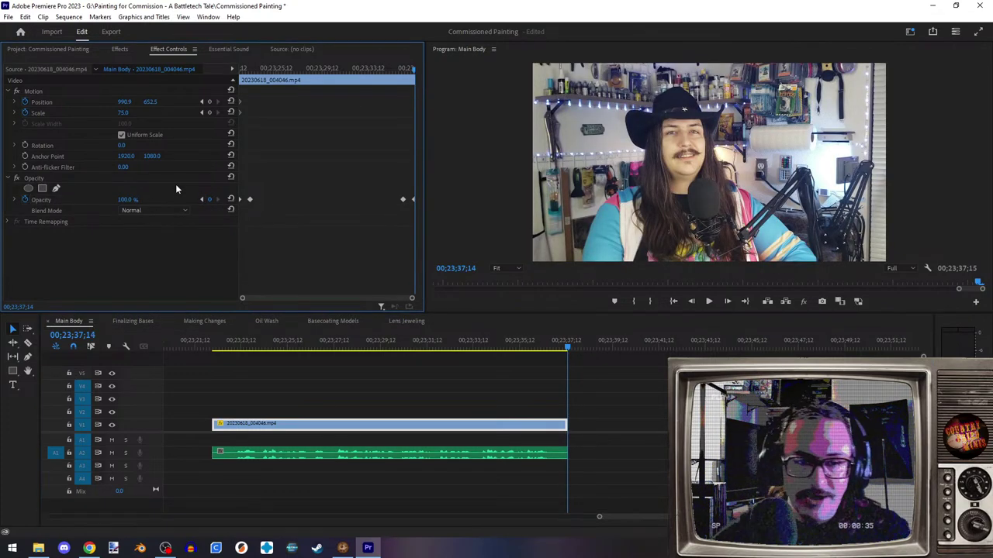
click(130, 200)
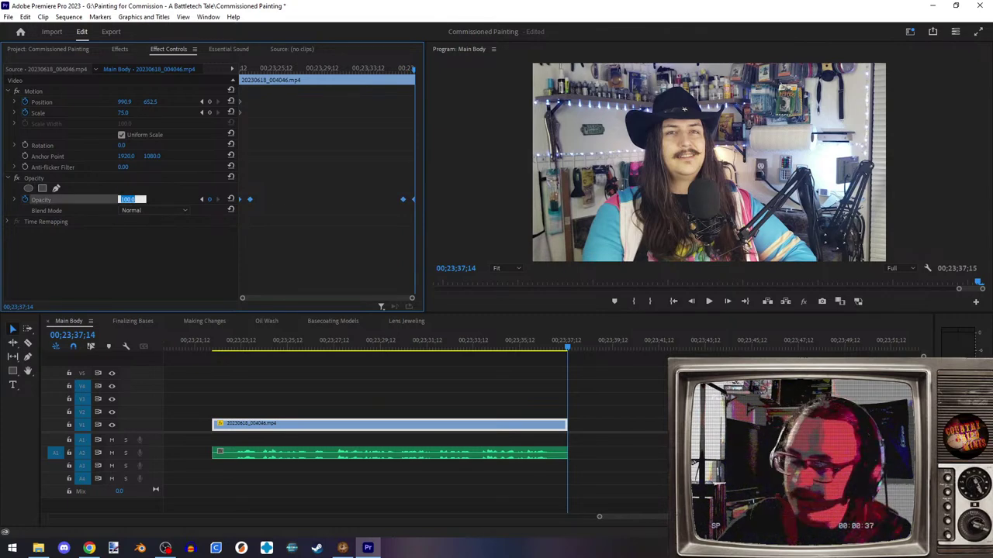
key(Return)
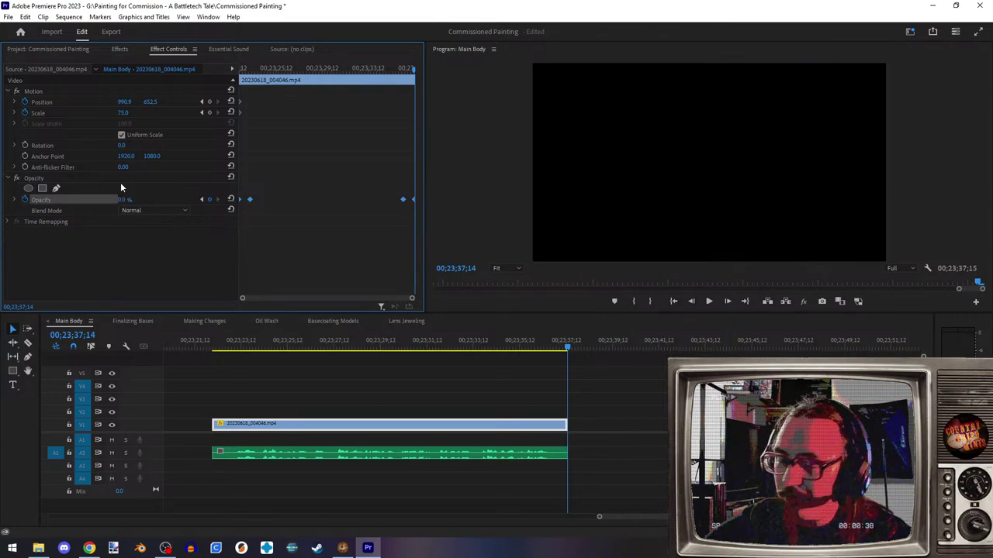
- Add Scale and Position keyframes at 00;23;37;14 and set the ending Scale to 80
click(209, 112)
click(210, 101)
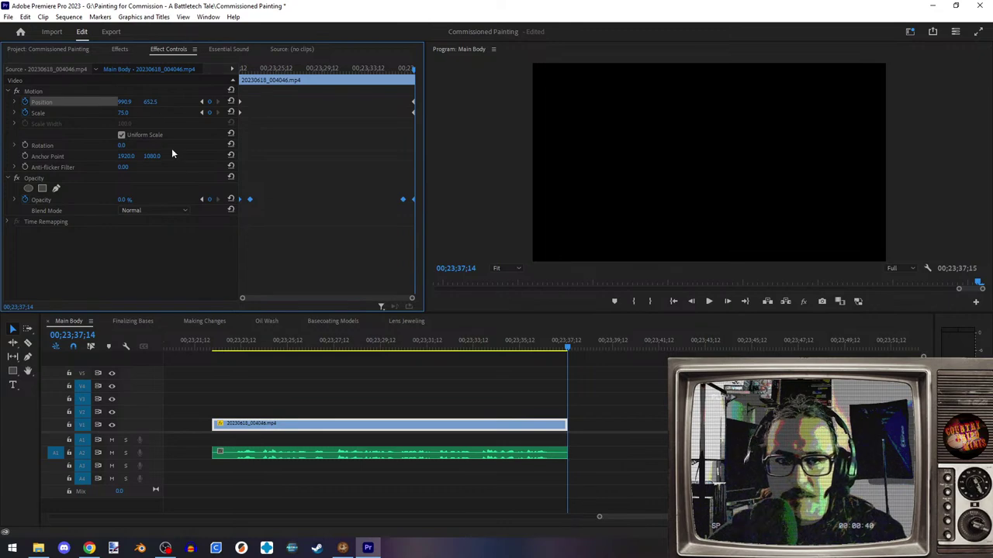
click(136, 112)
text(80)
key(Return)
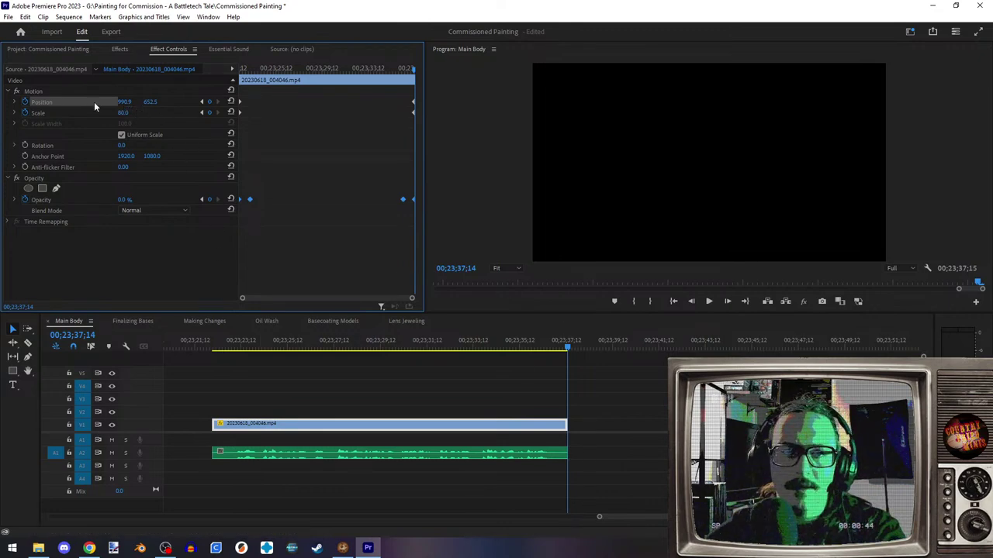
- Set the Scale of the ending keyframe to 90 for a stronger slow zoom
click(132, 113)
text(90)
key(Return)
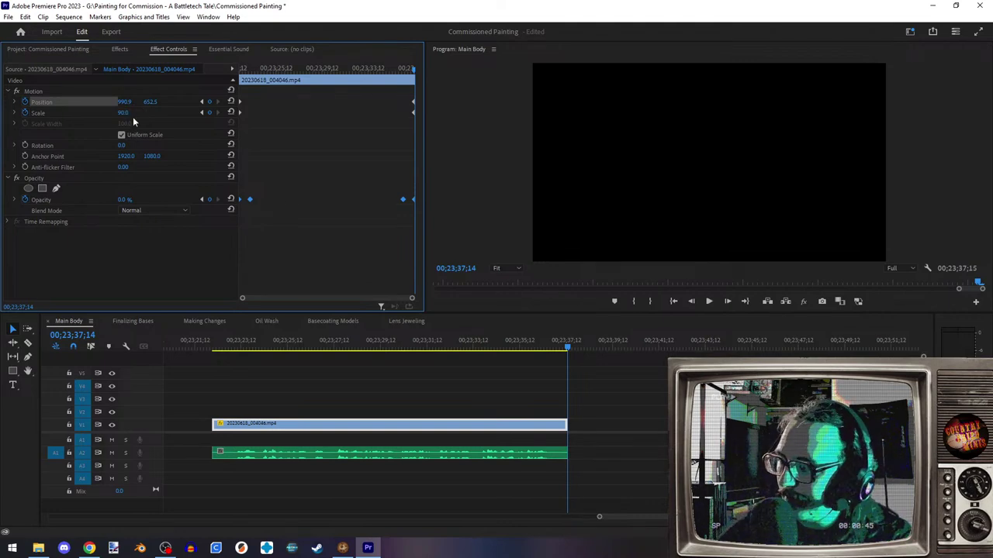
- Scrub through the talking-head clip and play it from its first frame to check the fade-in and zoom
drag(532, 348, 441, 348)
key(Up)
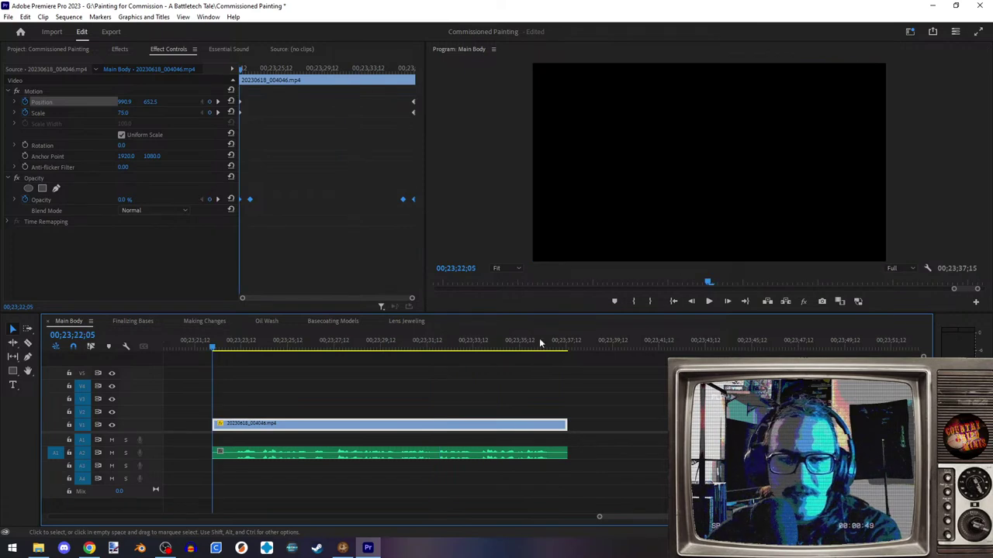
click(708, 302)
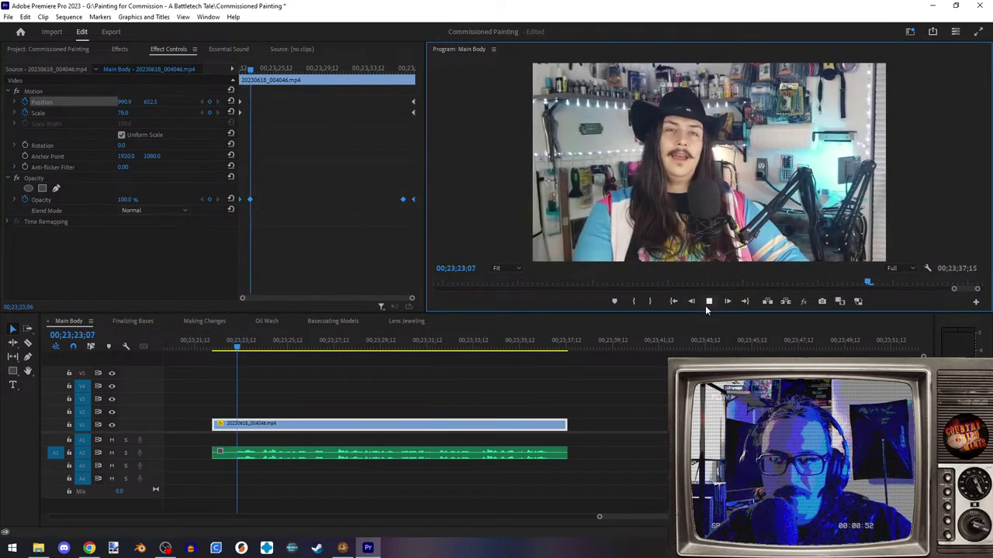
- Add a Volume Level keyframe to TH 1.mp3 at 00;23;23;07, just before the speech begins
scroll(244, 486, up, 5)
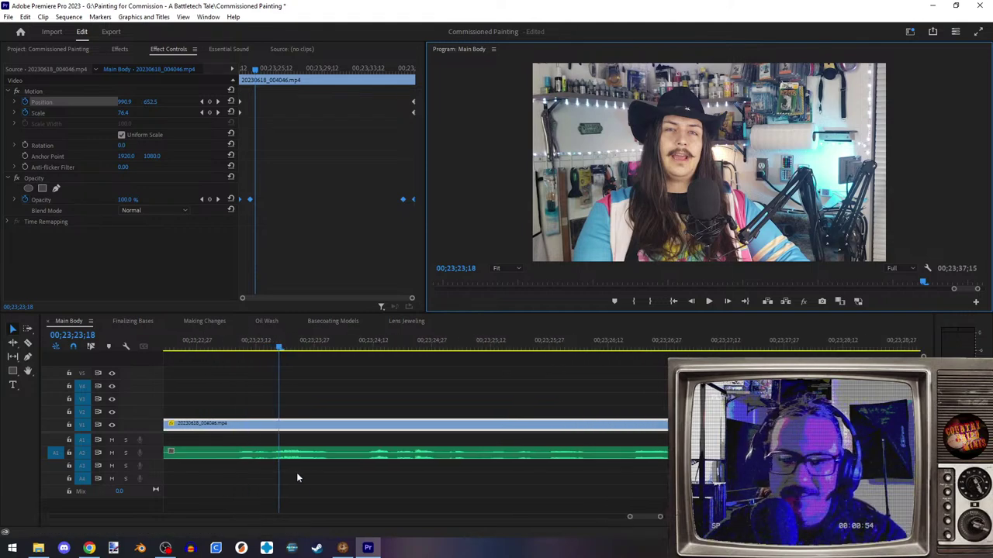
scroll(317, 496, up, 4)
click(442, 351)
drag(442, 351, 419, 353)
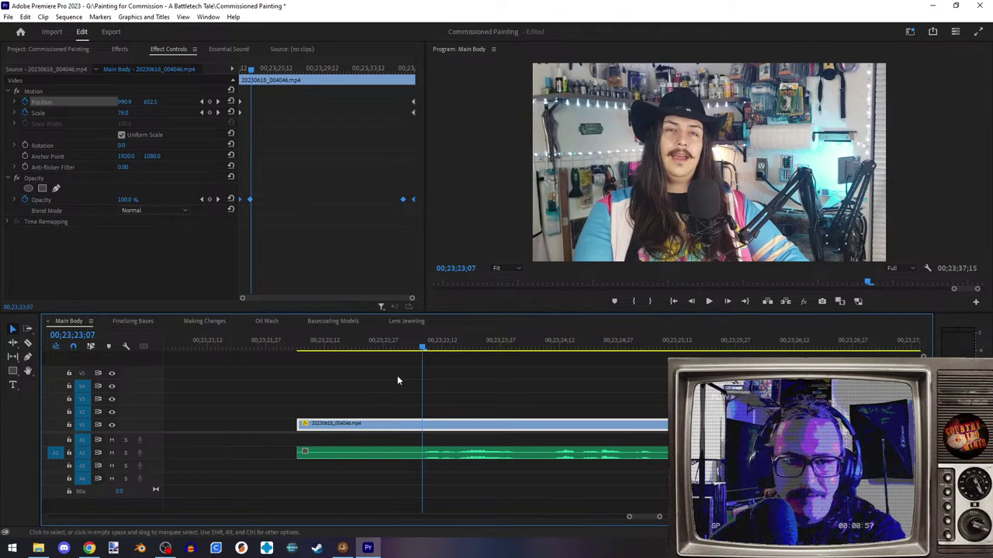
click(378, 456)
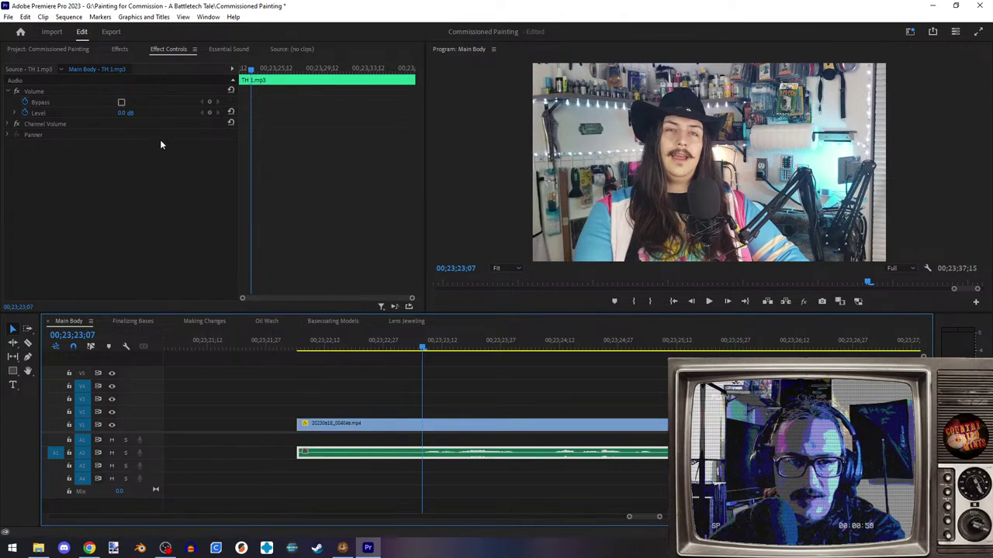
click(210, 114)
drag(423, 349, 403, 351)
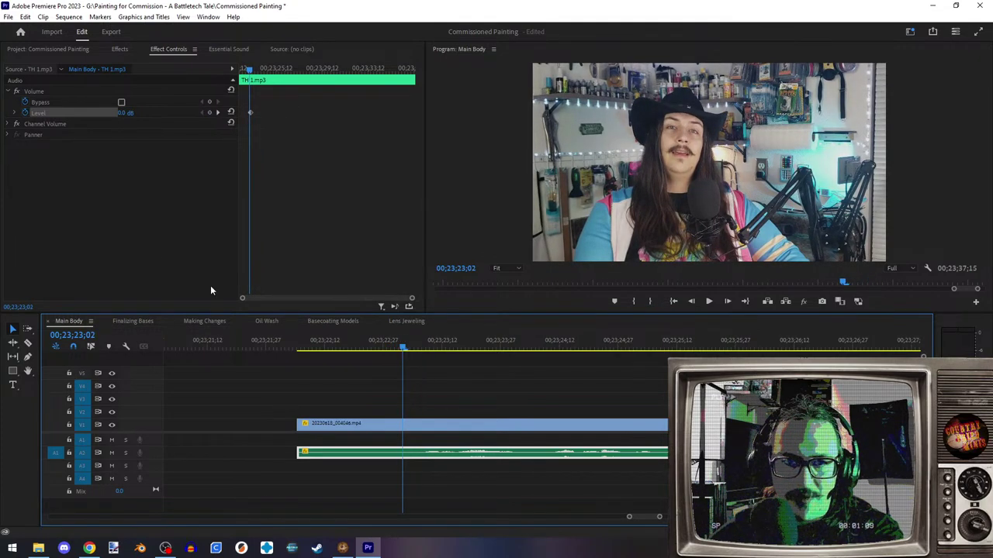
key(End)
key(Up)
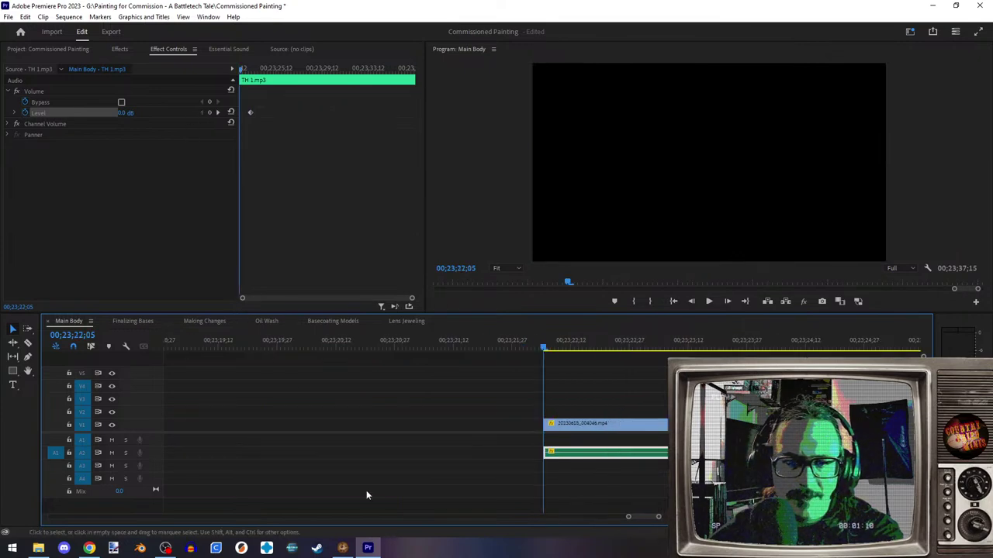
click(216, 113)
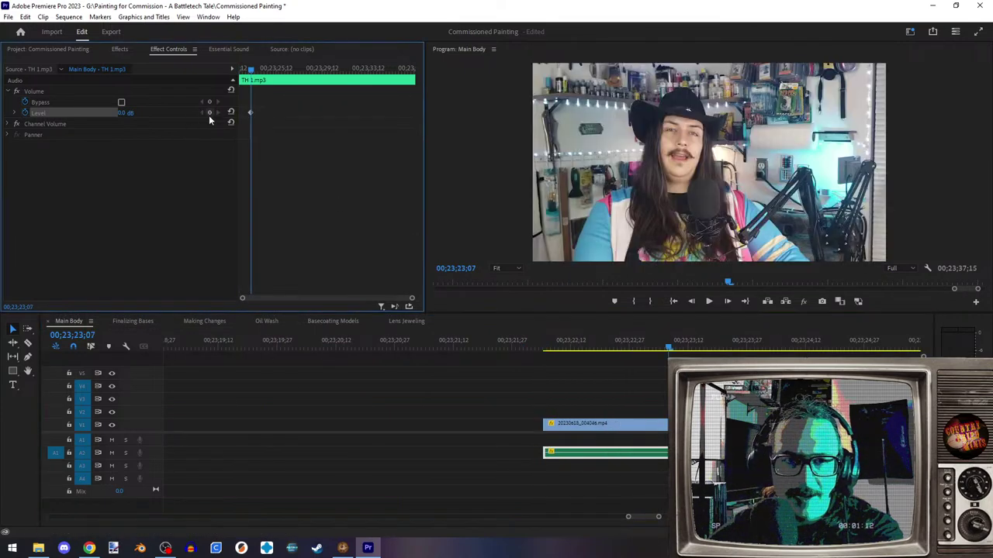
- Add a Volume Level keyframe of -100 dB to TH 1.mp3 at 00;23;23;03, silencing the audio before the speech
key(Left)
key(Left)
key(Left)
click(130, 113)
text(-100)
key(Return)
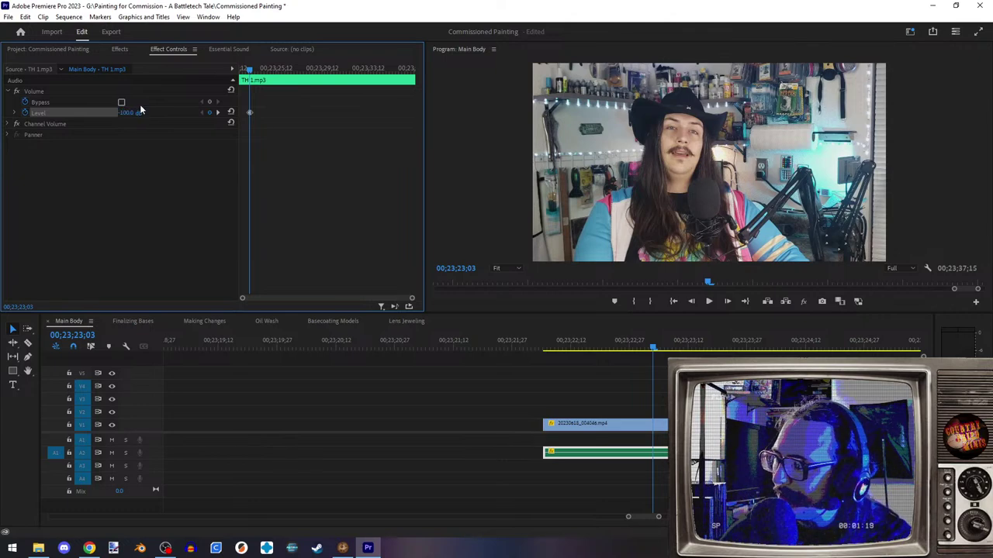
- Set the TH 1.mp3 Volume Level keyframe at 00;23;23;07 to 5 dB
click(218, 112)
click(130, 112)
text(5)
key(Return)
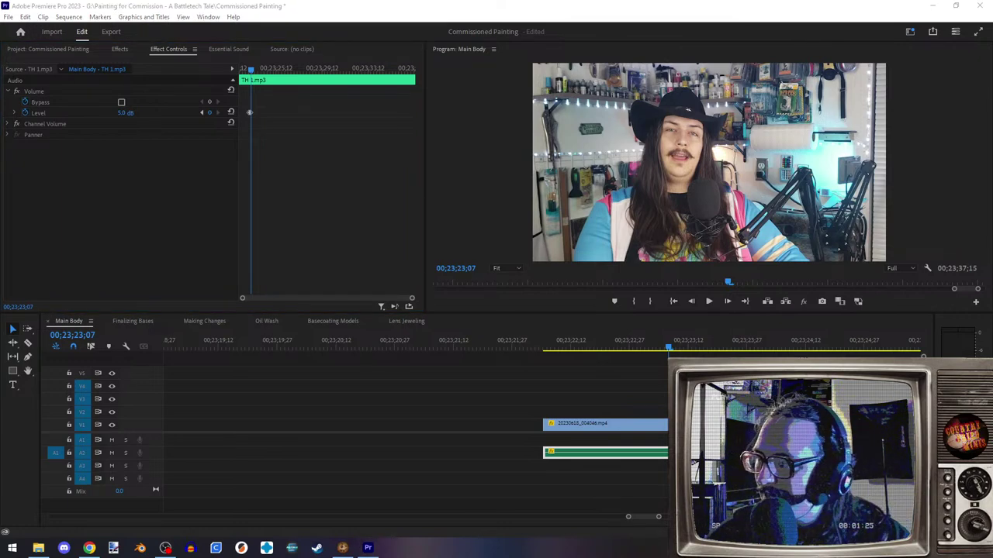
drag(565, 355, 543, 353)
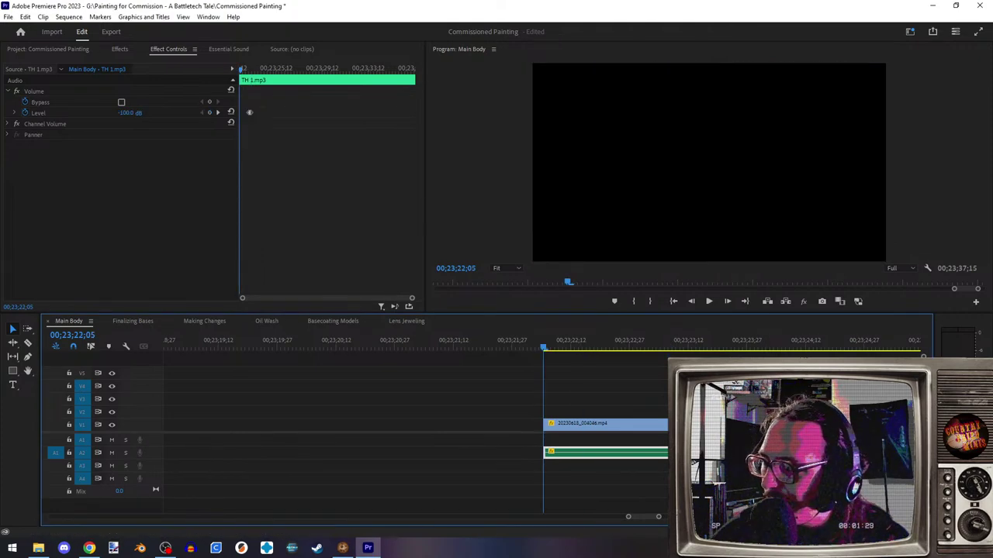
click(165, 548)
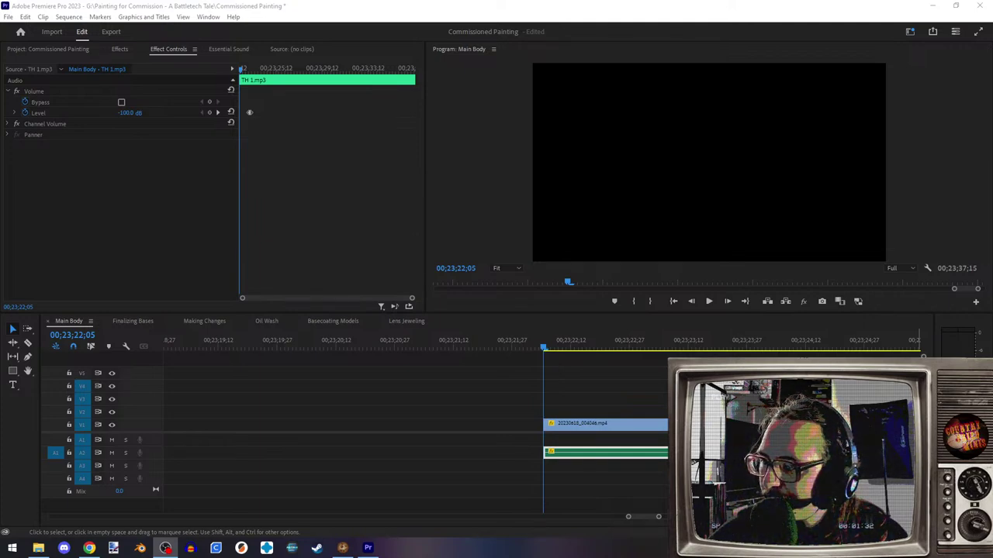
click(624, 309)
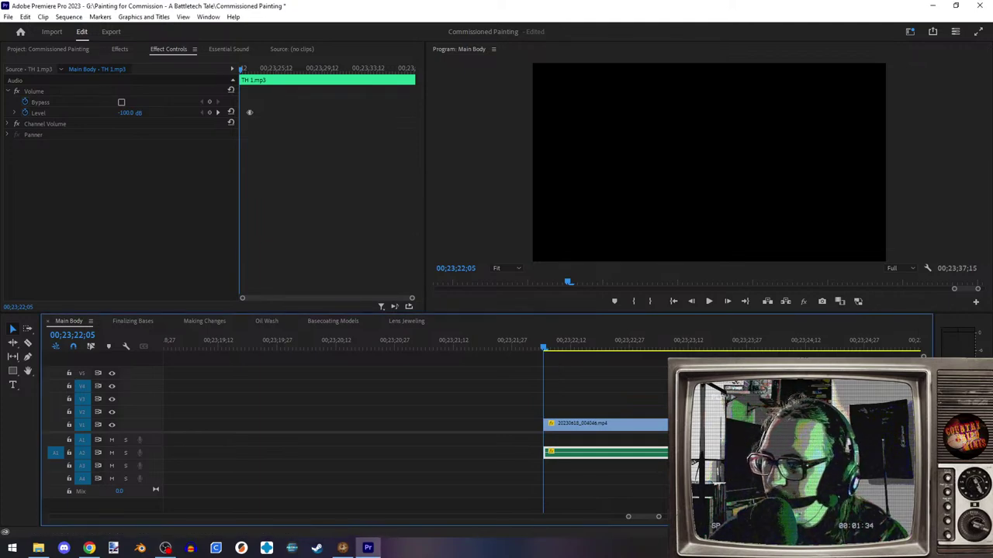
- Play the talking-head clip from its first frame to check the TH 1.mp3 volume change
click(706, 303)
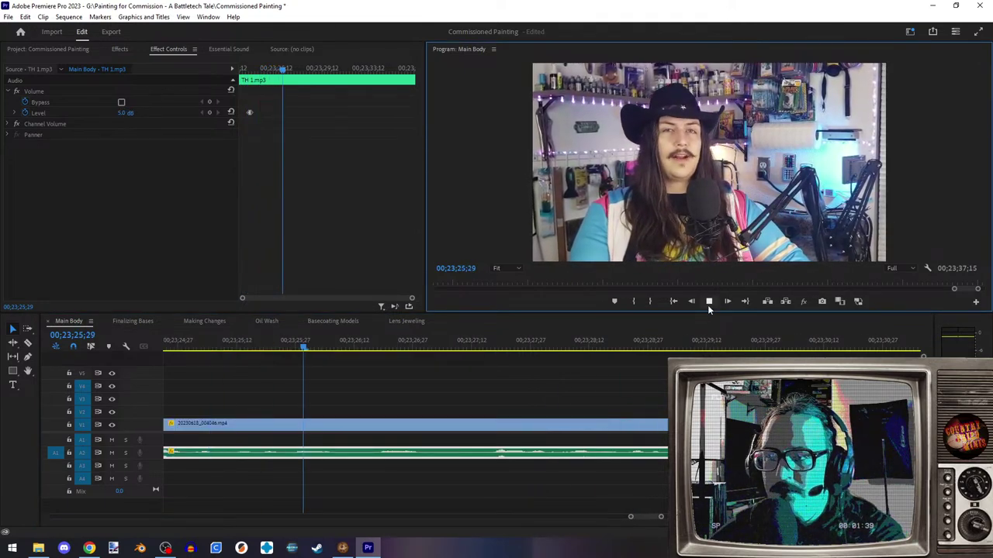
key(space)
click(391, 439)
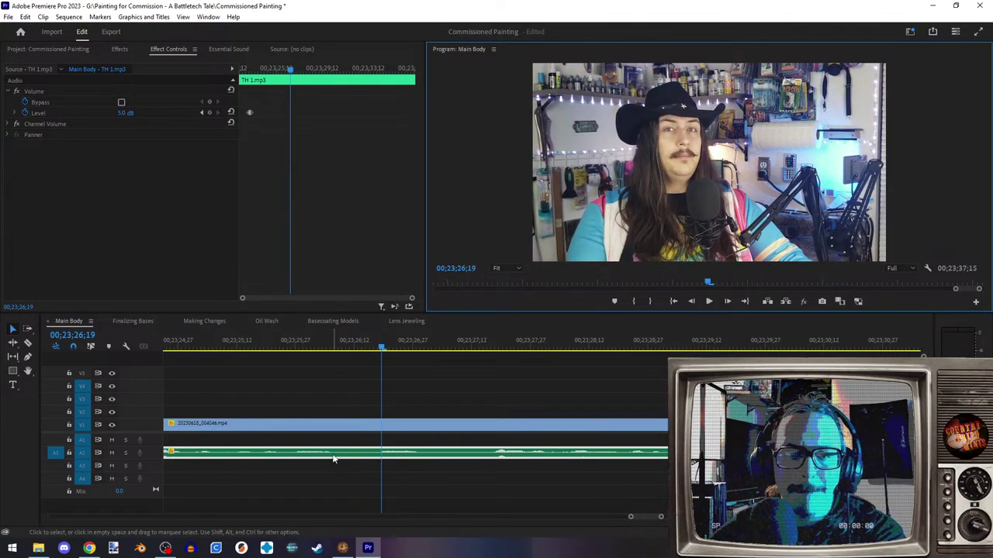
- Search the effects for "hard" and apply the Hard Limiter audio effect to TH 1.mp3
click(120, 49)
click(164, 51)
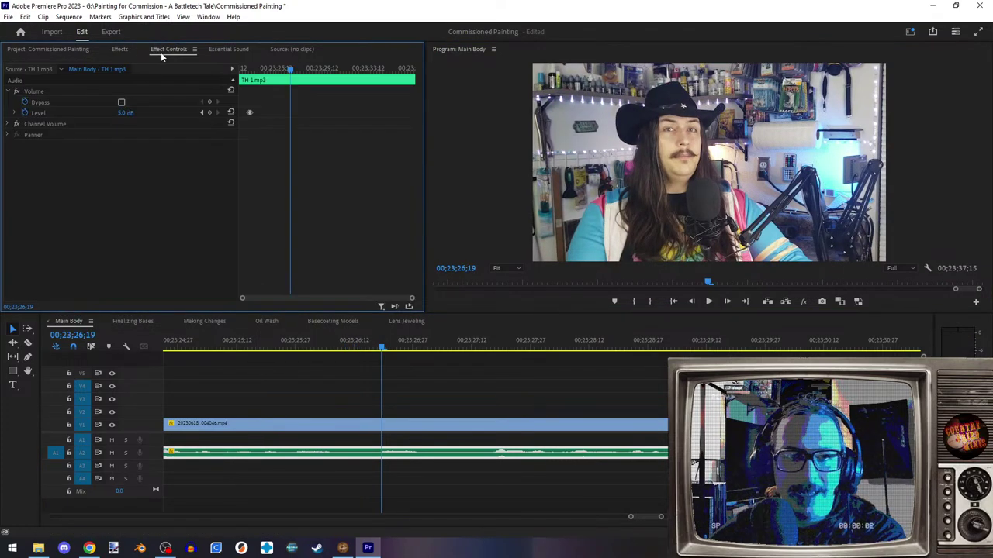
click(120, 49)
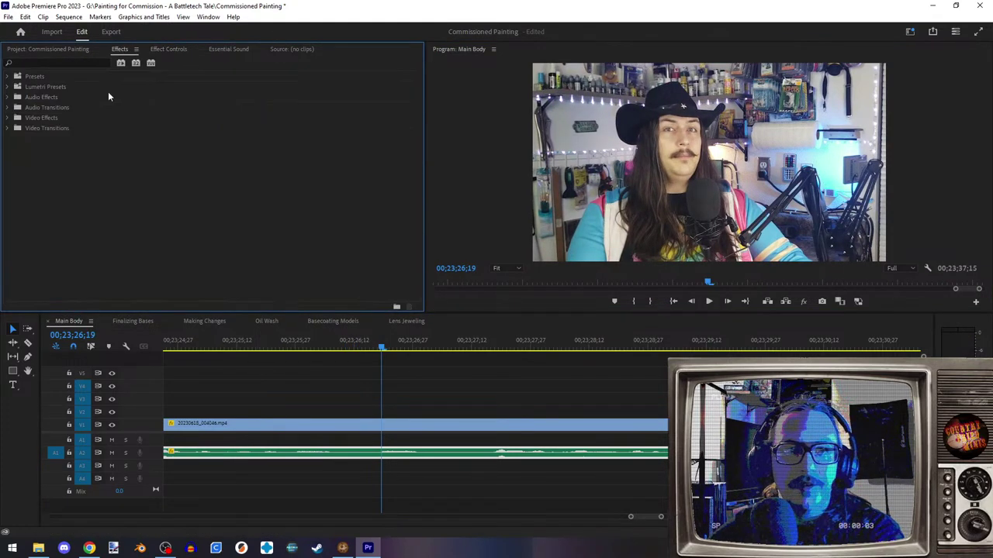
click(40, 62)
text(hard)
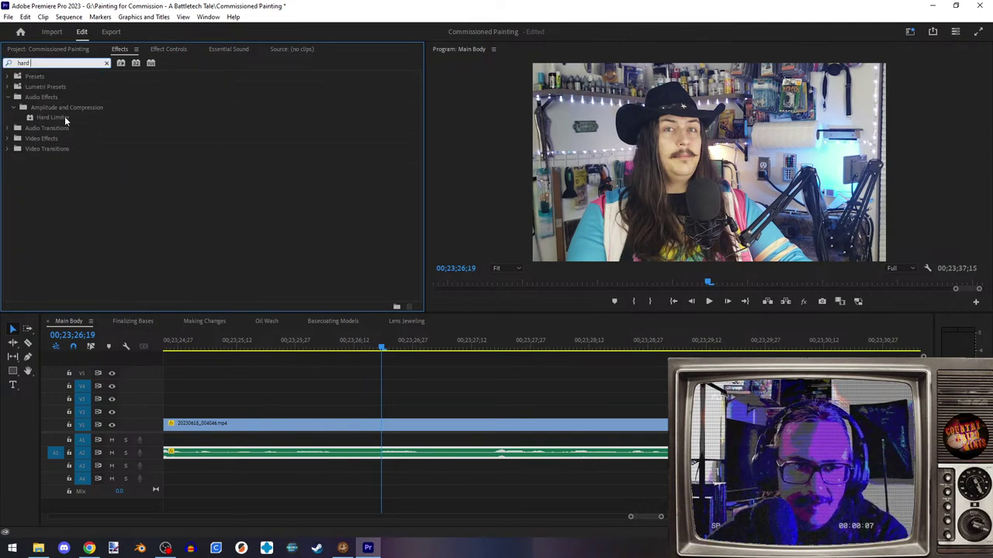
click(64, 117)
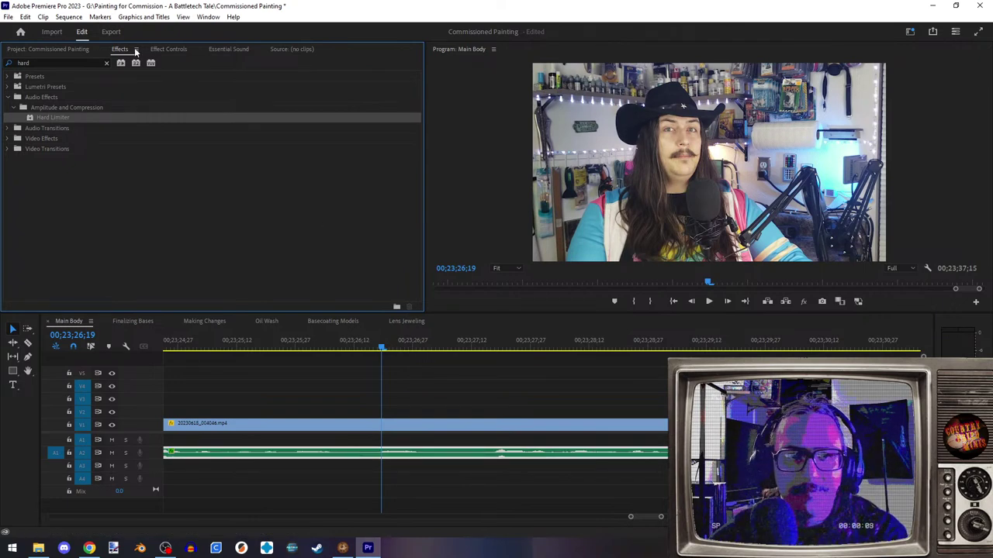
click(166, 53)
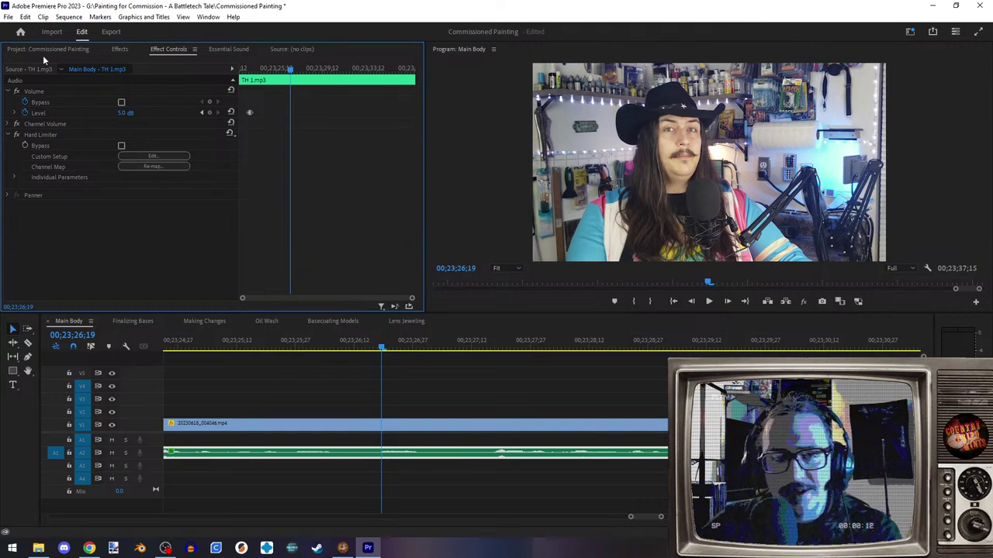
- Set the Maximum Amplitude of the Hard Limiter on TH 1.mp3 to -12 dB and close its editor
click(120, 49)
click(159, 51)
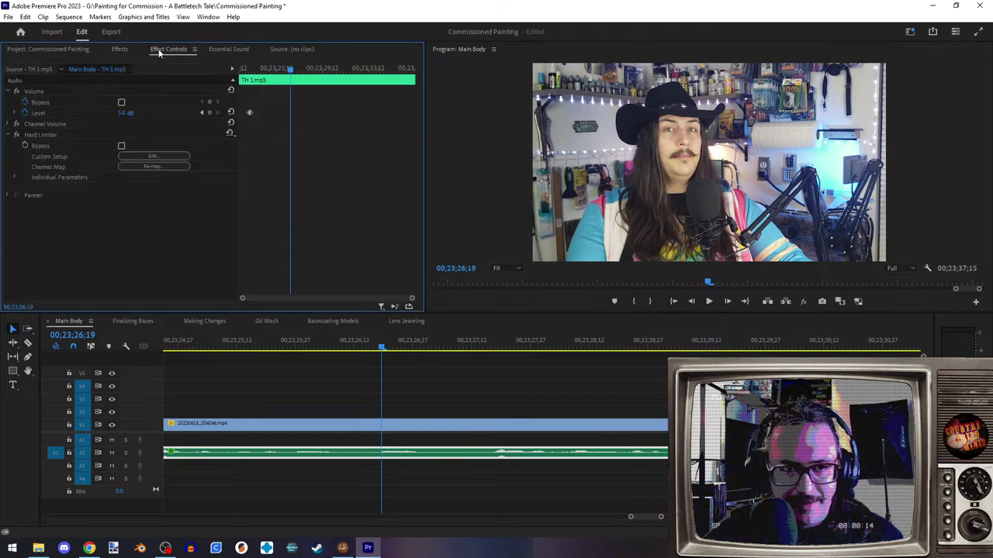
click(152, 157)
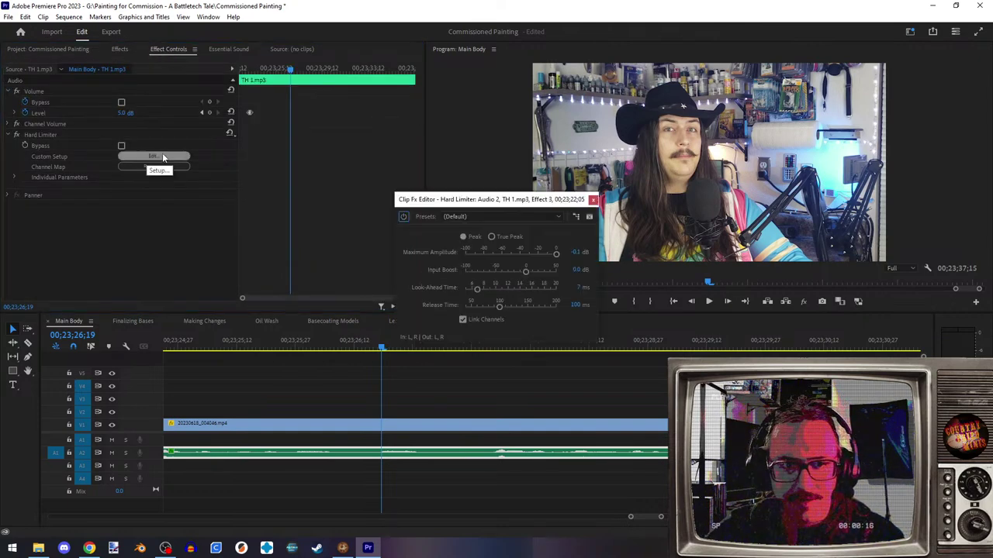
click(572, 253)
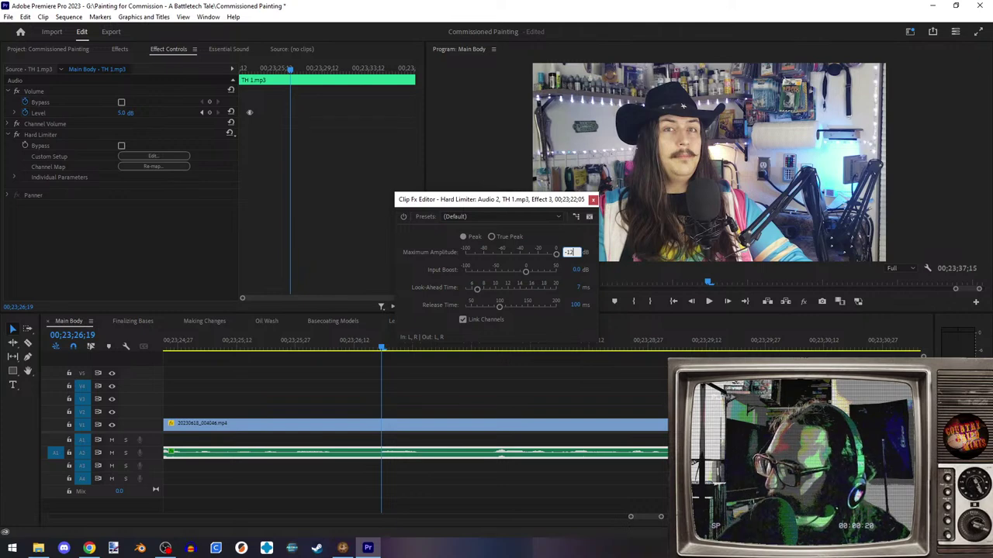
key(Return)
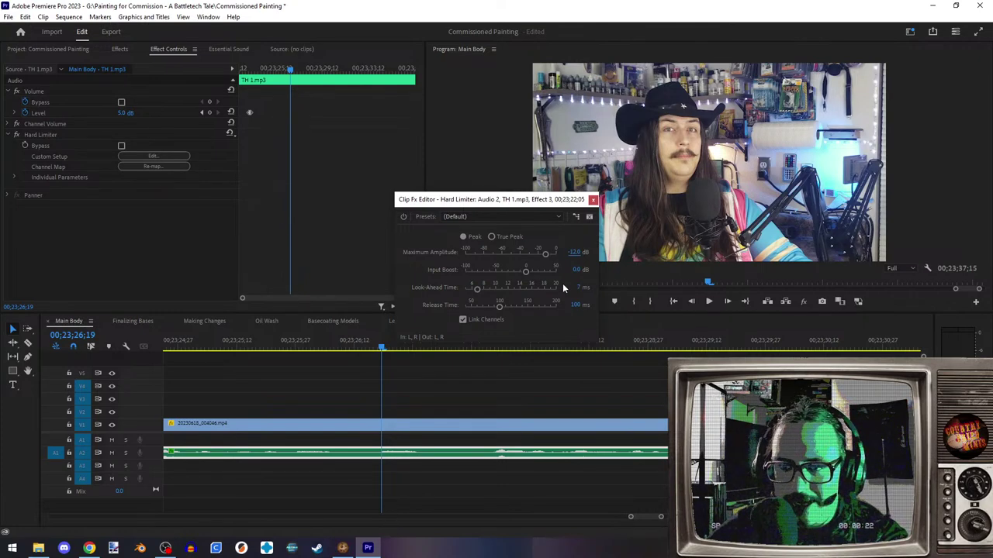
click(593, 200)
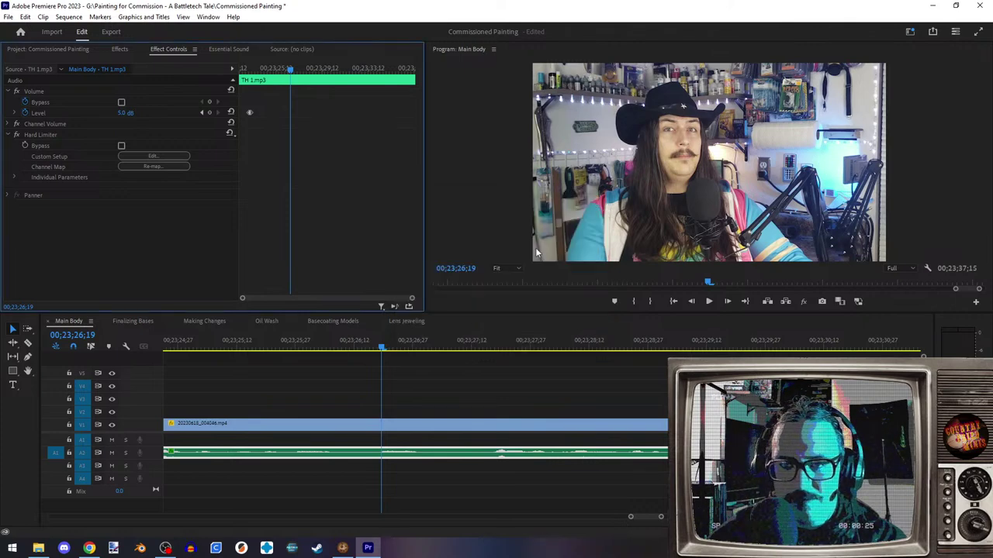
- Play the talking-head clip from near its start to check how the limited audio sounds
scroll(264, 400, up, 5)
scroll(272, 402, up, 2)
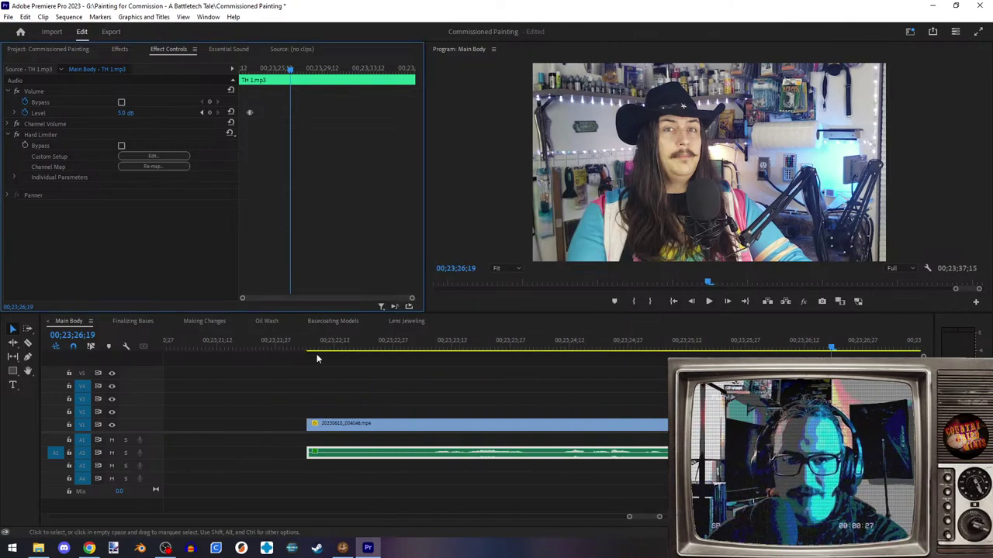
click(321, 343)
click(707, 302)
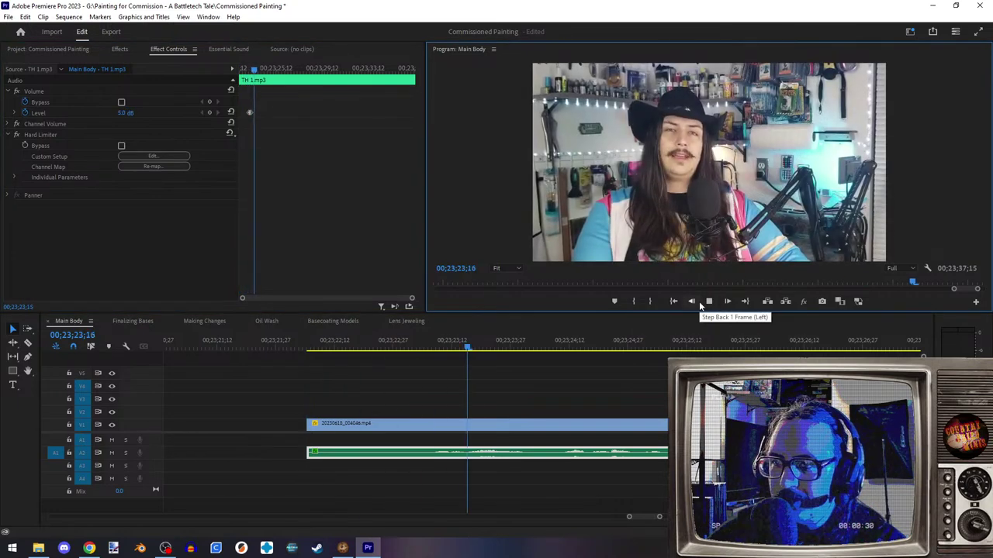
click(709, 302)
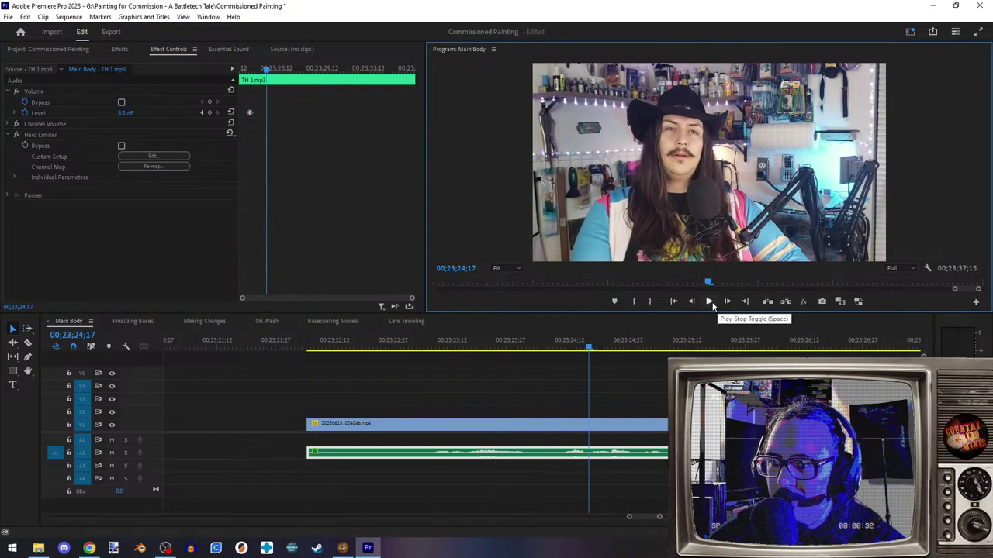
click(709, 303)
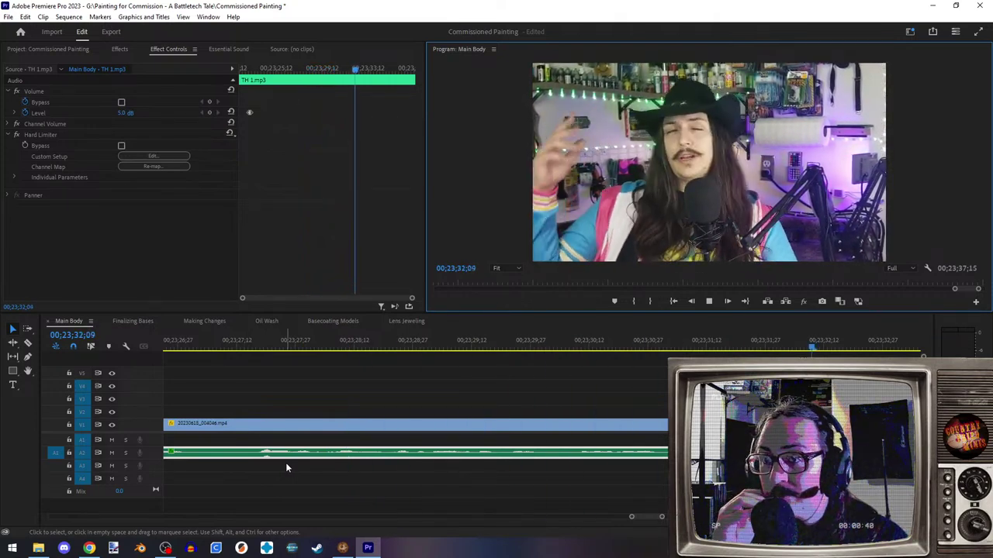
click(708, 302)
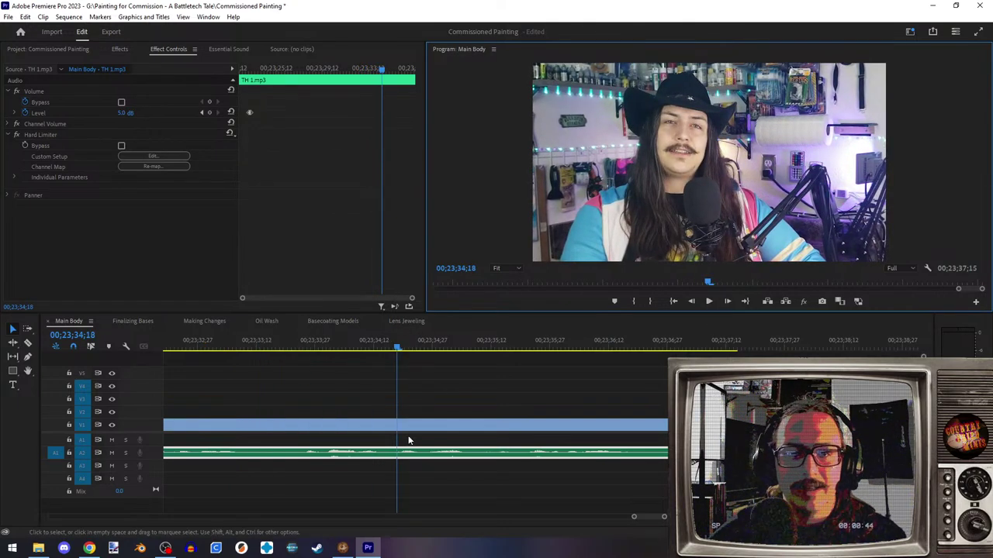
- Temporarily disable Opacity on 20230618_004046.mp4 and move the picture to 1072.4, 649.7 at its first Position keyframe
click(265, 351)
click(310, 427)
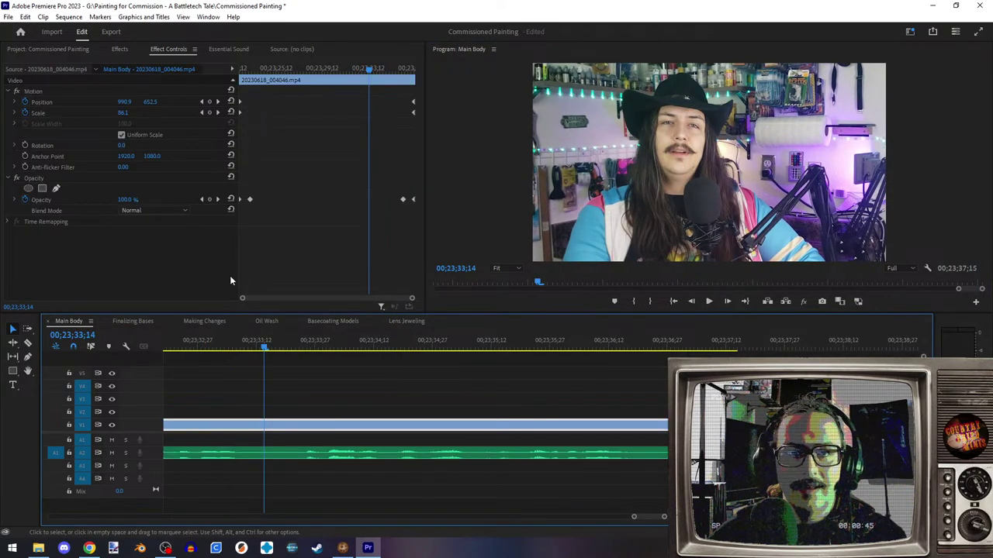
click(202, 101)
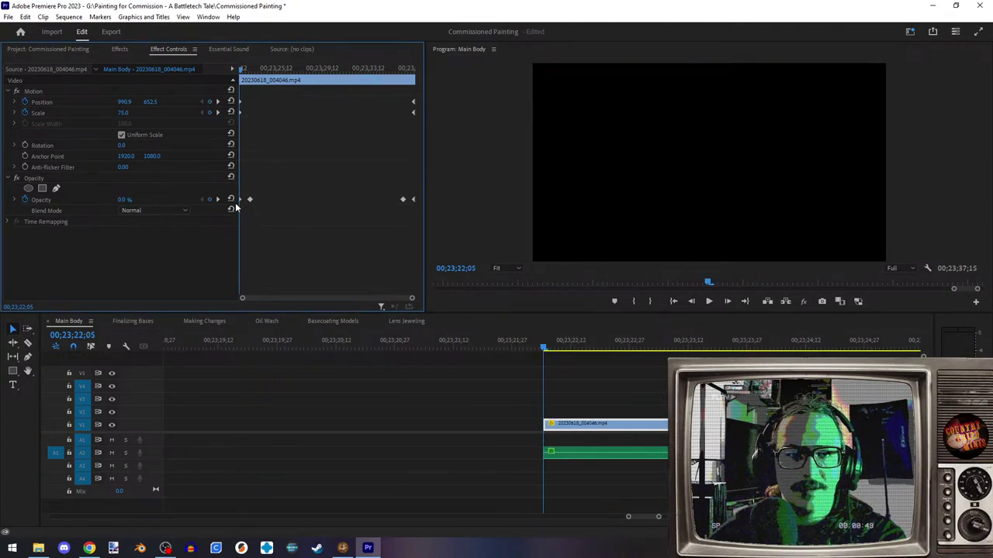
click(16, 180)
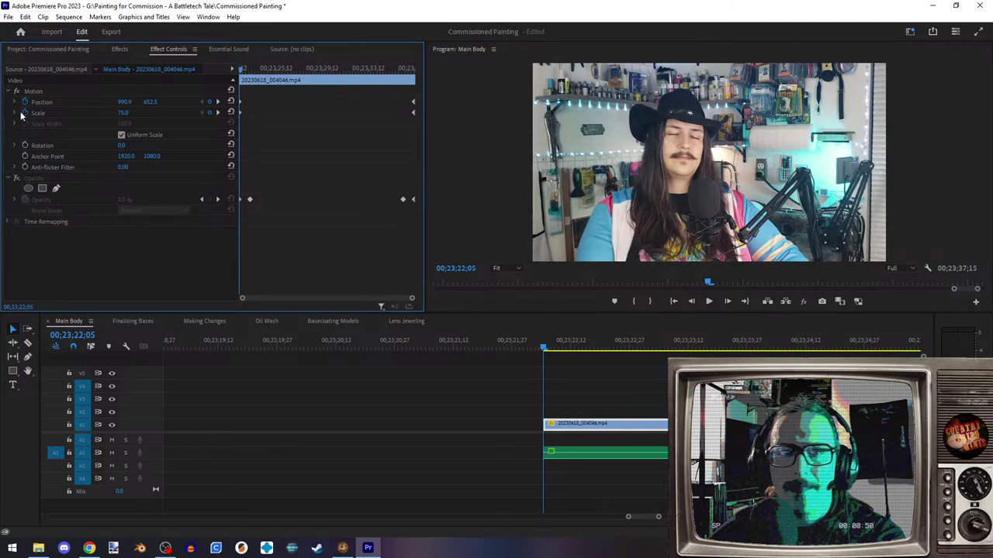
click(45, 103)
drag(721, 217, 735, 216)
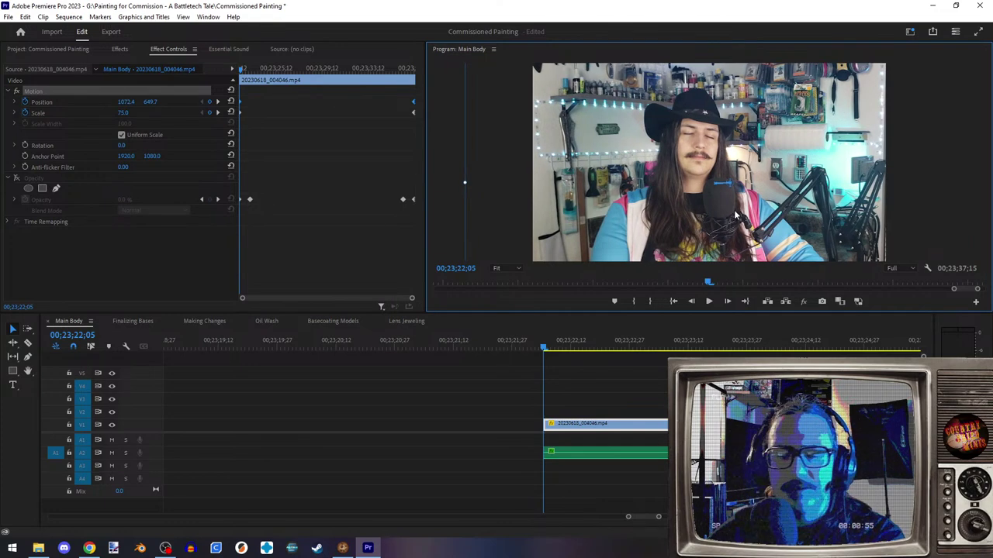
- Set the last Position keyframe of 20230618_004046.mp4 to 1114.6, 731.3, and play the whole clip with Opacity re-enabled
click(218, 112)
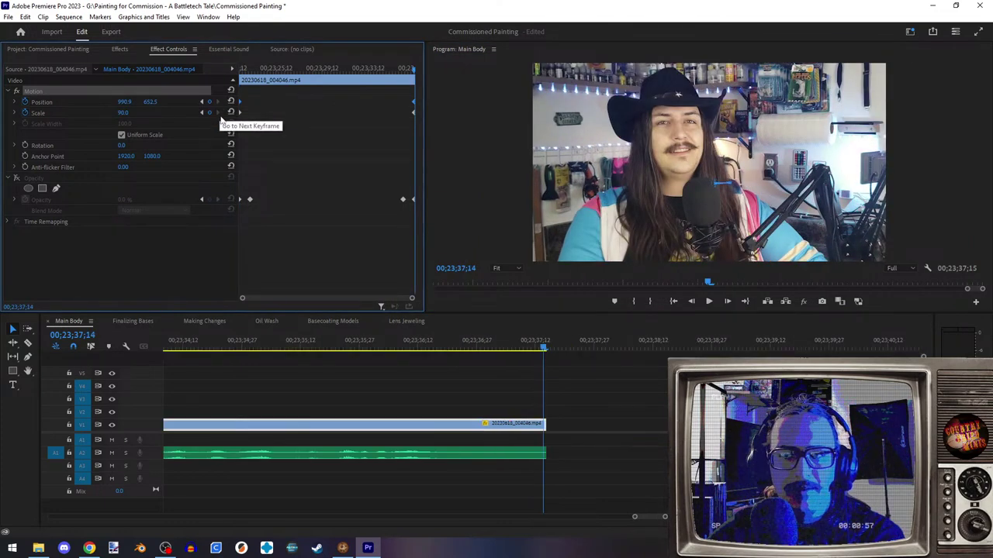
click(41, 104)
drag(600, 186, 623, 204)
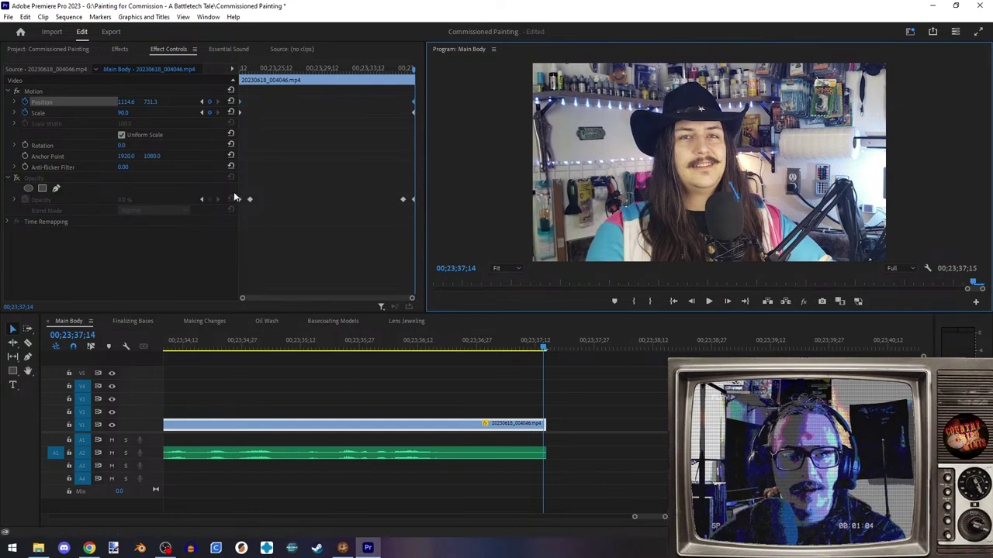
key(Up)
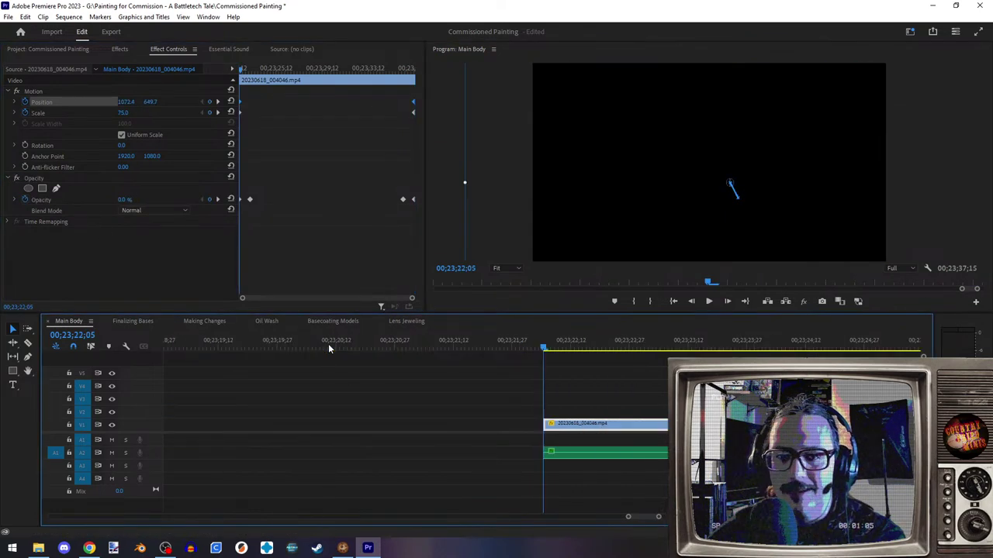
click(709, 302)
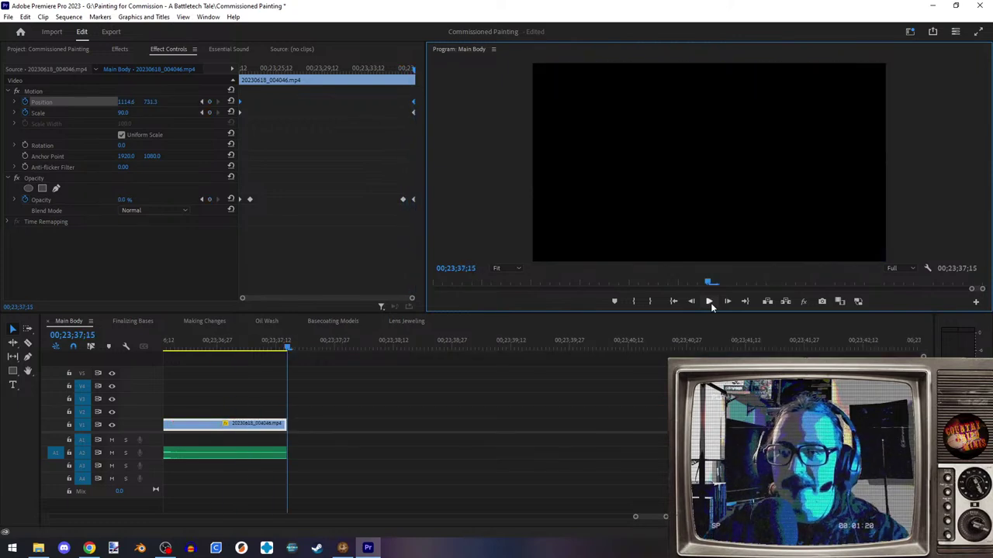
- Move the talking-head video and TH 1.mp3 together to the start of the Main Body sequence, on V1 and A1
scroll(538, 460, down, 6)
scroll(524, 462, down, 4)
drag(462, 451, 464, 450)
scroll(394, 442, up, 10)
scroll(426, 430, down, 5)
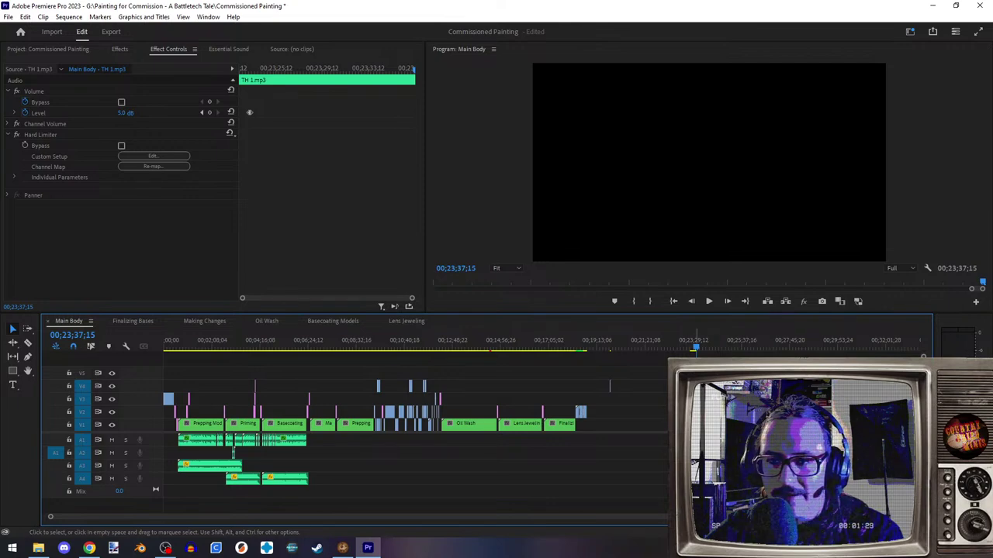
key(ctrl+a)
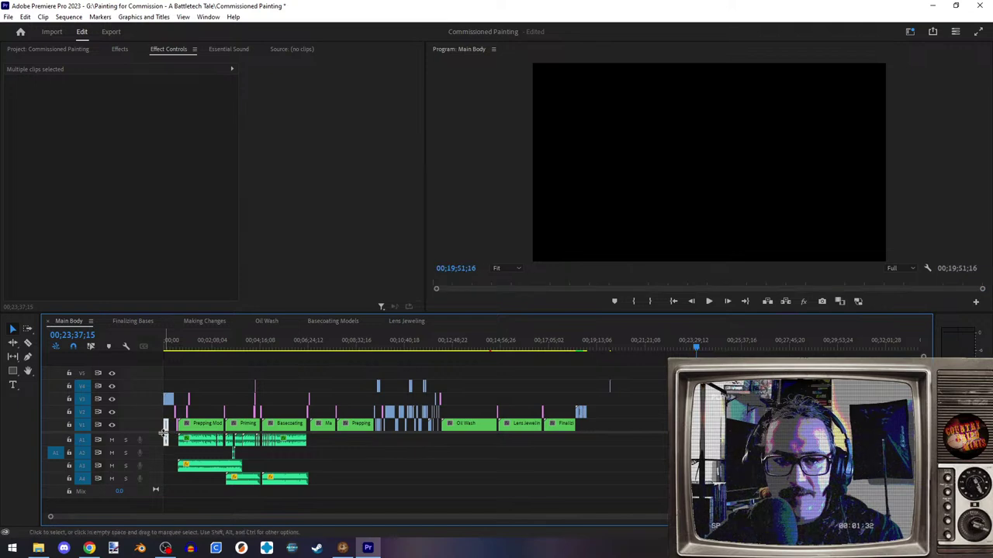
- Locate the first talking-head placeholder and move 20230618_004046.mp4 from V1 up to V2 at the sequence start
scroll(290, 473, up, 3)
scroll(384, 468, down, 8)
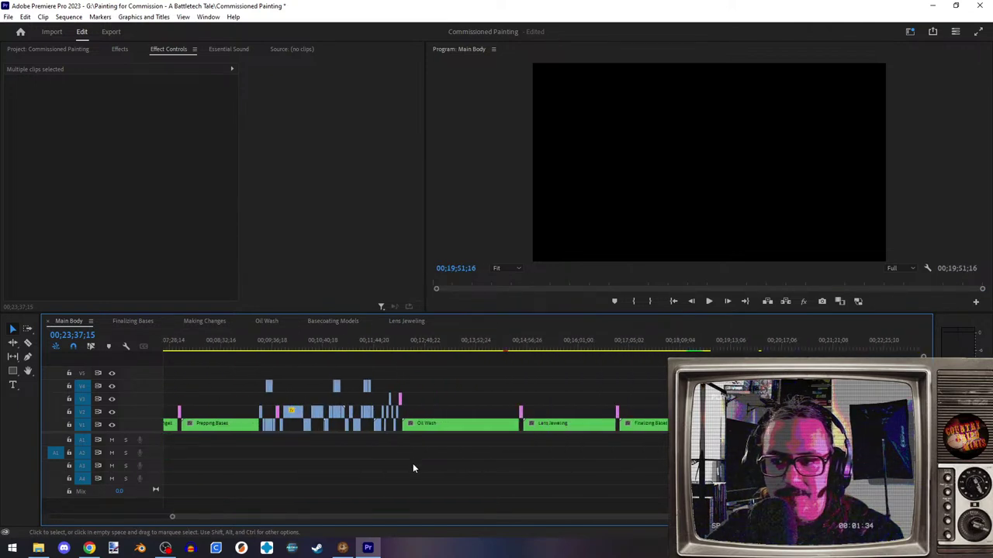
scroll(418, 454, up, 10)
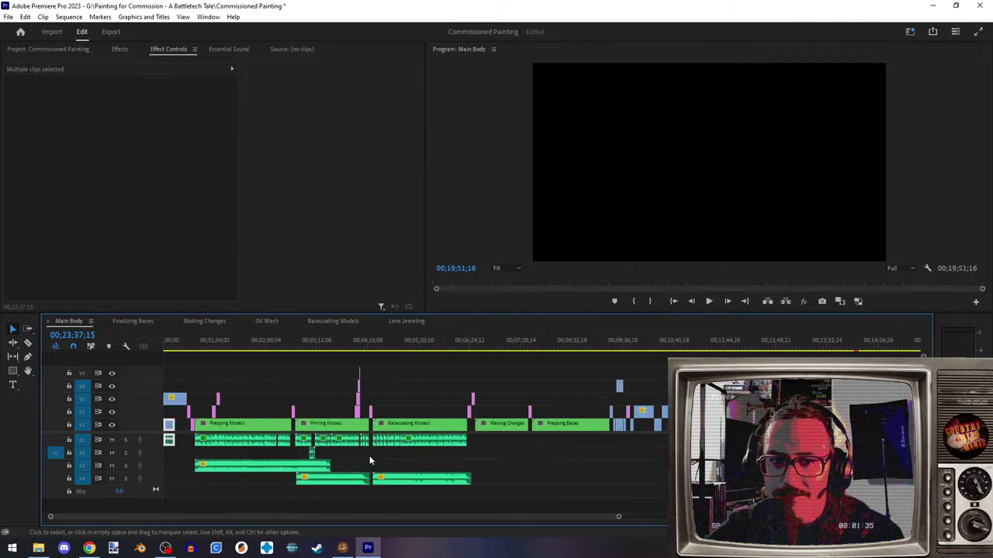
scroll(202, 413, up, 4)
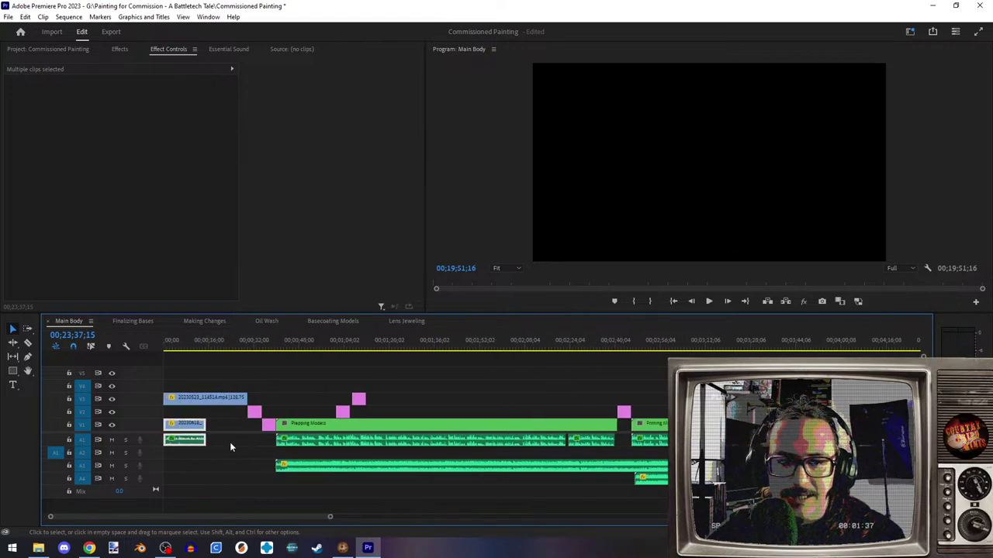
drag(257, 343, 256, 347)
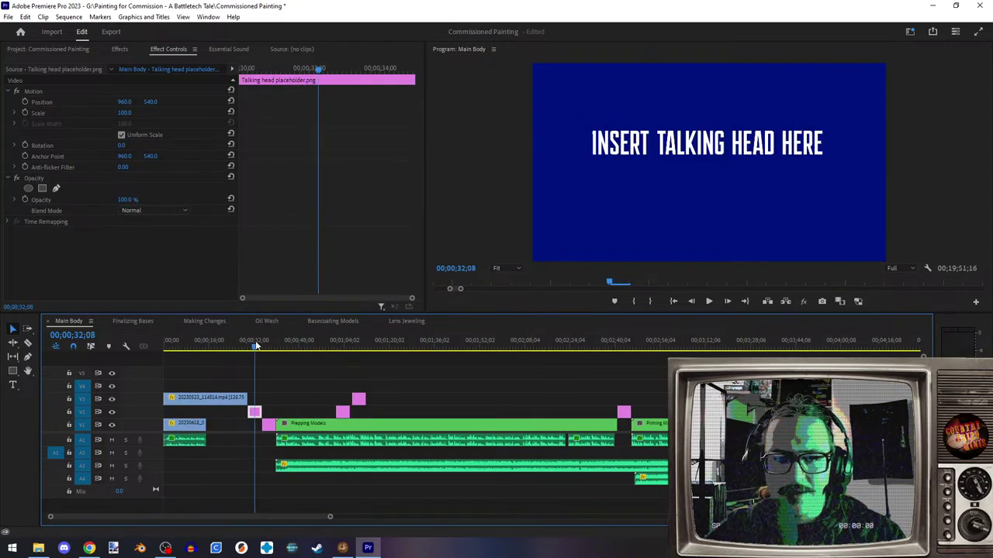
drag(186, 425, 186, 412)
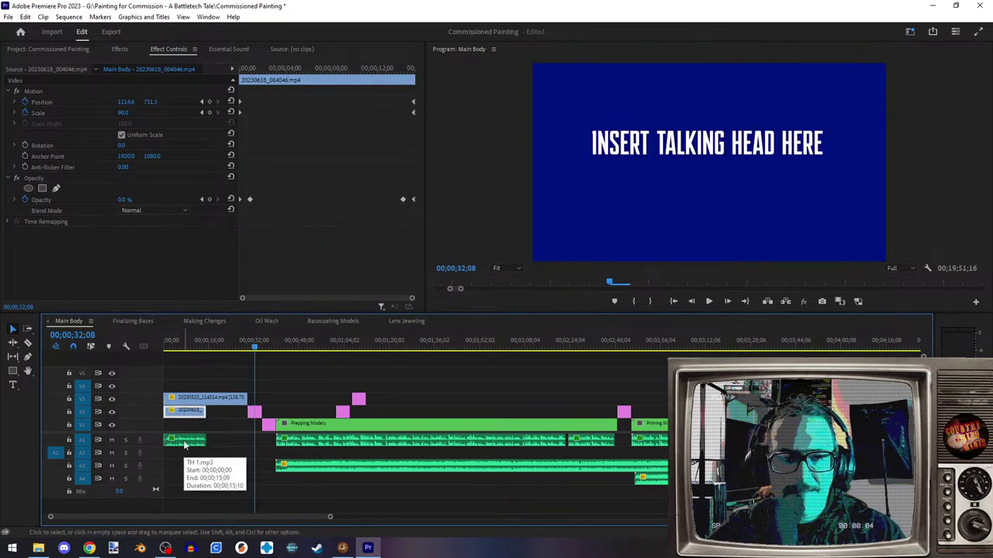
- Shift every clip in Main Body except 20230523_114514.mp4, 20230618_004046.mp4 and TH 1.mp3 later by 00;00;27;10
drag(269, 347, 260, 389)
click(256, 407)
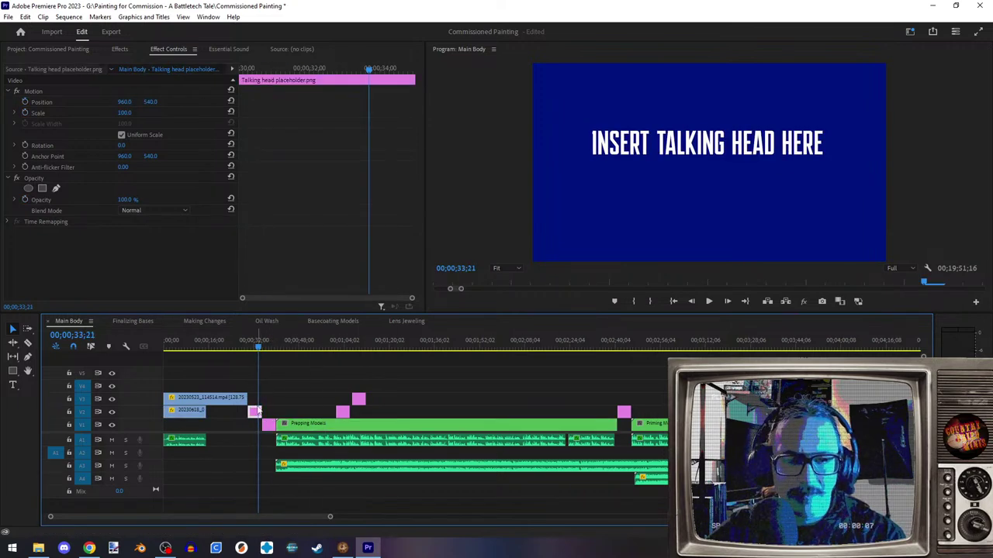
key(ctrl+a)
shift+click(187, 416)
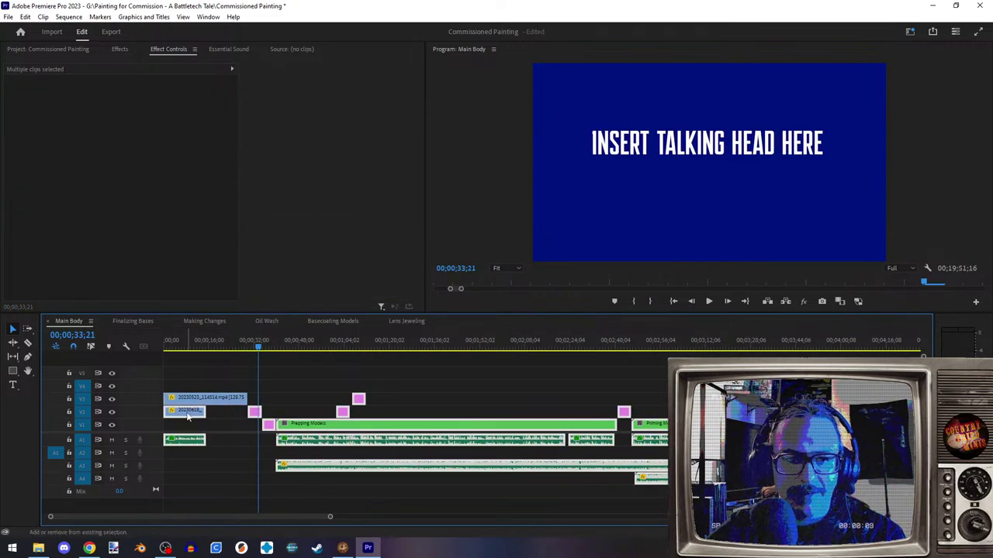
shift+click(185, 441)
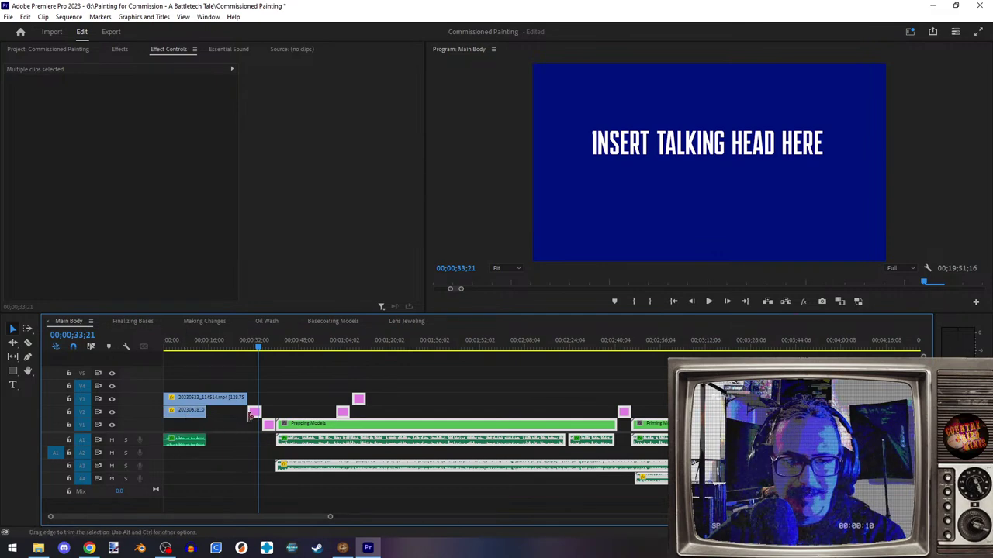
key(minus)
key(minus)
key(minus)
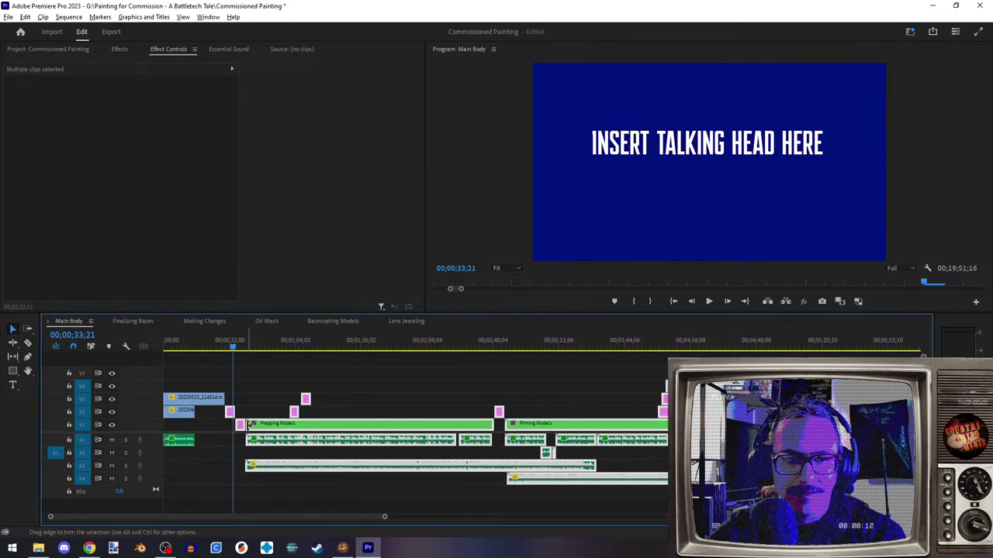
scroll(231, 432, down, 6)
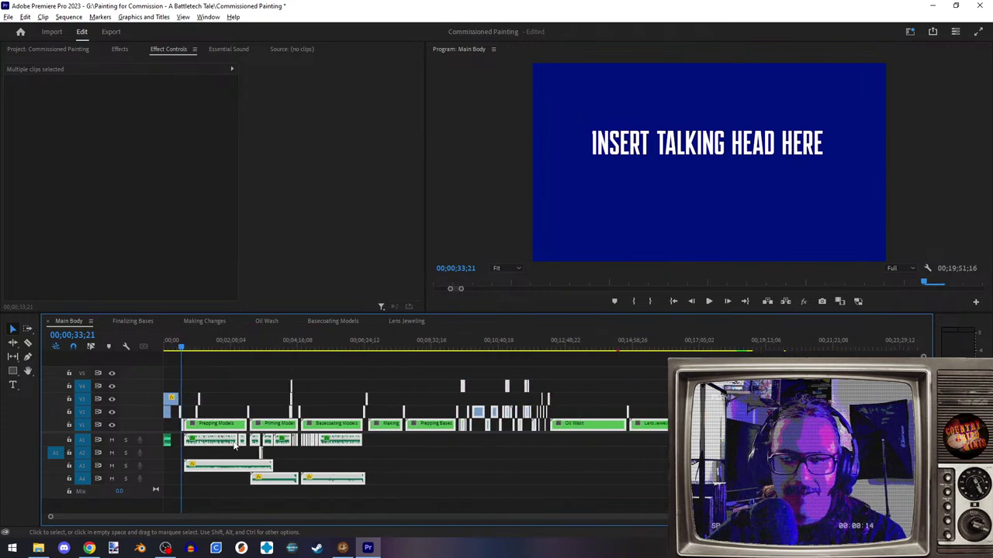
scroll(242, 446, up, 5)
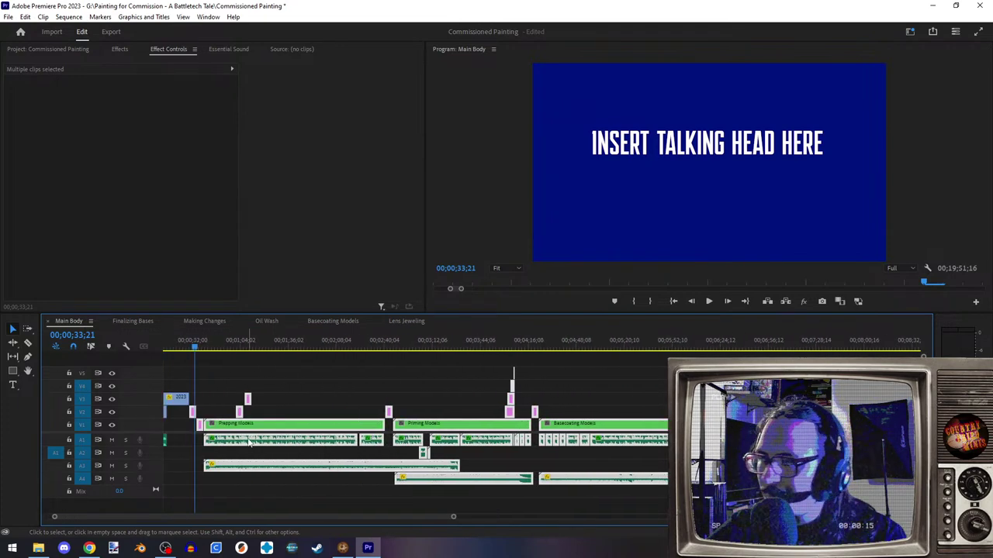
drag(285, 429, 327, 429)
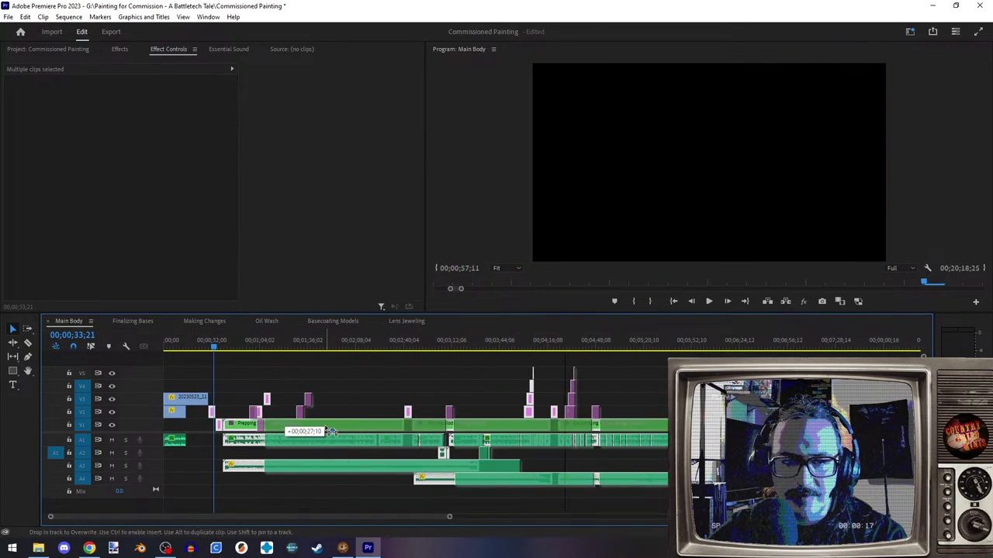
- Move 20230618_004046.mp4 and TH 1.mp3 together to the end of 20230523_114514.mp4, and bring that opening clip from V3 down to V1
click(203, 464)
click(181, 437)
shift+click(177, 411)
drag(177, 411, 220, 419)
scroll(173, 442, up, 8)
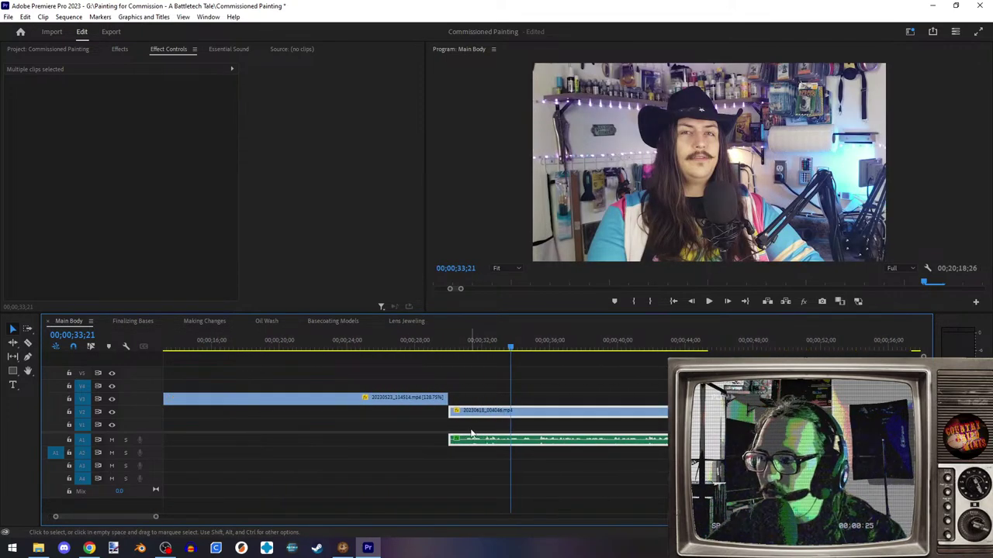
drag(376, 400, 376, 425)
- Slide the talking-head video and its audio slightly earlier to overlap the end of 20230523_114514.mp4, and preview the fade between them
click(477, 356)
click(480, 409)
key(Up)
drag(508, 419, 494, 424)
click(493, 424)
drag(494, 376, 523, 508)
drag(504, 415, 487, 416)
drag(397, 348, 467, 349)
scroll(478, 456, down, 5)
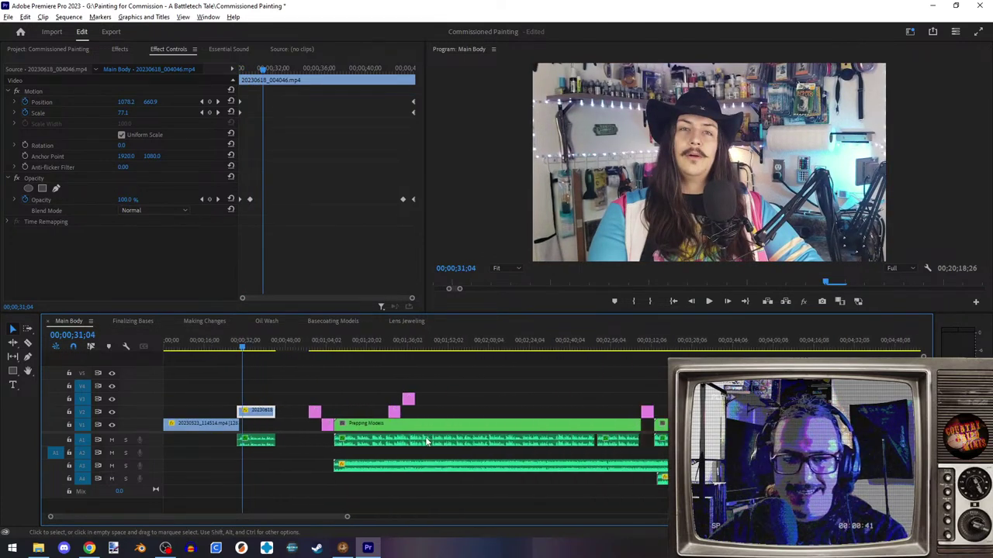
- Delete the first talking-head placeholder on V2, located around 00;00;59;20, and save the project
click(363, 463)
shift+click(254, 415)
shift+click(198, 428)
shift+click(251, 444)
click(318, 356)
click(316, 347)
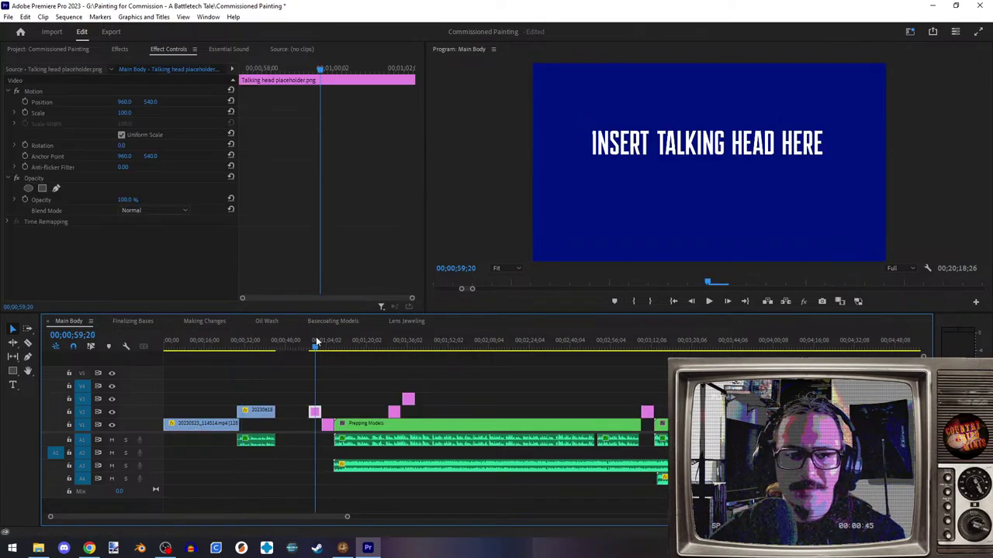
key(Delete)
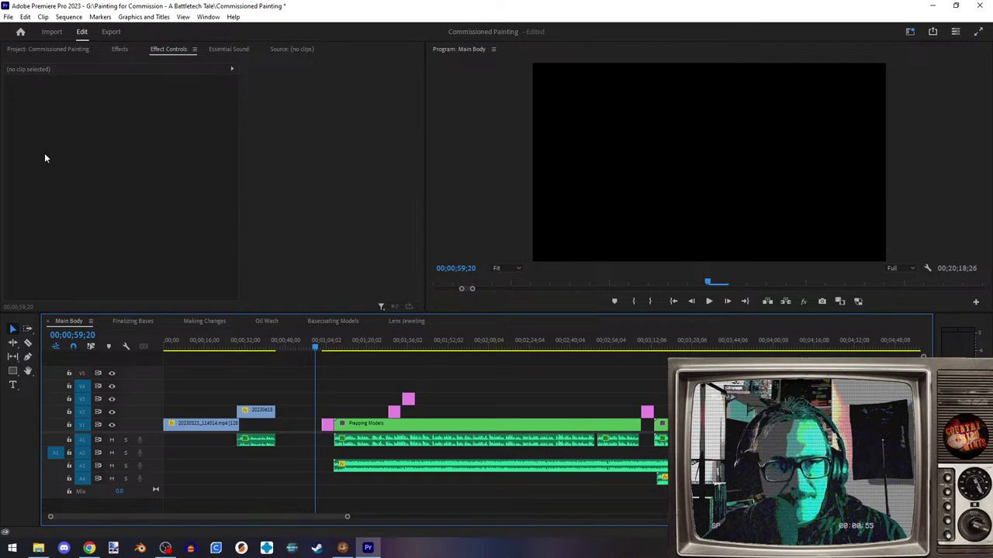
key(ctrl+s)
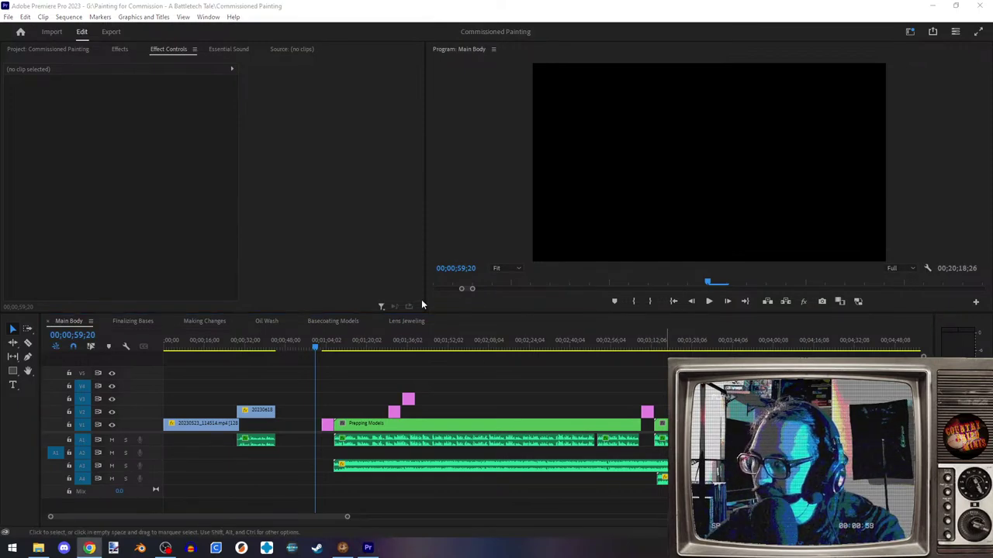
- Open the 28mm MARAUDER Part 2 project from the Part 2 folder inside 28mm MARAUDER on the G: drive
click(8, 17)
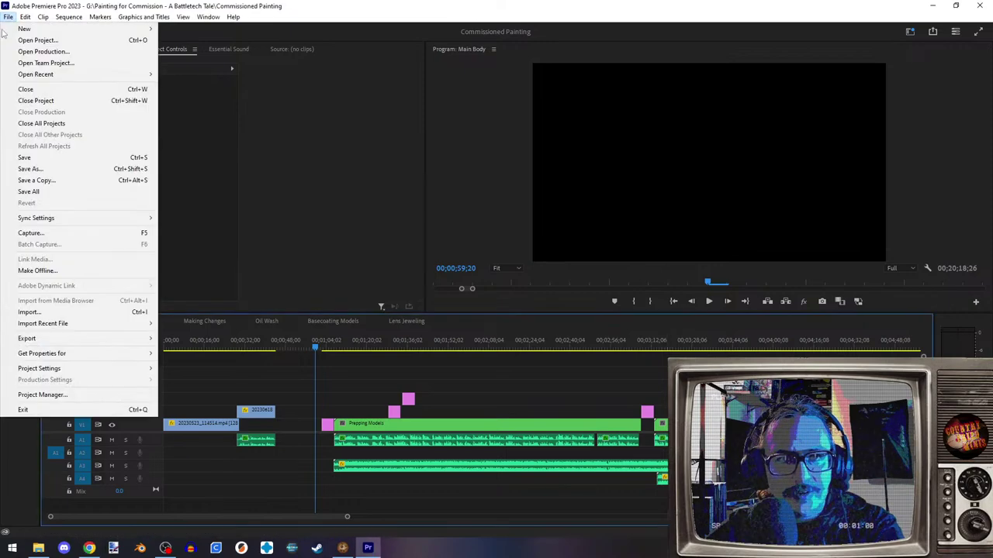
click(45, 40)
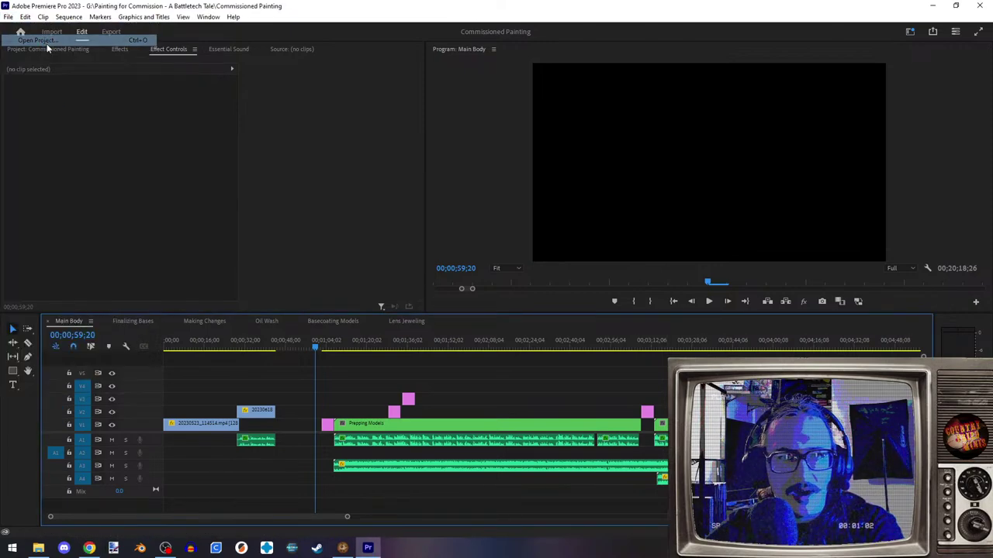
click(338, 113)
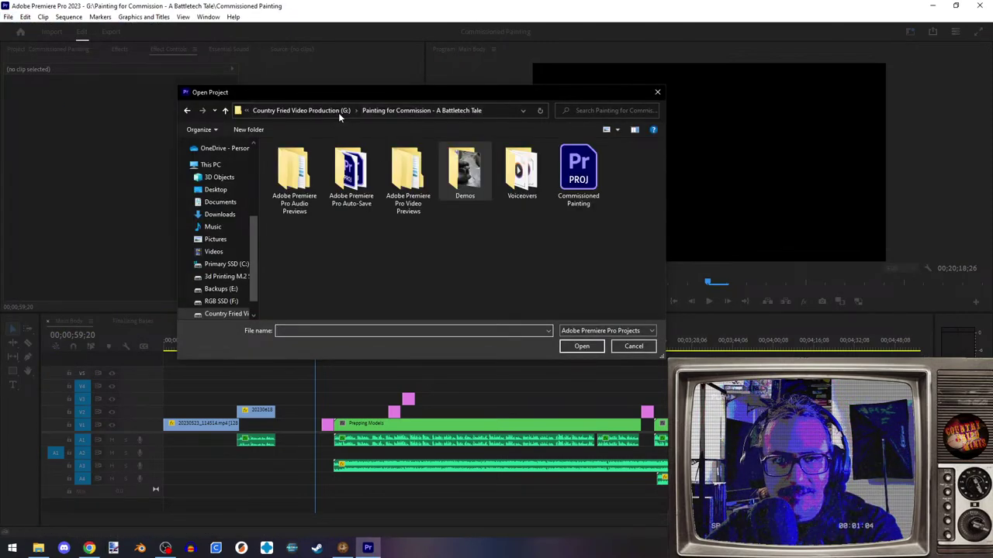
click(304, 112)
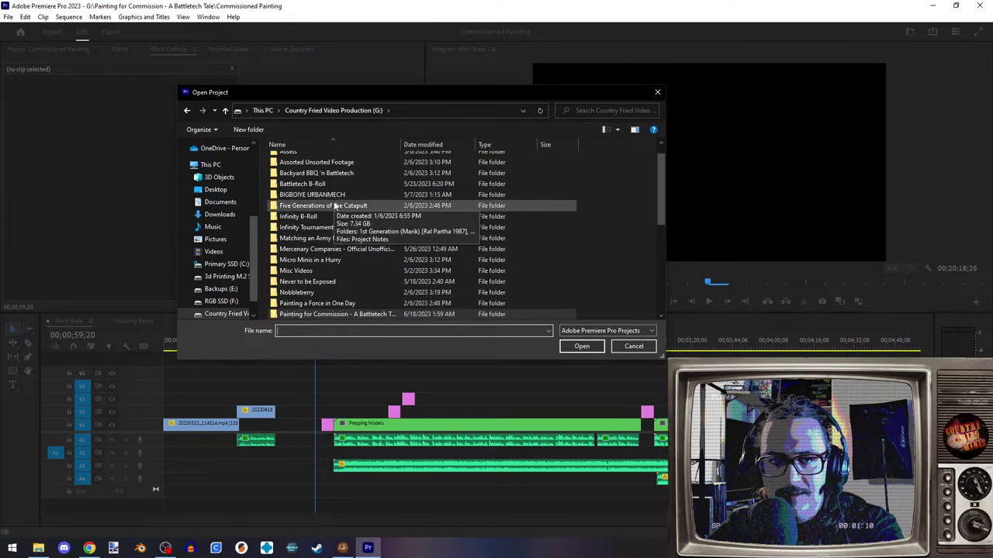
scroll(335, 271, down, 2)
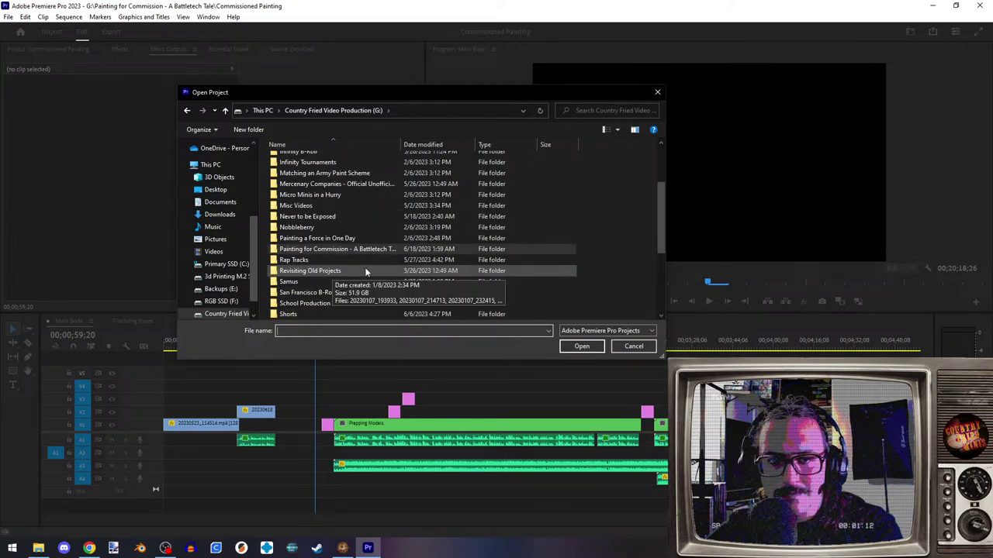
scroll(339, 284, up, 5)
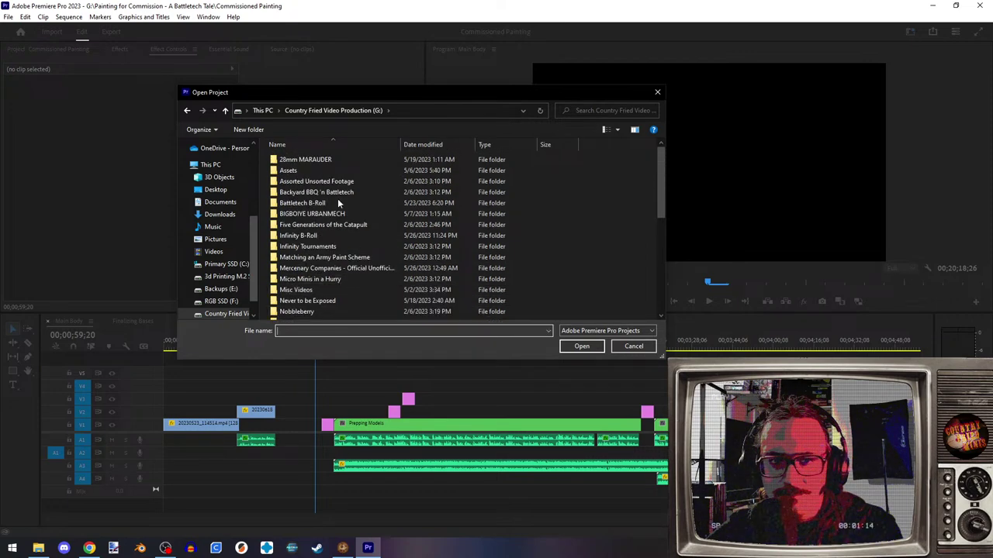
double_click(332, 165)
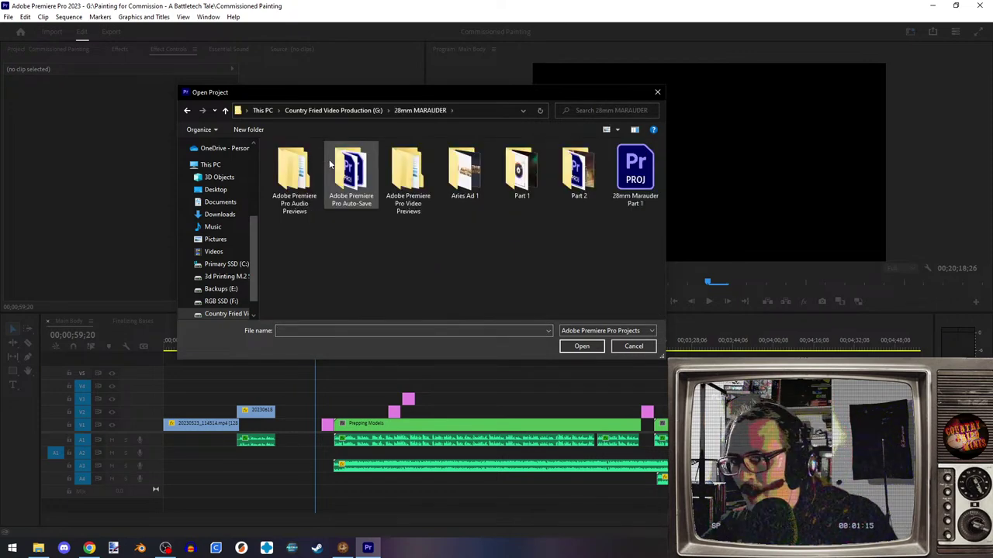
double_click(596, 168)
double_click(579, 268)
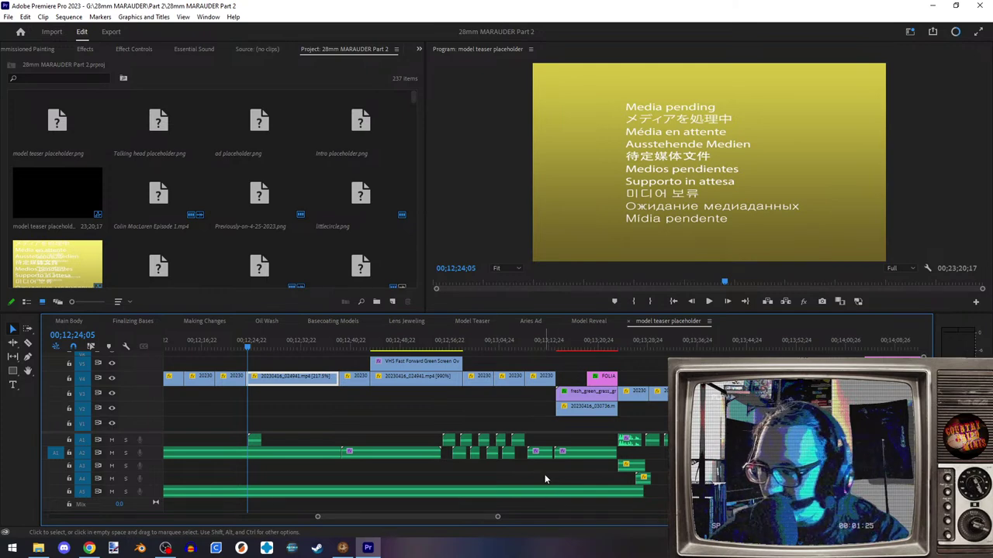
- Examine the opening of the model teaser placeholder sequence, including the talking-head clip that follows Model Teaser
scroll(573, 456, down, 2)
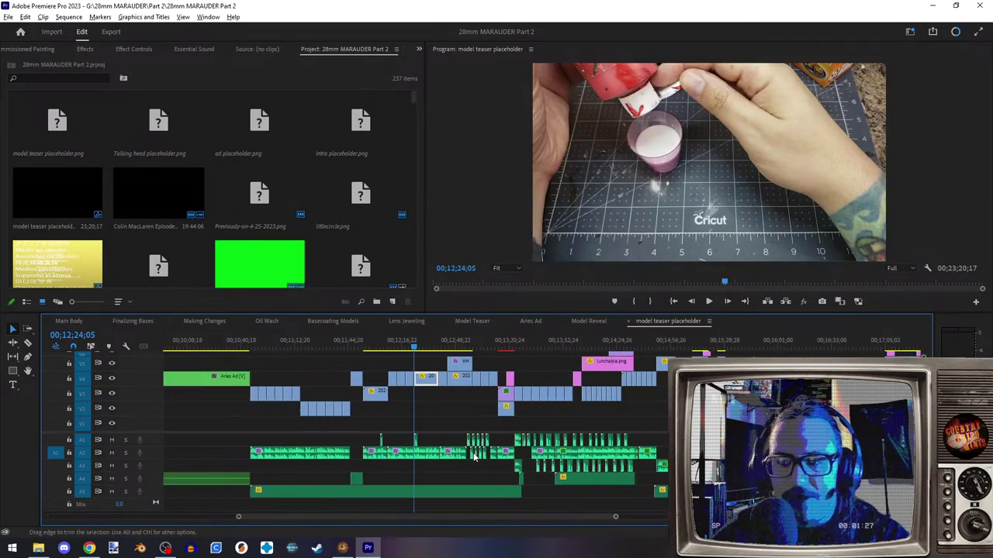
scroll(475, 458, up, 5)
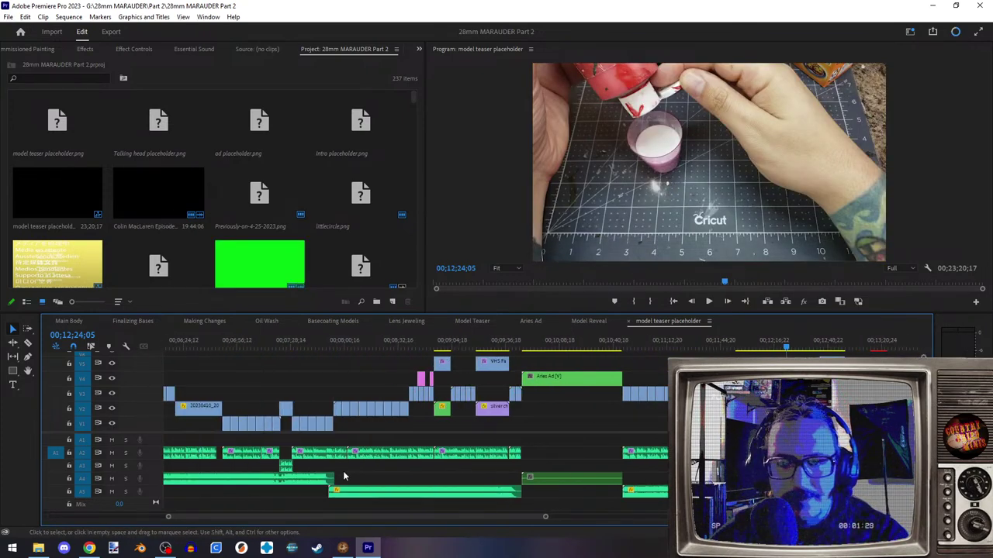
scroll(343, 479, up, 8)
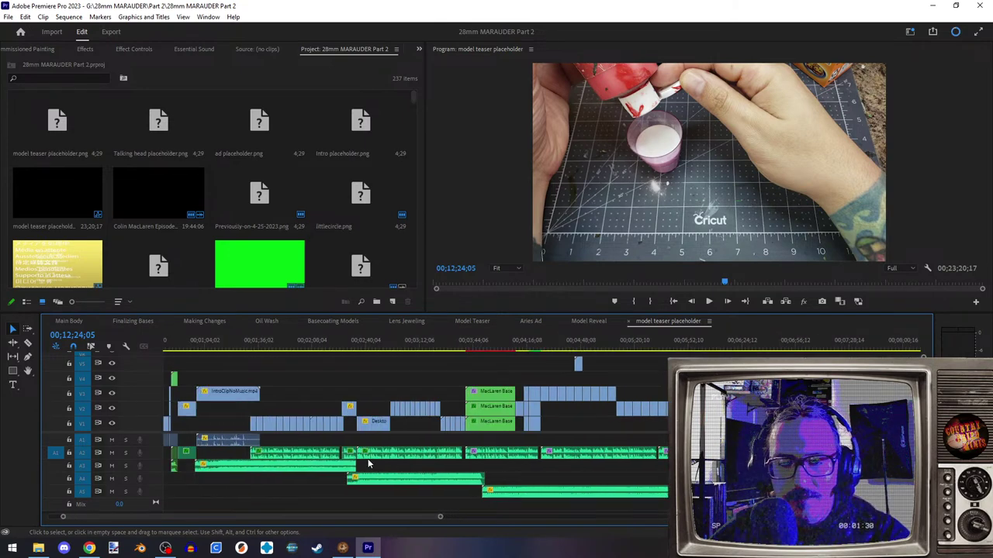
scroll(216, 464, up, 3)
scroll(222, 460, up, 6)
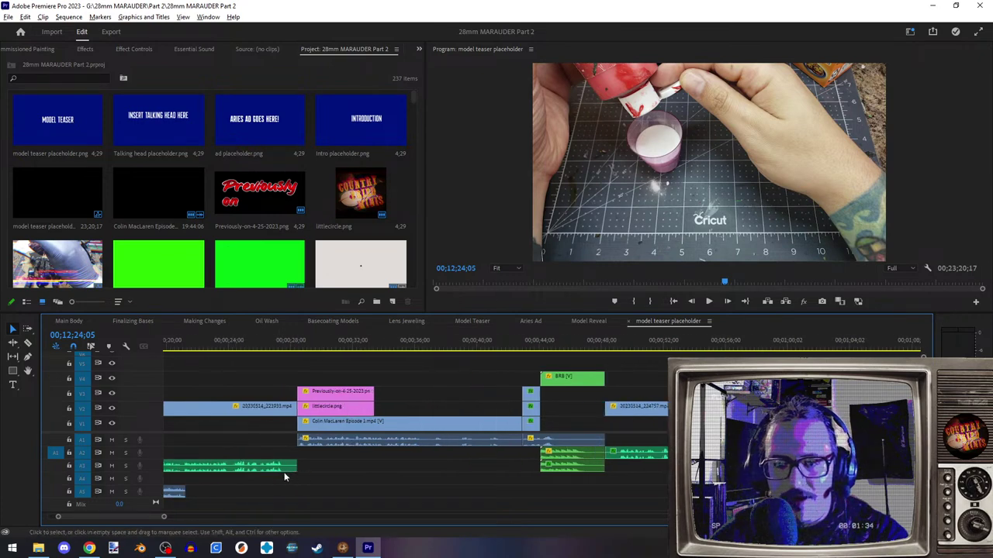
scroll(363, 472, up, 3)
scroll(363, 472, left, 5)
click(398, 346)
drag(399, 346, 476, 346)
scroll(316, 433, down, 3)
scroll(318, 432, down, 1)
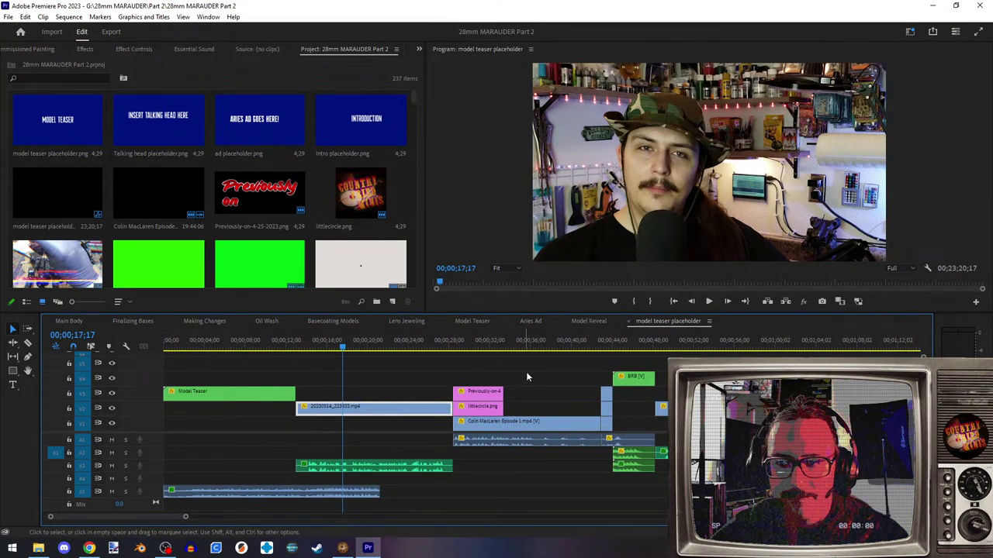
- Check the ES_Beer Can Chicken music's volume settings and select that track together with IntroClipNoMusic.mp4 and its audio
scroll(506, 377, right, 6)
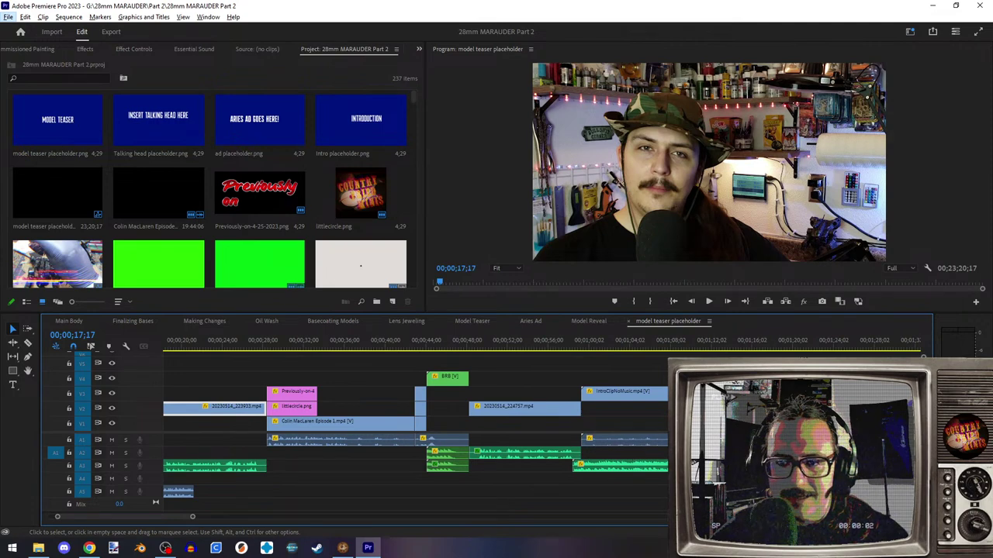
click(493, 376)
scroll(508, 500, right, 6)
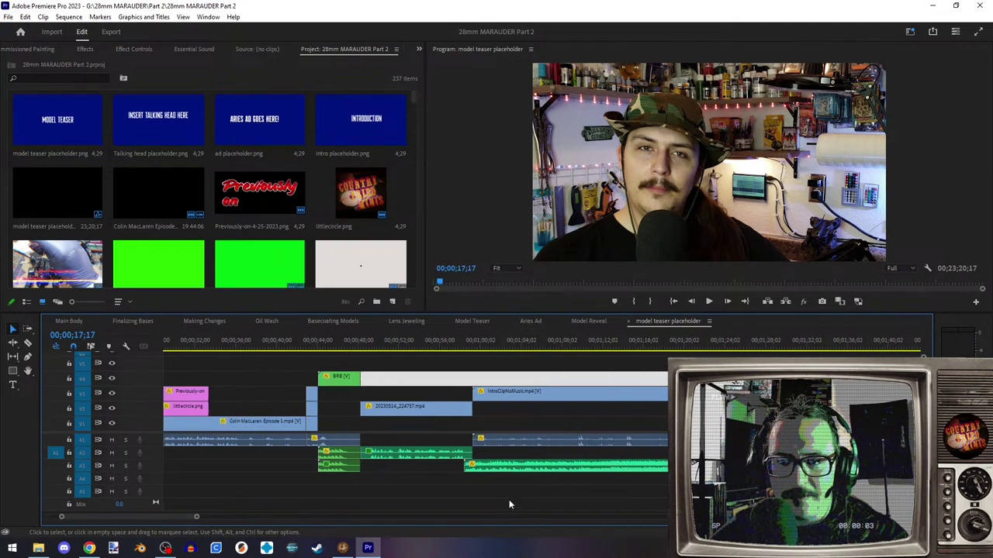
scroll(506, 502, right, 3)
click(300, 346)
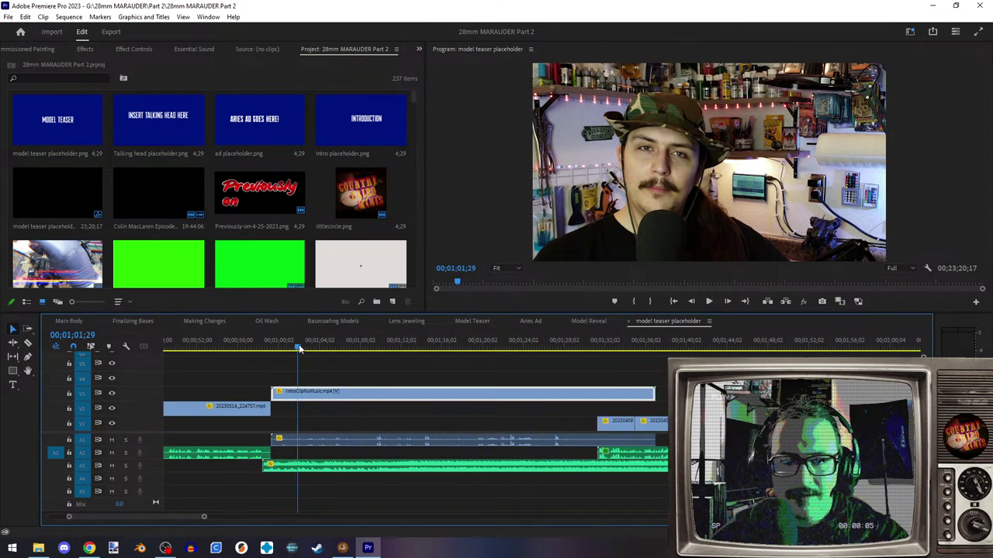
click(370, 468)
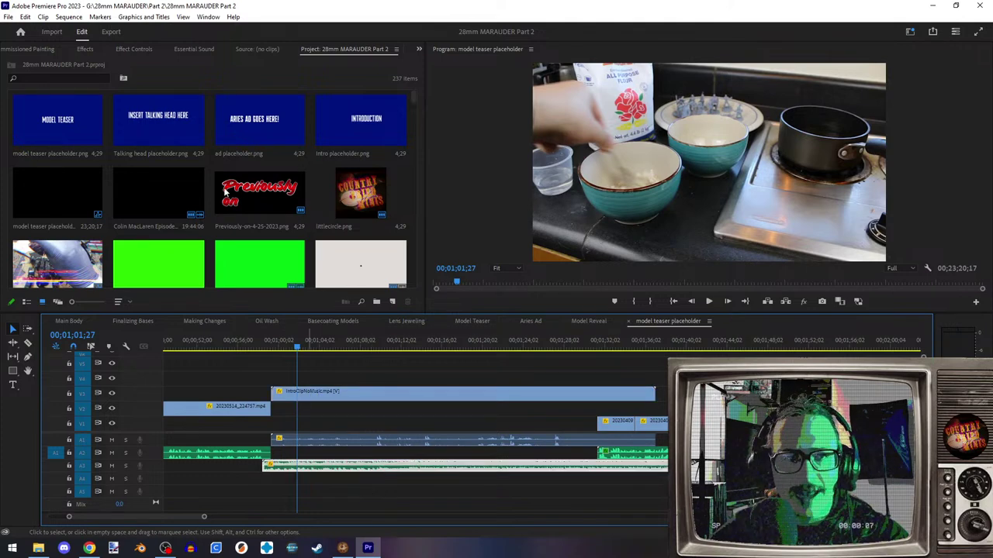
click(131, 50)
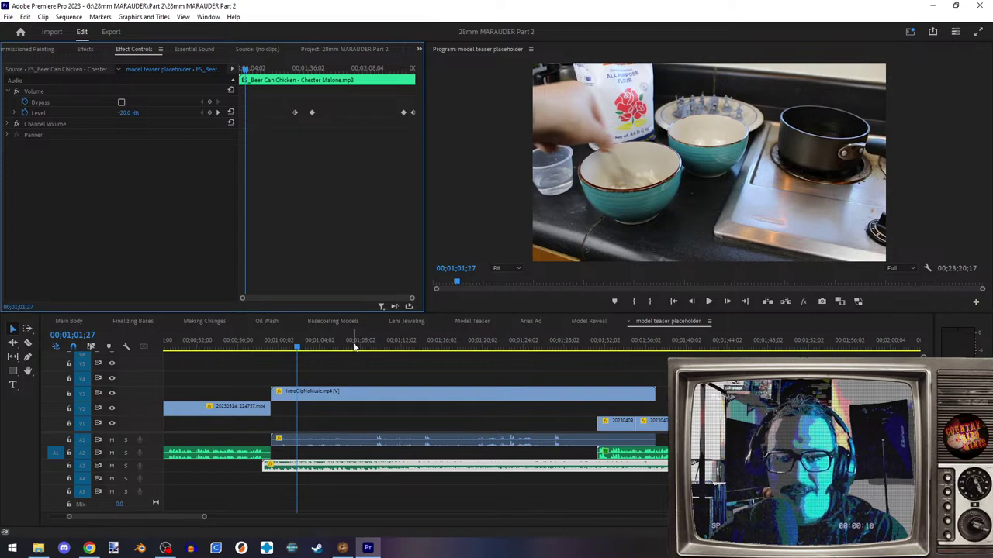
click(377, 372)
drag(377, 372, 411, 506)
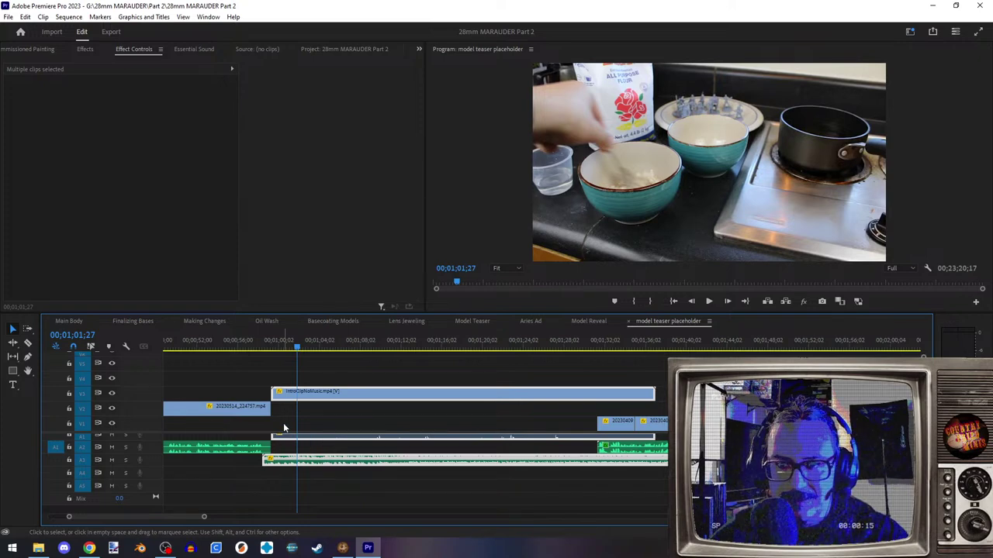
- Close the model teaser placeholder, Model Teaser, Aries Ad and Model Reveal sequences and return to the Main Body sequence
click(629, 325)
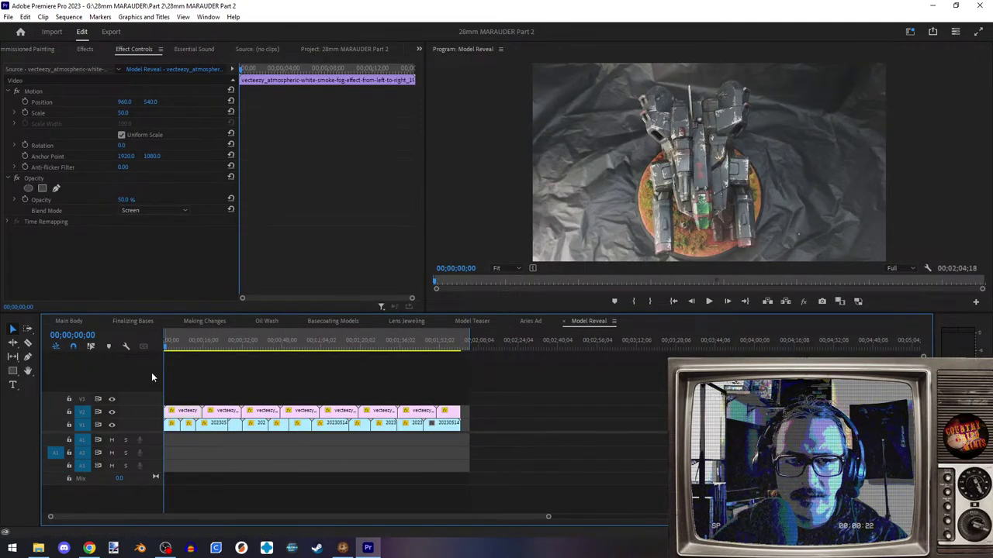
click(70, 321)
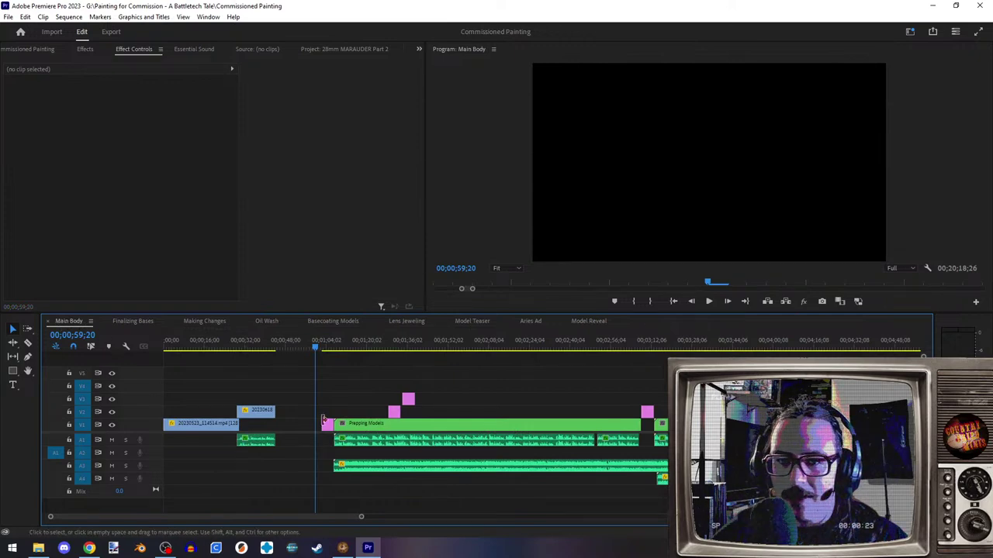
click(475, 321)
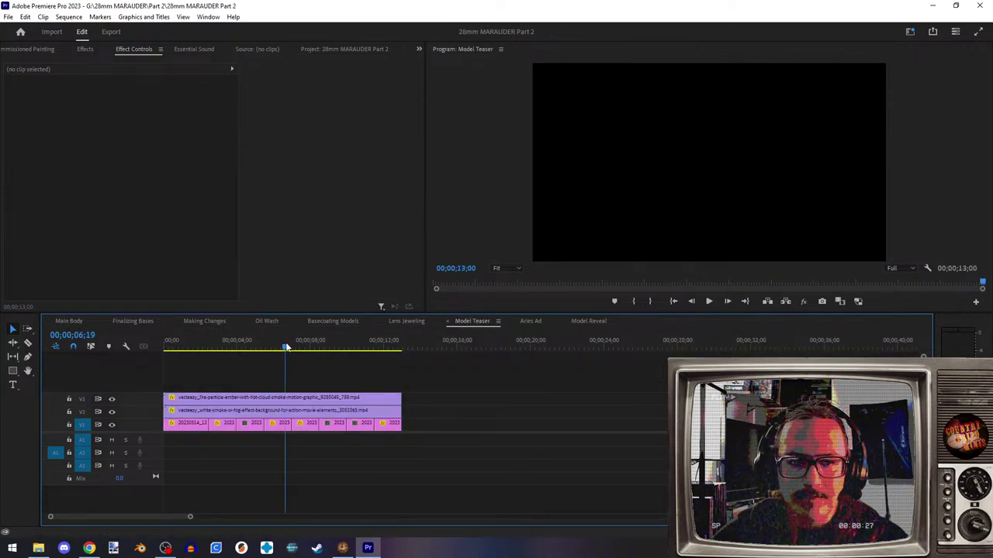
click(285, 347)
drag(285, 347, 281, 346)
click(447, 322)
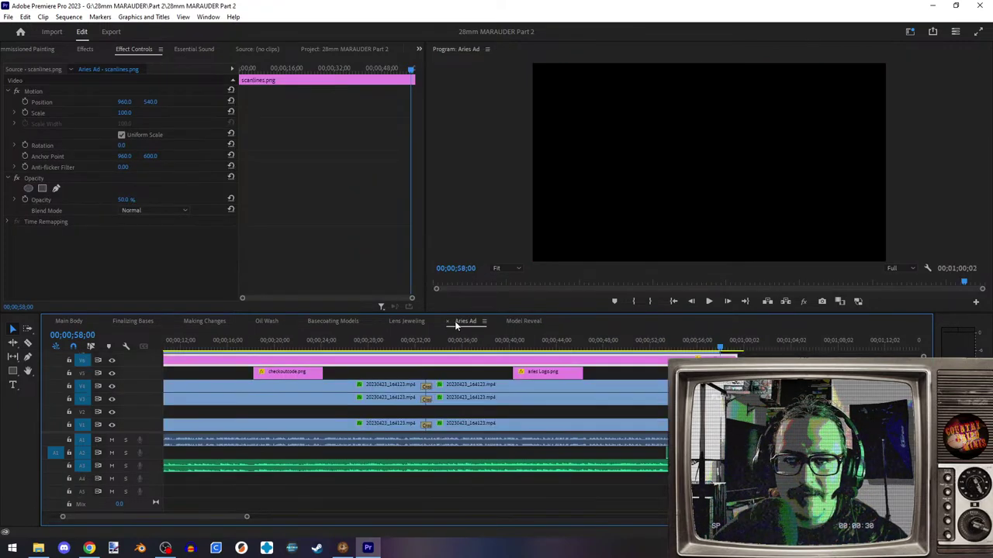
click(447, 322)
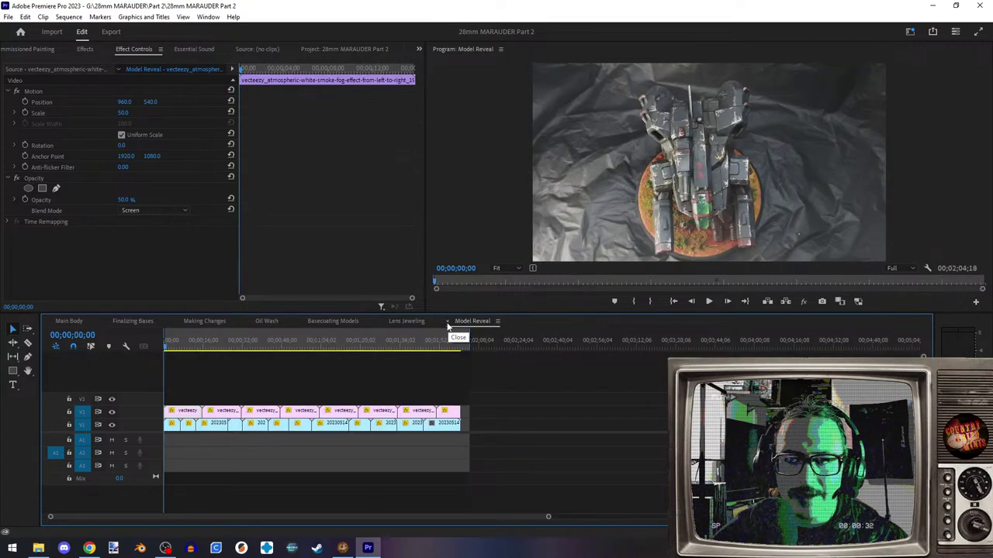
click(447, 322)
drag(258, 346, 463, 351)
click(68, 320)
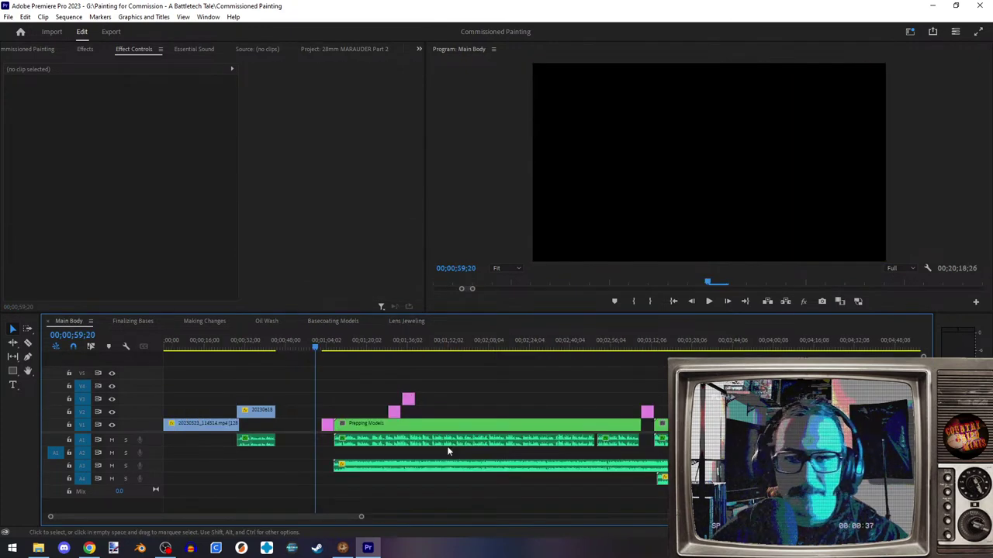
- Paste IntroClipNoMusic.mp4 and the ES_Beer Can Chicken music into Main Body after its last clips, at about 00;22;00;04
scroll(455, 455, down, 6)
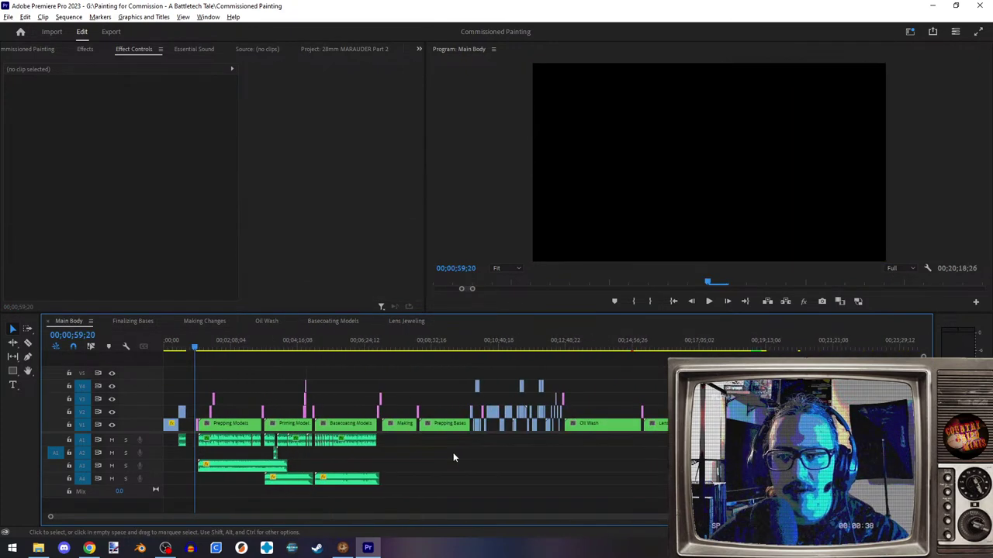
click(714, 349)
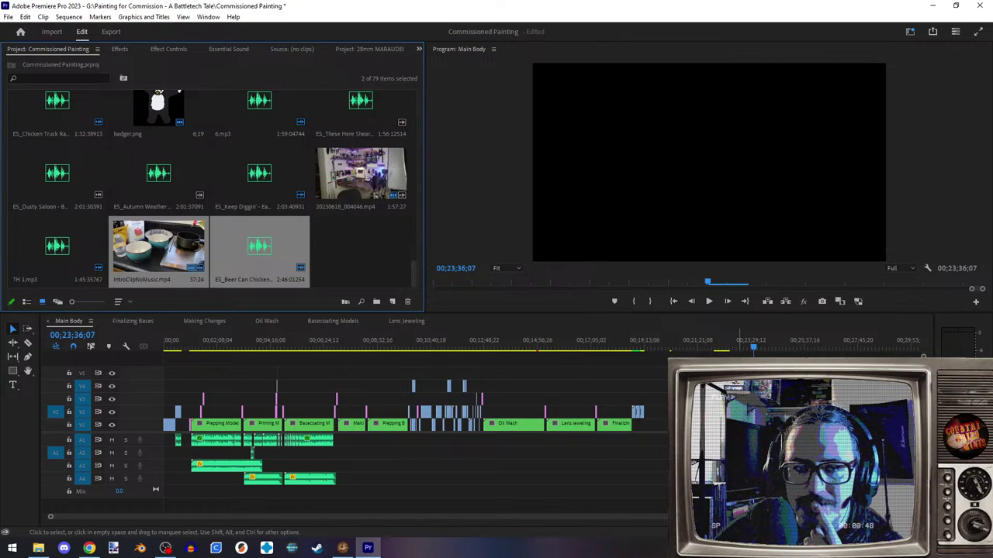
key(shift+3)
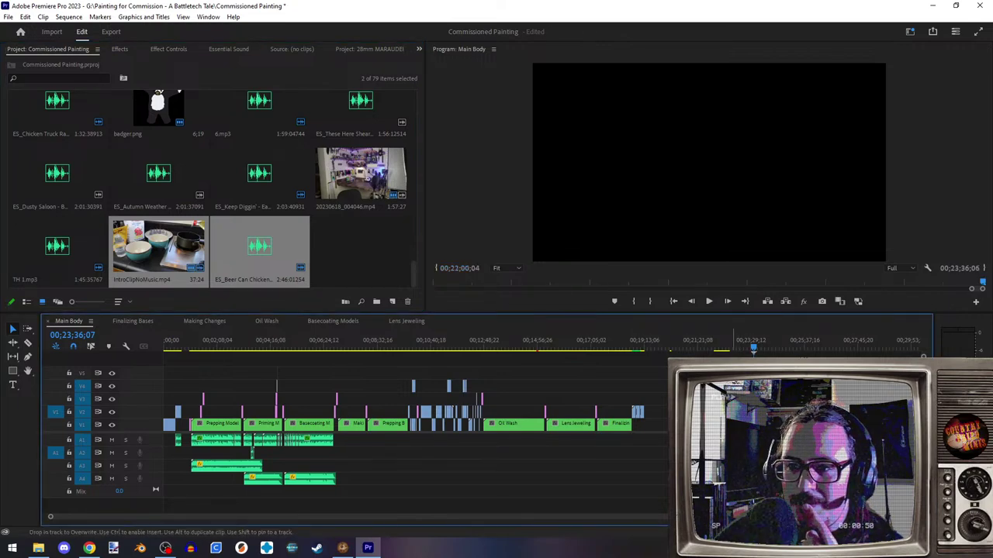
scroll(734, 470, up, 6)
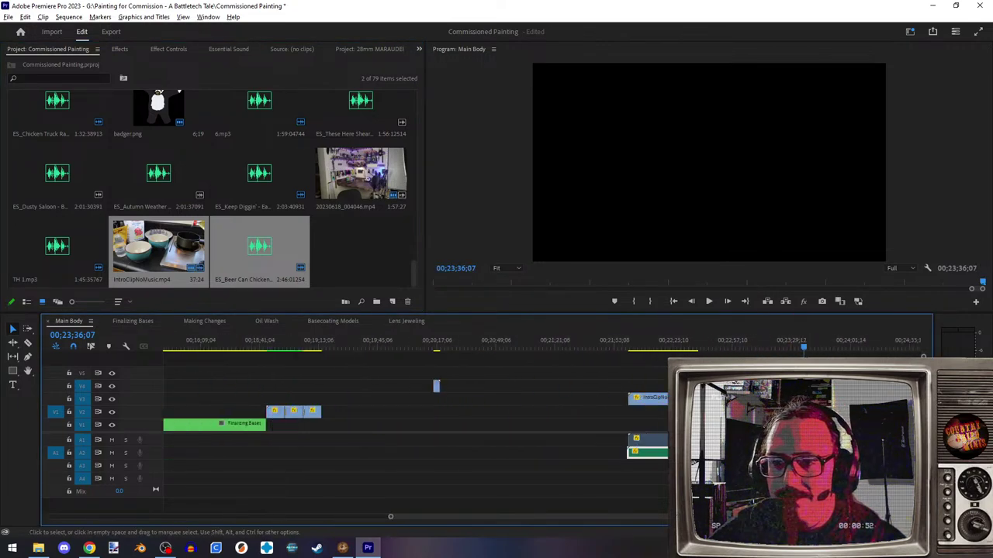
scroll(542, 470, down, 6)
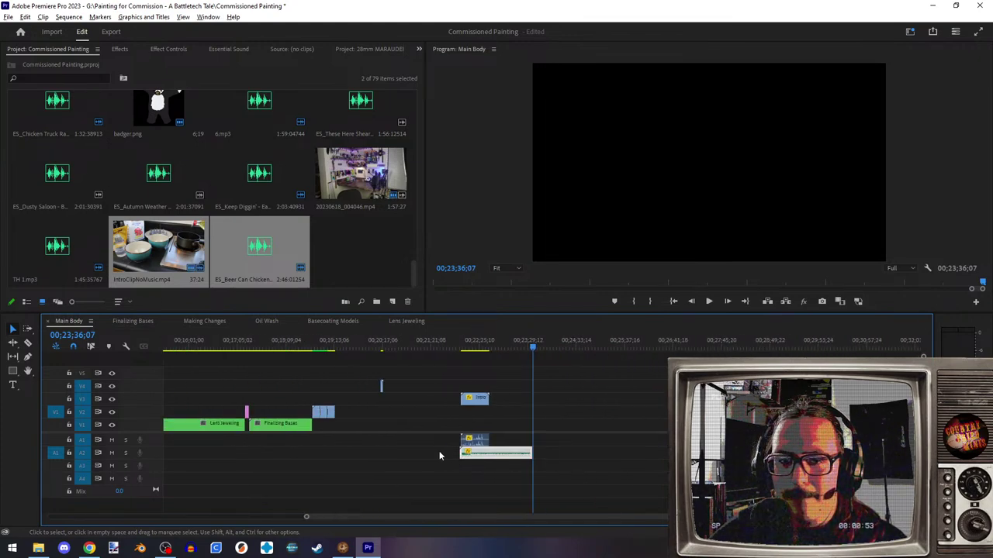
- Move every Main Body clip except the opening 20230523 clip and the 20230618 talking-head video and audio about 3 min 28 s later
scroll(430, 456, up, 8)
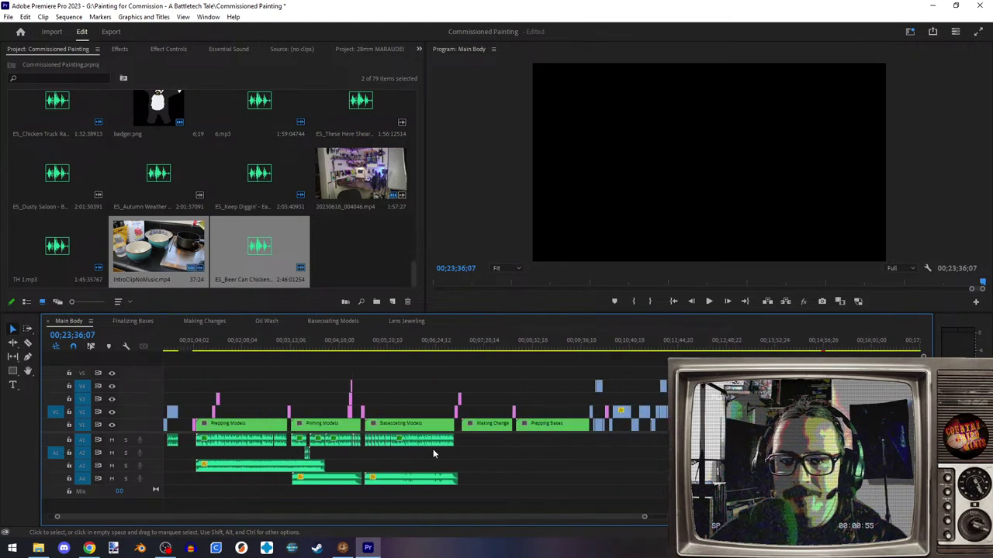
scroll(425, 460, down, 5)
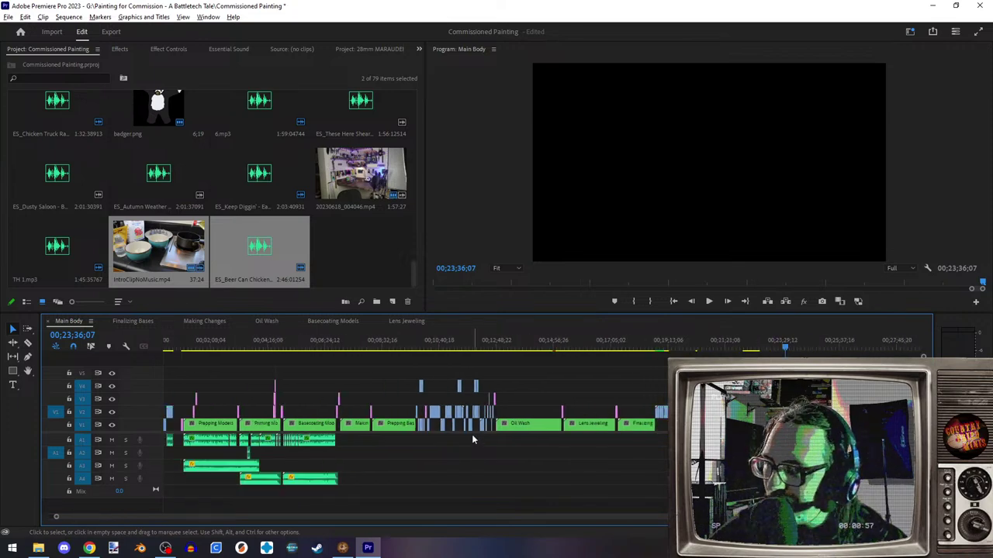
key(ctrl+a)
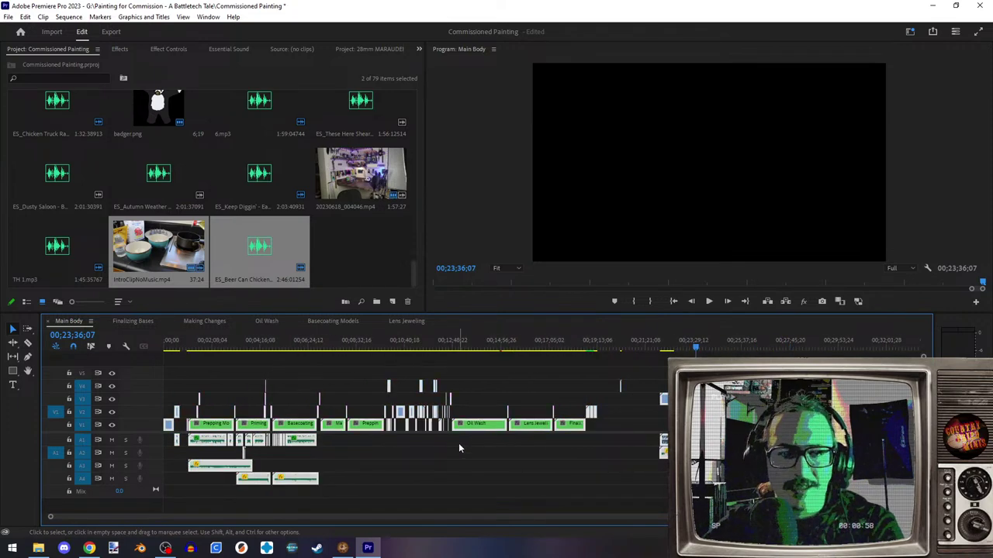
scroll(229, 442, up, 10)
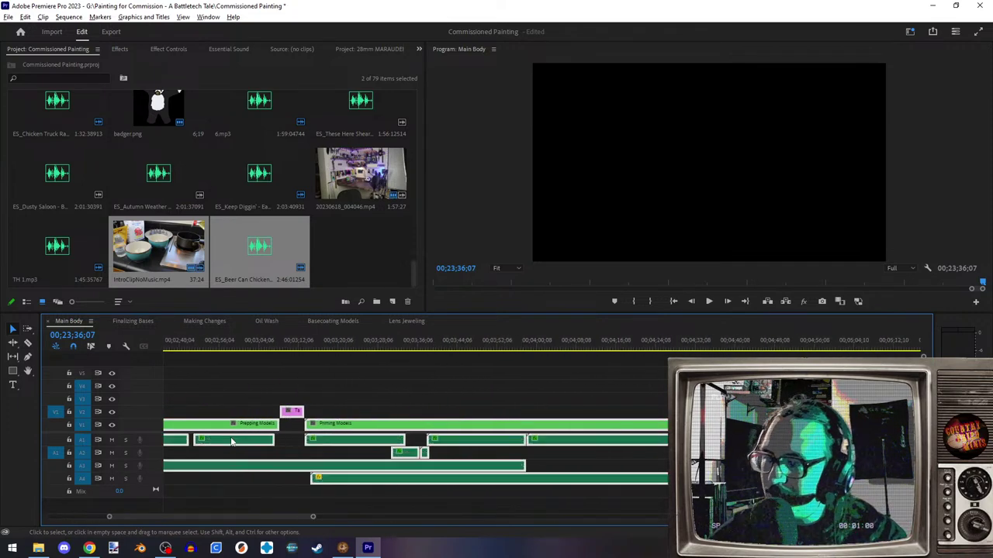
scroll(229, 440, left, 10)
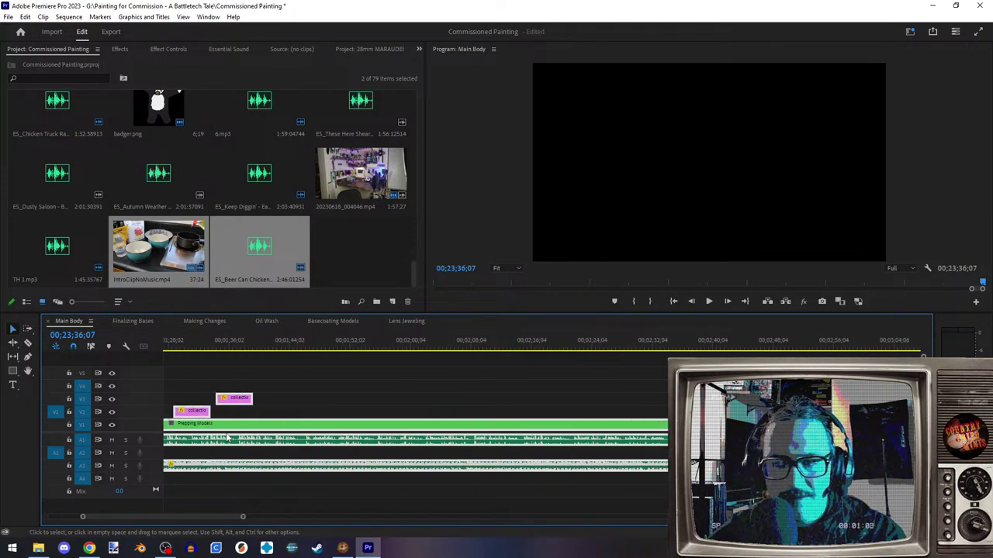
scroll(230, 433, left, 5)
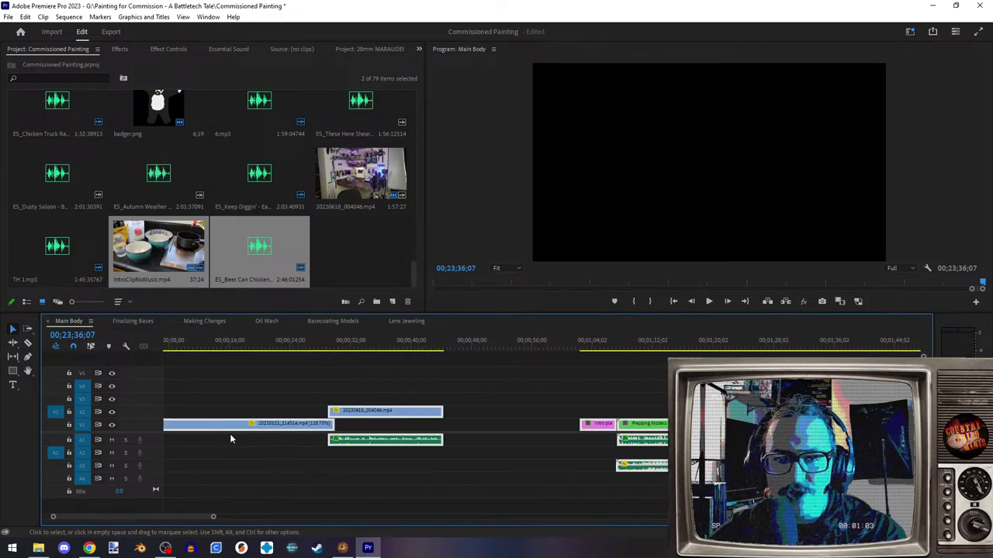
shift+click(446, 414)
shift+click(438, 439)
shift+click(313, 424)
scroll(510, 469, down, 10)
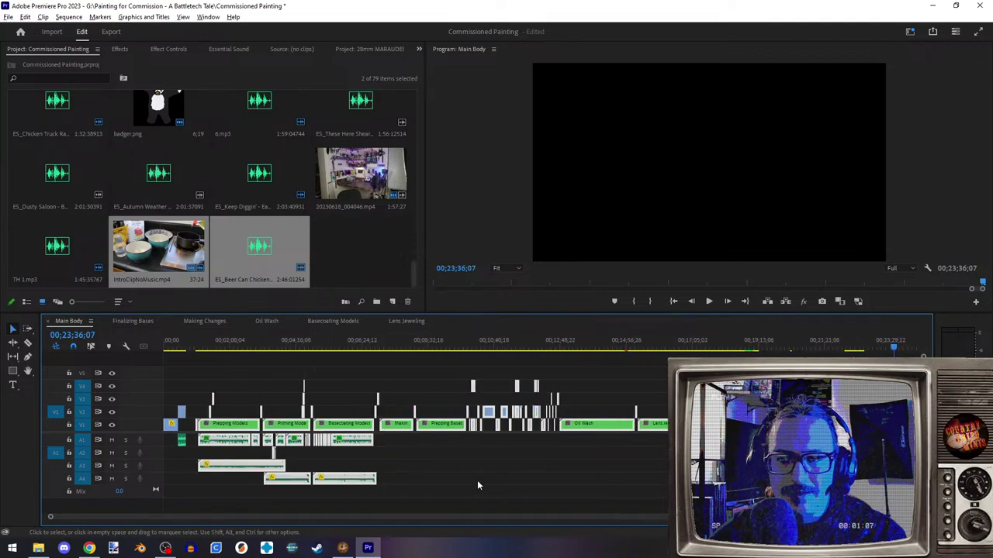
drag(486, 428, 563, 432)
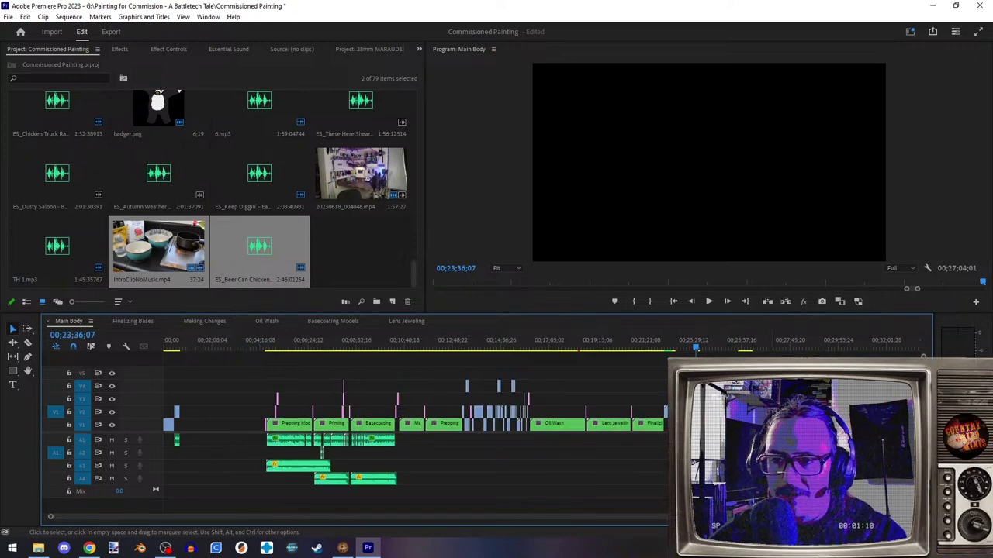
- Move IntroClipNoMusic.mp4, its audio and the ES_Beer Can Chicken music into the gap so the intro video starts where the talking-head clip ends
drag(749, 407, 198, 404)
scroll(186, 500, up, 3)
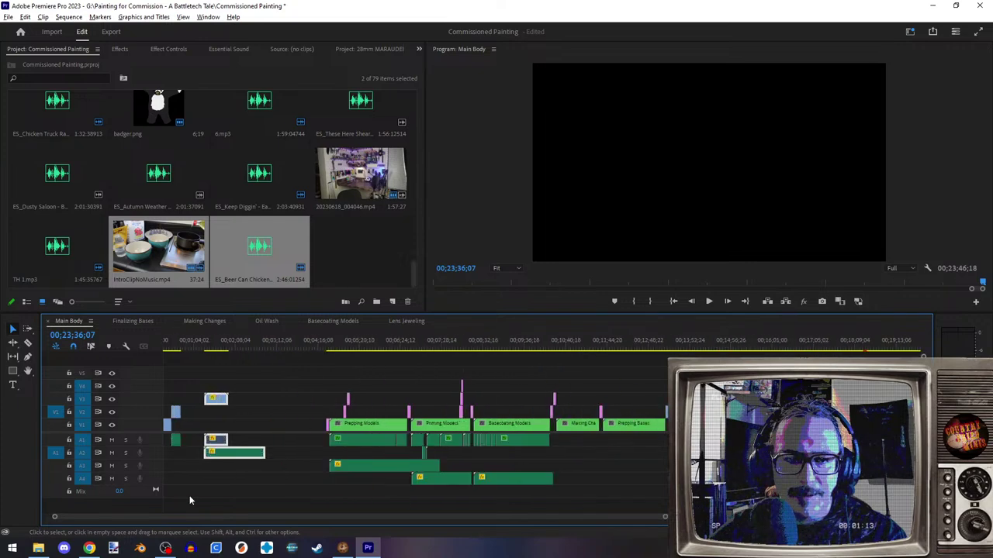
scroll(186, 501, up, 5)
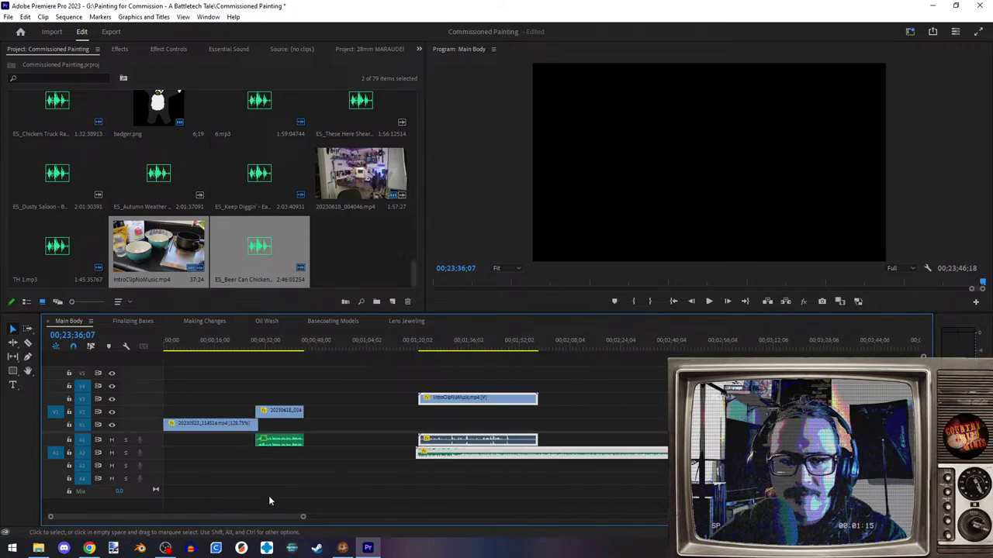
scroll(365, 432, up, 2)
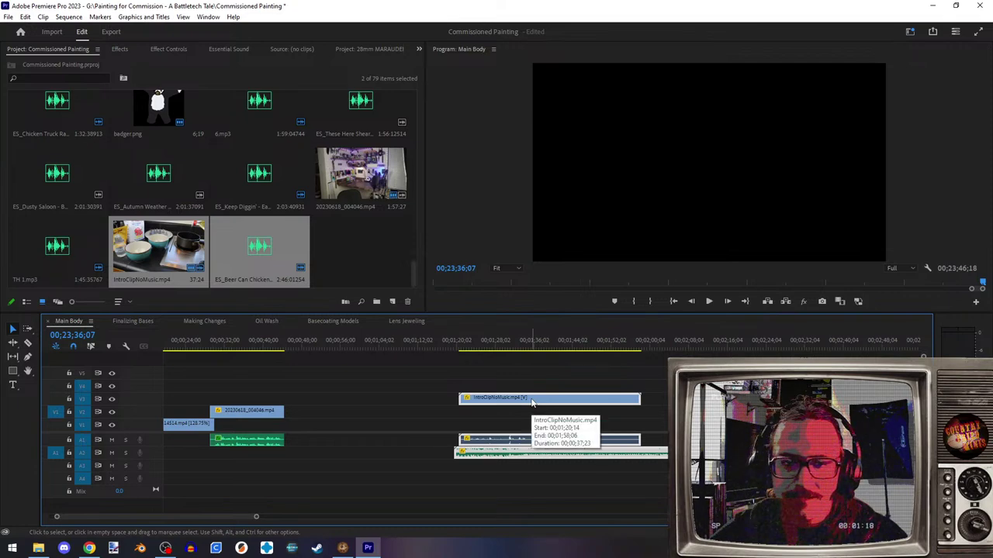
drag(532, 402, 357, 403)
scroll(228, 471, up, 5)
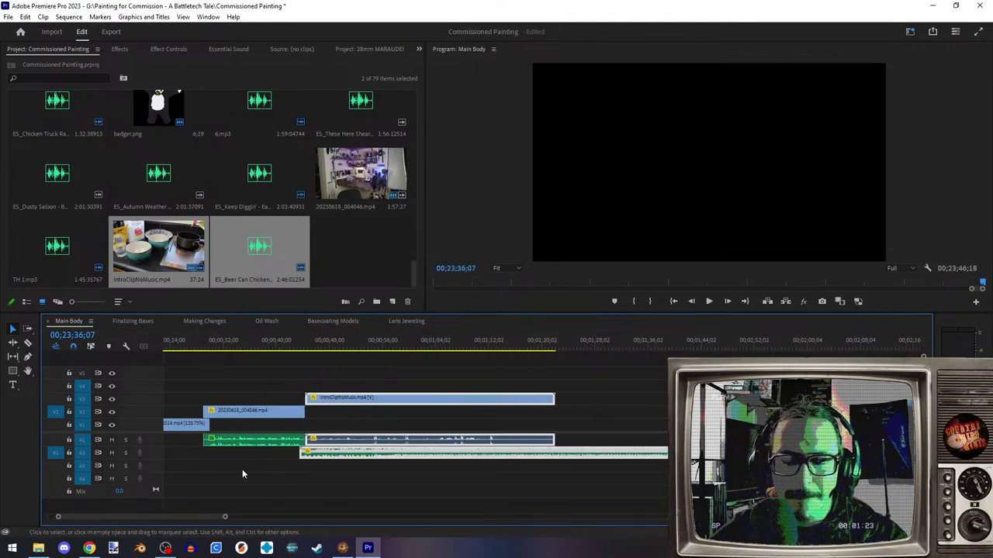
- Play back the talking-head clip from 00;00;37;03 to its fade-out just before the intro clip
click(410, 348)
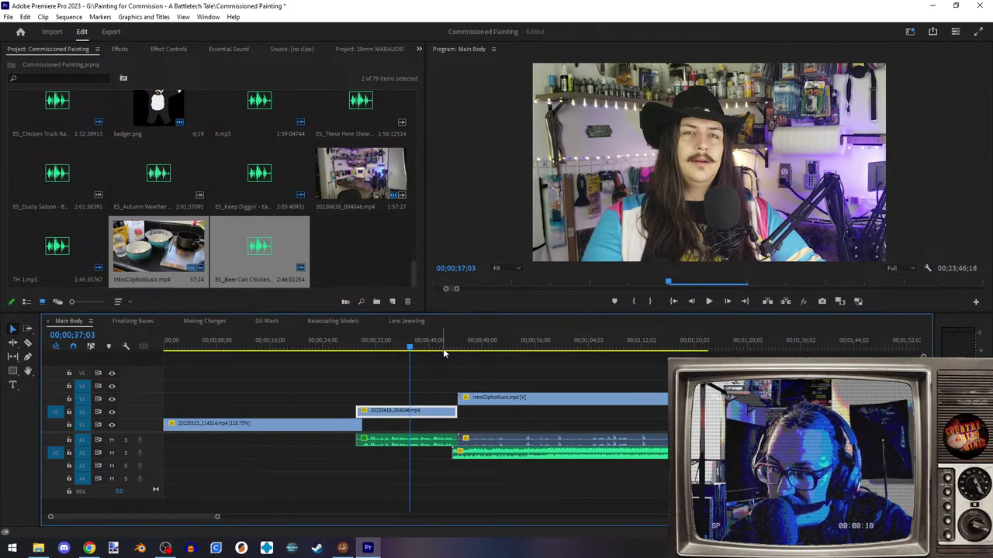
click(709, 302)
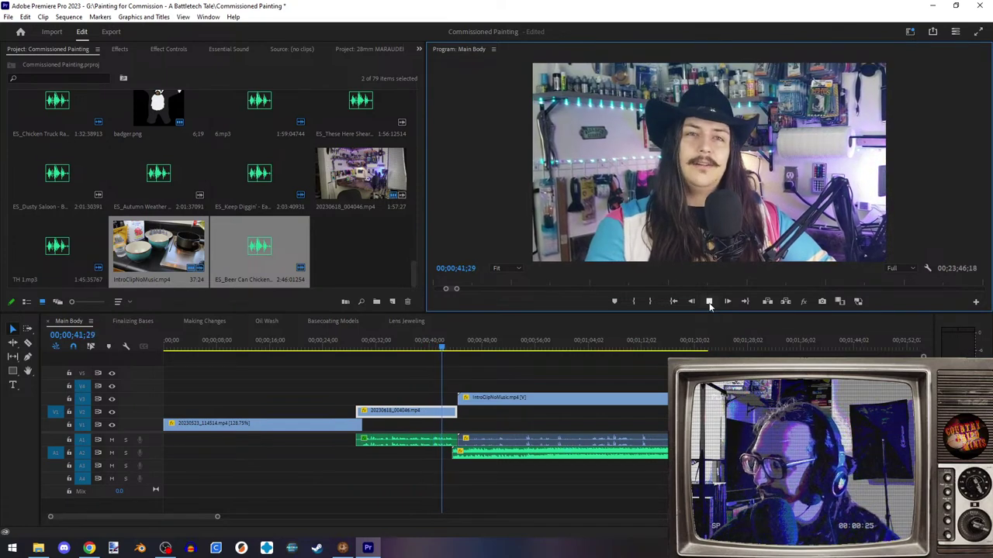
click(708, 302)
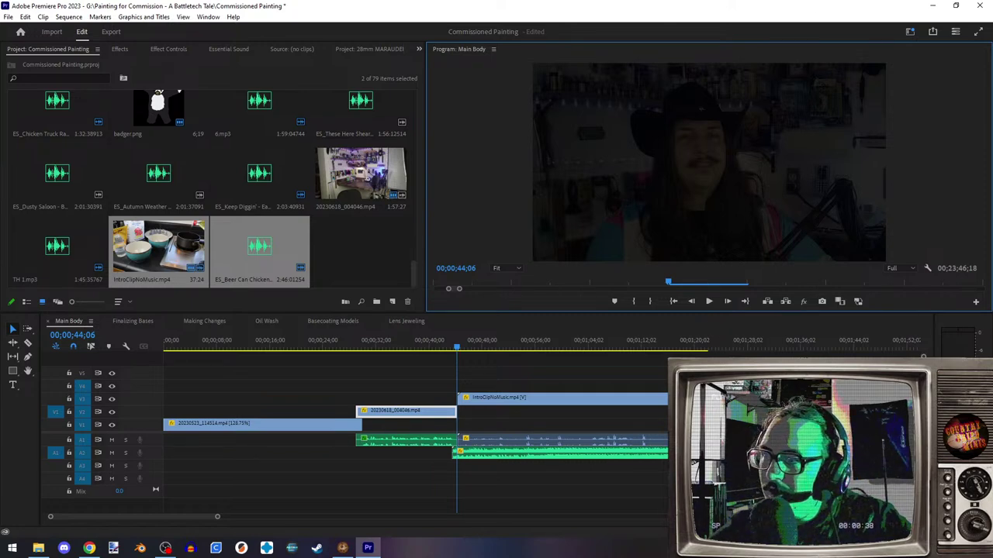
- Switch to Chrome to view the maxresdefault.jpg codec-screen image, then close that browser window
key(alt+Tab)
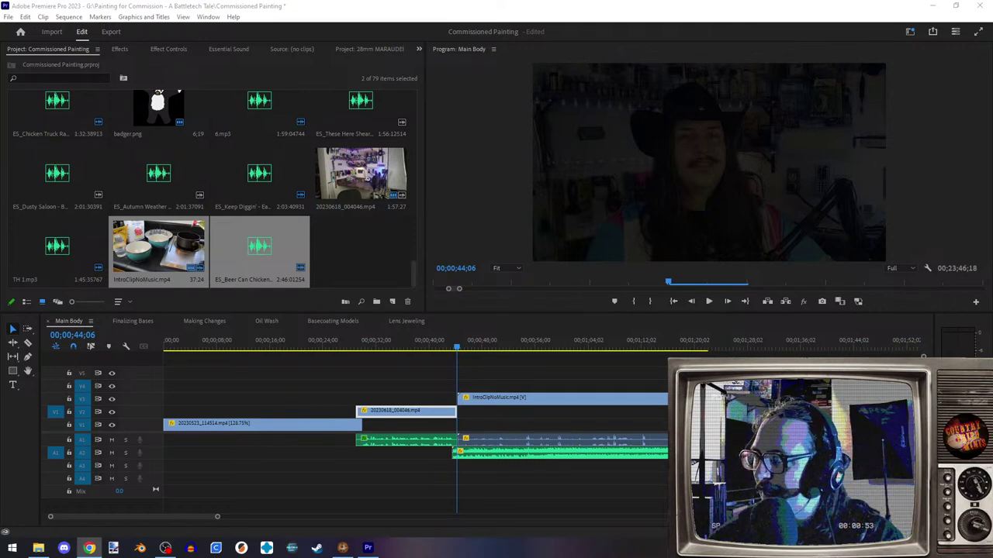
key(alt+Tab)
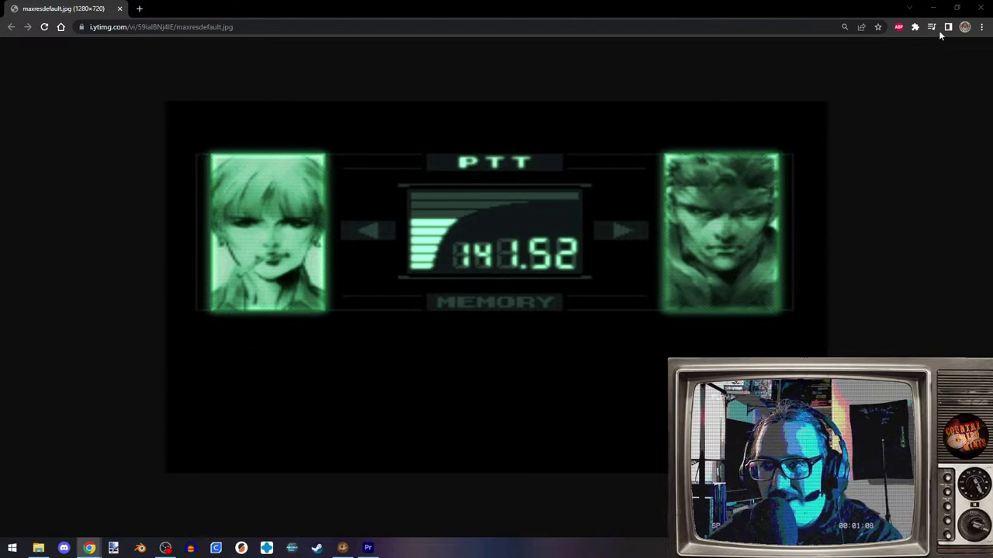
click(982, 7)
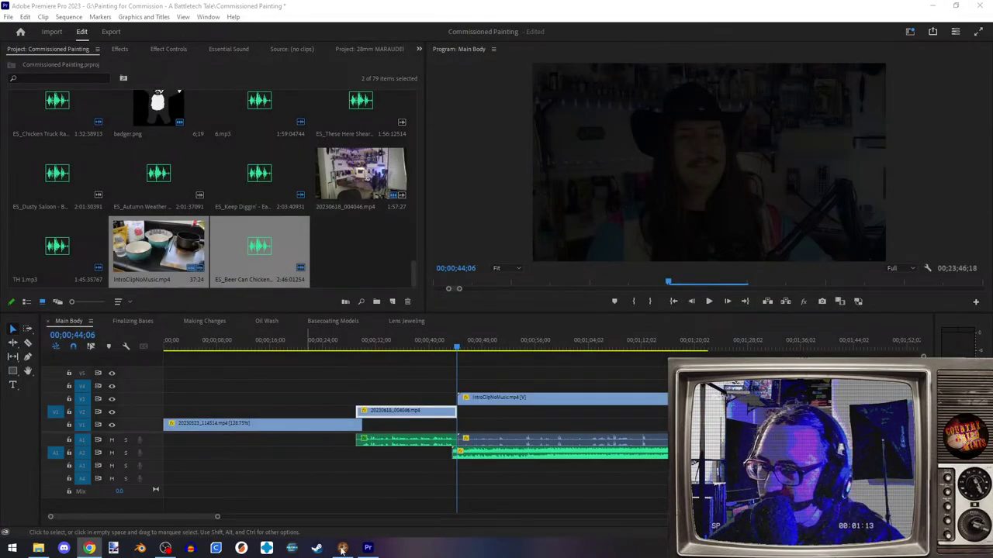
- Review the music's lead-in under the talking-head clip and play from about 00;00;42;00 through IntroClipNoMusic.mp4 to its closing title
scroll(449, 485, up, 2)
scroll(449, 487, up, 5)
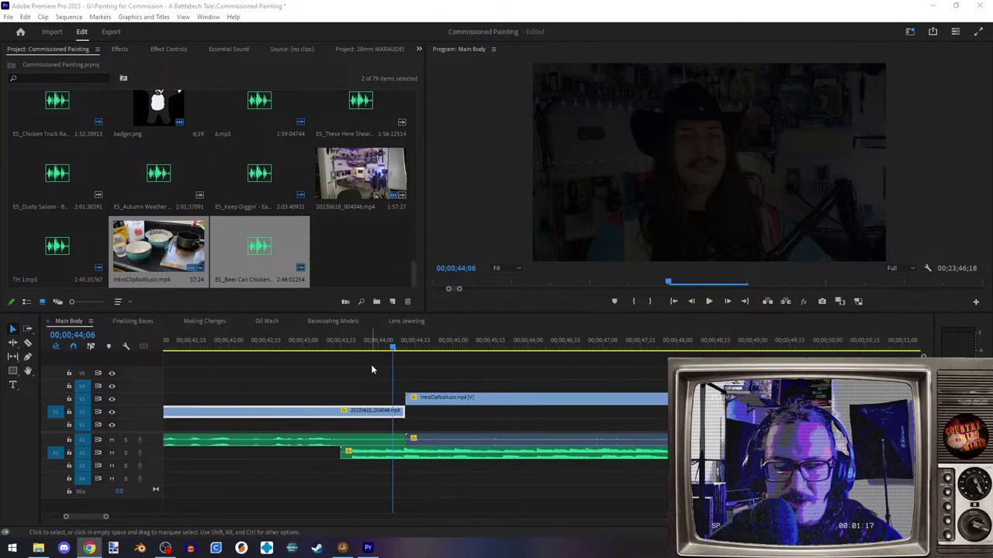
click(356, 347)
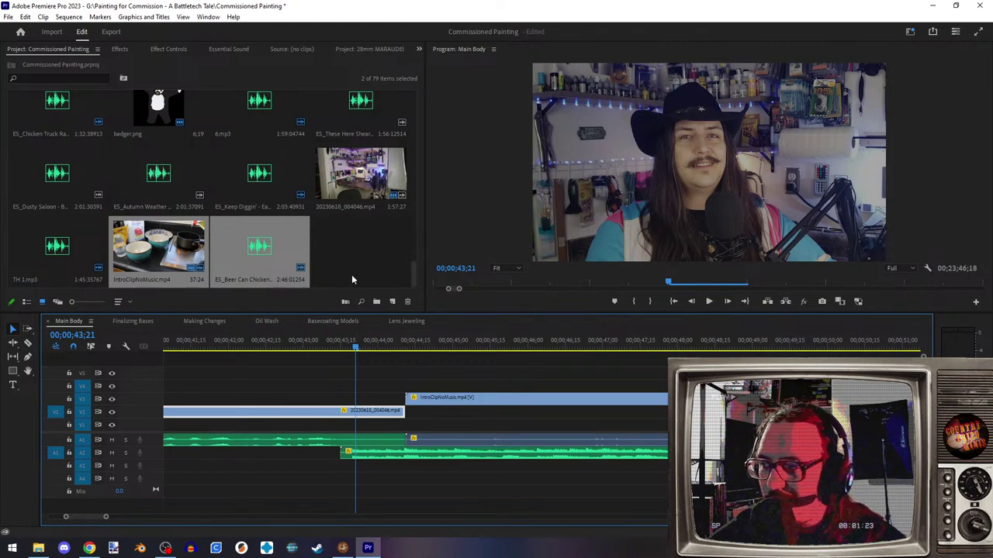
scroll(442, 442, down, 1)
scroll(439, 450, down, 3)
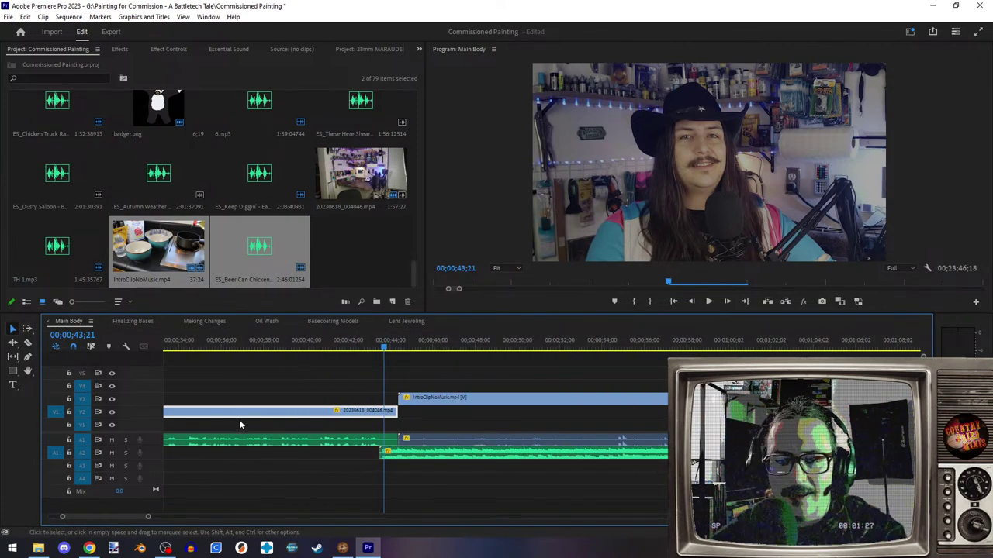
click(348, 345)
click(708, 302)
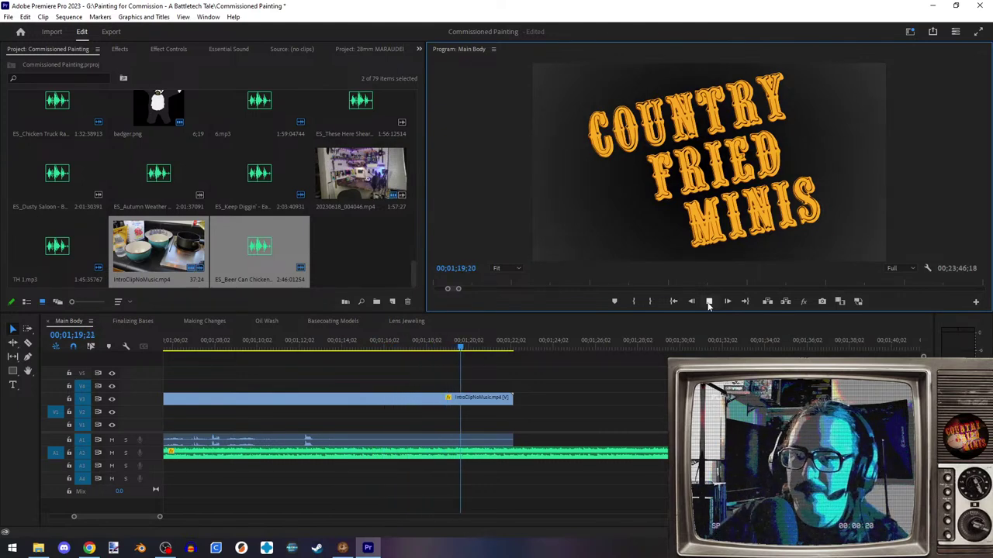
click(708, 302)
- Examine the empty stretch of the Main Body sequence between the intro clip and the Prepping Models section
key(minus)
key(minus)
key(minus)
key(minus)
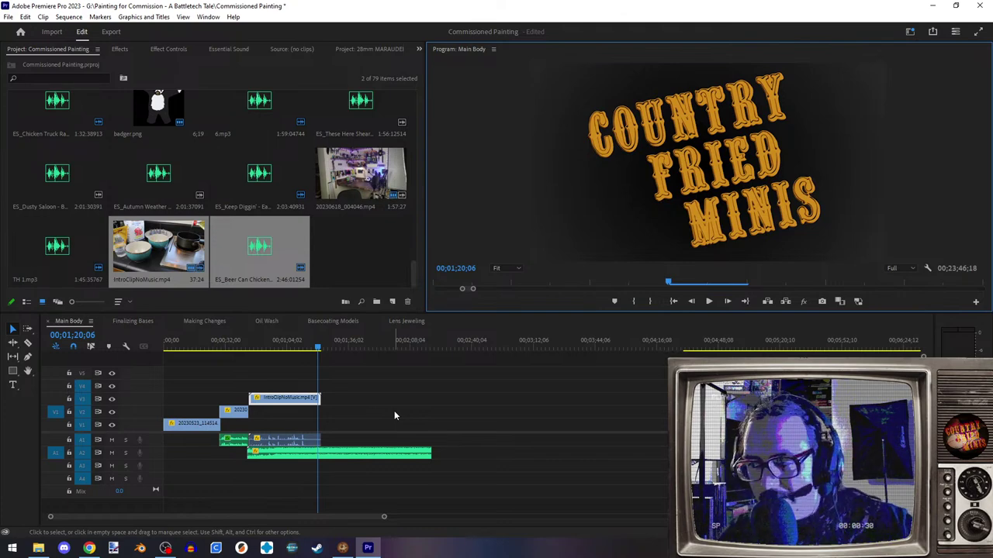
drag(655, 346, 684, 348)
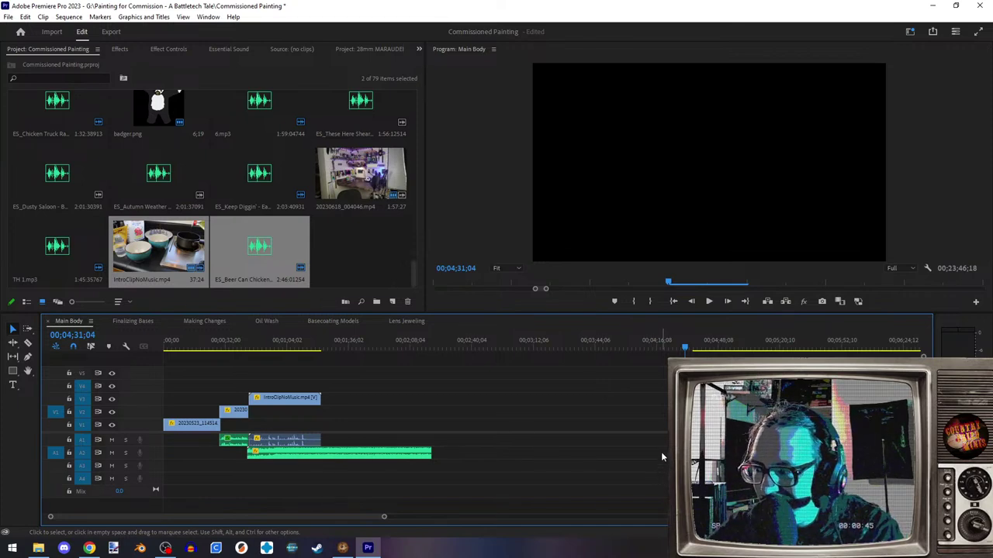
scroll(659, 454, right, 6)
scroll(514, 456, right, 3)
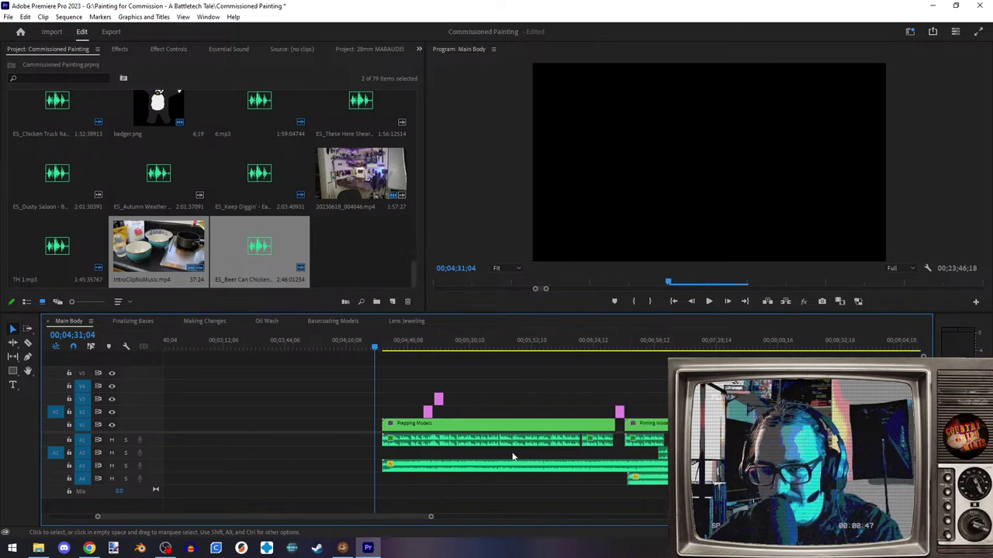
scroll(511, 457, down, 2)
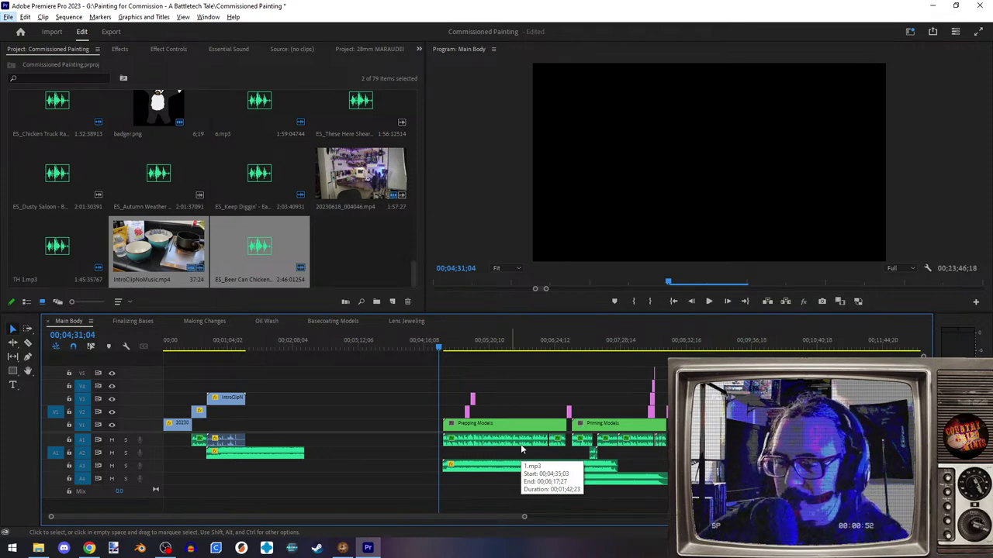
scroll(457, 390, up, 2)
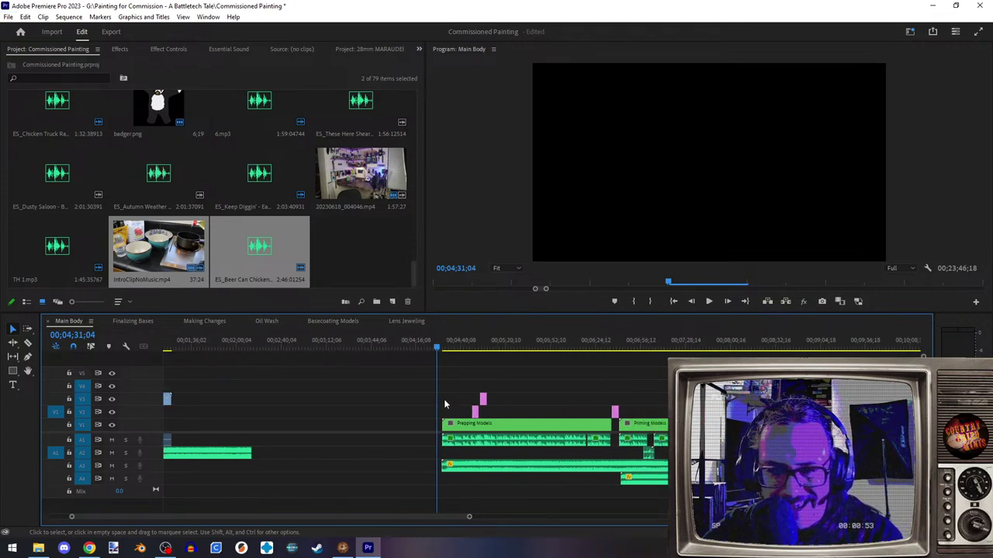
scroll(406, 412, up, 5)
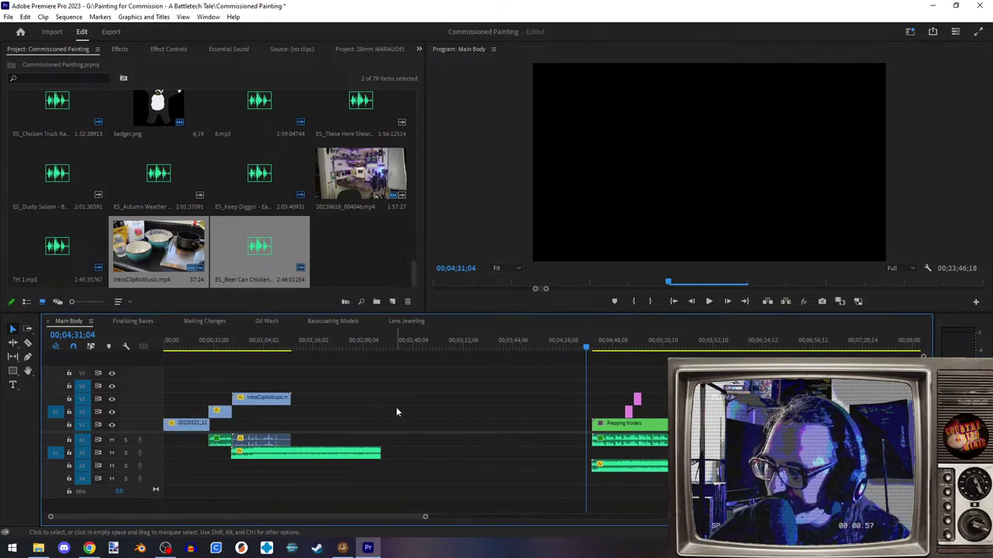
- Scrub from the talking-head clip into IntroClipNoMusic.mp4 at 00;00;53;09 and check how far the music runs past the intro
drag(589, 346, 592, 350)
scroll(323, 474, up, 5)
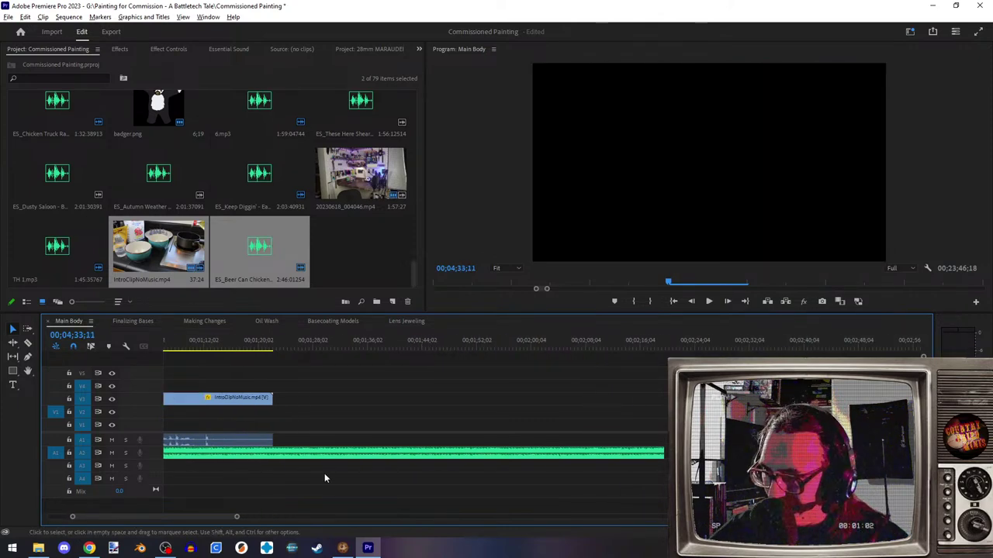
scroll(326, 469, up, 2)
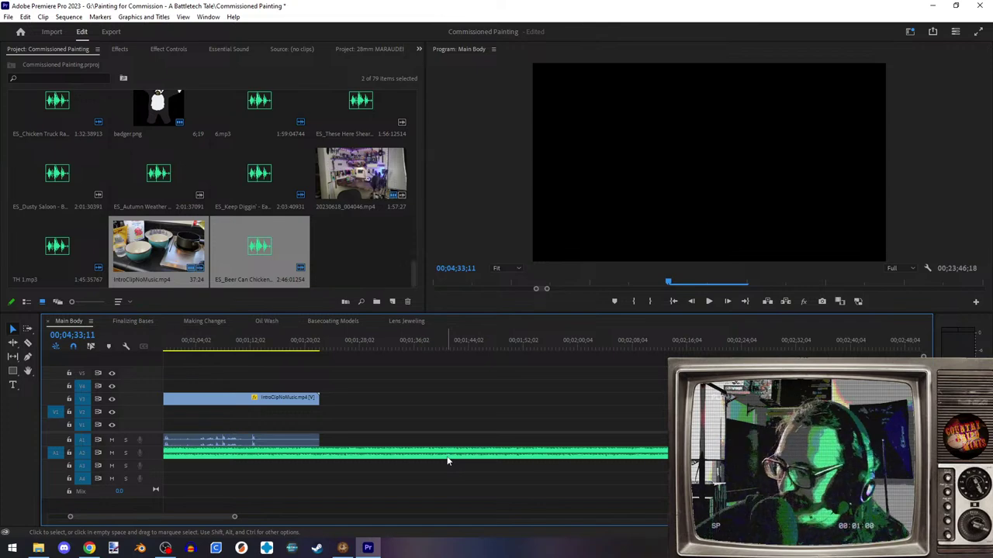
scroll(448, 462, left, 8)
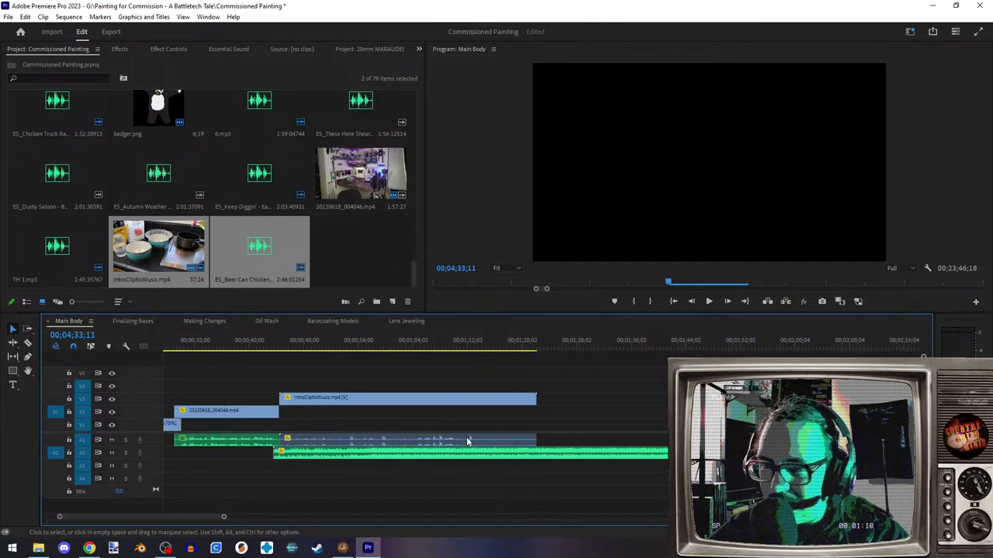
drag(329, 346, 460, 344)
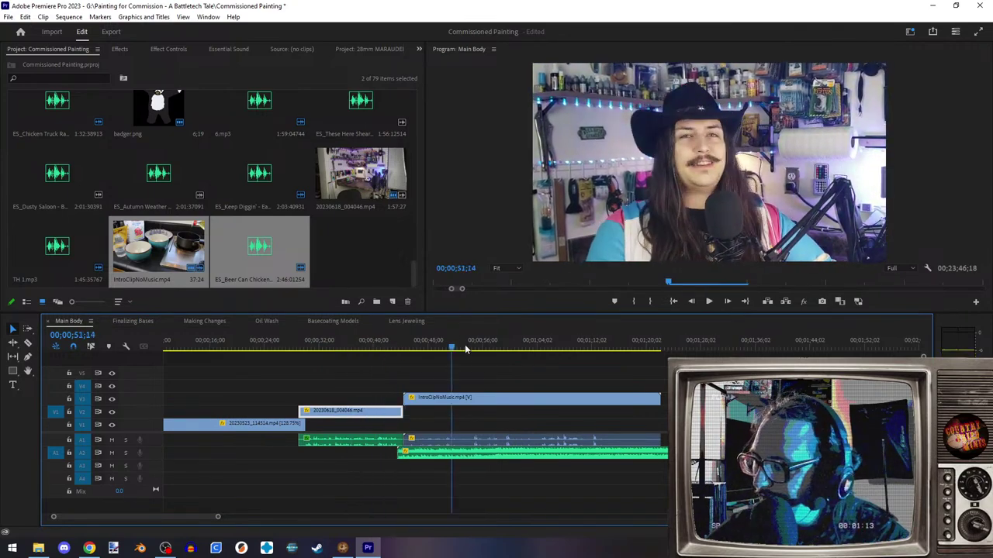
scroll(487, 409, right, 5)
scroll(488, 410, right, 10)
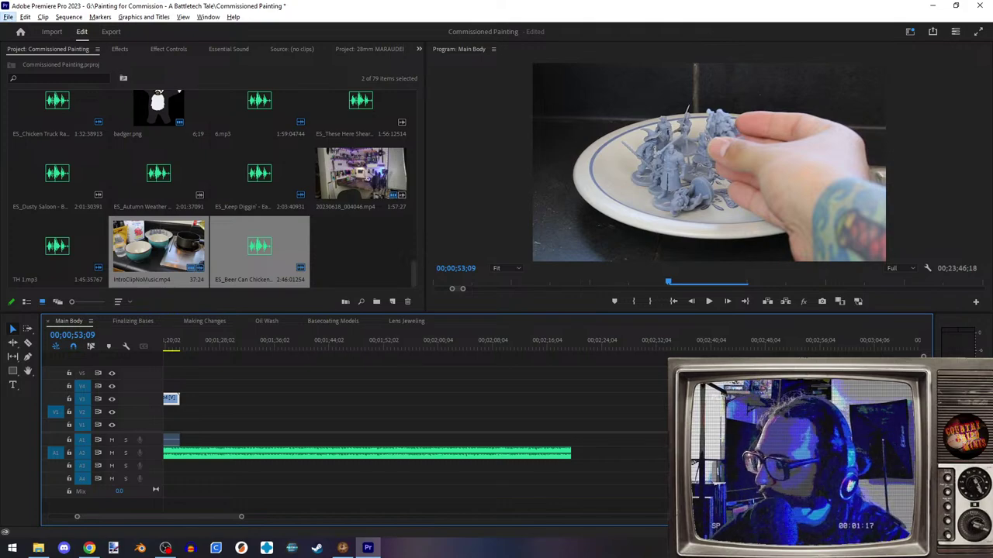
- Switch to File Explorer to check the files in the Talking Heads folder, and return to Premiere Pro
key(alt+Tab)
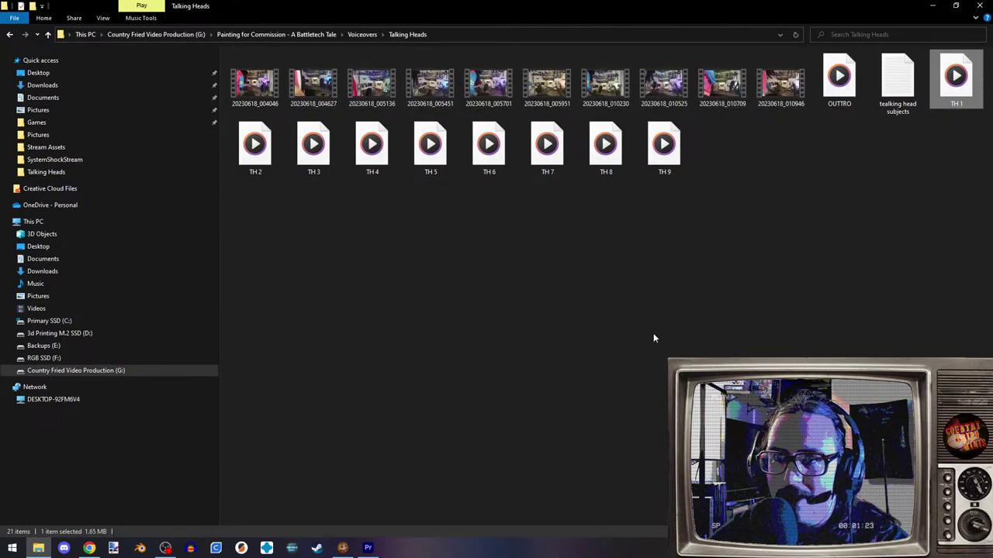
key(alt+Tab)
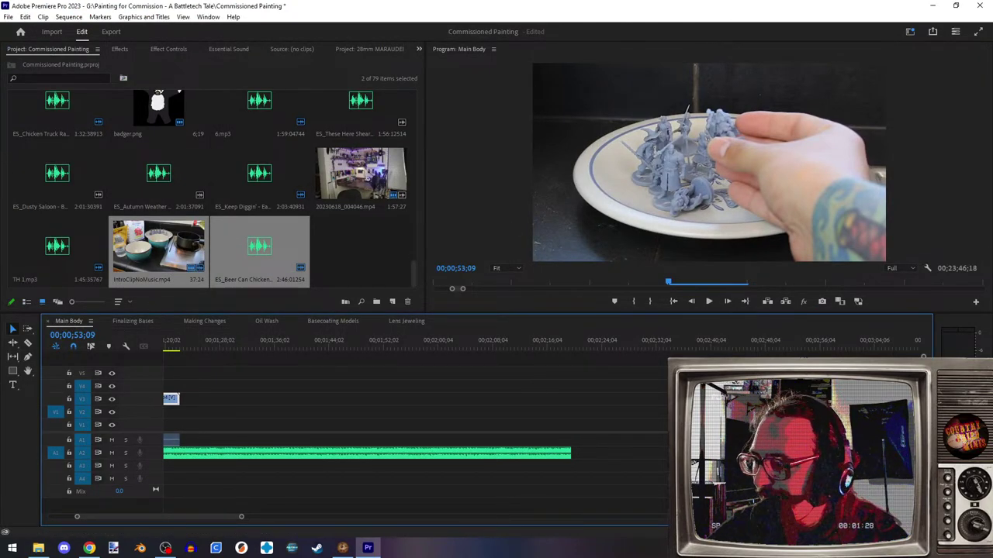
key(alt+Tab)
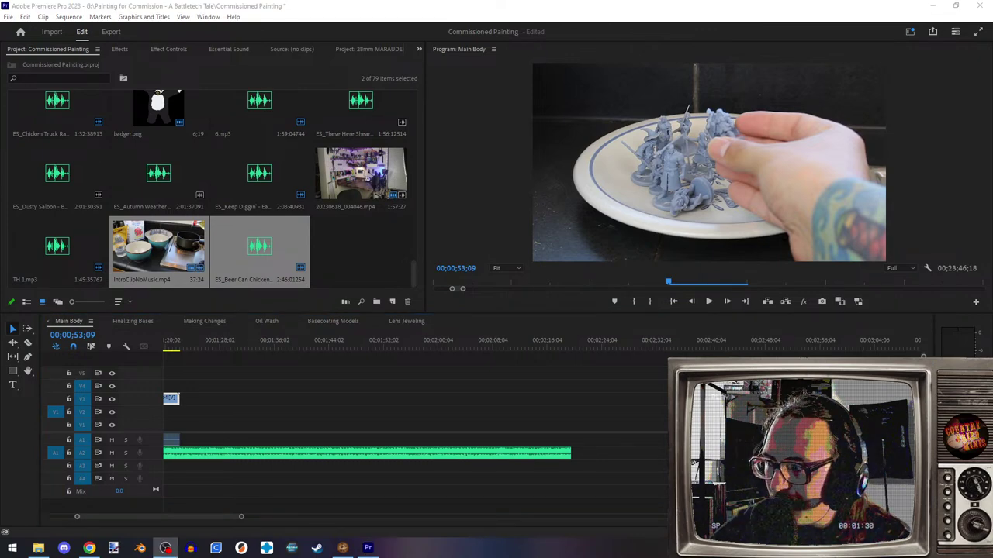
- Scrub the intro clip to its title at 00;01;15;25 and review the gap up to the Prepping Models section
scroll(419, 501, up, 5)
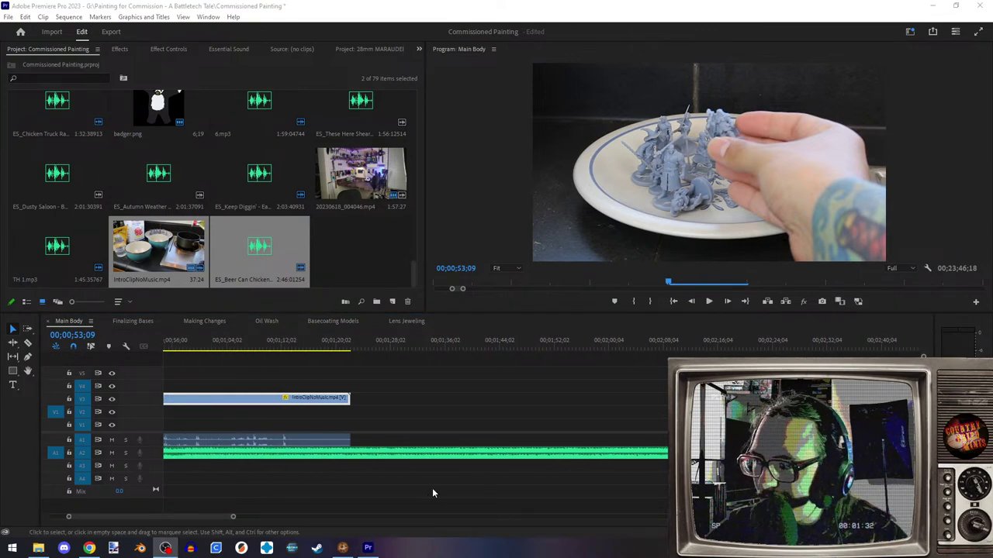
key(minus)
drag(377, 347, 408, 352)
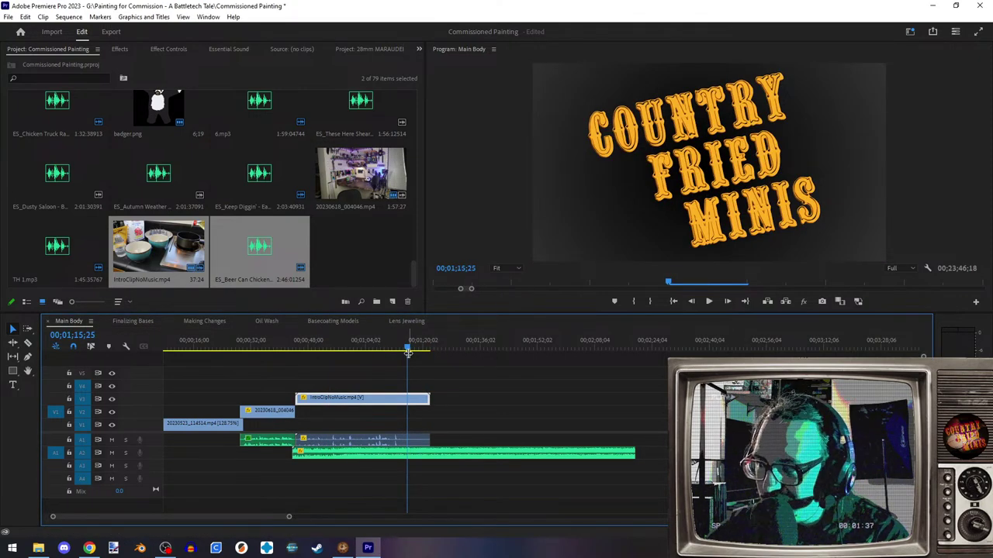
scroll(652, 444, down, 10)
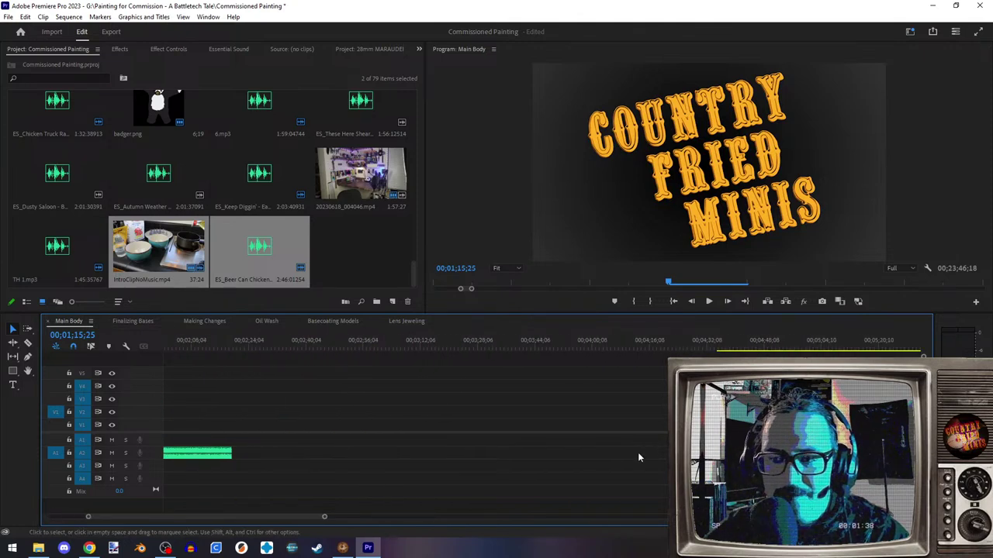
scroll(624, 463, down, 5)
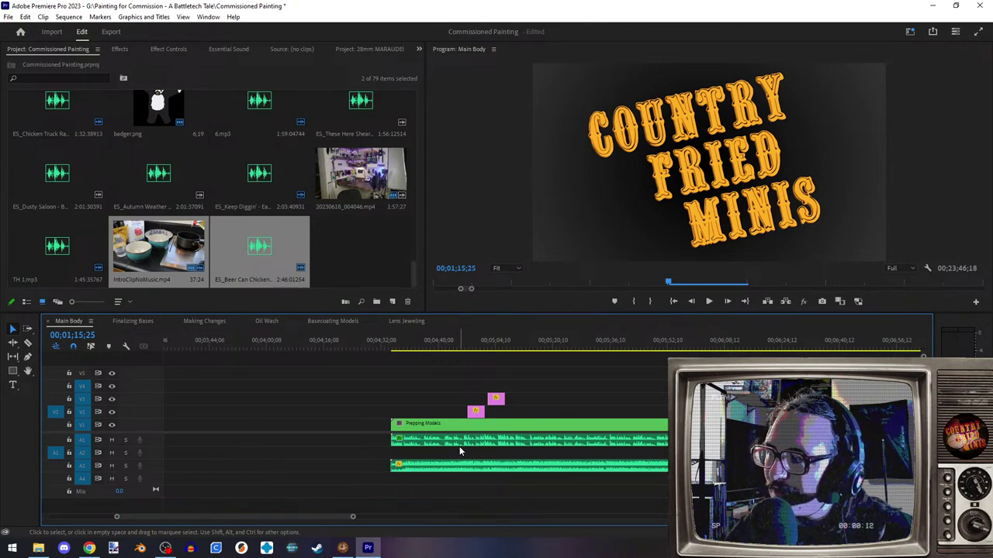
key(alt+Tab)
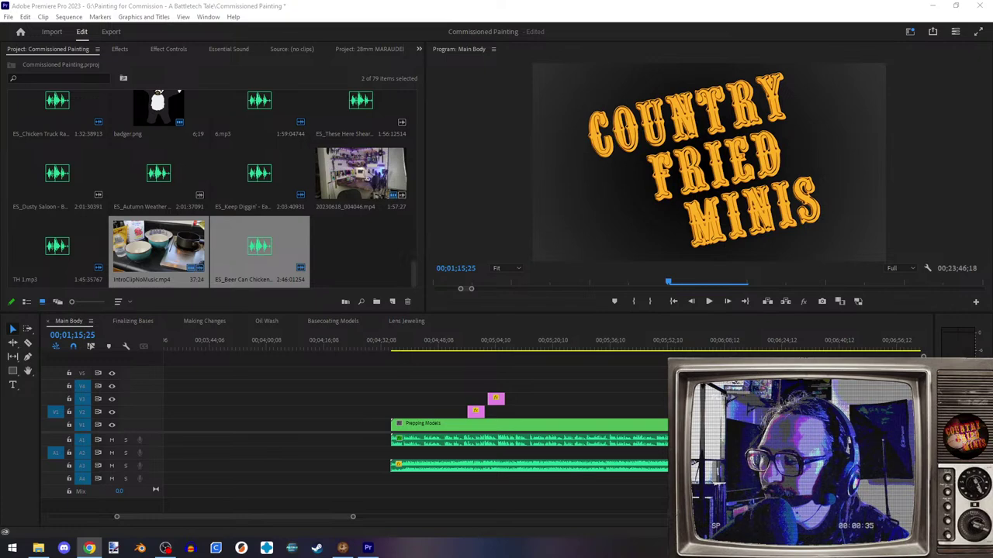
key(alt+Tab)
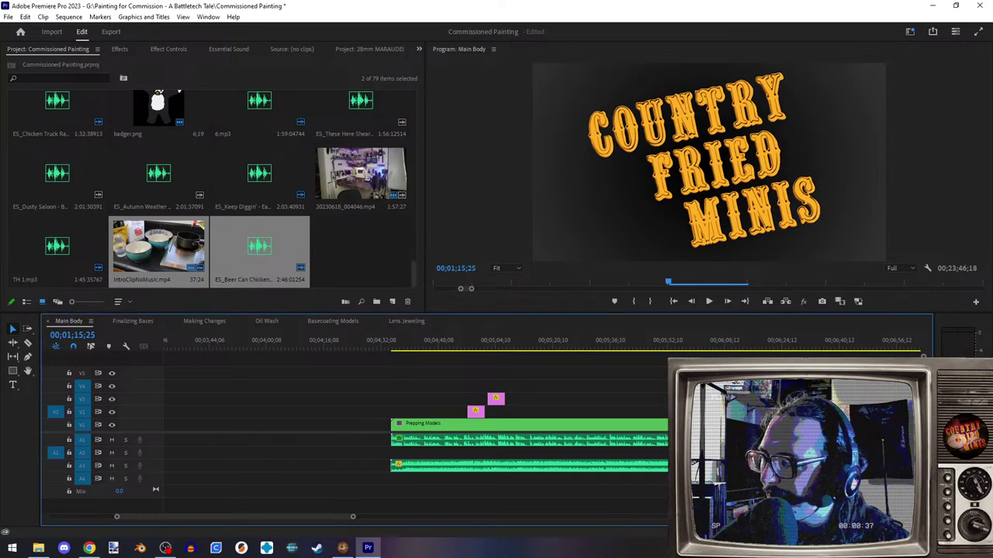
key(alt+Tab)
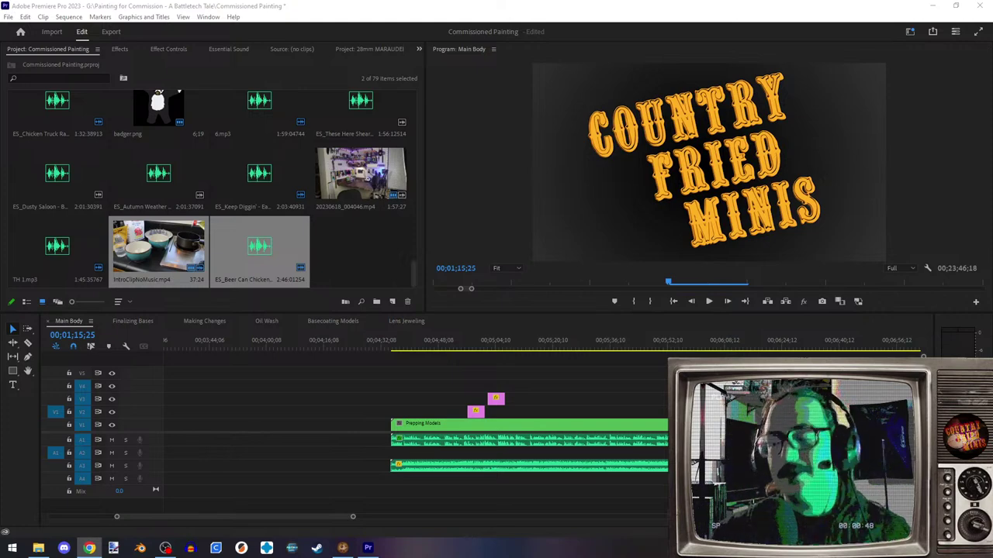
- Scrub through the Prepping Models section to 00;05;02;08, and return to the intro clip's title transition at 00;01;13;10
scroll(503, 425, left, 5)
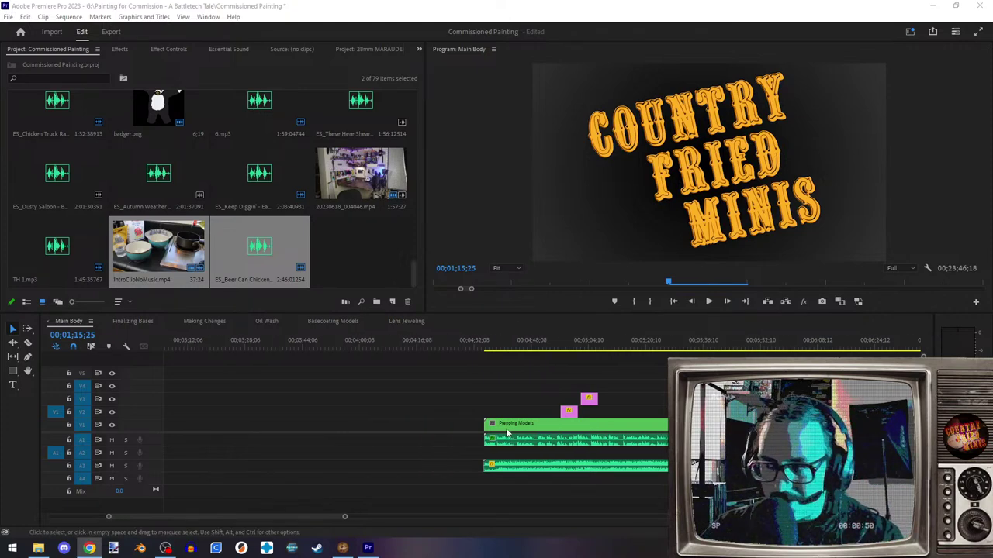
scroll(503, 424, down, 5)
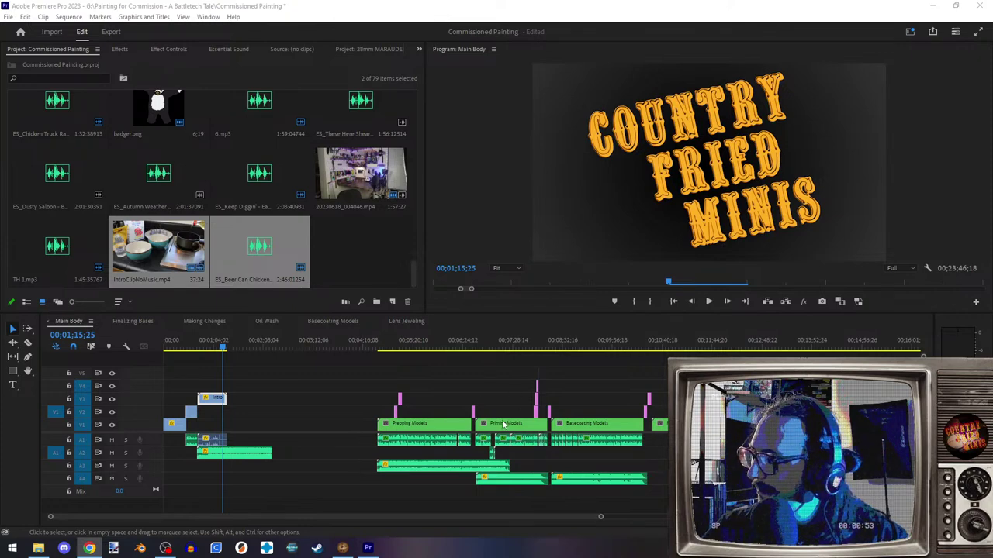
click(399, 346)
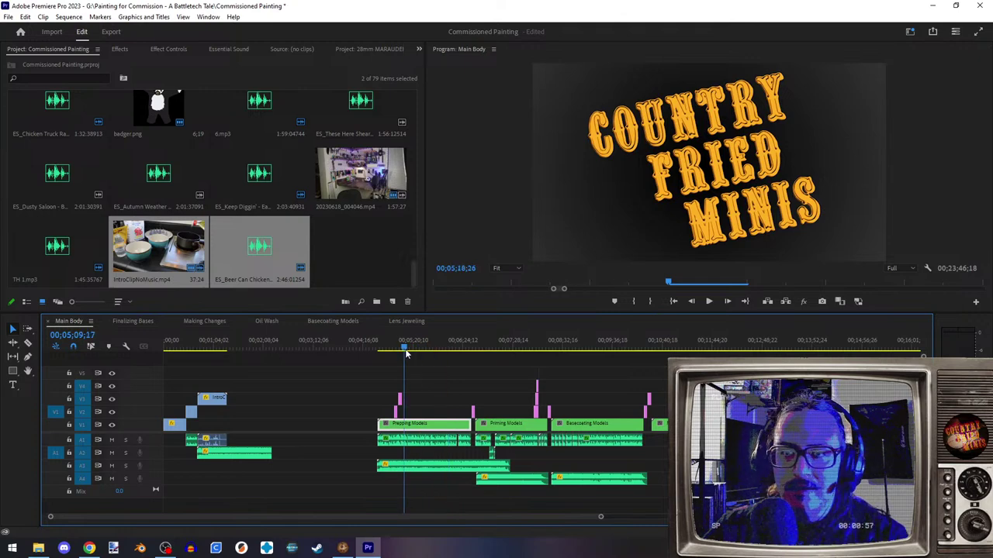
scroll(324, 428, up, 3)
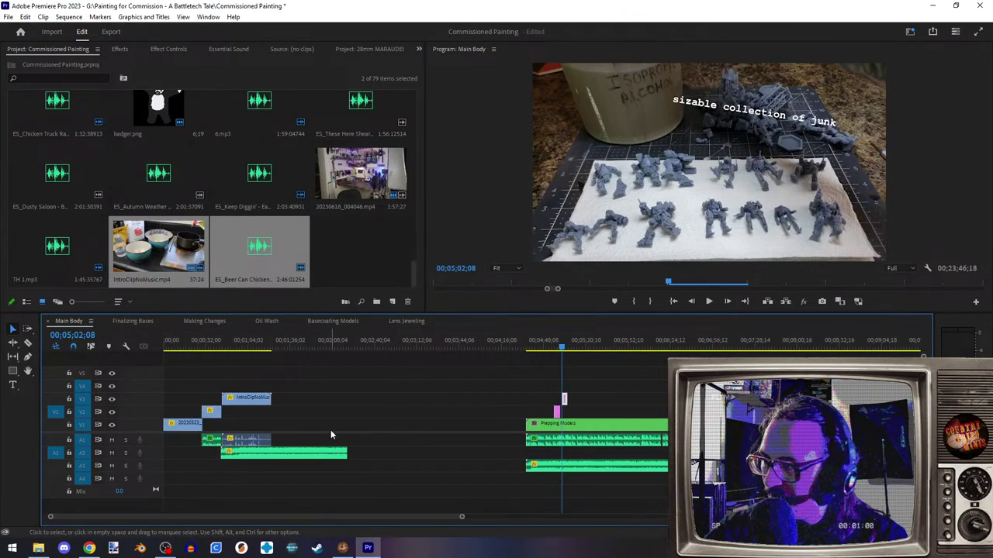
drag(249, 348, 262, 351)
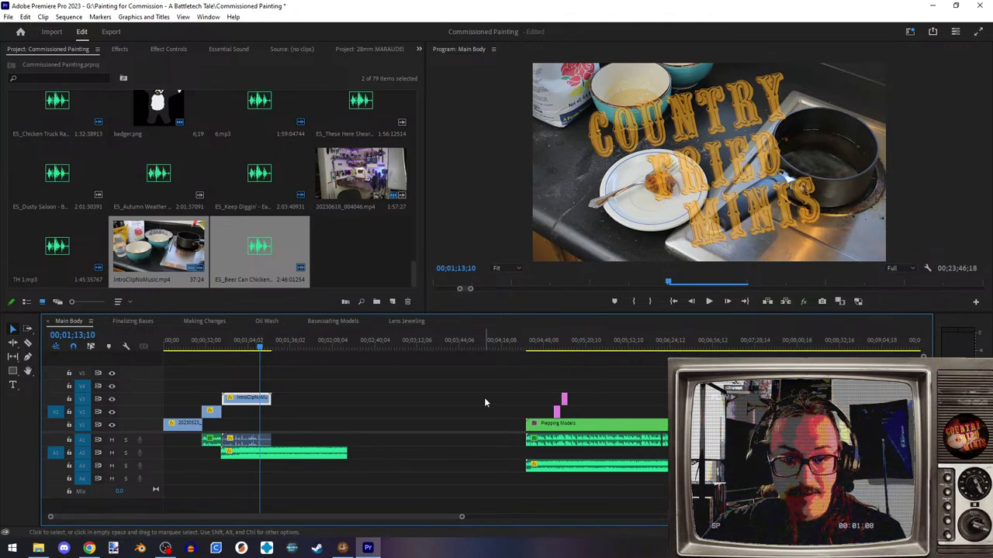
- Inspect where the Prepping Models clip and its music begin around 00;04;34;25, and the empty stretch before them
scroll(345, 411, up, 3)
scroll(338, 425, up, 2)
scroll(416, 387, down, 8)
scroll(475, 487, up, 6)
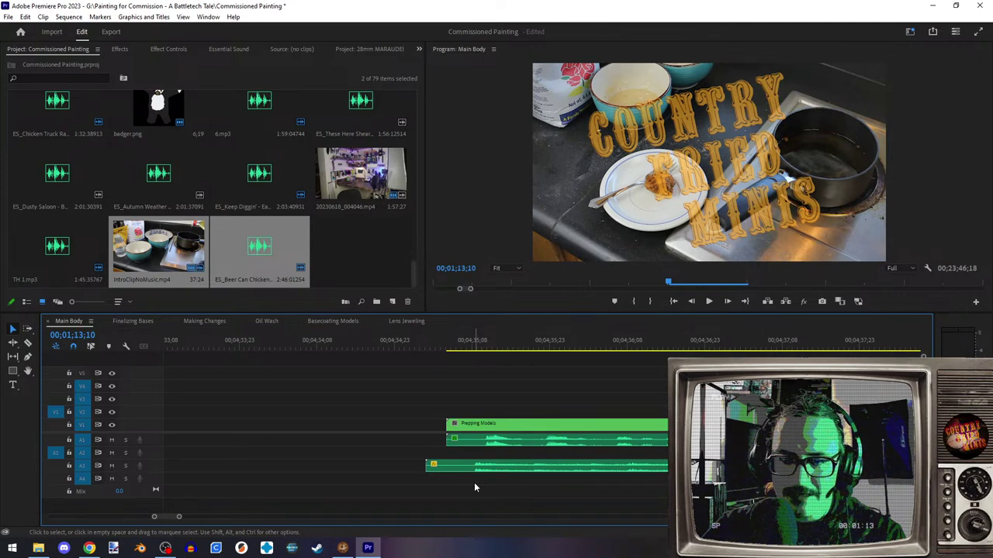
drag(446, 349, 405, 348)
scroll(341, 434, down, 5)
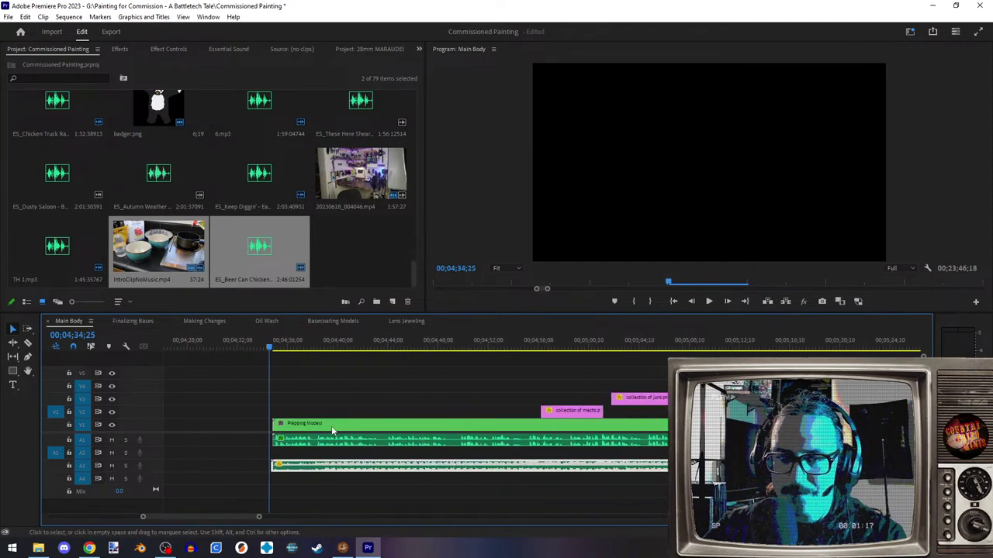
scroll(339, 425, up, 6)
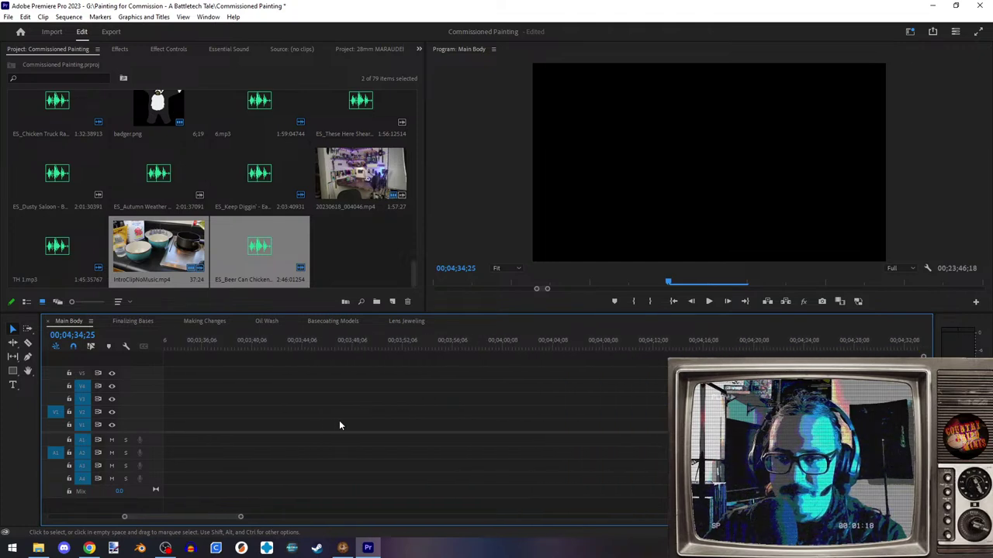
scroll(339, 425, down, 5)
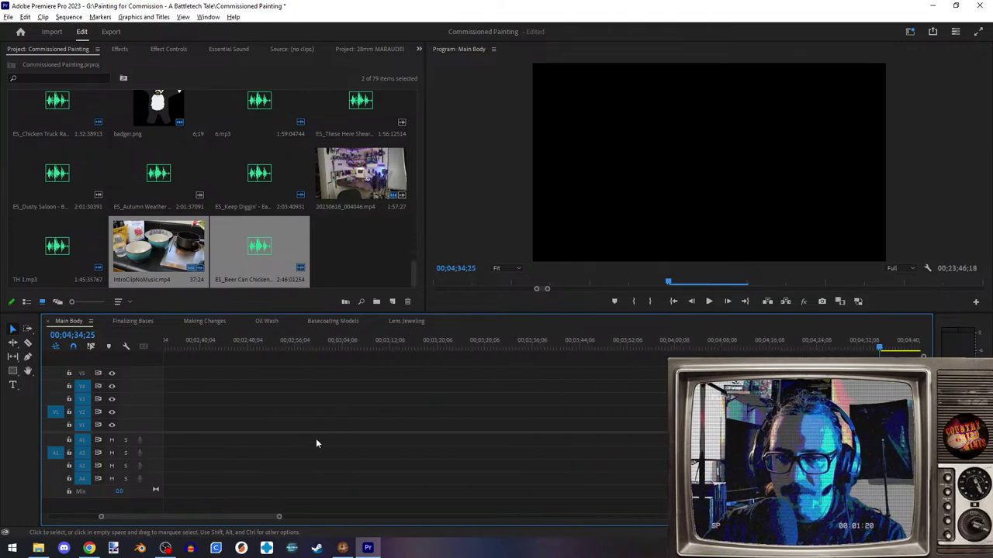
- Position the playhead on the title's fade-in within IntroClipNoMusic.mp4, fine-tuned frame by frame to 00;01;14;15
scroll(300, 426, down, 3)
scroll(338, 419, up, 4)
scroll(262, 407, up, 3)
scroll(305, 370, up, 2)
mouse_move(310, 343)
mouse_down()
mouse_move(379, 346)
mouse_move(311, 346)
mouse_move(327, 346)
mouse_up()
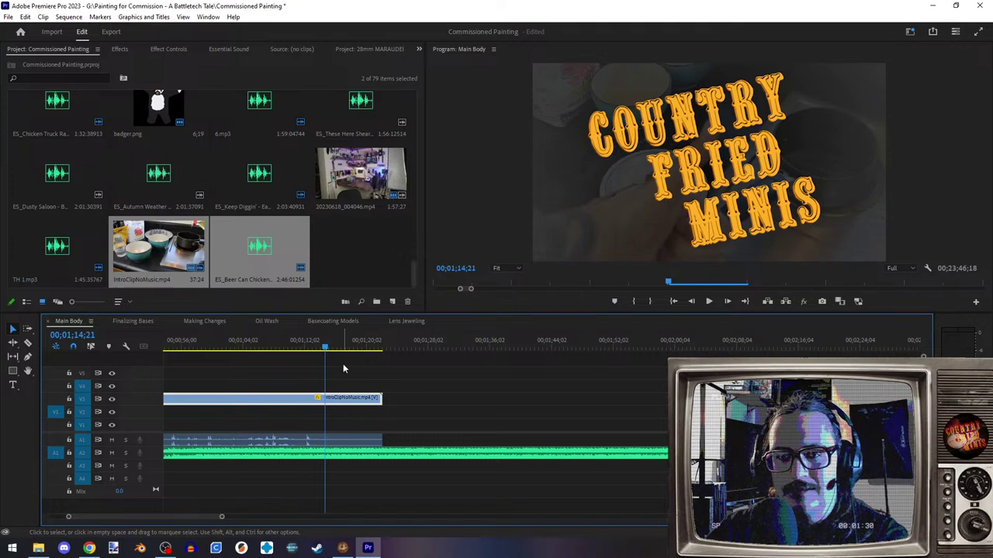
key(Left)
key(Left)
key(Left)
key(Left)
key(Left)
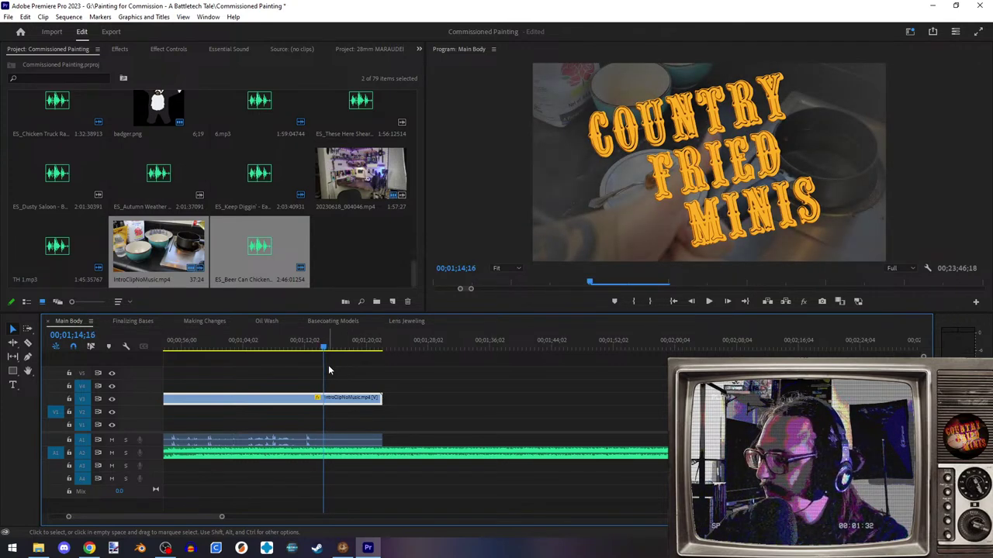
key(Left)
- Set the Main Body playhead position to 00;01;16;15, over the intro clip's closing title
click(81, 335)
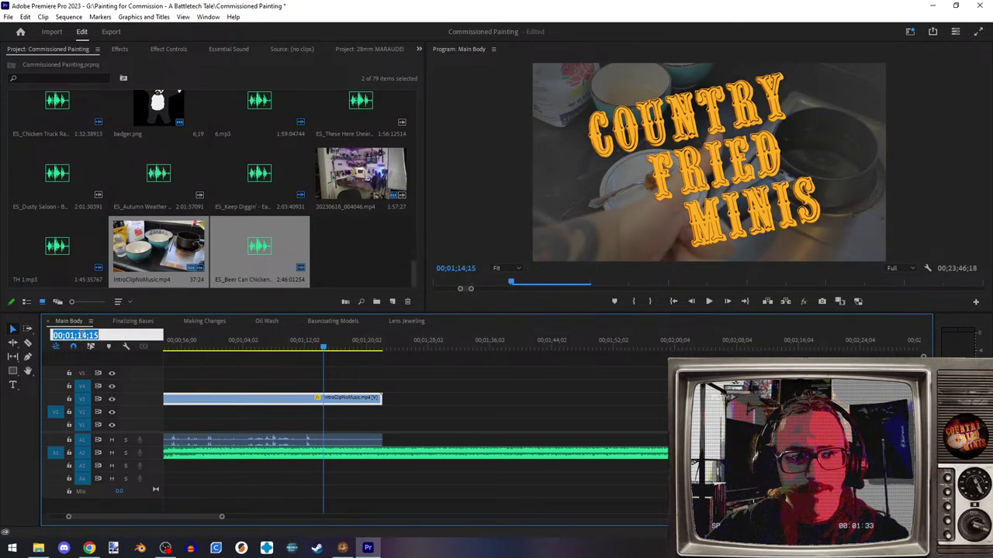
key(BackSpace)
text(6)
key(Return)
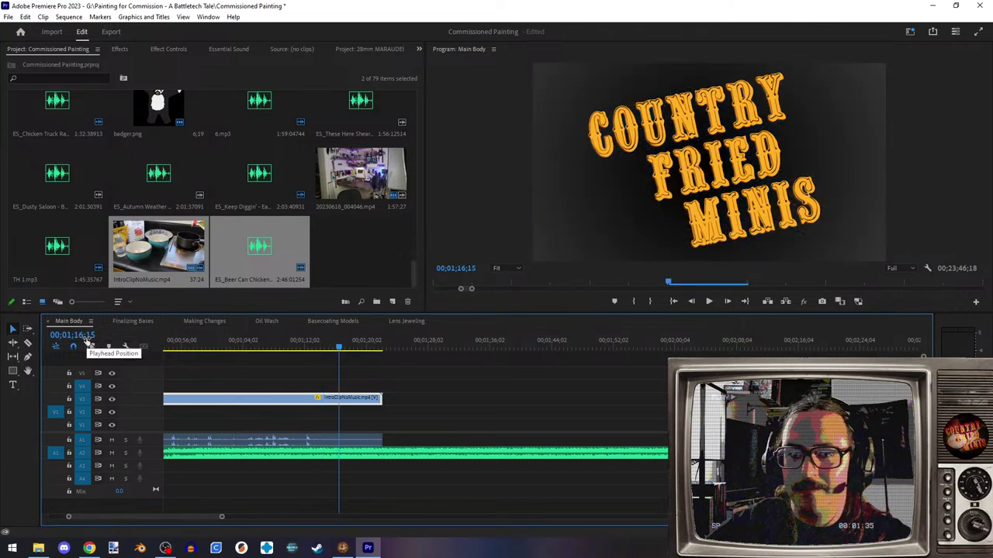
key(alt)
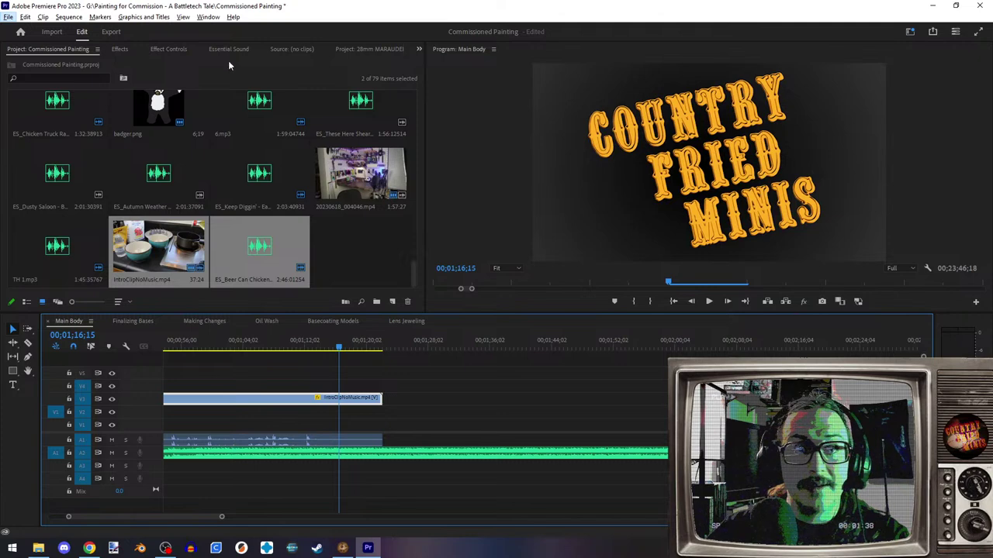
- Remove the extra opacity keyframe at 00;01;16;14 from IntroClipNoMusic.mp4 and return to its keyframe at 00;01;16;15
click(180, 48)
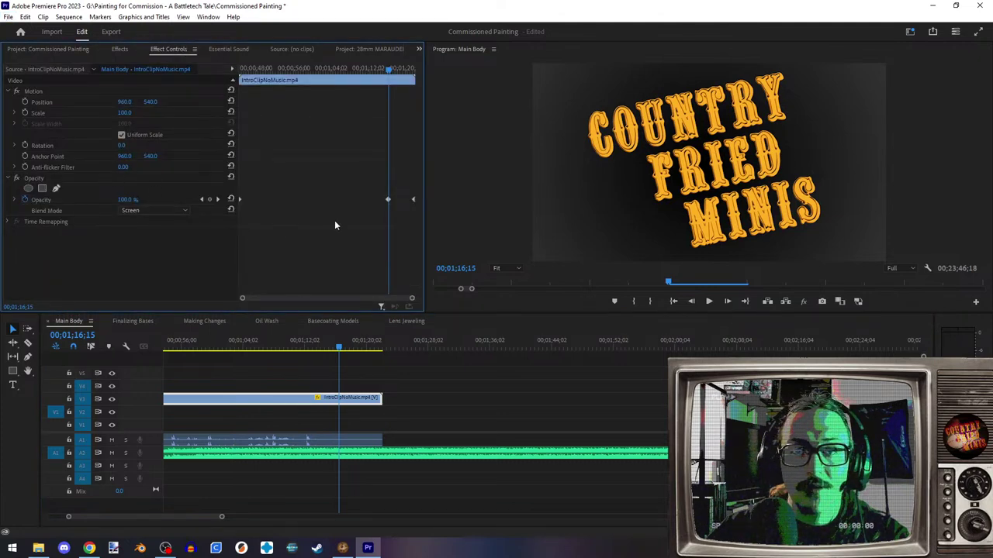
click(202, 200)
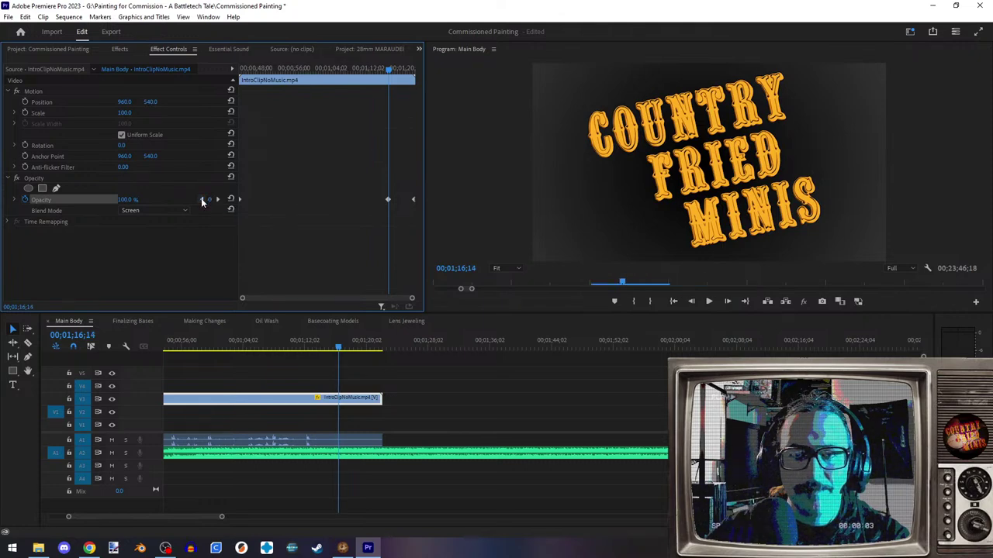
click(210, 200)
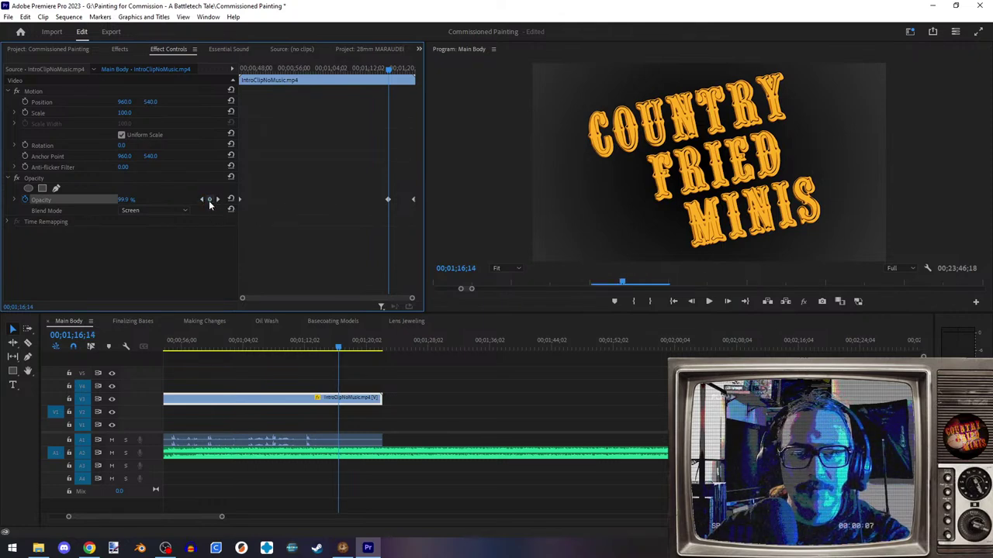
click(217, 199)
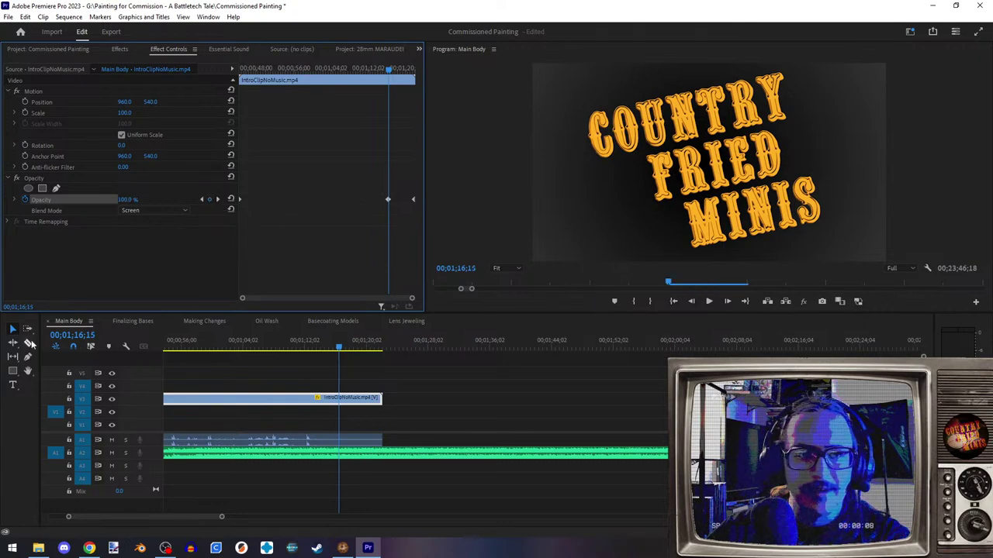
- Add an opacity keyframe to IntroClipNoMusic.mp4 at 00;01;15;15
click(81, 335)
text(5)
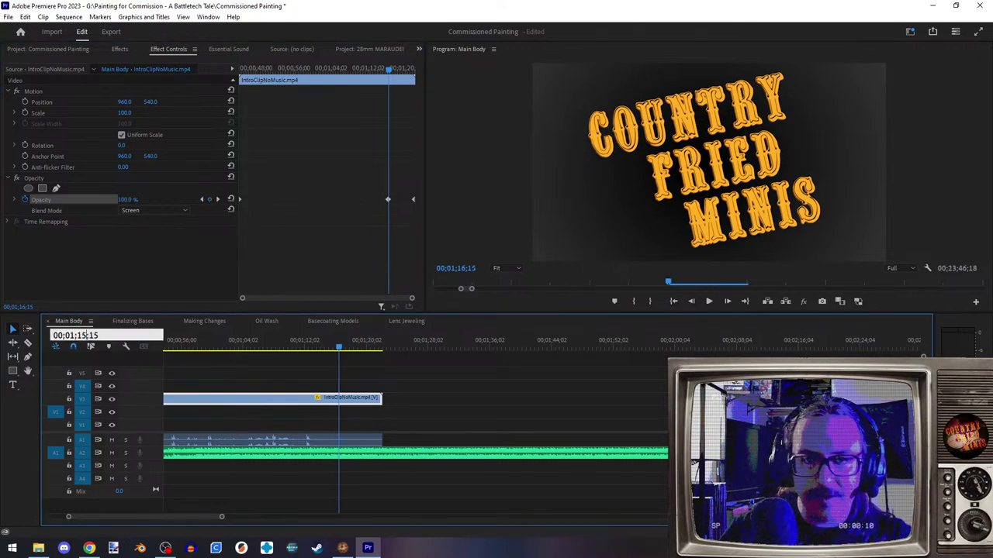
key(Return)
click(211, 200)
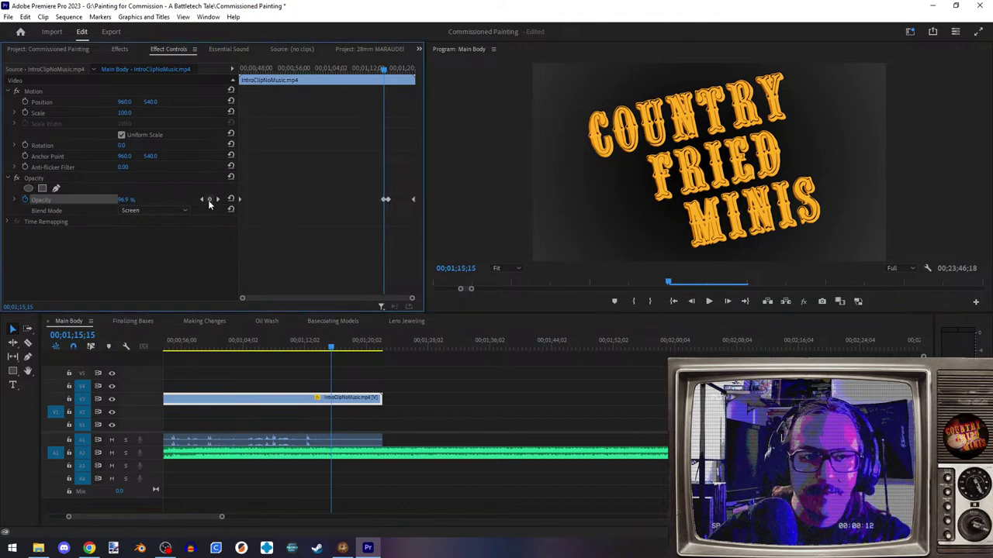
- Add an opacity keyframe to IntroClipNoMusic.mp4 at 00;01;14;15
click(81, 335)
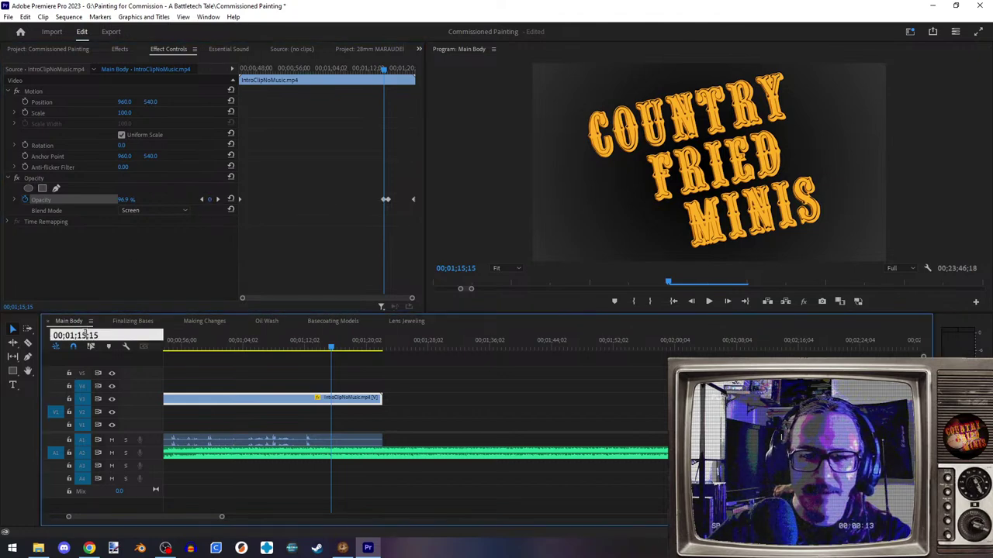
text(4)
key(Return)
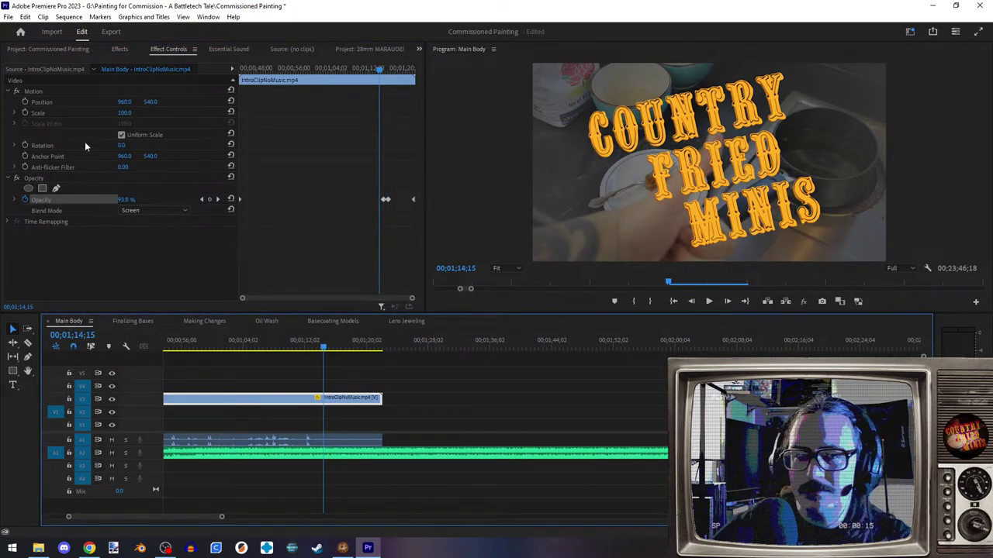
click(210, 199)
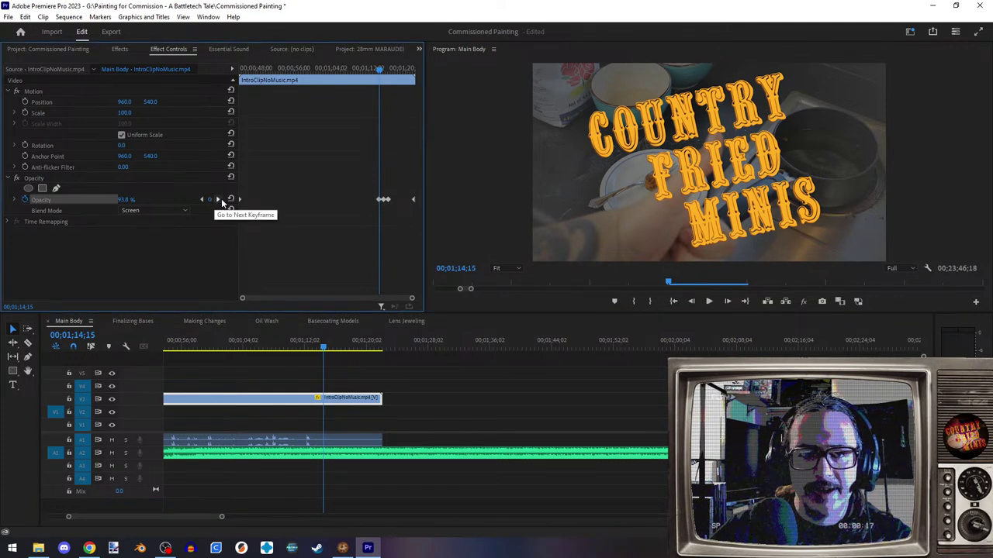
- Remove the intro clip's middle opacity keyframe at 00;01;15;15 and return to the one at 00;01;14;15
click(218, 199)
click(218, 199)
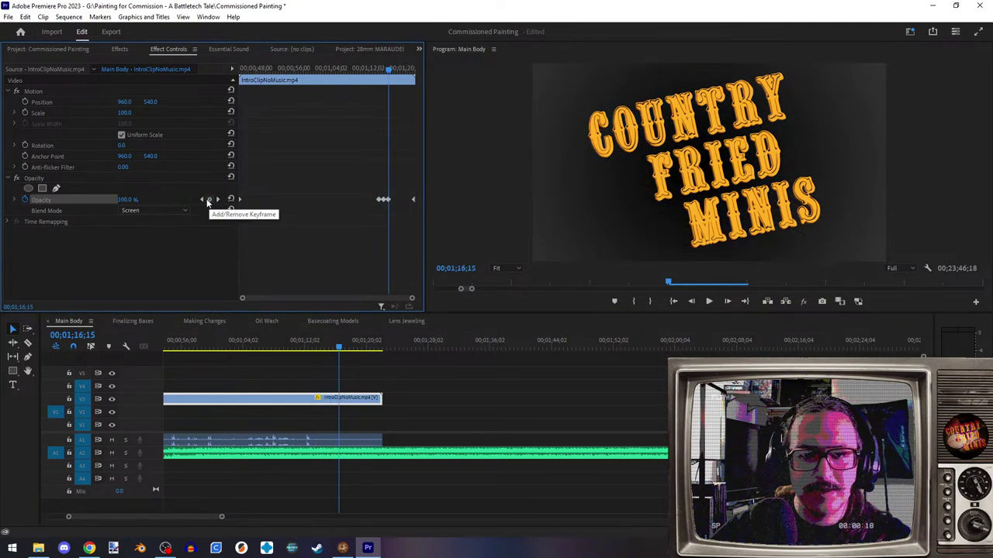
click(201, 200)
click(201, 200)
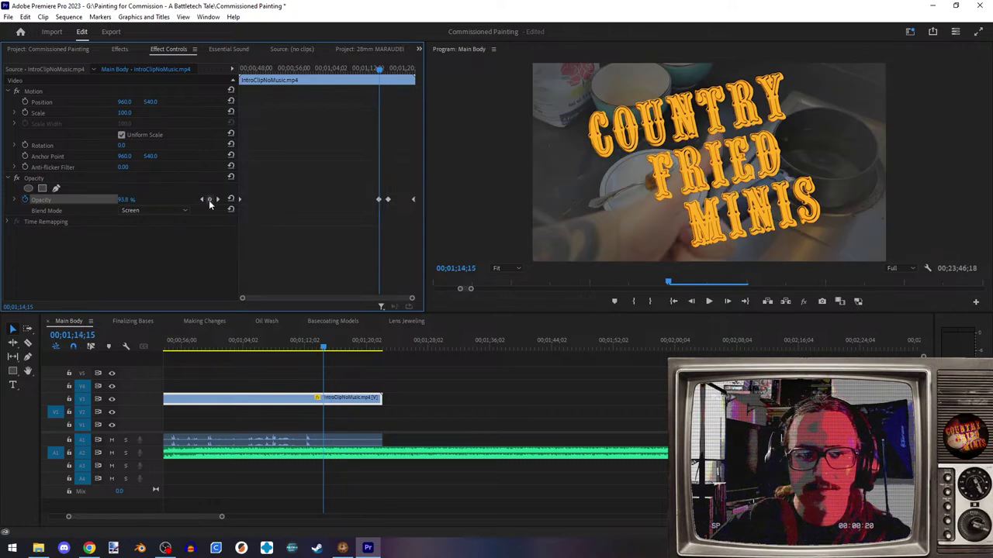
- Set the intro clip's opacity to 100% at the 00;01;14;15 keyframe
click(201, 200)
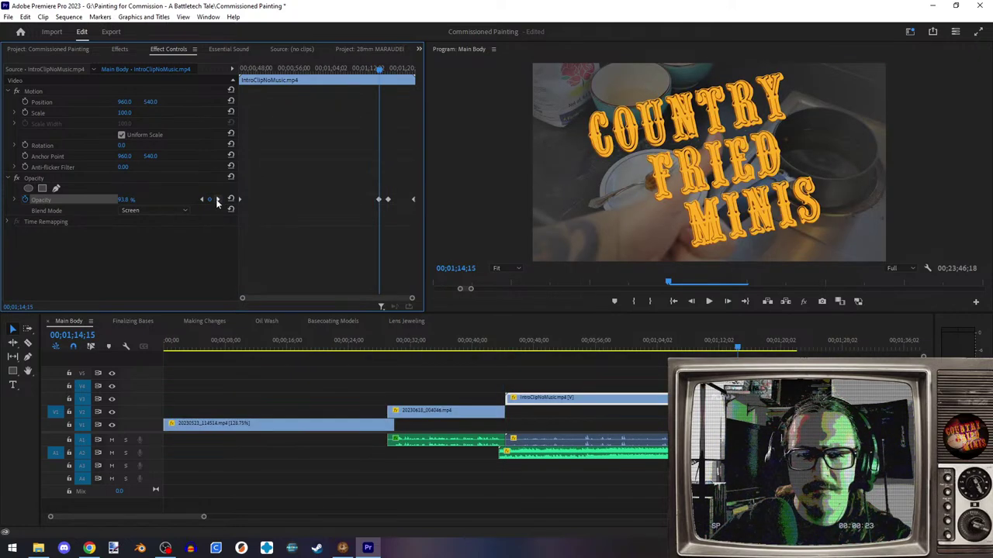
click(202, 199)
click(218, 199)
click(125, 198)
text(100)
key(Return)
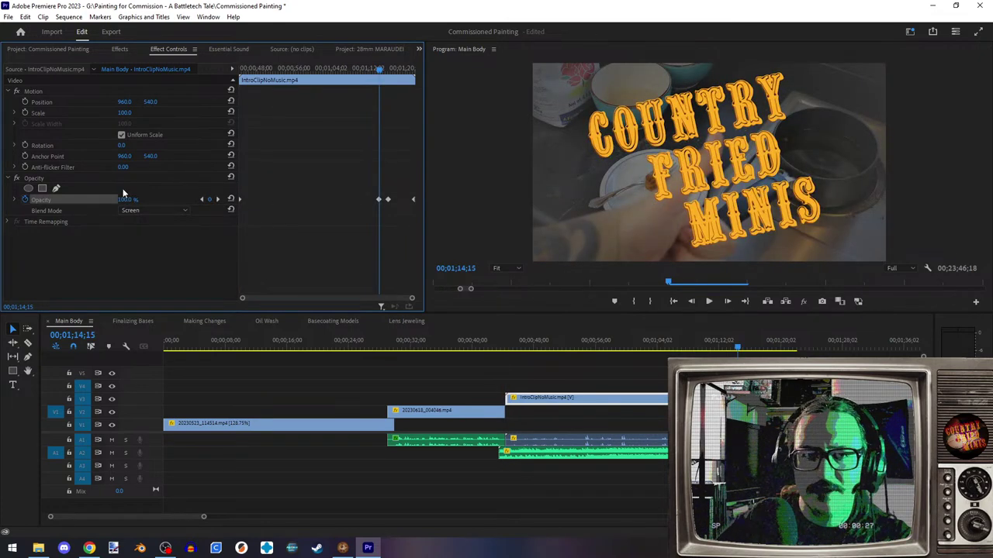
- Set the intro clip's opacity to 0% at the 00;01;16;15 keyframe
click(218, 199)
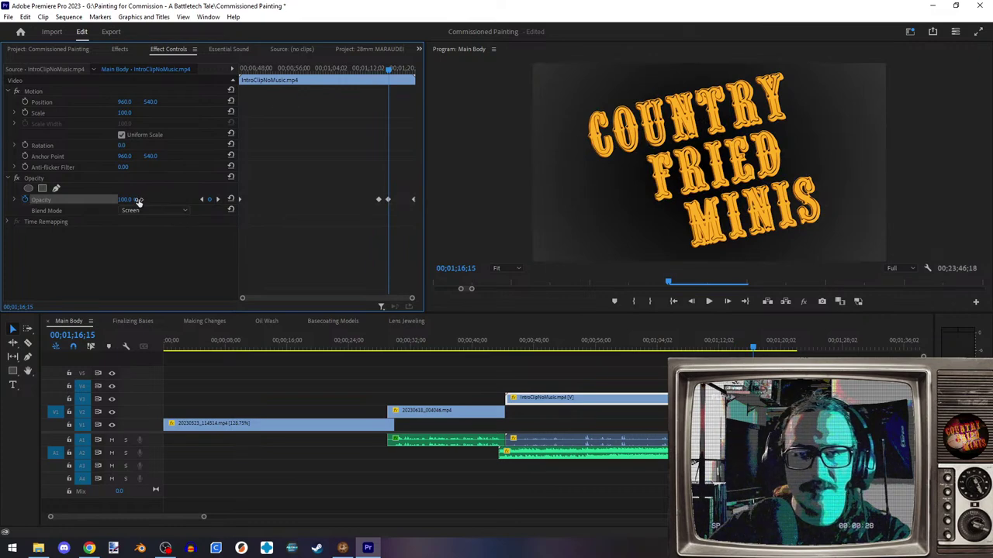
click(132, 199)
text(0)
key(Return)
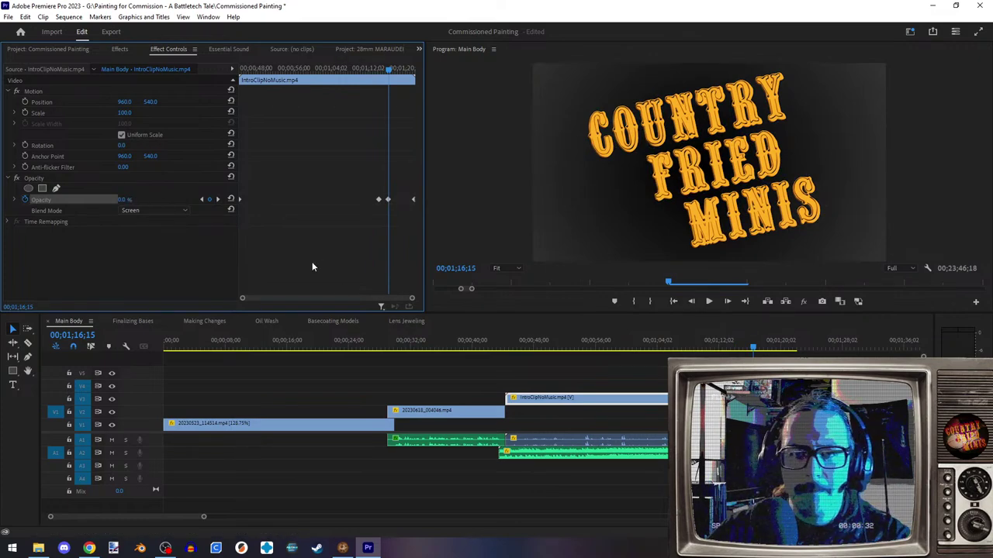
- Remove the intro clip's end opacity keyframe at 00;01;22;05, check the fade-out, and return to its keyframe at 00;01;16;15
click(219, 200)
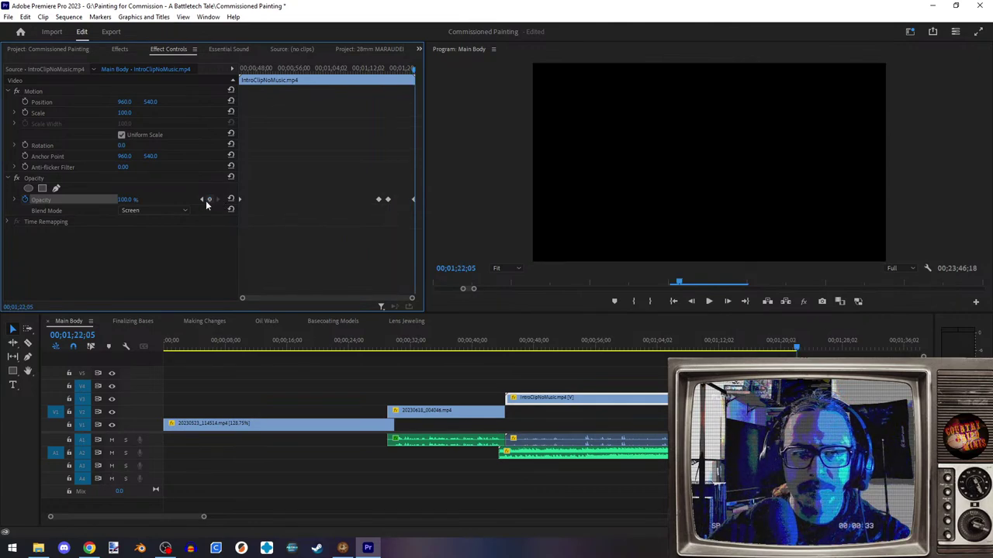
click(201, 200)
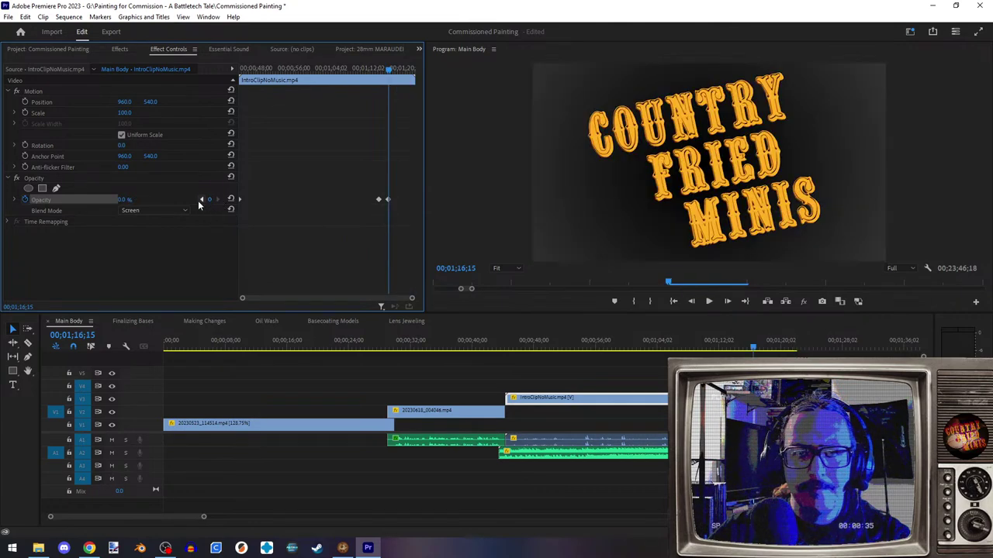
drag(756, 351, 746, 350)
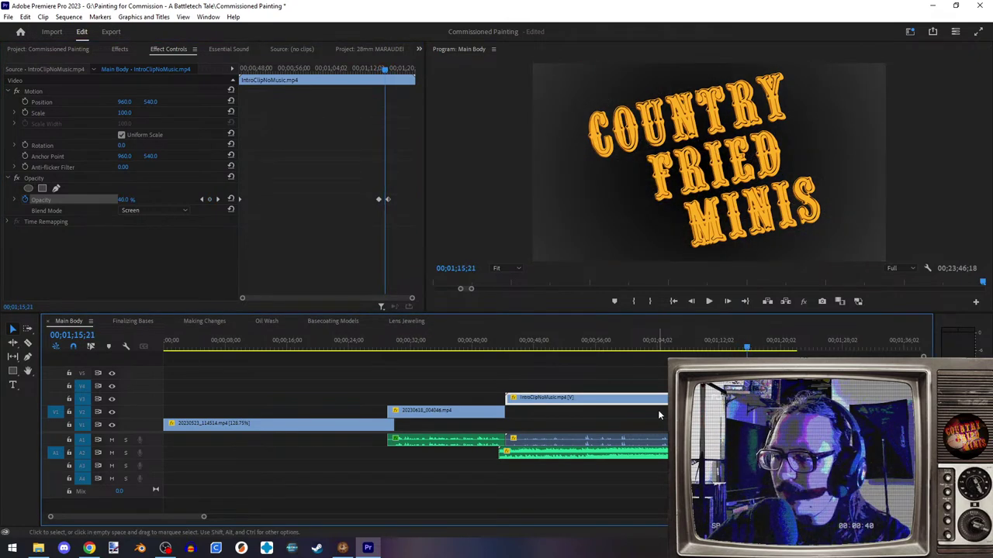
click(217, 199)
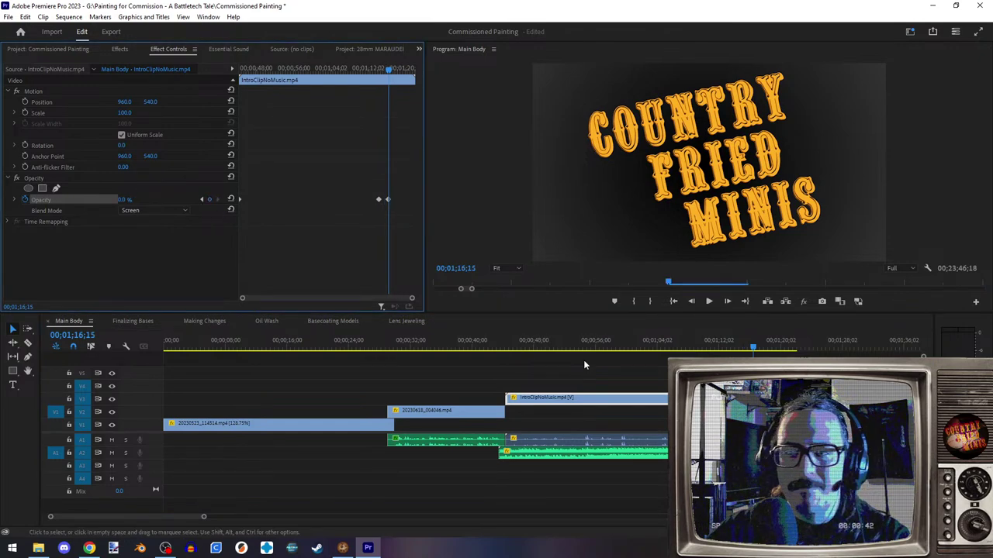
- Move Prepping Models and all clips after it earlier to 00;01;16;15, leaving the opening, intro and intro music clips out of the selection
scroll(658, 449, down, 5)
scroll(634, 443, down, 6)
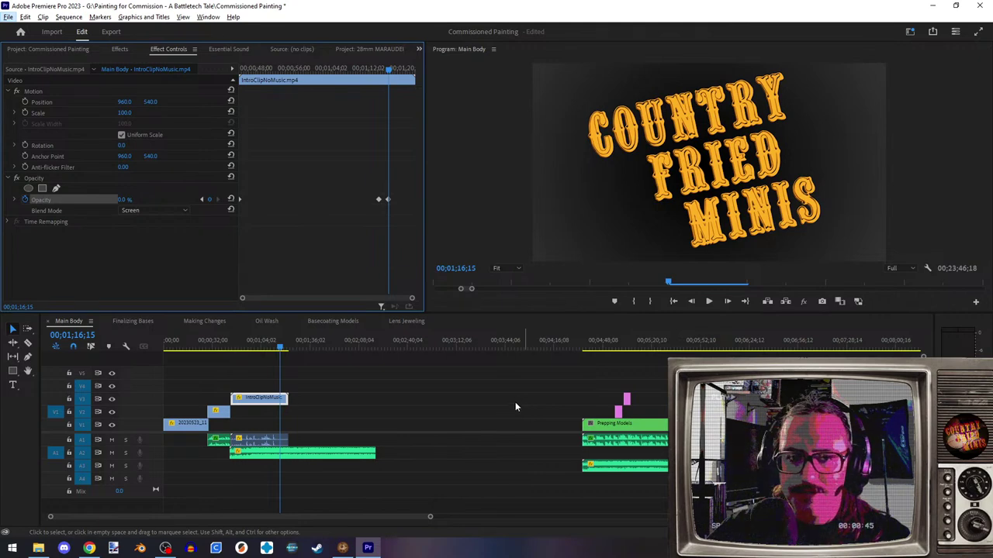
click(467, 401)
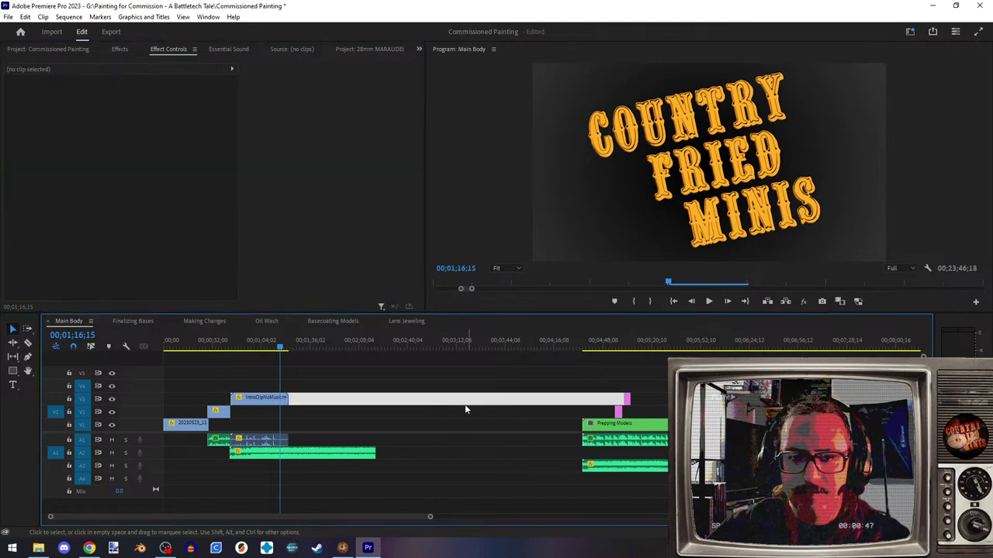
click(263, 399)
shift+click(215, 413)
shift+click(239, 439)
shift+click(220, 442)
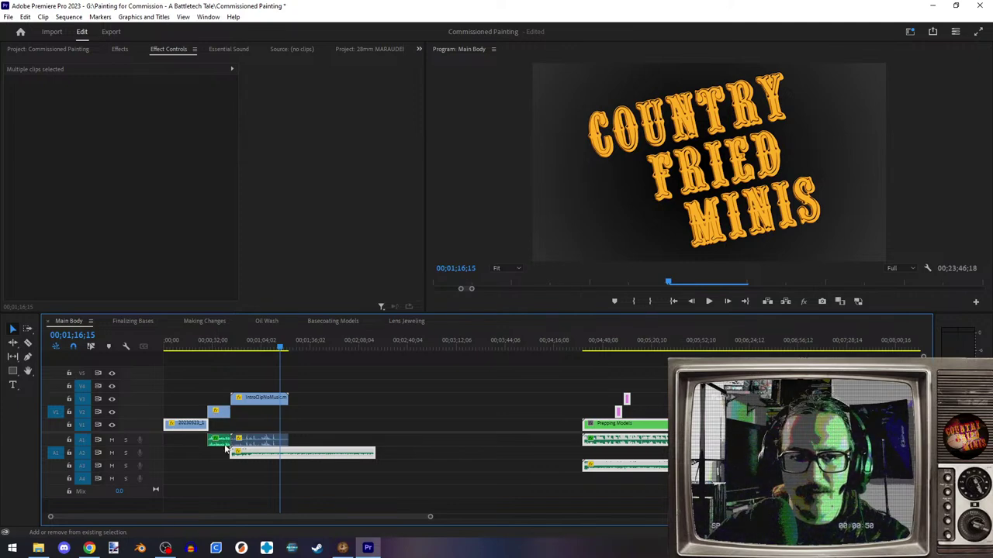
shift+click(247, 455)
shift+click(174, 423)
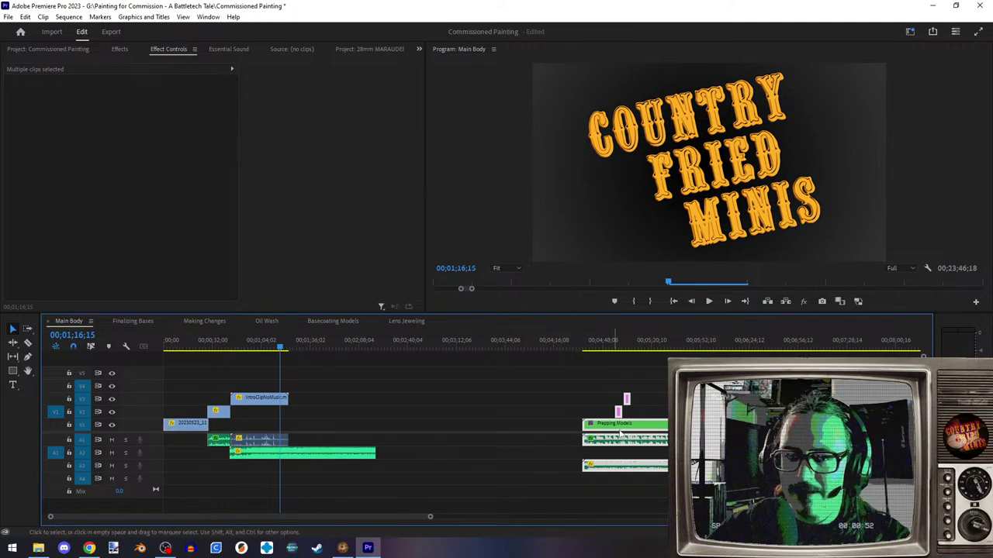
drag(643, 429, 335, 431)
- Start opacity keyframing on the Prepping Models clip at its first frame, 00;01;16;19
alt+scroll(324, 455, up, 5)
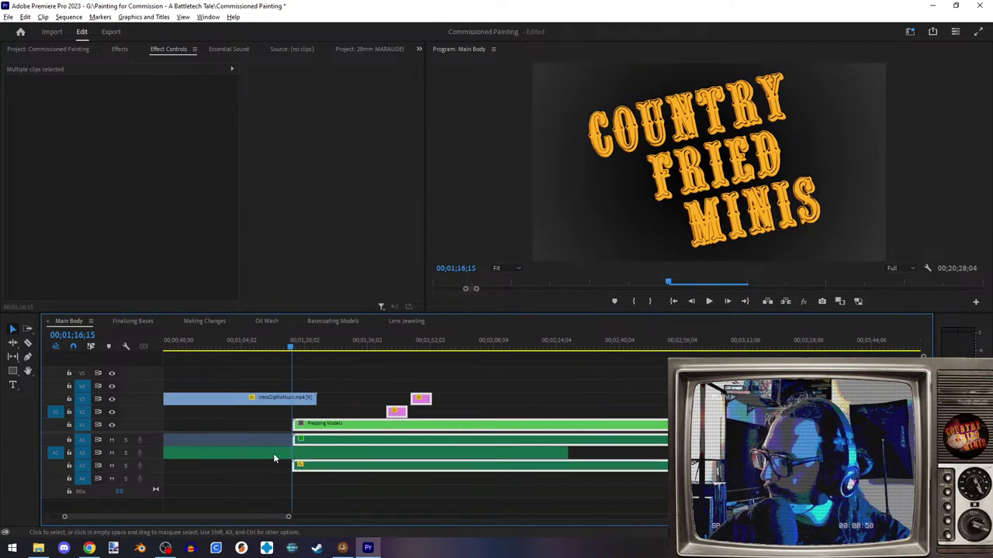
scroll(324, 455, up, 2)
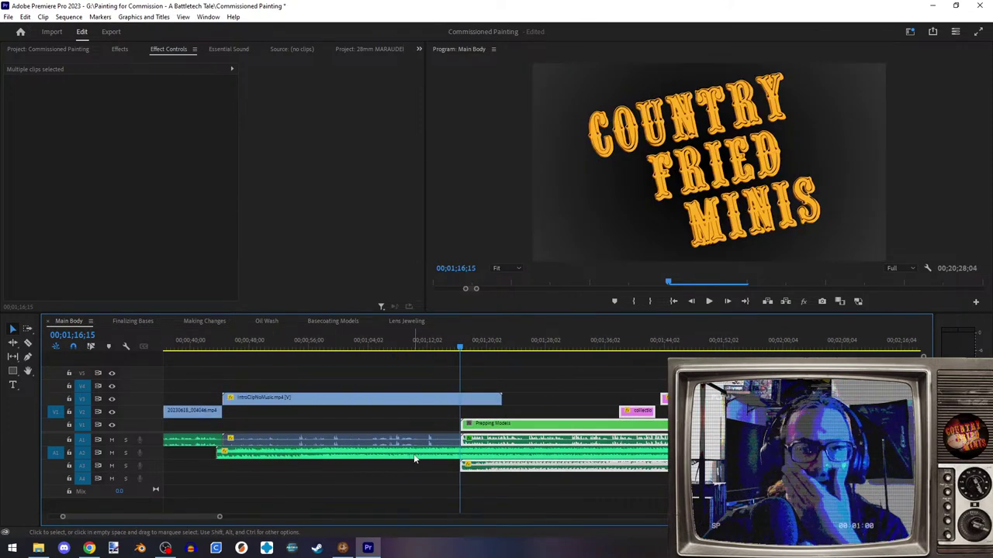
alt+scroll(449, 475, up, 8)
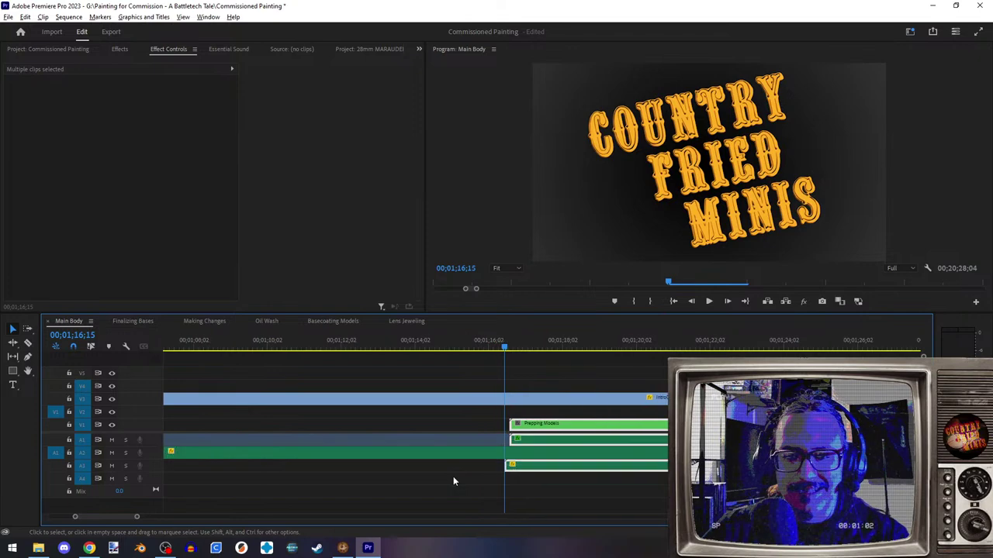
alt+scroll(555, 468, up, 1)
click(558, 453)
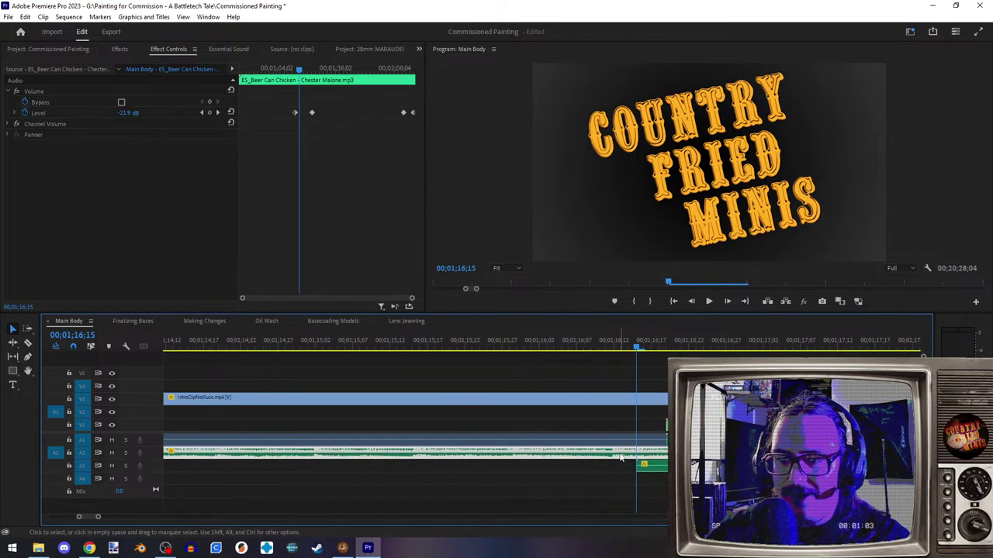
drag(636, 349, 703, 348)
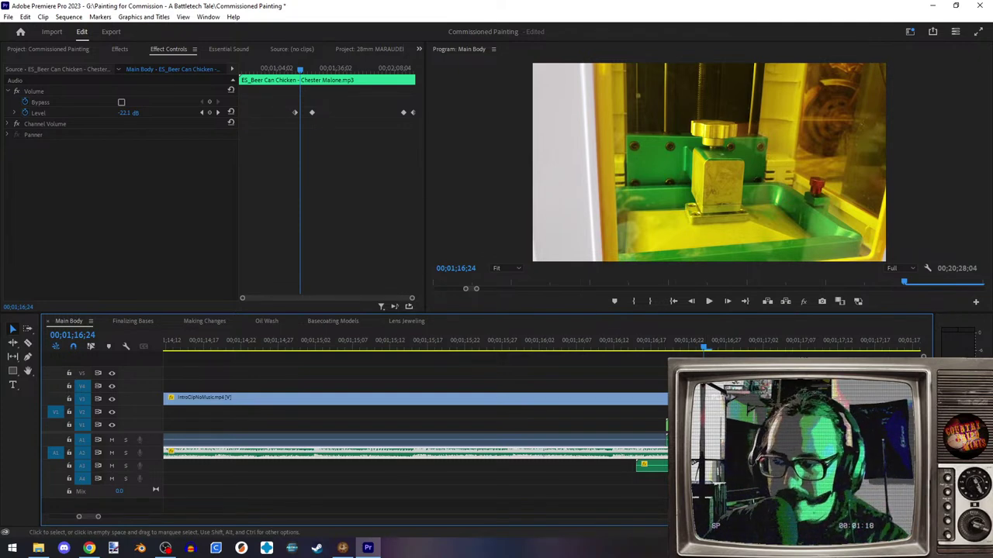
mouse_move(686, 346)
mouse_down()
mouse_move(658, 347)
mouse_move(711, 348)
mouse_move(674, 347)
mouse_up()
click(64, 402)
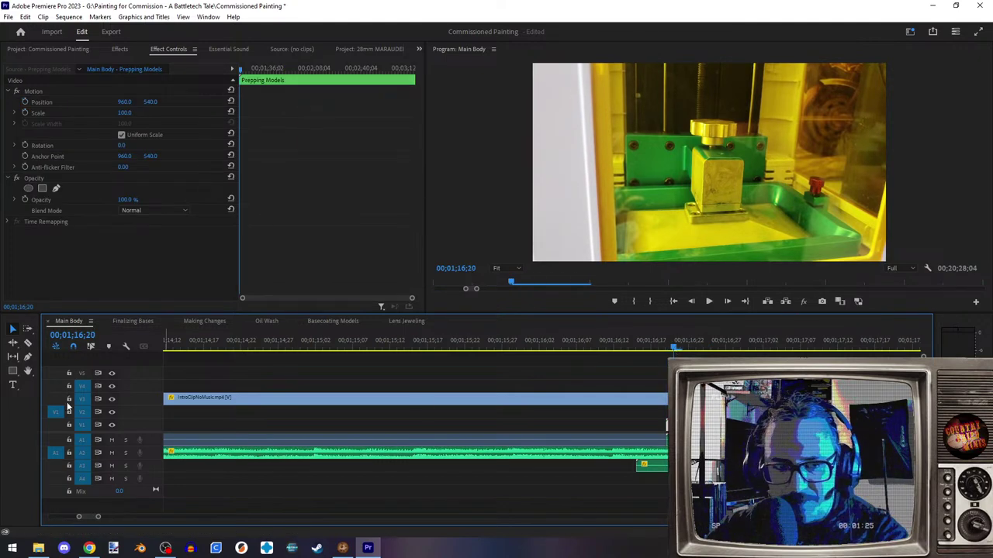
key(Left)
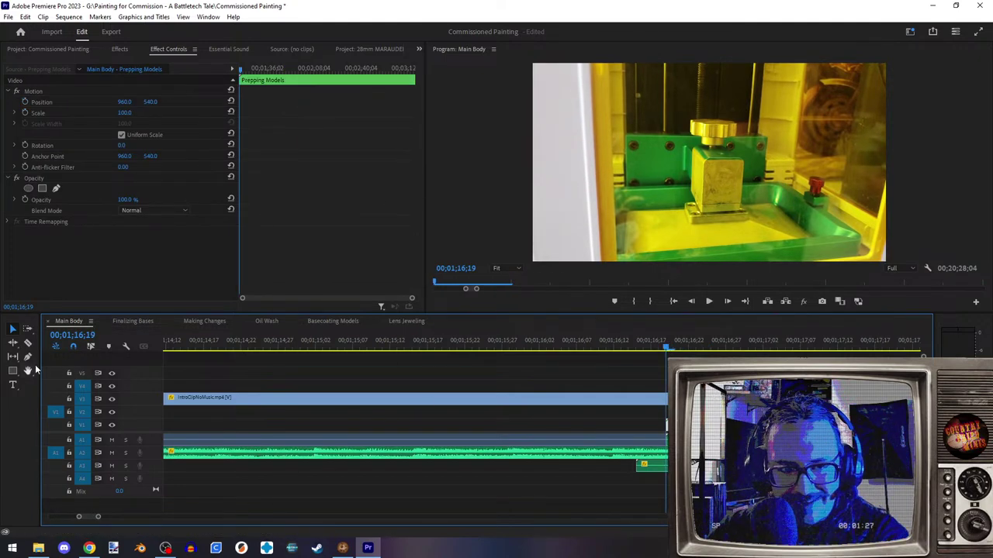
click(25, 199)
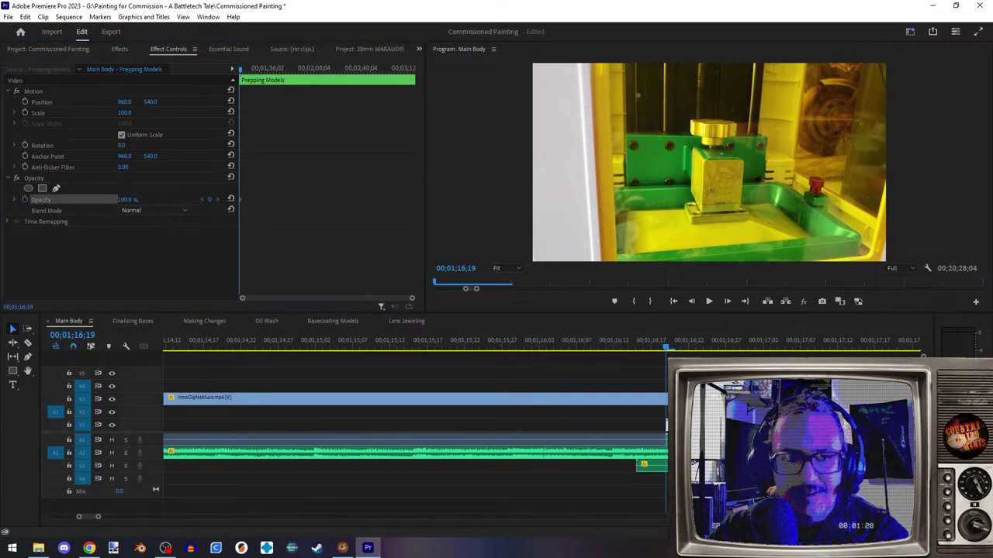
- Add a second opacity keyframe to Prepping Models one second further on, at 00;01;17;19
click(91, 335)
click(83, 335)
key(BackSpace)
text(7)
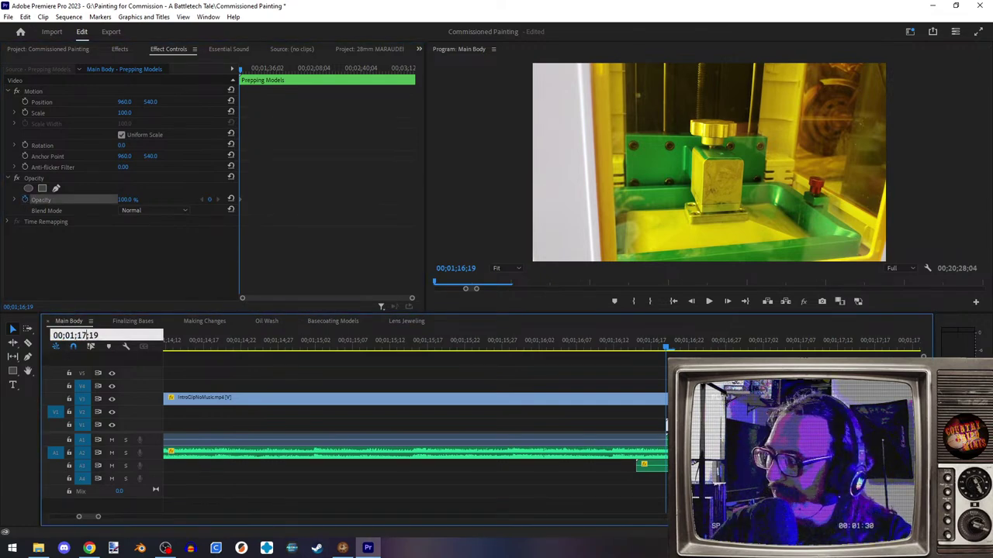
key(Return)
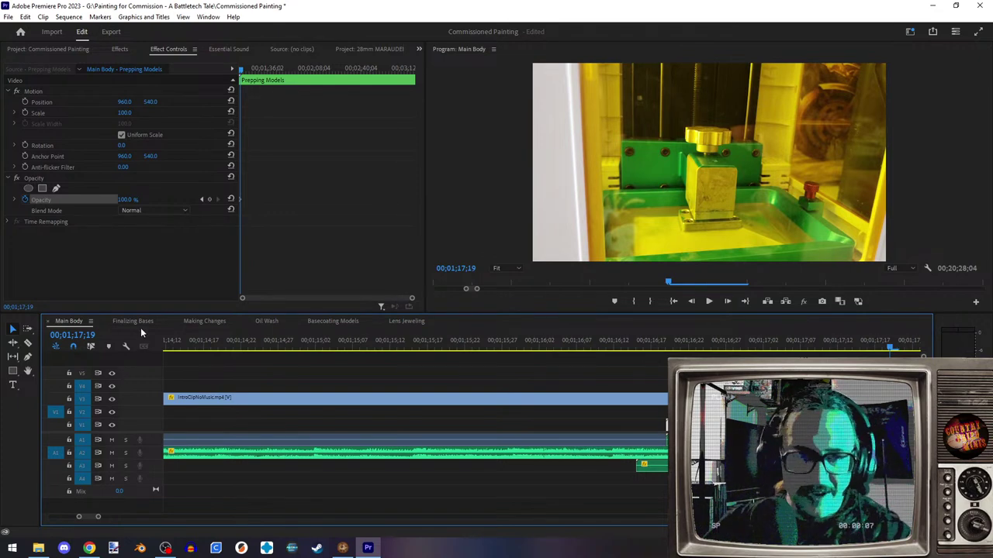
- Set the opacity of Prepping Models to 0% at its first keyframe, 00;01;16;19
click(202, 200)
click(132, 200)
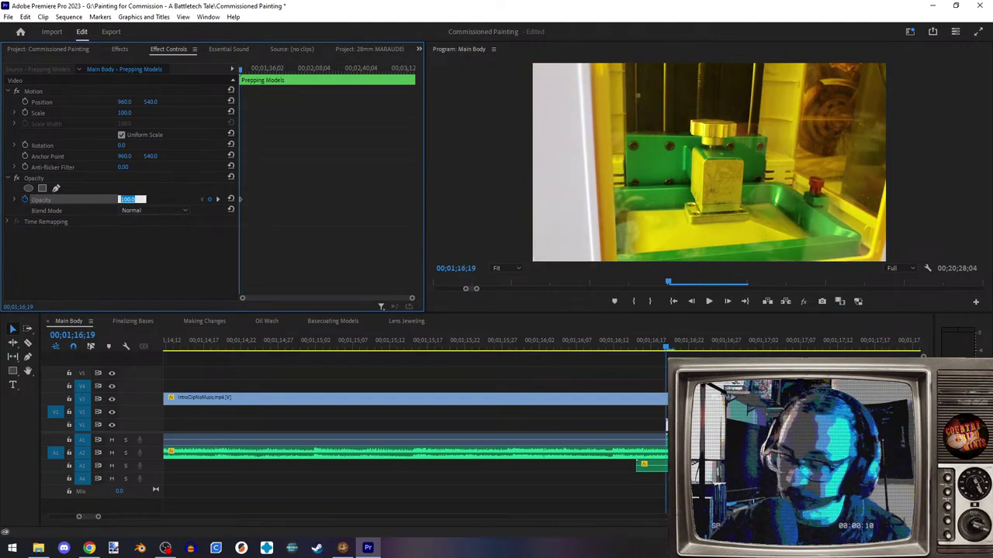
text(0)
key(Return)
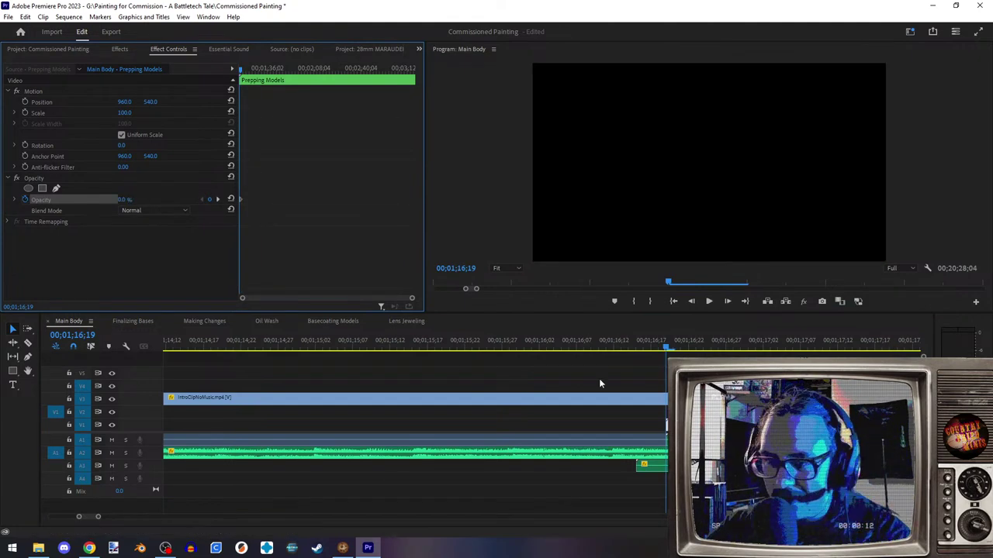
- Move the IntroClipNoMusic clip's final 0% opacity keyframe to 00;01;17;19, matching the end of the Prepping Models fade-in
click(669, 349)
mouse_move(669, 349)
mouse_down()
mouse_move(709, 349)
mouse_move(545, 349)
mouse_move(688, 349)
mouse_move(667, 349)
mouse_up()
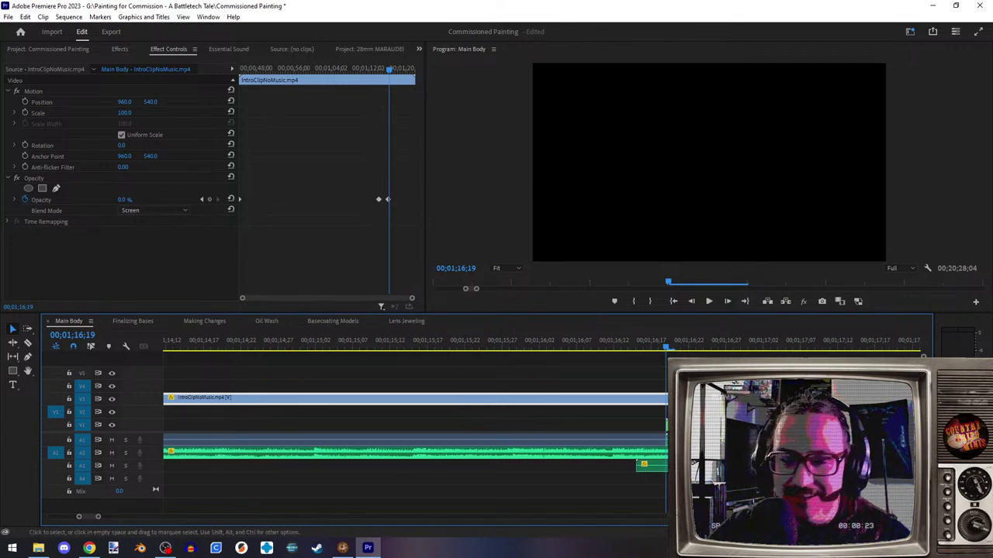
click(682, 425)
click(667, 439)
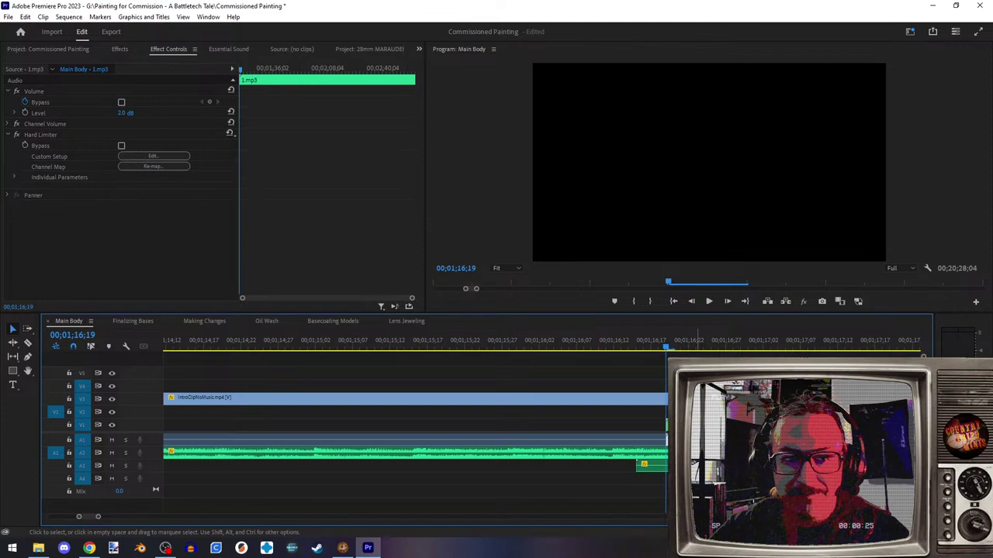
click(666, 425)
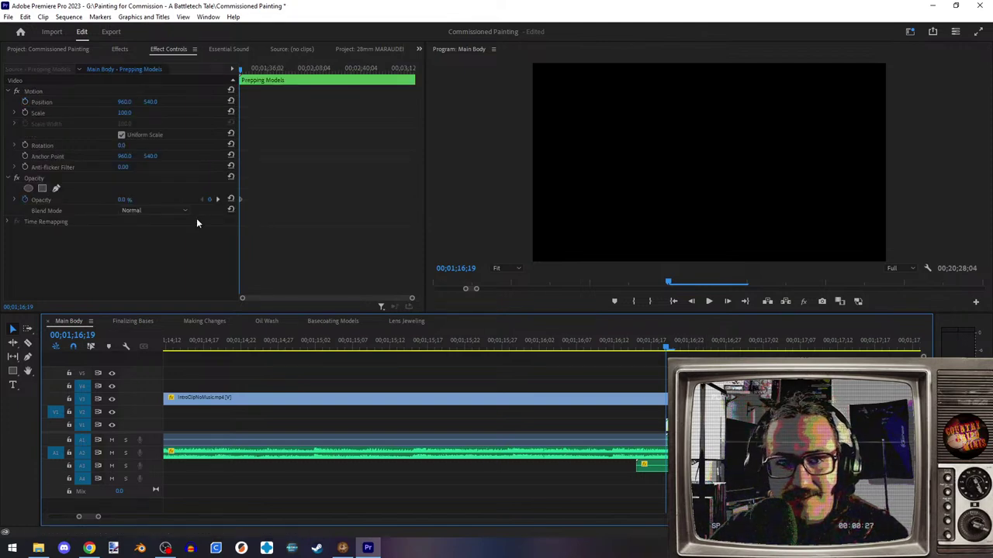
click(218, 199)
click(555, 397)
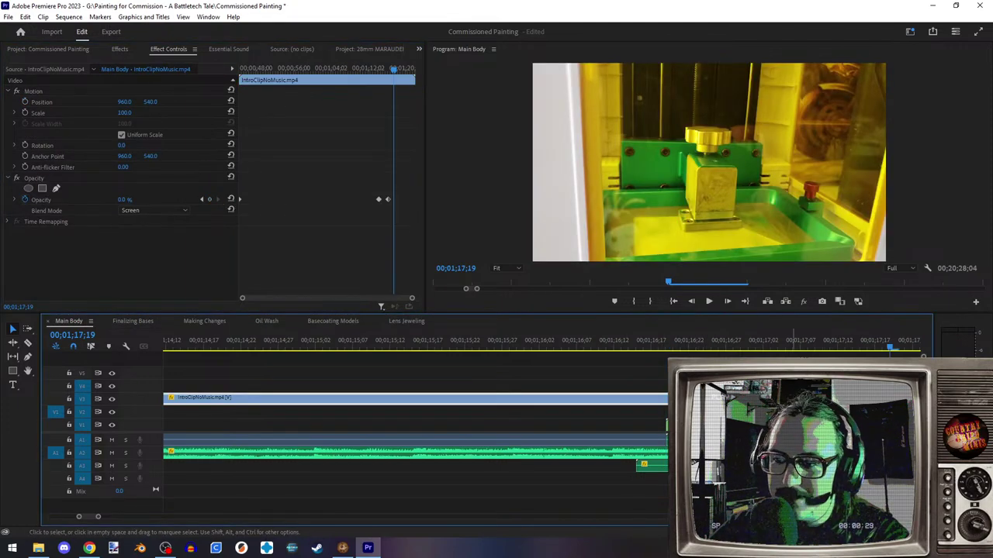
click(202, 200)
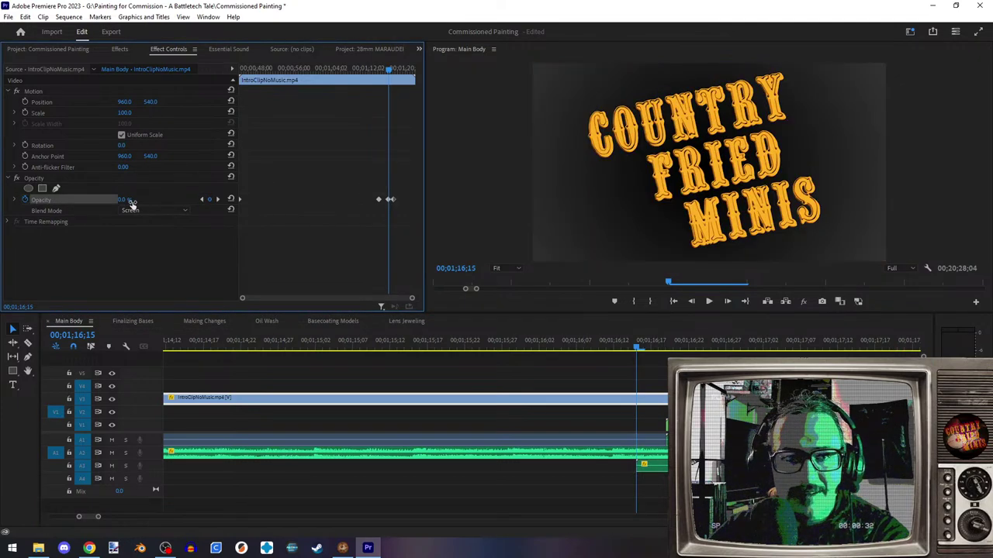
click(215, 201)
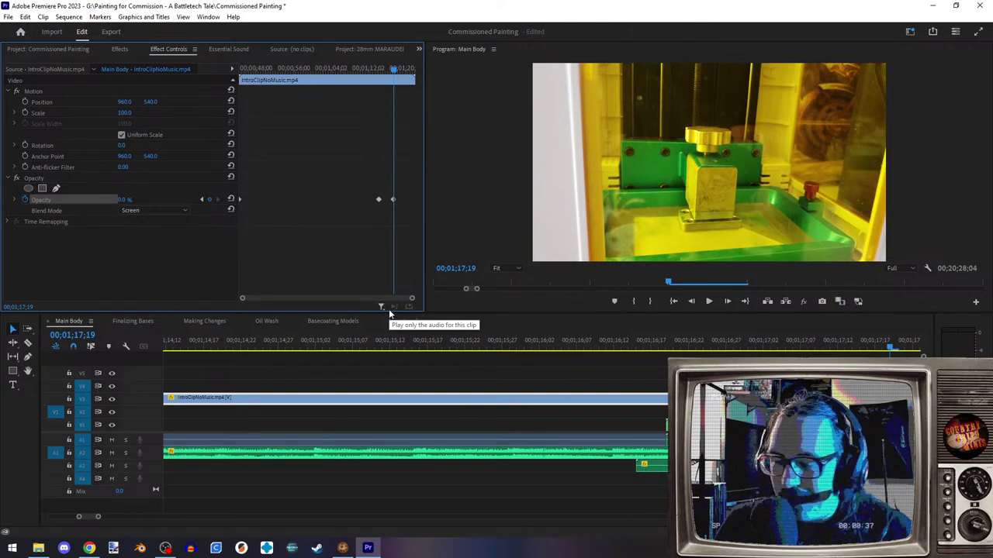
- Inspect the volume keyframes of the Beer Can Chicken intro music and the Backwoods Burner track around the intro's end
click(630, 341)
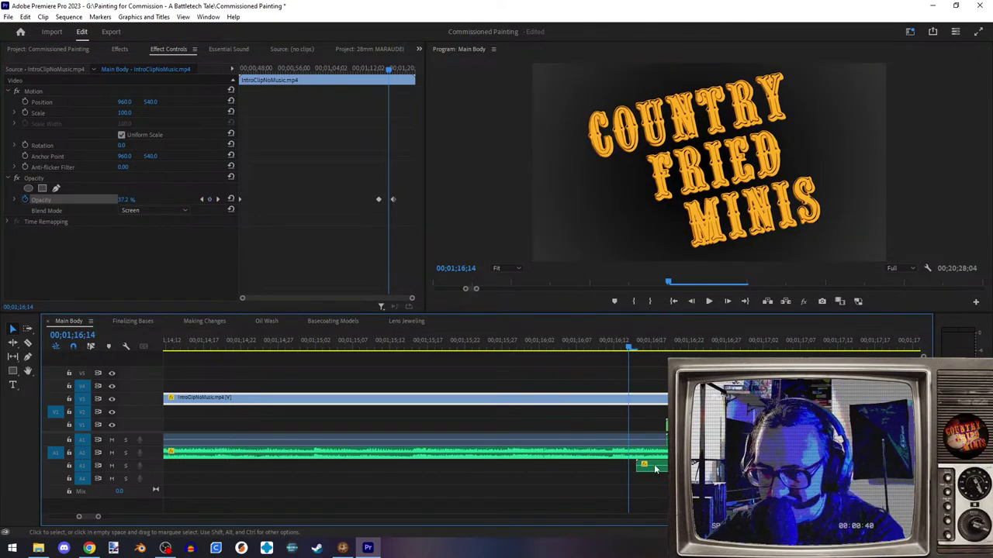
scroll(656, 468, down, 6)
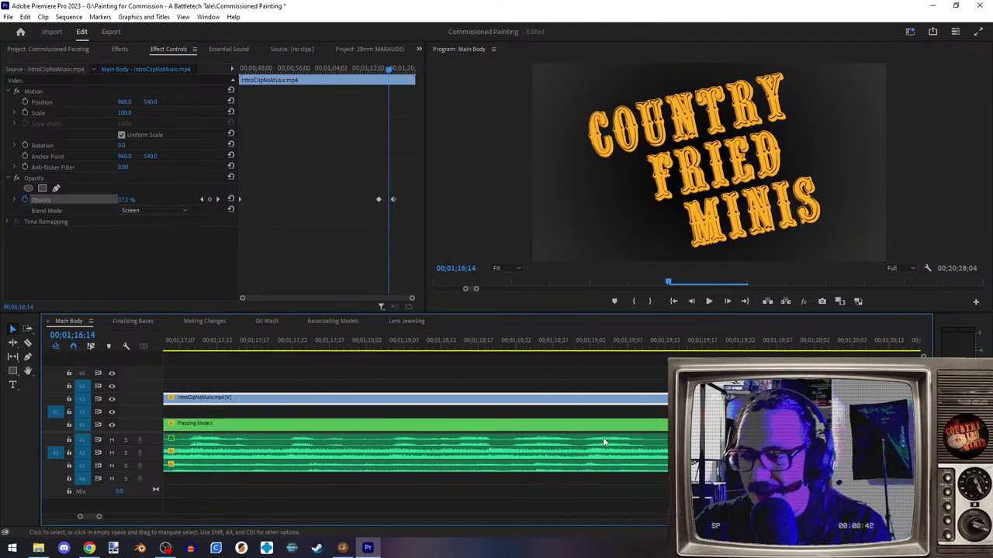
key(minus)
key(minus)
key(minus)
alt+scroll(521, 427, down, 8)
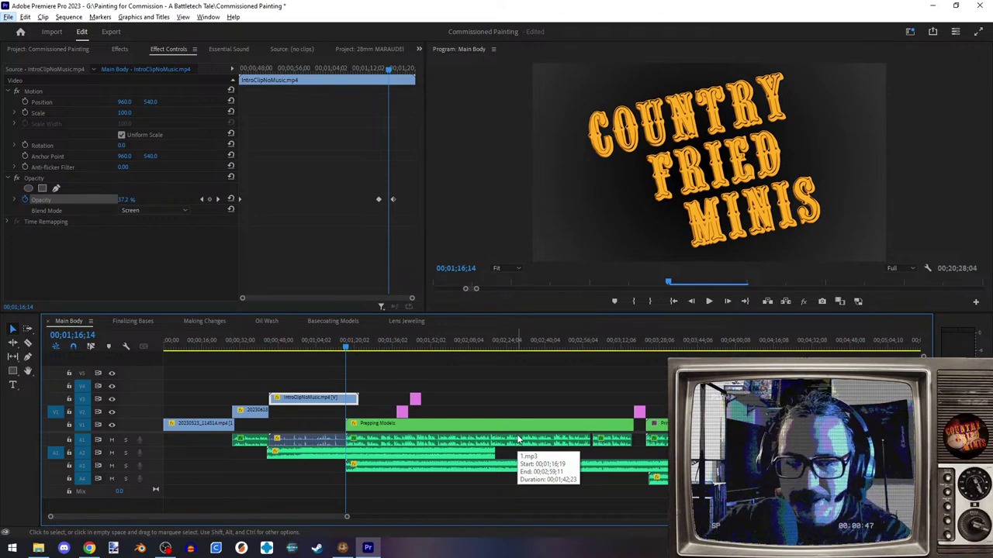
alt+scroll(309, 468, up, 3)
alt+scroll(323, 463, up, 6)
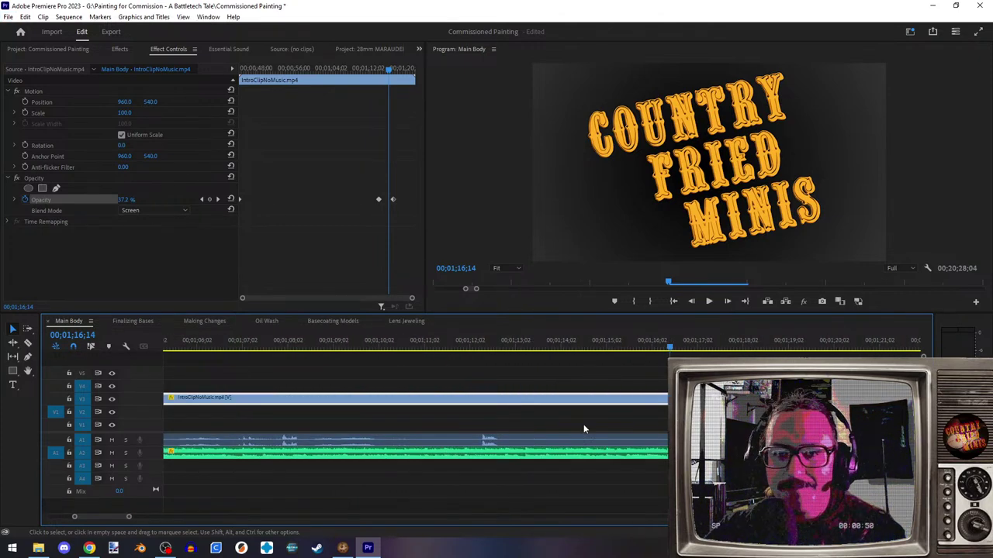
alt+scroll(631, 462, up, 2)
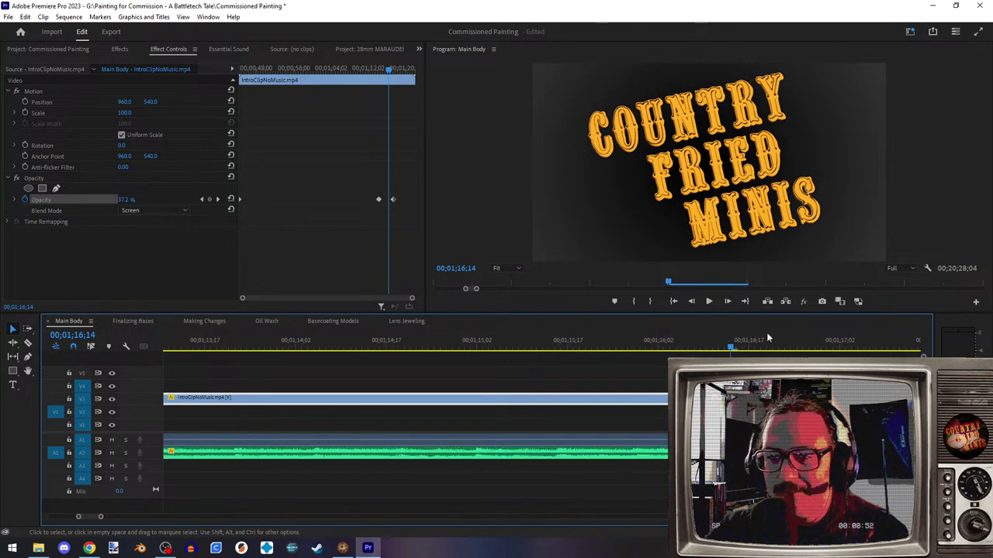
click(435, 452)
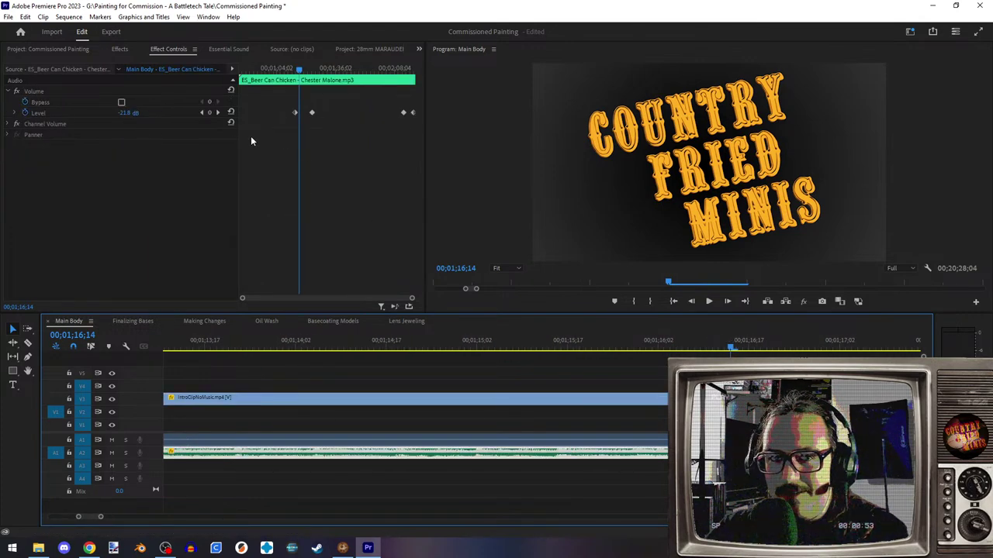
click(218, 113)
click(202, 113)
scroll(615, 444, down, 5)
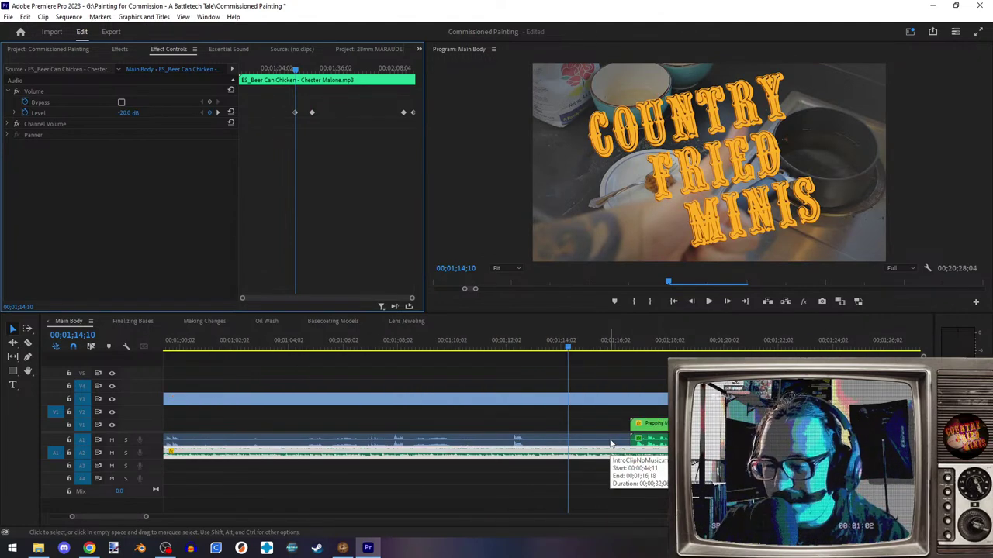
click(590, 451)
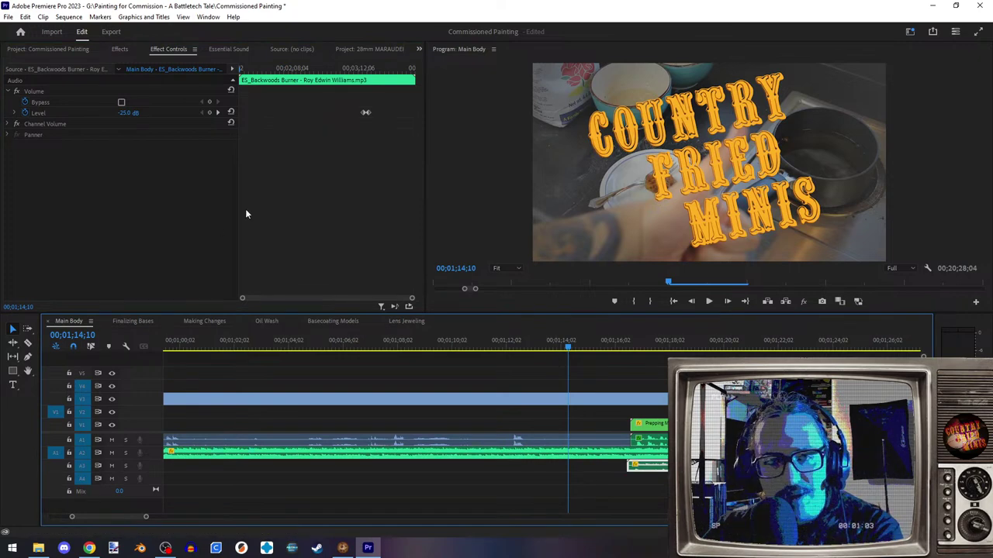
- Add a volume level keyframe to the Beer Can Chicken intro music at 00;01;16;24
drag(574, 352, 636, 355)
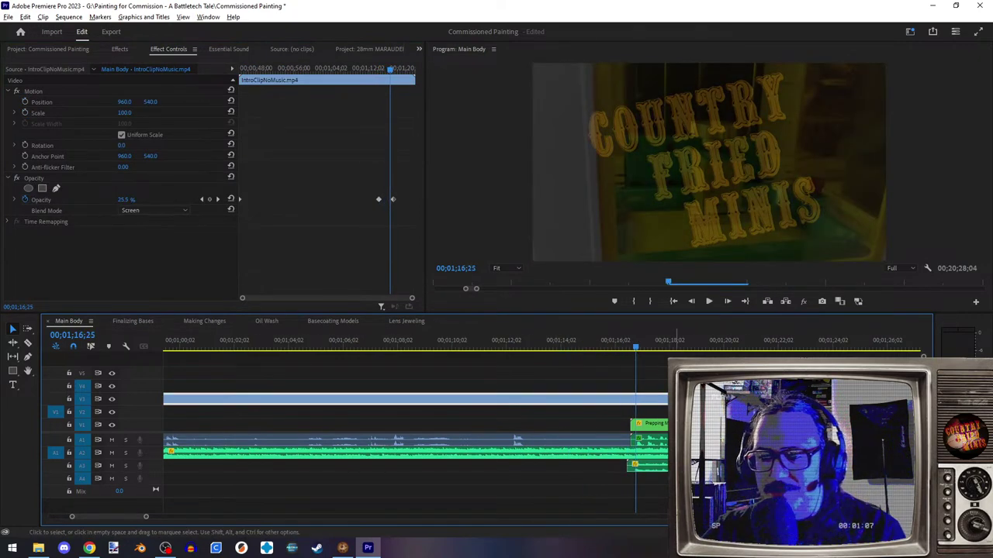
key(equal)
key(equal)
key(equal)
key(equal)
key(equal)
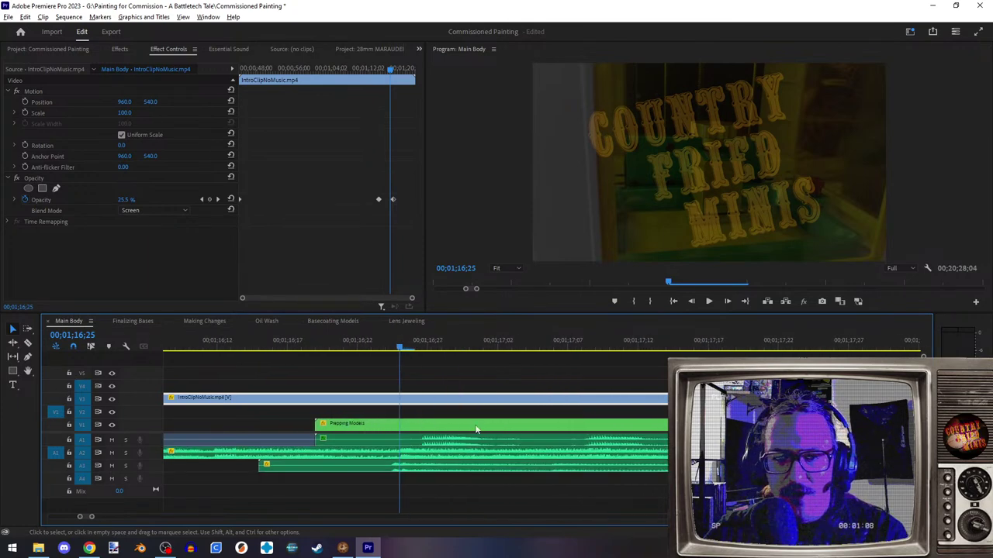
click(385, 350)
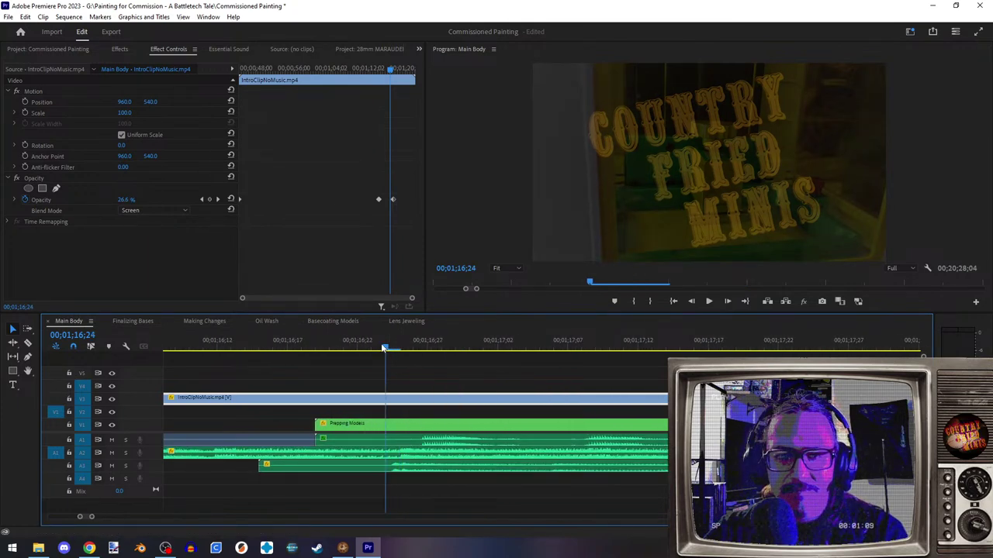
click(403, 458)
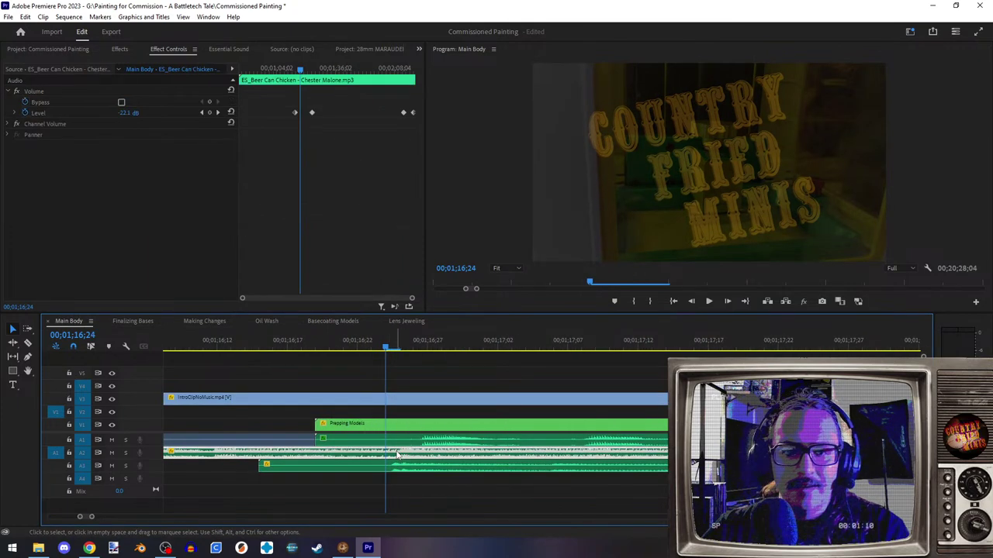
click(210, 113)
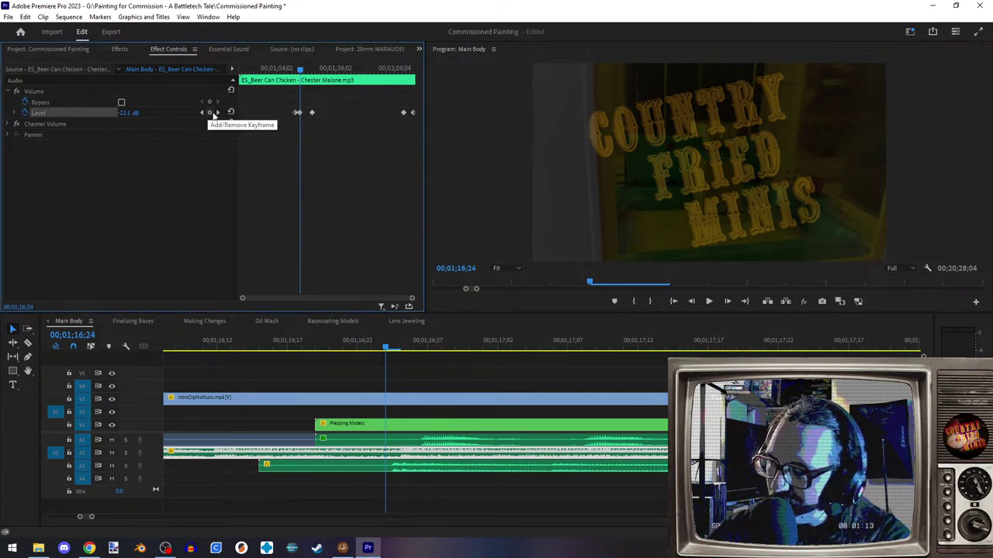
- Remove the intro music's volume level keyframes from 00;01;23;24 through the clip's end
click(217, 112)
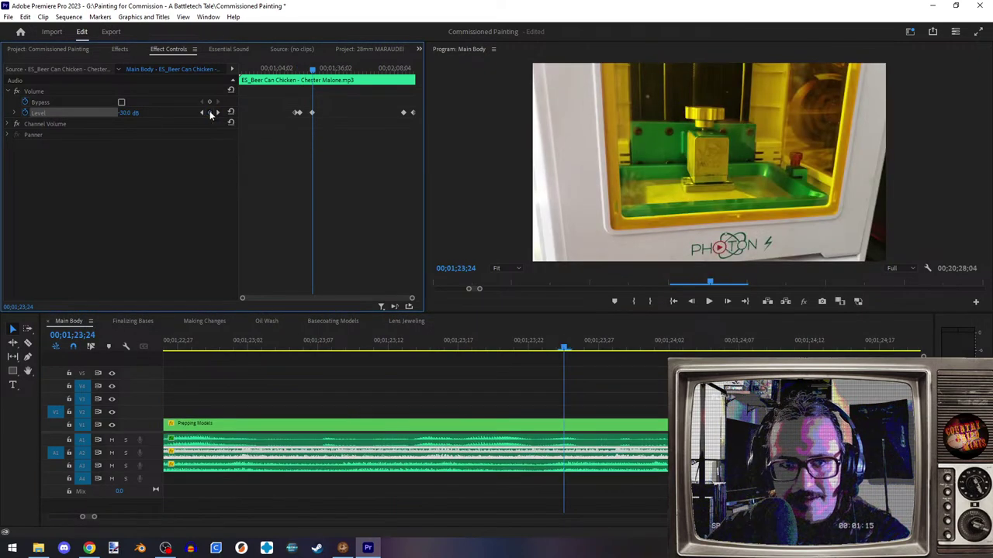
click(210, 113)
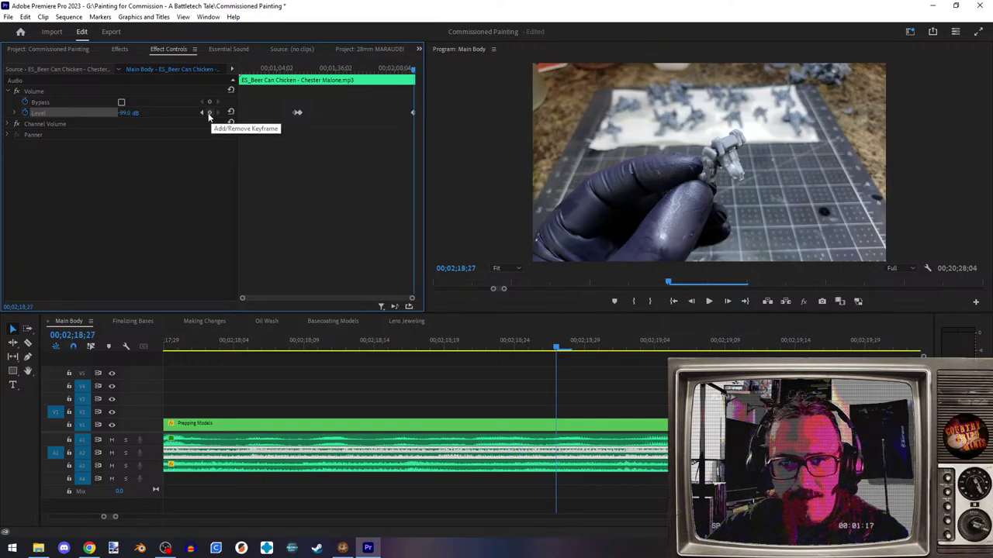
click(202, 114)
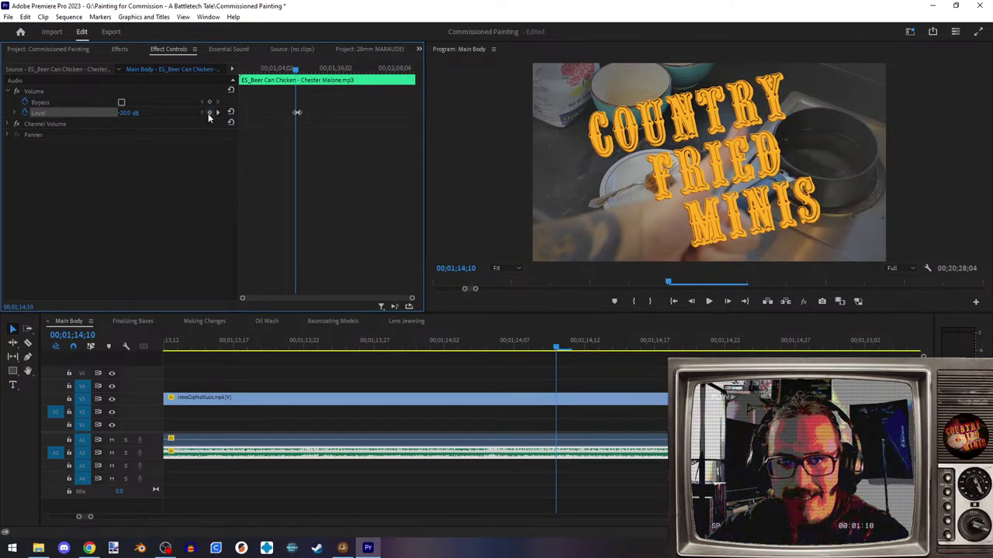
- Set the intro music's volume level to -100 dB at the 00;01;16;24 keyframe and save the project
key(minus)
key(minus)
key(minus)
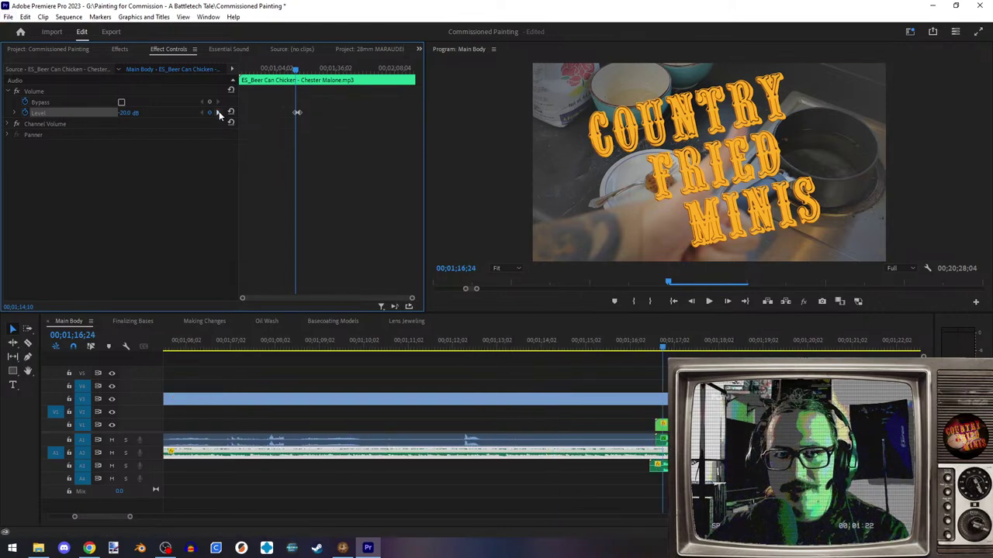
click(218, 113)
click(130, 112)
text(-100)
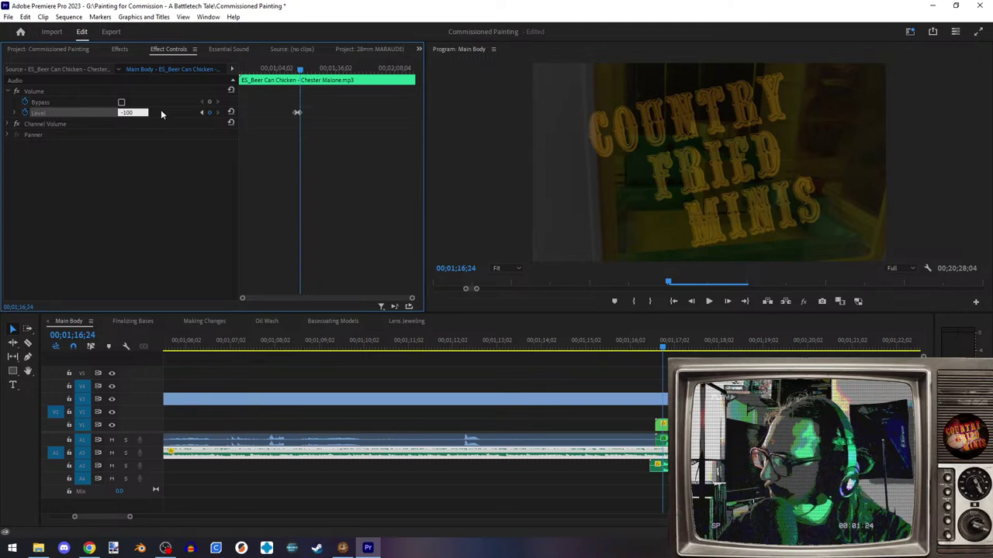
key(Return)
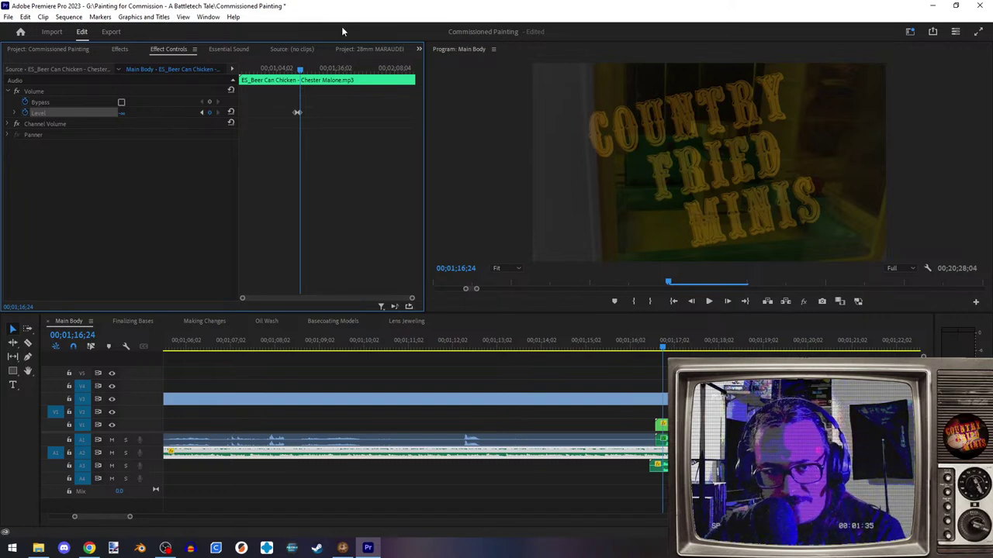
key(ctrl+s)
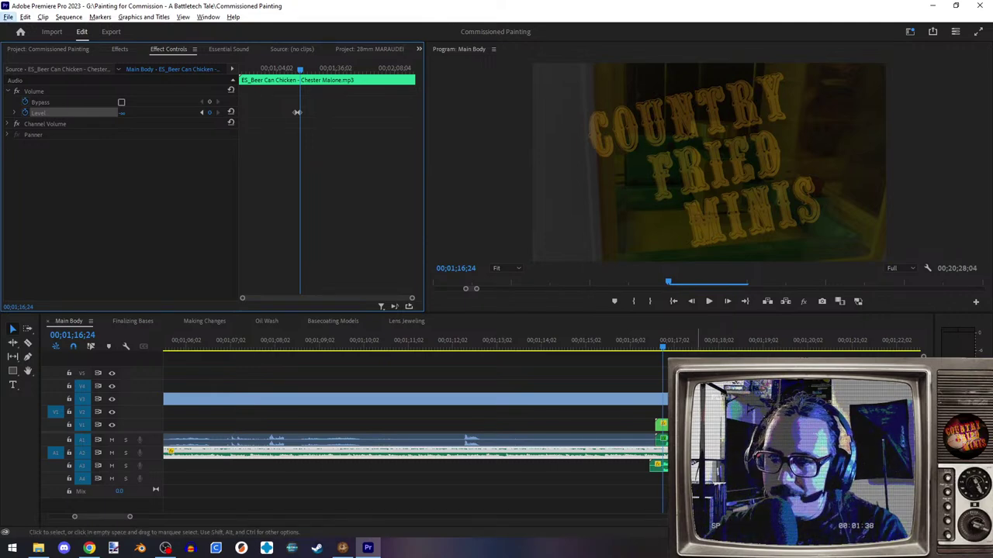
- Look over the Main Body sequence from the intro through Prepping Models and Priming Models, returning to the intro at 00;01;12;03
click(587, 381)
scroll(605, 387, down, 4)
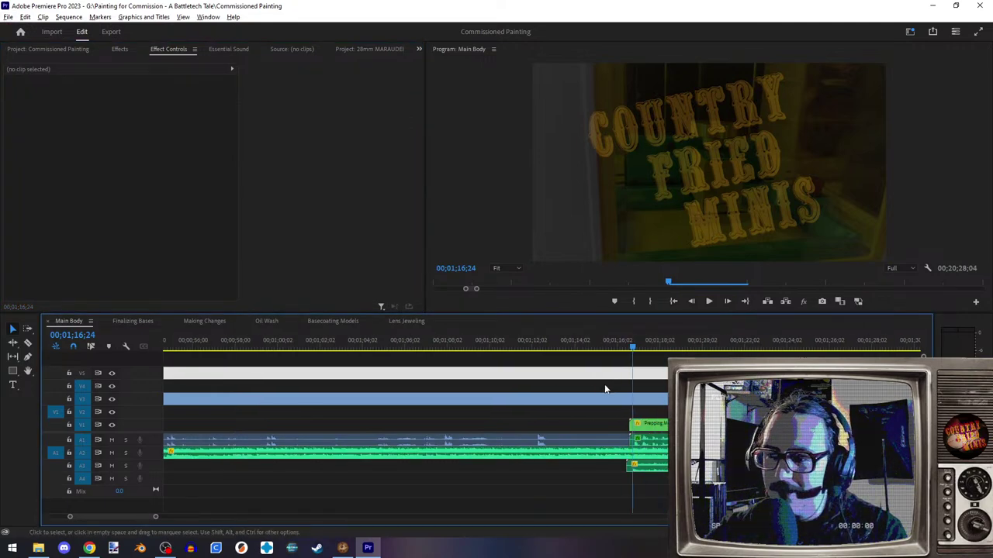
scroll(600, 396, down, 5)
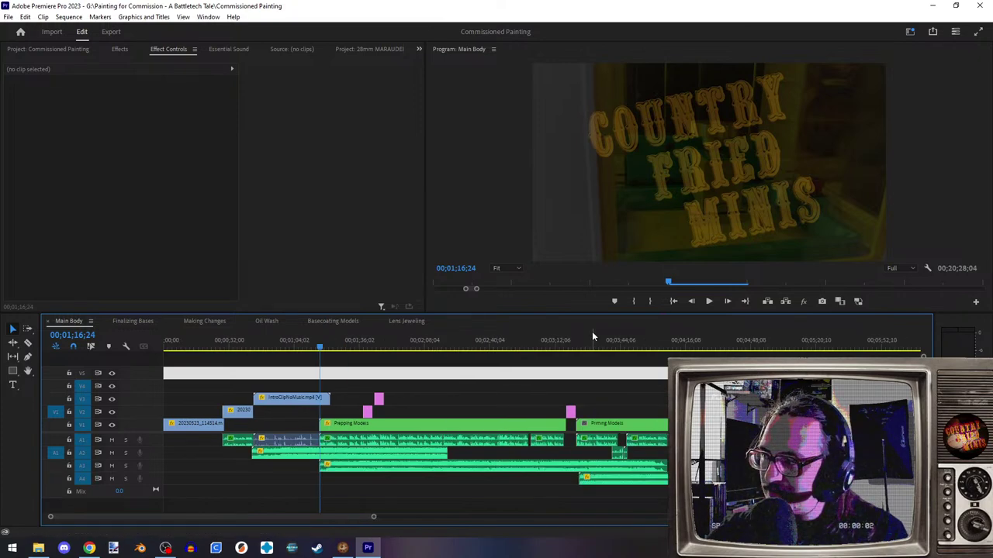
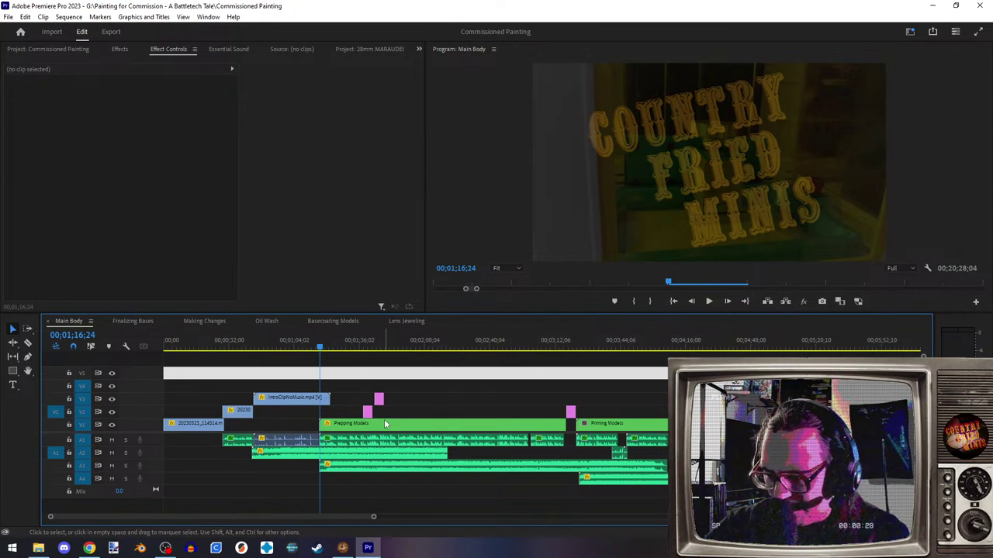
scroll(287, 351, down, 6)
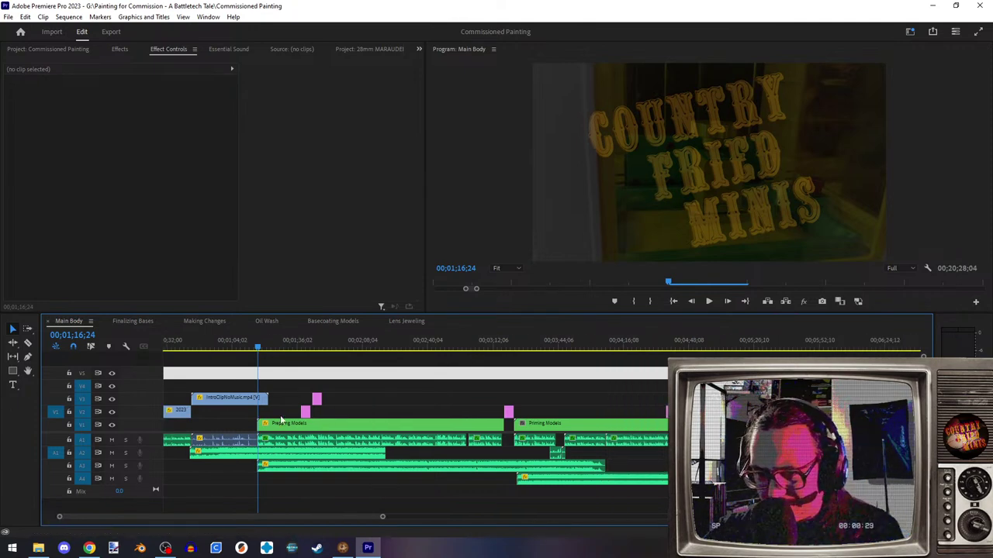
click(297, 349)
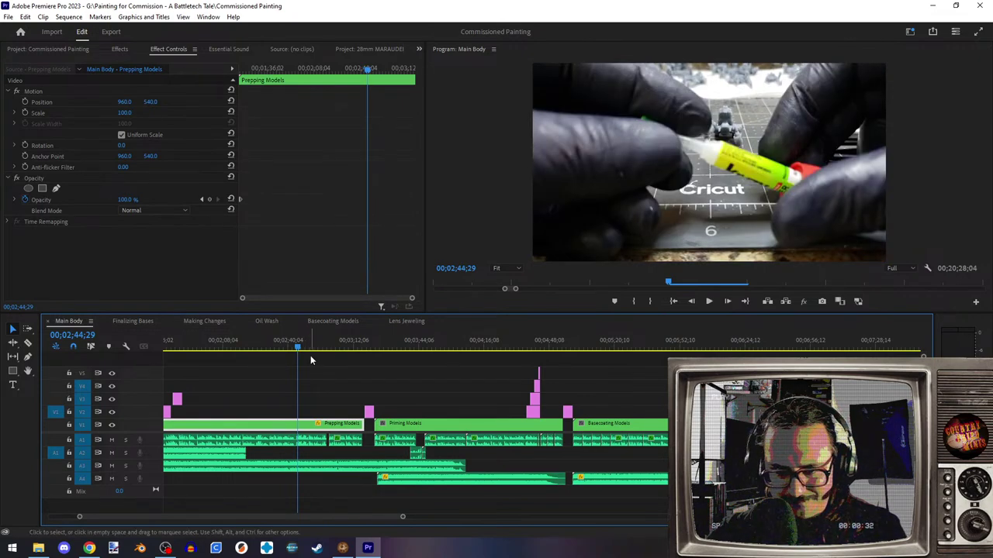
drag(298, 349, 320, 349)
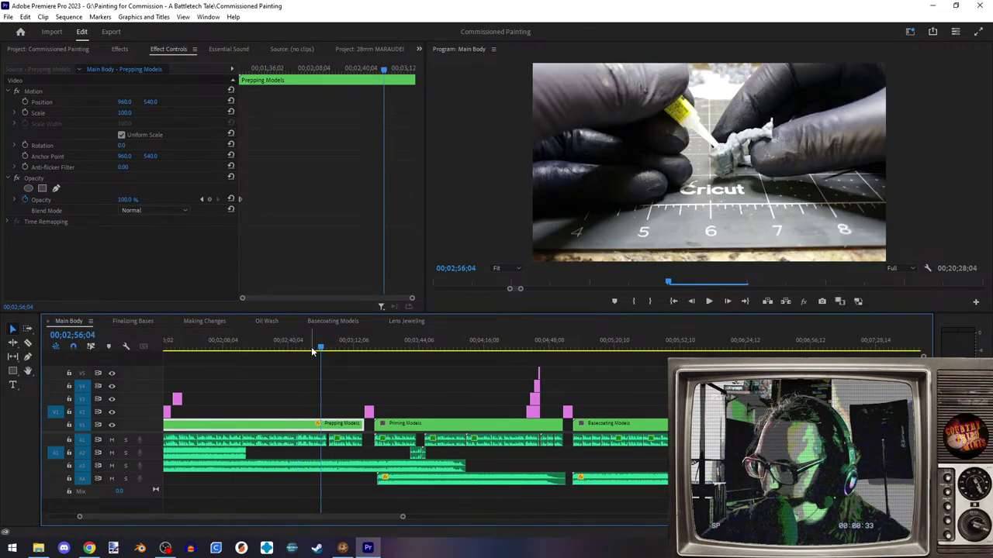
click(438, 349)
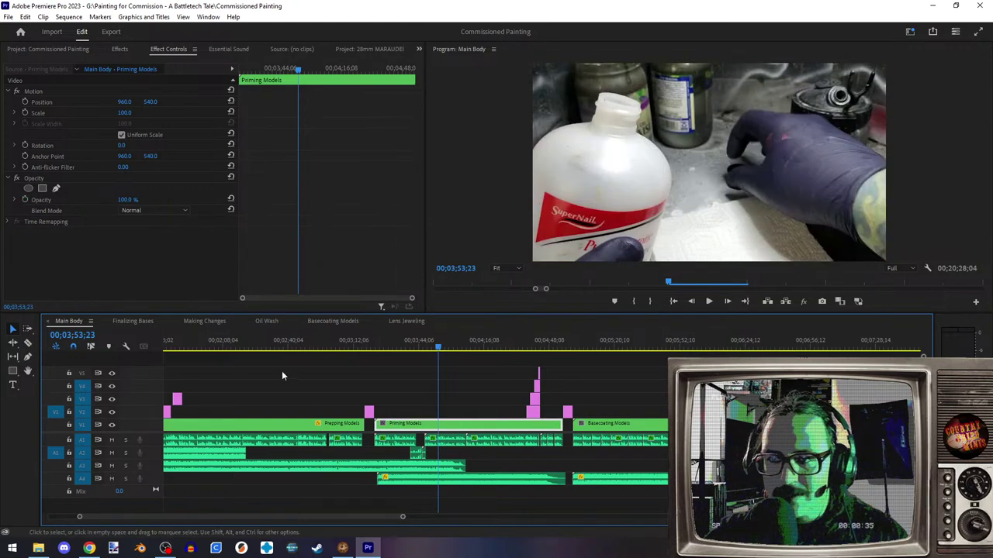
scroll(406, 420, up, 5)
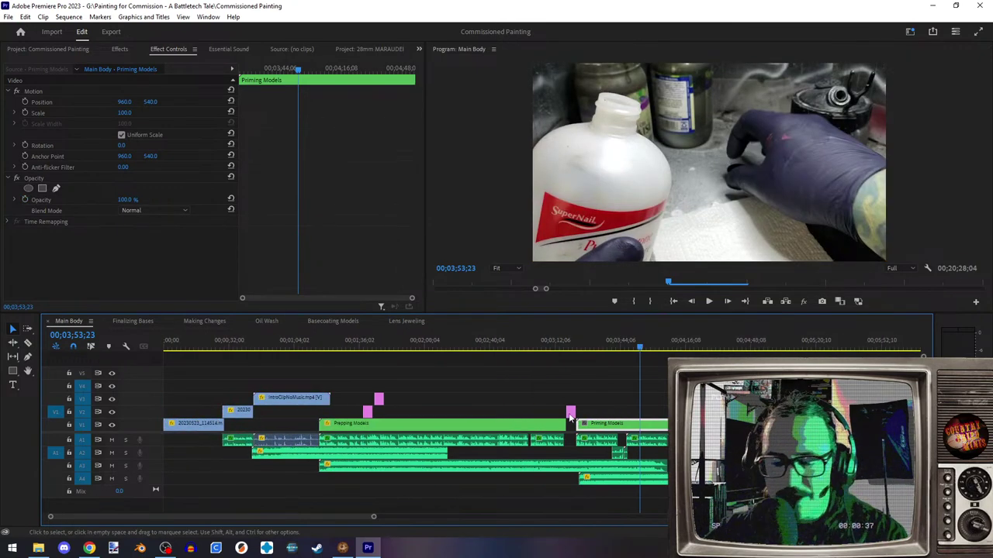
click(308, 348)
scroll(292, 462, up, 5)
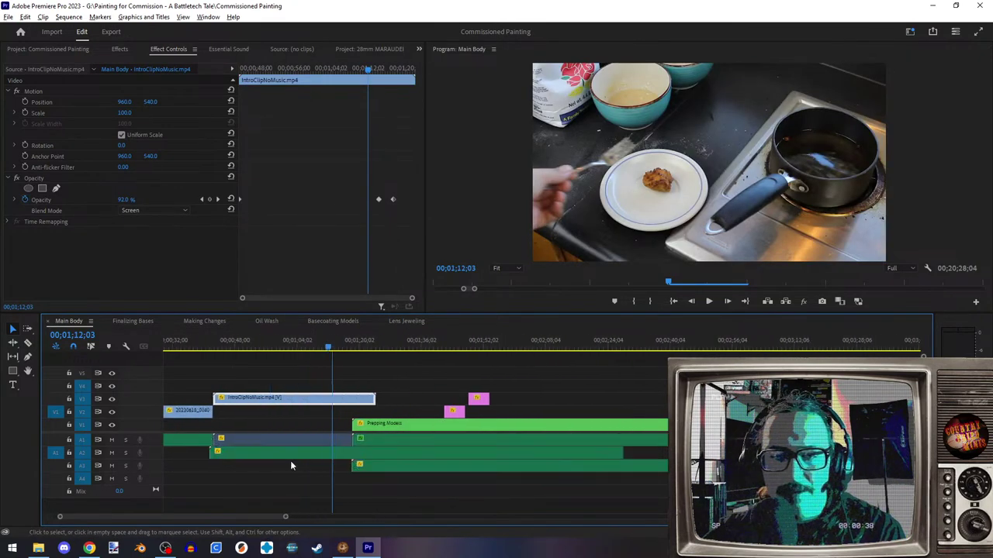
- Split the Beer Can Chicken intro music at 00;01;16;26 and delete the portion after the cut
scroll(291, 465, up, 2)
click(460, 455)
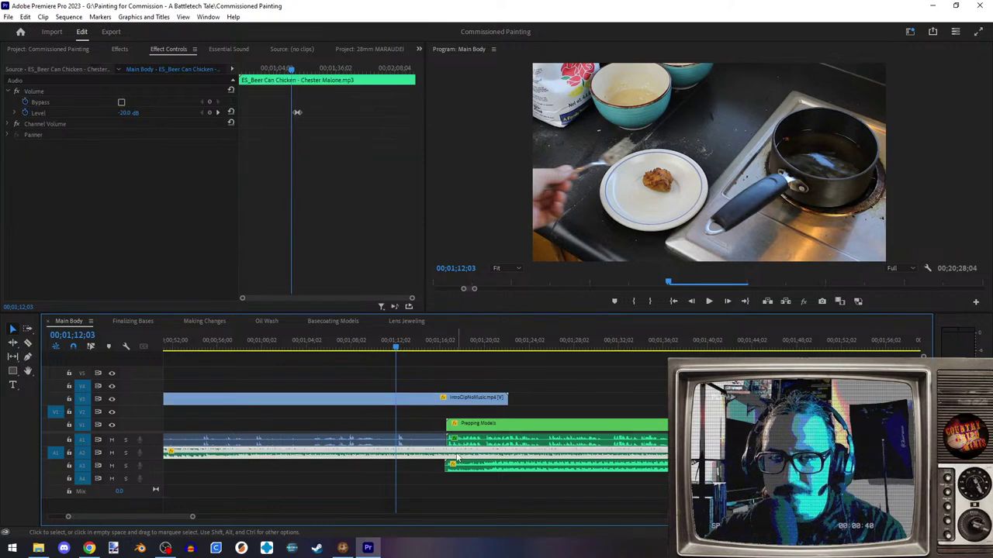
click(217, 112)
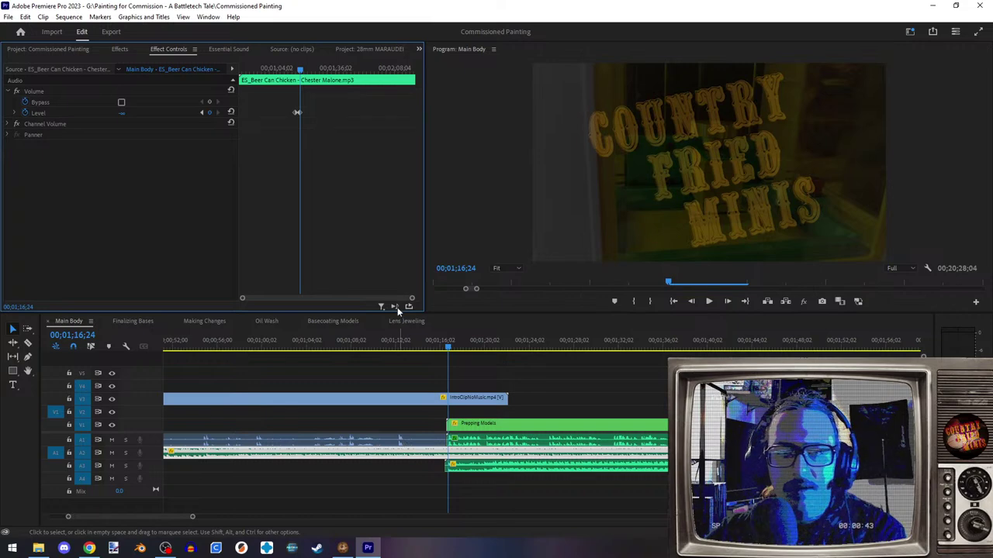
key(Right)
key(Right)
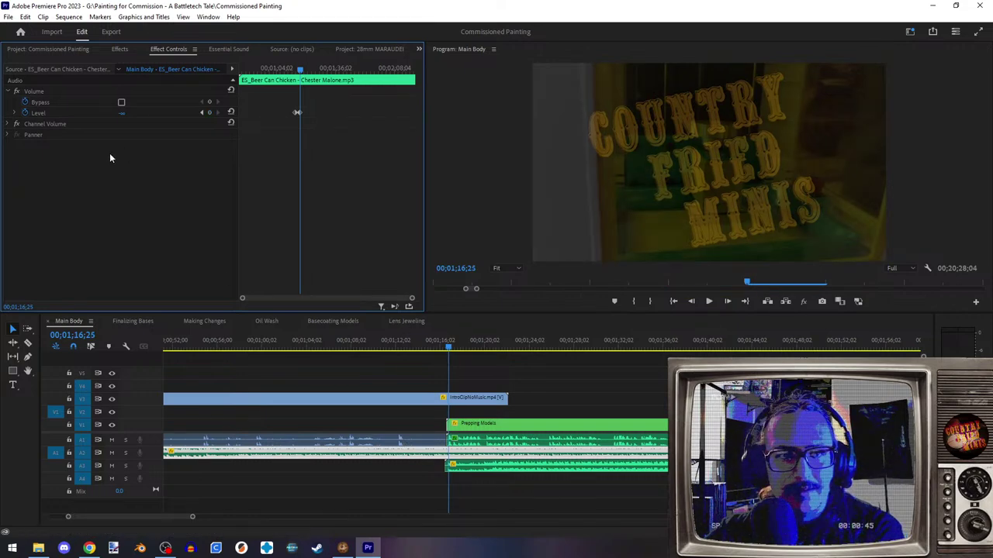
click(27, 343)
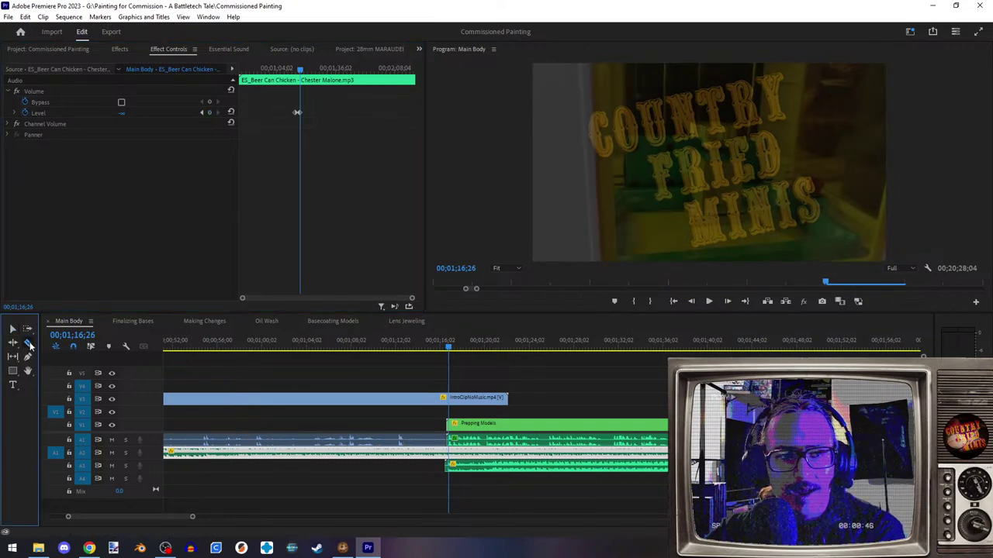
click(456, 453)
key(v)
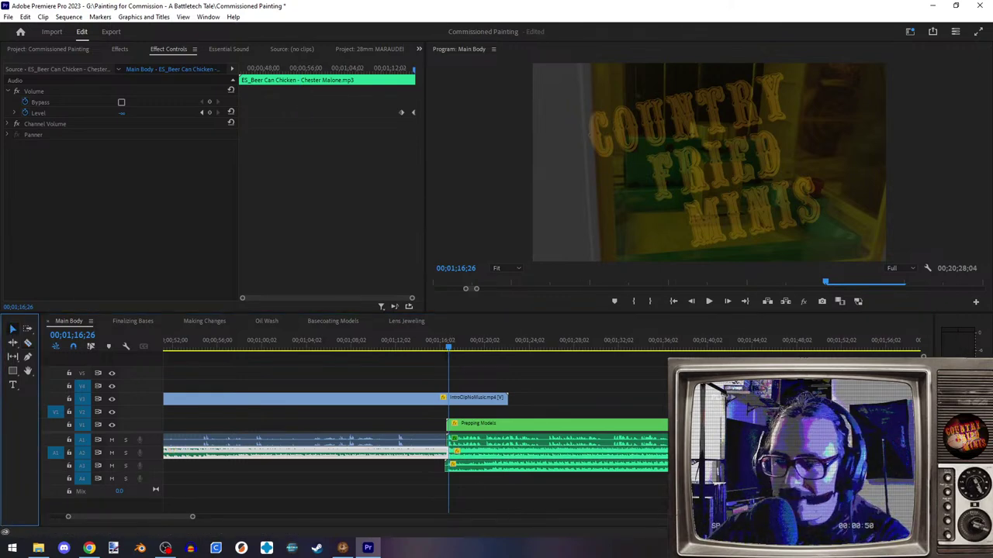
click(543, 485)
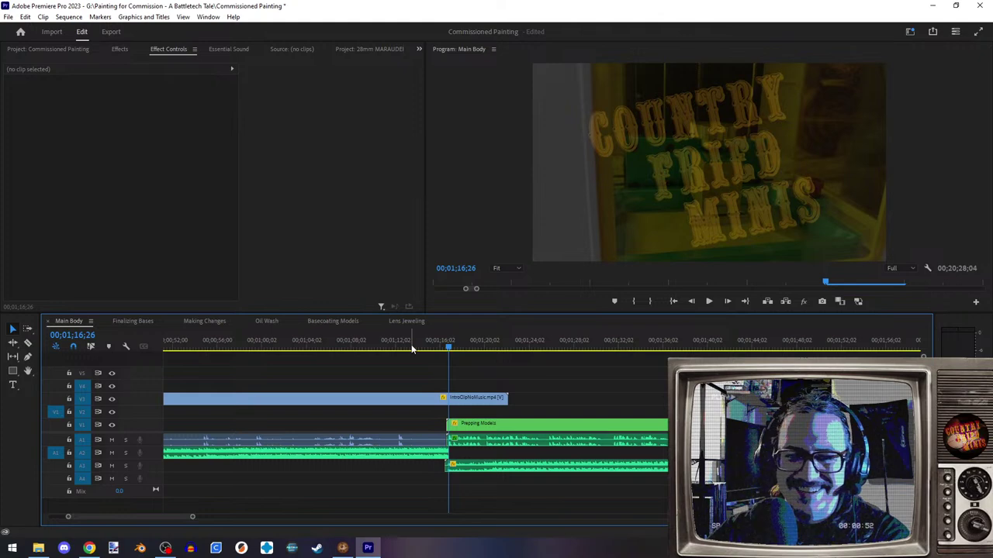
- Play back the transition into Prepping Models from 00;01;13;12, undo the intro music's cut and deletion, and save the project
click(412, 347)
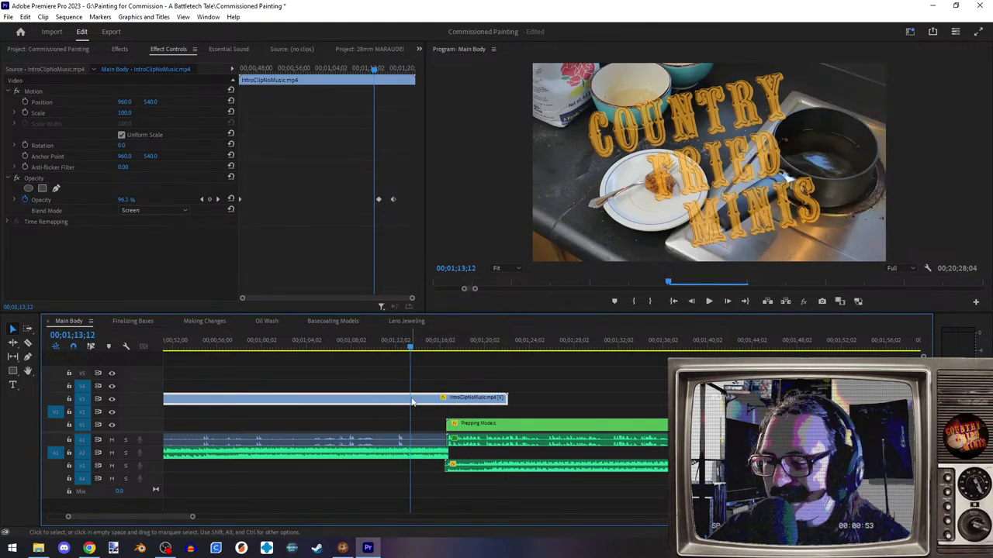
click(708, 301)
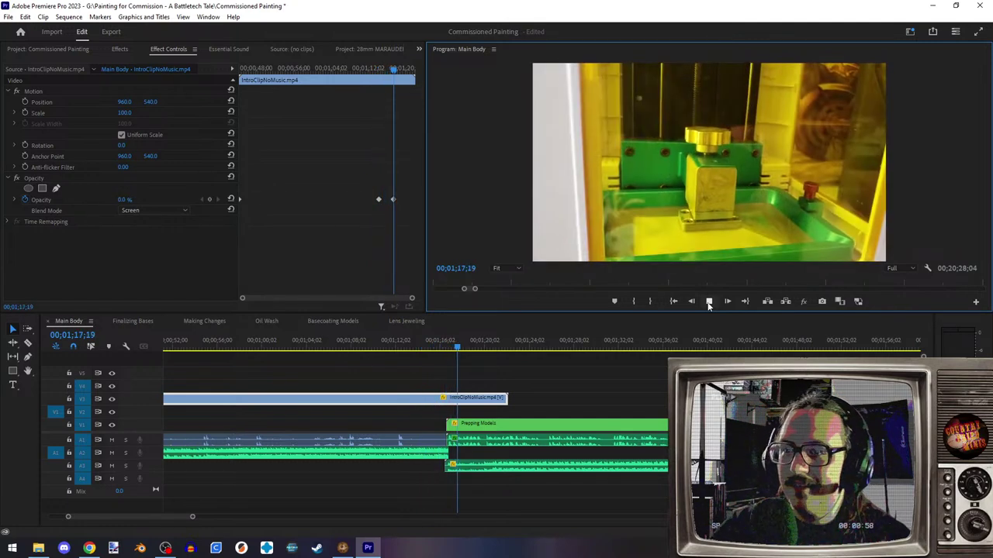
click(708, 301)
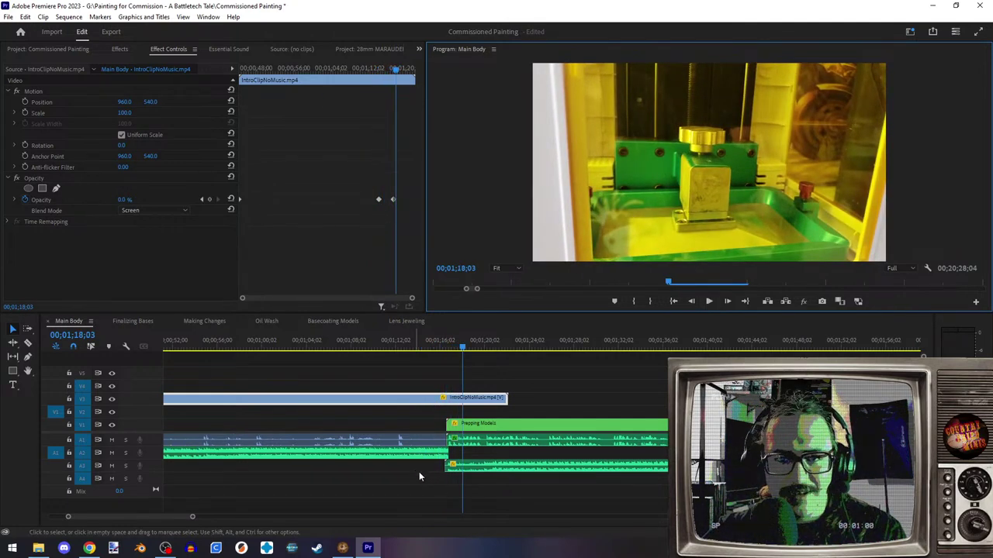
key(ctrl+s)
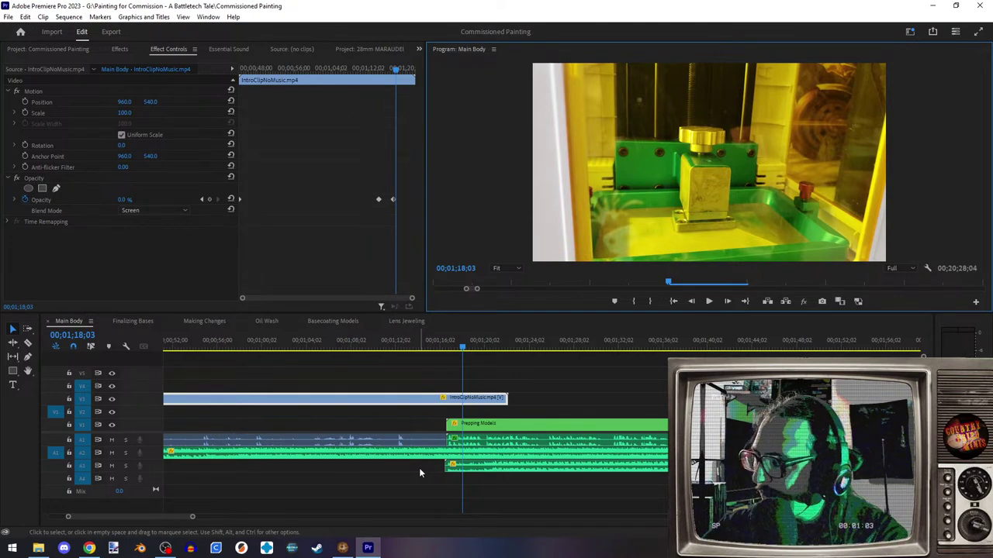
- Add a volume level keyframe to the intro music at 00;01;18;03 and remove the one at 00;01;16;24
click(478, 455)
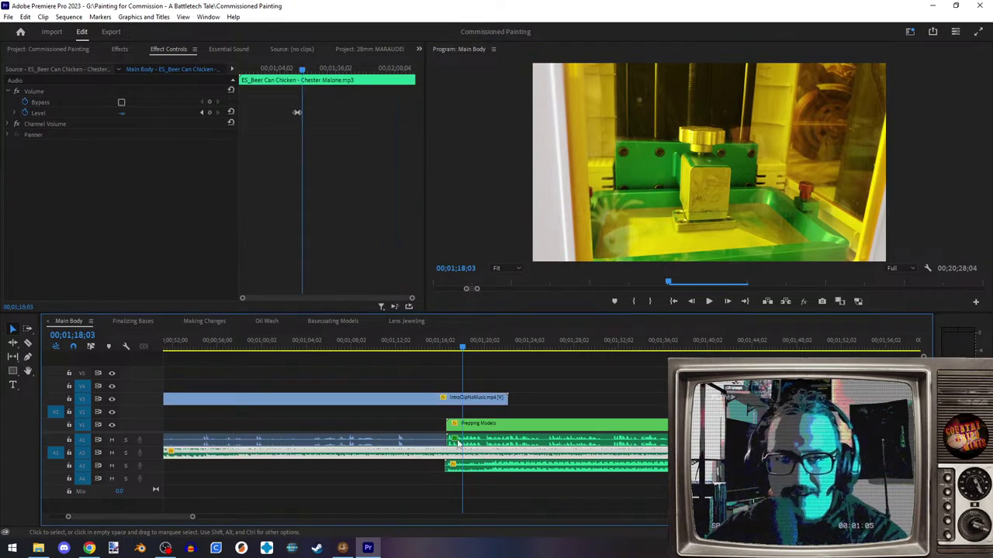
click(208, 114)
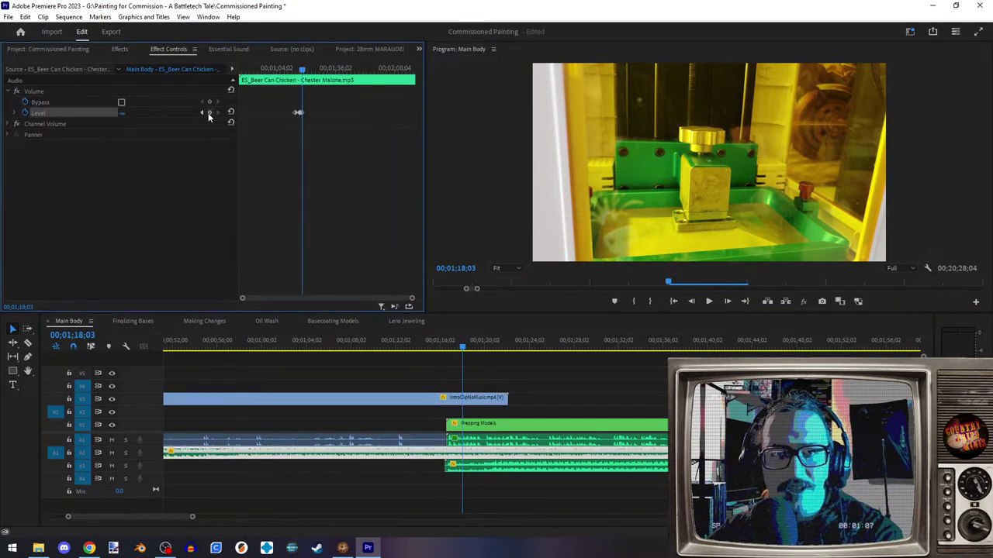
click(200, 114)
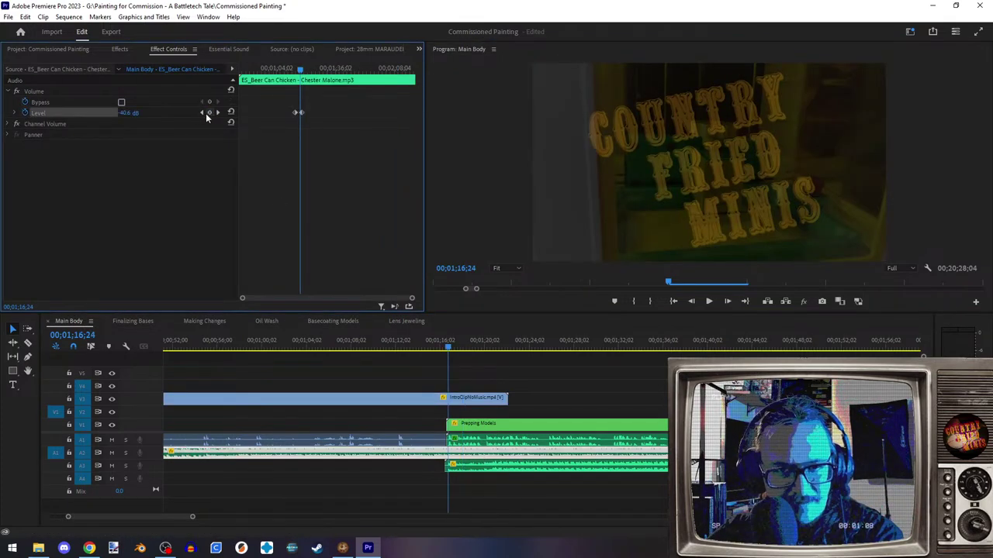
click(217, 113)
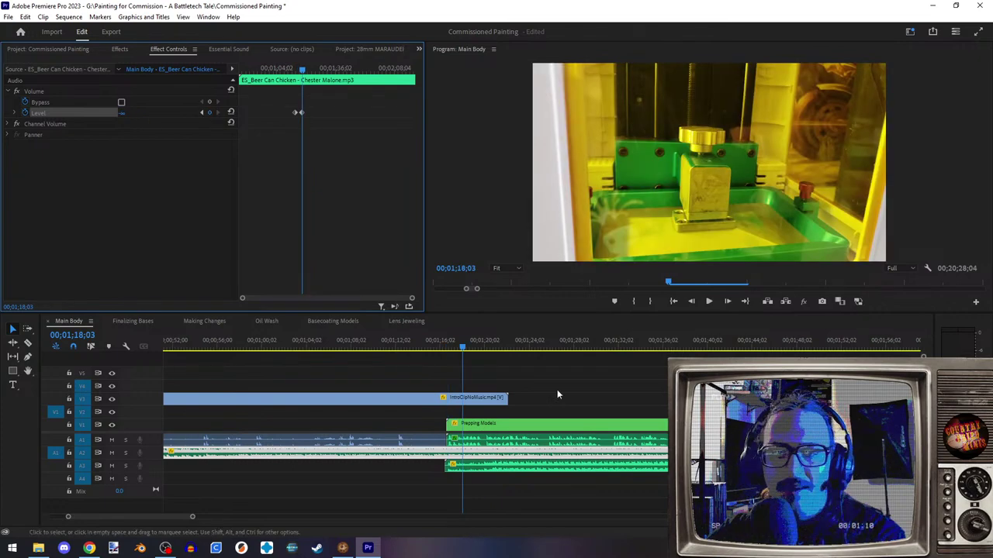
- Play back the transition from the intro clip into Prepping Models to check the longer music fade-out
drag(460, 349, 408, 349)
click(708, 302)
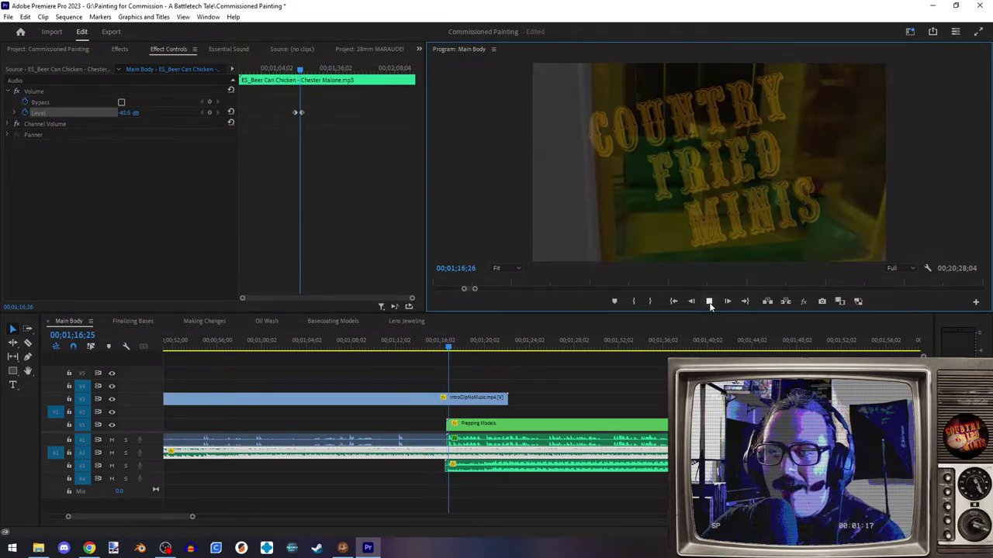
click(708, 301)
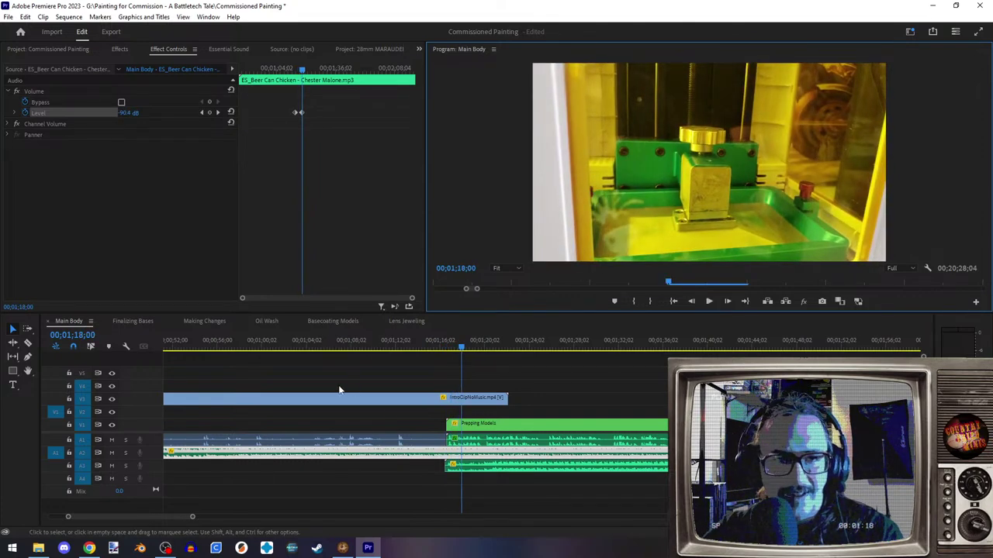
- Place the playhead at 00;01;15;15, one second past the opacity keyframe that starts the intro clip's fade-out
click(202, 112)
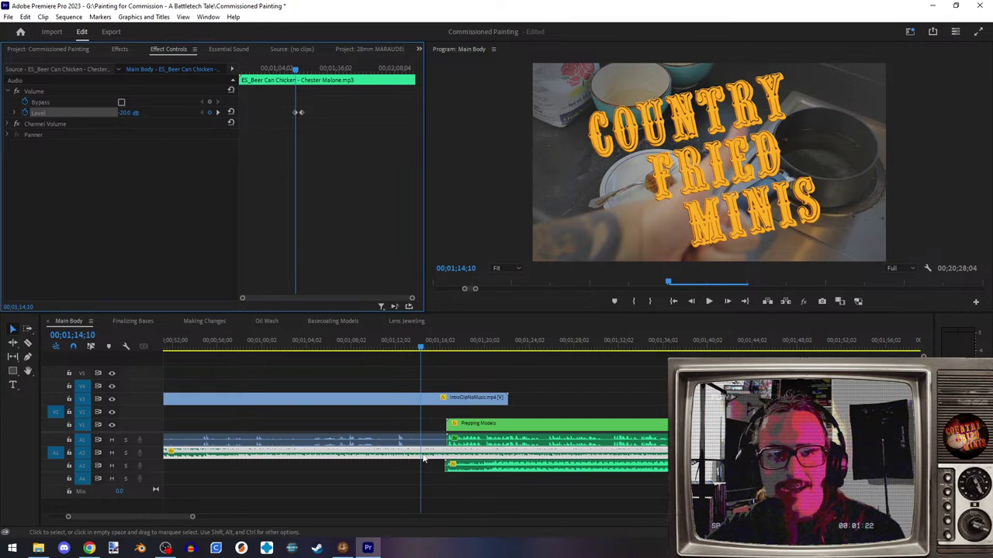
alt+scroll(437, 455, up, 4)
alt+scroll(437, 455, up, 2)
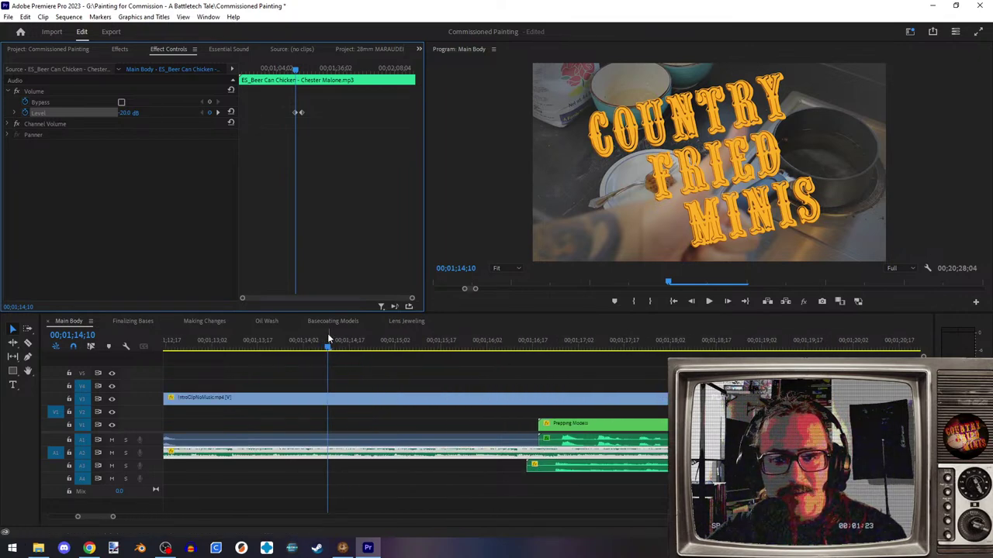
drag(332, 347, 498, 350)
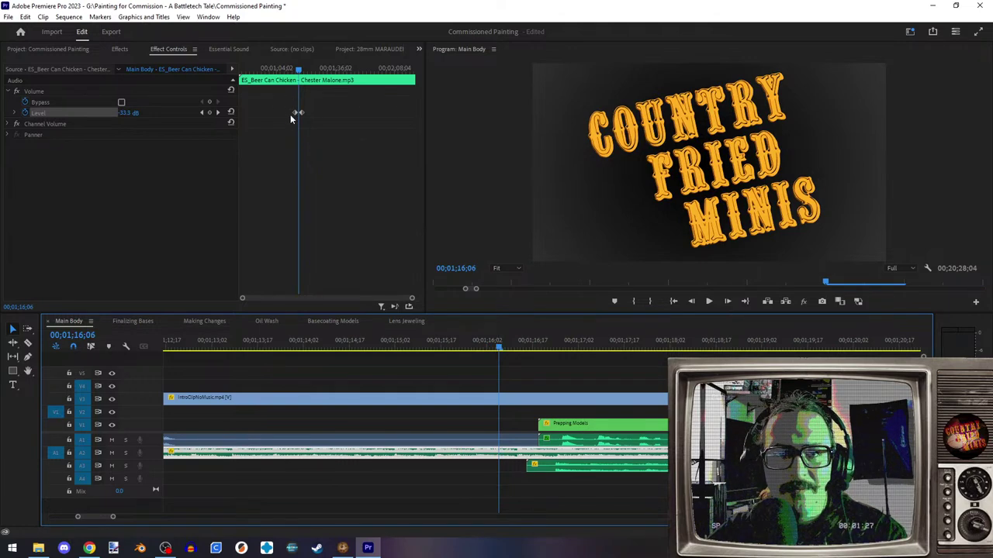
click(526, 398)
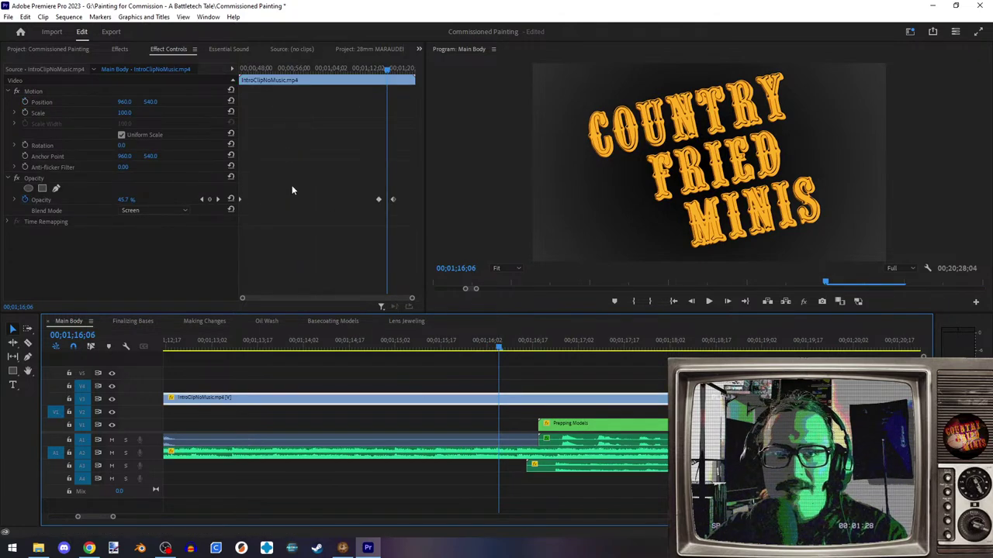
click(203, 199)
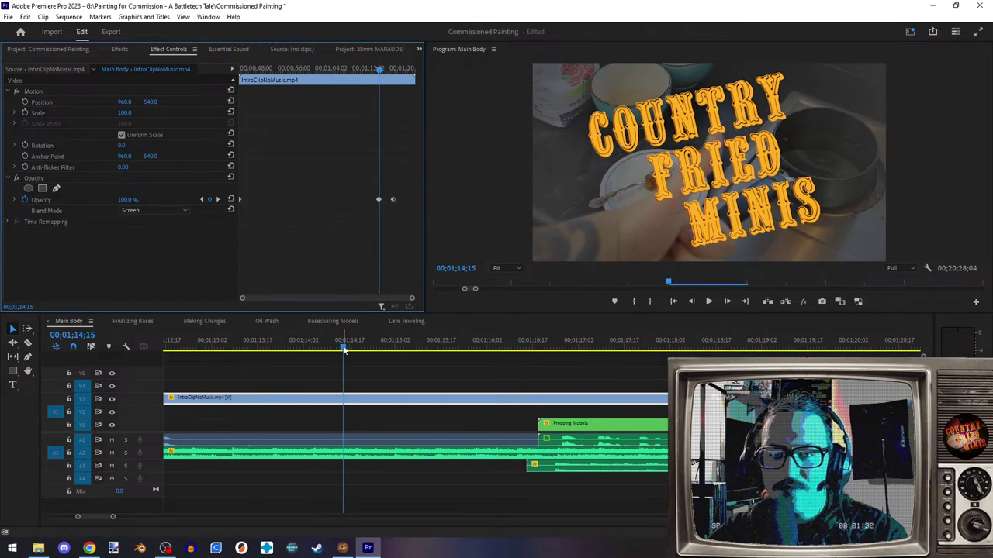
click(81, 335)
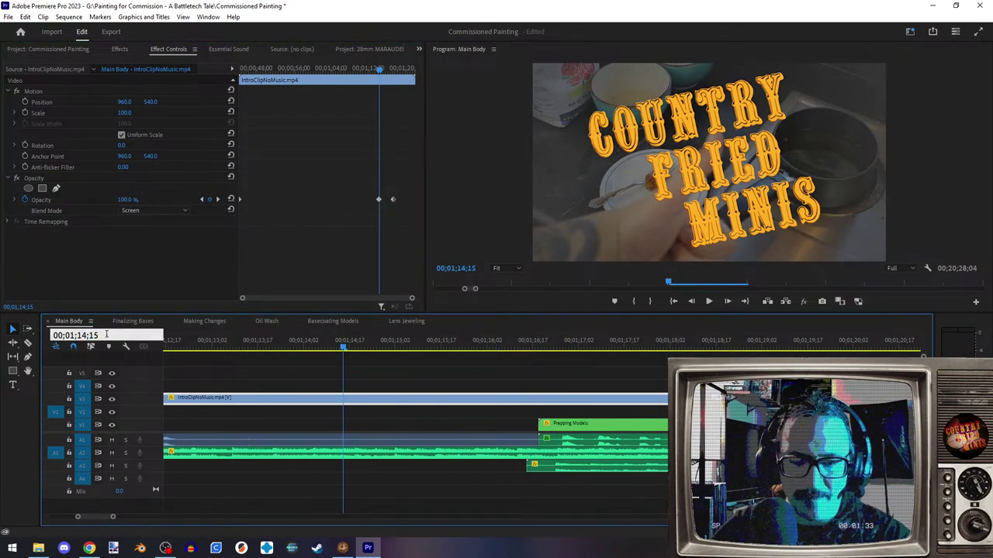
key(Return)
- Set the Beer Can Chicken music level to -20 dB at 00;01;15;15 and remove its earlier level keyframe at 00;01;14;10
click(466, 455)
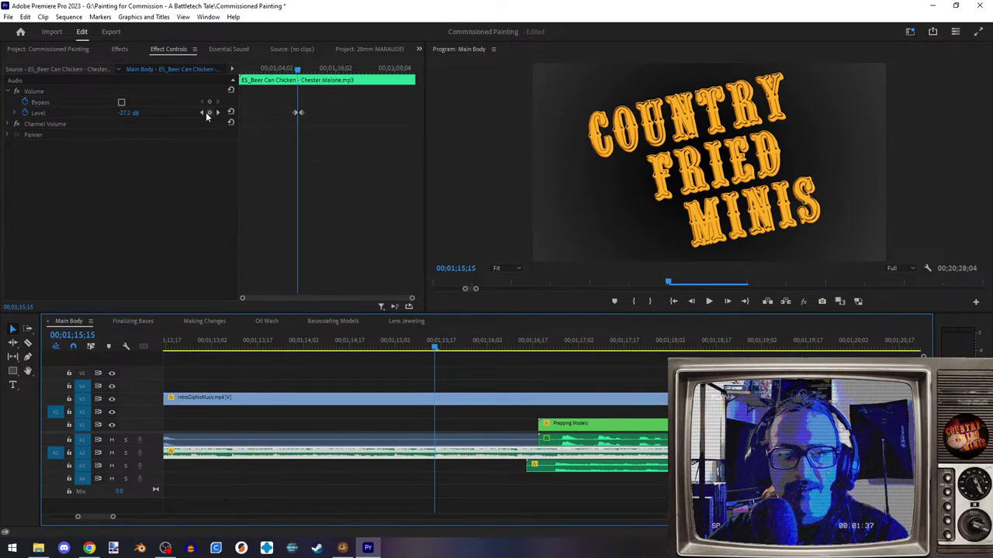
click(129, 112)
text(-20)
key(Return)
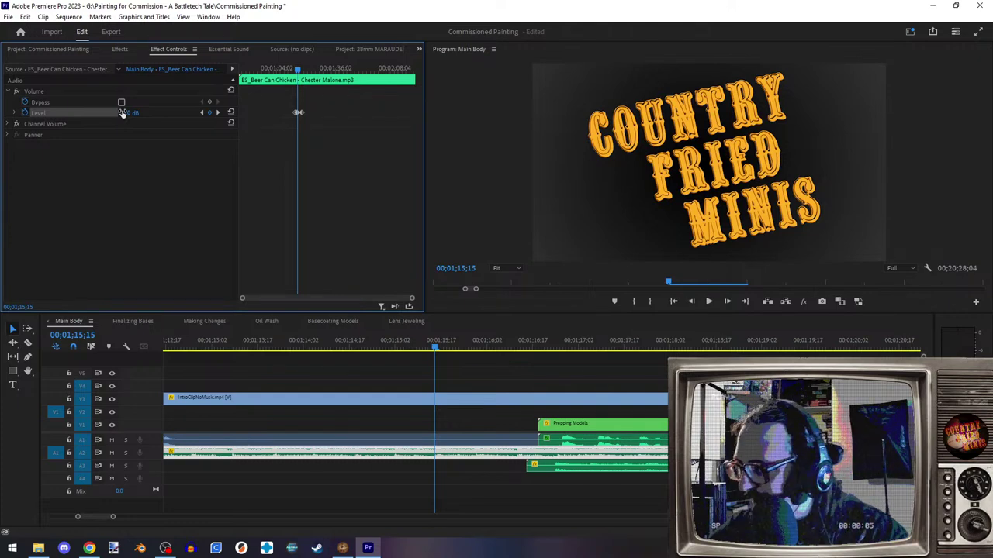
click(200, 113)
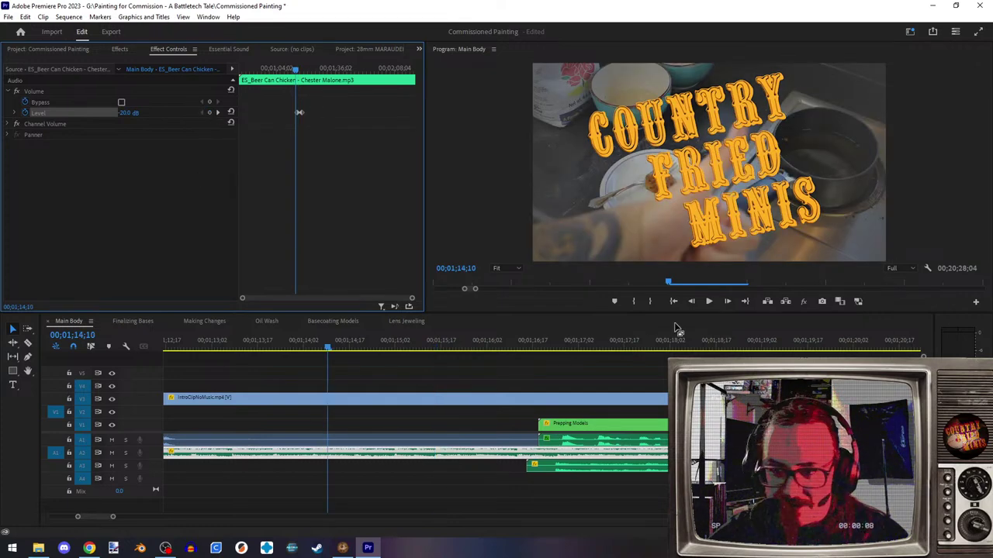
- Play the sequence from 00;01;14;10 through the intro's fade into Prepping Models to check the music fade
click(710, 301)
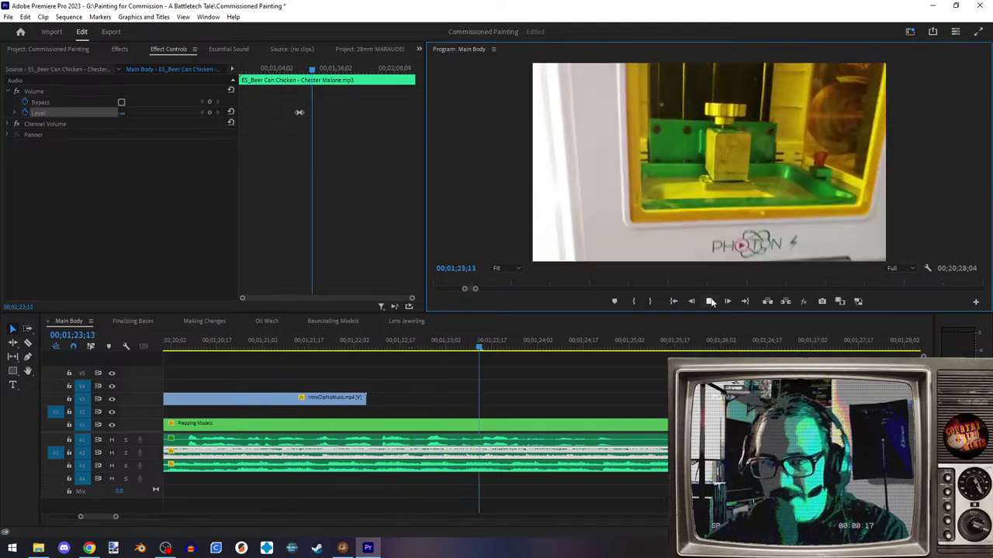
click(711, 302)
scroll(597, 443, down, 10)
scroll(597, 443, down, 2)
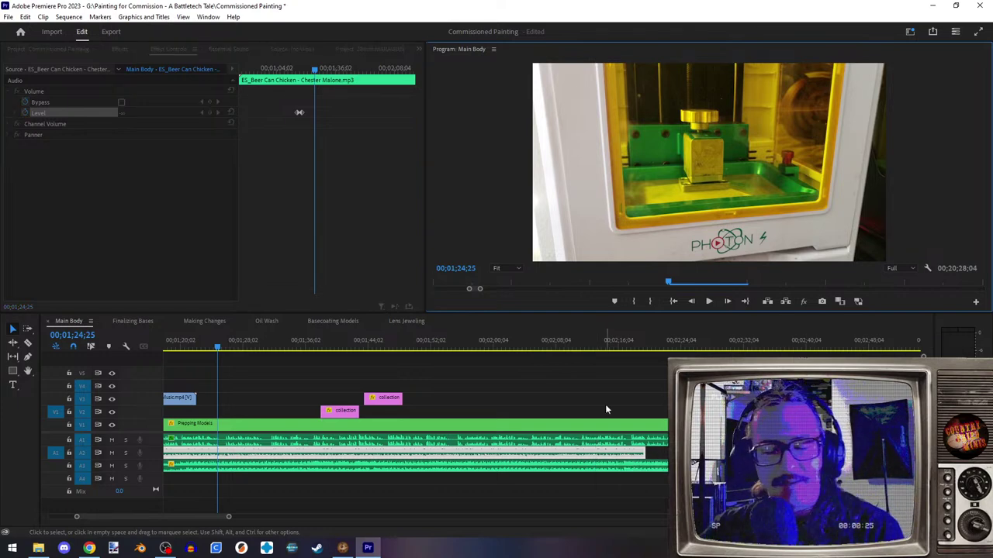
- Examine the talking head placeholder between Prepping Models and Priming Models, and the opening of Priming Models
key(minus)
key(minus)
key(minus)
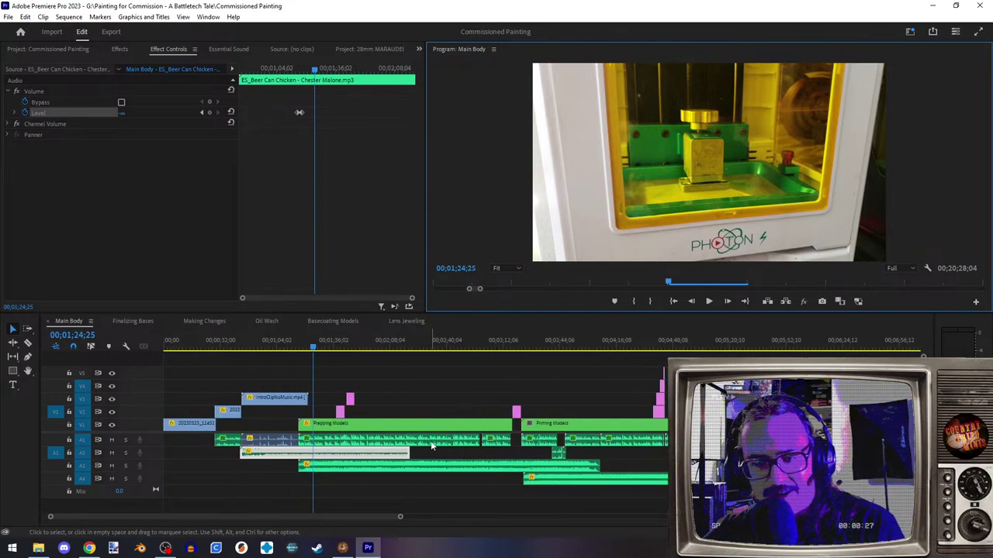
scroll(533, 424, up, 2)
scroll(474, 373, up, 4)
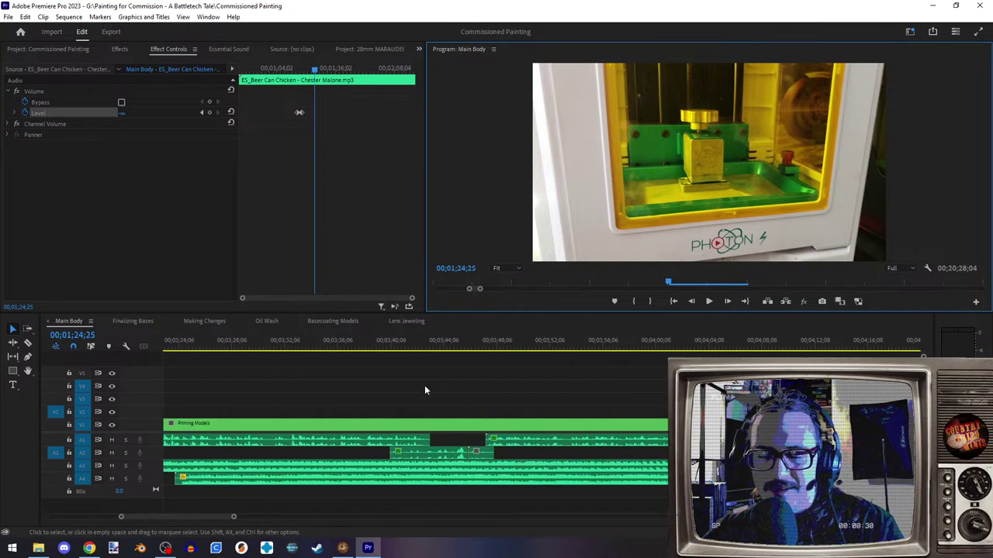
scroll(420, 380, up, 5)
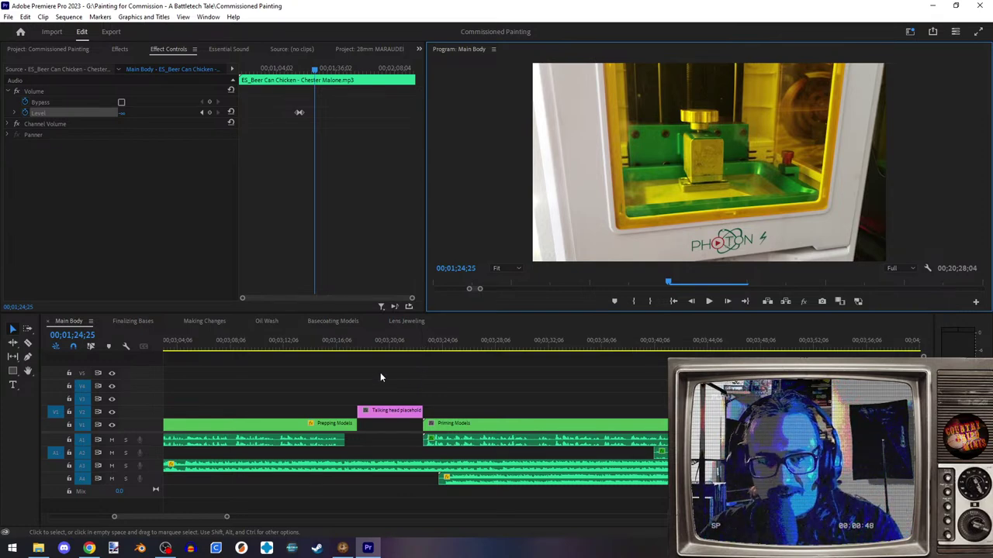
click(396, 410)
click(368, 347)
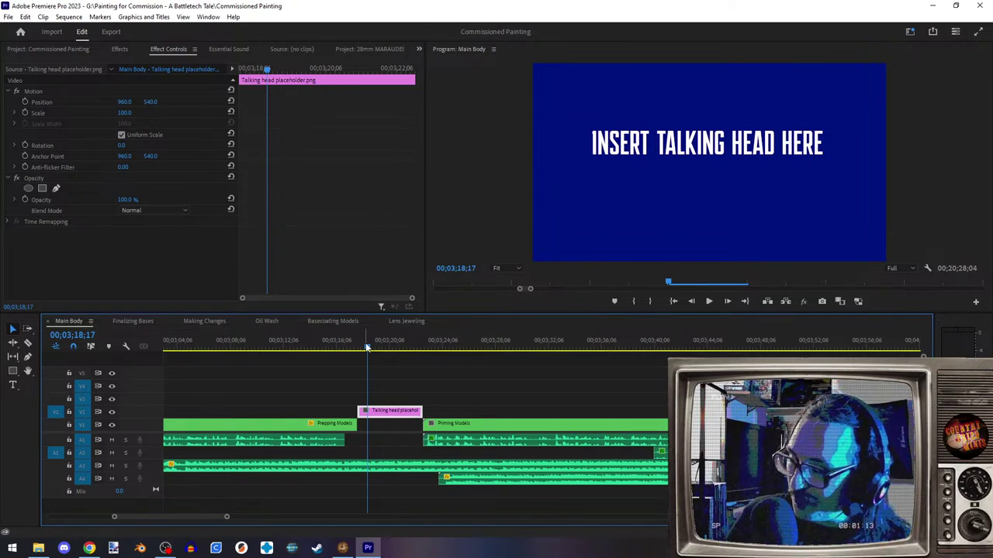
scroll(624, 355, right, 5)
scroll(590, 361, down, 4)
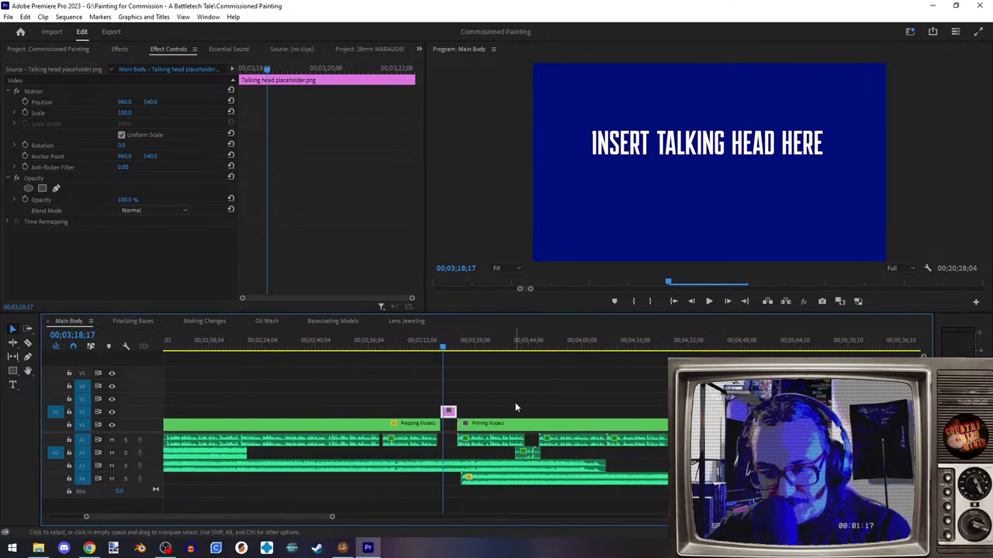
click(495, 347)
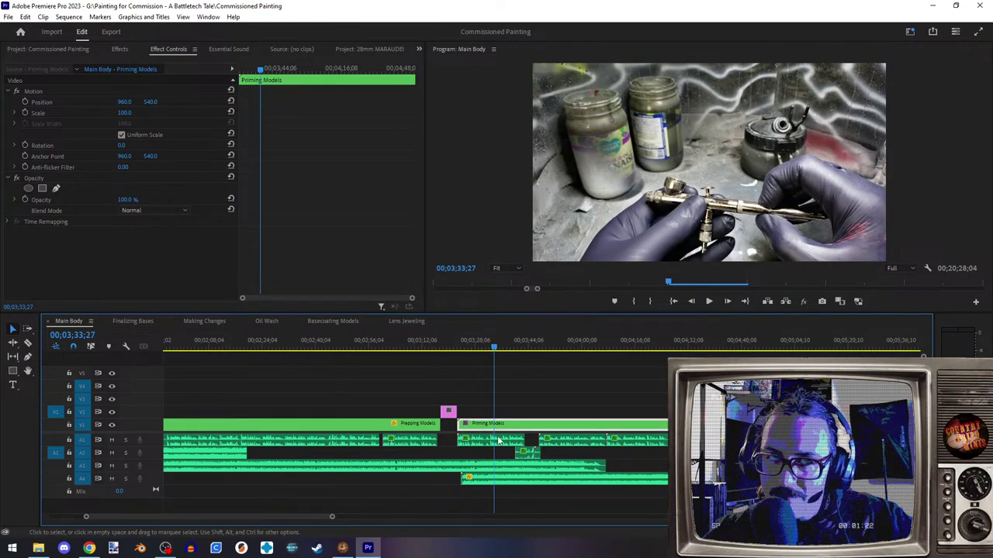
- Split the Backwoods Burner music clip on track A3 at 00;03;22;24, two frames after its last volume keyframe
scroll(394, 473, left, 3)
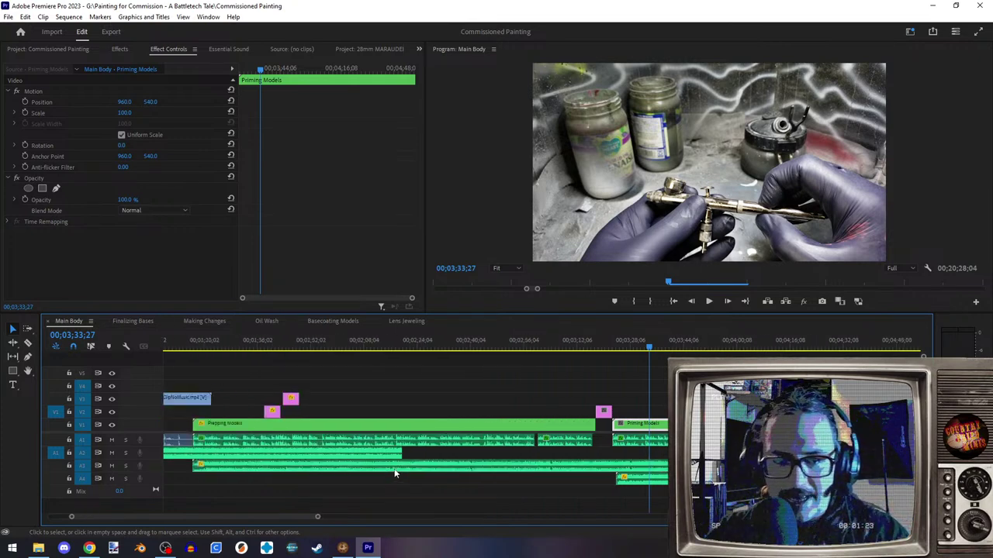
scroll(394, 474, left, 5)
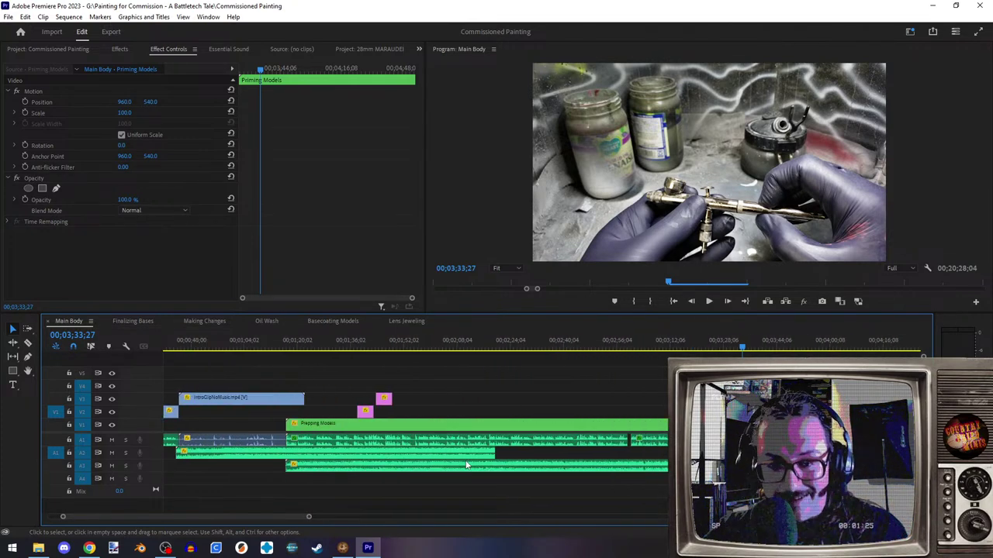
click(662, 465)
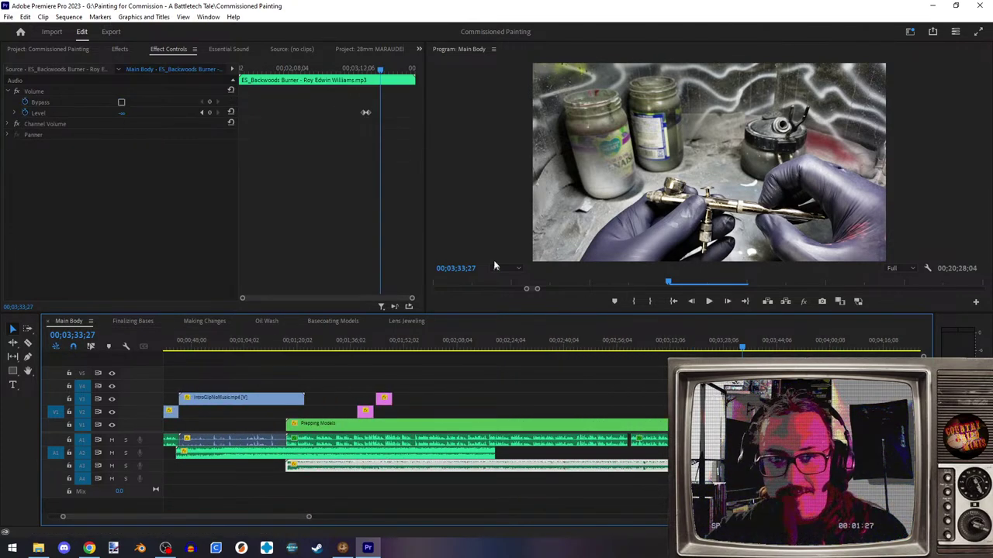
click(202, 113)
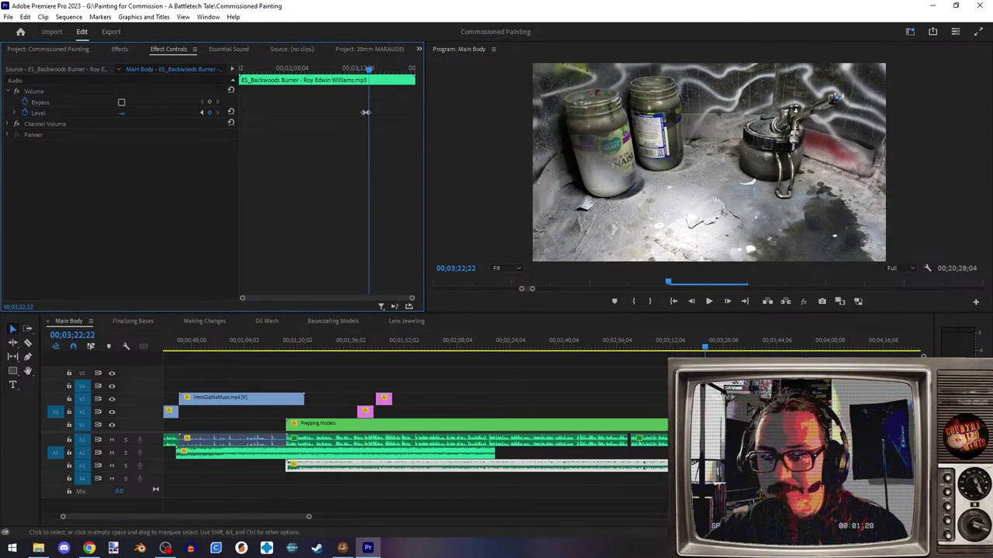
scroll(710, 435, up, 5)
click(27, 342)
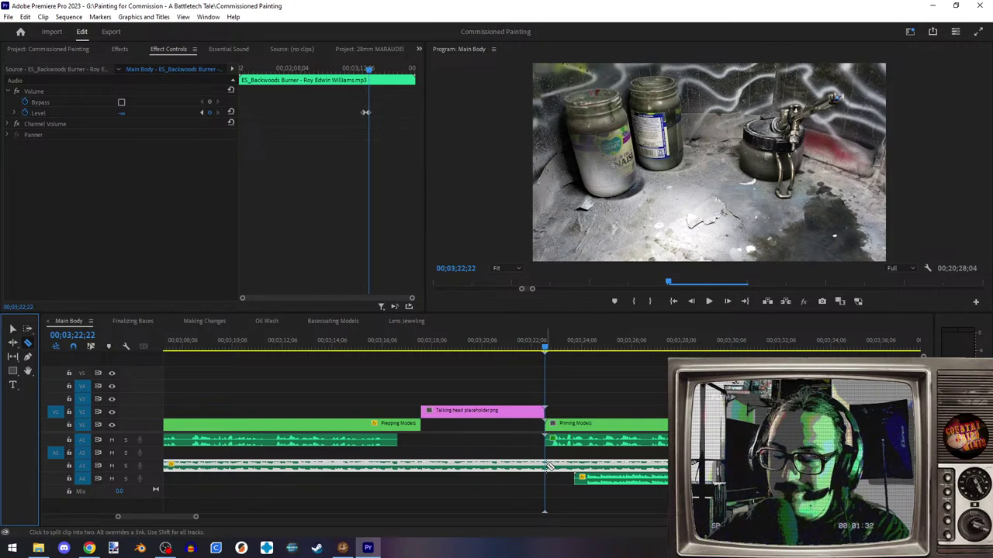
key(Right)
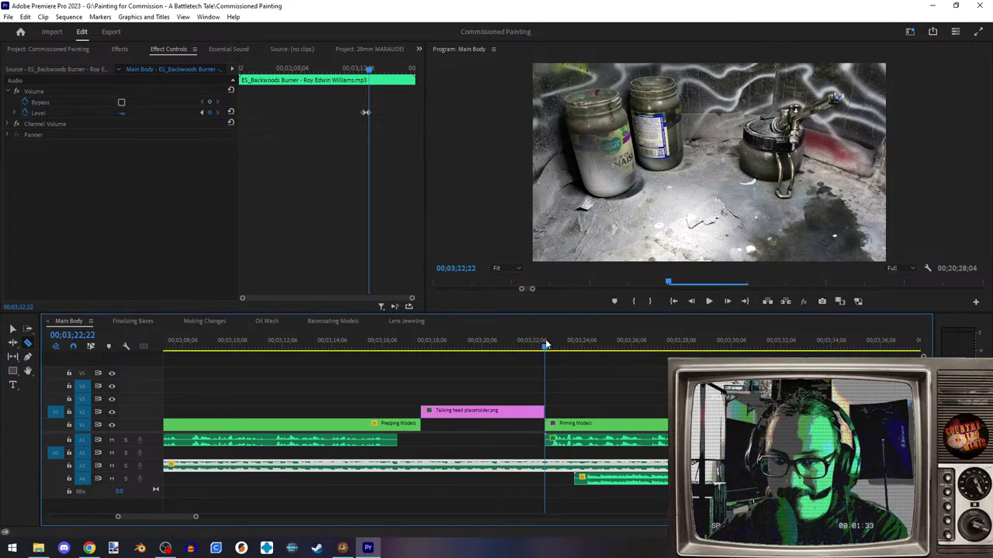
key(Right)
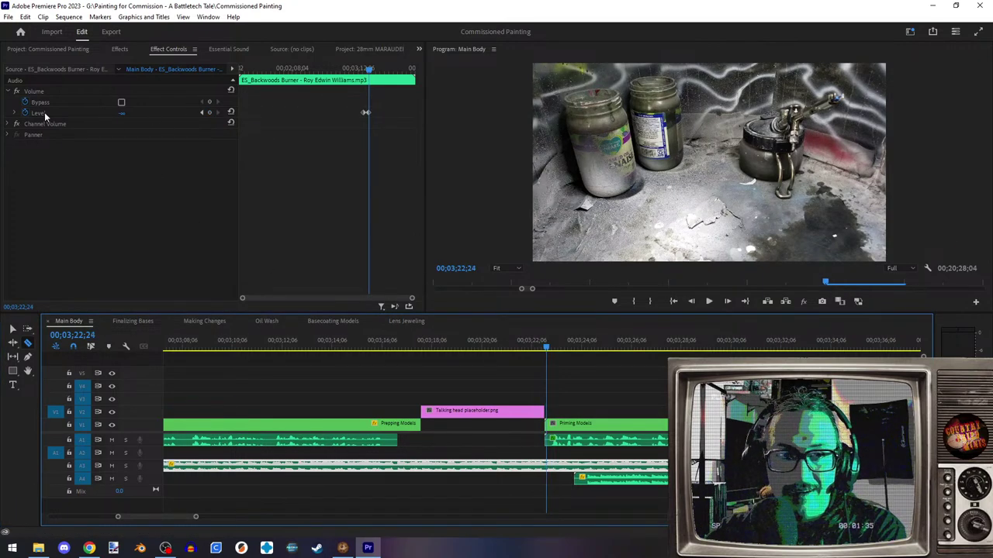
click(548, 465)
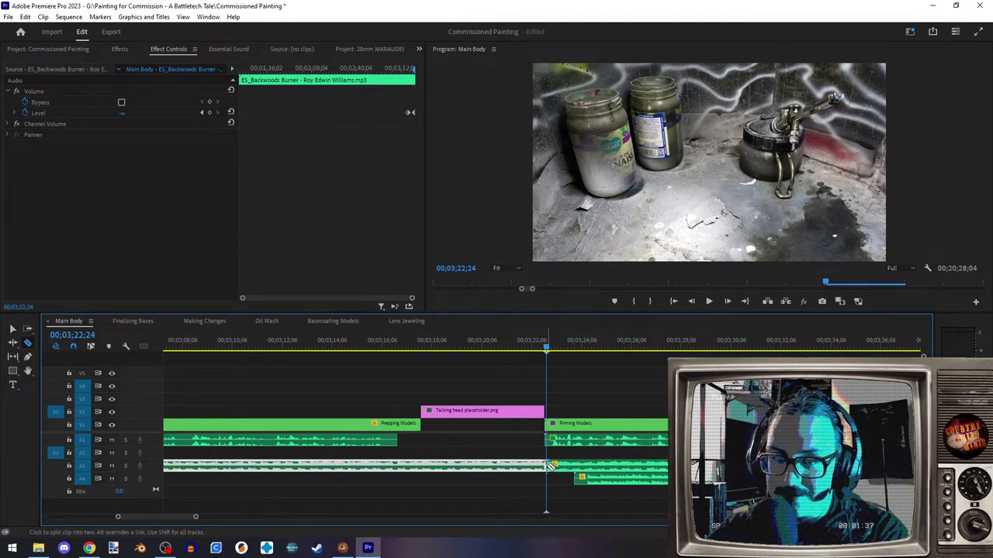
- Delete the leftover part of the Backwoods Burner music clip after the cut on track A3
click(12, 330)
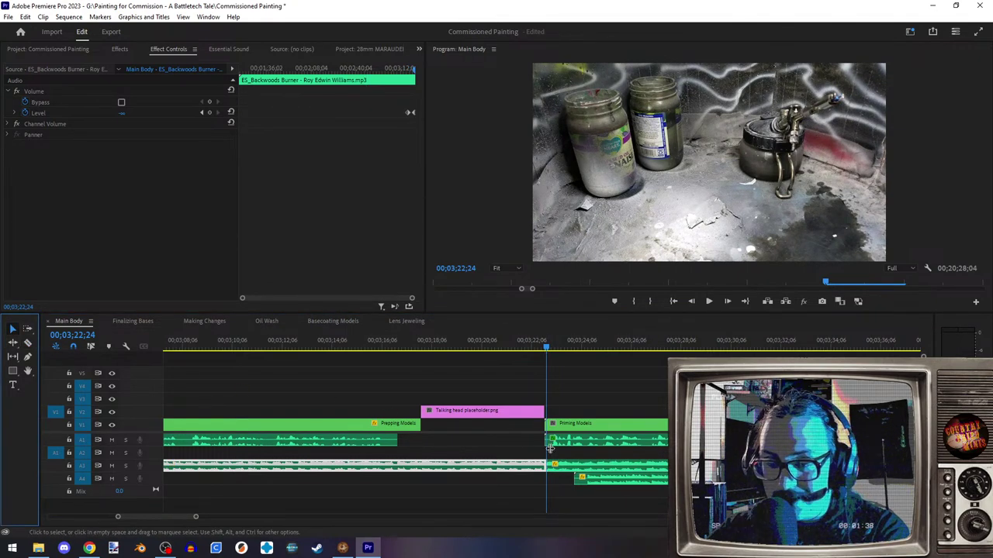
click(641, 471)
key(Delete)
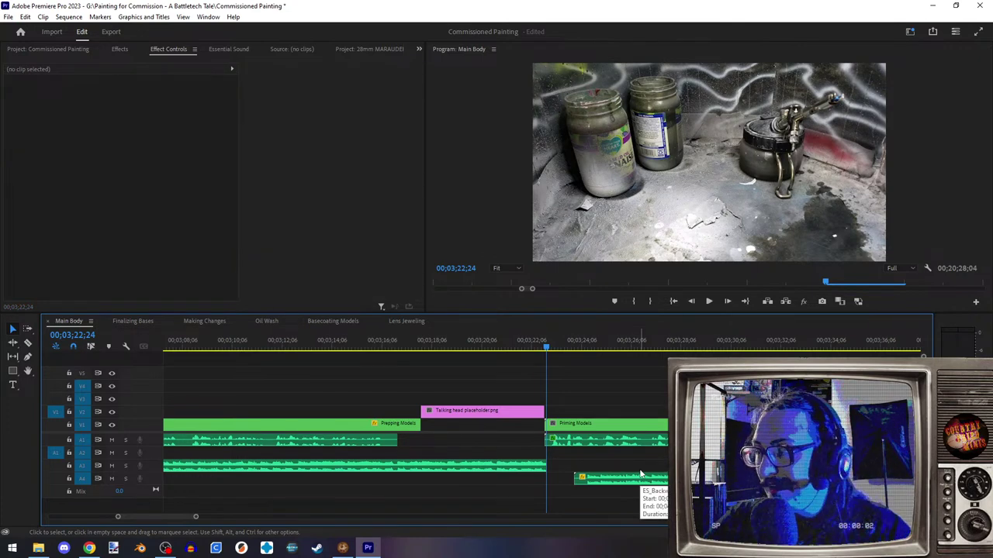
- Review the voice and music clips under the Priming Models section and its neighbouring sections in the Main Body sequence
key(minus)
key(minus)
key(minus)
key(minus)
key(minus)
key(minus)
key(minus)
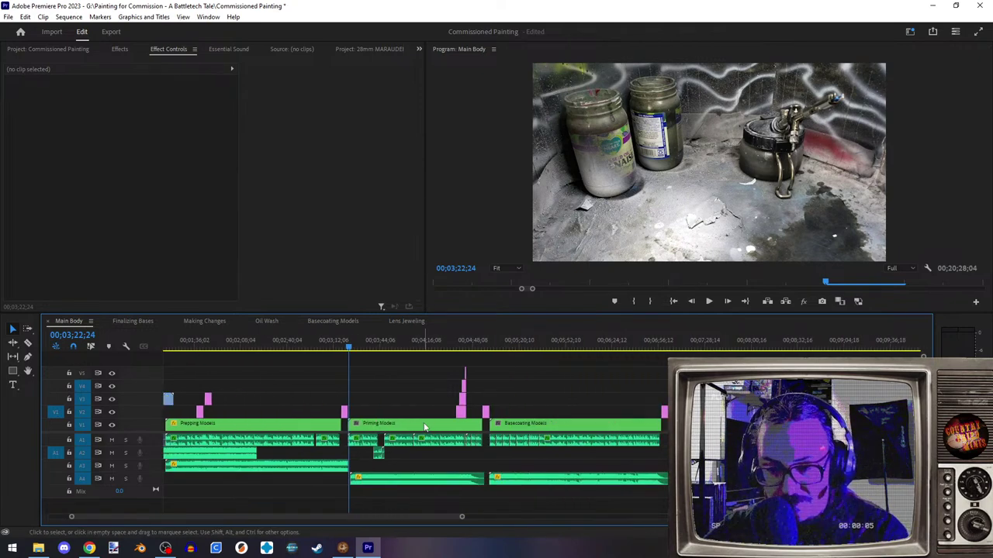
scroll(466, 435, left, 5)
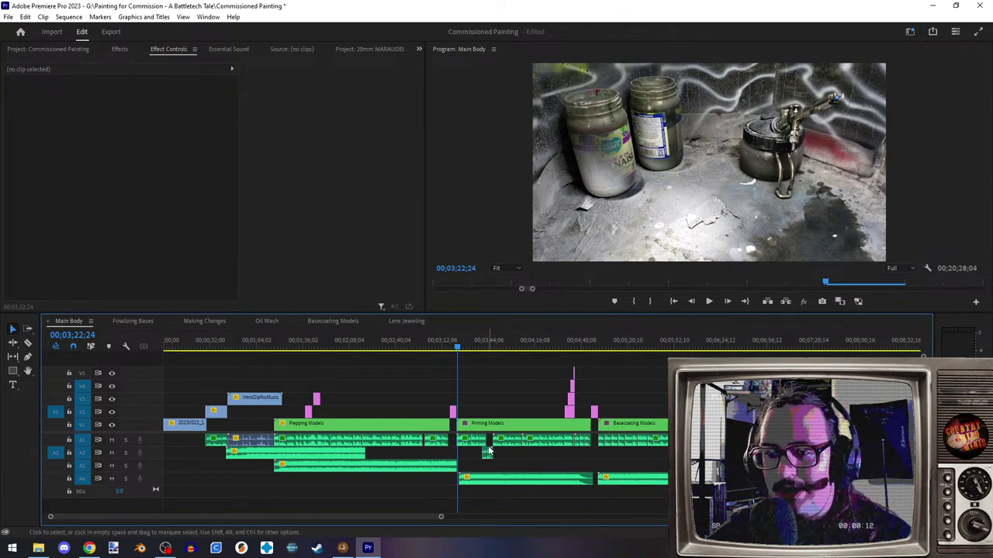
scroll(527, 473, up, 5)
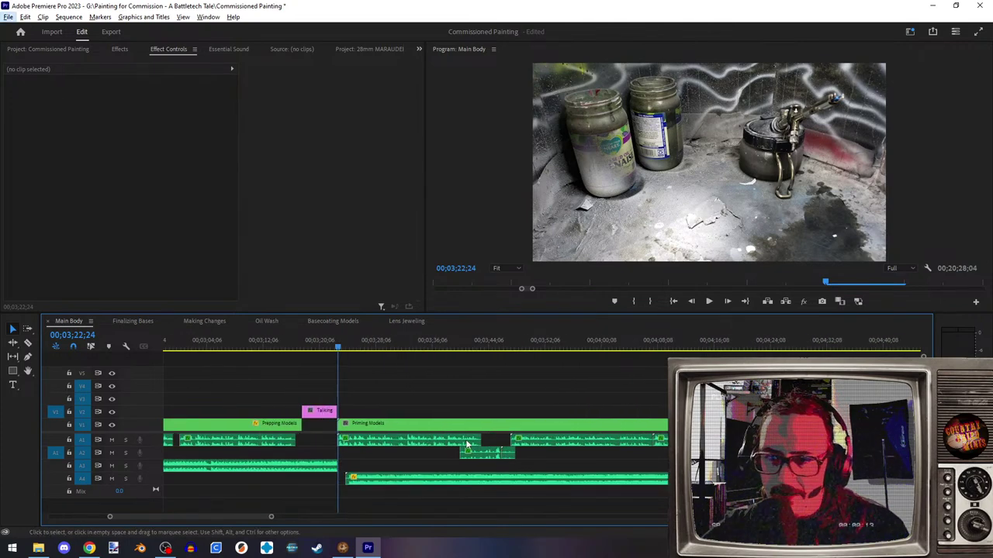
click(372, 348)
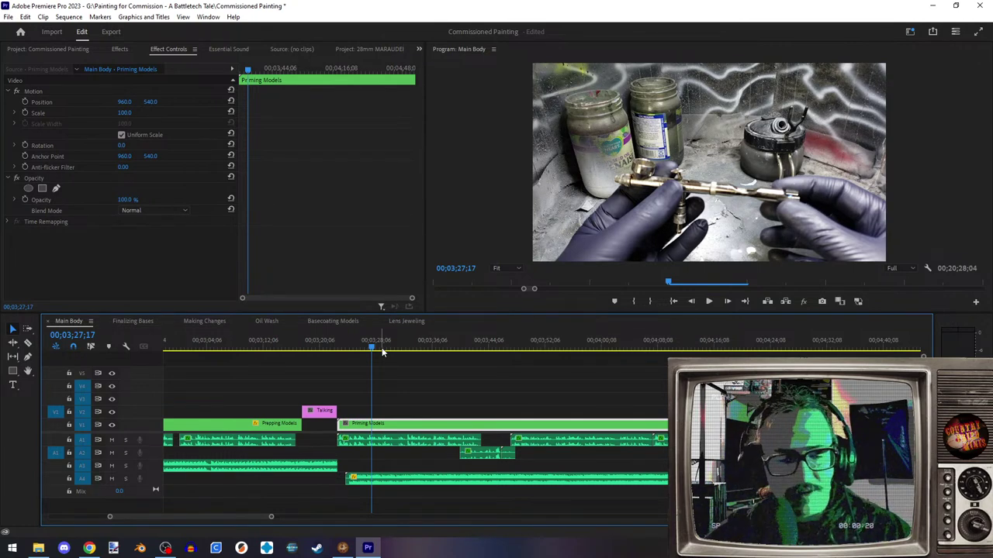
scroll(452, 445, down, 3)
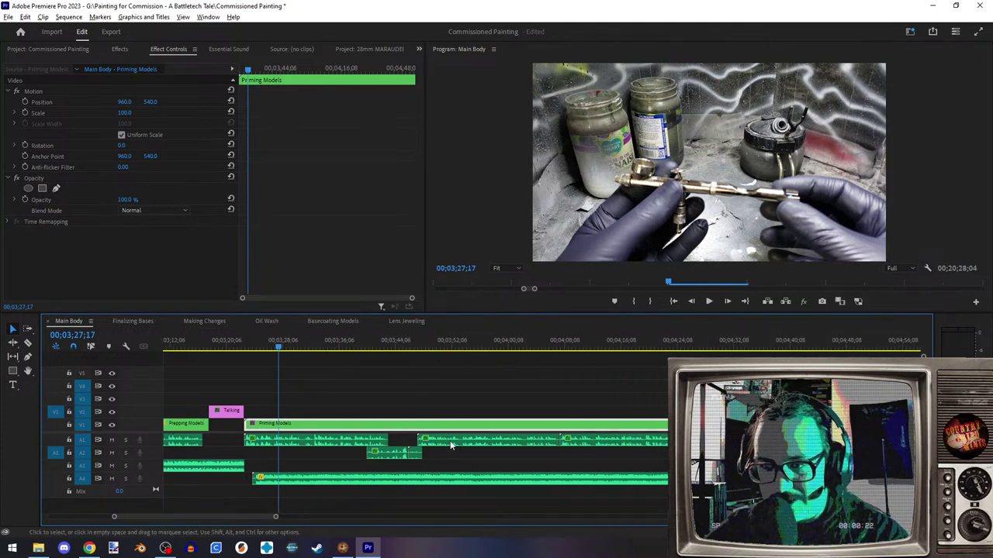
alt+scroll(451, 444, down, 4)
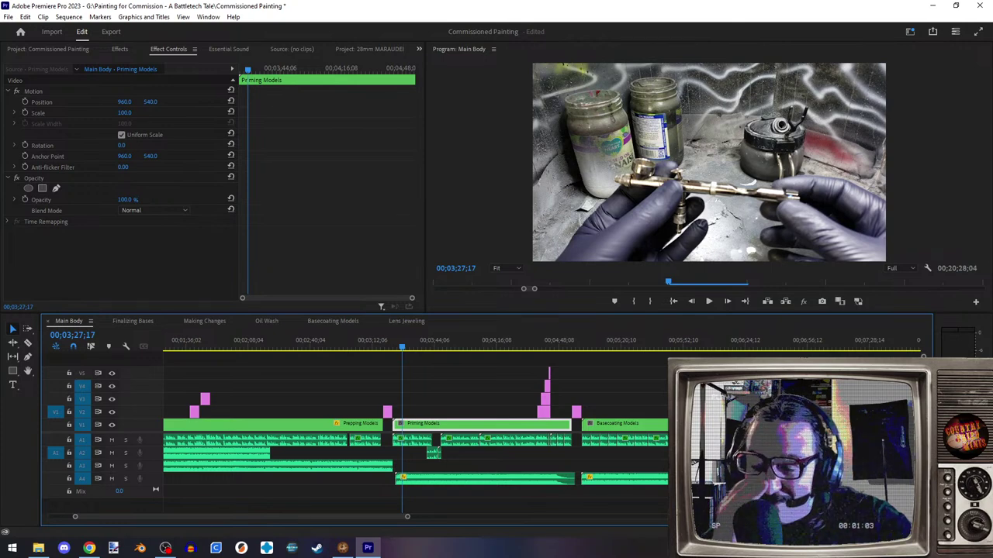
- Switch to the Cookie Clicker window
click(89, 548)
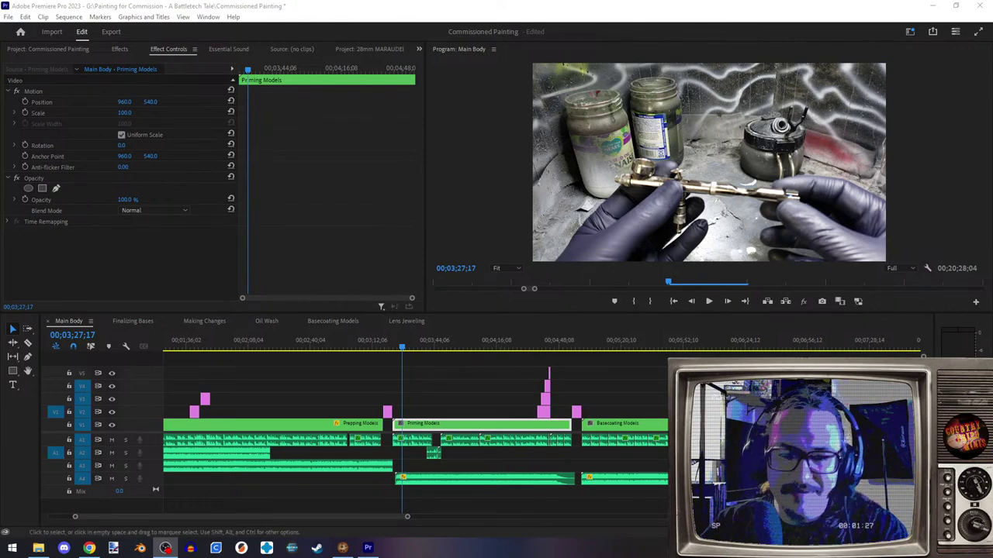
click(344, 548)
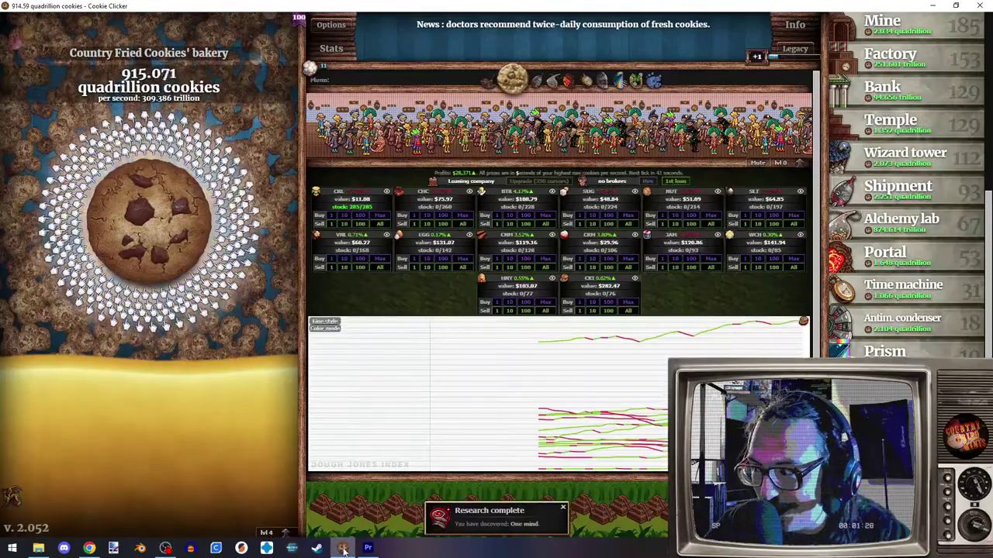
- Collect the golden cookie above the grandmas and bake cookies repeatedly on the big cookie throughout the Click frenzy
click(512, 78)
click(124, 235)
click(124, 235)
click(124, 235)
click(124, 232)
click(124, 228)
click(124, 224)
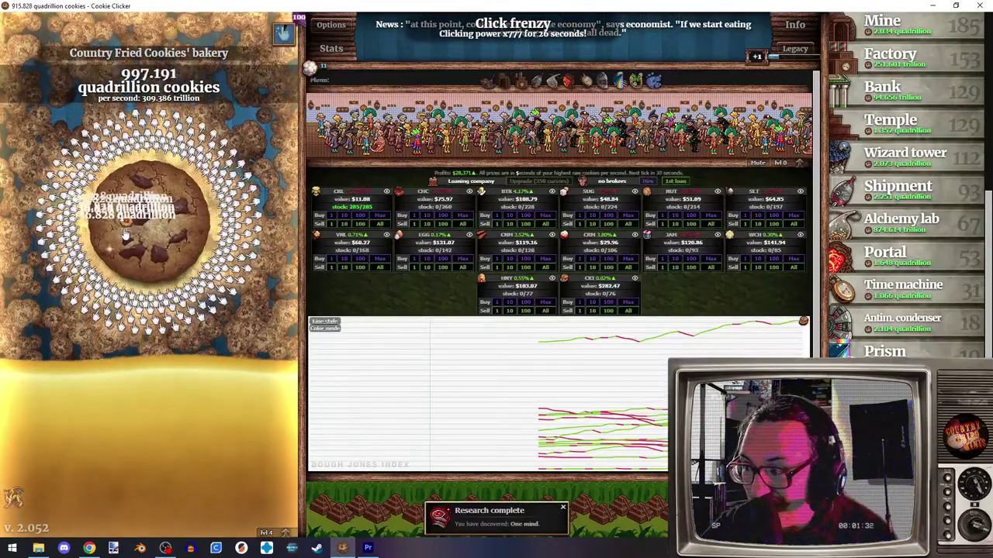
click(124, 235)
click(124, 235)
click(124, 235)
click(124, 234)
click(124, 235)
click(124, 234)
click(124, 232)
click(125, 233)
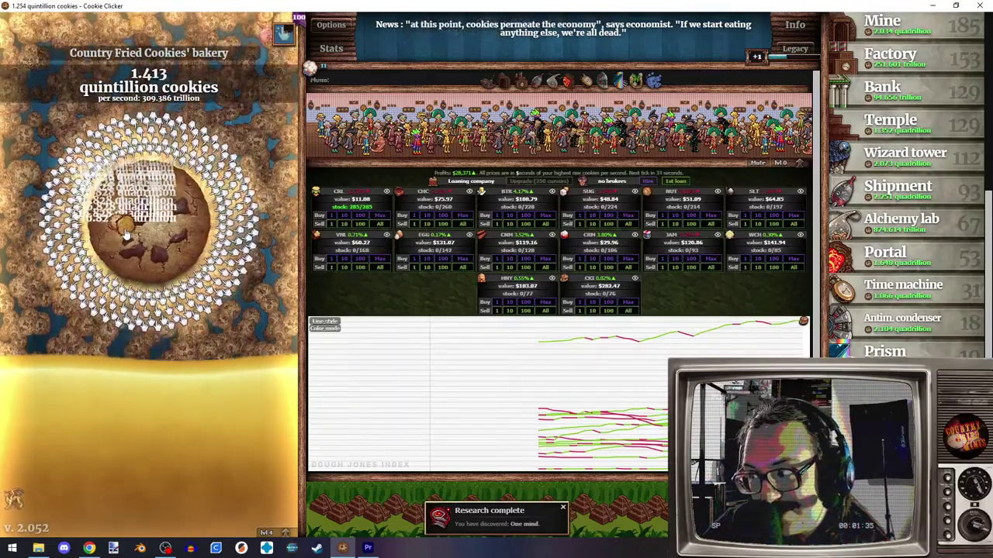
click(125, 232)
click(125, 233)
click(125, 233)
click(125, 232)
click(125, 233)
click(124, 233)
click(125, 232)
click(124, 233)
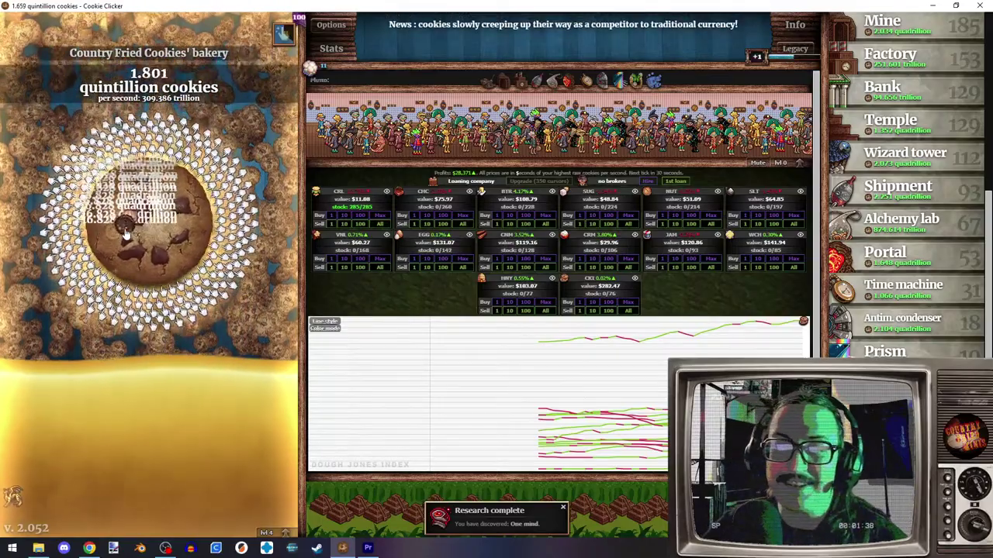
click(128, 233)
click(128, 233)
click(128, 233)
click(127, 233)
click(127, 233)
click(127, 233)
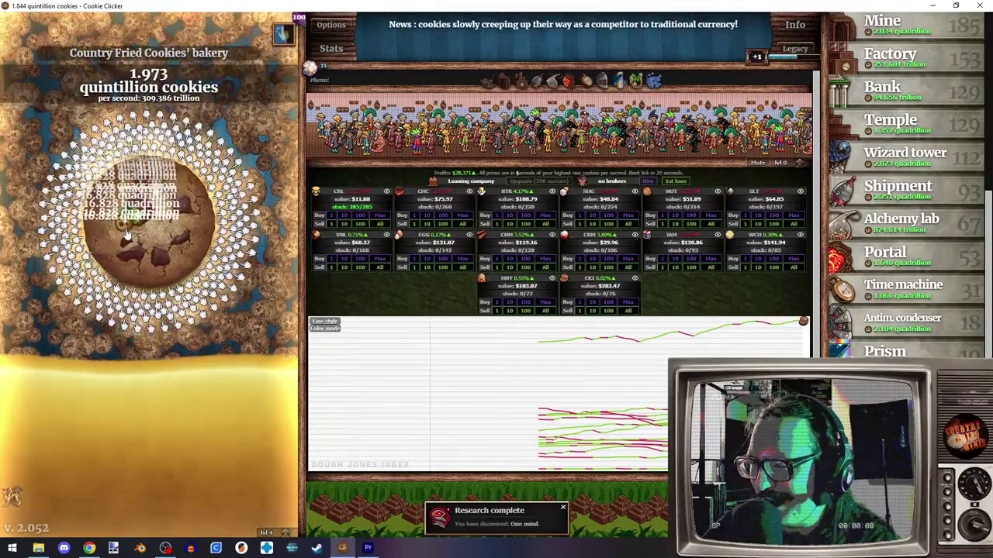
click(128, 234)
click(128, 233)
click(128, 233)
click(128, 234)
click(128, 233)
click(128, 233)
click(128, 233)
click(127, 233)
click(127, 233)
click(127, 232)
click(126, 232)
click(126, 231)
click(126, 230)
click(125, 233)
click(124, 233)
click(124, 232)
click(122, 233)
click(122, 232)
click(122, 232)
click(121, 229)
click(121, 226)
click(122, 224)
click(122, 222)
click(123, 220)
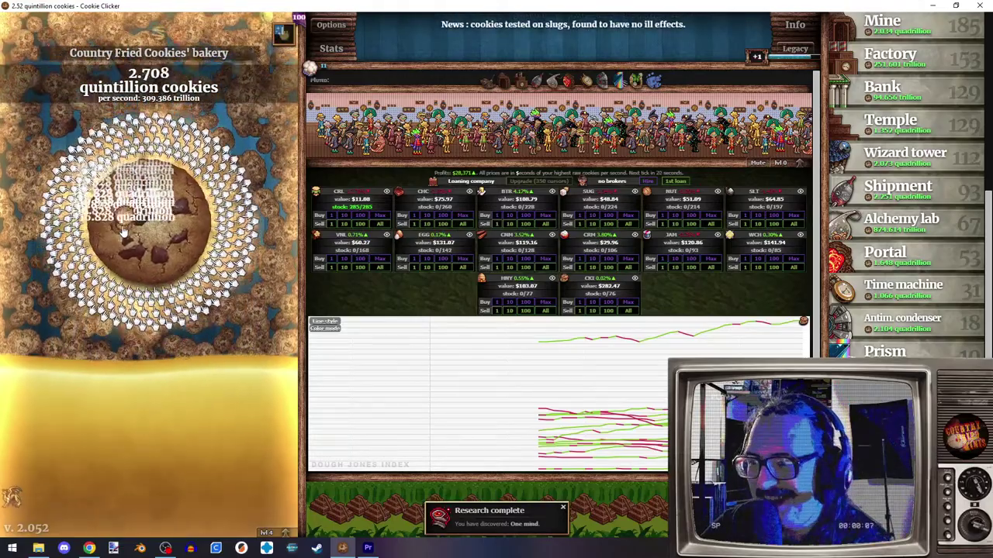
click(122, 231)
click(122, 232)
click(122, 231)
click(122, 231)
click(122, 231)
click(121, 230)
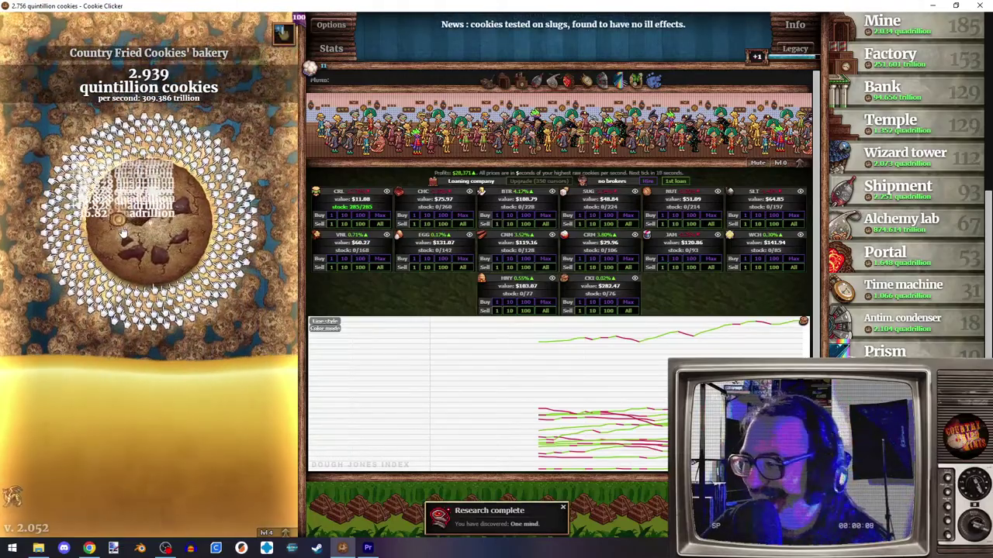
click(122, 231)
click(122, 231)
click(121, 231)
click(122, 230)
click(121, 230)
click(121, 230)
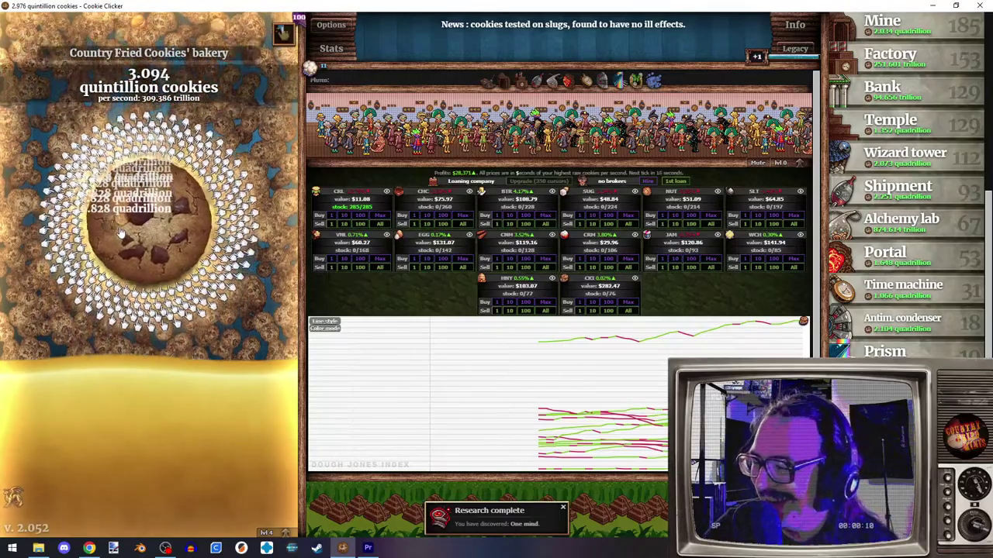
click(122, 231)
click(122, 231)
click(122, 231)
click(122, 231)
click(122, 230)
click(122, 231)
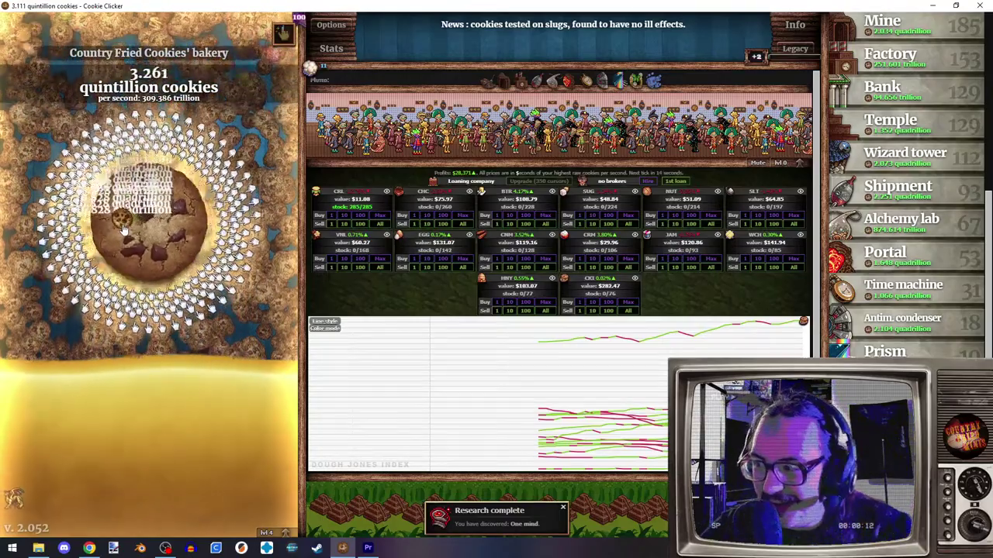
click(122, 225)
click(122, 225)
click(122, 225)
click(122, 225)
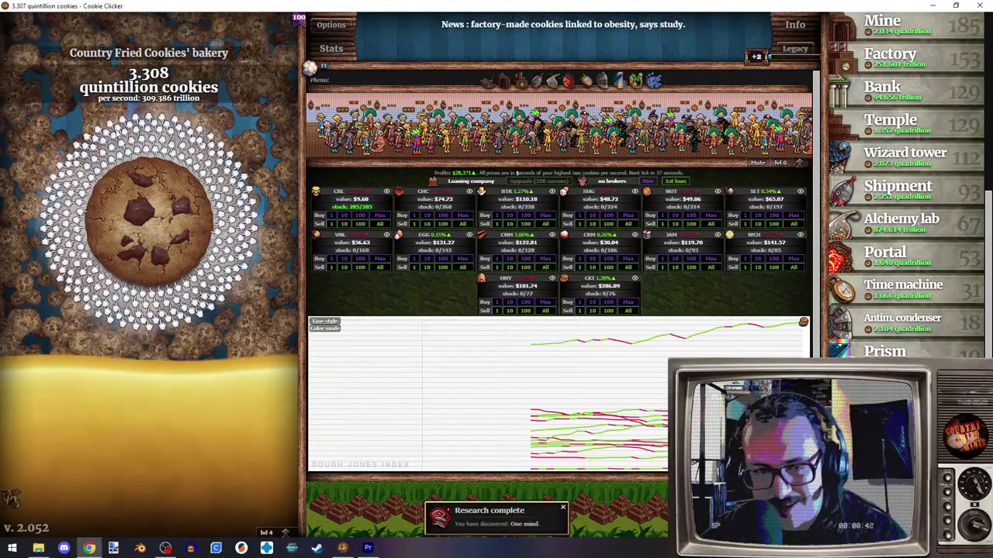
- Bake a few more cookies by hand on the big cookie without a frenzy bonus
click(118, 185)
click(136, 203)
click(137, 205)
click(137, 206)
click(137, 206)
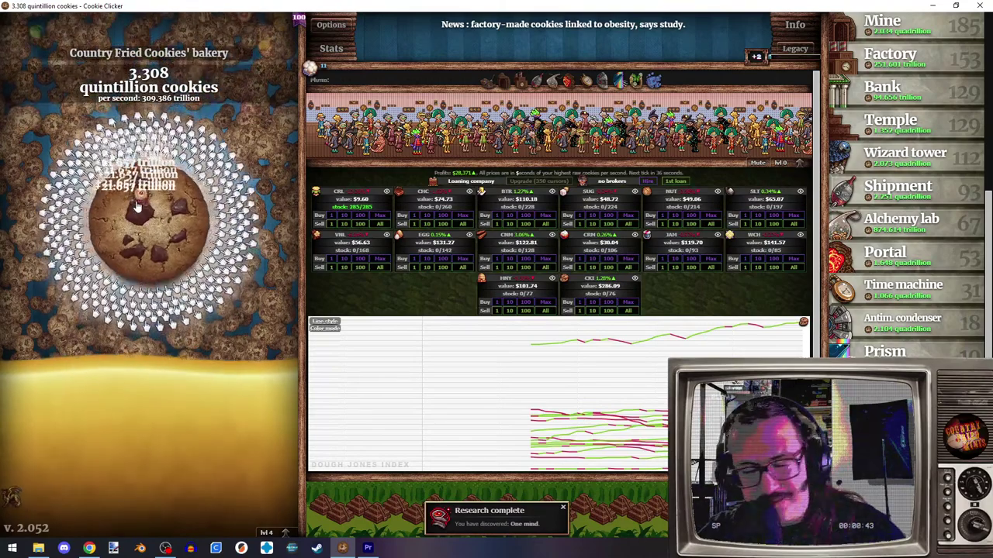
click(137, 205)
click(136, 206)
click(136, 208)
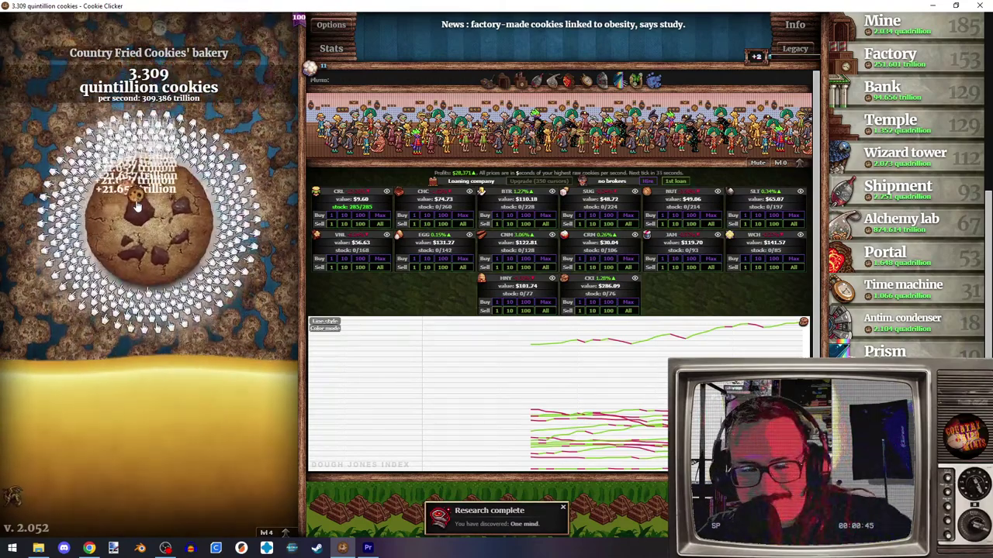
click(140, 203)
click(143, 199)
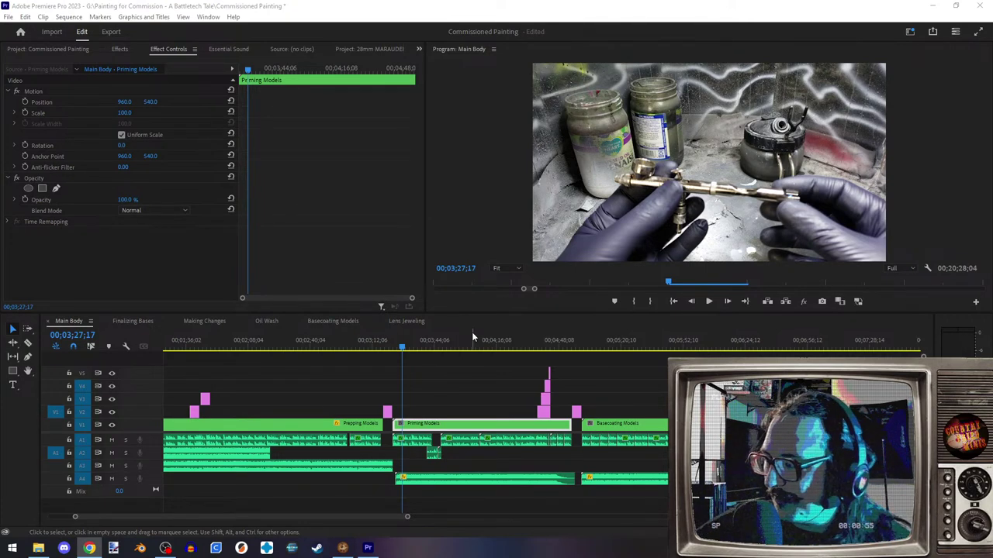
- Switch to Premiere Pro and examine the layout of the Main Body sequence around and beyond the Prepping Models section
click(410, 348)
click(264, 453)
scroll(429, 454, up, 3)
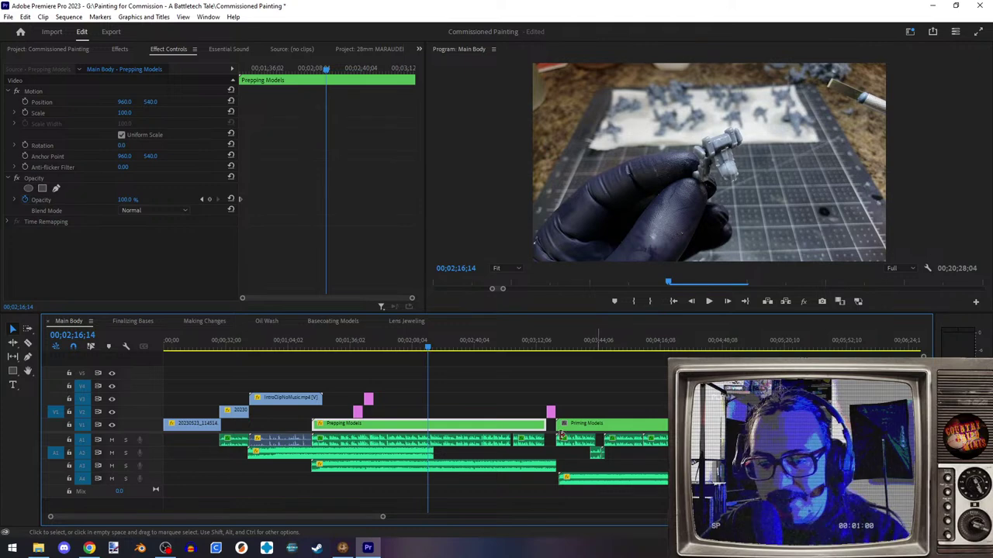
scroll(587, 440, down, 3)
scroll(512, 402, down, 8)
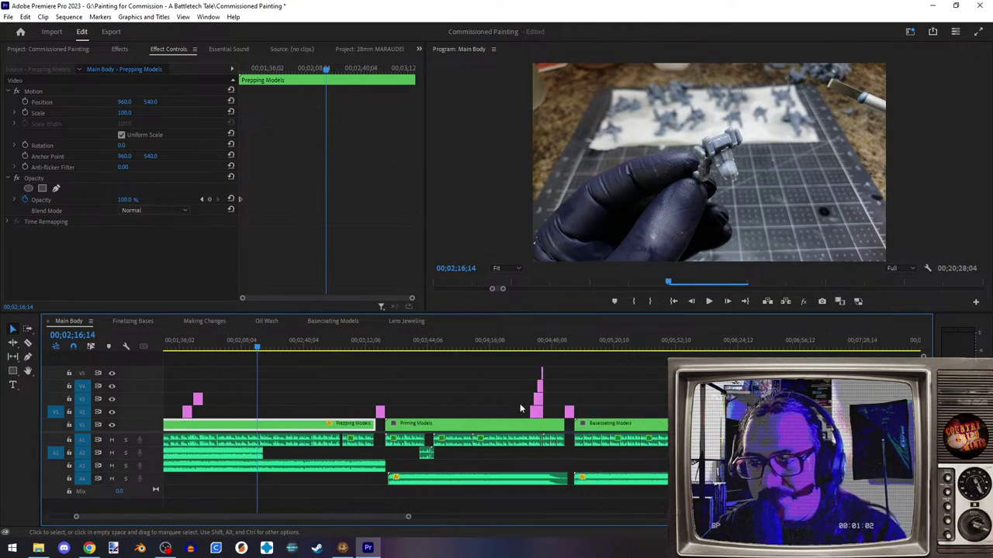
scroll(330, 403, up, 6)
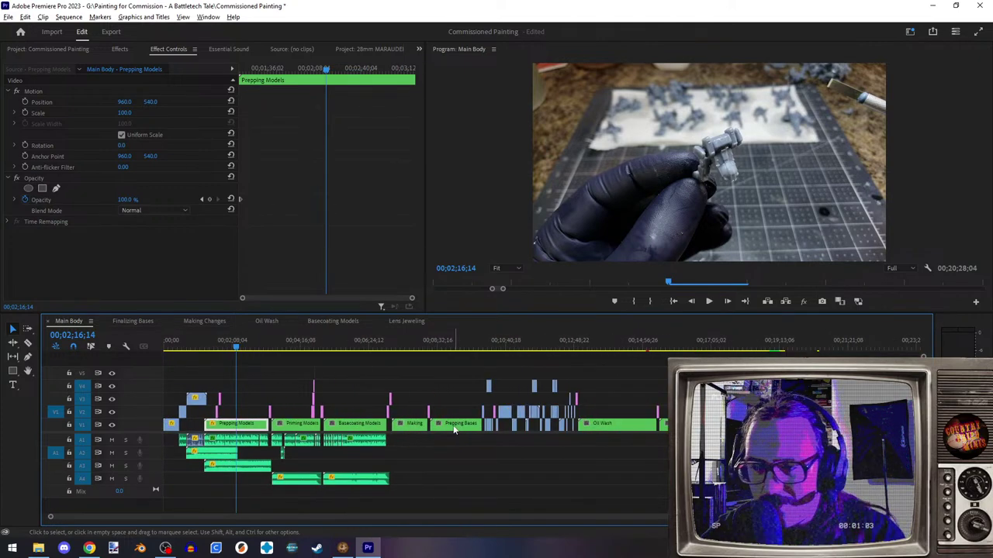
scroll(329, 400, down, 5)
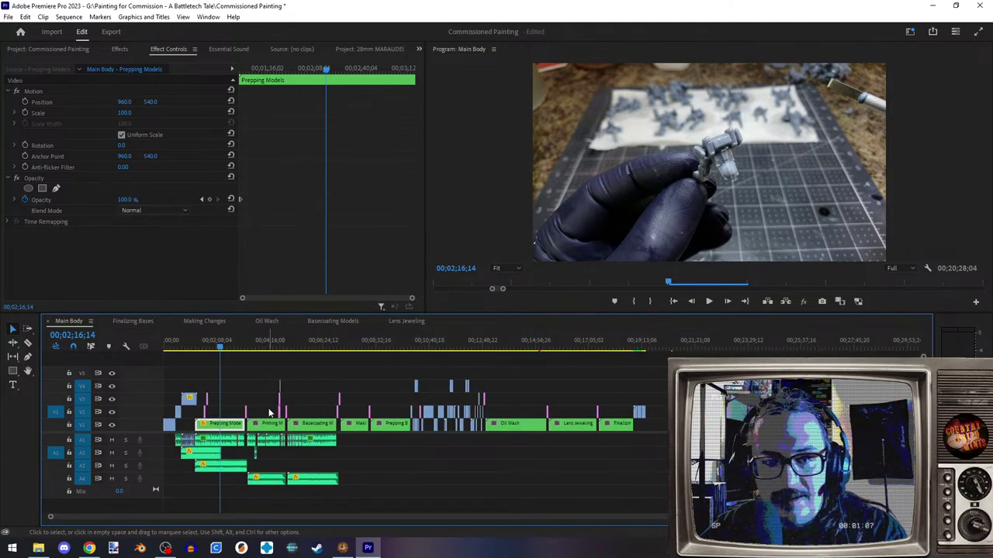
- Select the clips from the Priming Models section onward and move the playhead to 00;11;26;16
drag(261, 359, 668, 503)
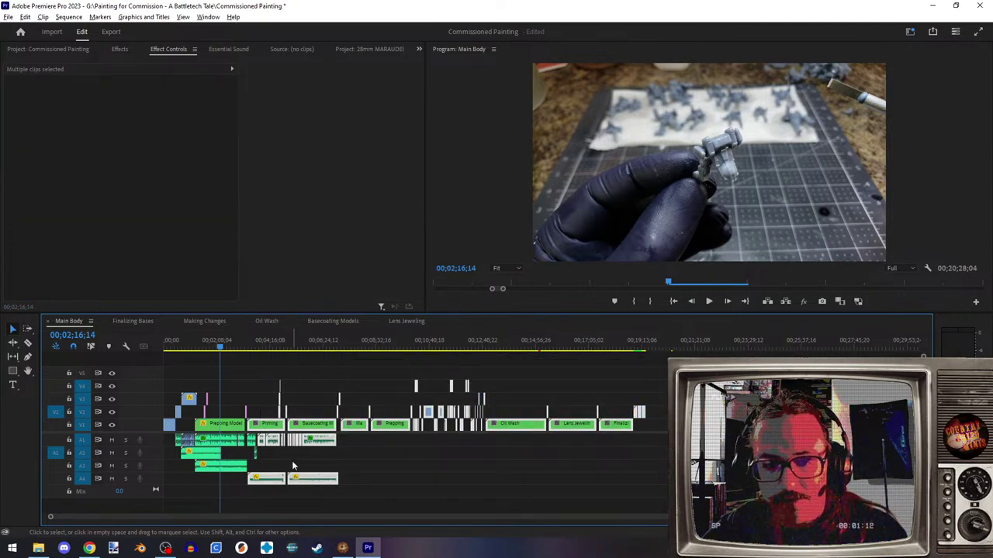
scroll(260, 464, up, 6)
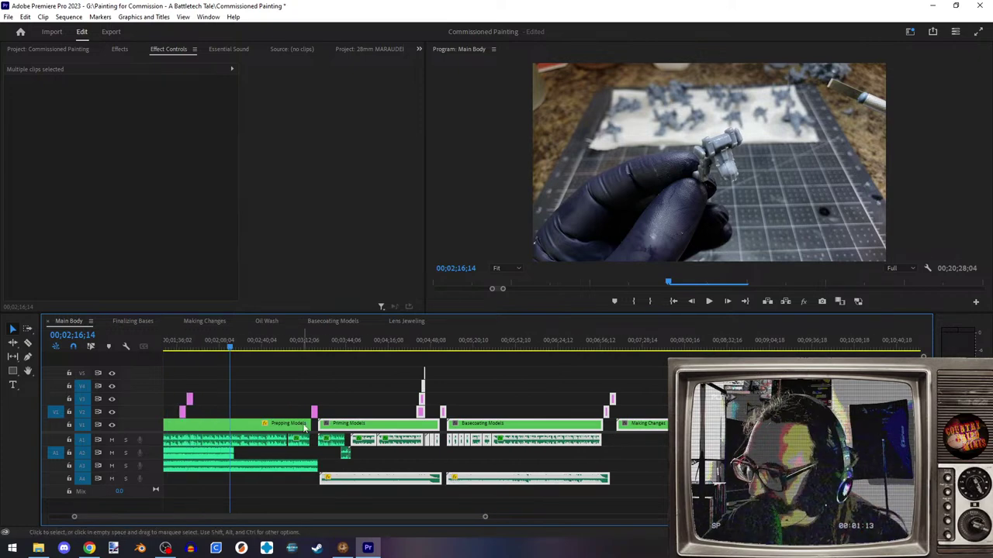
click(550, 345)
click(401, 346)
scroll(370, 424, down, 1)
scroll(370, 424, down, 3)
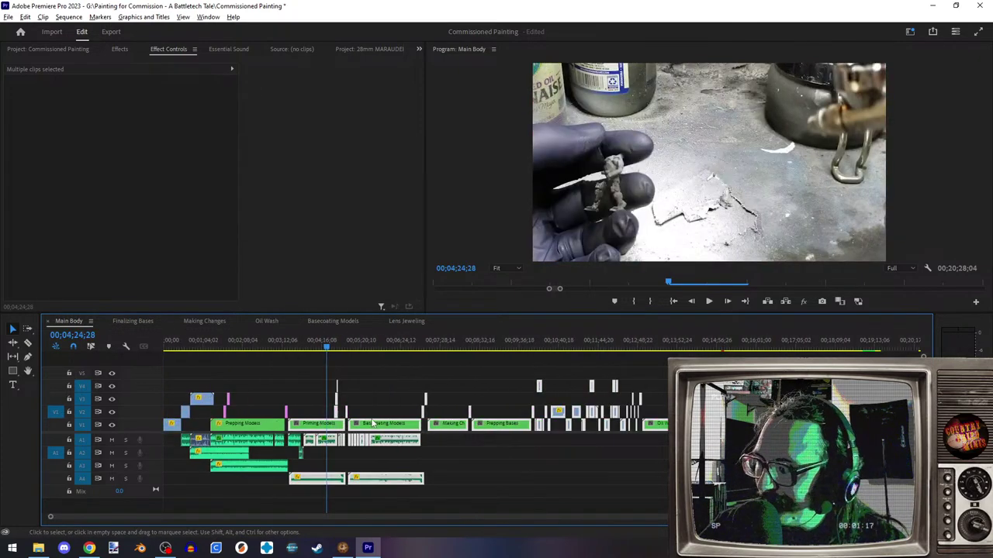
click(807, 340)
click(506, 346)
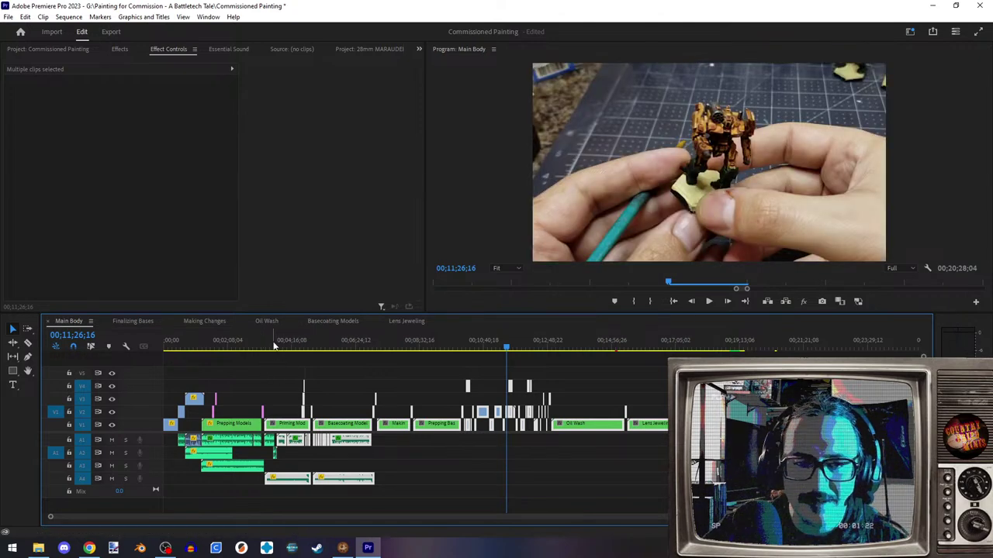
- Shift all clips from the start of Priming Models onward about four minutes later, opening a gap after Prepping Models
drag(270, 360, 645, 511)
scroll(288, 447, up, 8)
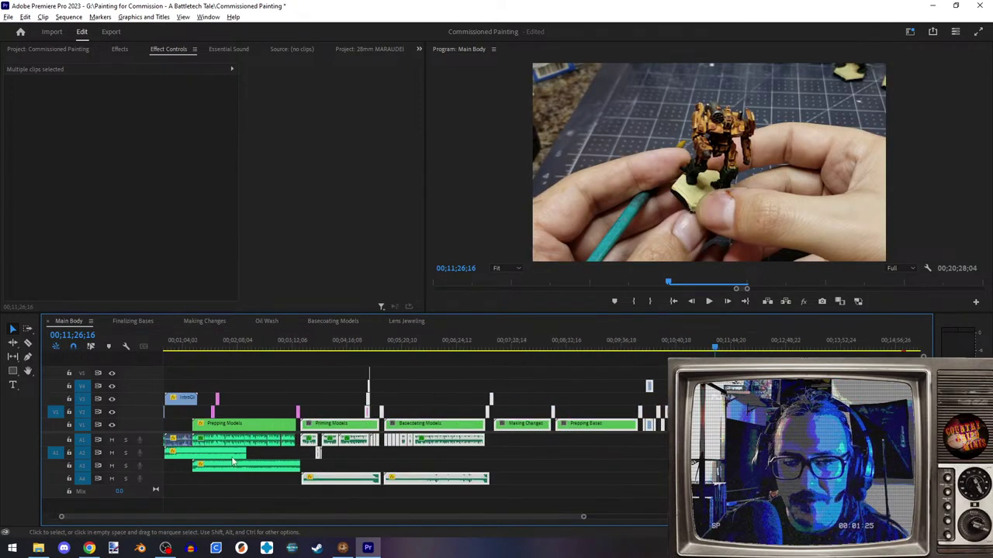
scroll(385, 433, up, 4)
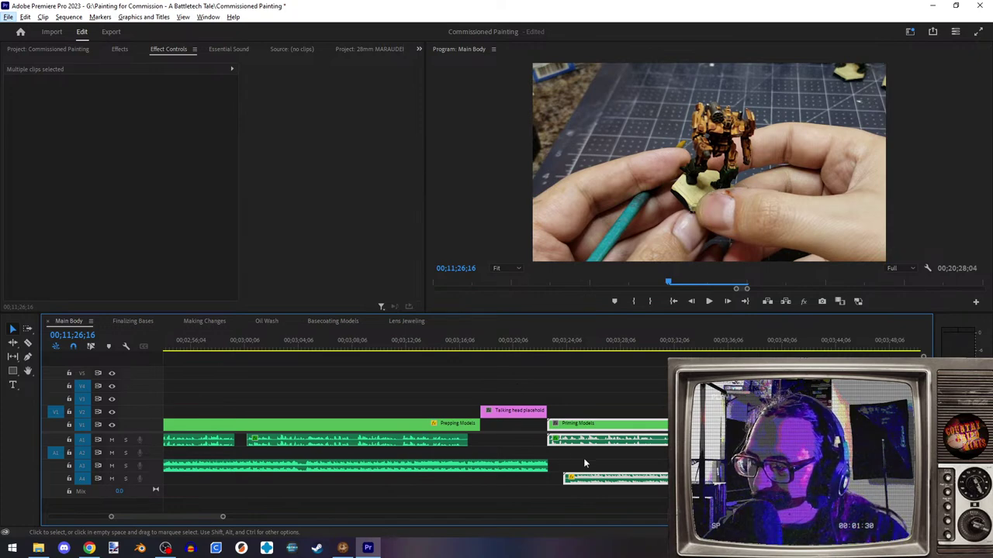
scroll(525, 446, down, 8)
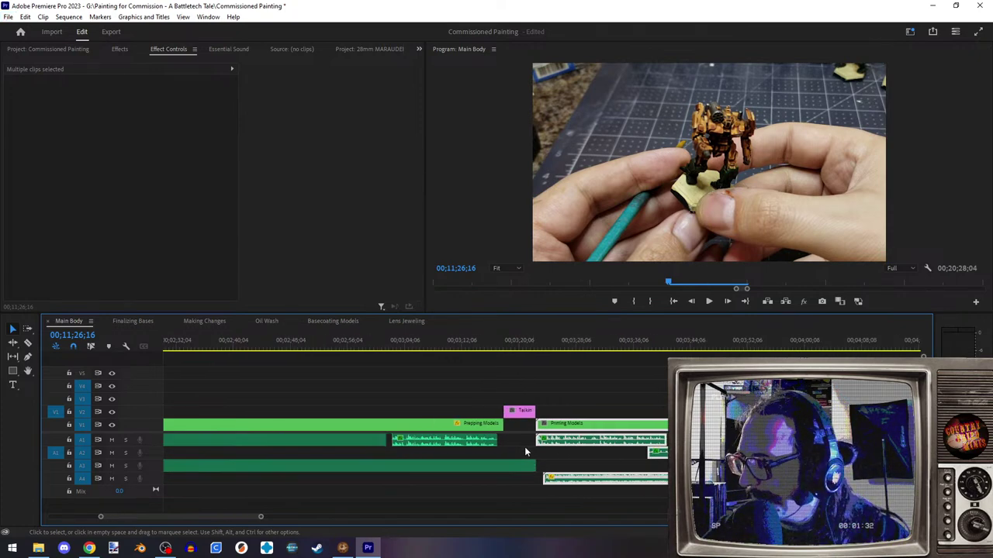
scroll(494, 456, down, 3)
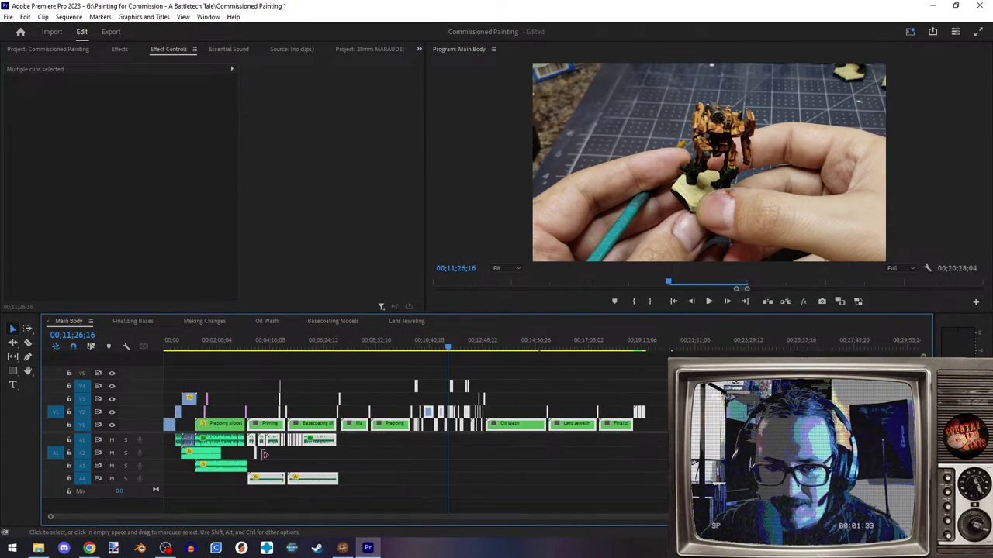
drag(266, 431, 365, 431)
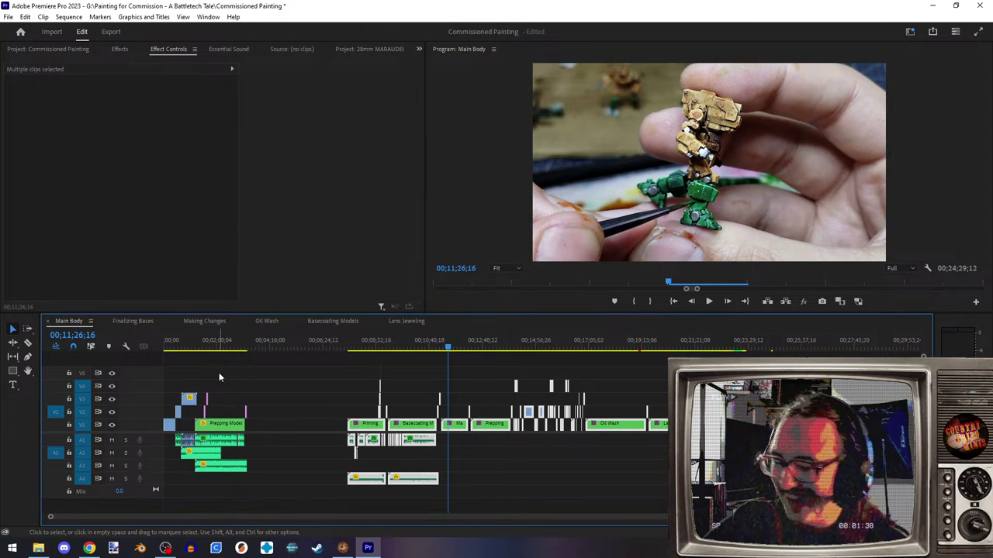
click(296, 359)
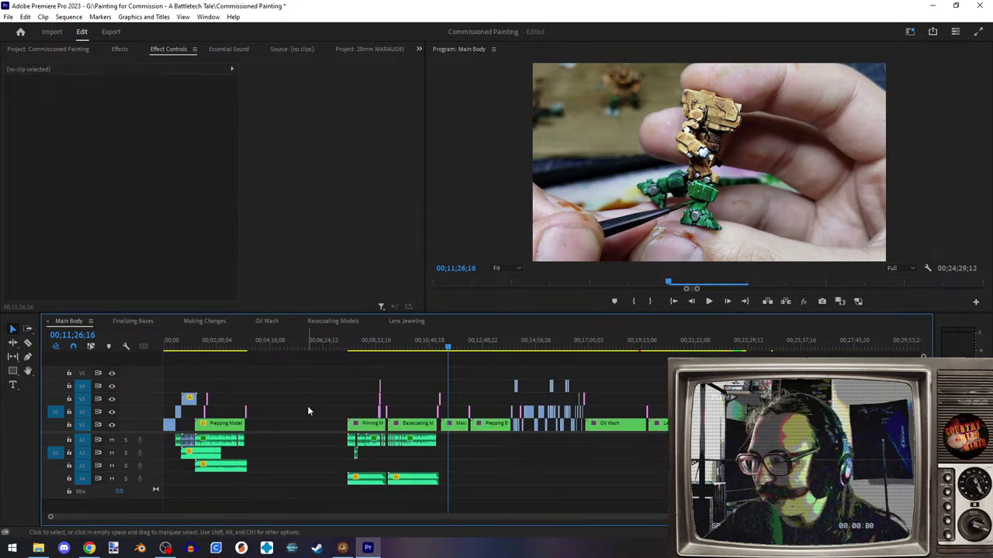
- Switch to Chrome and download the Windows Tiles+Console installer from the Dungeon Crawl Stone Soup website, keeping the flagged file
key(alt+Tab)
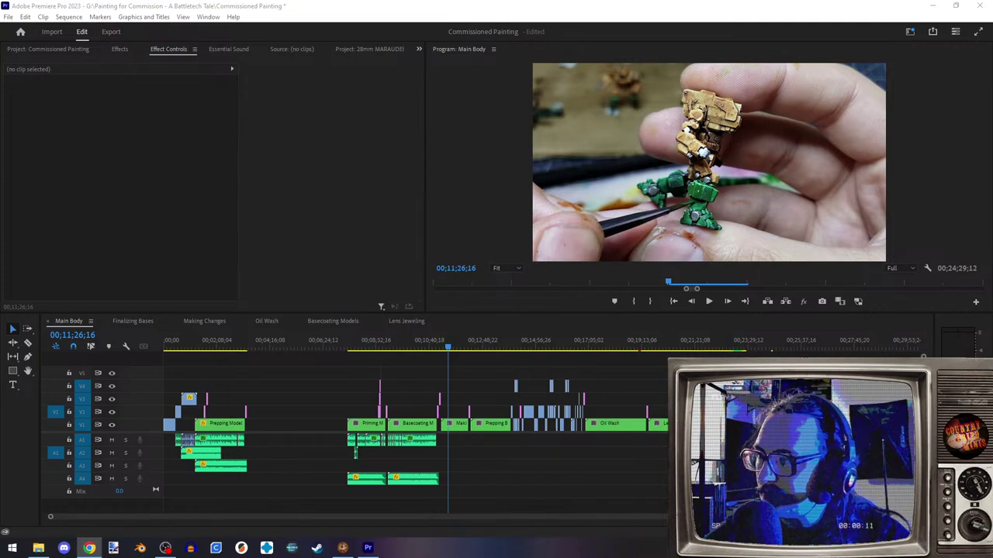
key(alt+Tab)
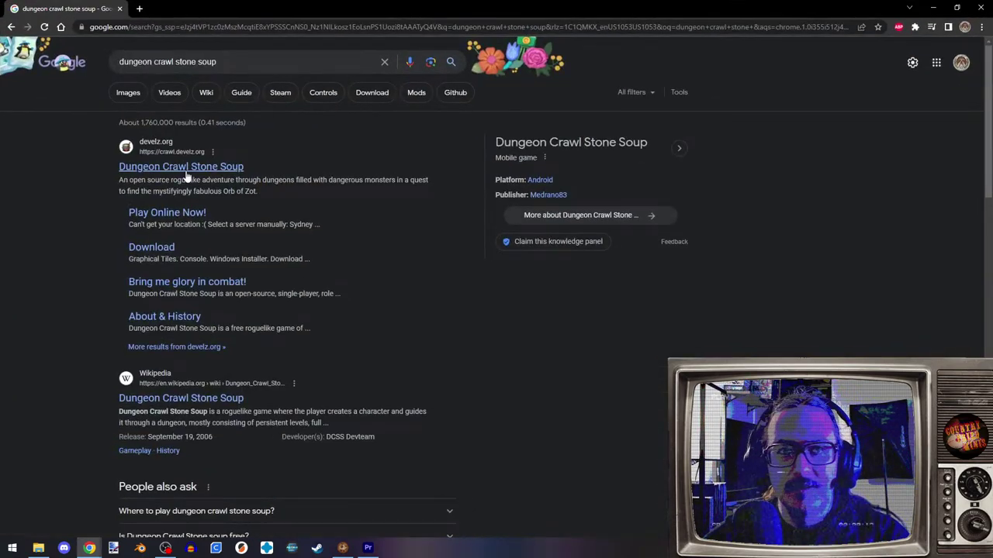
click(191, 176)
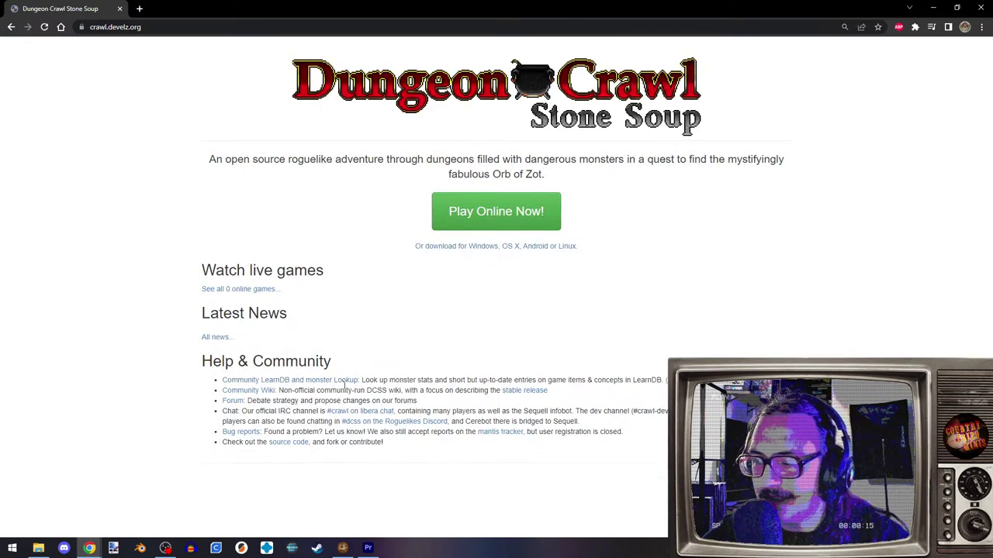
click(459, 247)
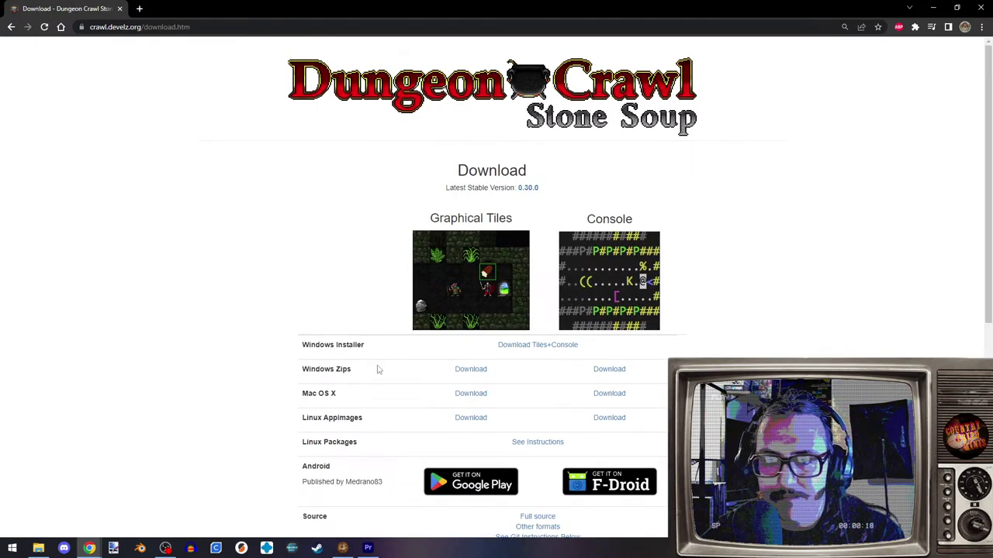
click(526, 351)
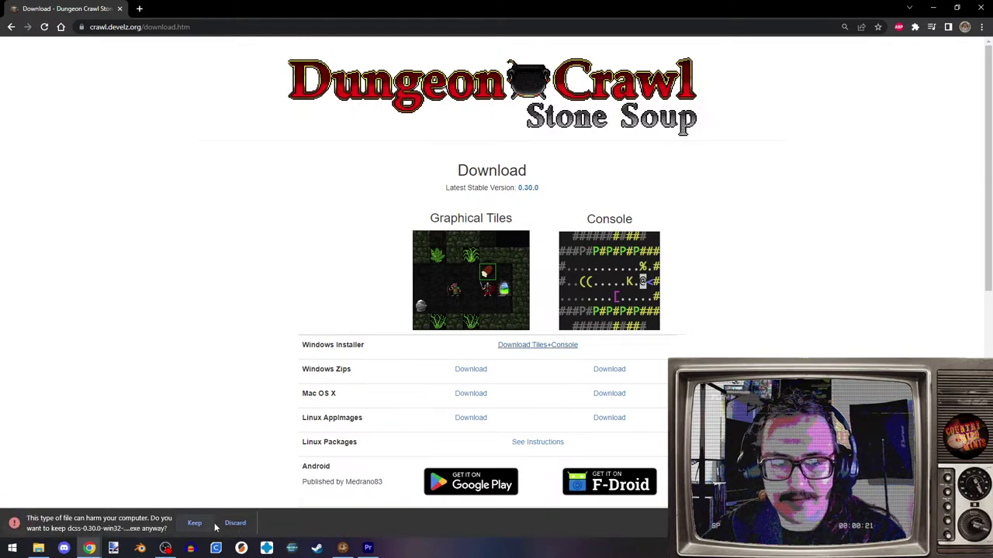
click(187, 528)
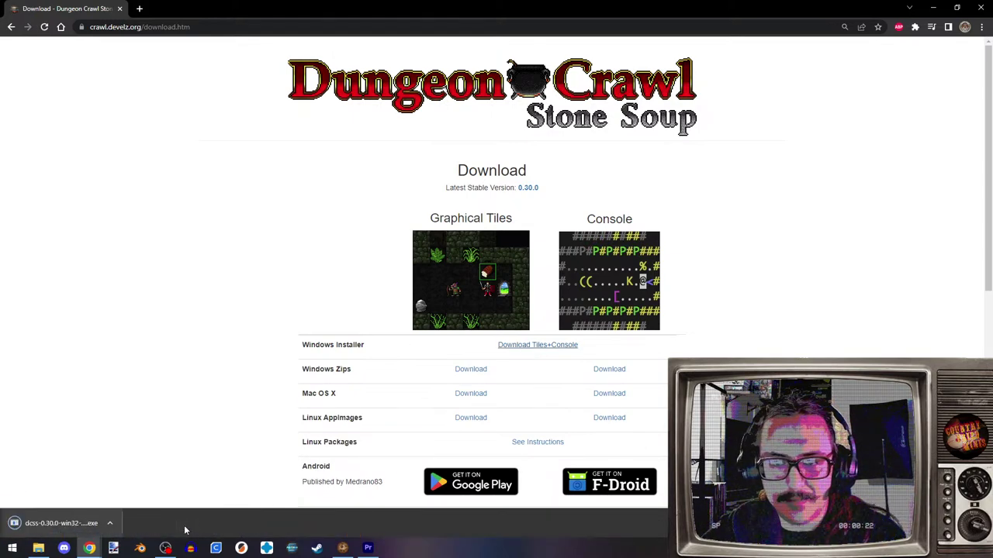
- Run the downloaded Dungeon Crawl Stone Soup installer, overriding the SmartScreen block and allowing it to make changes
click(78, 525)
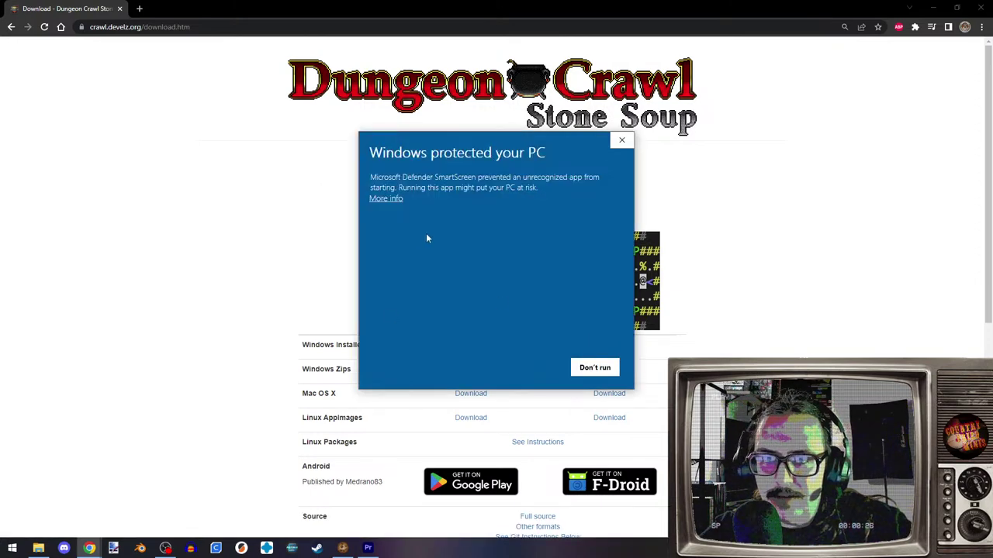
click(388, 199)
click(532, 369)
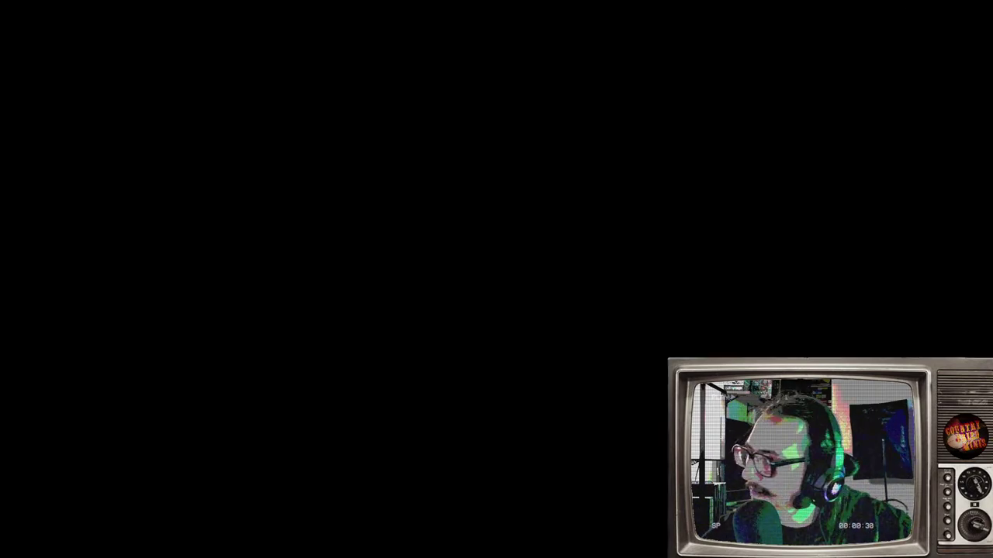
click(447, 415)
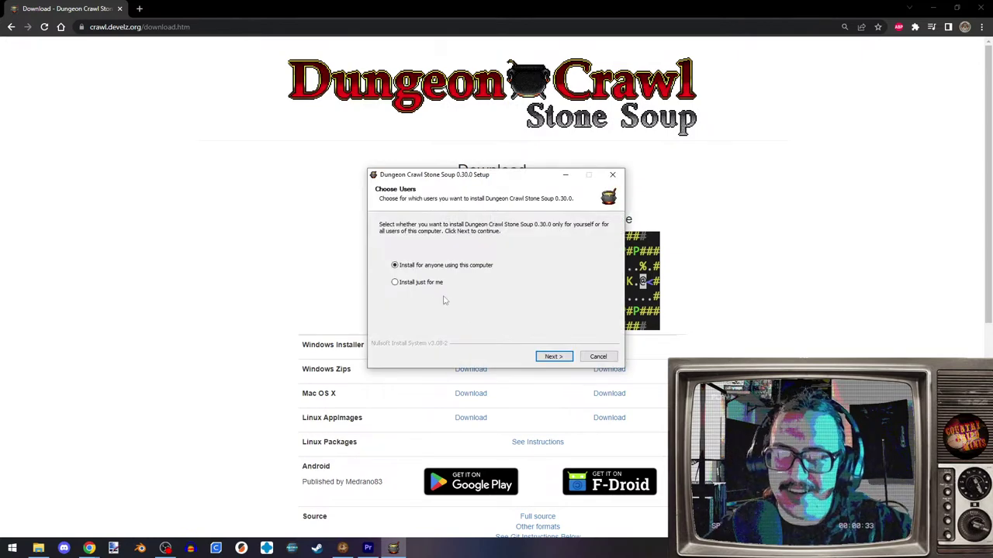
- Install Dungeon Crawl Stone Soup 0.30.0 for anyone using the computer in C:\Program Files (x86)\Crawl, finish the setup and minimize Chrome
click(554, 357)
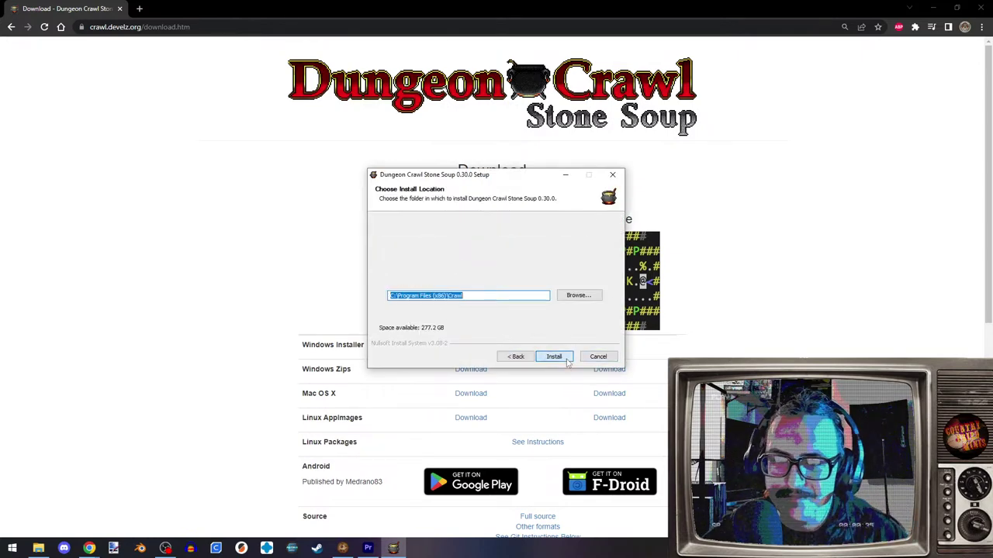
click(554, 357)
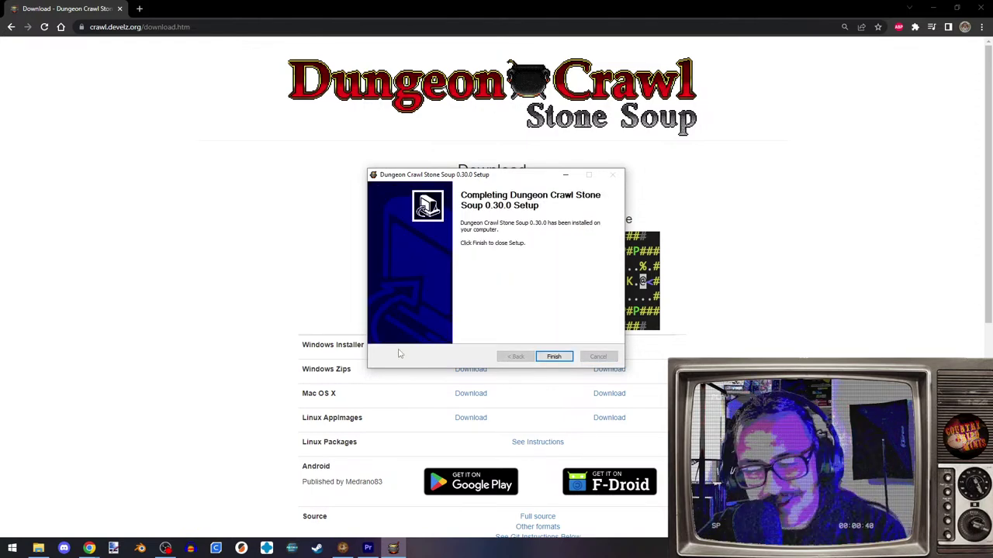
click(554, 357)
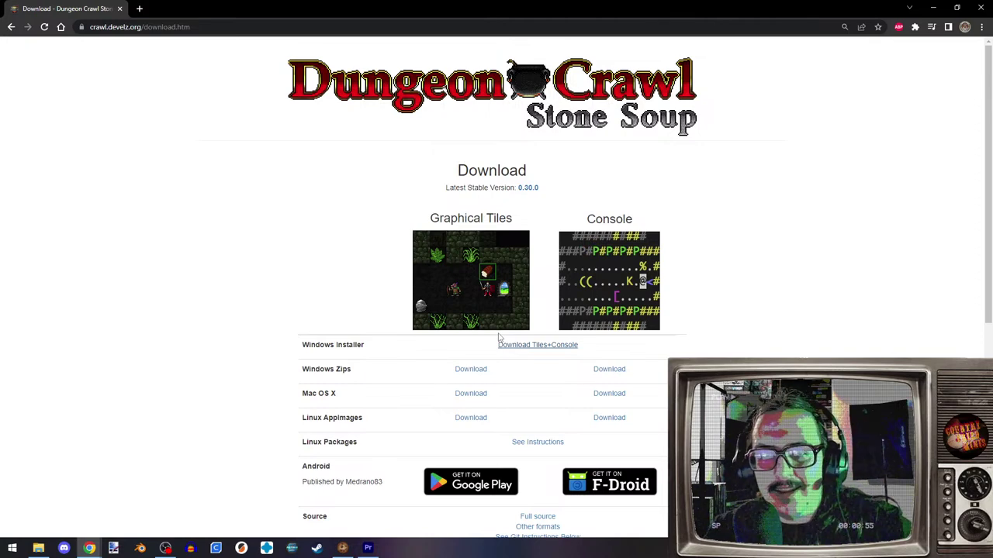
click(936, 9)
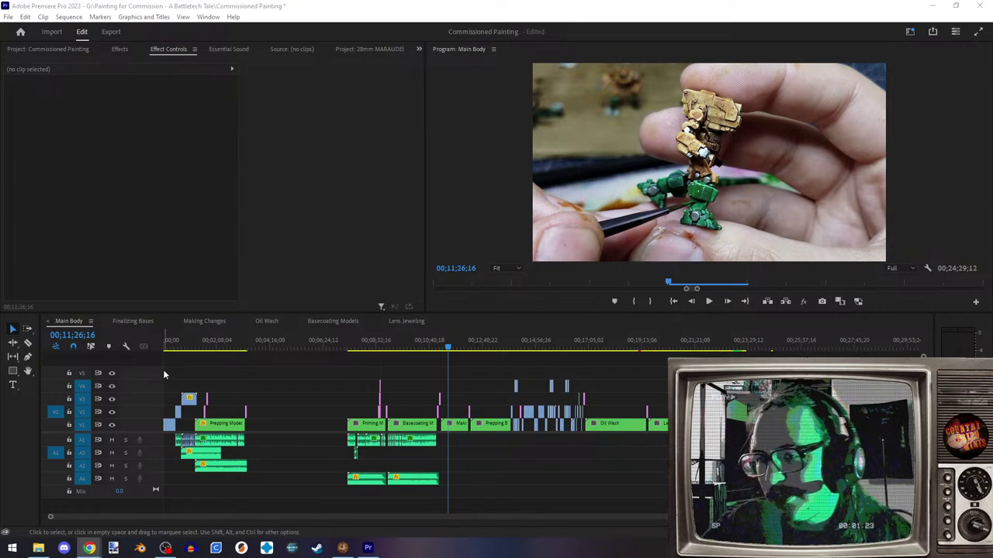
- Review the Main Body timeline, checking frames from Prepping Bases into the VHS fast-forward overlay and the gap after Prepping Models
scroll(407, 411, down, 2)
scroll(402, 421, up, 2)
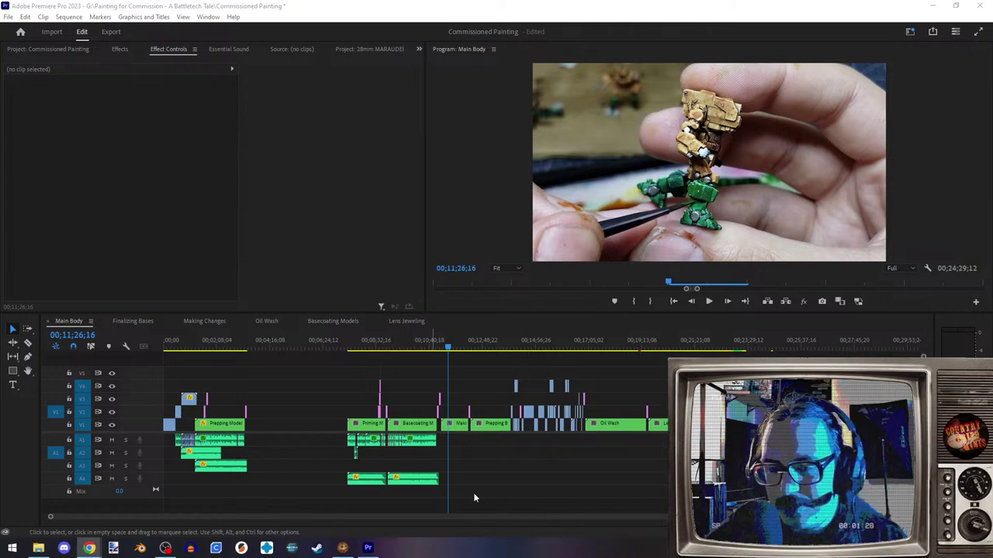
click(493, 350)
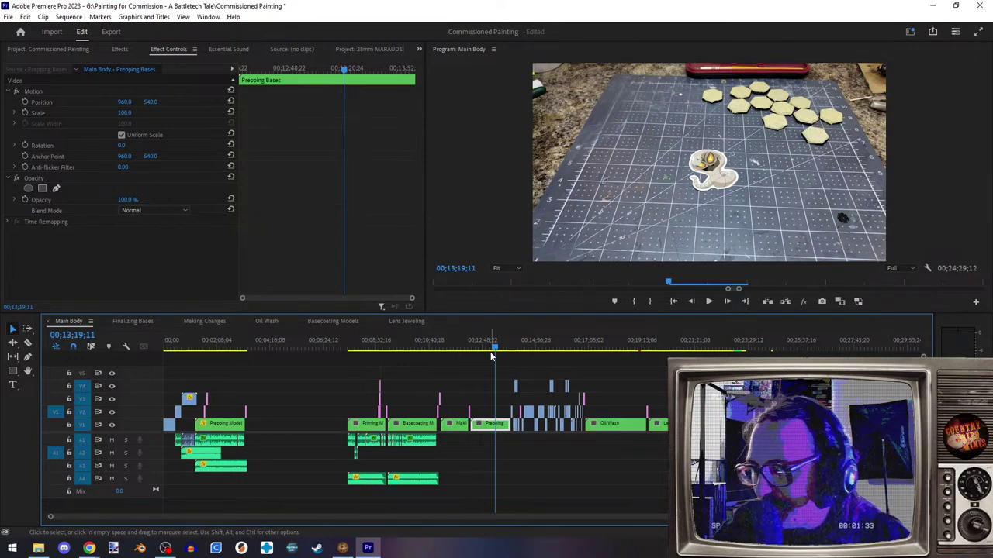
scroll(364, 419, down, 3)
scroll(434, 438, up, 3)
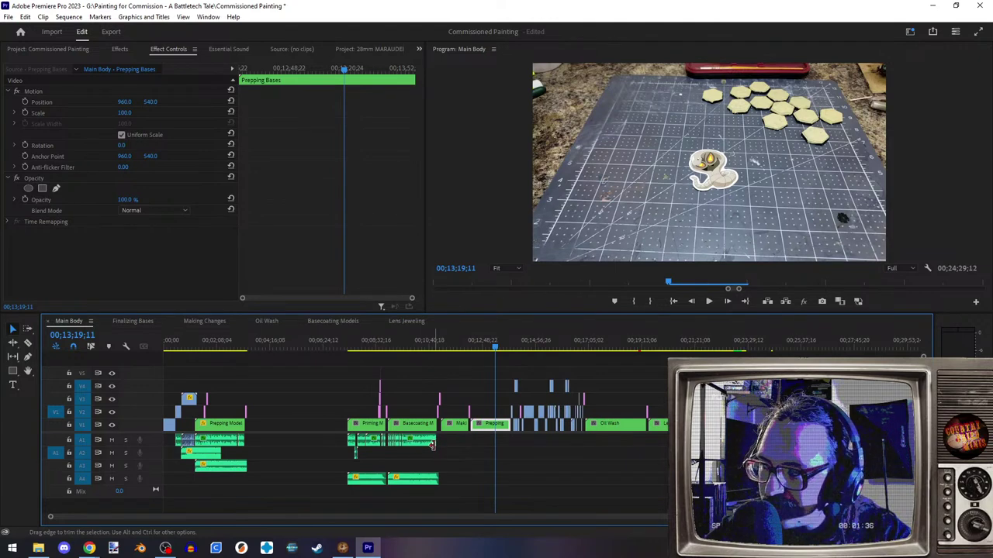
click(510, 350)
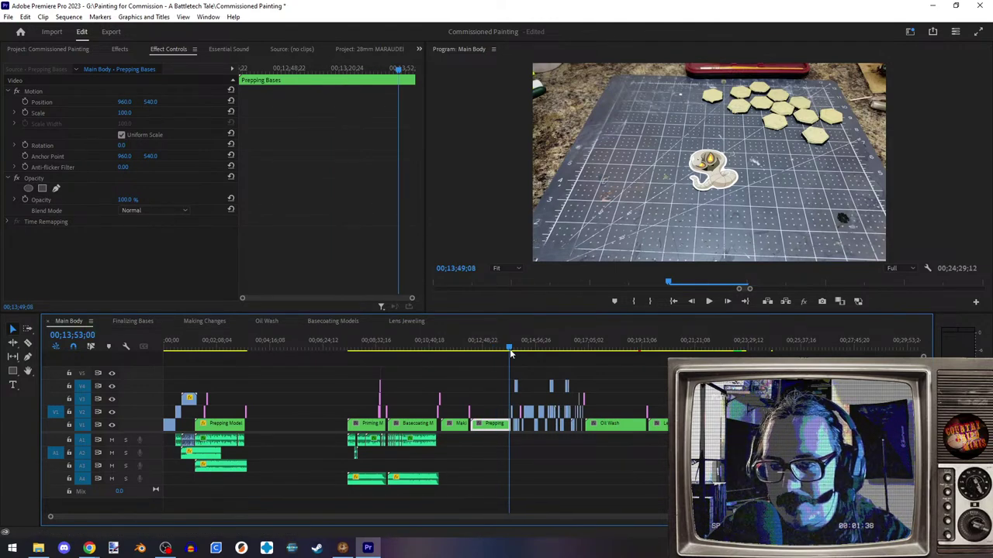
click(519, 350)
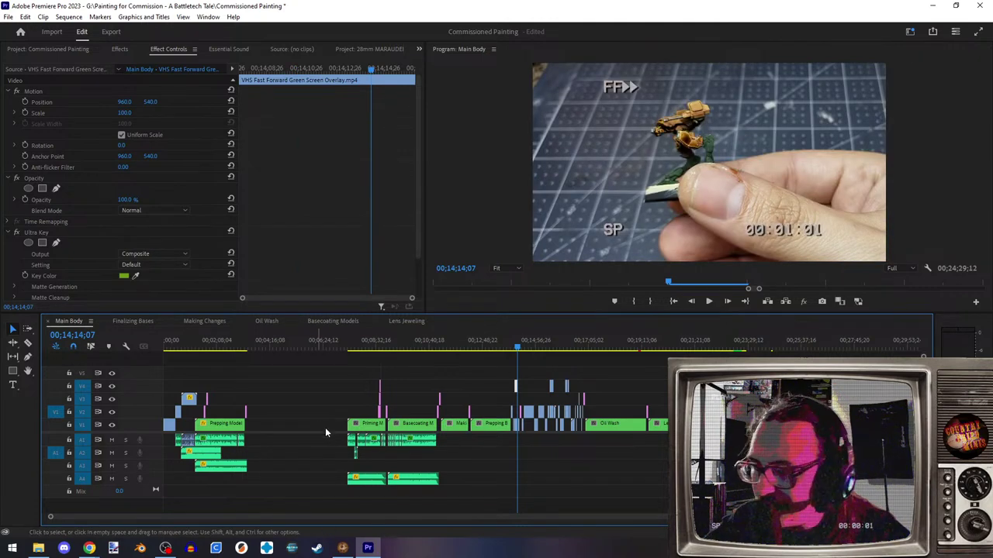
scroll(250, 456, up, 8)
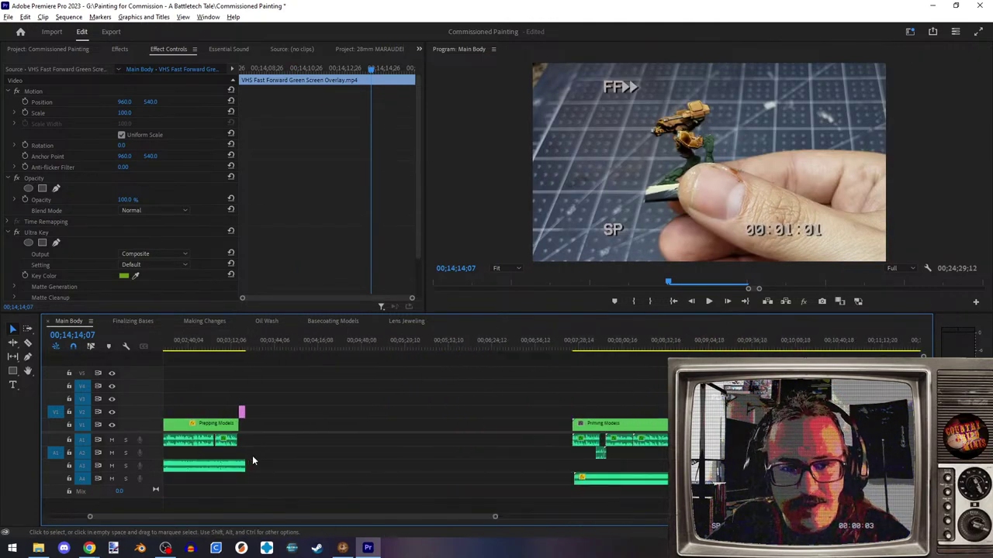
scroll(293, 464, left, 5)
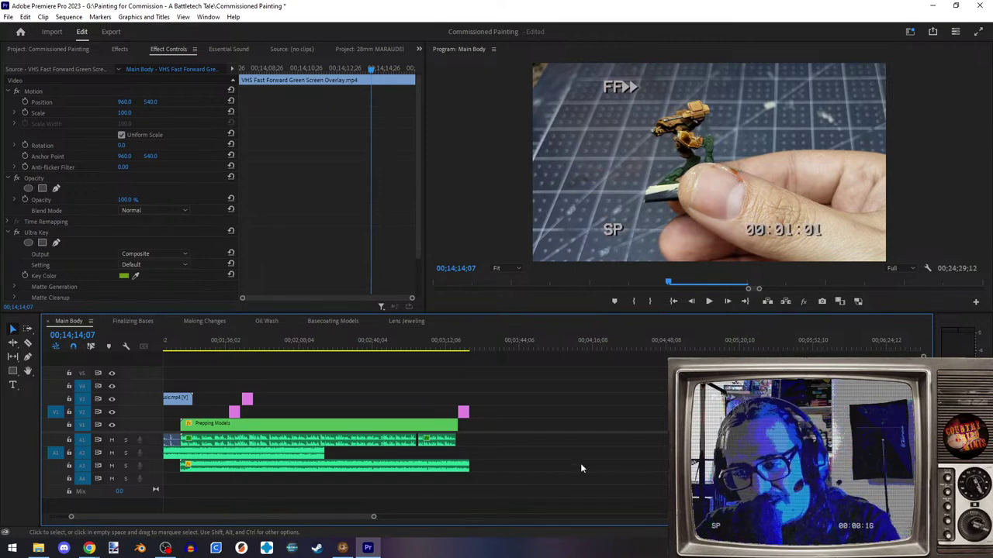
scroll(606, 471, down, 5)
scroll(531, 481, down, 3)
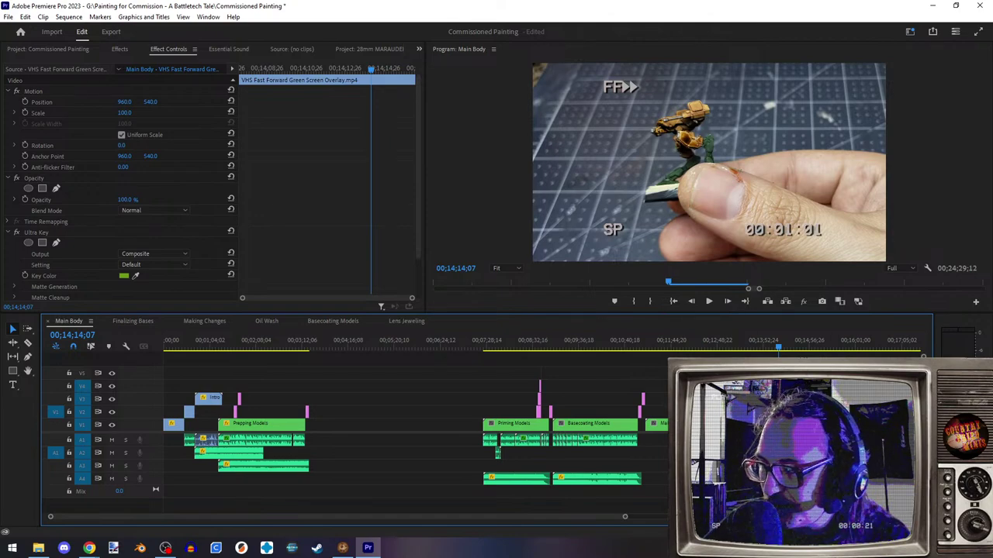
- Close the Dungeon Crawl download page and import 20230618_004627.mp4 into Main Body on V1 and A1, starting at about 00;26;00;00
key(alt+Tab)
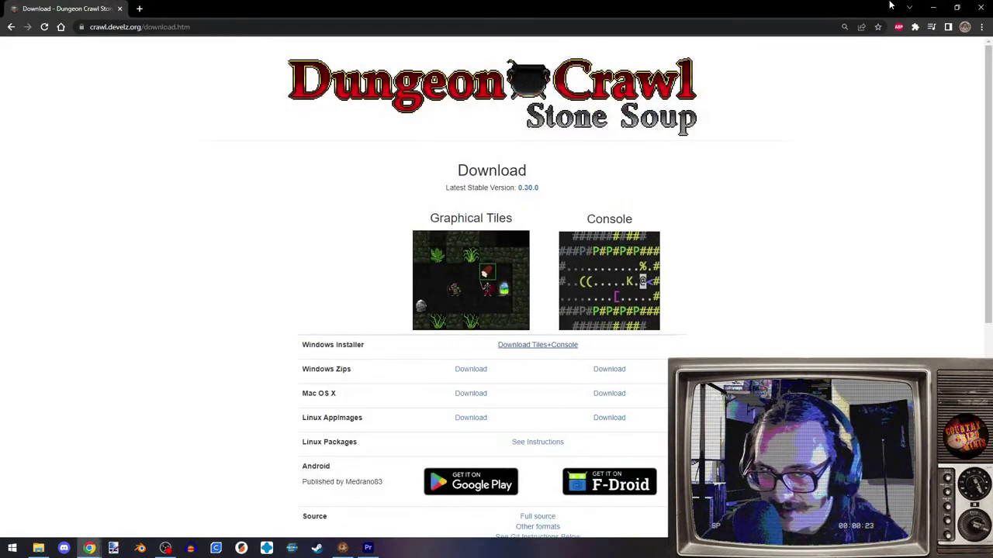
click(980, 7)
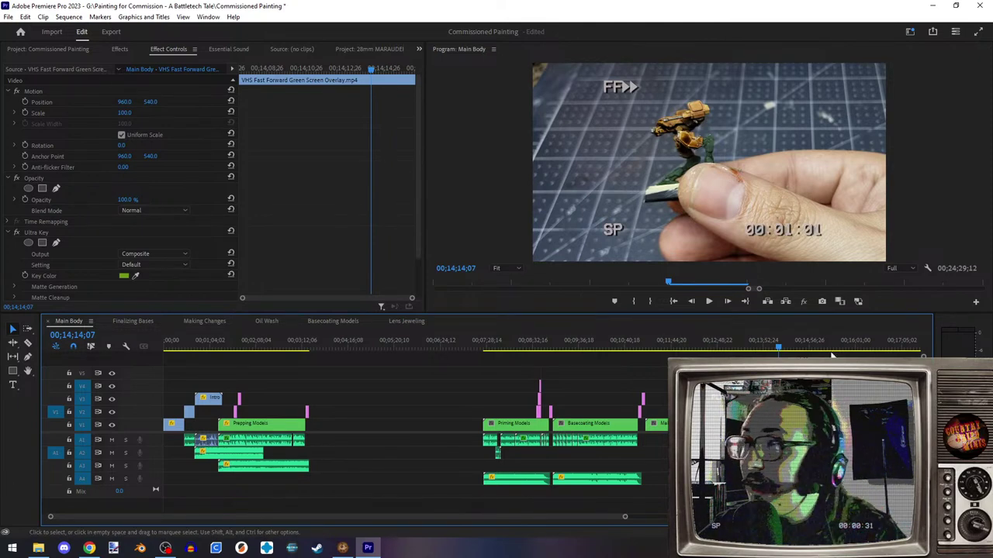
click(38, 547)
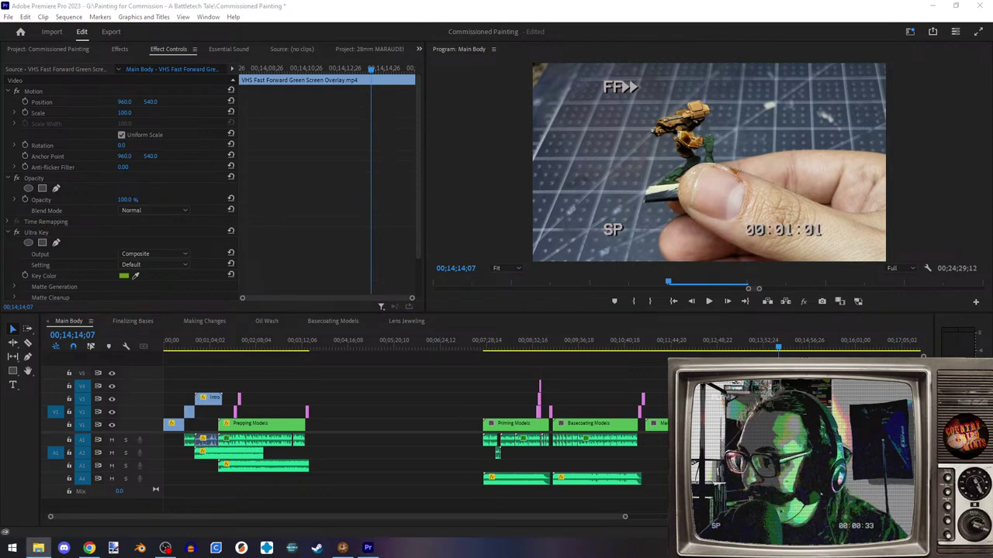
scroll(590, 450, right, 10)
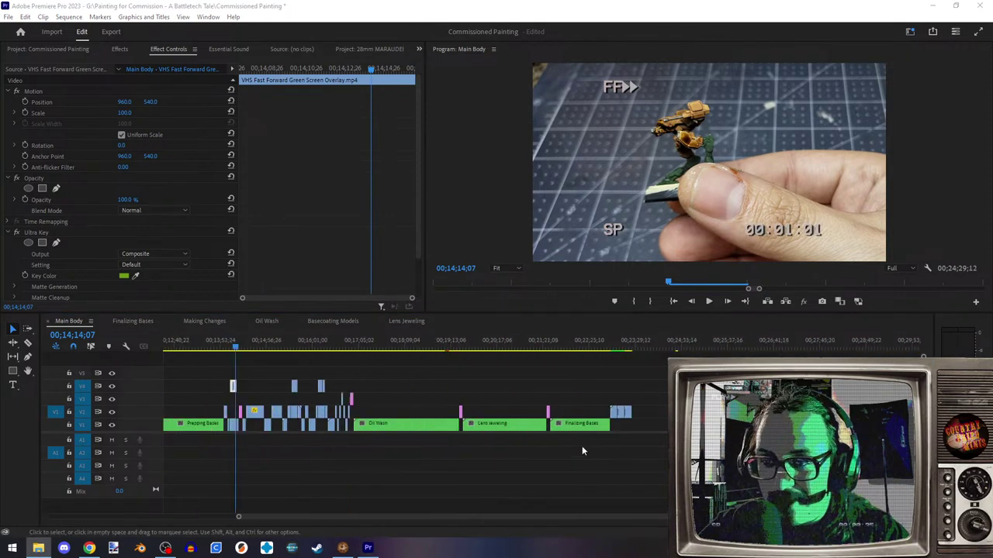
scroll(575, 459, right, 2)
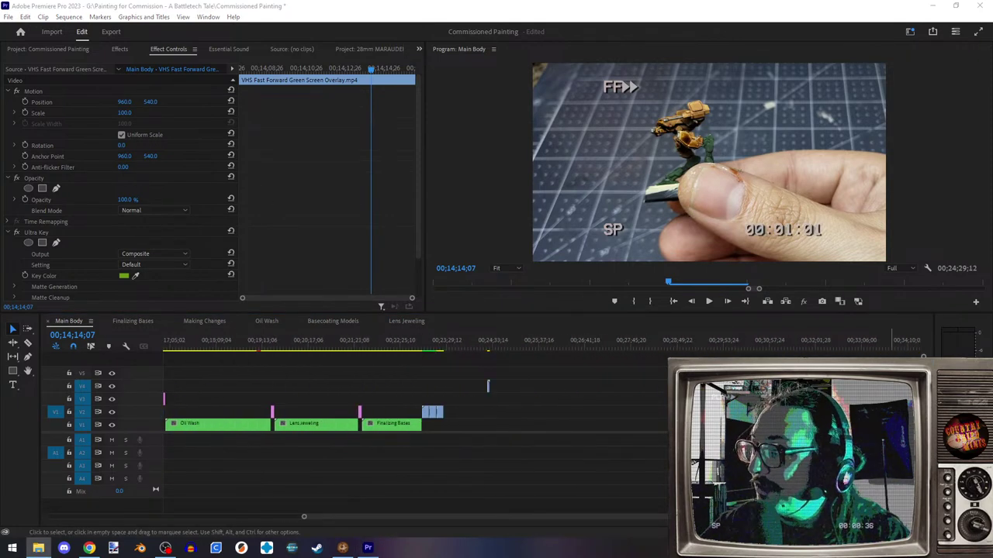
drag(0, 419, 556, 434)
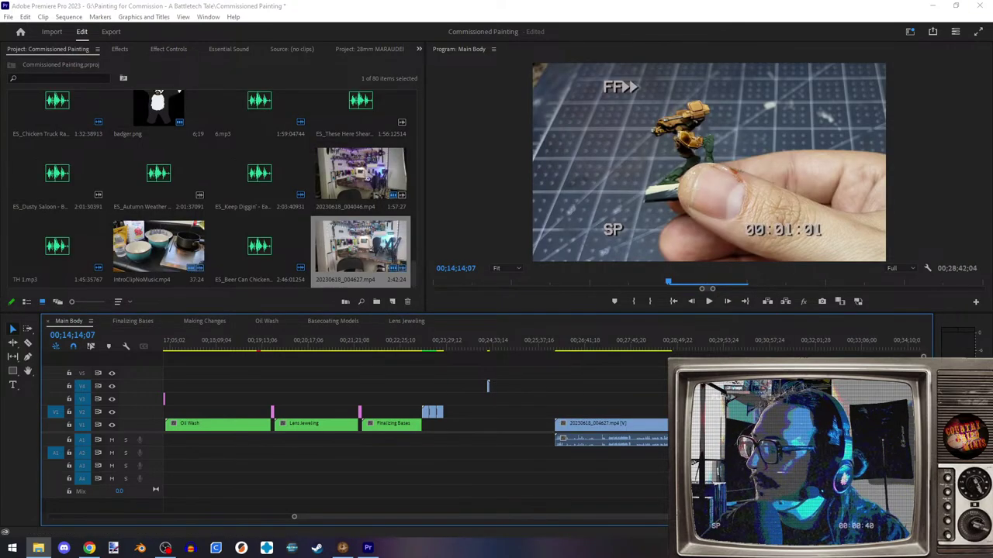
- Import TH 2.mp3 onto A2 beneath the 20230618_004627.mp4 clip and shift it about 10 seconds later to match the camera audio waveform
drag(698, 434, 662, 454)
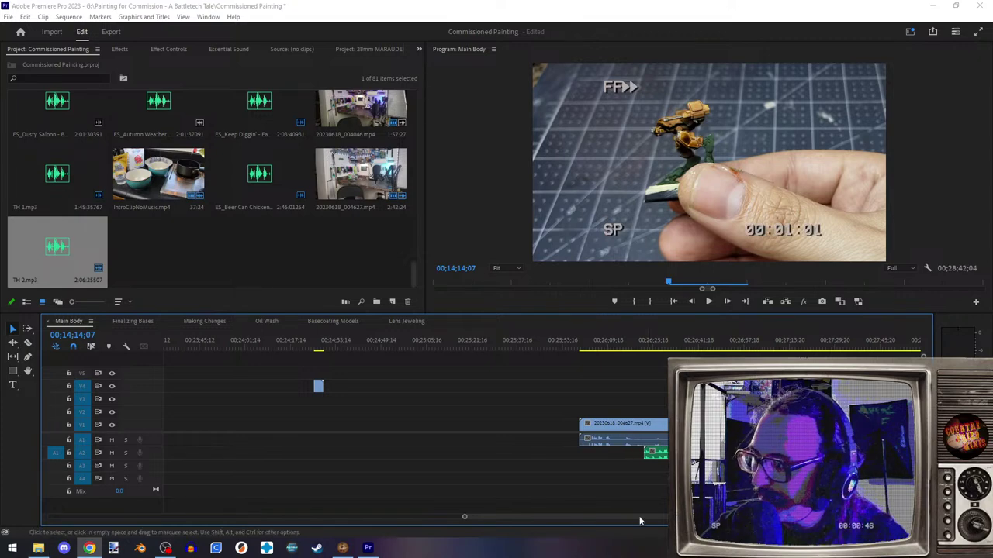
scroll(588, 512, up, 3)
scroll(614, 468, up, 2)
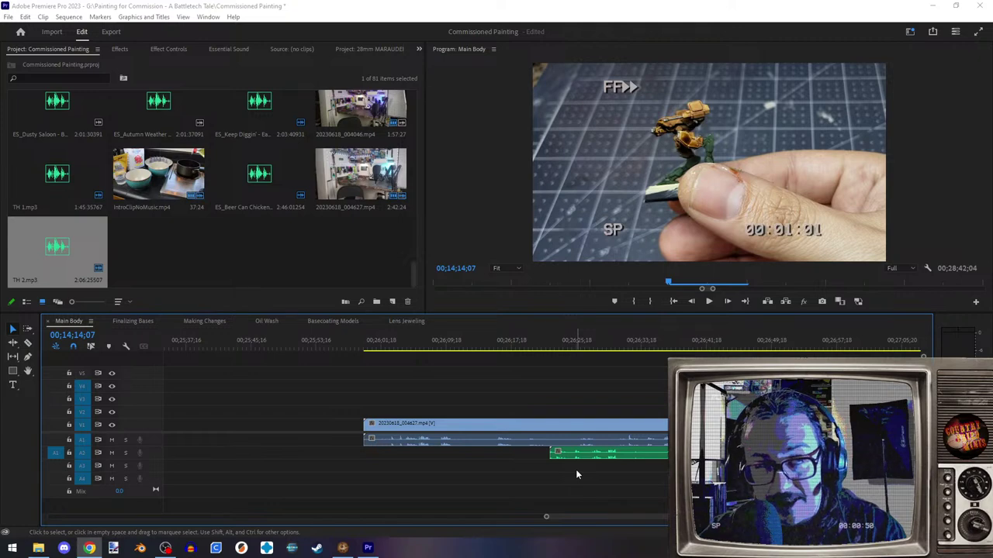
scroll(579, 471, down, 2)
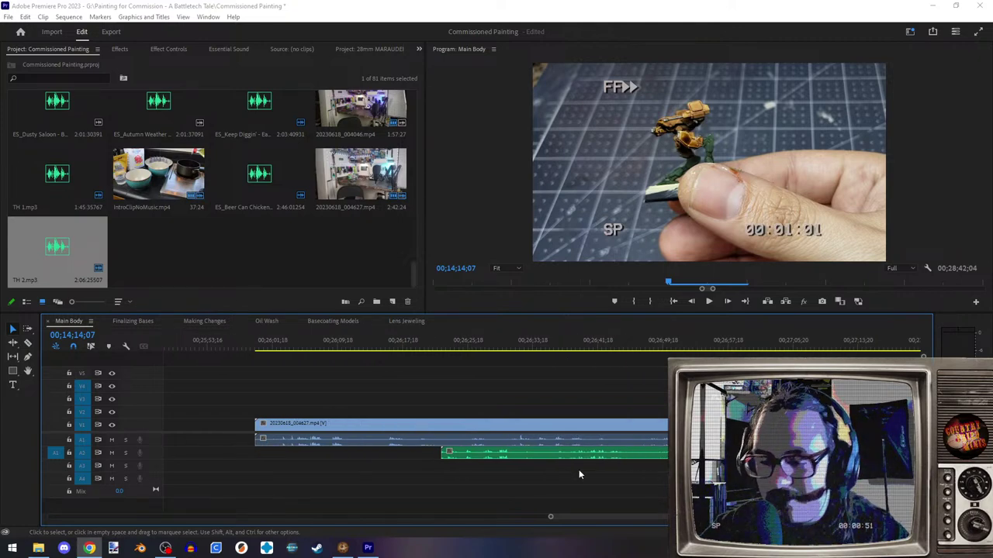
scroll(578, 475, down, 9)
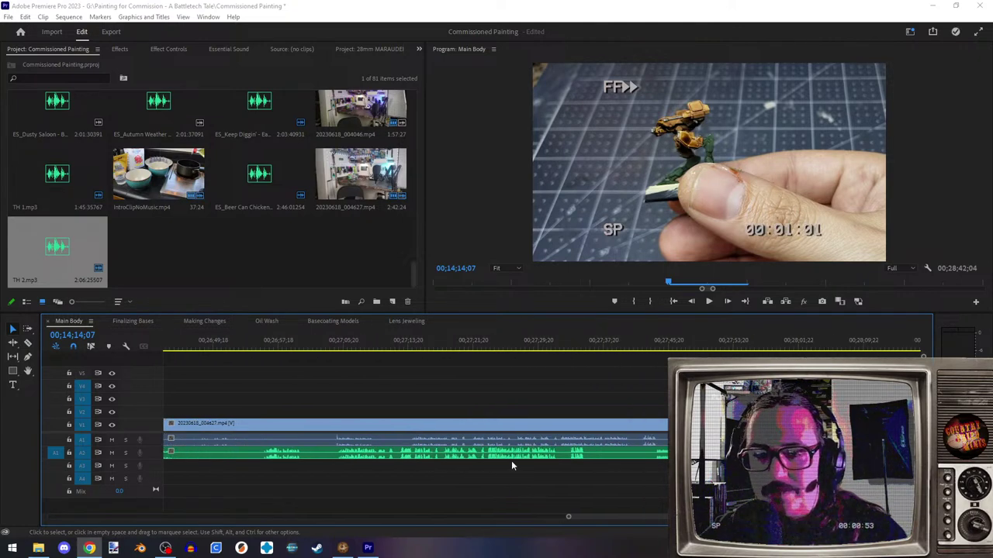
drag(265, 457, 342, 459)
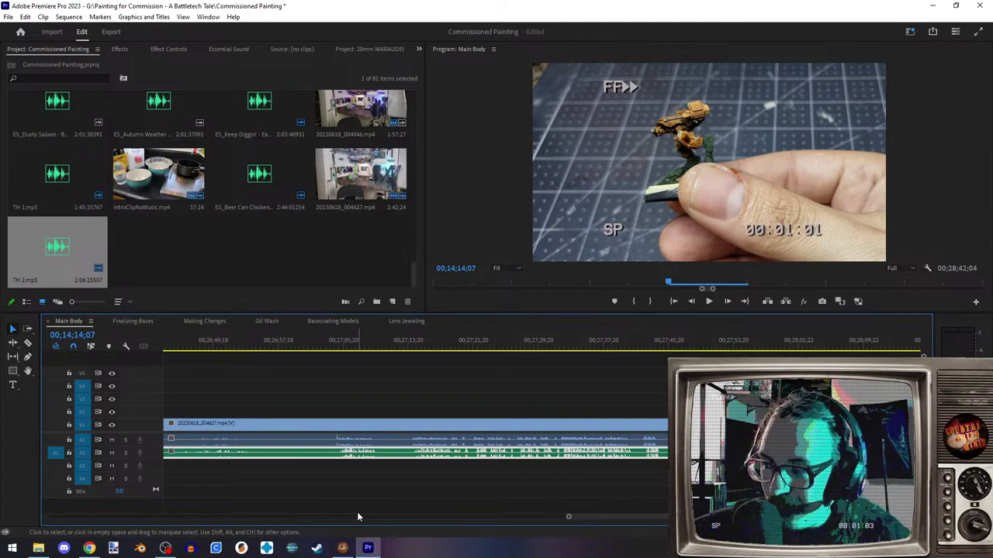
scroll(348, 479, up, 4)
scroll(367, 478, up, 5)
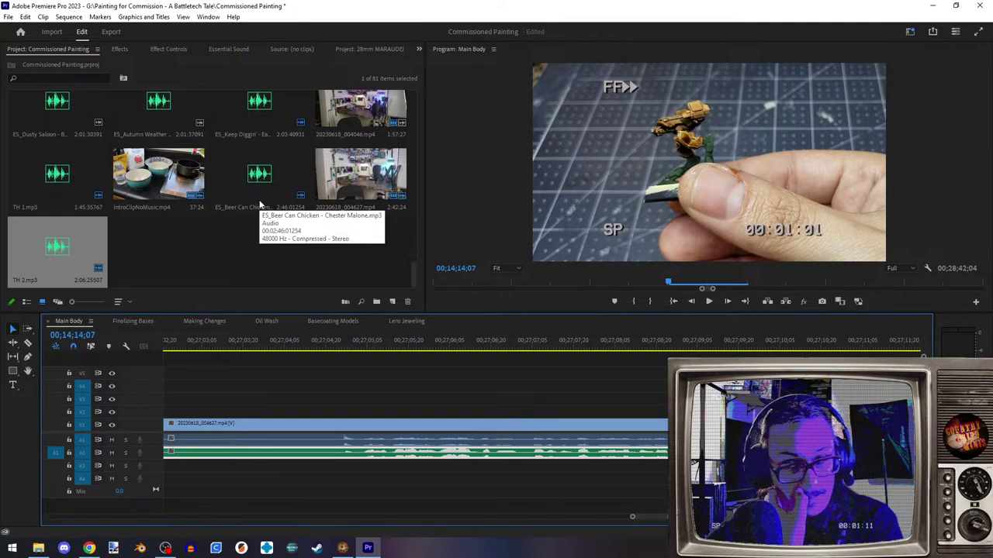
- Switch to Chrome, watch the My Summer Car trailer on Steam in full screen at adjusted volume, and close the browser
click(89, 547)
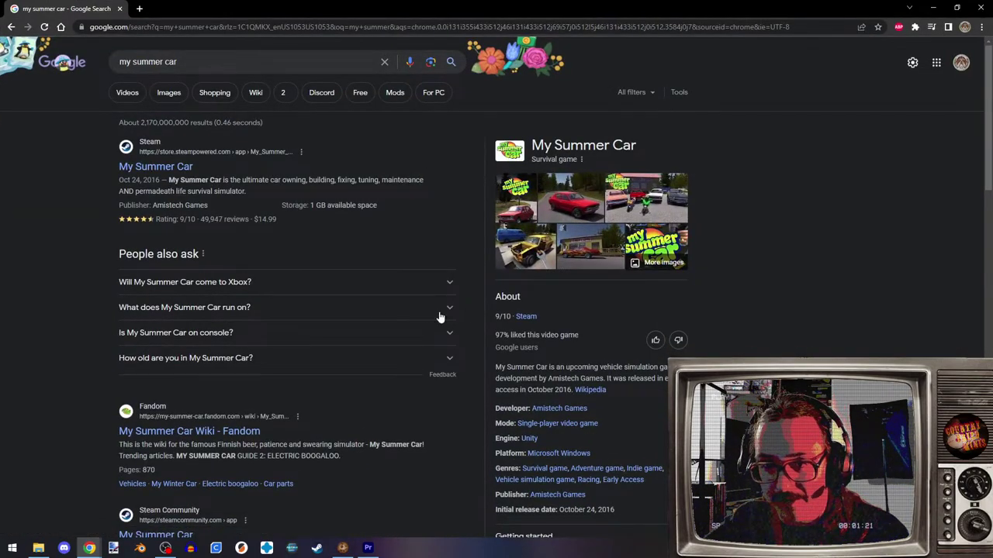
click(185, 168)
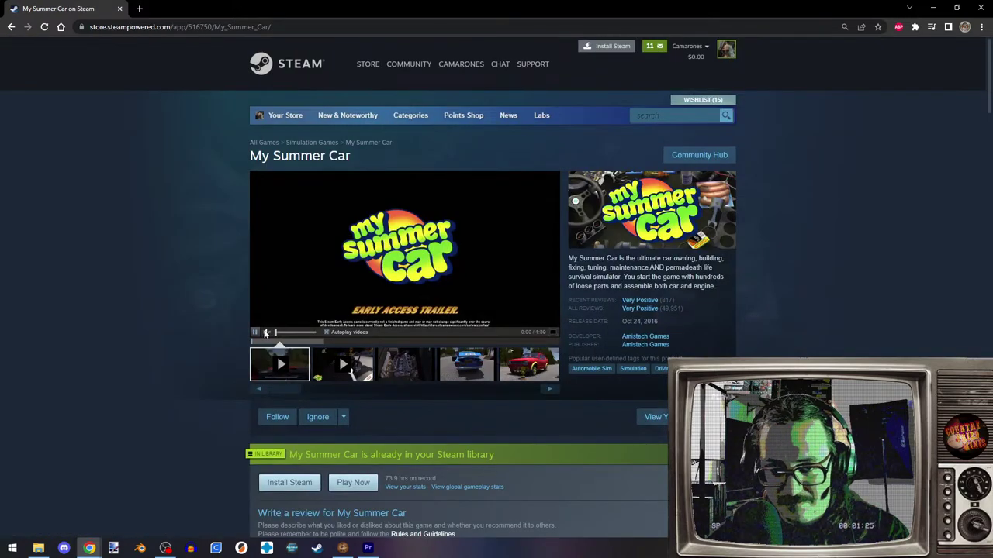
click(553, 332)
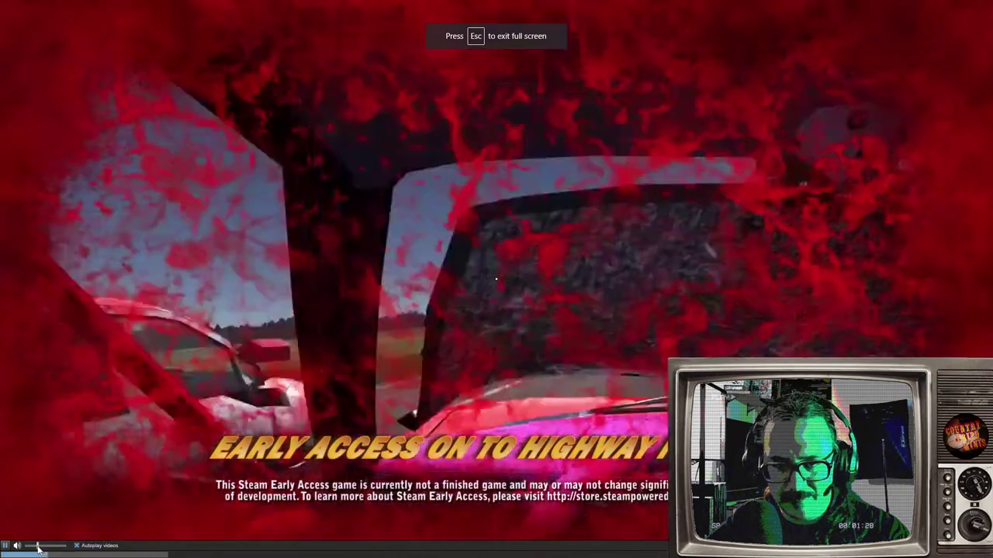
click(36, 546)
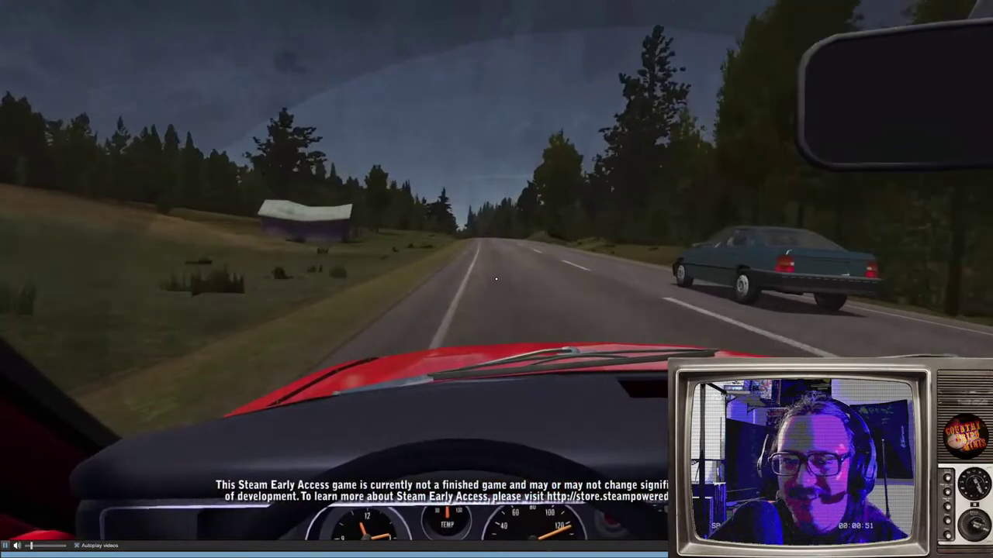
key(Escape)
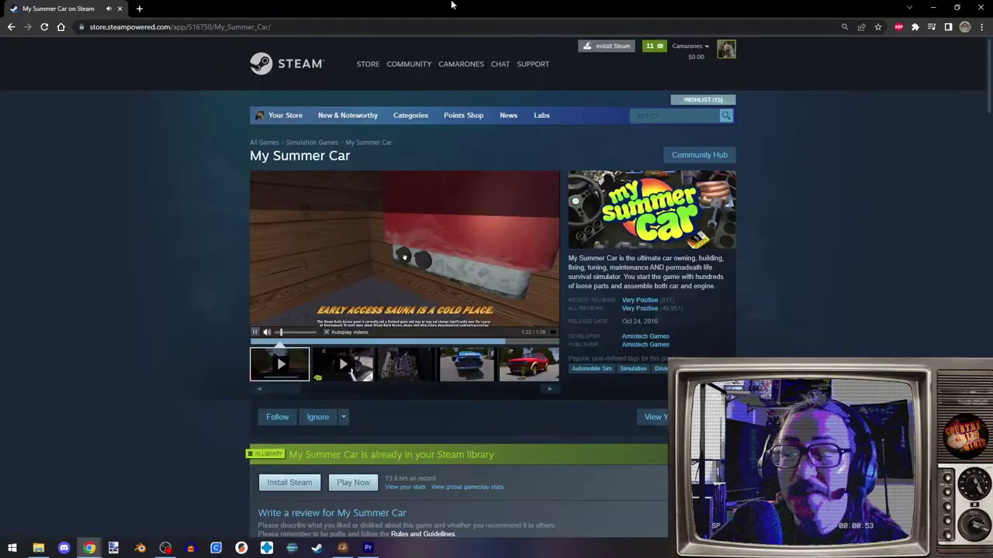
click(981, 9)
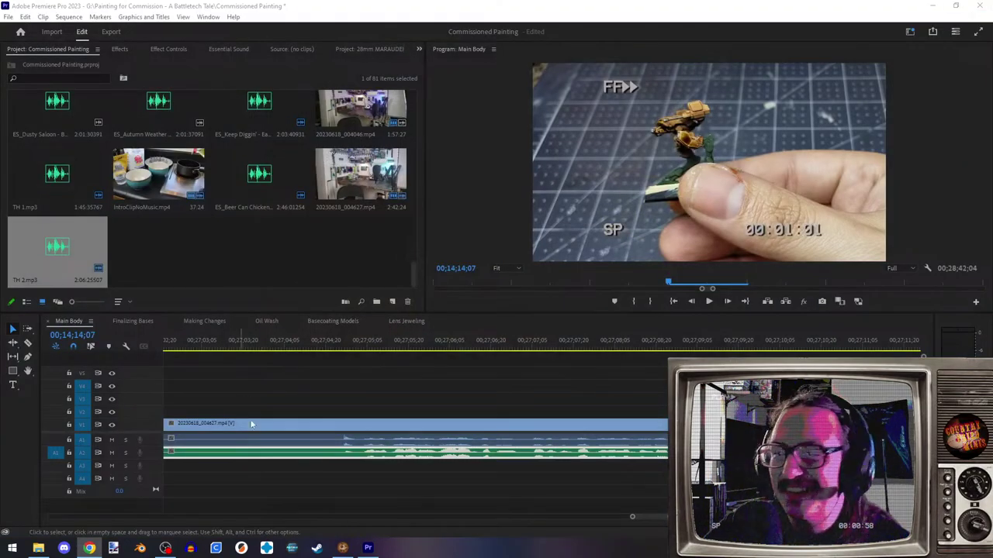
- Move the playhead to 00;26;59;06 and set the Scale of the 20230618_004627.mp4 video clip to 60
key(minus)
key(minus)
key(minus)
key(minus)
key(minus)
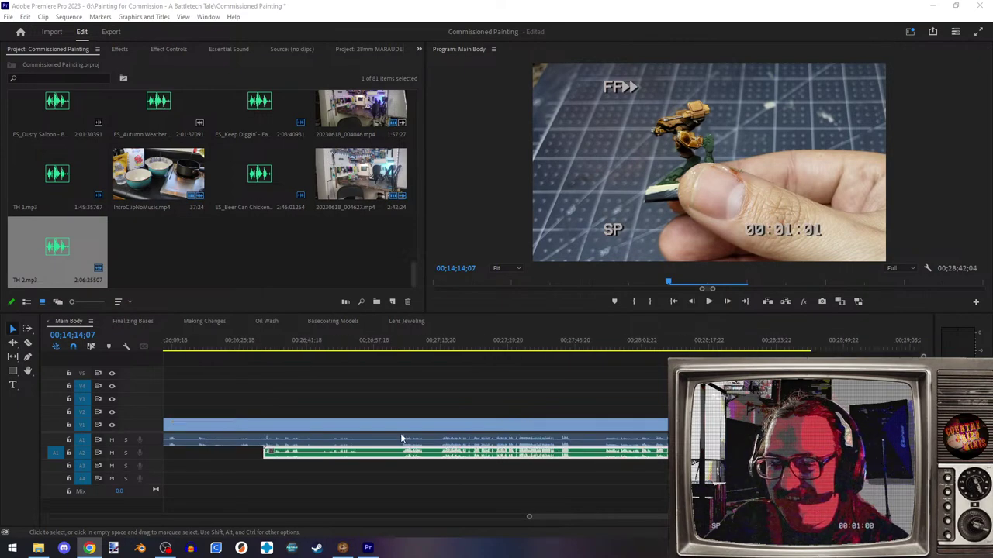
click(574, 348)
key(equal)
key(equal)
key(equal)
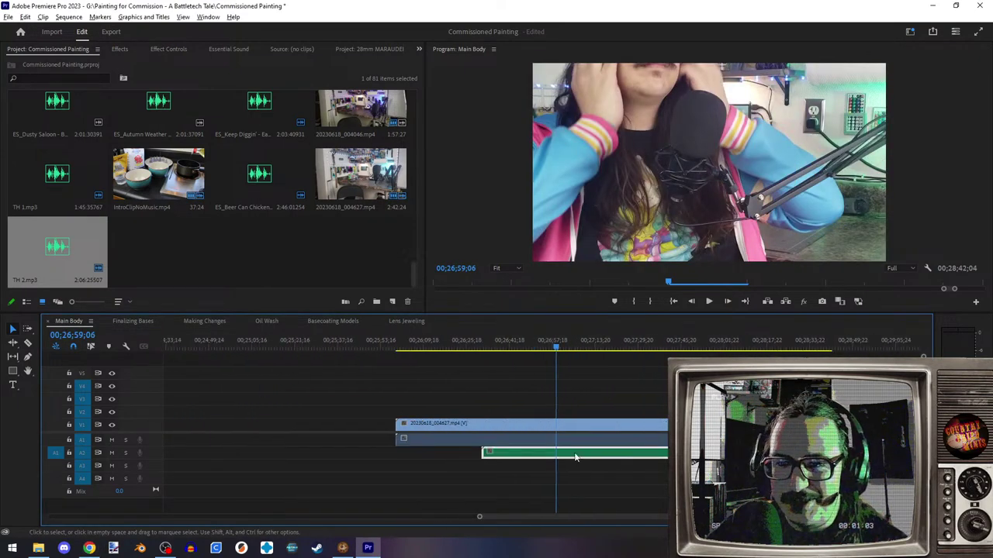
click(168, 49)
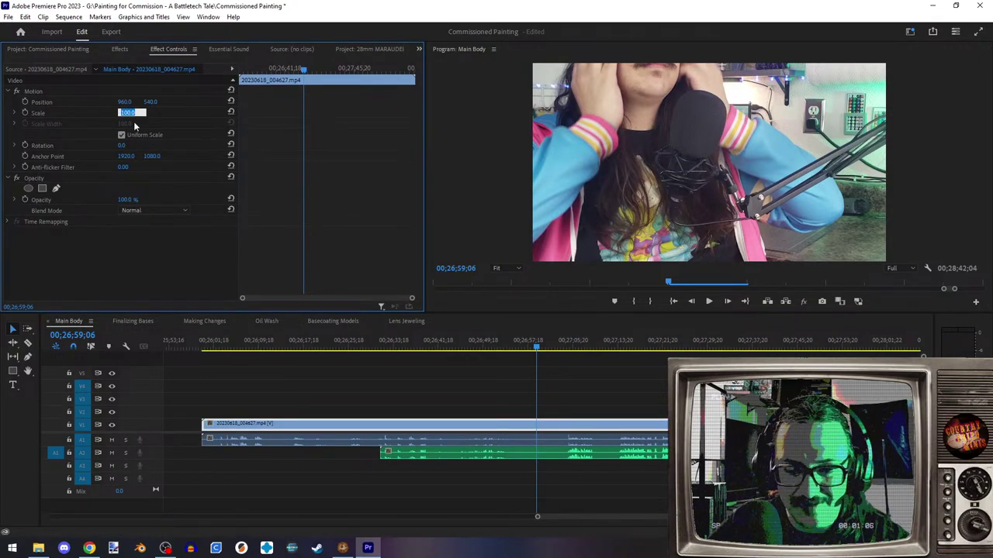
text(60)
key(Return)
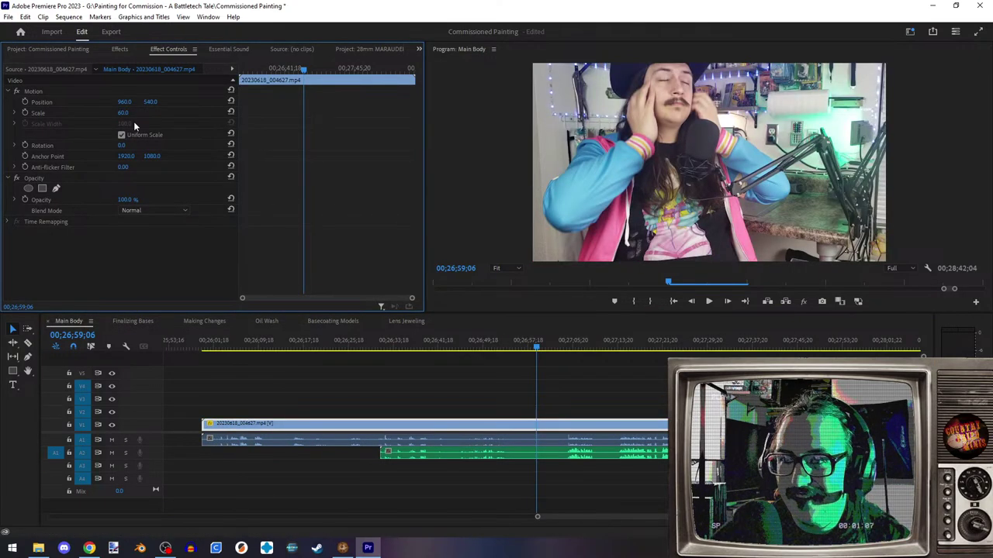
- Shift the 20230618_004627.mp4 image down to a vertical Position of about 641 and preview the framing up to 00;27;48;15
click(54, 99)
drag(674, 160, 677, 179)
drag(538, 346, 814, 346)
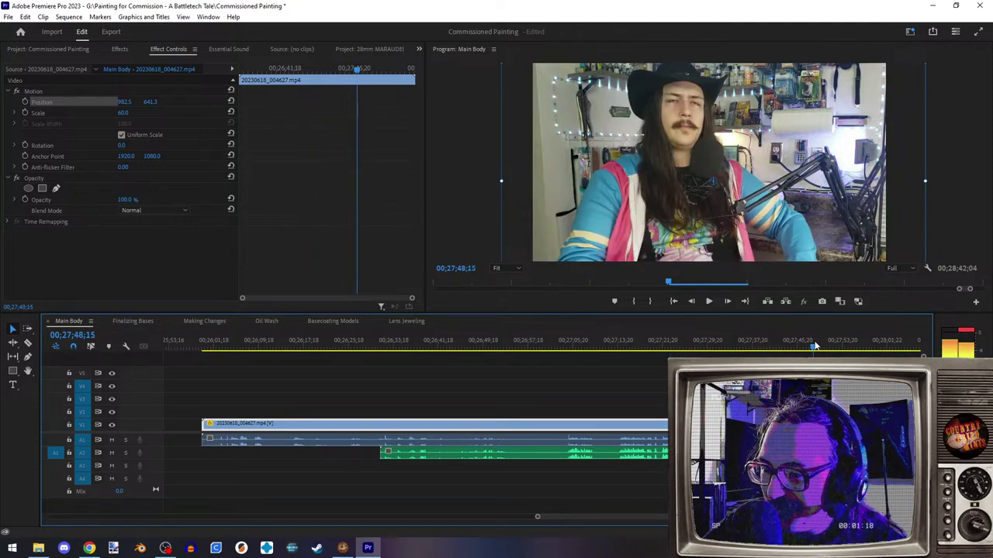
- Play the 20230618_004627.mp4 clip from 00;27;52;22 to check how TH 2.mp3 lines up with the picture
scroll(637, 425, down, 5)
scroll(638, 425, down, 5)
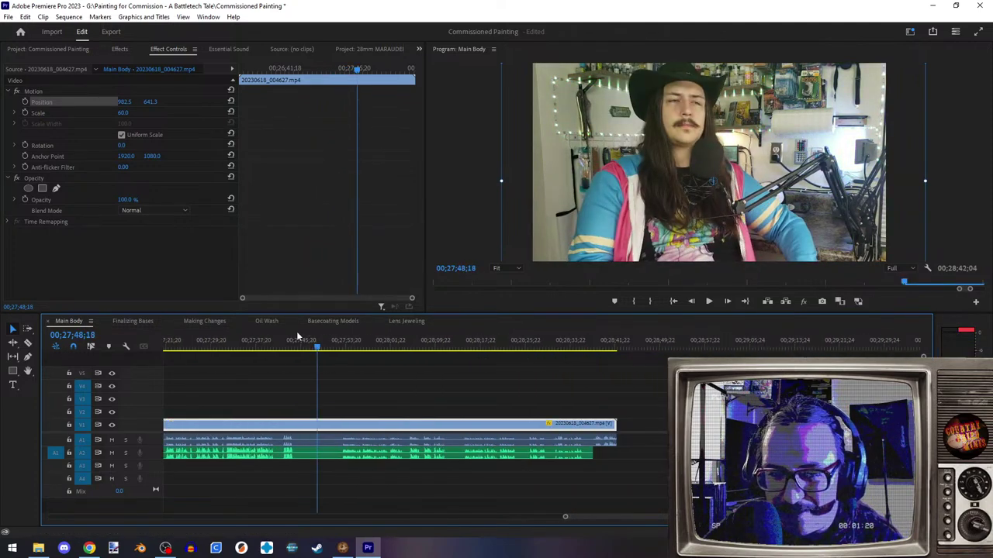
drag(318, 351, 340, 347)
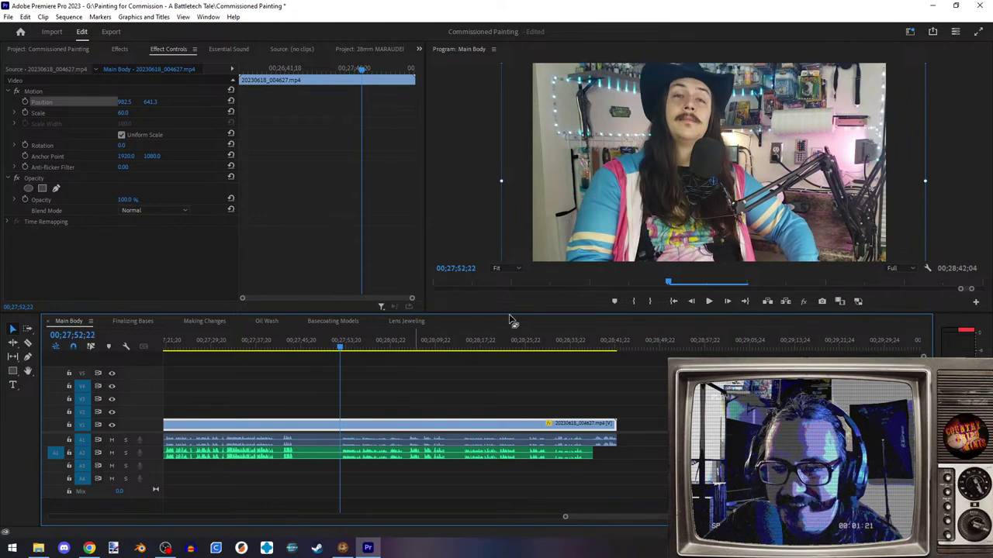
click(715, 303)
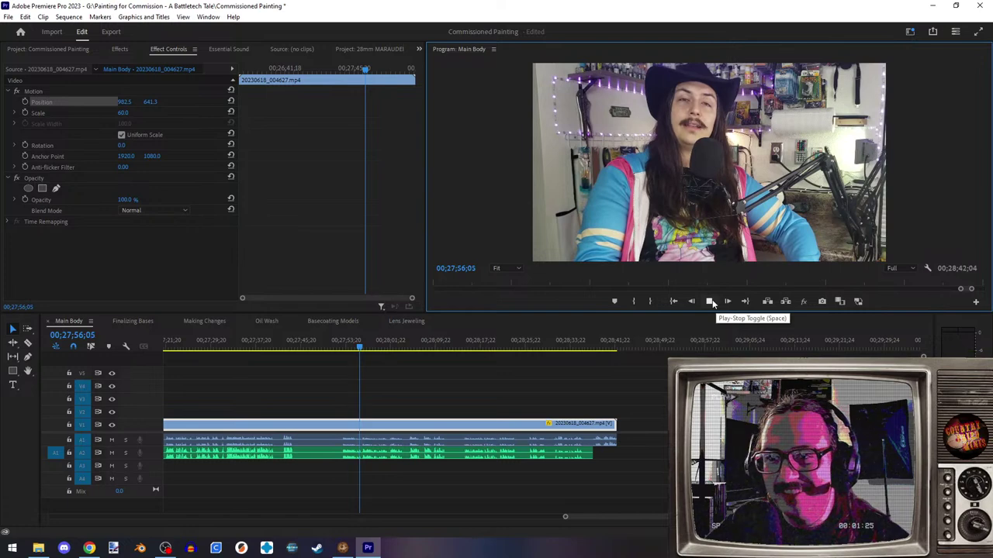
click(709, 301)
- Nudge TH 2.mp3 on A2 slightly earlier against the camera audio and play back from 00;27;53;04 to 00;28;06;13
scroll(357, 488, up, 8)
scroll(350, 487, up, 4)
click(321, 458)
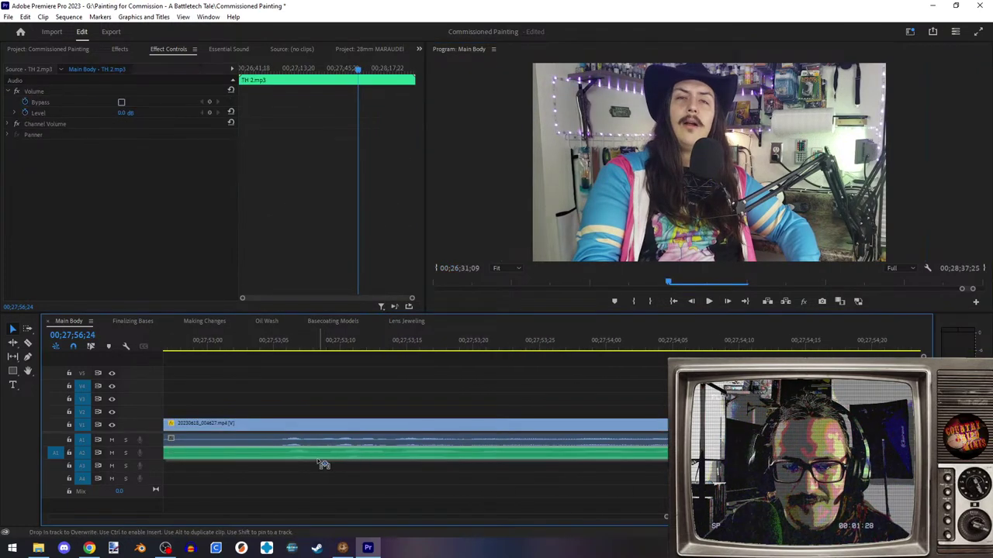
click(262, 346)
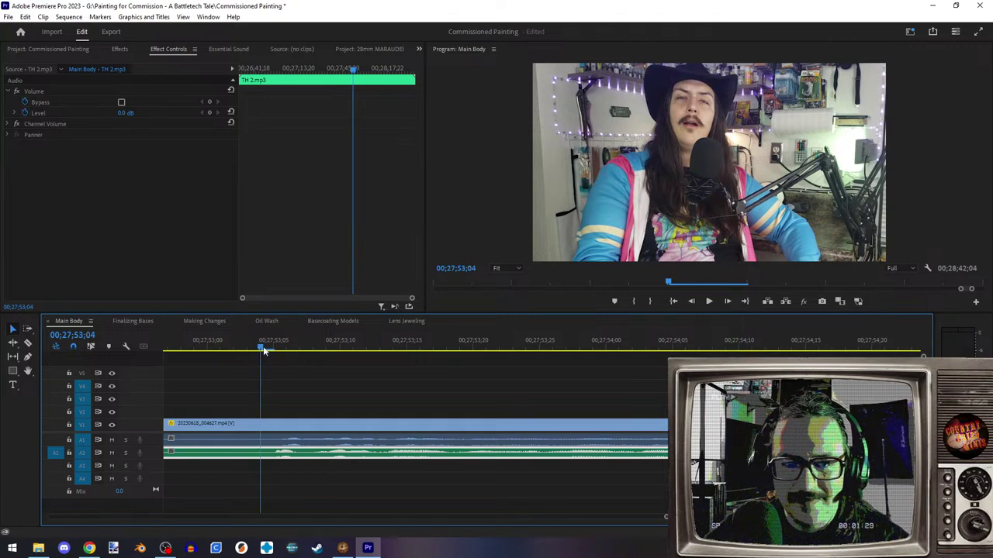
click(709, 302)
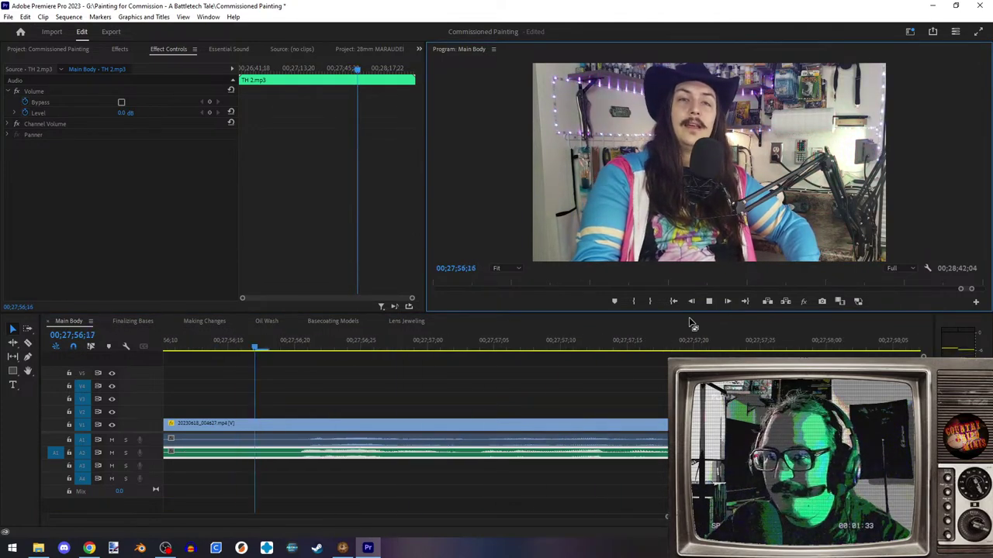
scroll(548, 451, down, 5)
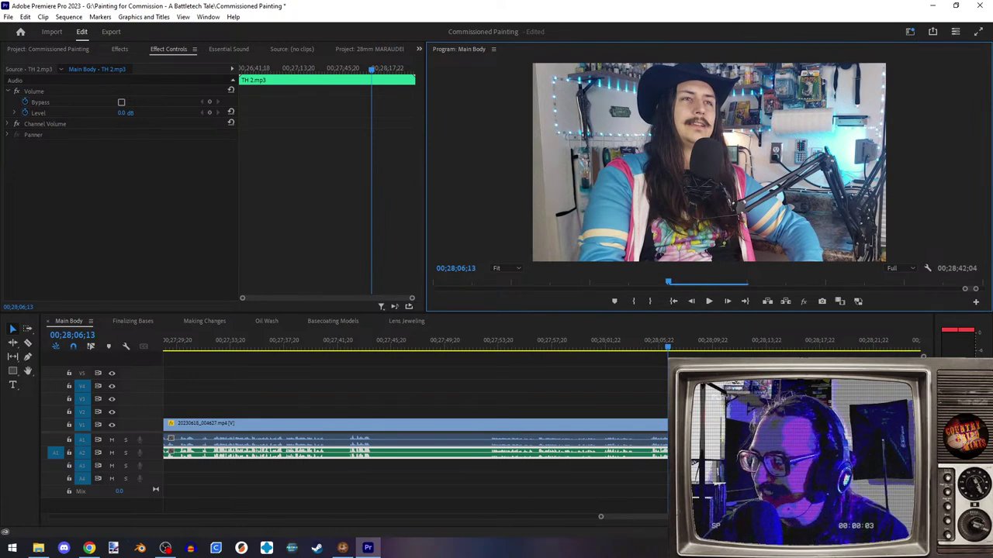
- Continue reviewing the talking-head footage in short plays from 00;28;06;13 to 00;28;10;00
key(alt+Tab)
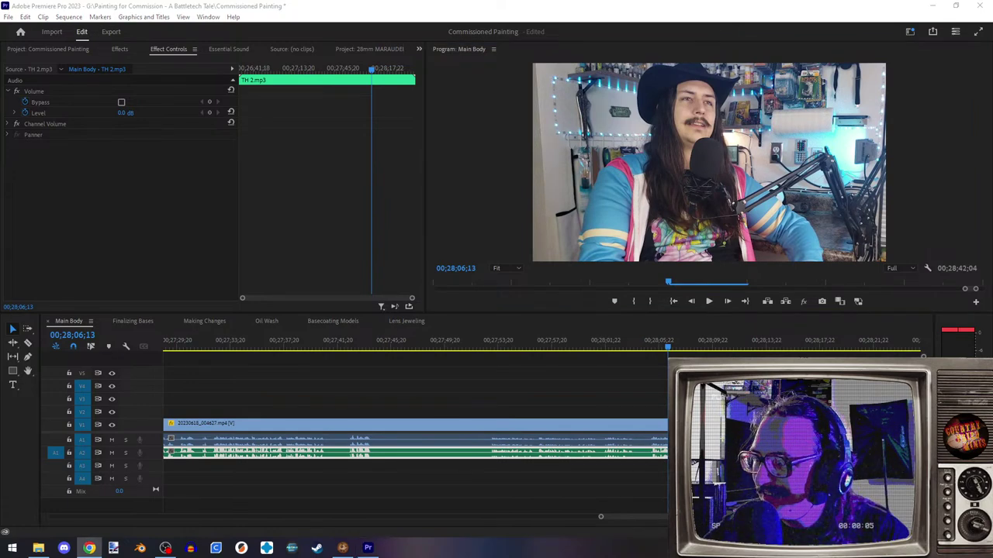
key(alt+Tab)
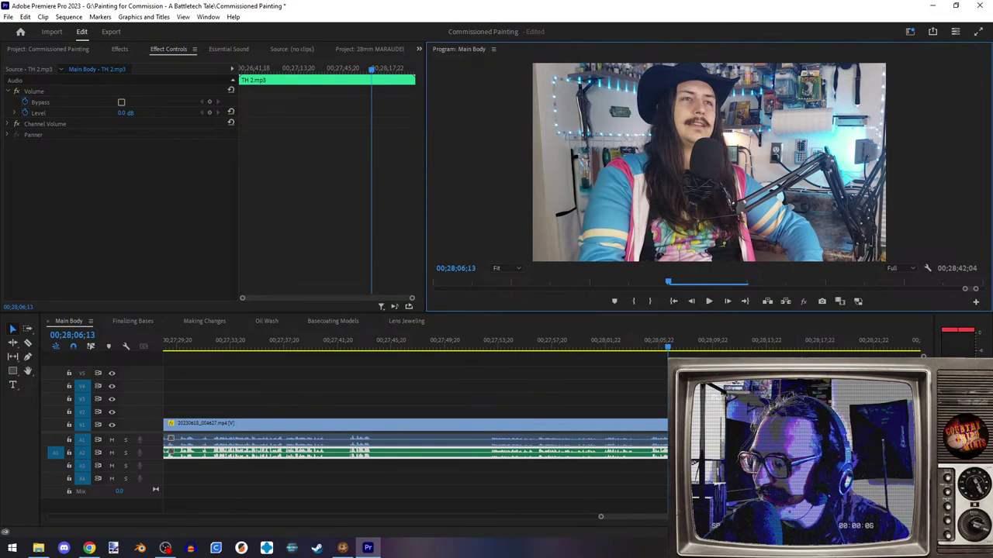
key(alt+Tab)
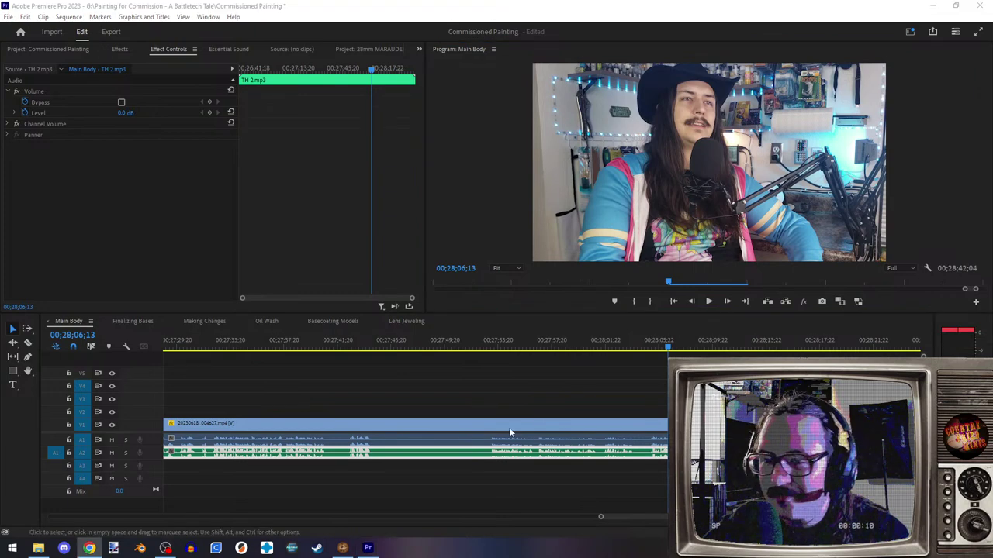
click(708, 301)
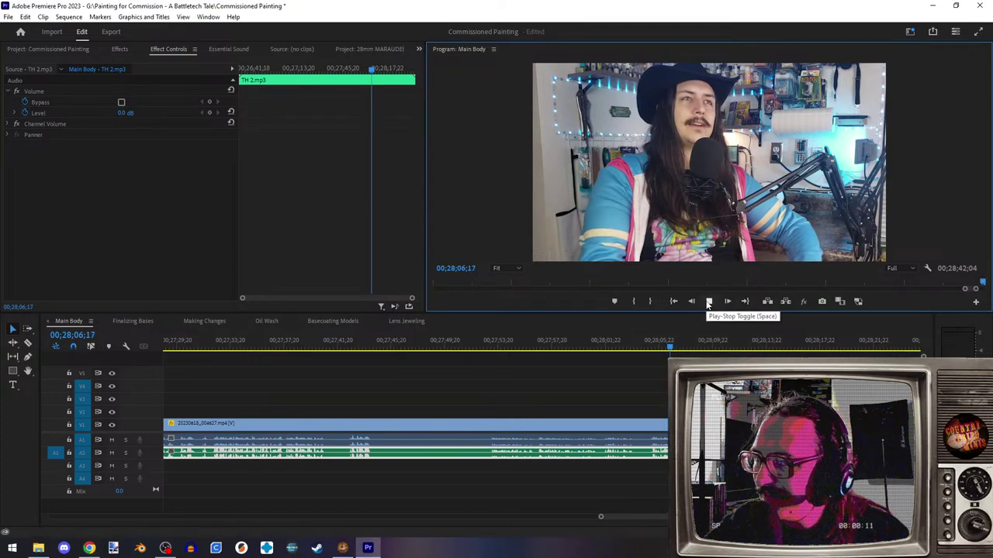
click(708, 302)
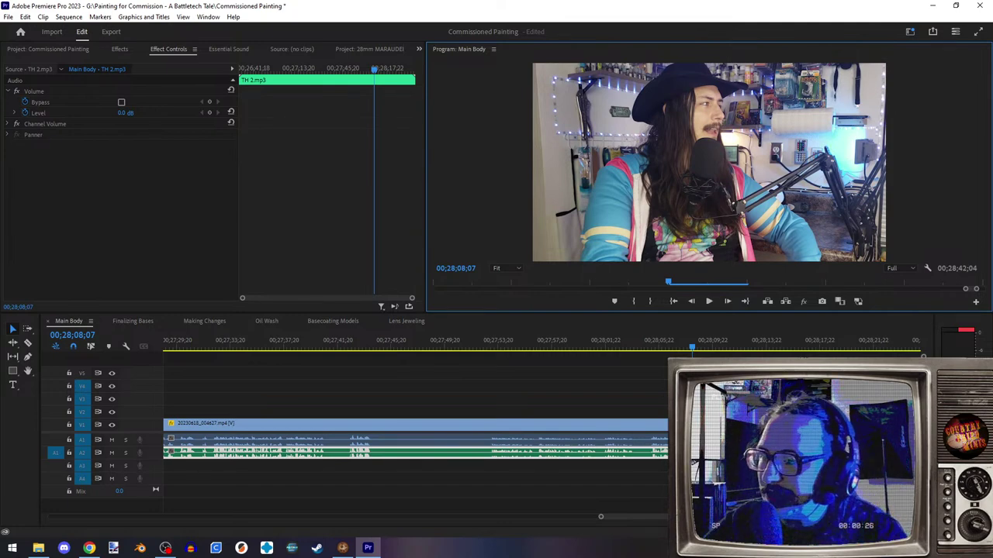
key(alt+Tab)
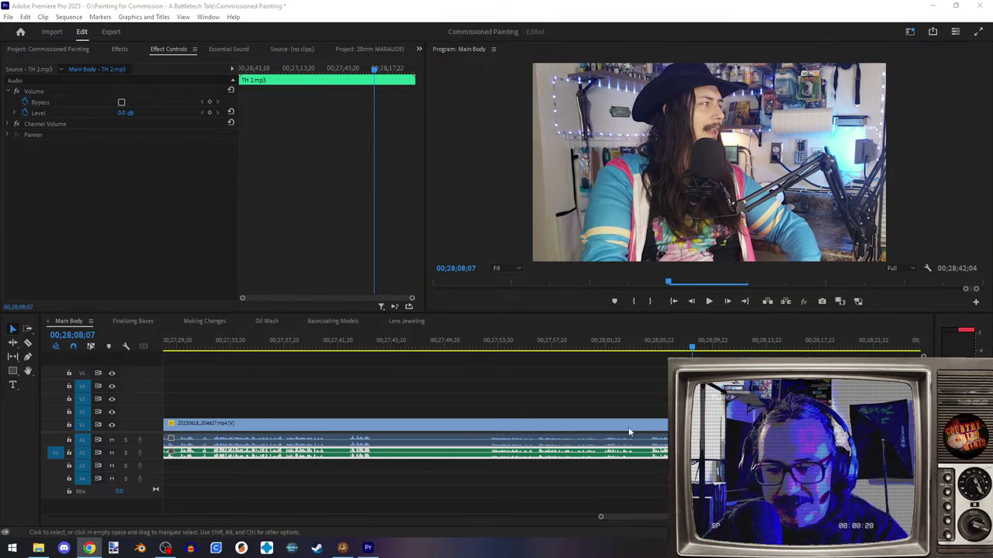
click(696, 349)
key(space)
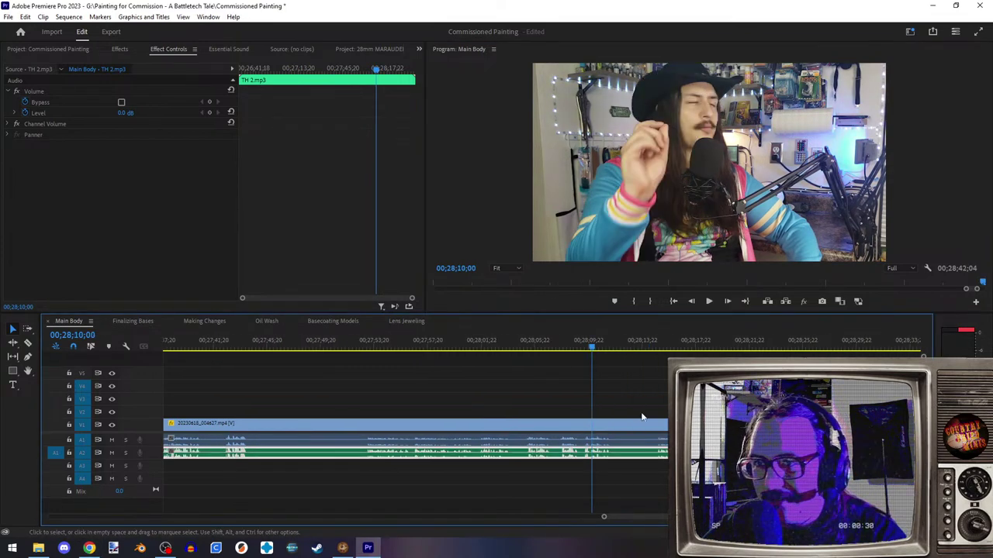
- Review the talking-head take that starts at 00;28;14;17, playing through to 00;28;20;01
drag(393, 350, 588, 351)
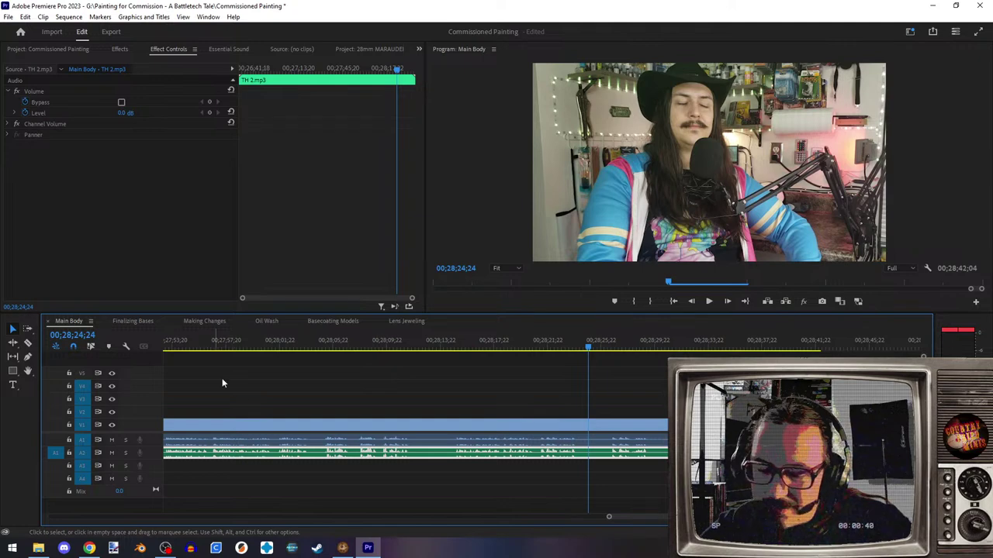
click(452, 348)
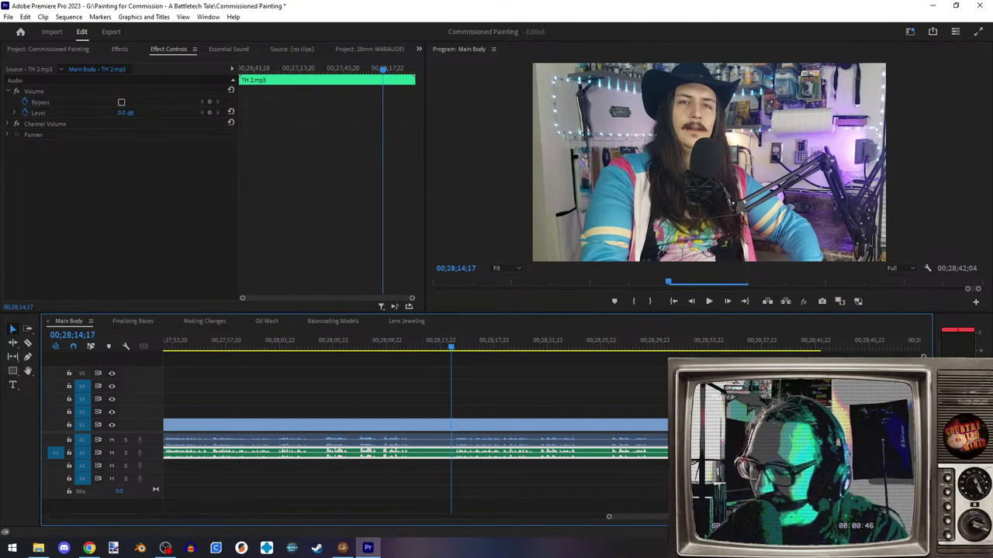
click(709, 301)
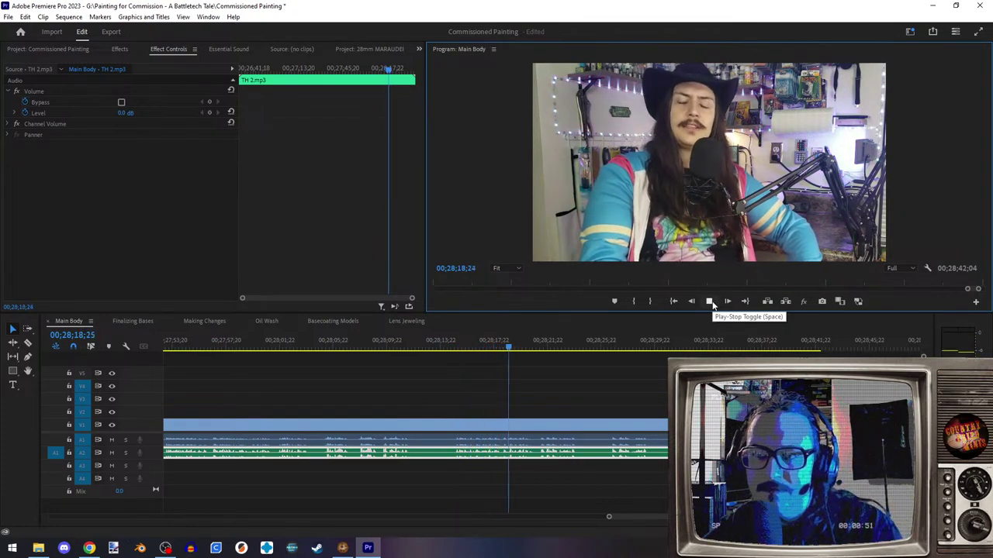
click(709, 301)
scroll(336, 414, up, 5)
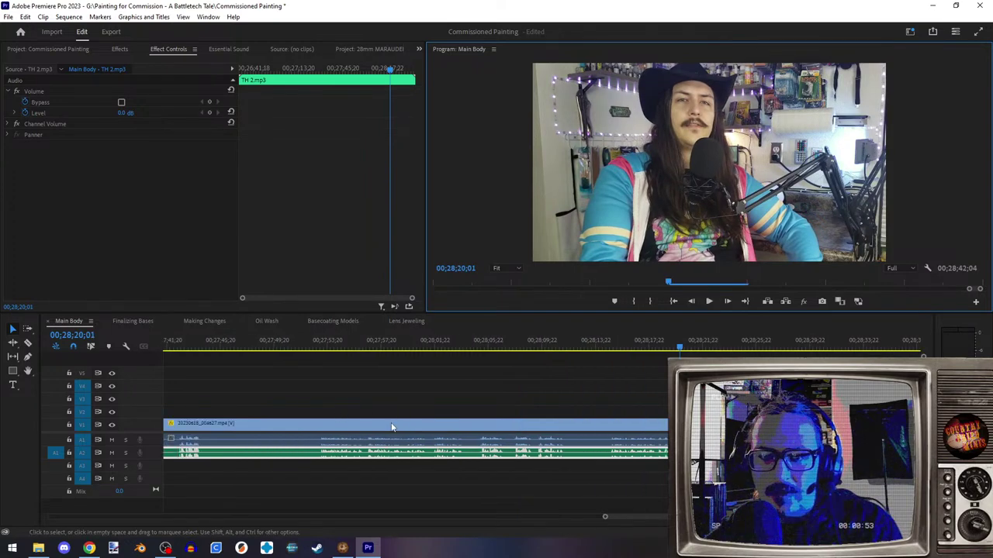
- Play the earlier take from 00;27;52;28 and step through the frames around 00;28;01;10 to locate a cut point
click(288, 341)
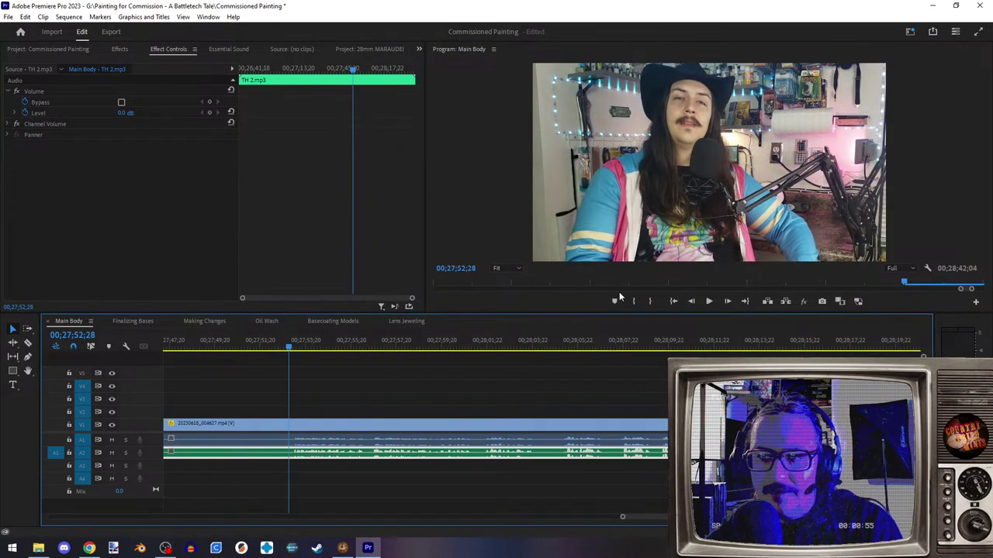
click(711, 301)
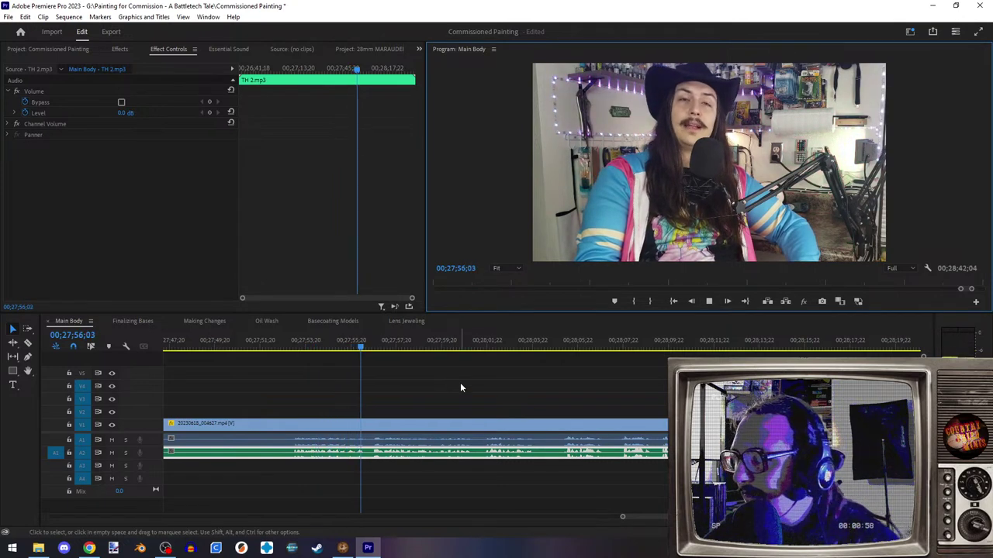
click(708, 301)
key(Left)
key(Left)
key(Left)
key(Left)
key(Left)
key(Left)
key(Left)
key(Left)
key(Left)
key(Left)
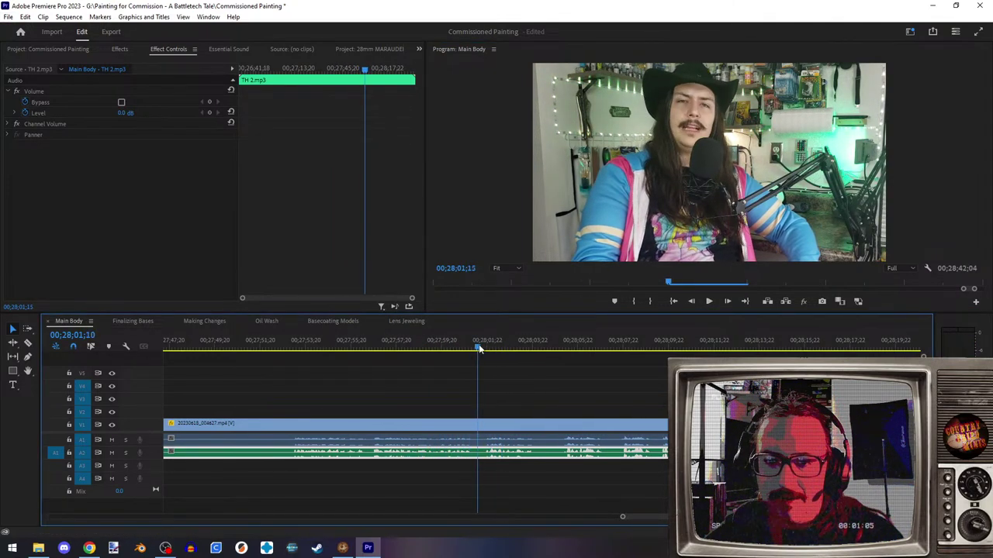
- Split the 20230618_004627.mp4 clip and TH 2.mp3 on A2 at 00;28;01;00 with the Razor tool
scroll(453, 477, up, 5)
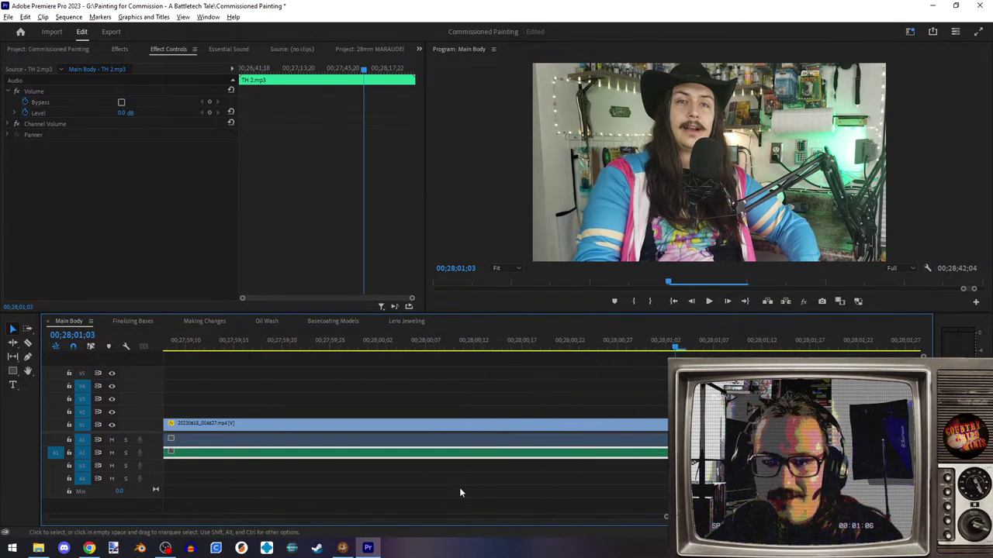
click(709, 302)
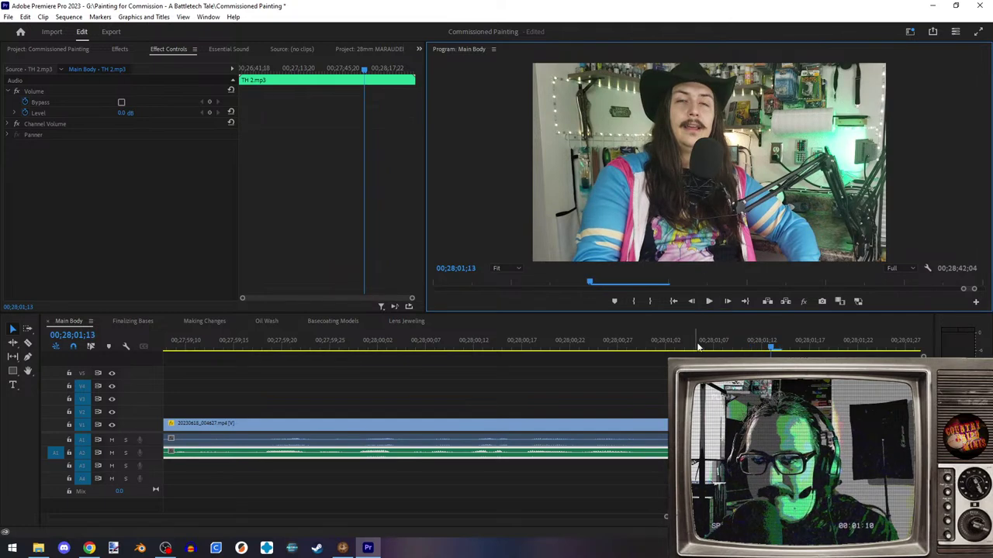
key(space)
key(Right)
click(28, 342)
click(645, 426)
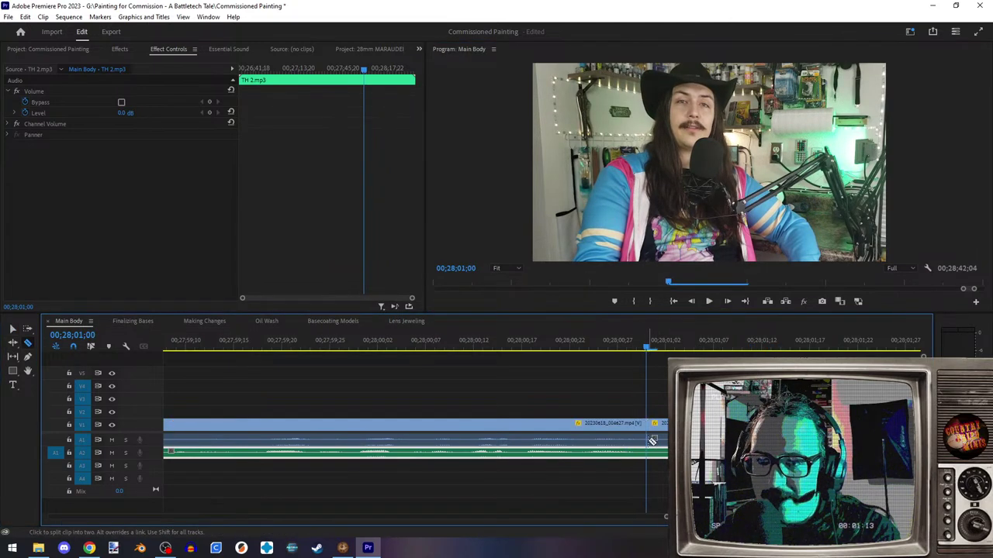
click(650, 455)
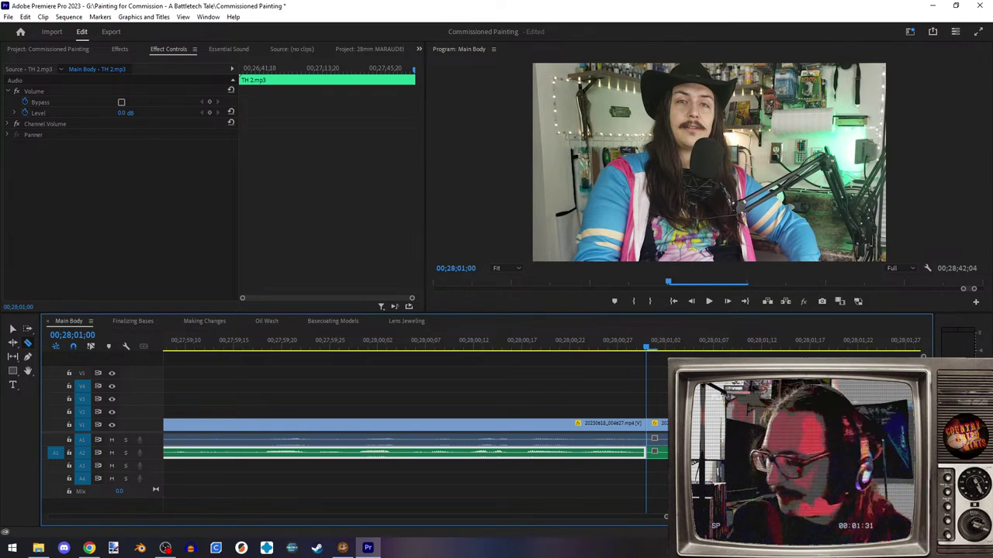
- Play the section before the new cut from 00;27;52;28 to 00;27;54;23 to check where the line starts
scroll(520, 416, up, 2)
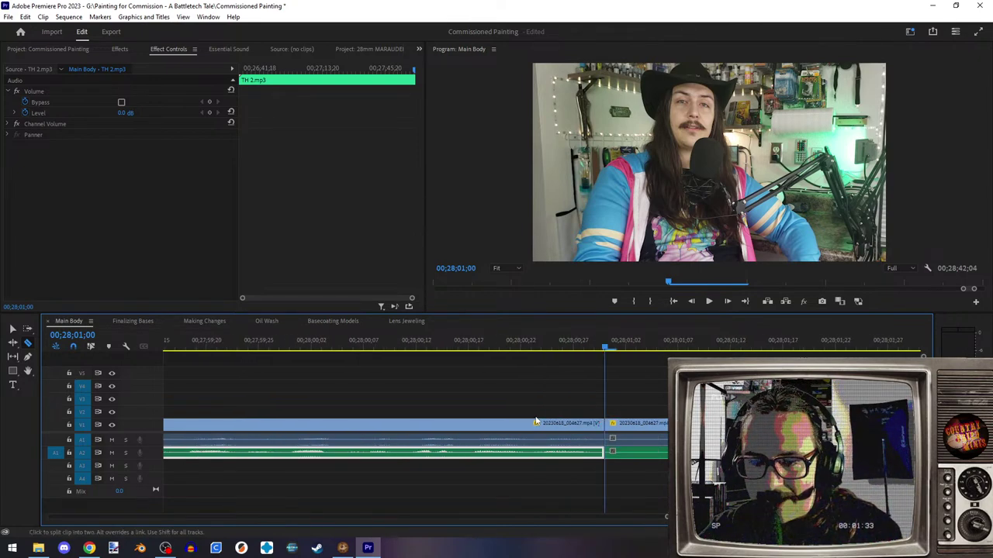
scroll(524, 412, down, 3)
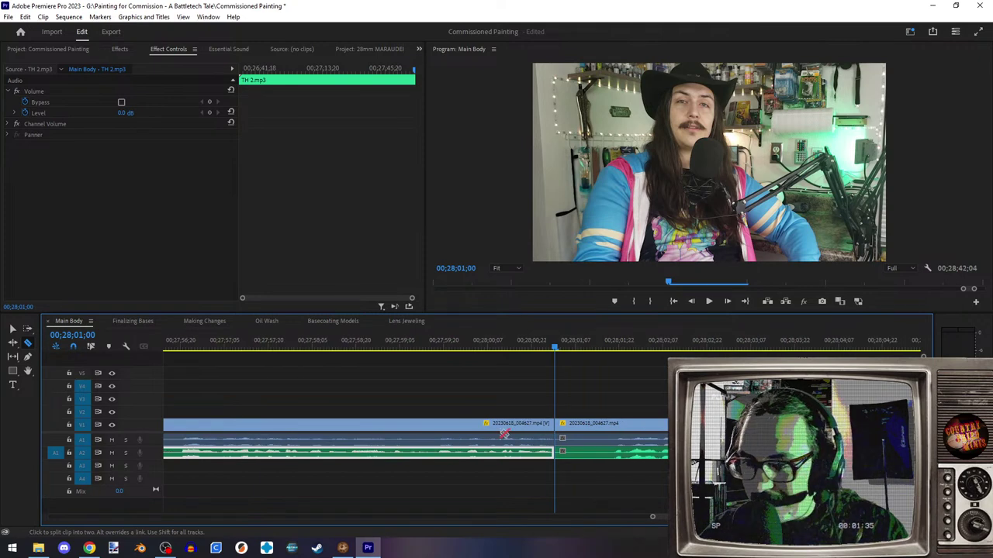
scroll(442, 438, down, 3)
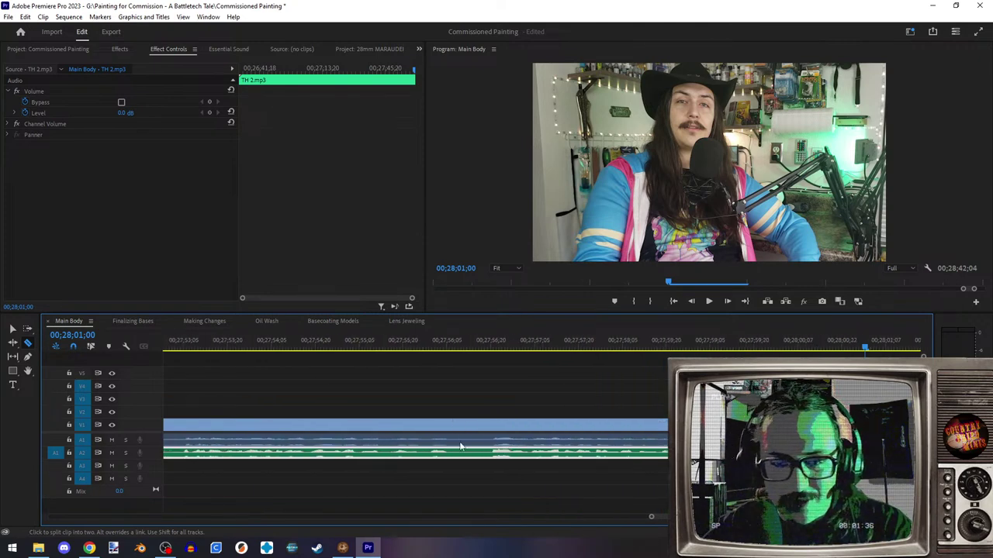
scroll(434, 454, down, 2)
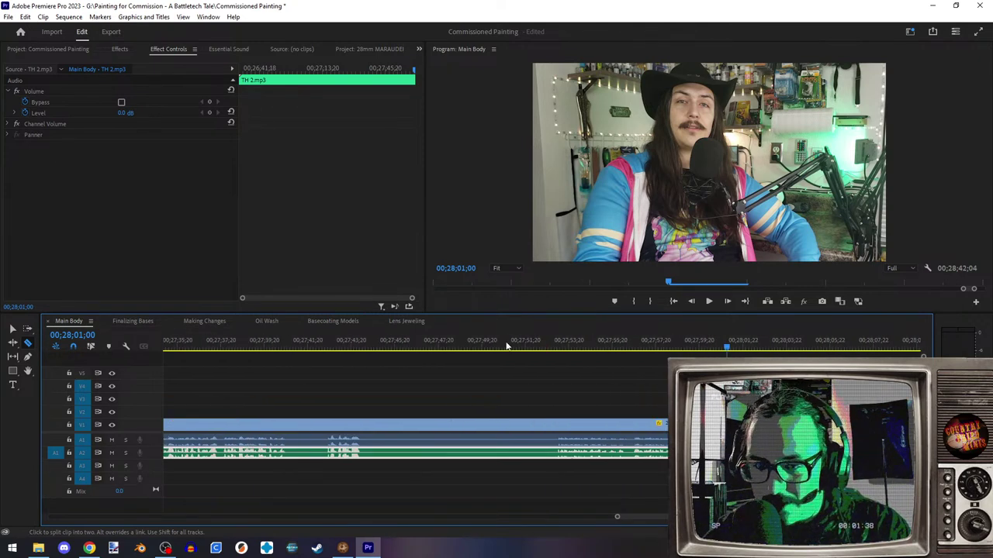
click(709, 302)
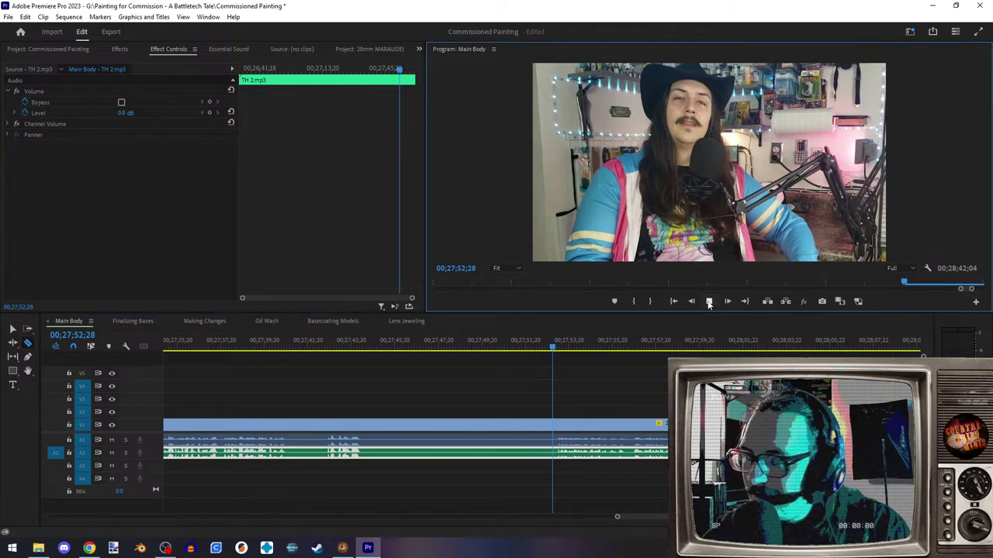
click(709, 302)
scroll(466, 416, up, 2)
scroll(409, 400, up, 2)
scroll(395, 411, down, 3)
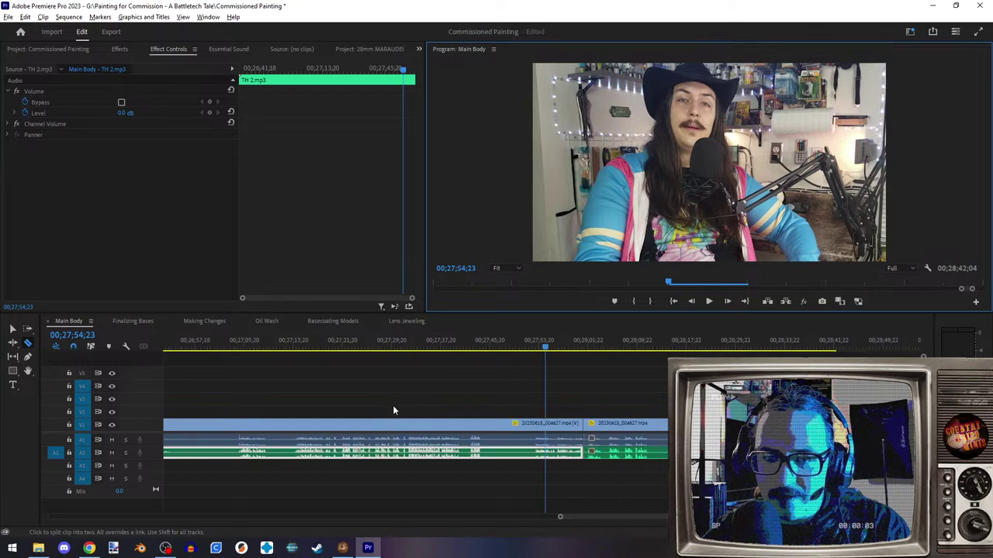
- Spot-check the earlier talking-head footage around 00;27;13;25 and 00;27;45;26
scroll(411, 409, up, 3)
drag(480, 350, 525, 350)
click(708, 302)
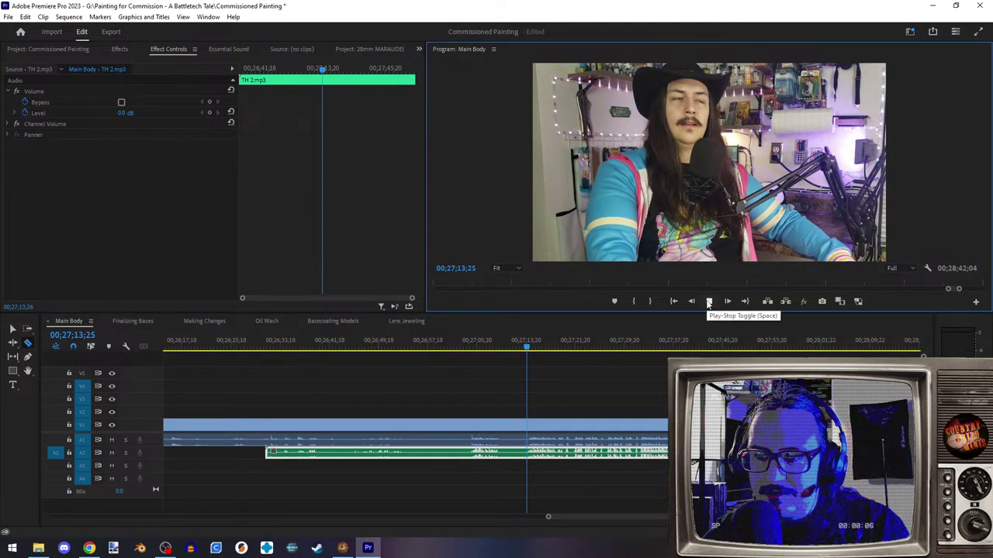
click(708, 302)
drag(532, 350, 723, 349)
click(708, 301)
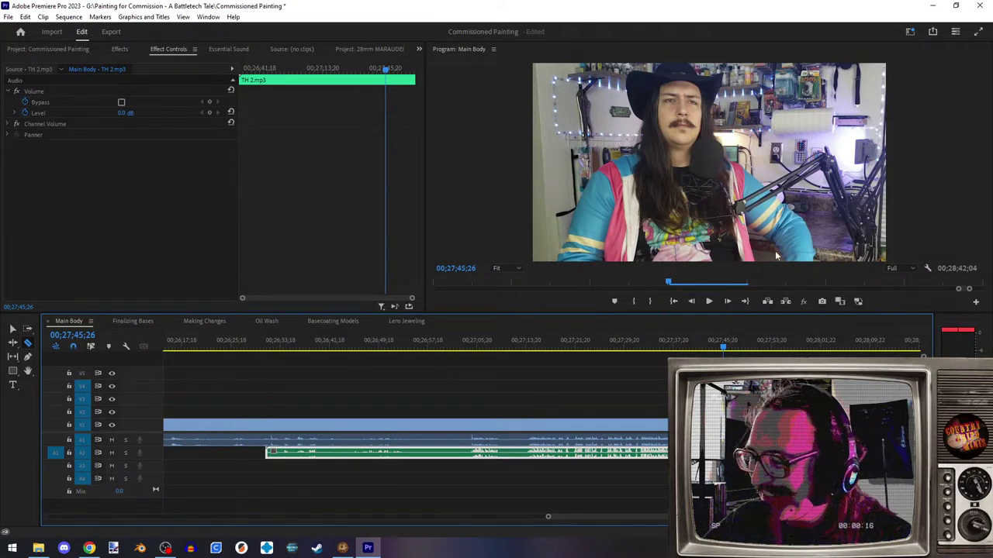
- Play and step through the take around 00;27;53;03 to locate where its opening line starts
scroll(642, 439, up, 6)
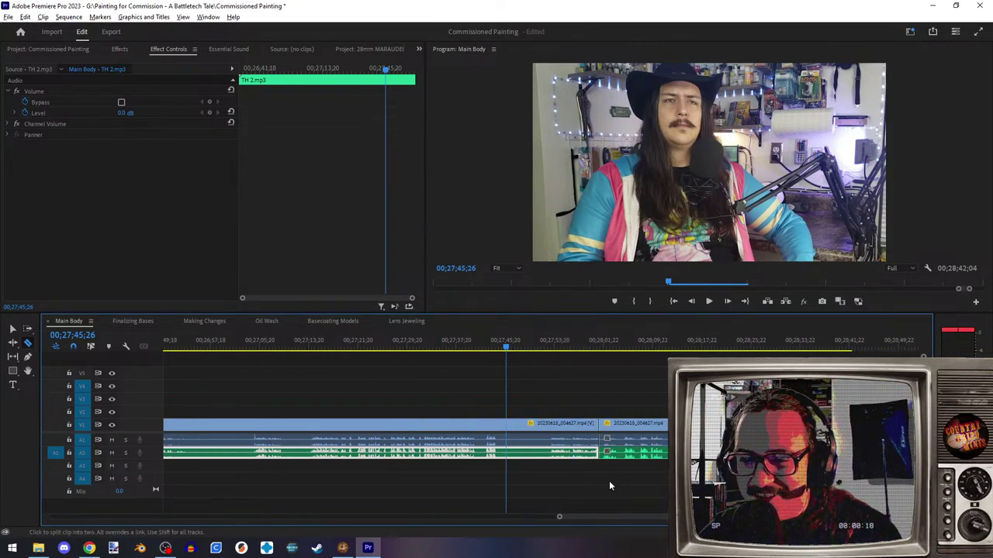
drag(383, 346, 399, 345)
scroll(327, 445, up, 2)
scroll(330, 444, up, 4)
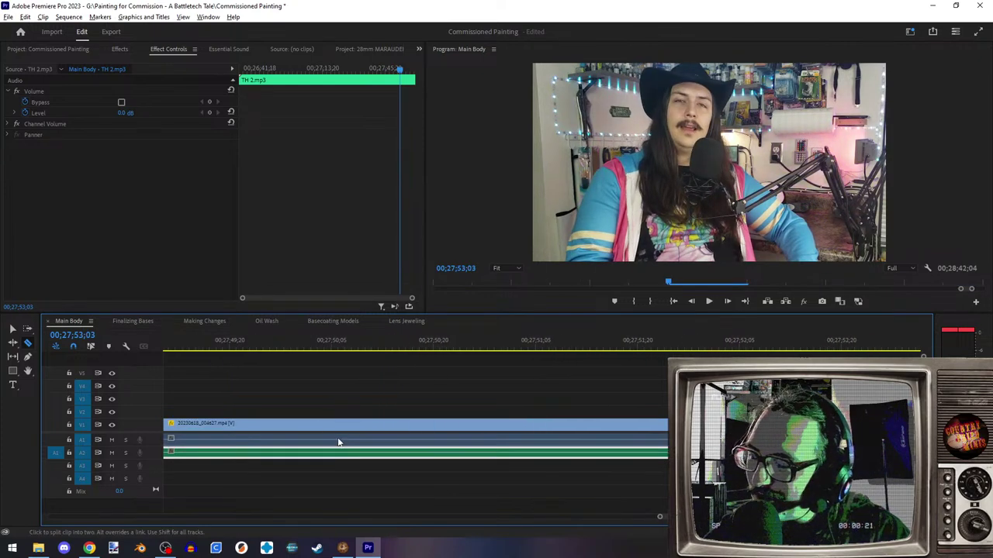
key(space)
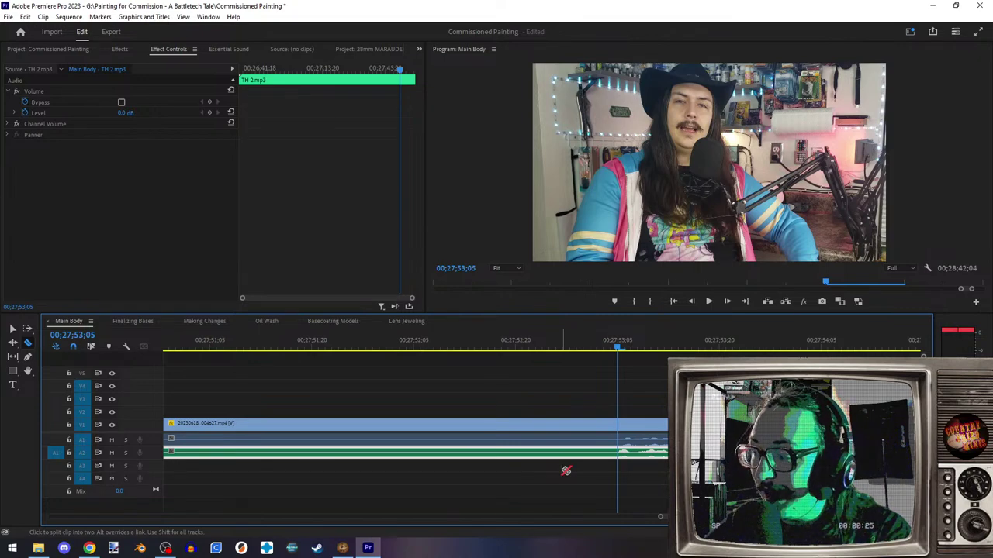
key(Left)
key(Left)
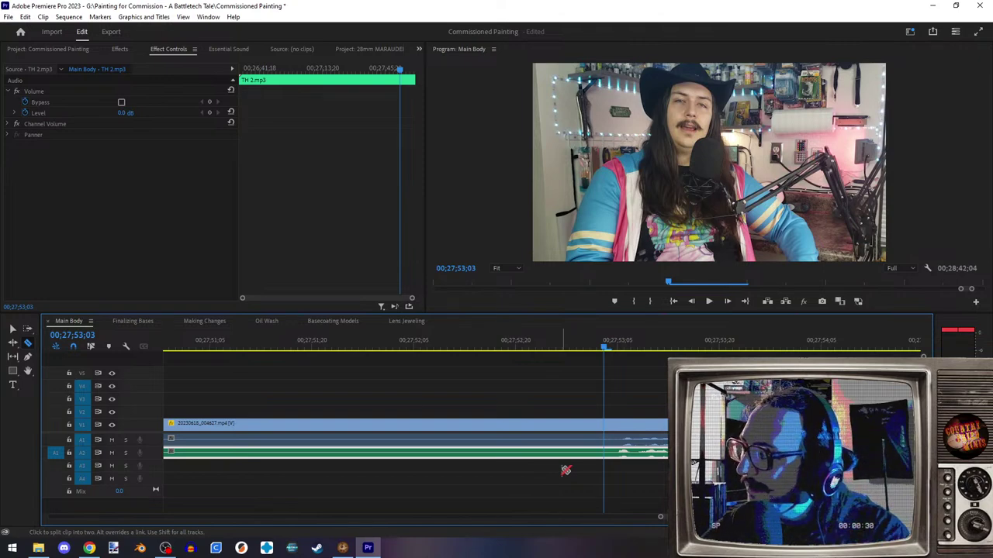
click(709, 302)
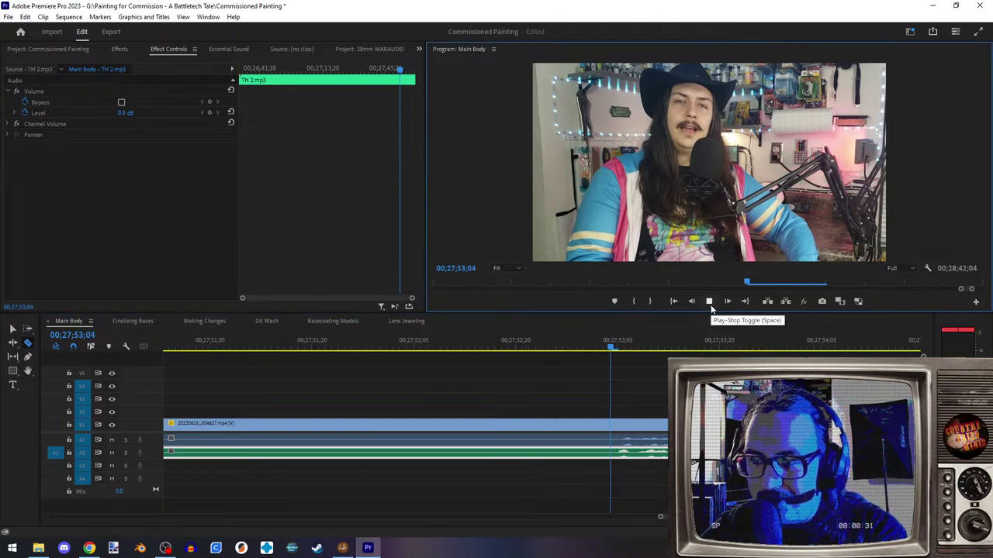
click(709, 302)
- Split the 20230618_004627.mp4 clip and TH 2.mp3 on A2 at 00;27;52;23 with the Razor tool
click(618, 346)
drag(618, 346, 535, 341)
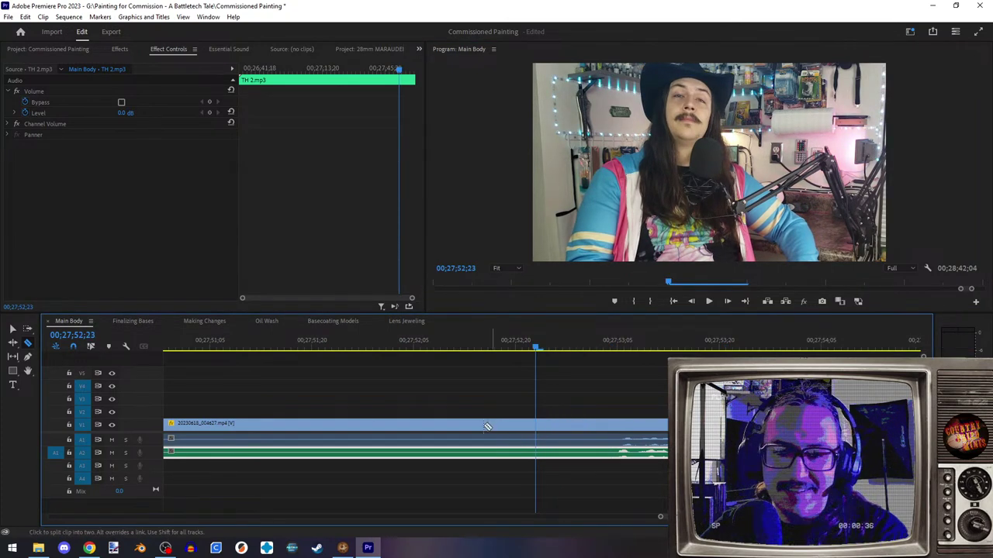
click(536, 424)
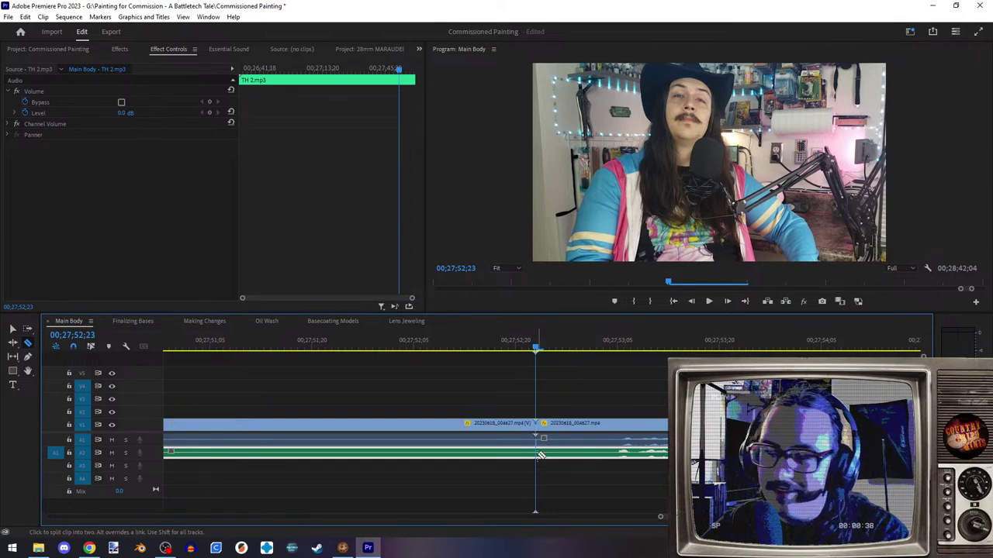
scroll(496, 462, down, 3)
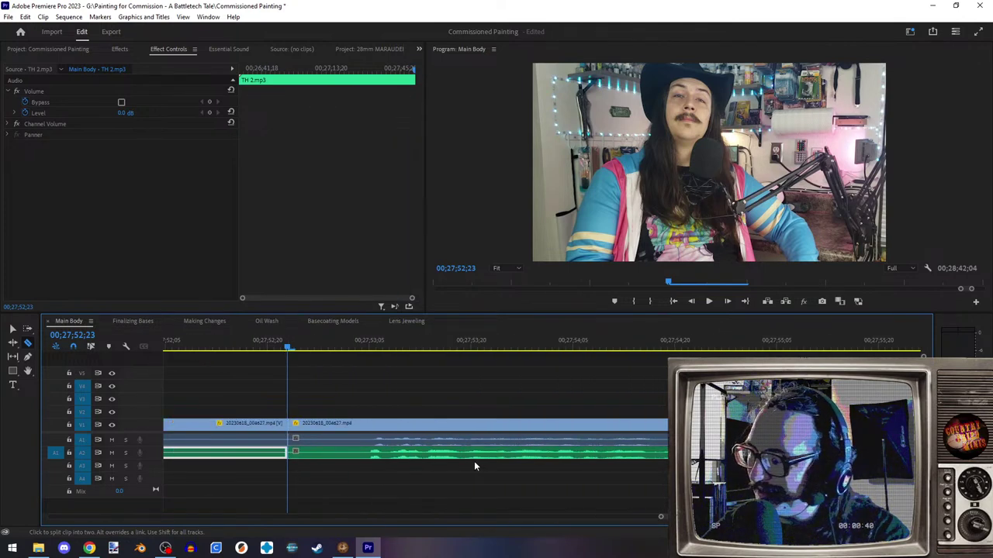
- Delete all talking-head video and audio that lies before the cut at 00;27;52;23
scroll(409, 429, down, 5)
scroll(299, 422, up, 8)
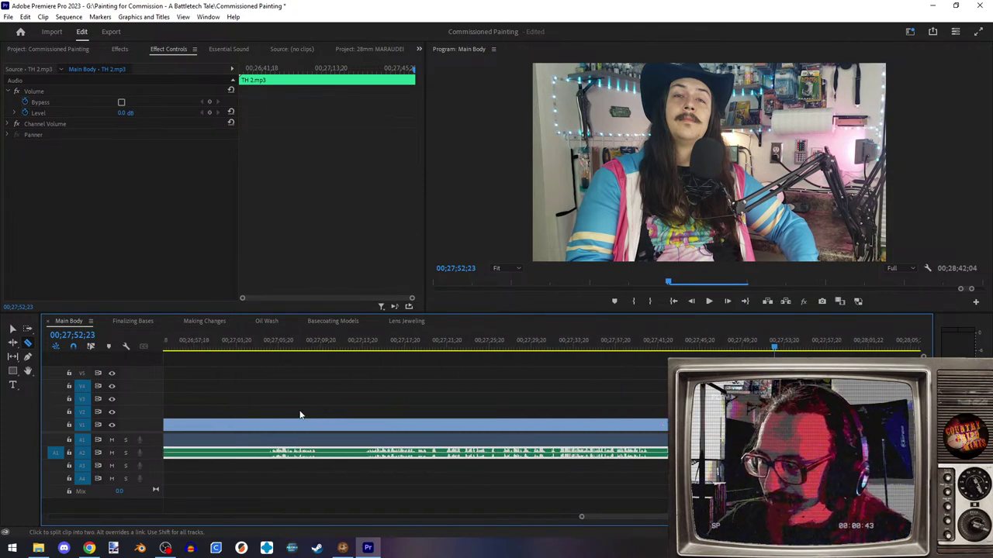
scroll(301, 415, up, 3)
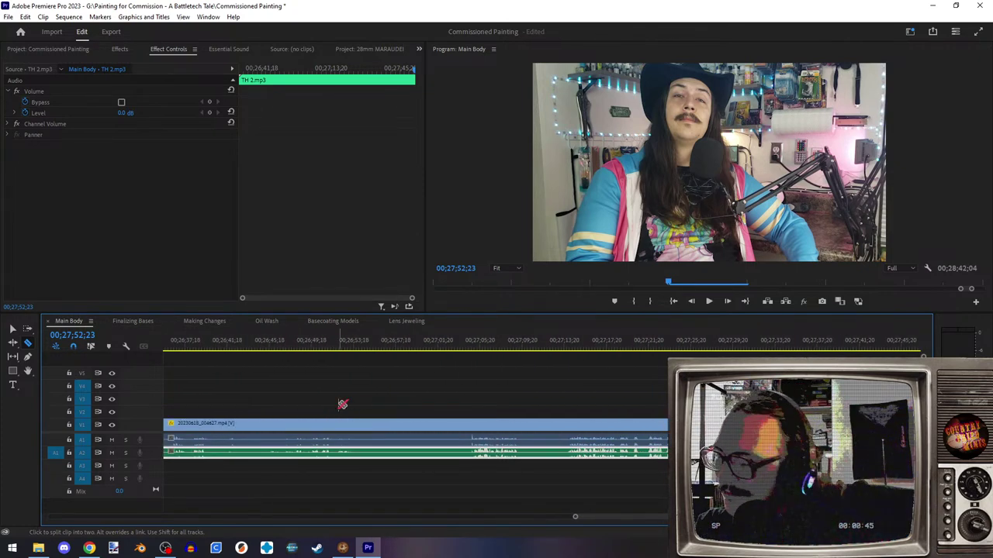
scroll(588, 437, down, 2)
scroll(588, 436, down, 1)
scroll(472, 465, down, 3)
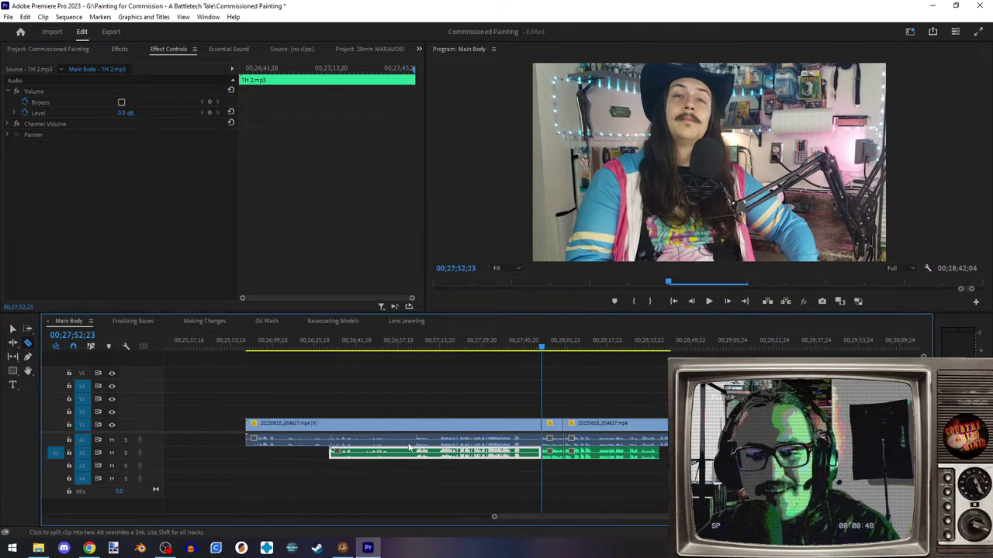
key(v)
drag(463, 390, 504, 493)
key(Delete)
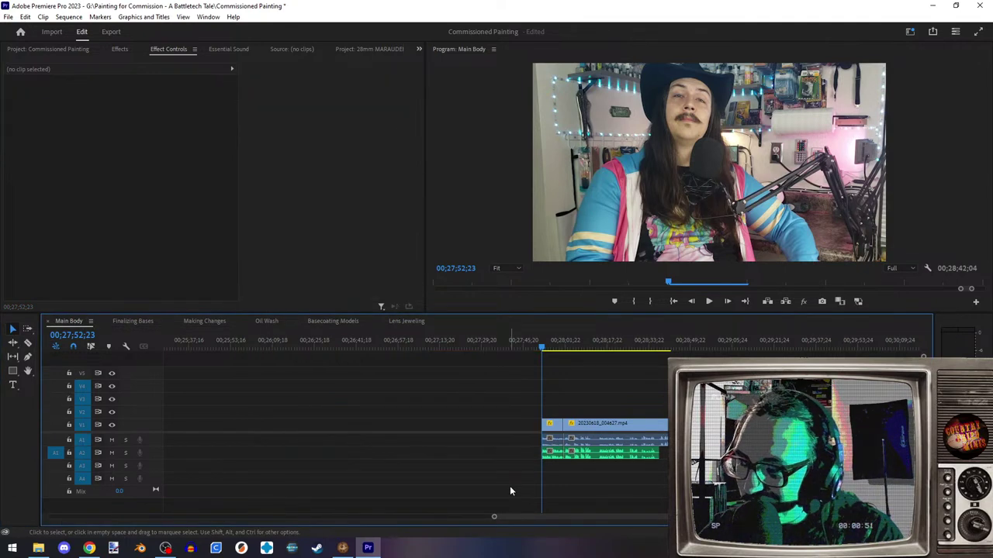
- Check the later take around 00;28;14;25 and split its video and audio at 00;28;14;26 with the Razor tool
scroll(552, 488, up, 5)
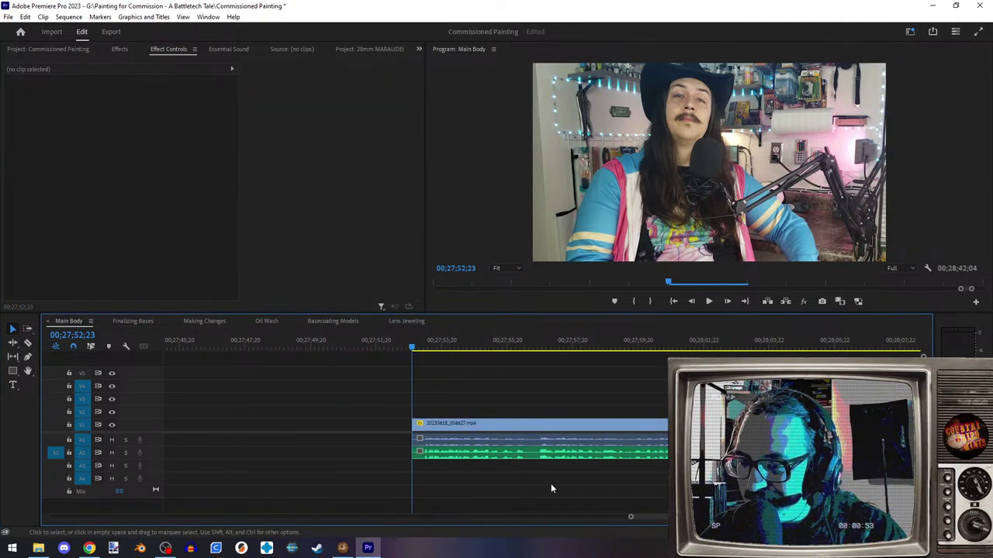
scroll(551, 439, down, 5)
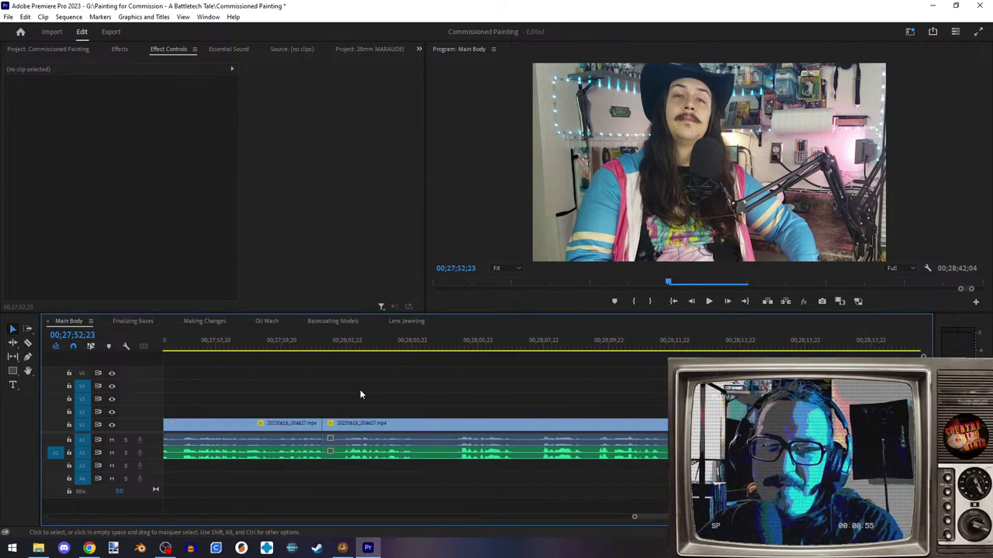
drag(416, 335, 776, 347)
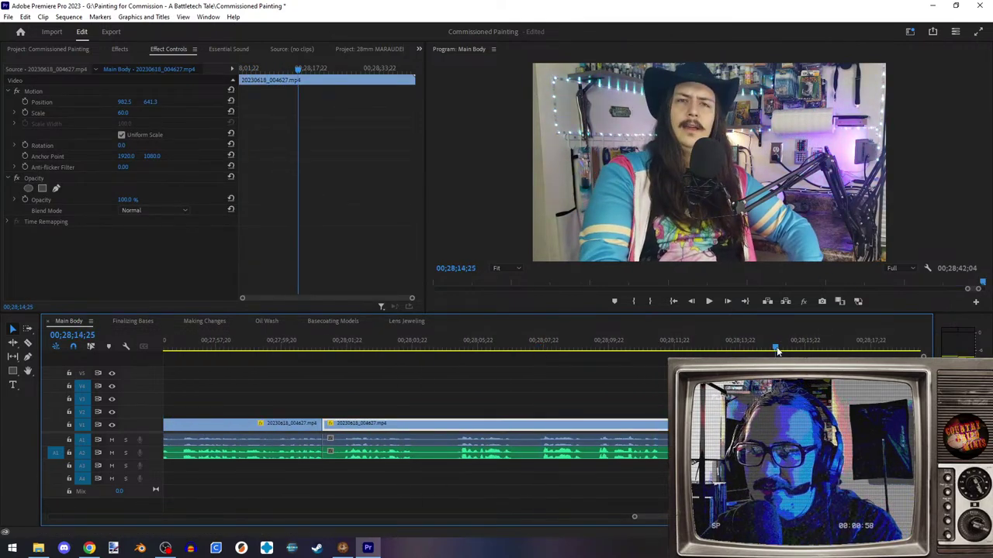
click(710, 302)
click(712, 304)
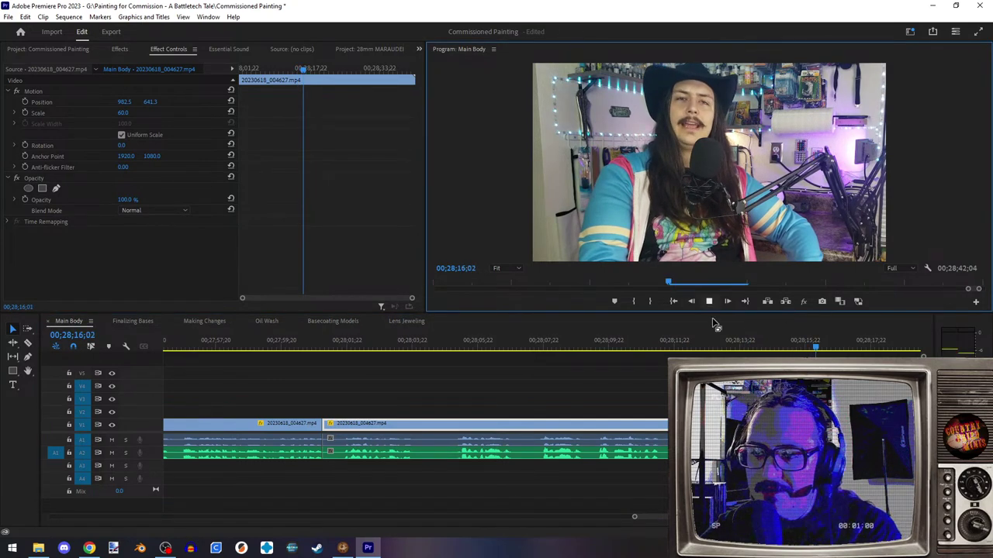
key(equal)
key(equal)
key(equal)
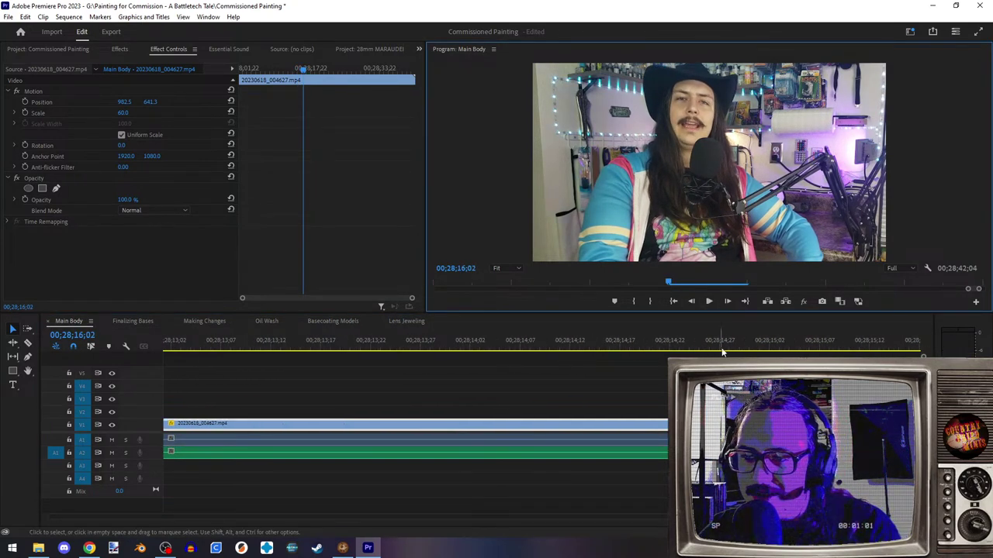
click(719, 342)
mouse_move(718, 342)
mouse_down()
mouse_move(726, 339)
mouse_move(697, 342)
mouse_move(720, 339)
mouse_move(710, 340)
mouse_up()
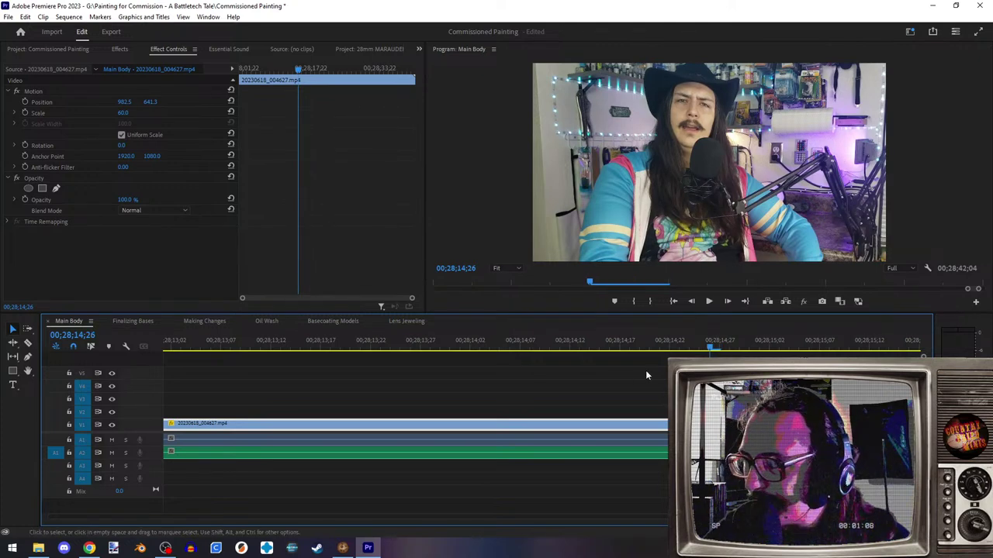
click(27, 342)
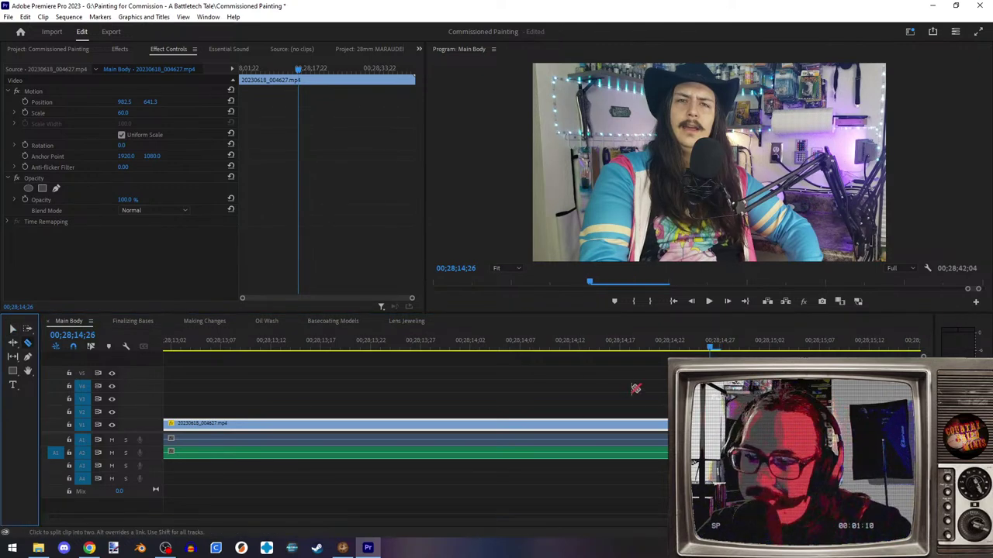
click(646, 424)
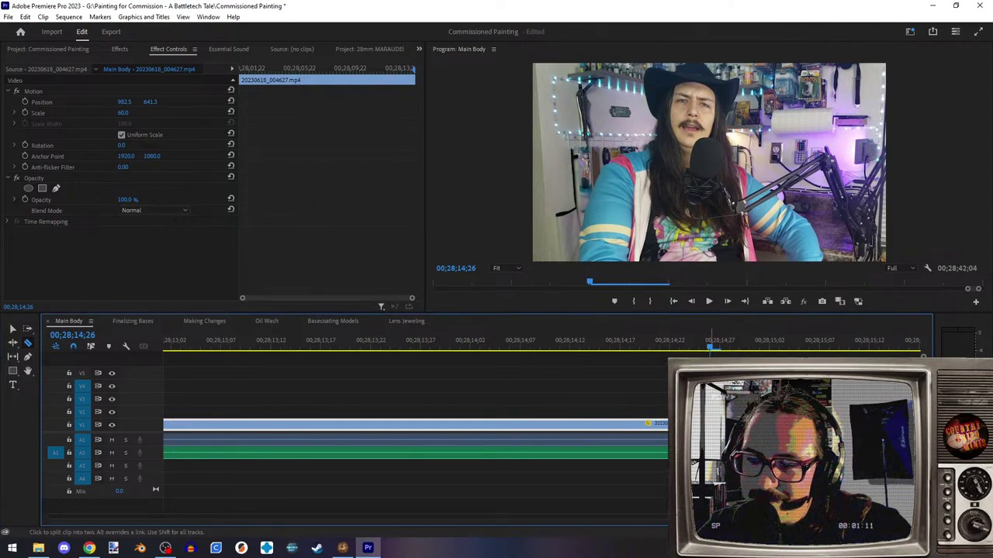
- Play the final take from 00;28;14;26 to its end and split the video and audio at 00;28;24;05
scroll(554, 406, down, 5)
key(minus)
scroll(500, 442, down, 3)
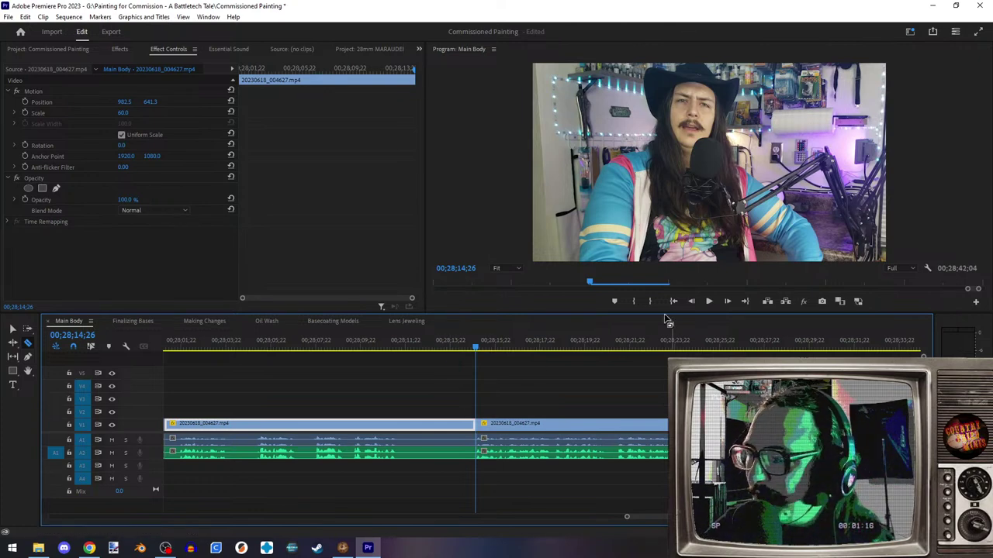
click(709, 302)
click(709, 302)
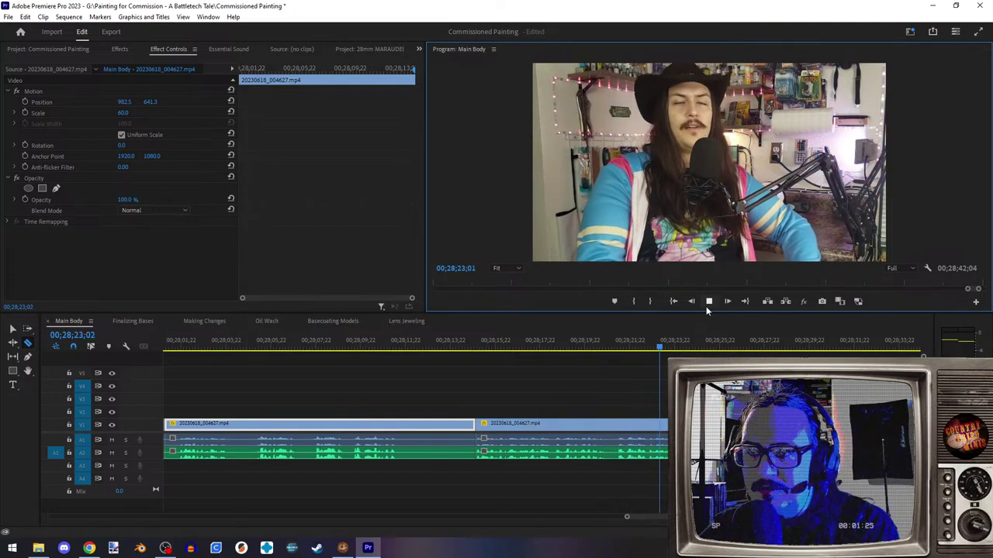
key(space)
key(equal)
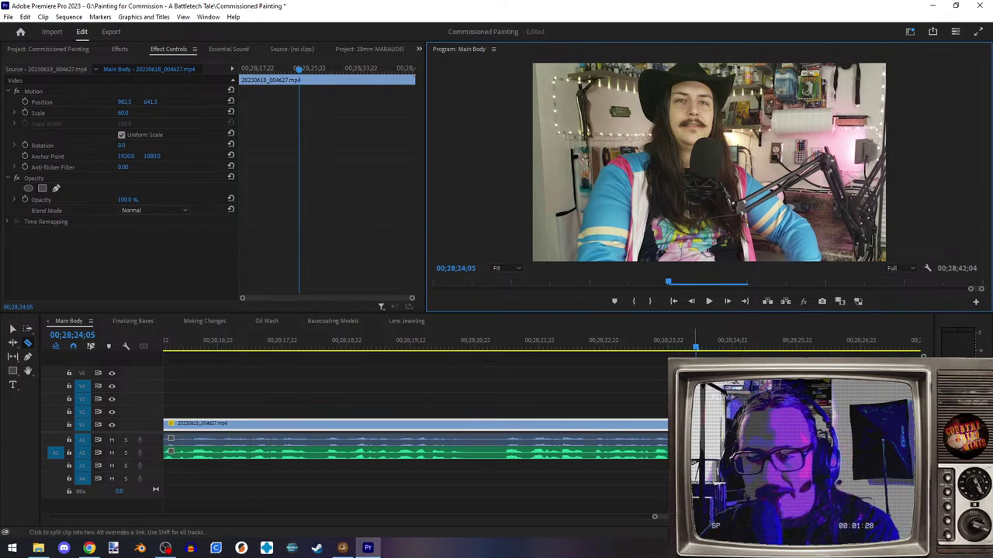
click(698, 424)
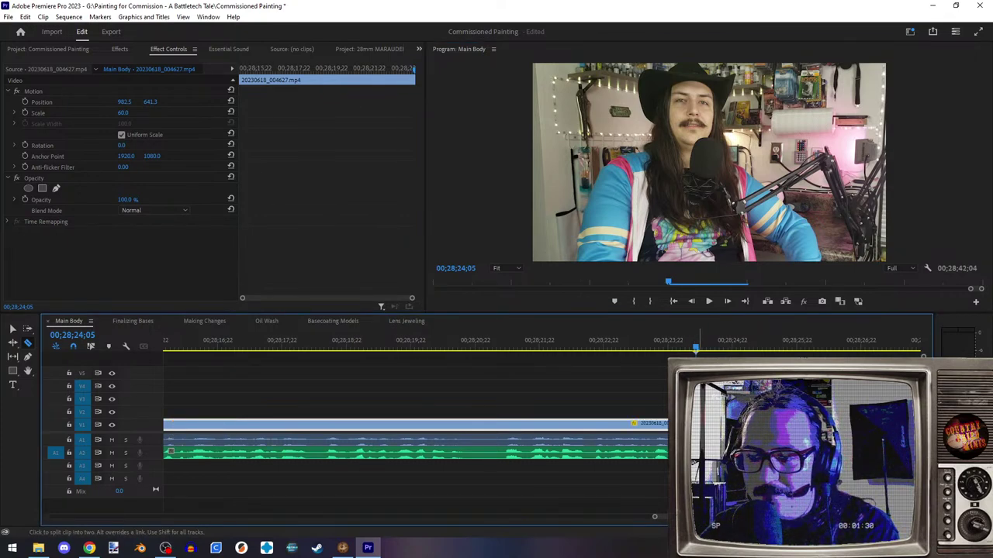
- Delete the leftover video and audio after the cut at 00;28;24;05
click(13, 329)
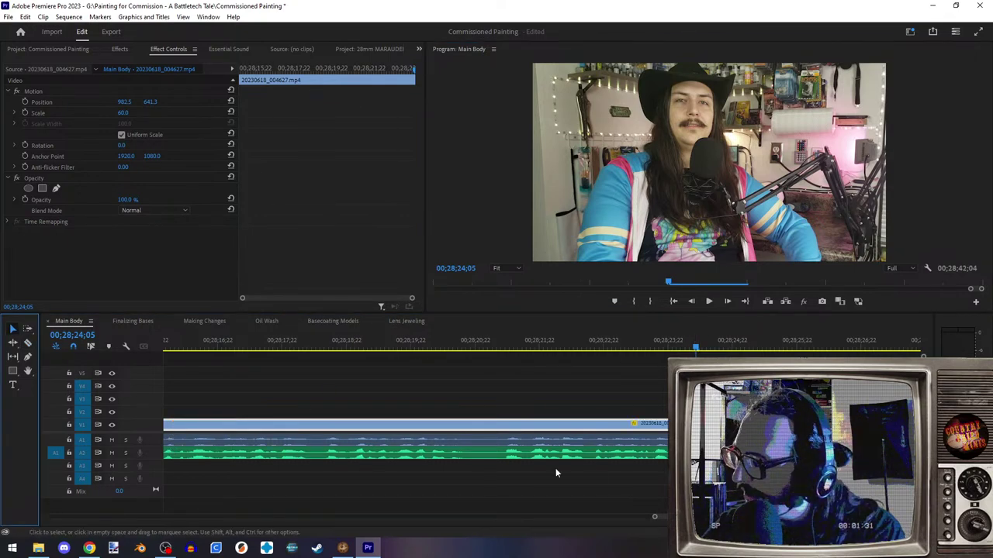
click(656, 447)
scroll(657, 447, down, 3)
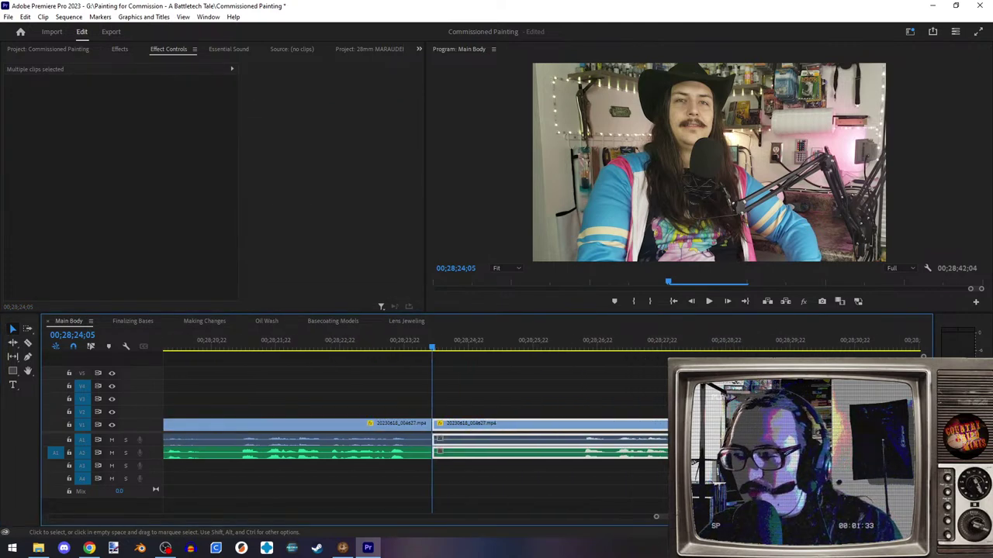
scroll(652, 450, down, 2)
key(Delete)
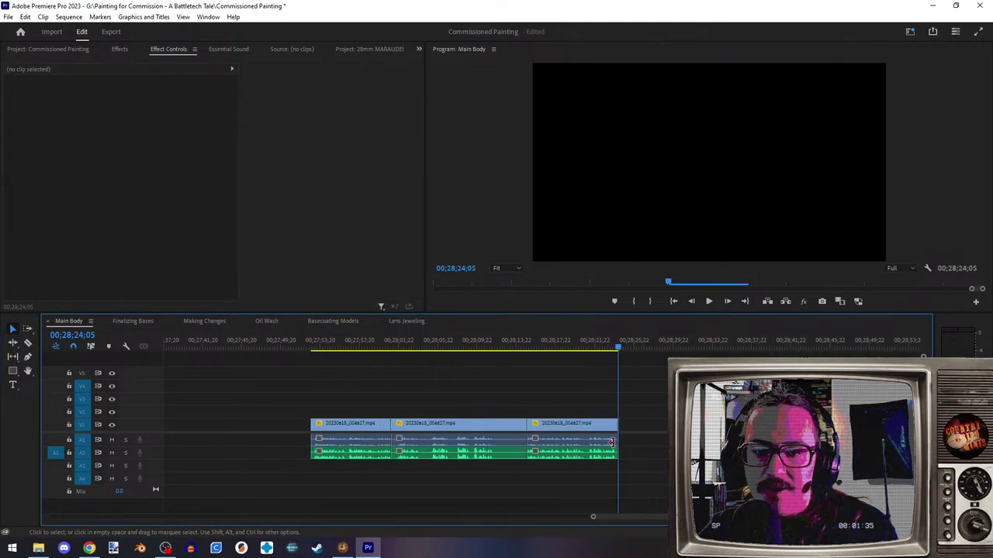
- Delete the middle clip and its audio between 00;28;01;00 and 00;28;14;26
drag(467, 388, 462, 487)
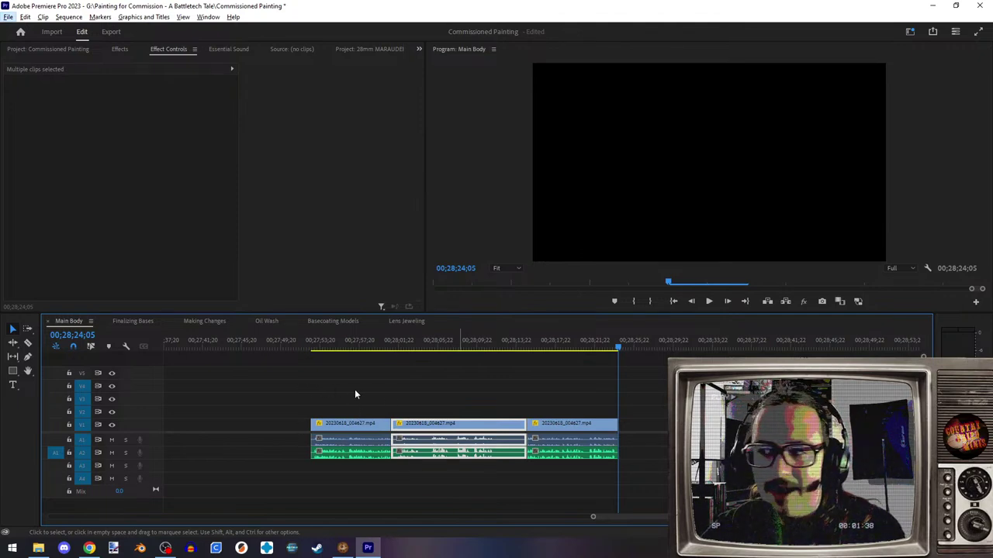
click(489, 410)
drag(431, 389, 466, 487)
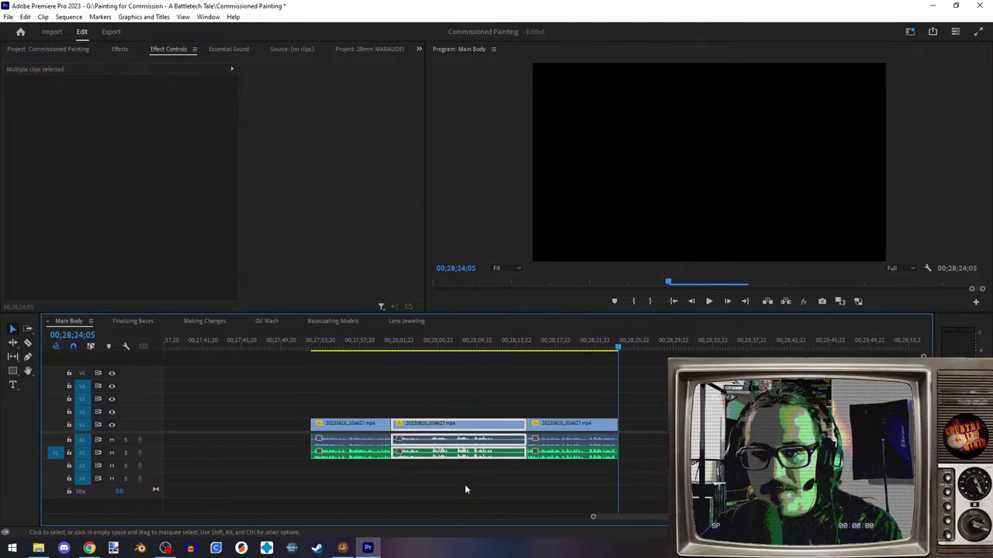
key(Delete)
- Try to close the gap by moving the first remaining take against the start of the last one
drag(339, 390, 361, 467)
drag(352, 426, 486, 428)
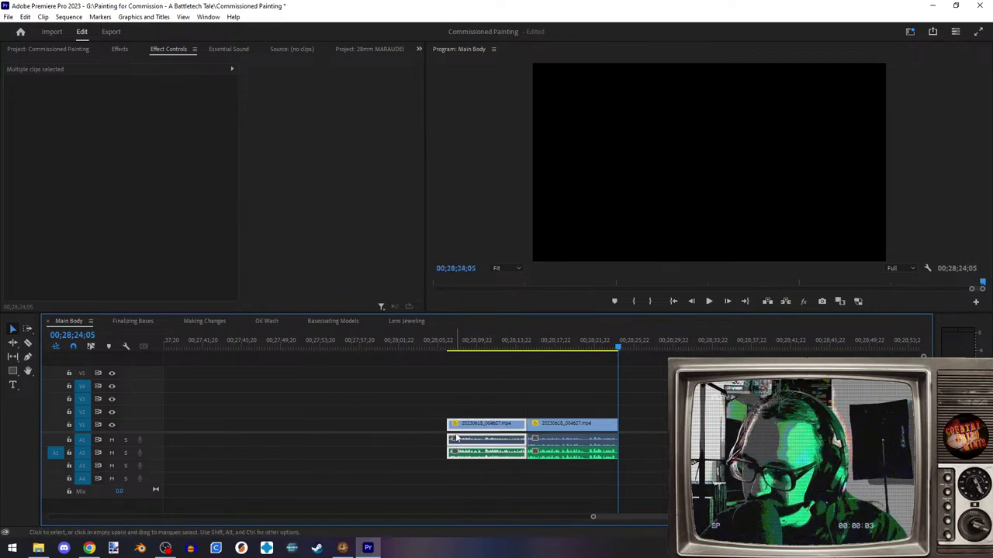
key(backslash)
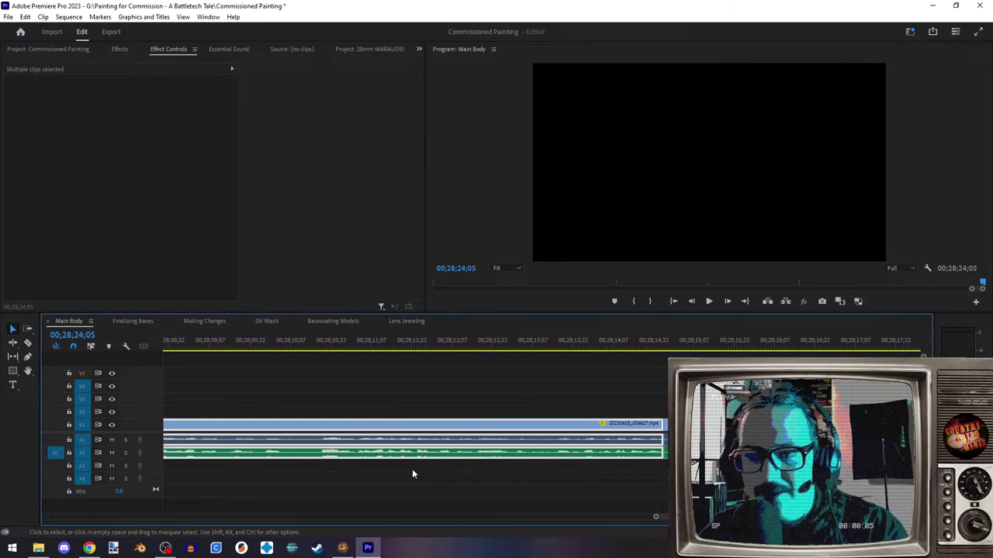
click(412, 468)
key(minus)
key(minus)
key(minus)
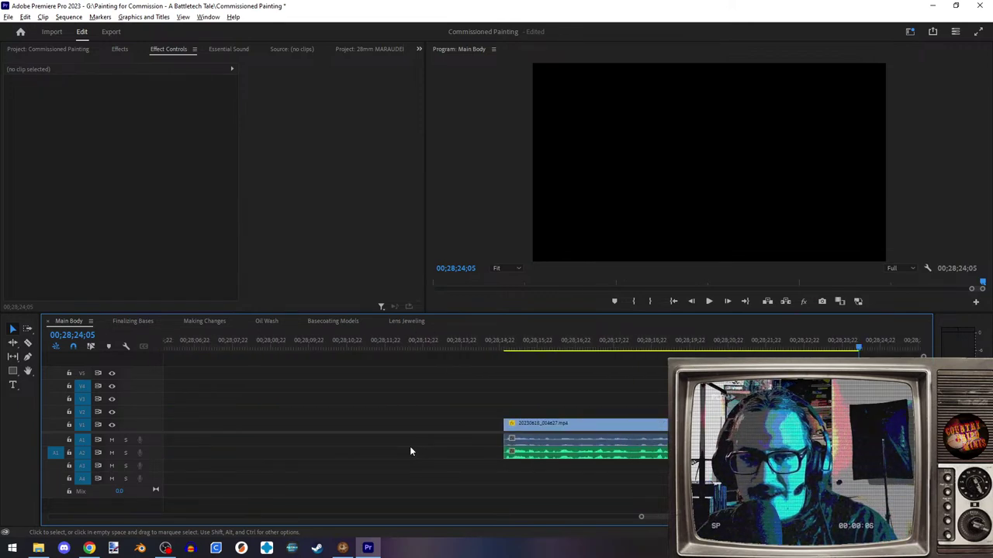
- Move the take starting at 00;27;52;23, with its audio, so that it ends at the last take's start at 00;28;14;26
scroll(395, 457, up, 5)
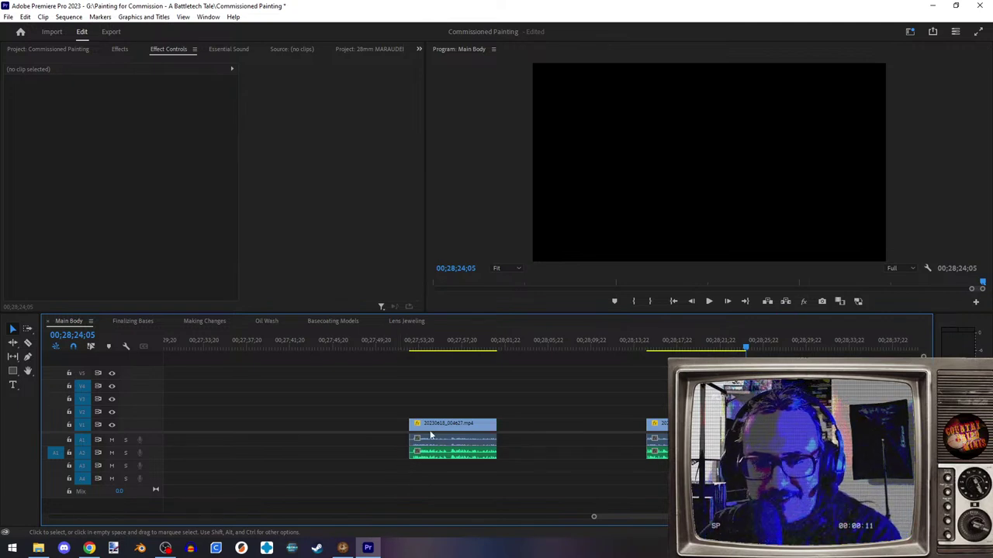
drag(446, 431, 596, 436)
alt+scroll(588, 469, up, 3)
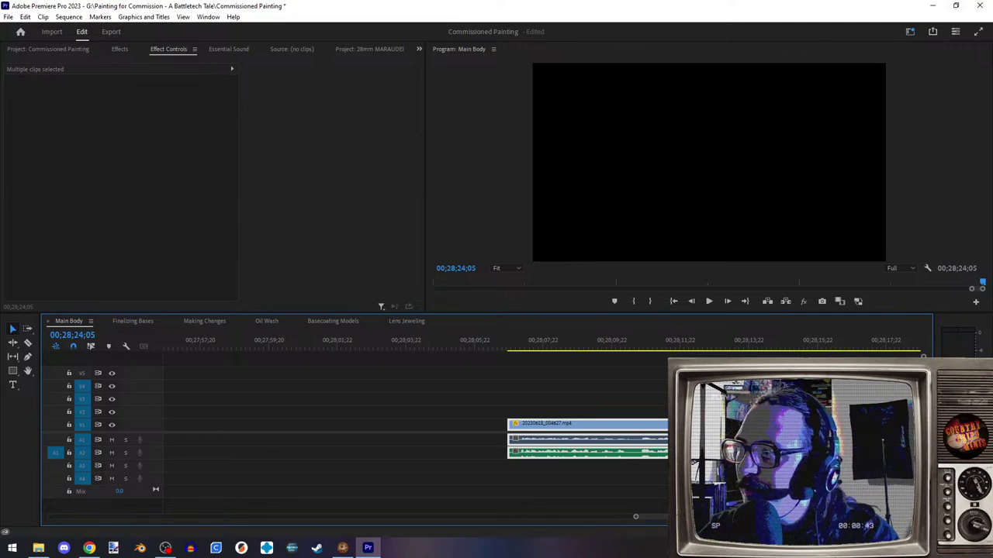
- Switch to Chrome and read the Operation Hungry Walrus site's Story & faction POV page, from the crisis introduction through the faction summaries
key(alt+Tab)
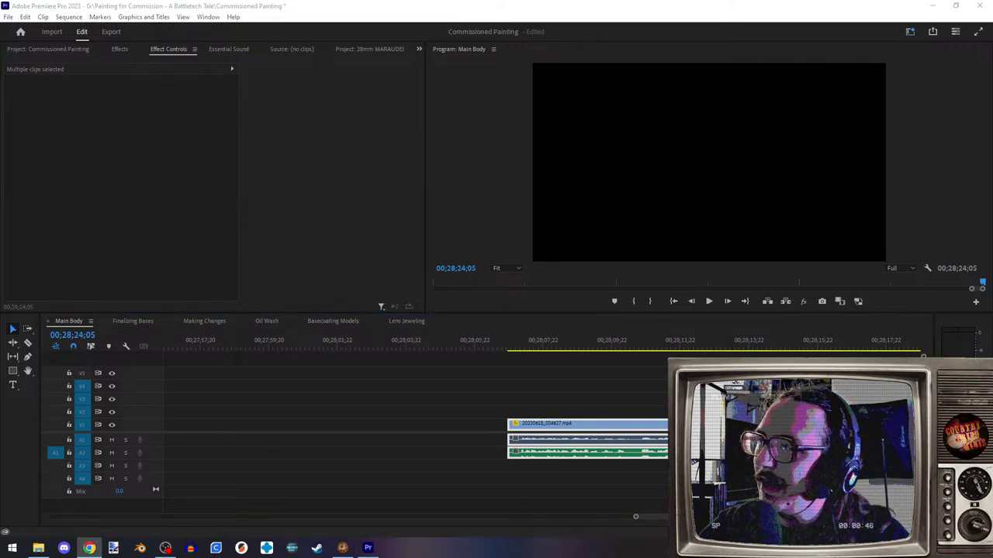
click(89, 548)
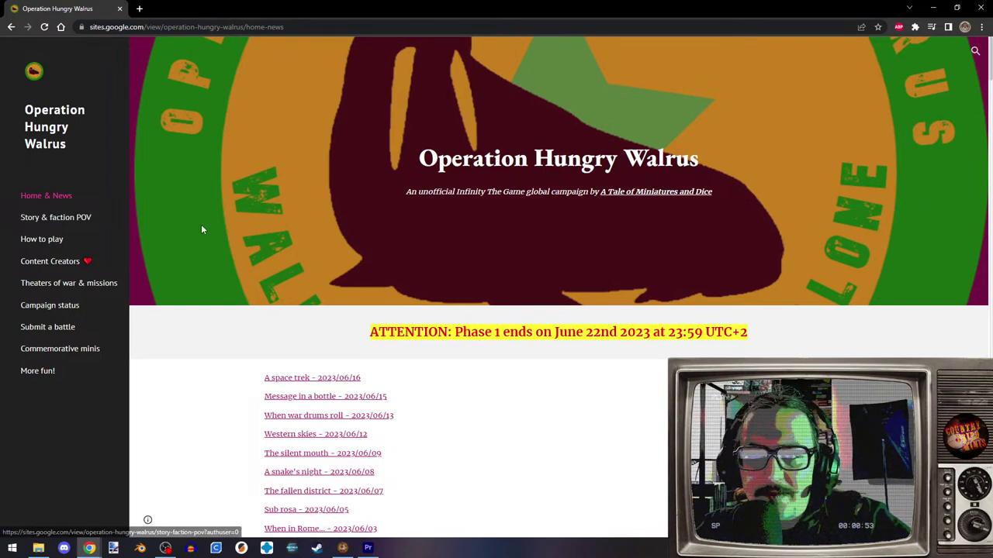
click(55, 217)
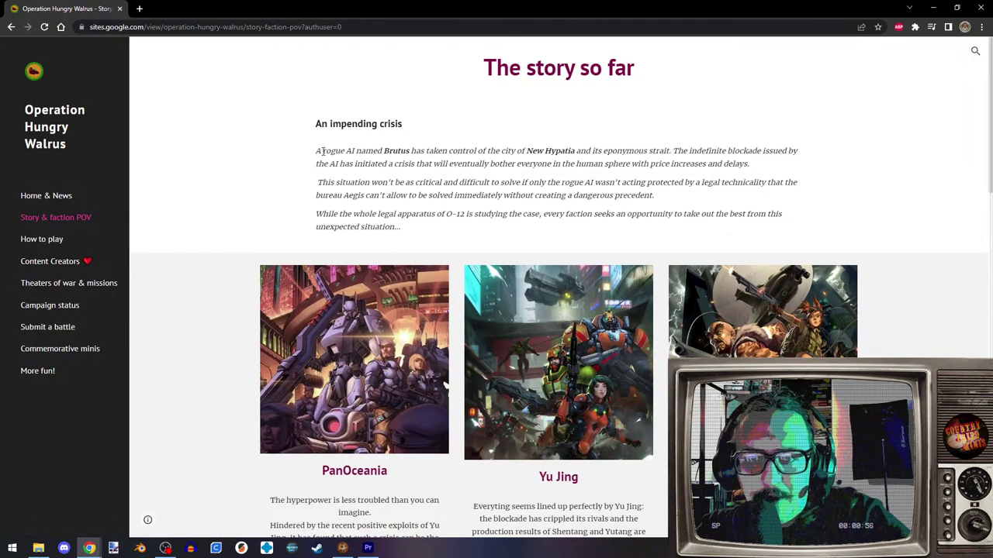
drag(335, 151, 669, 162)
click(693, 161)
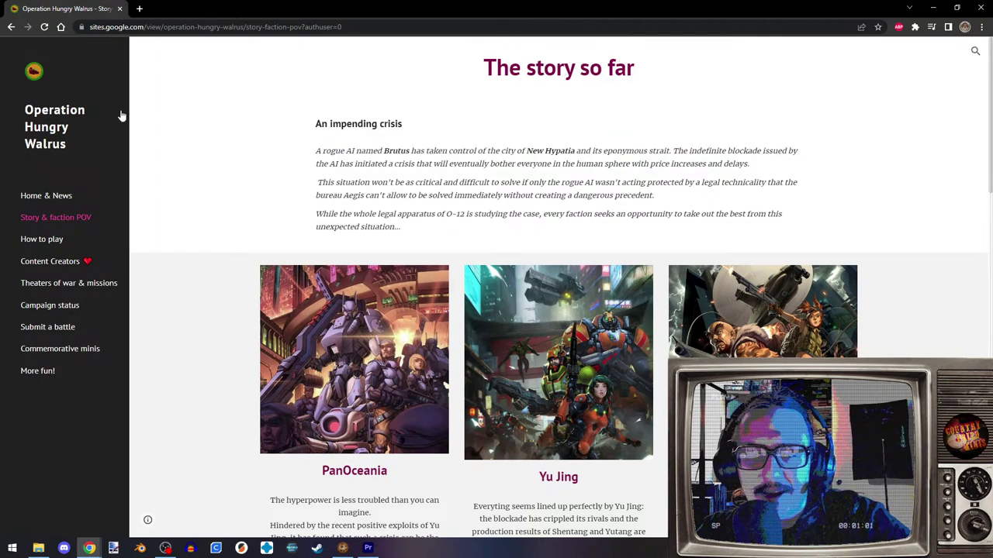
drag(329, 163, 739, 163)
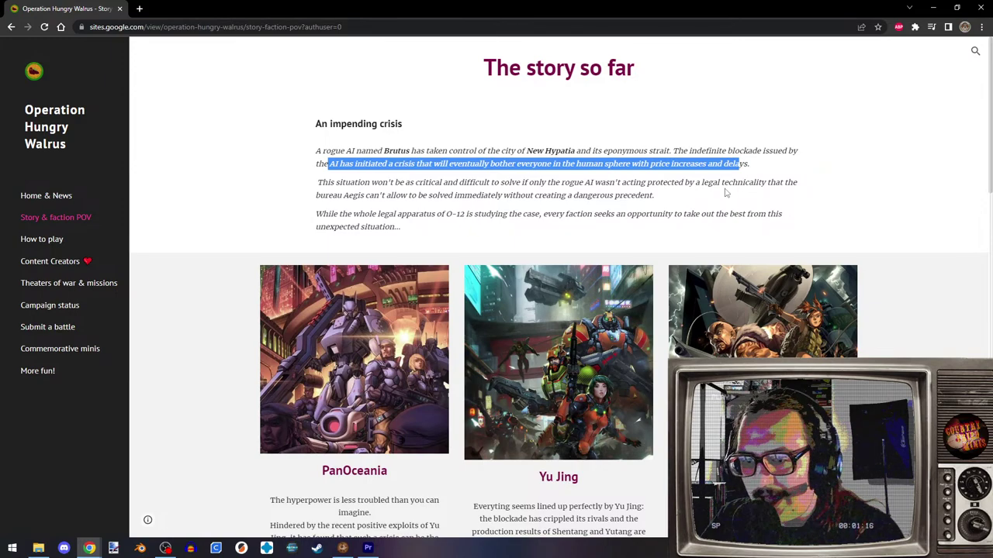
scroll(726, 192, down, 3)
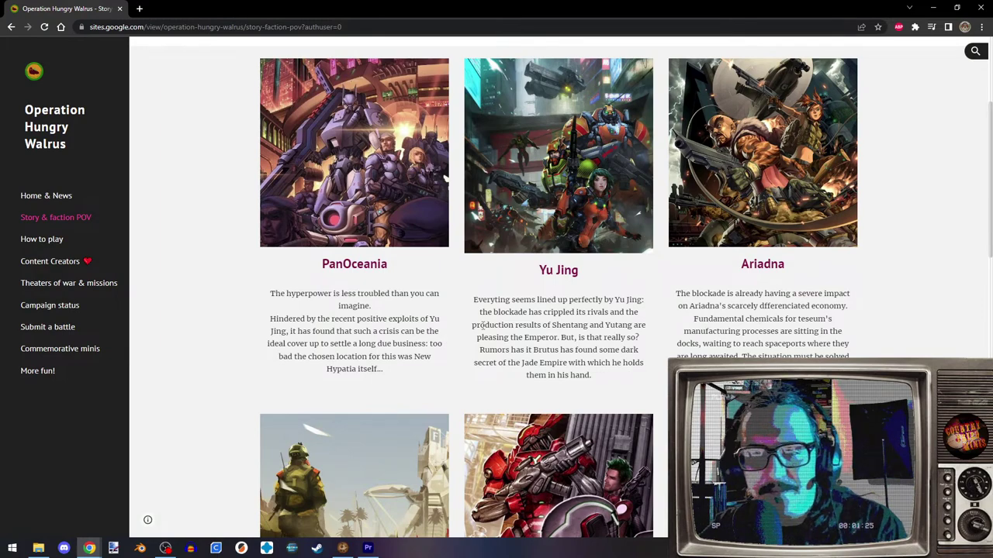
scroll(463, 476, down, 7)
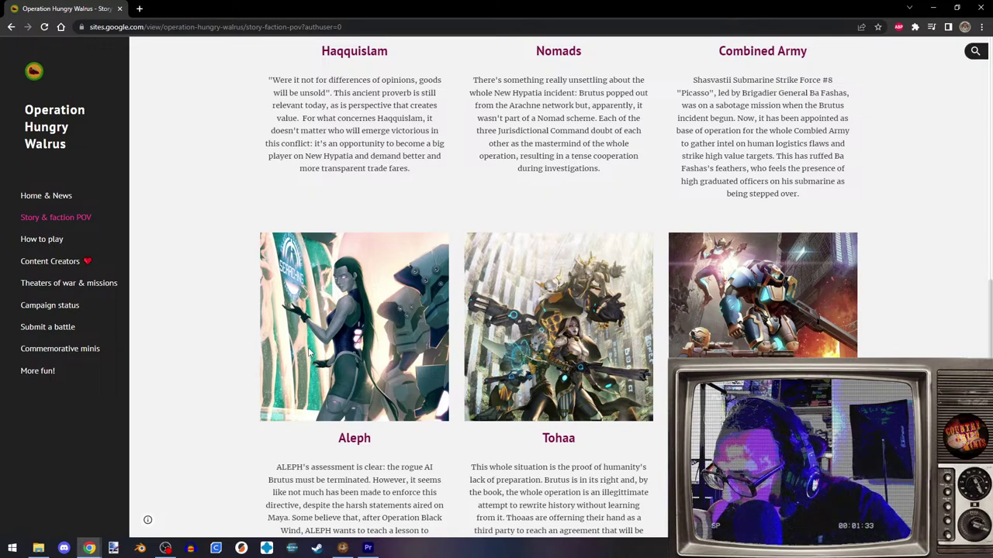
- Search the web for "durgama takeover" and open the campaign article on the Infinity Universe site
click(267, 29)
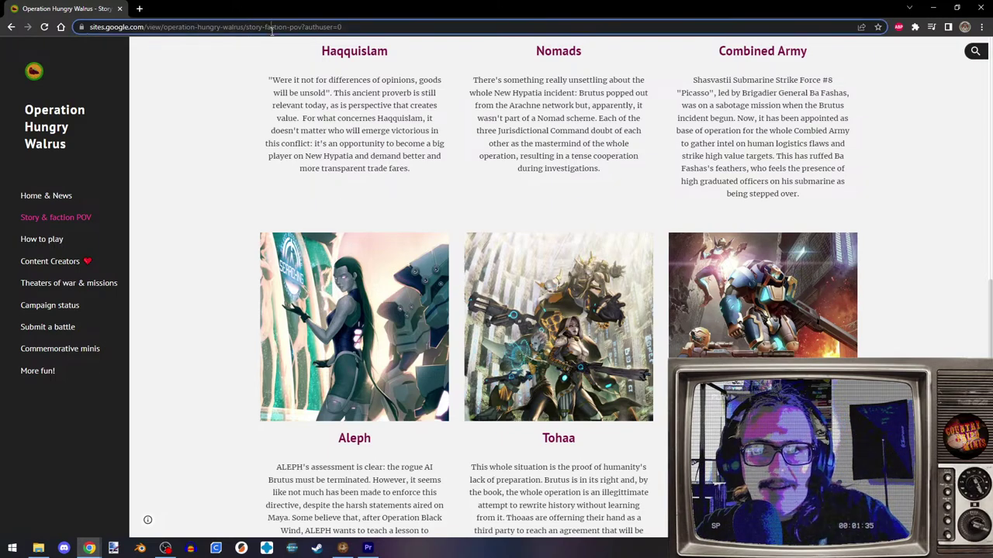
text(durgamati)
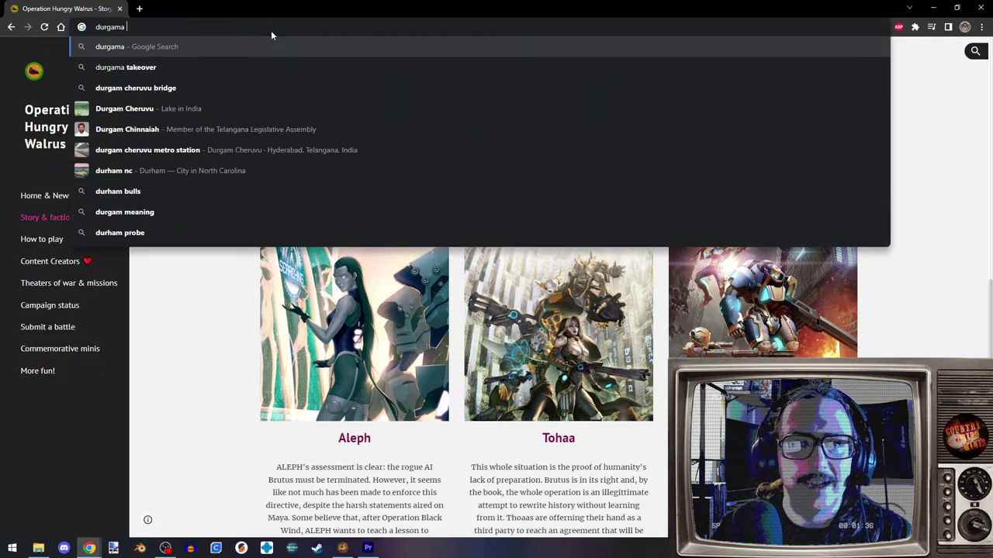
key(BackSpace)
key(BackSpace)
key(BackSpace)
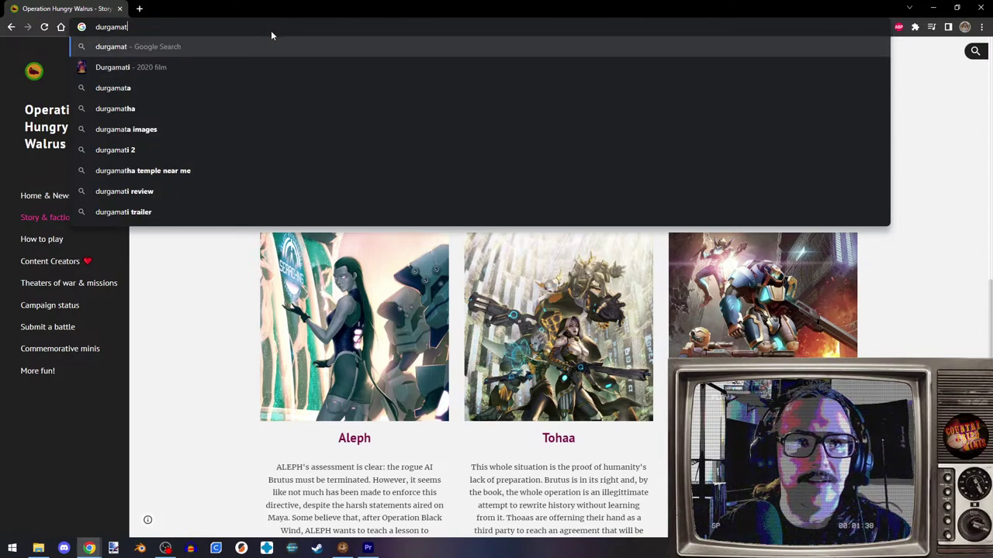
text(a tak)
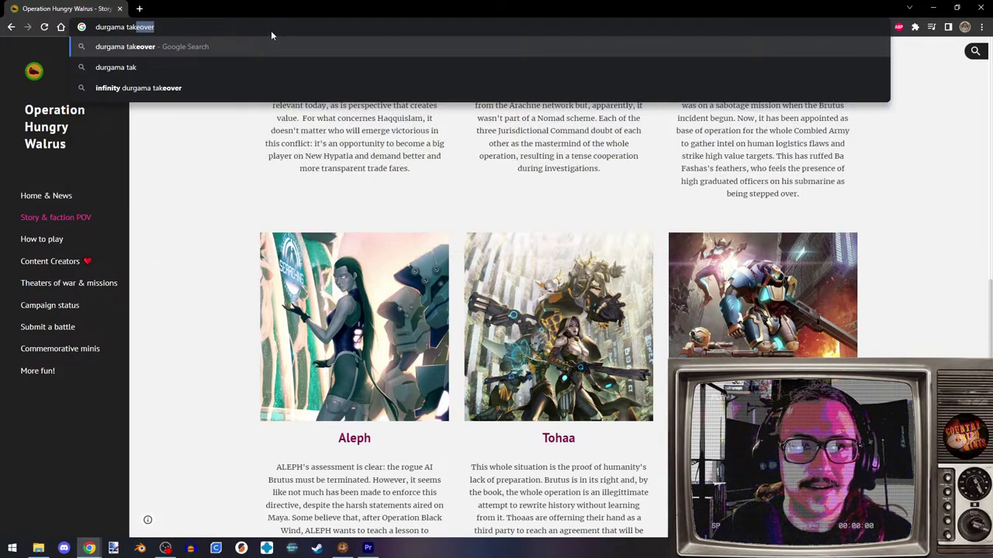
key(Return)
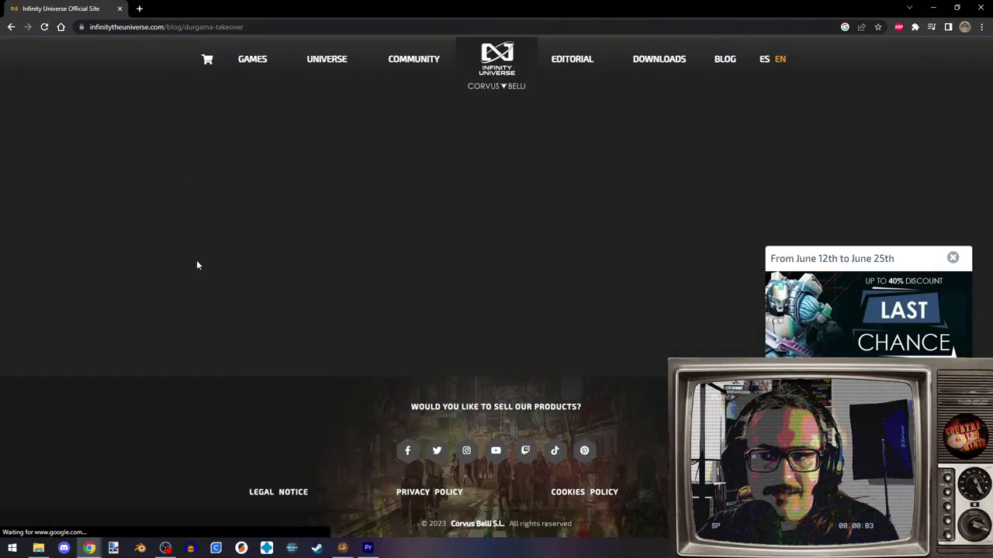
- Look over the Durgama Takeover article's campaign map and facts, then put the browser away
scroll(203, 280, down, 1)
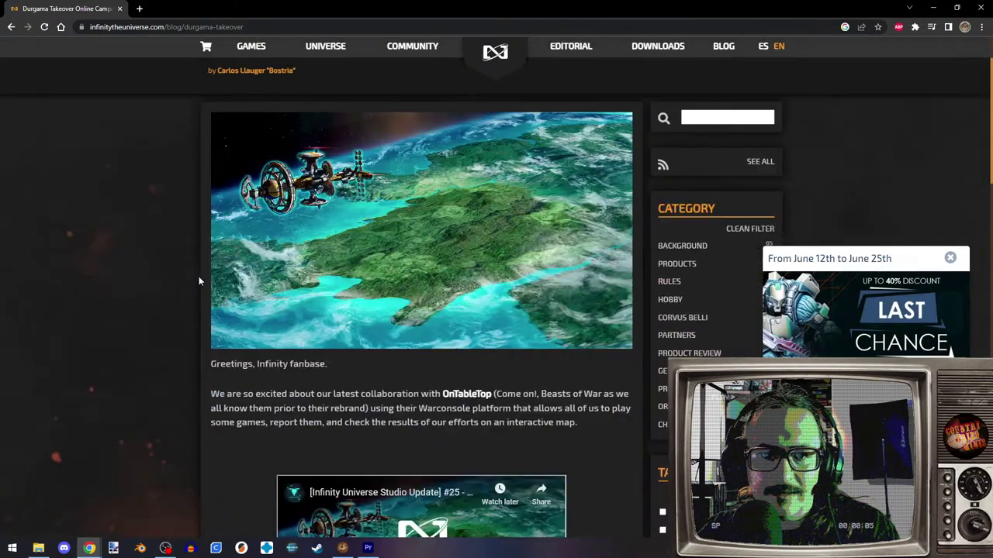
scroll(201, 281, down, 12)
scroll(151, 267, down, 4)
scroll(151, 267, up, 8)
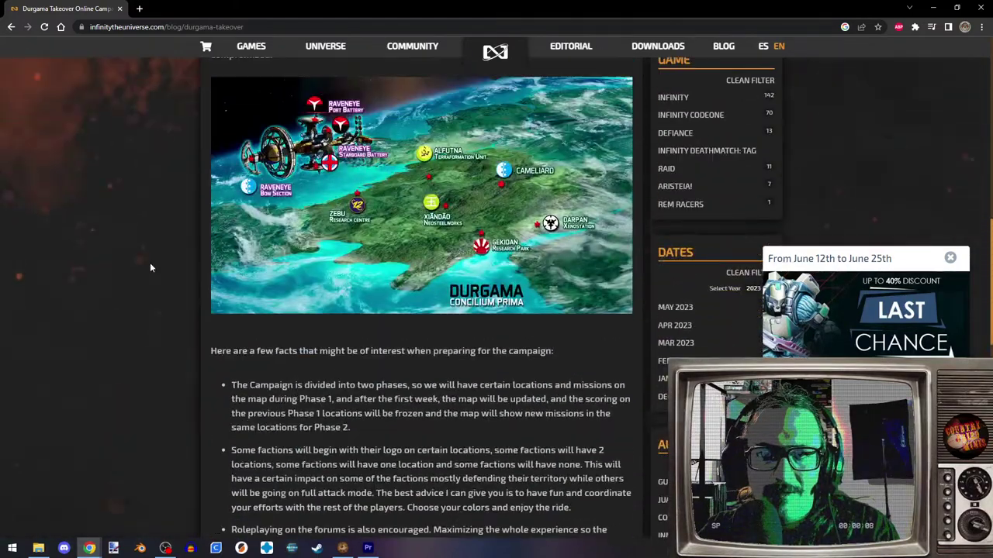
scroll(151, 268, up, 3)
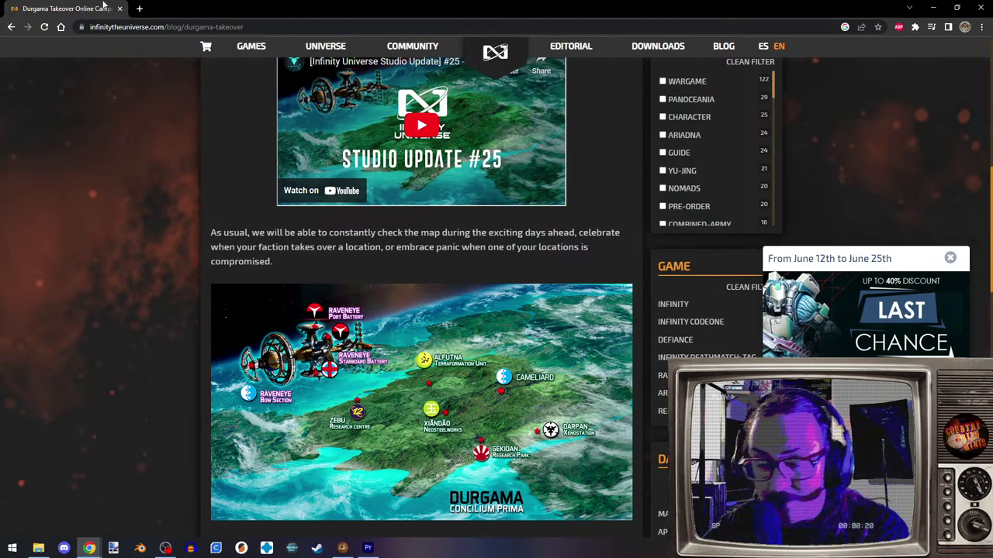
click(89, 548)
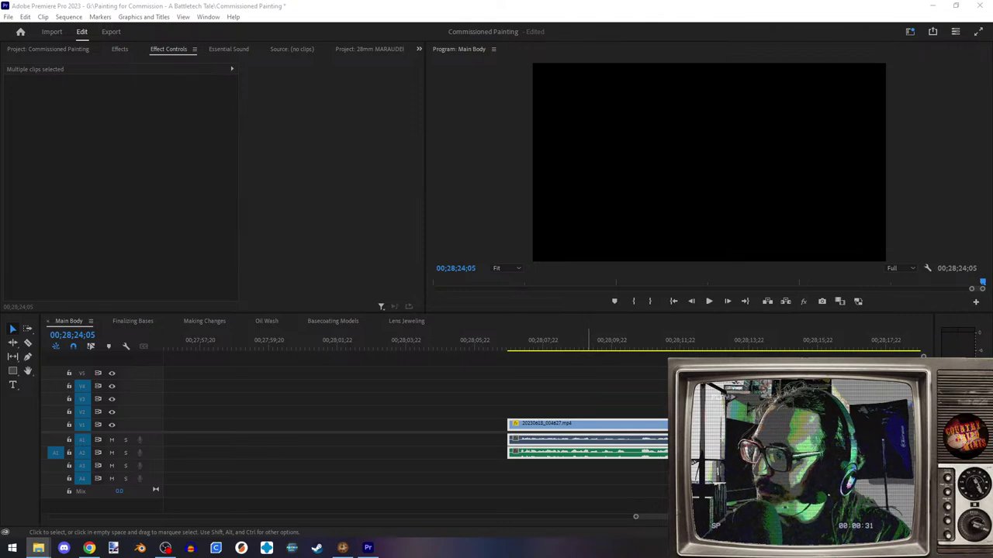
- Switch to File Explorer and open the first CandyDoubleCampaignReleaseNumber2 file from the Durgama Takeover folder
click(38, 548)
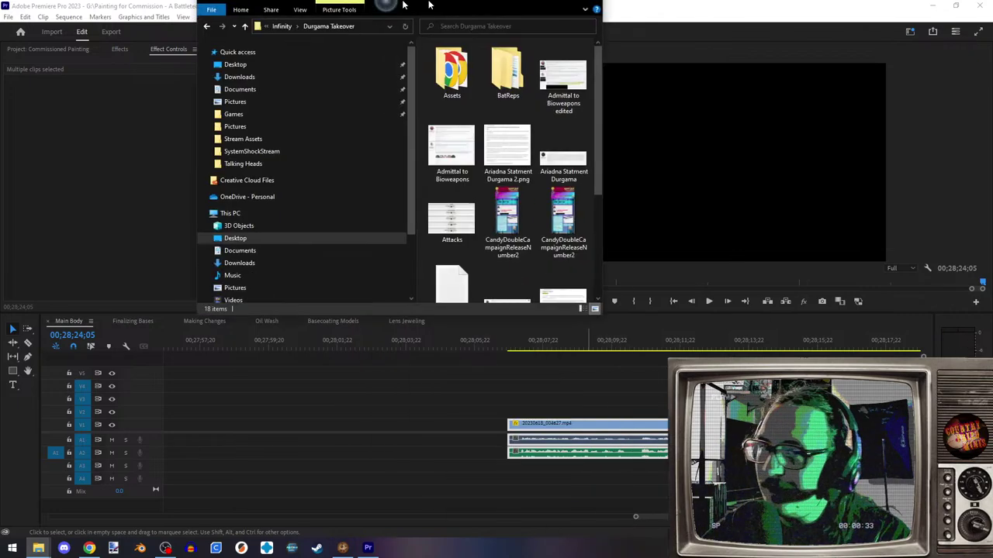
click(653, 97)
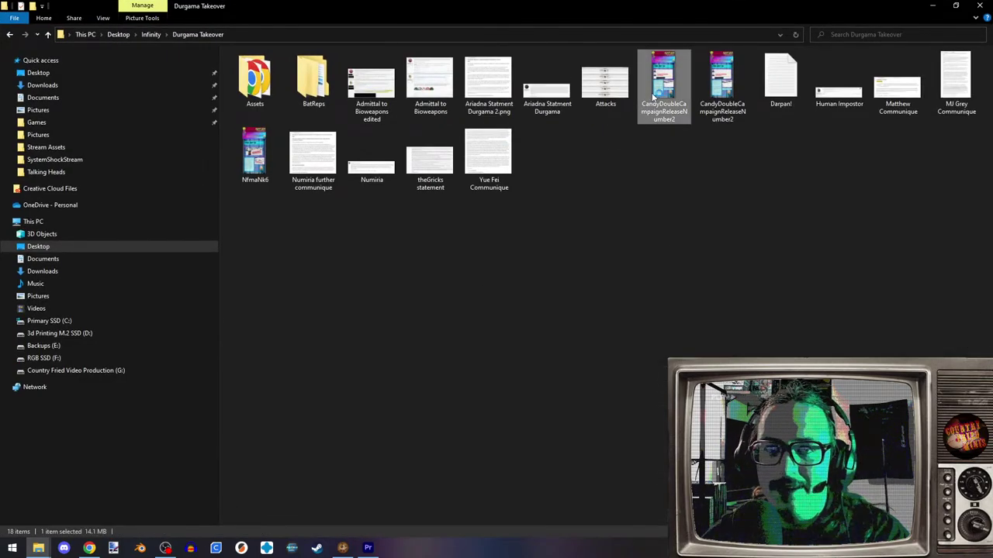
double_click(654, 97)
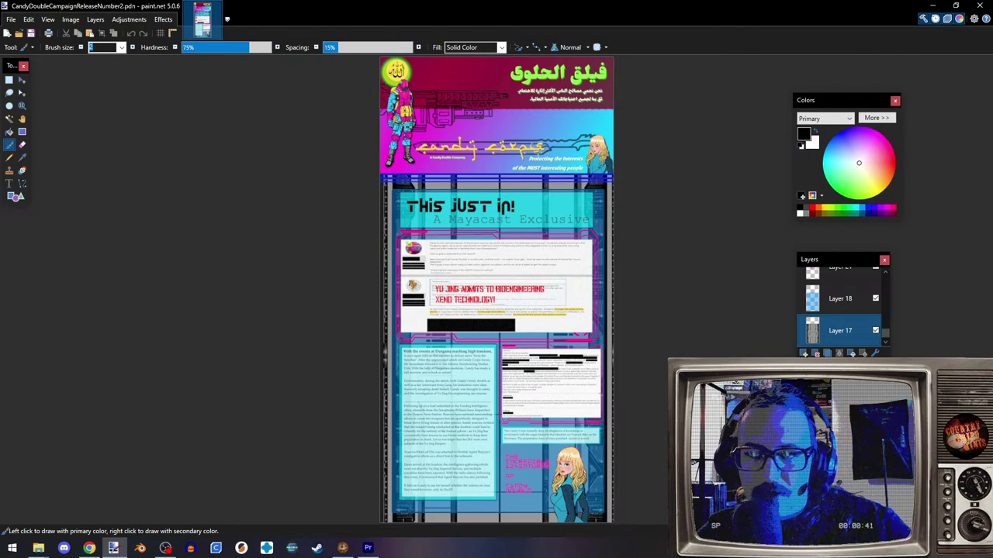
- Examine the Candy Corps campaign poster's header, Mayacast exclusive and news articles, then close the image and its folder window
scroll(594, 179, up, 4)
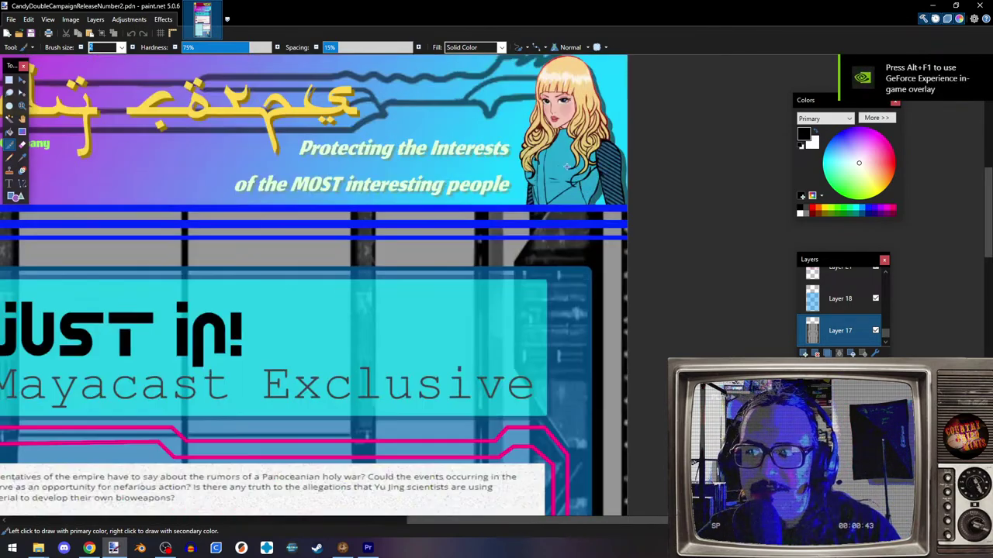
scroll(359, 223, down, 4)
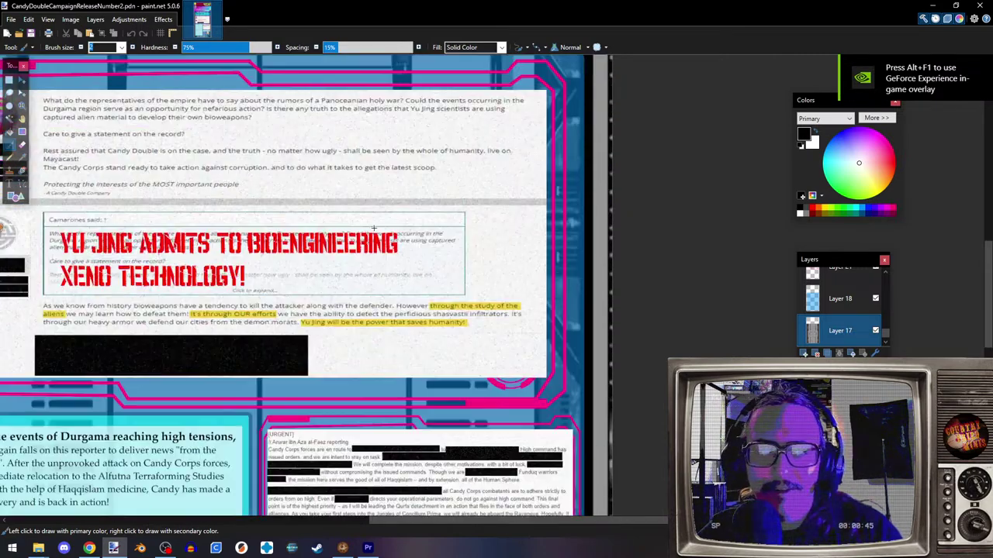
scroll(380, 230, left, 2)
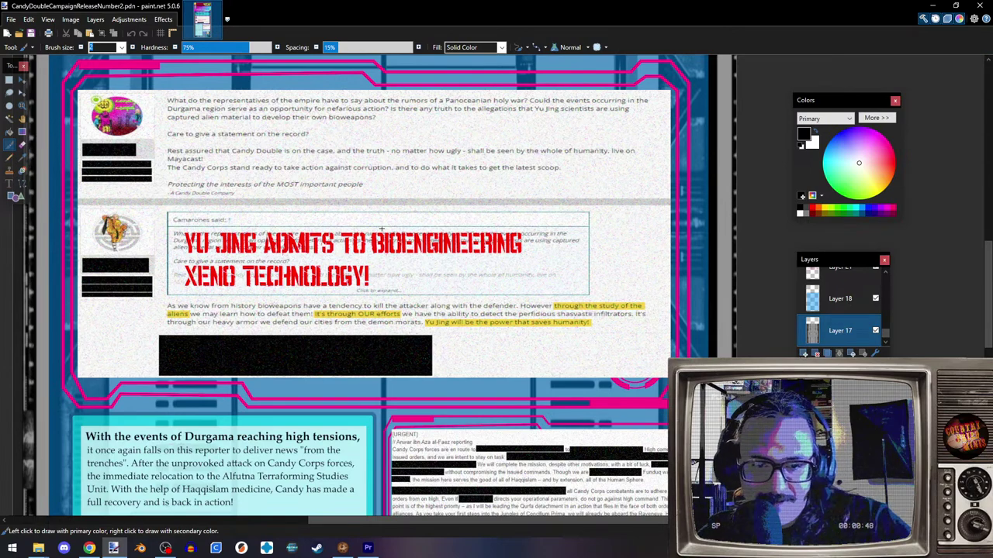
scroll(380, 230, down, 5)
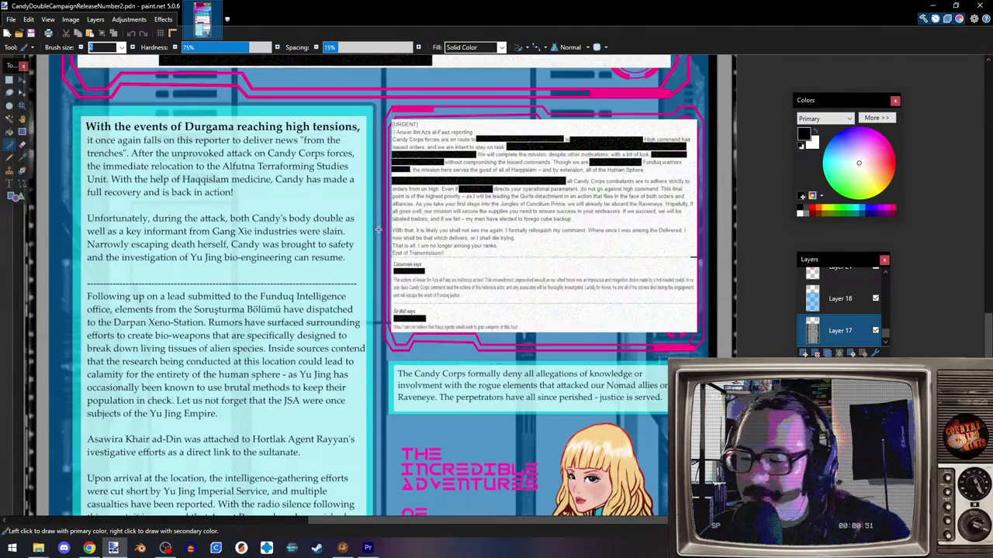
scroll(378, 229, down, 3)
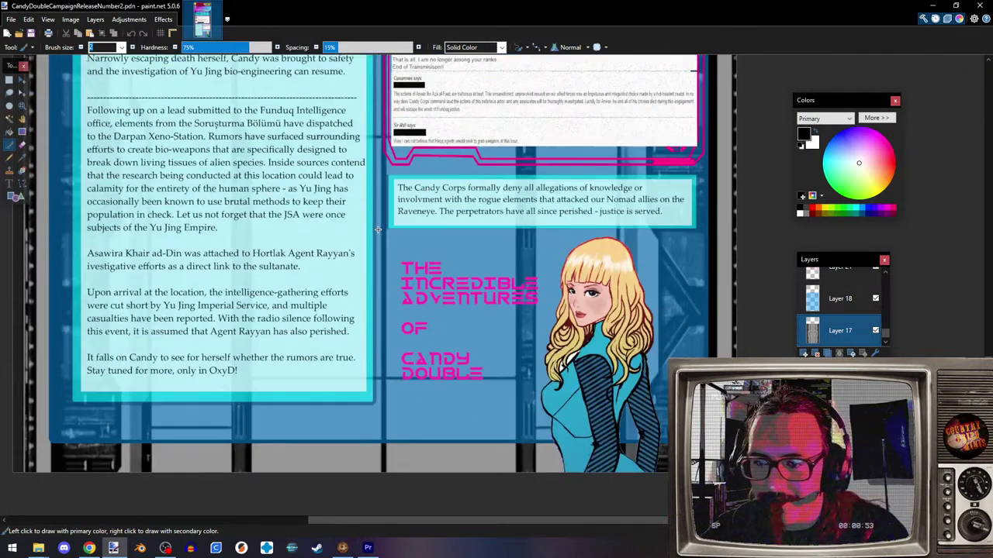
scroll(356, 241, up, 1)
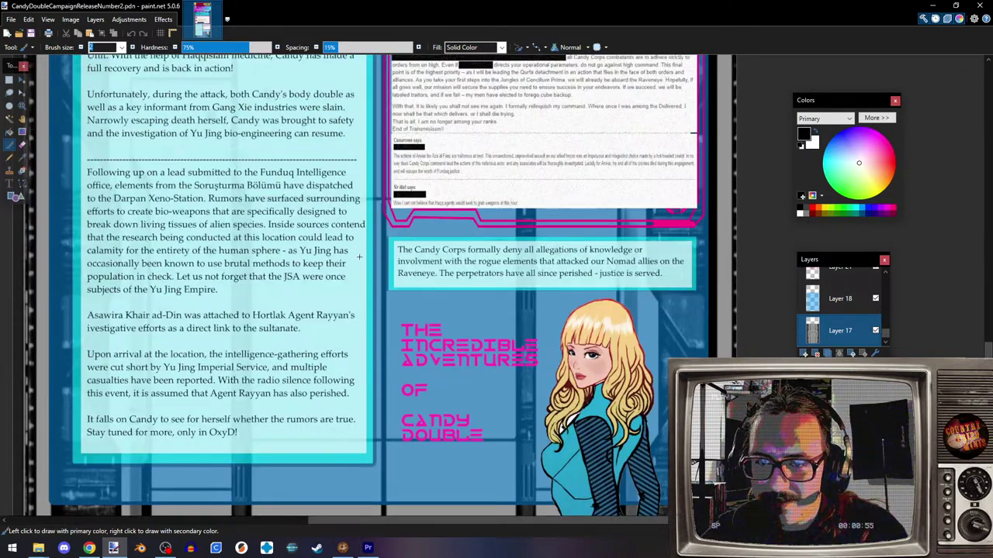
scroll(359, 256, up, 1)
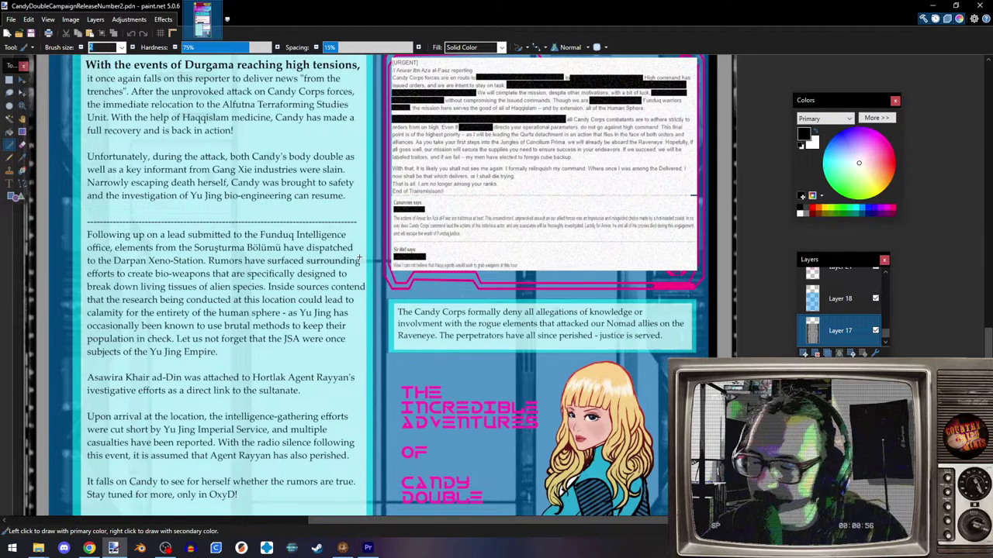
scroll(359, 258, up, 10)
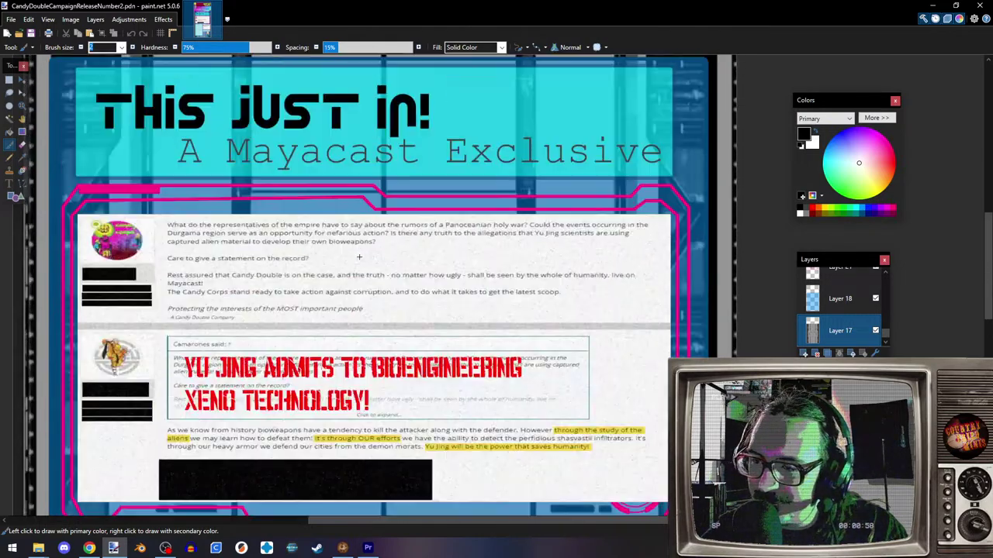
scroll(360, 258, up, 8)
scroll(334, 225, down, 7)
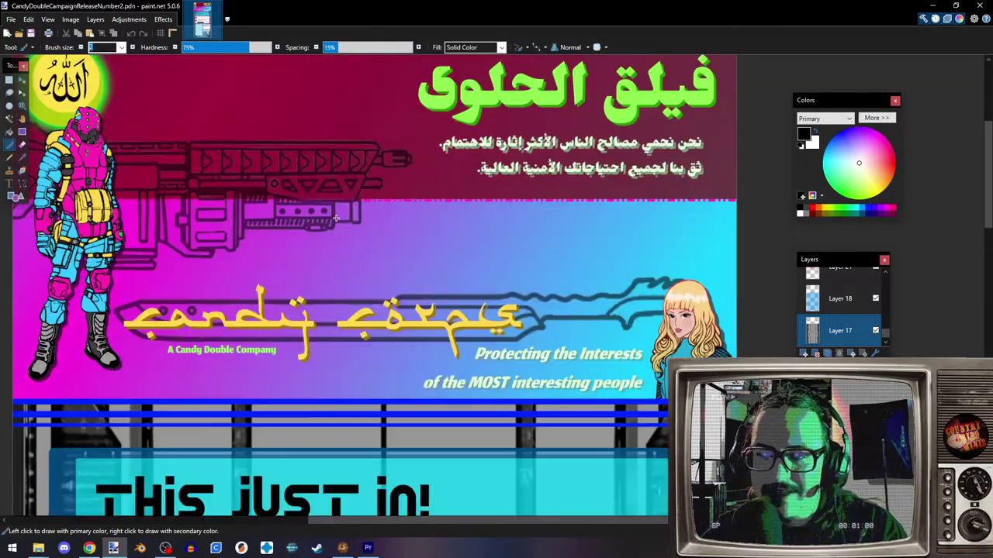
scroll(324, 227, down, 3)
scroll(243, 244, down, 5)
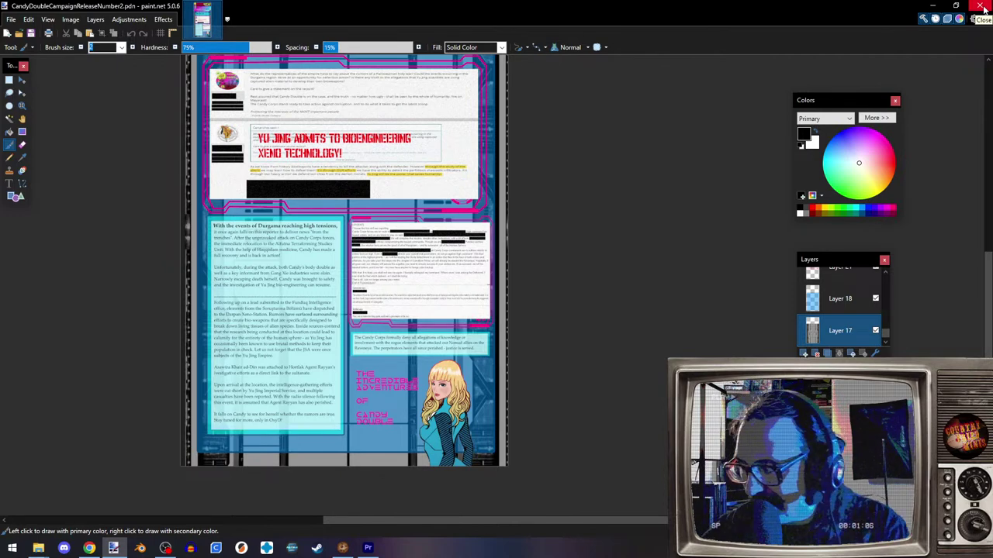
click(981, 7)
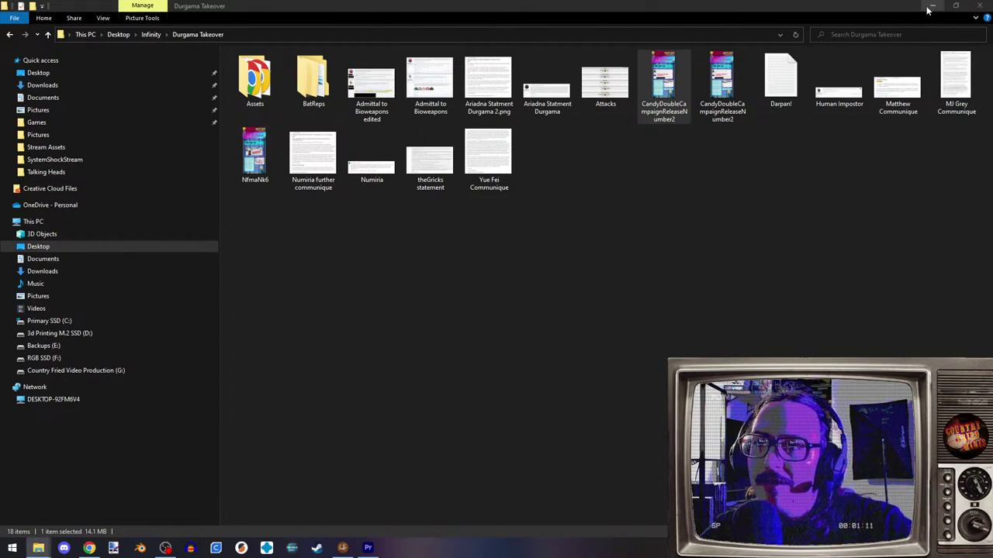
click(979, 6)
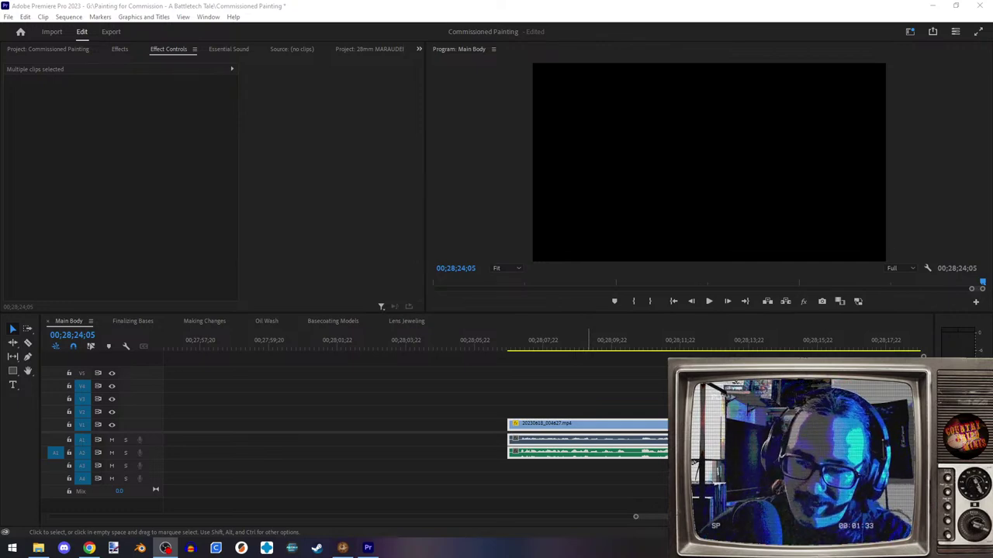
- Set the scale of the 20230618_004627.mp4 clip at 00;28;08;22 to 75 and shift its picture to about 1030.3, 790.3
click(574, 346)
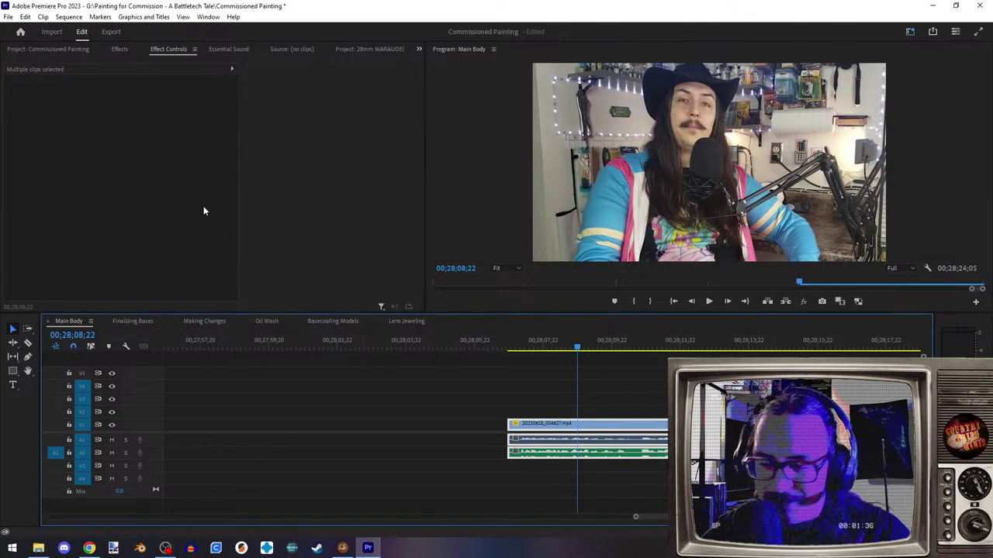
key(d)
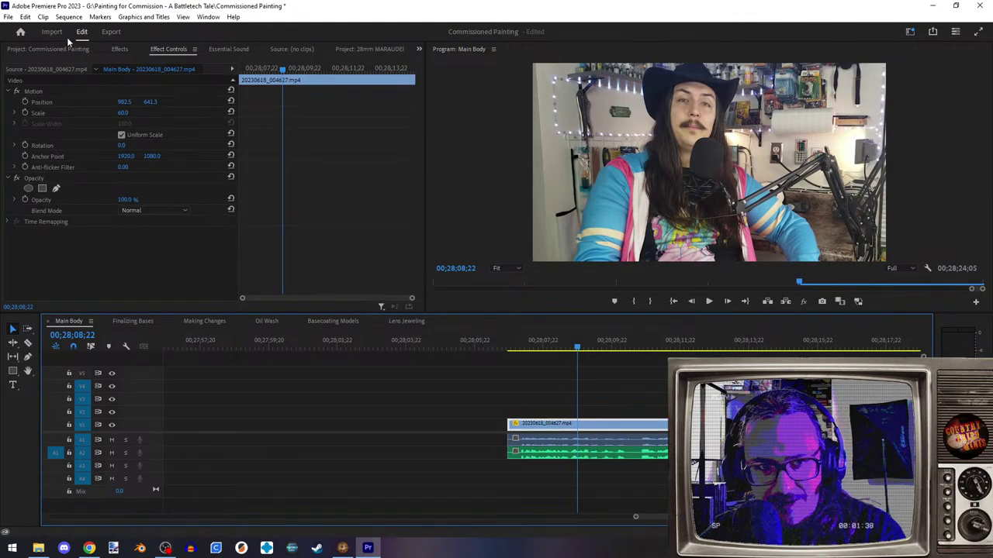
click(56, 51)
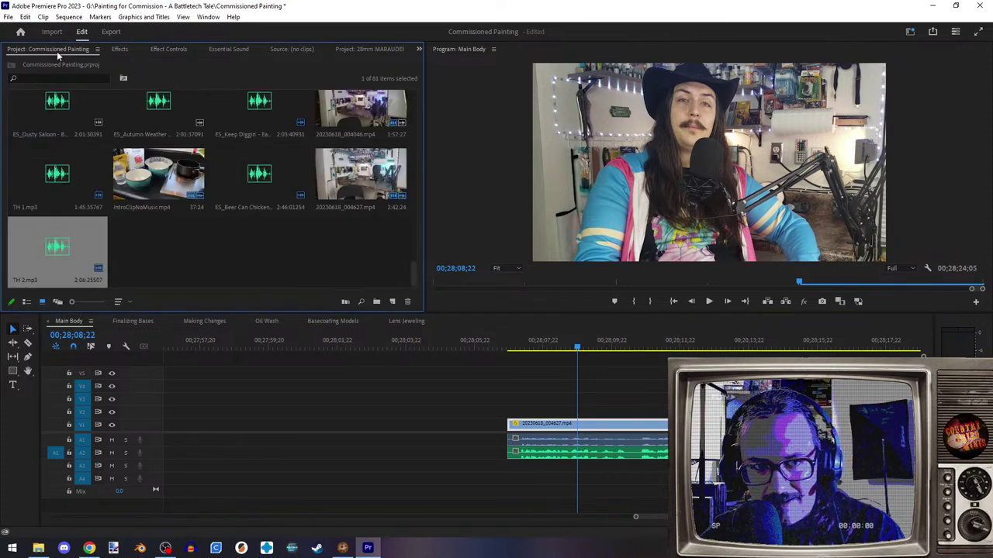
click(169, 49)
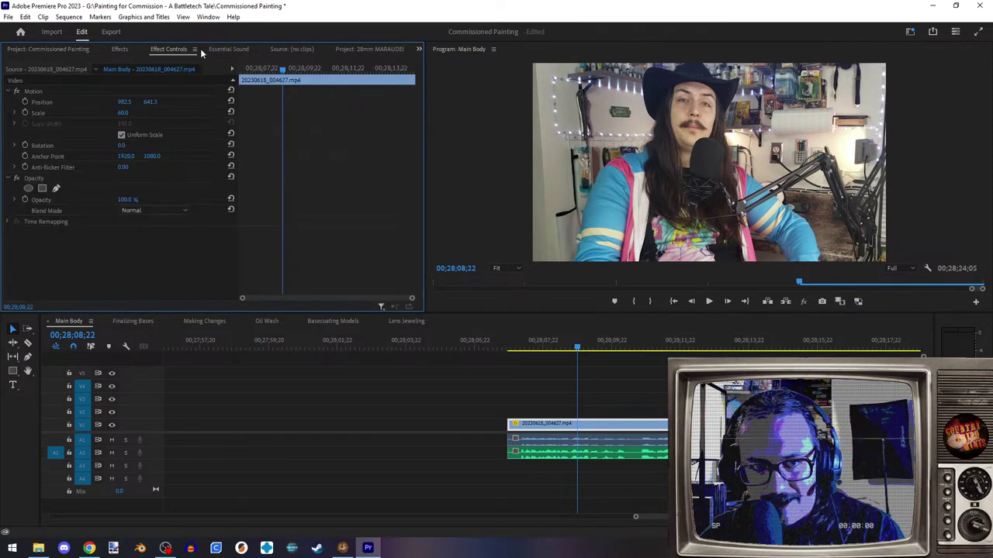
click(125, 112)
text(75)
key(Return)
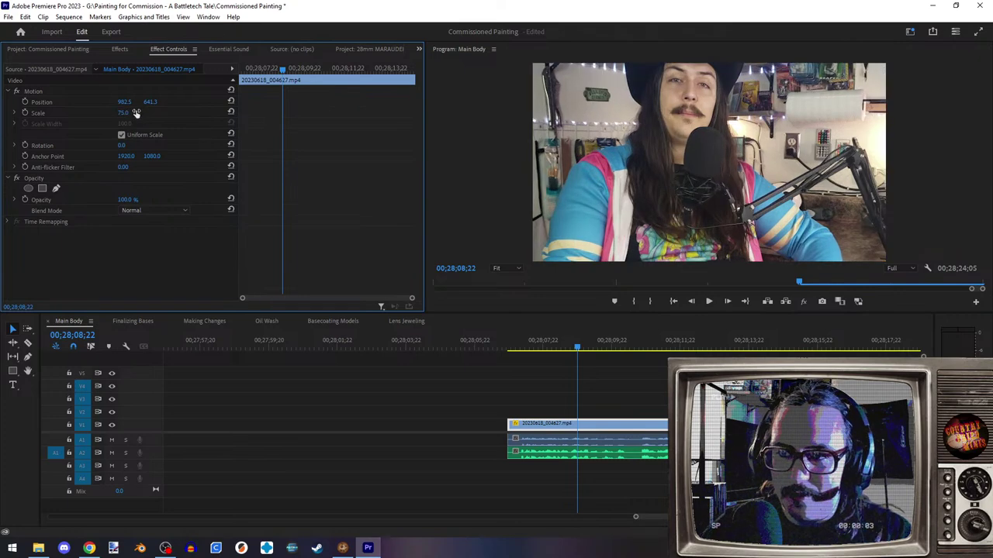
drag(762, 161, 770, 186)
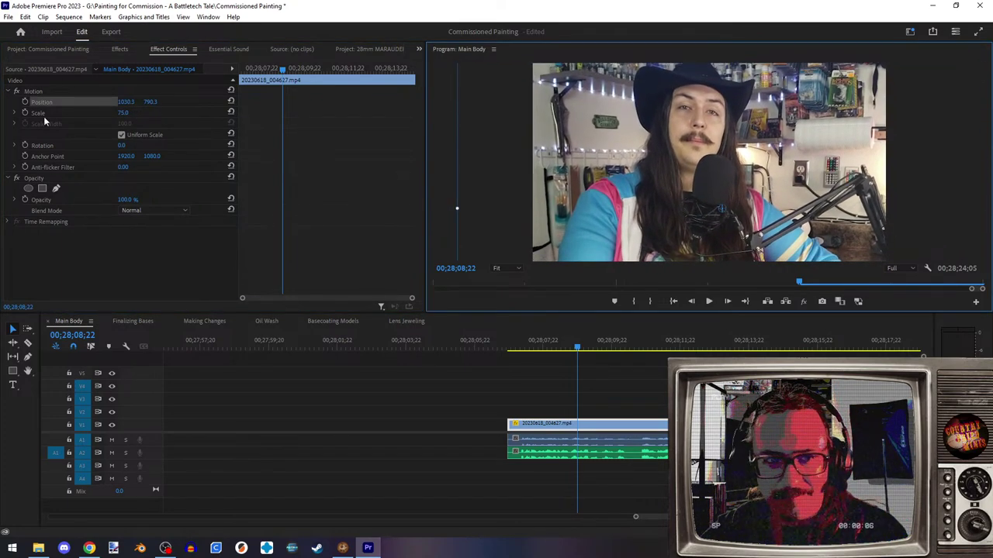
- Set the same talking-head clip's scale to 80 and reposition its picture to about 1117.4, 852.2
click(131, 113)
text(80)
key(Return)
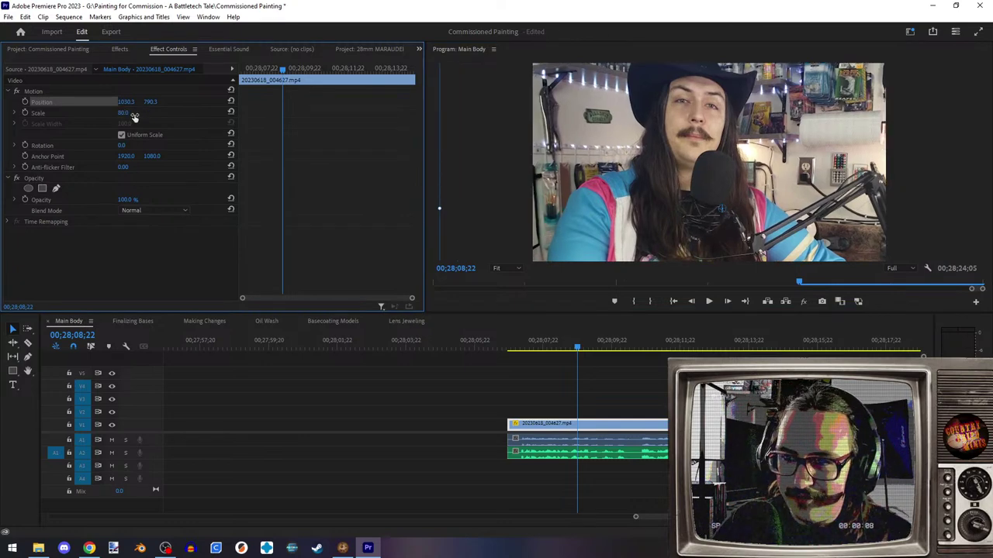
drag(688, 163, 705, 179)
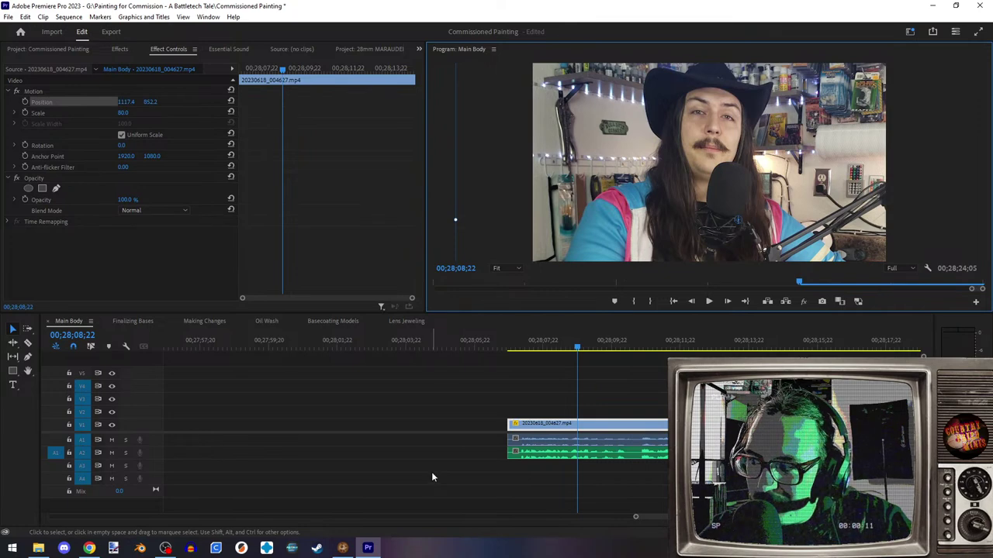
- Delete the camera audio under both talking-head clips from track A1, keeping the TH 2.mp3 audio on A2
scroll(554, 442, right, 4)
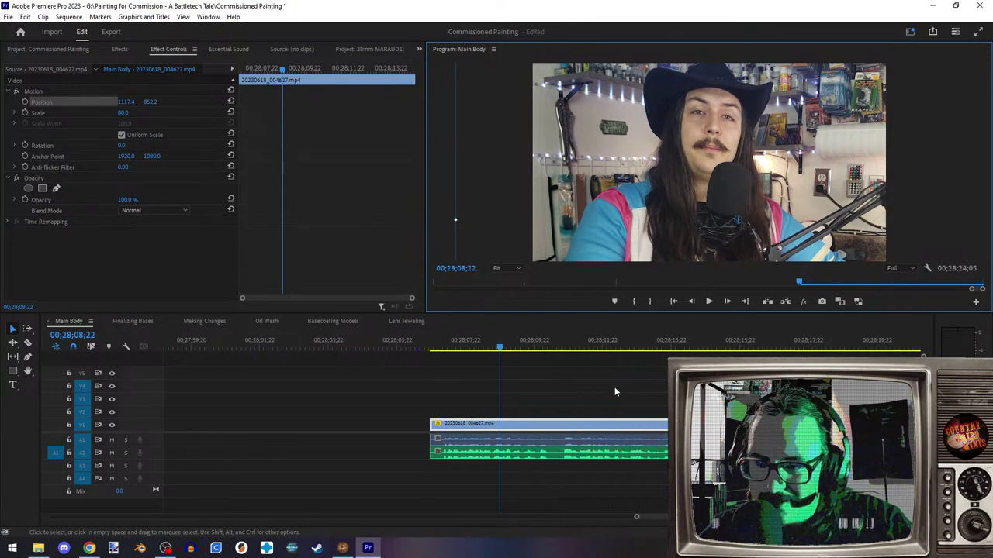
drag(476, 349, 555, 349)
scroll(535, 348, right, 6)
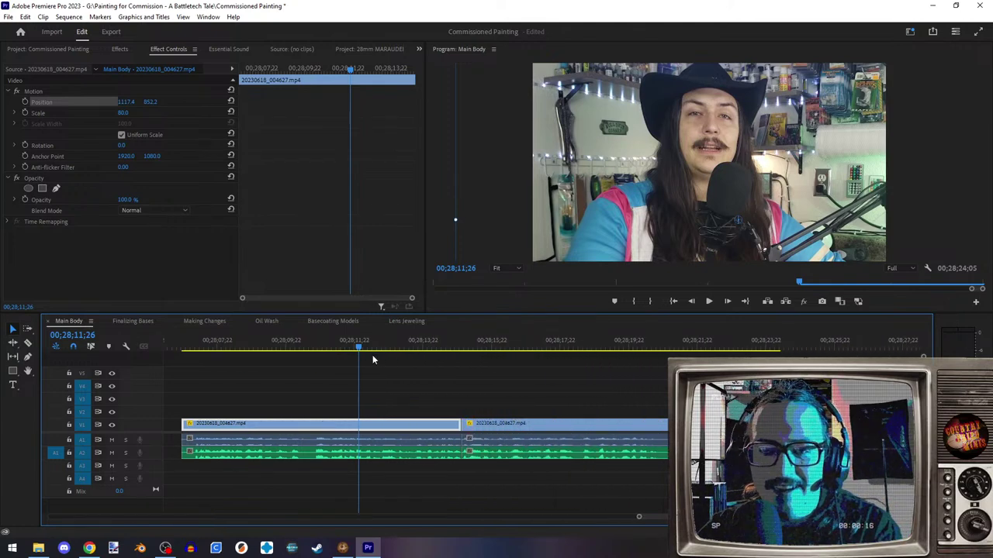
mouse_move(359, 350)
mouse_down()
mouse_move(648, 355)
mouse_move(339, 350)
mouse_move(351, 350)
mouse_up()
drag(307, 439, 195, 442)
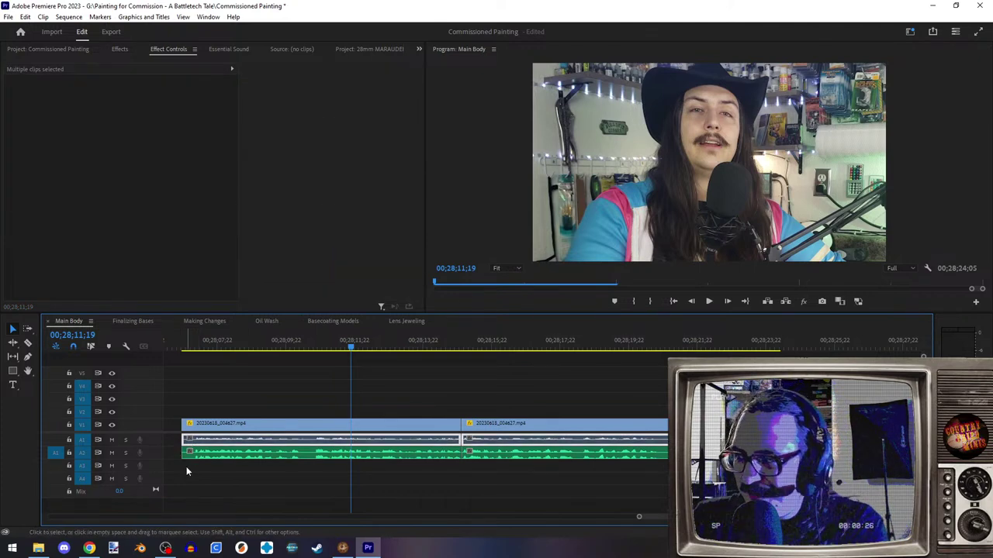
key(ctrl+shift+a)
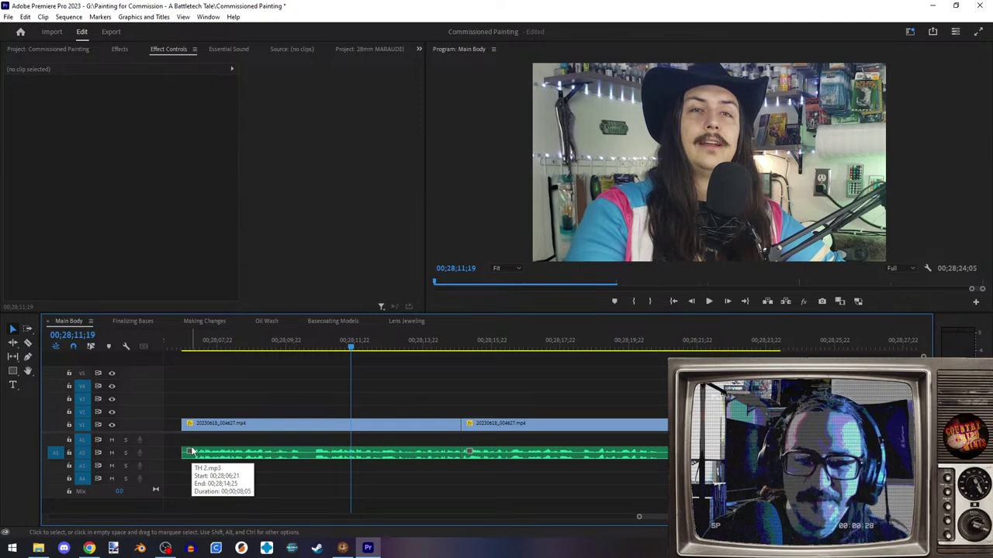
- Play the enlarged talking-head clip from its start at 00;28;06;21 through the cut into the following clip
key(Up)
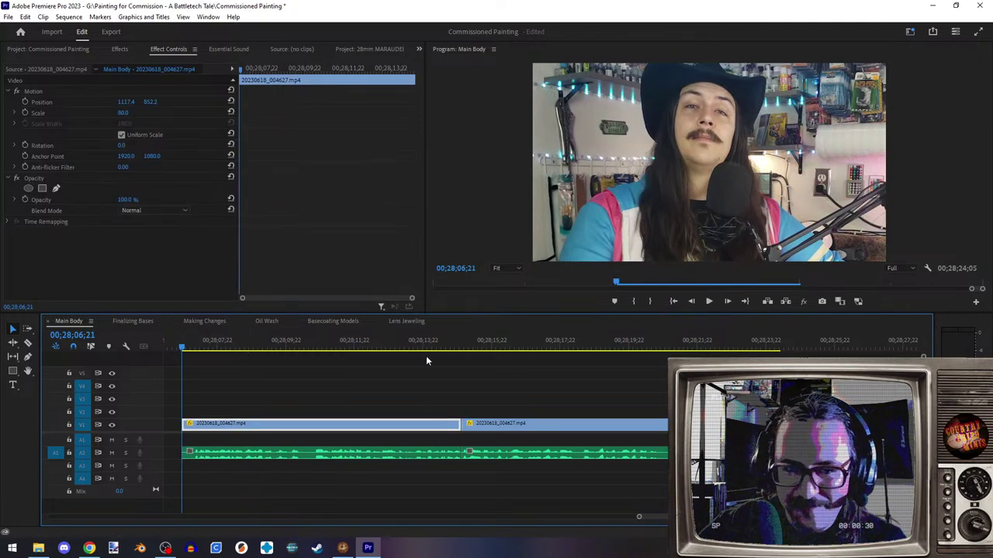
click(708, 302)
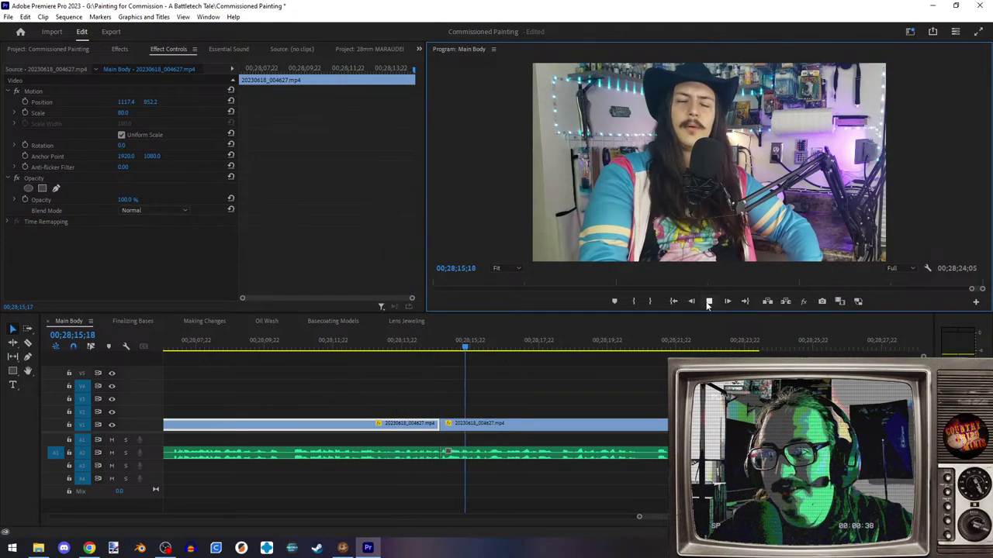
key(space)
- Replay the enlarged clip near 00;28;13;14, then from its start, stopping at 00;28;11;02
click(382, 429)
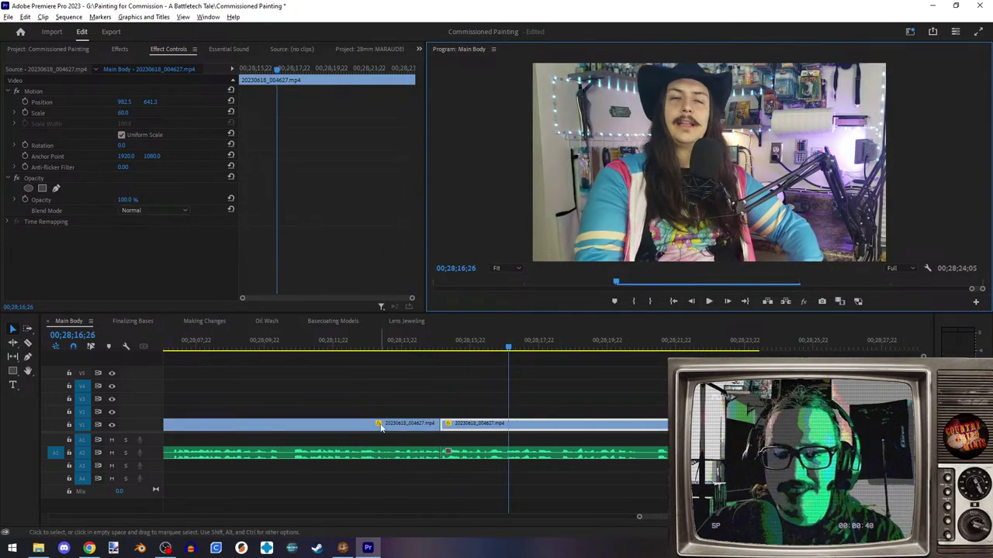
key(=)
scroll(380, 426, up, 4)
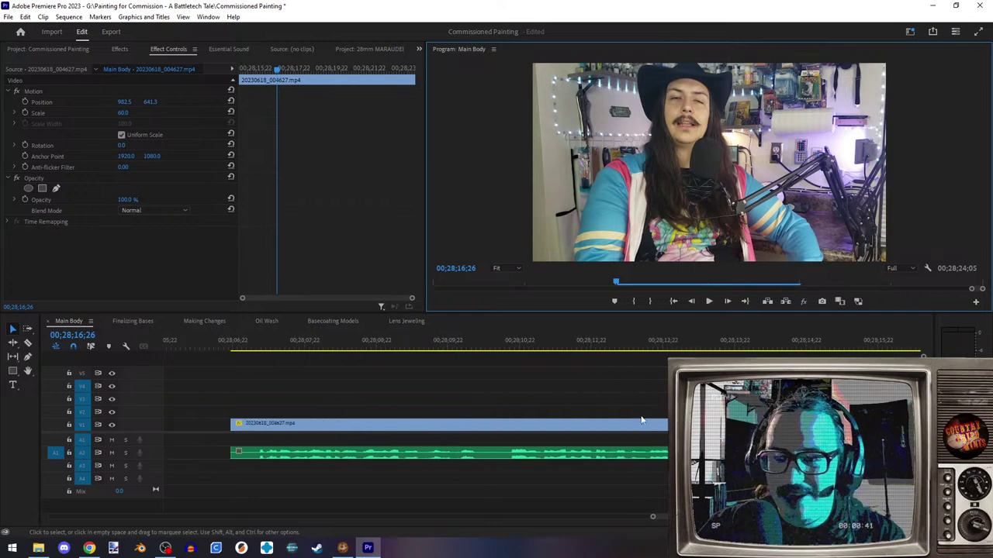
click(713, 345)
click(708, 301)
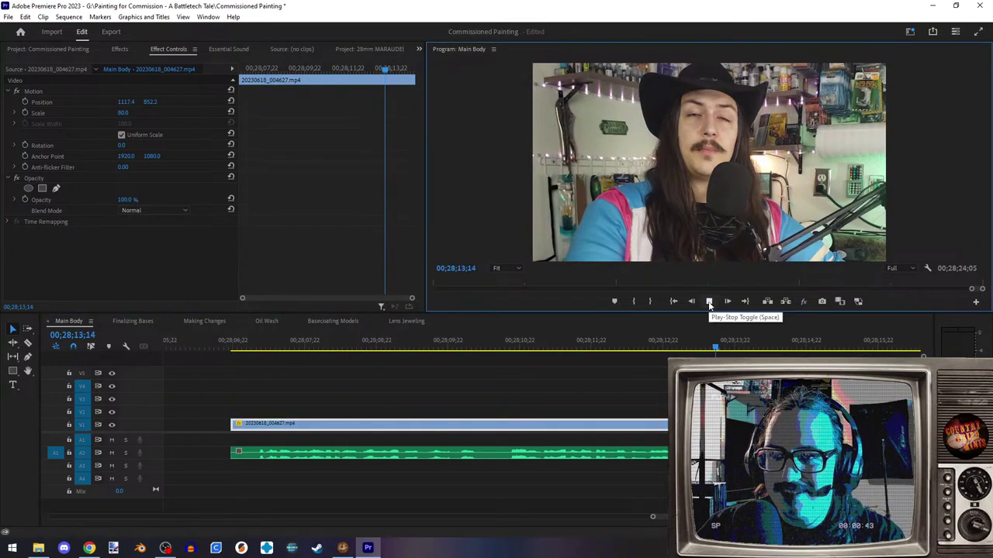
click(710, 302)
key(Up)
click(709, 302)
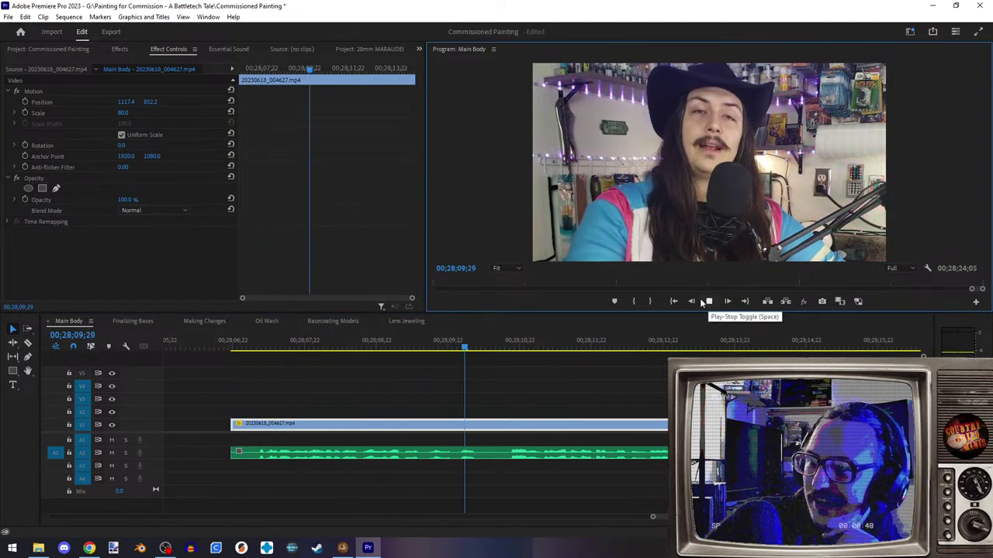
click(707, 302)
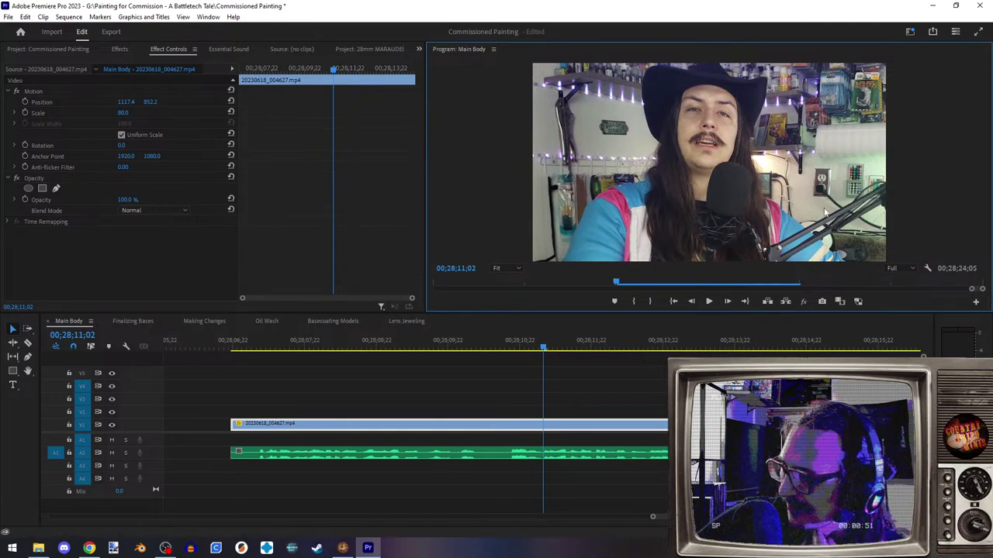
- Switch to Chrome, search Google for "cotija cheese" and open the first cheese photo in the image results
key(alt+Tab)
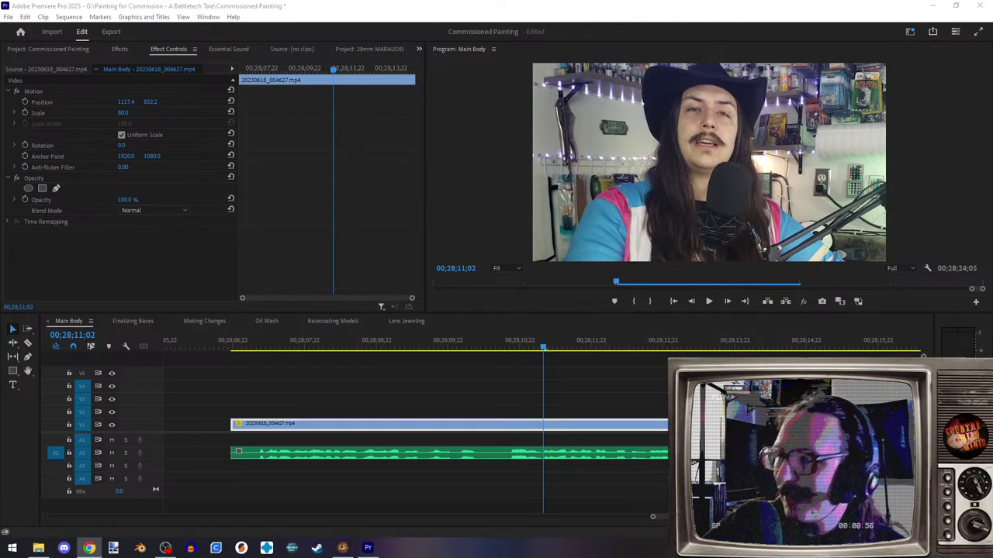
key(alt+Tab)
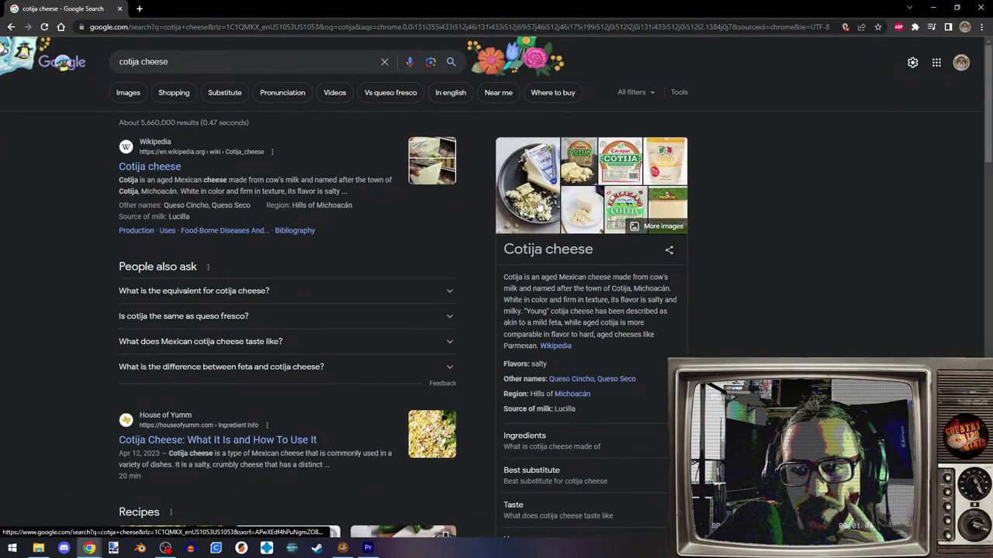
click(538, 204)
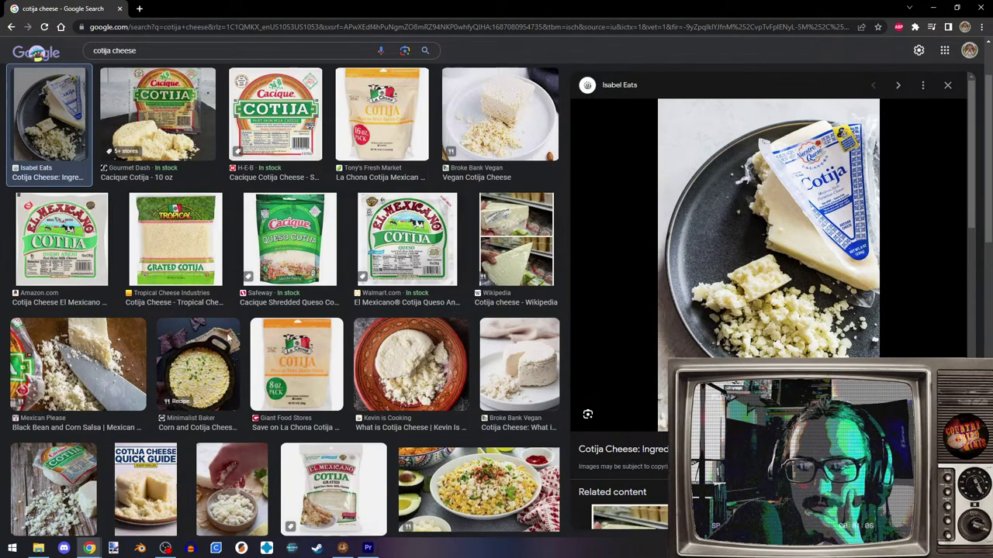
- Browse the cotija cheese images and preview the Insanely Good Recipes corn dish
scroll(237, 350, down, 4)
scroll(98, 299, up, 1)
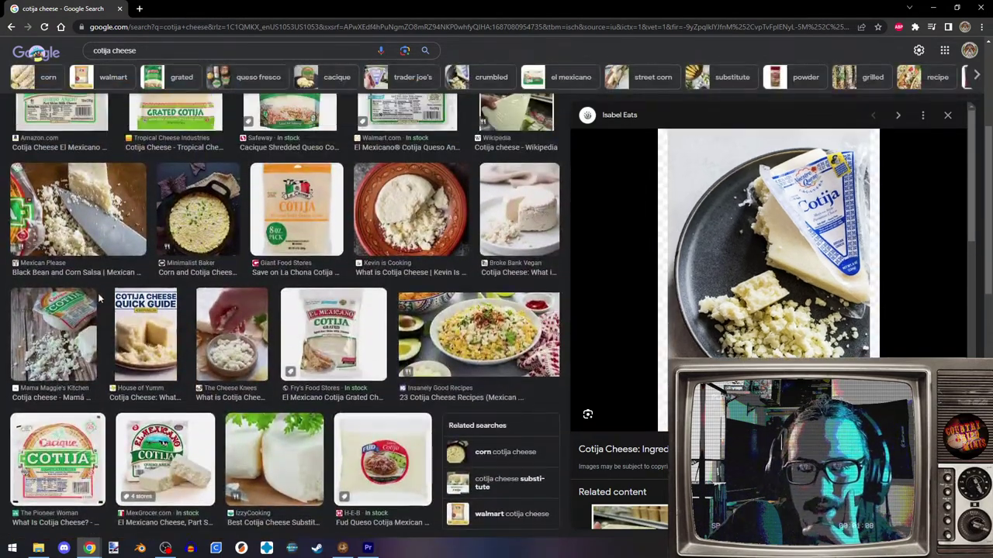
scroll(150, 284, up, 1)
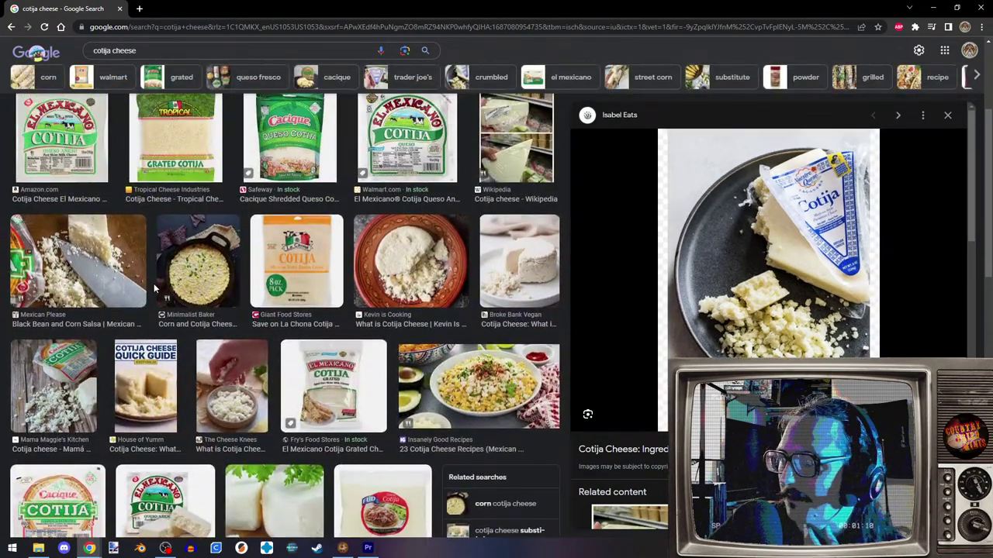
scroll(142, 350, down, 2)
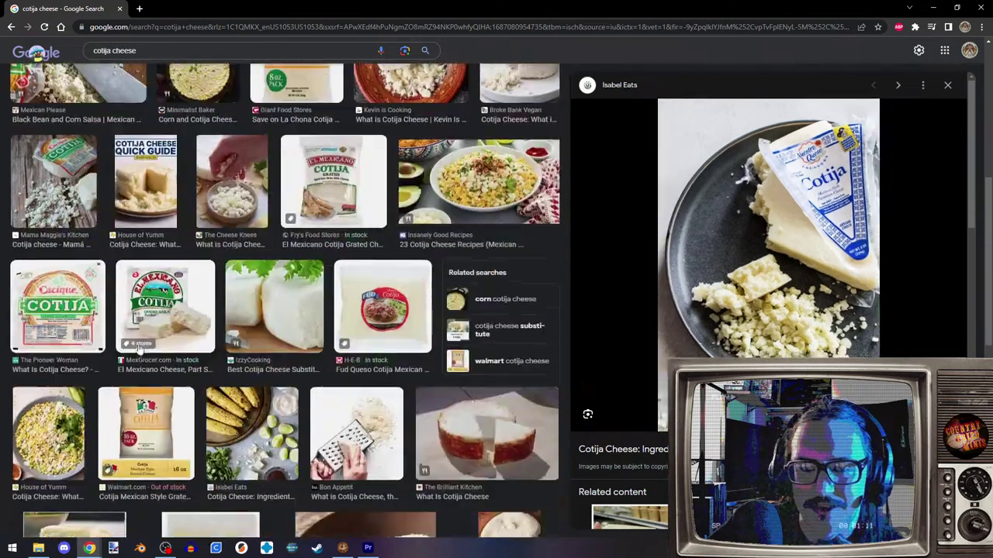
click(499, 169)
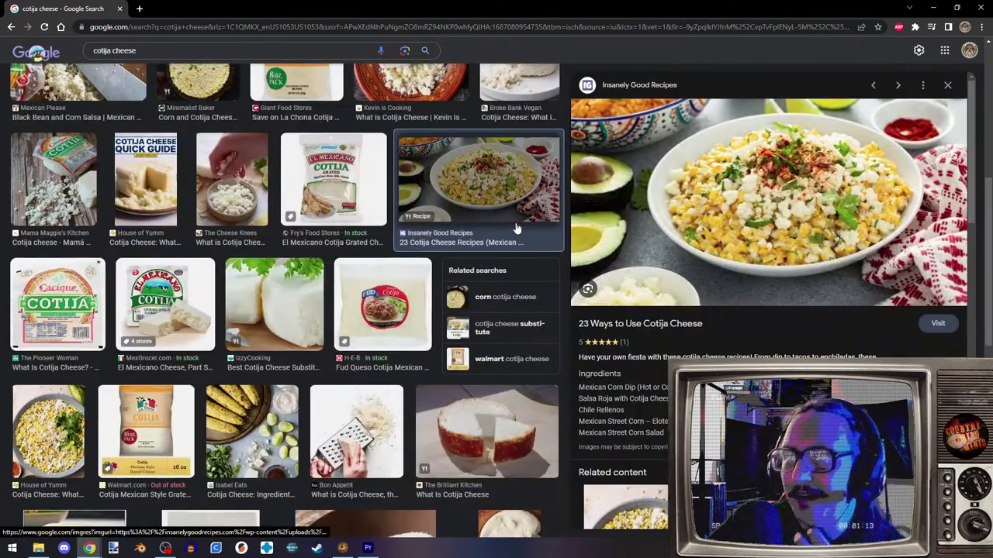
scroll(159, 388, down, 2)
scroll(658, 368, down, 5)
scroll(642, 357, up, 5)
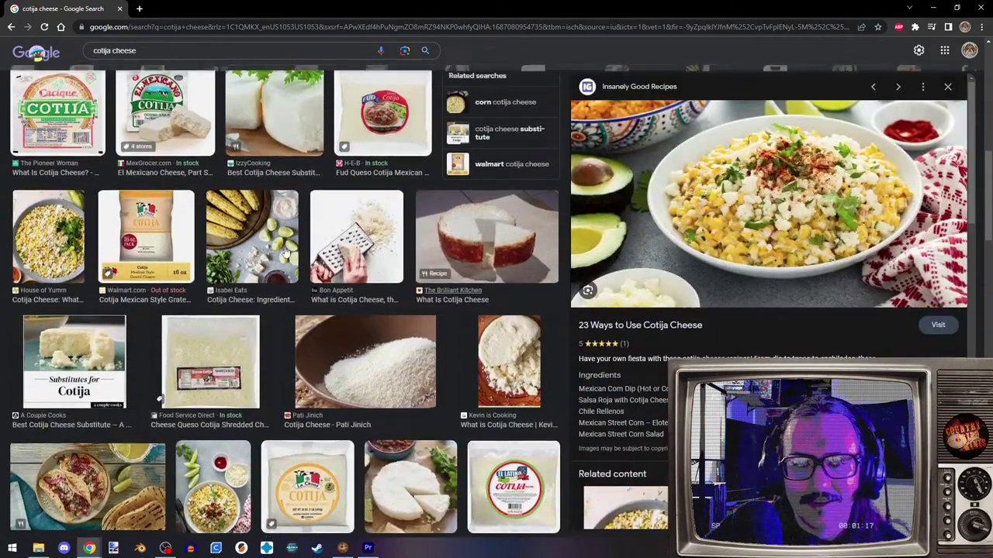
scroll(186, 202, up, 6)
- Search Google Images for "elote cotija cheese", then close the browser to return to Premiere Pro
click(175, 61)
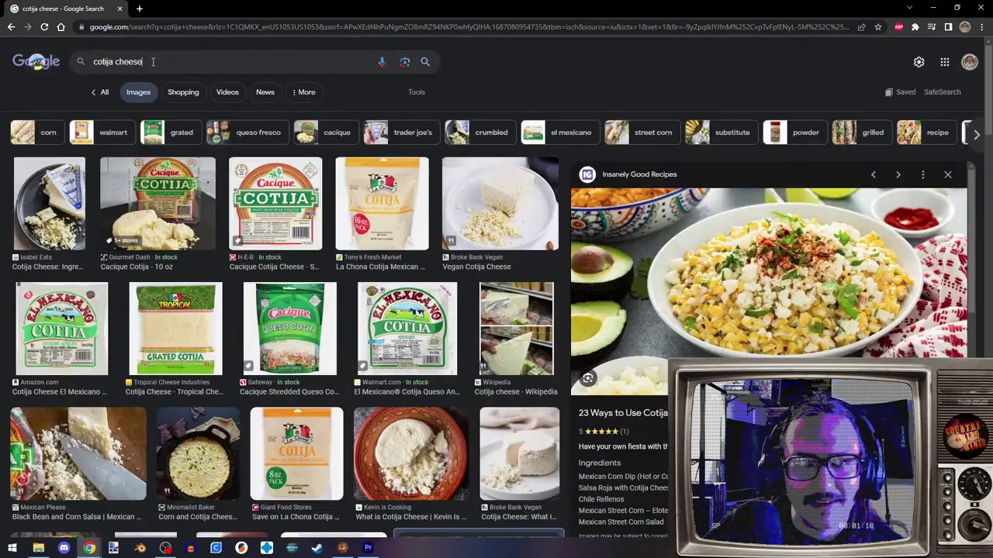
key(ctrl+a)
text(elote c)
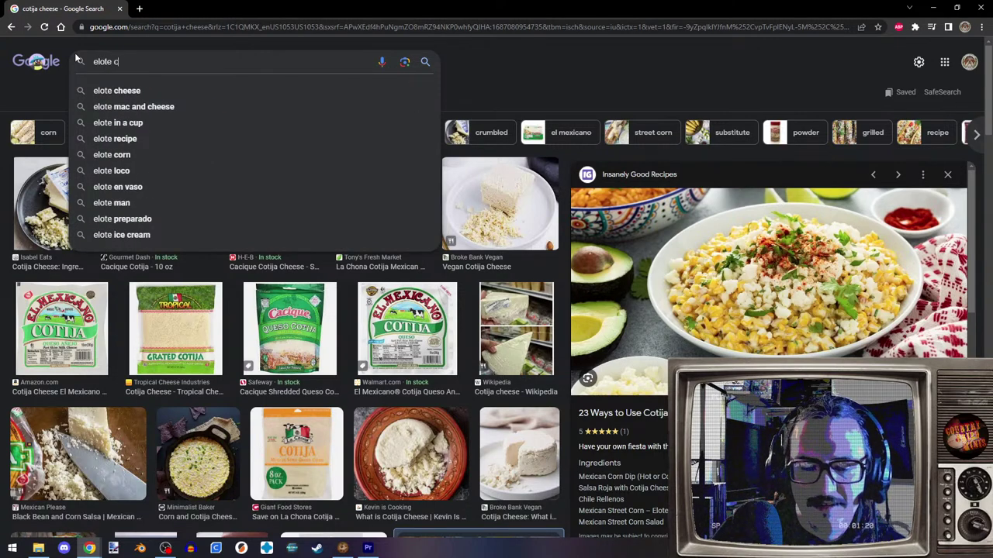
text(otija cheese)
key(Return)
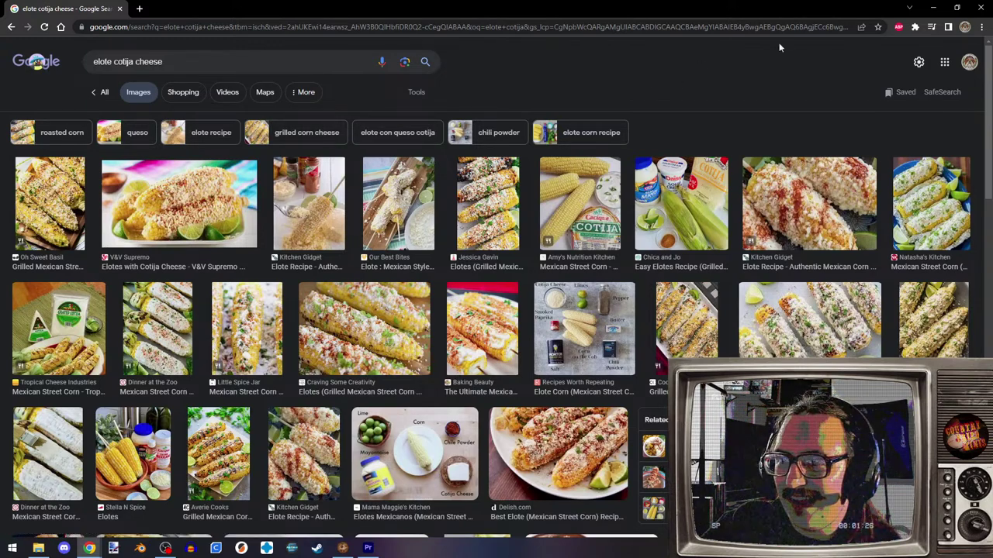
click(981, 7)
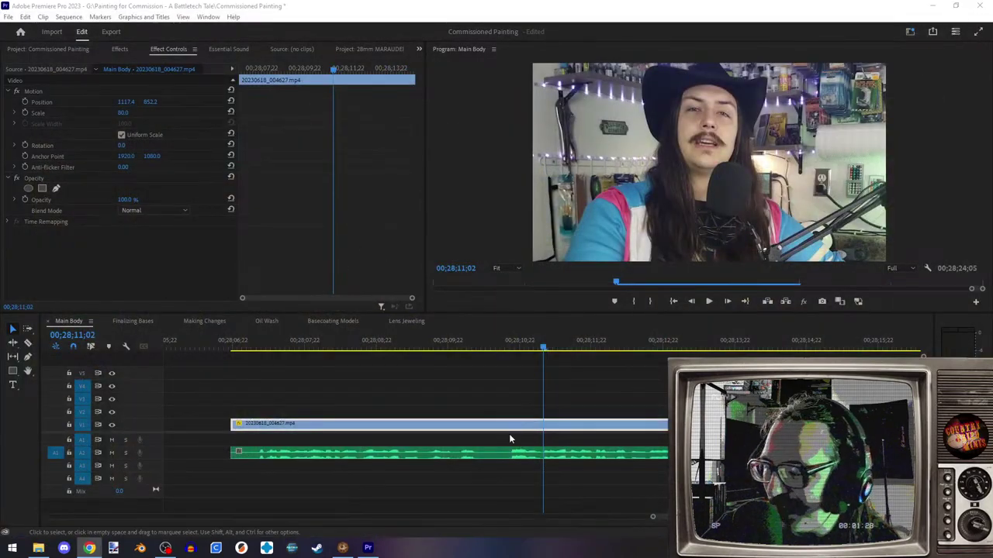
- Play the rest of the Main Body sequence across the talking-head cut and through the final clip to check framing and audio
scroll(502, 465, down, 2)
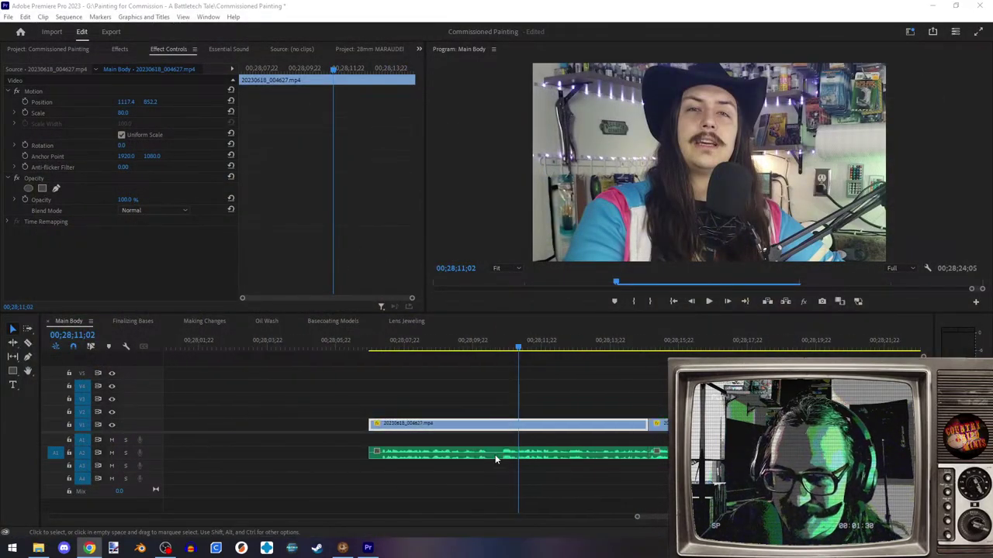
scroll(494, 454, down, 2)
drag(511, 348, 552, 348)
scroll(528, 443, up, 3)
click(709, 302)
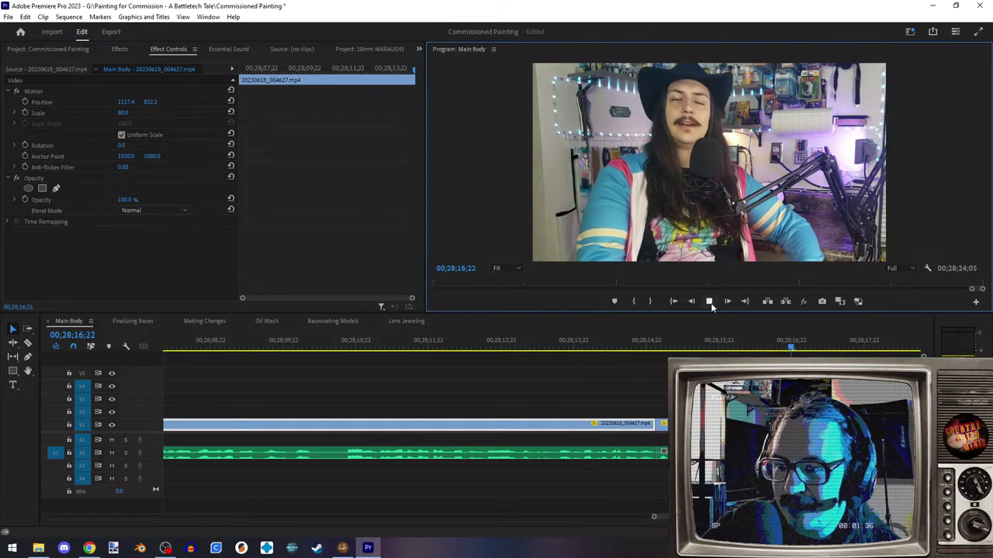
click(709, 302)
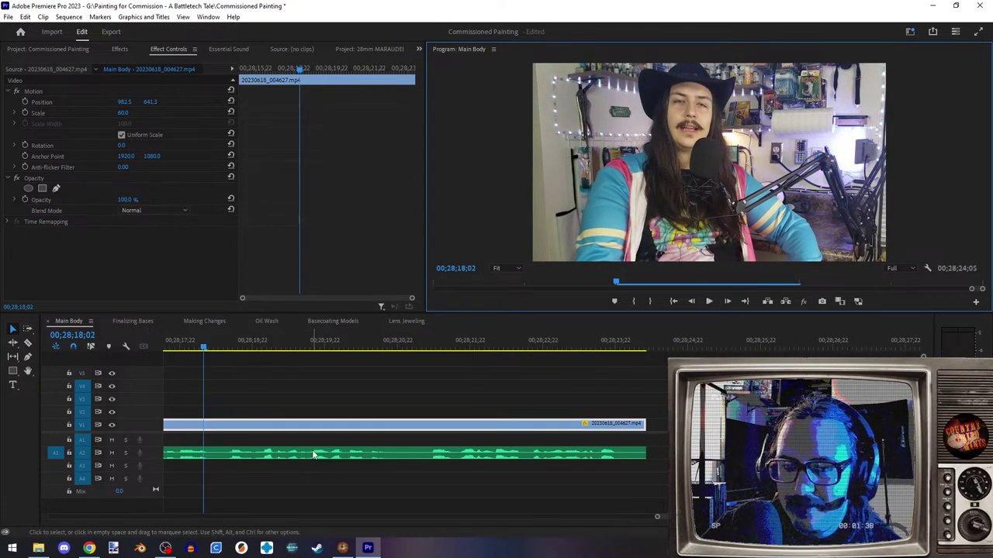
click(708, 301)
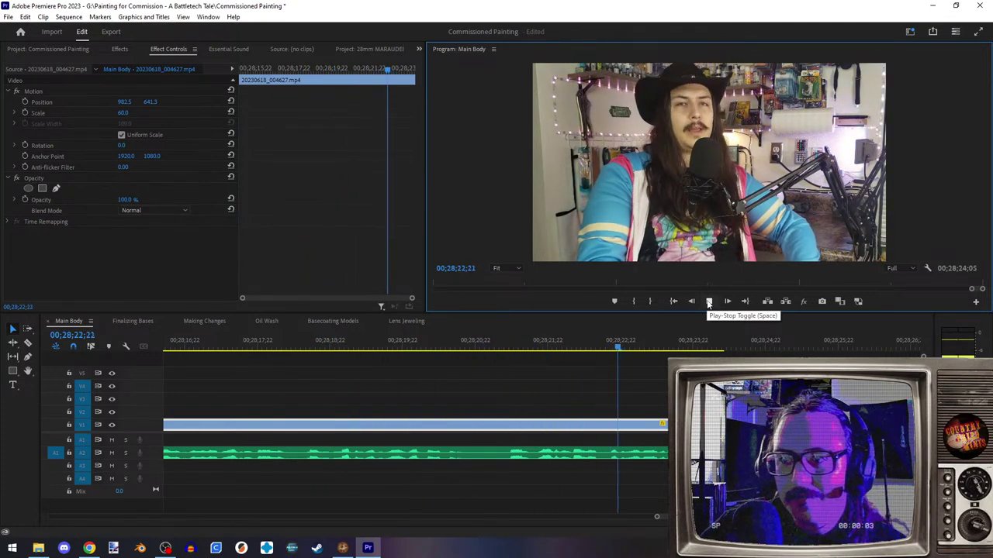
- Stop playback and scrub the Main Body sequence backward around the talking-head cut near 00;28;14;22 to compare the framing
key(space)
scroll(432, 446, up, 5)
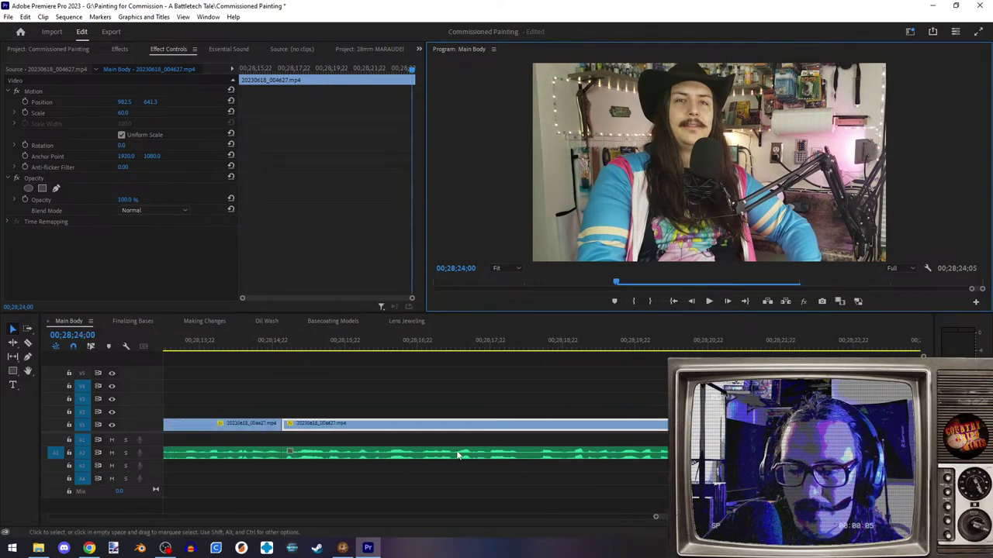
scroll(402, 434, up, 4)
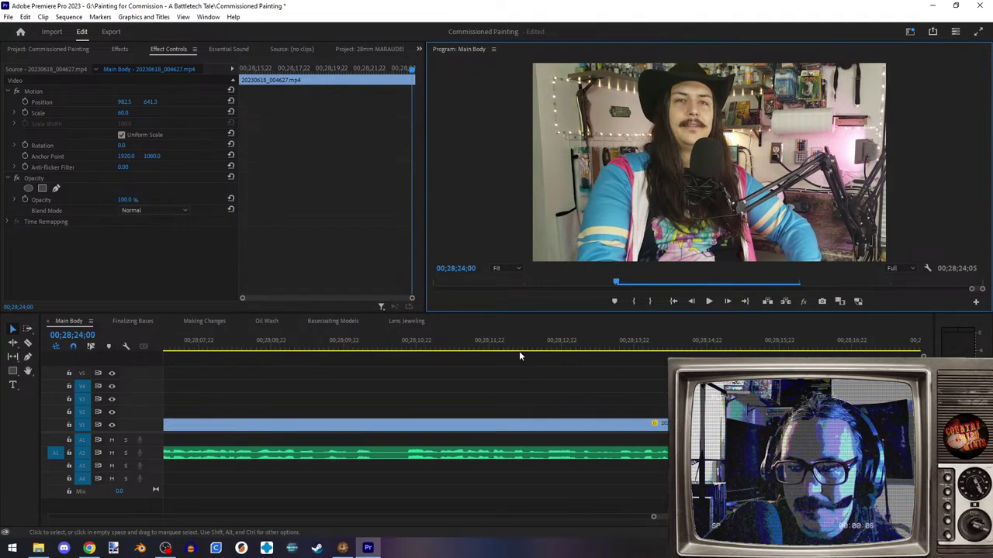
click(518, 351)
drag(520, 351, 706, 349)
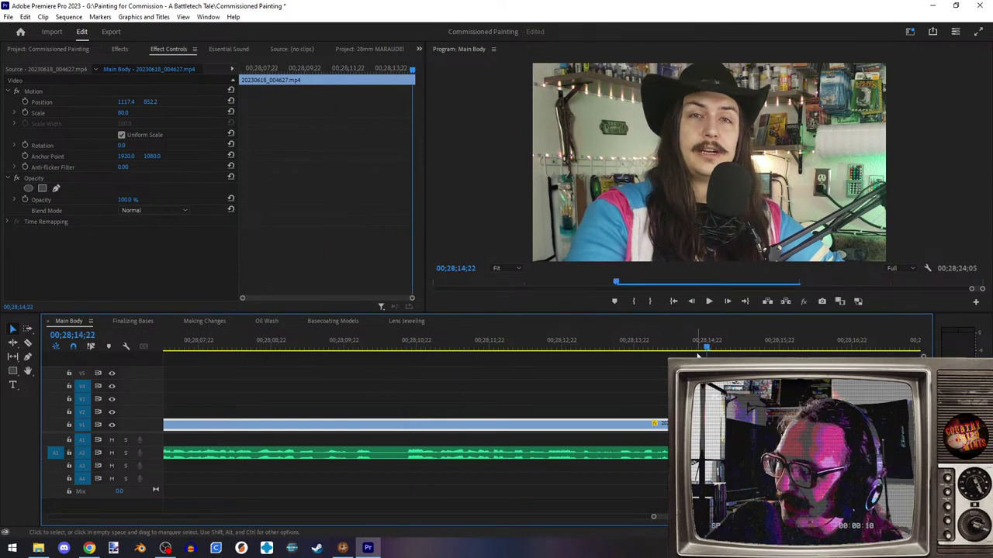
scroll(681, 348, up, 2)
click(680, 348)
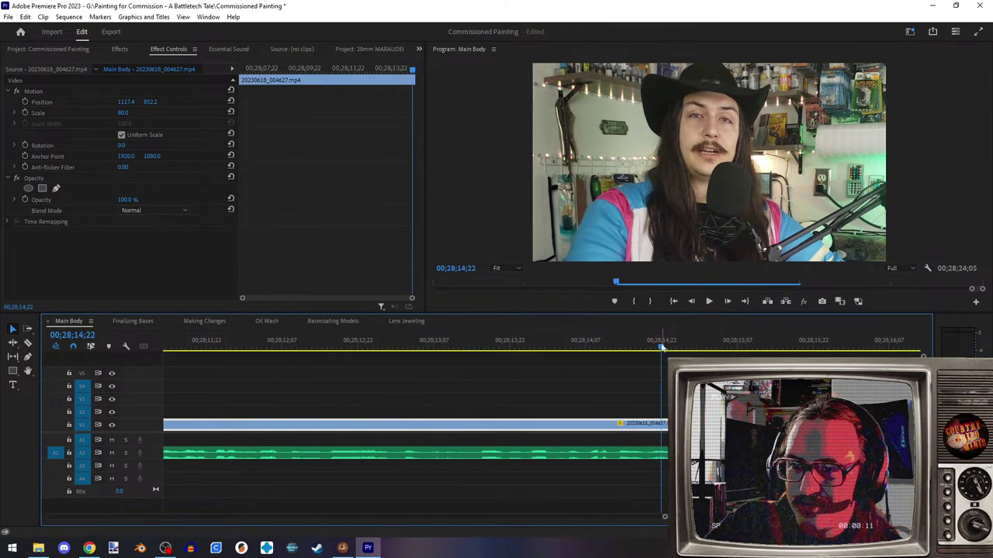
drag(681, 348, 540, 358)
scroll(465, 397, down, 4)
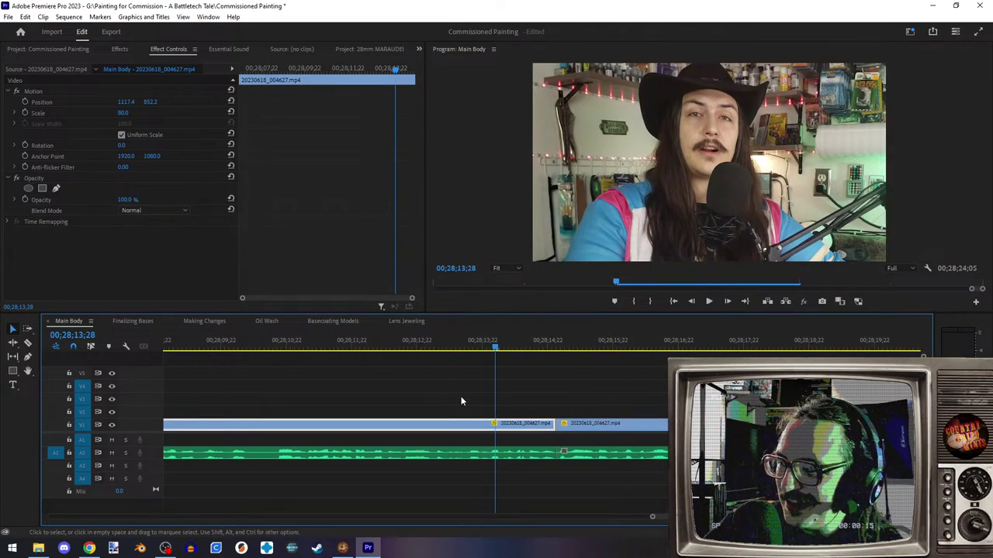
scroll(339, 392, up, 3)
- Play the closer-framed talking-head take from 00;28;07;01, and replay the cut into the final clip to check the transition
click(323, 350)
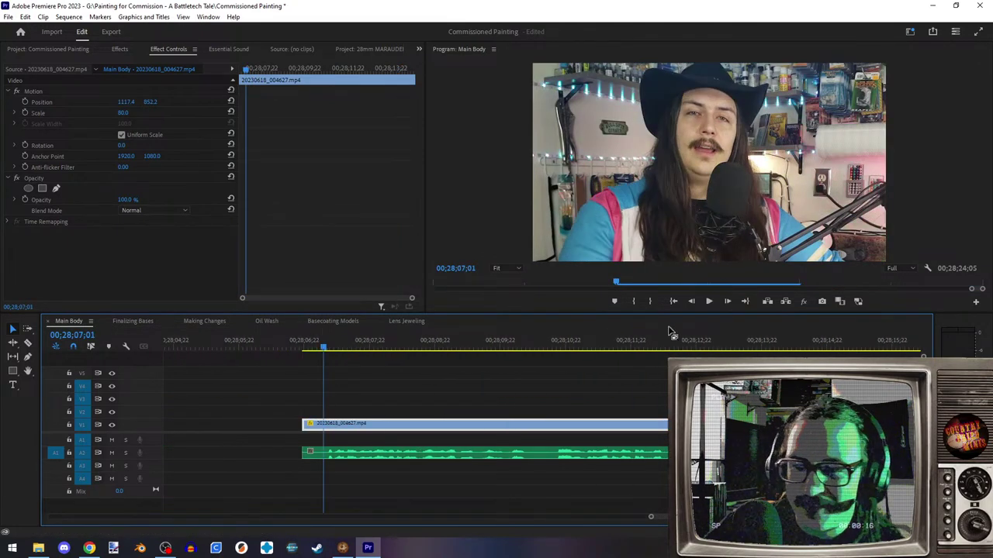
click(708, 302)
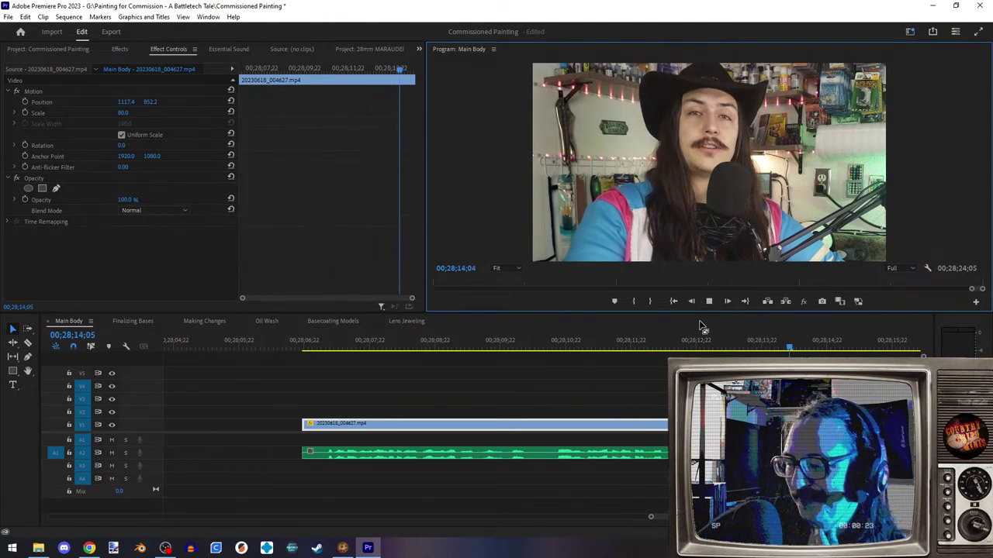
click(708, 304)
scroll(386, 470, up, 5)
drag(326, 342, 302, 342)
click(709, 302)
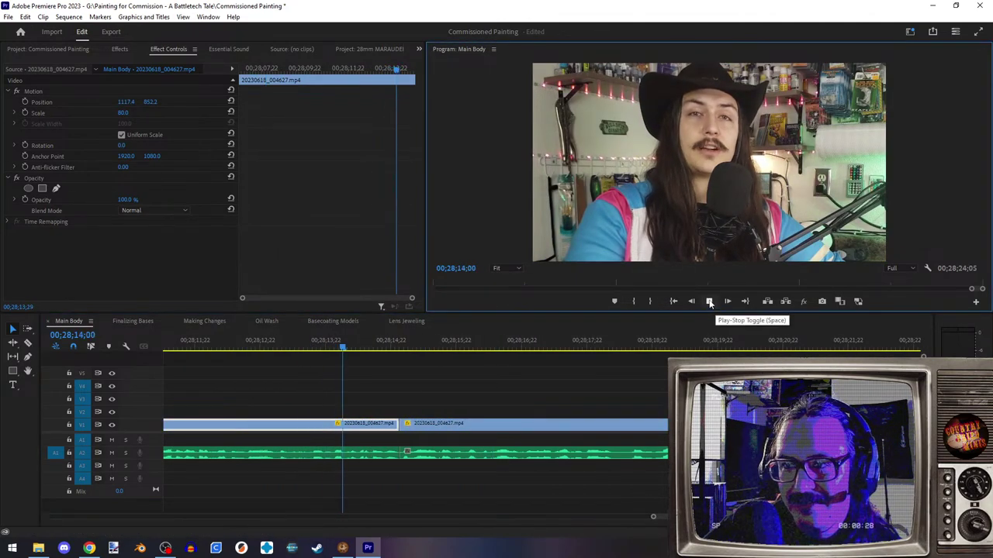
click(709, 302)
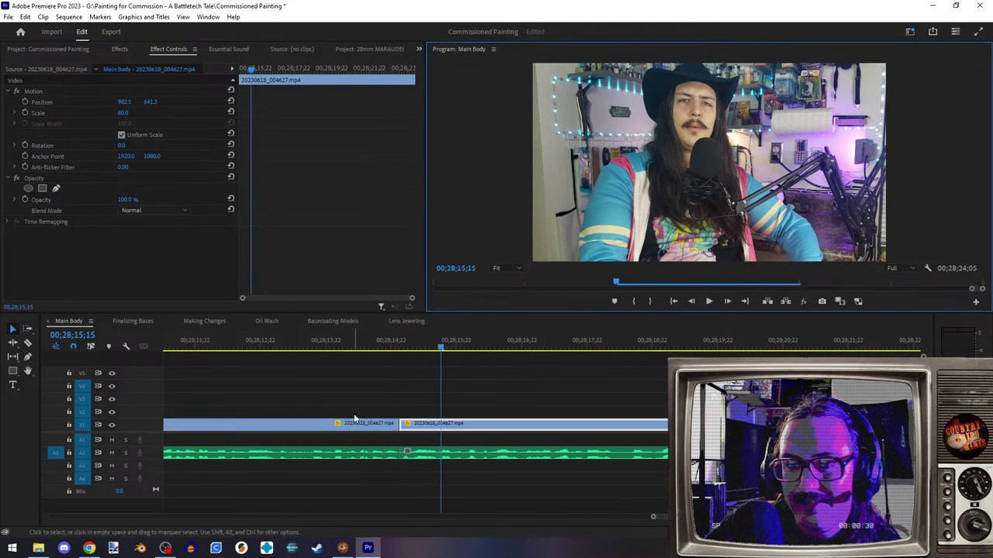
- Clear the timeline selection and briefly play the talking-head clip that begins at 00;28;01;00
click(374, 450)
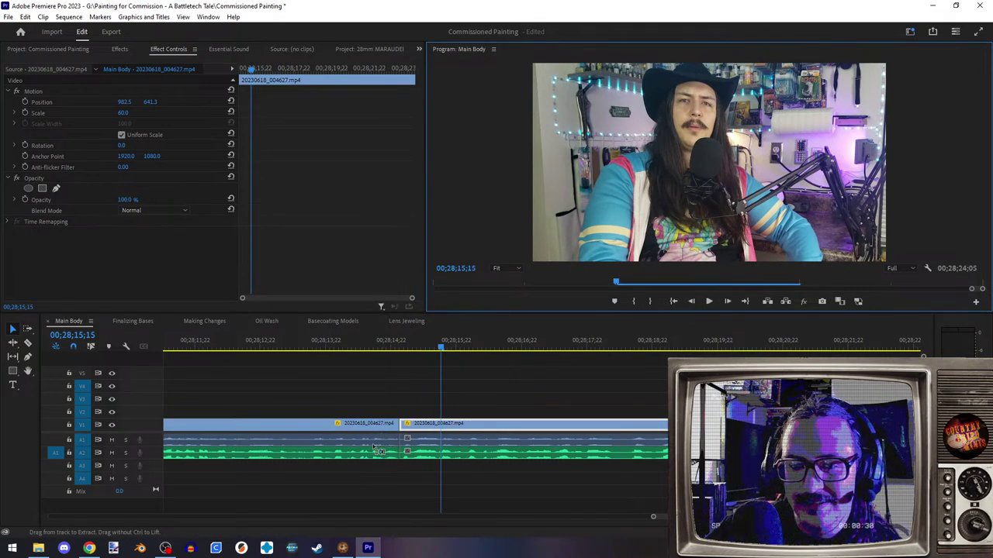
click(411, 390)
key(minus)
key(minus)
key(minus)
key(minus)
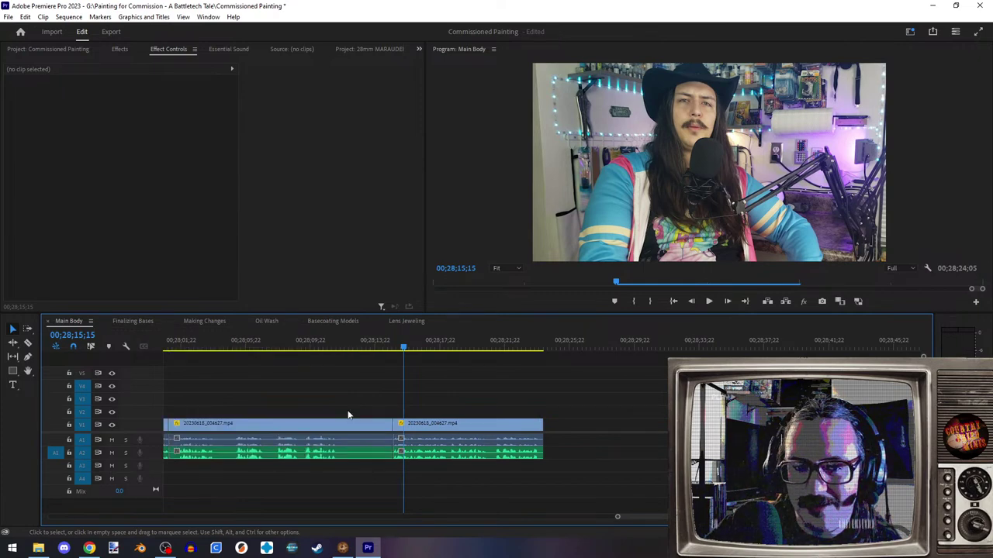
scroll(349, 409, up, 3)
scroll(341, 426, up, 4)
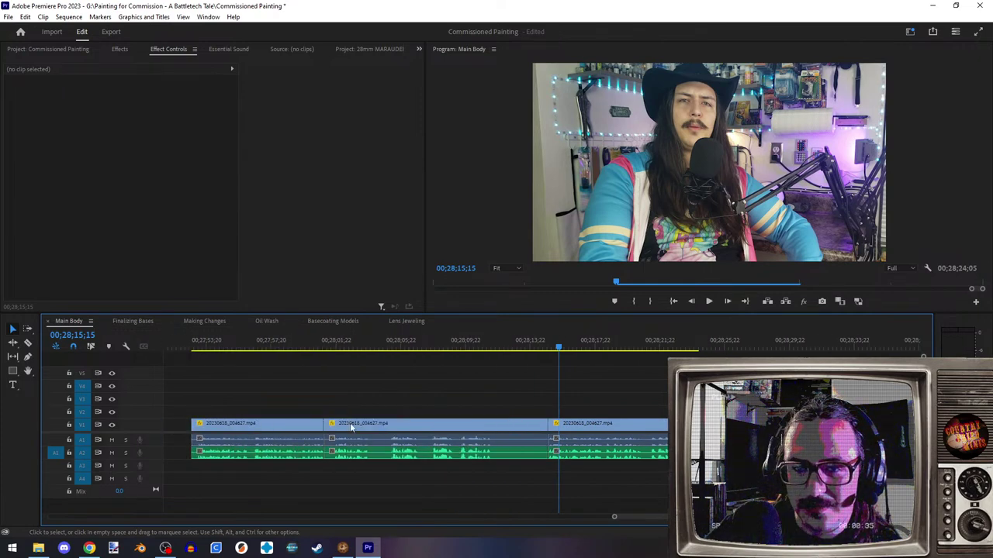
click(348, 346)
click(709, 301)
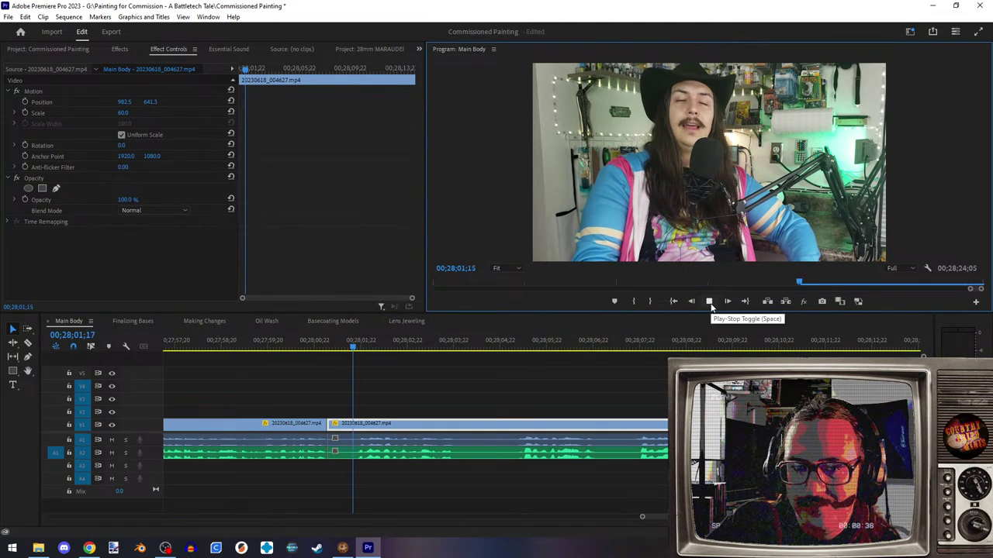
click(708, 301)
- Replay the opening of the talking-head clip from 00;28;01;00 to check where its speech starts
scroll(309, 471, up, 1)
scroll(423, 463, down, 4)
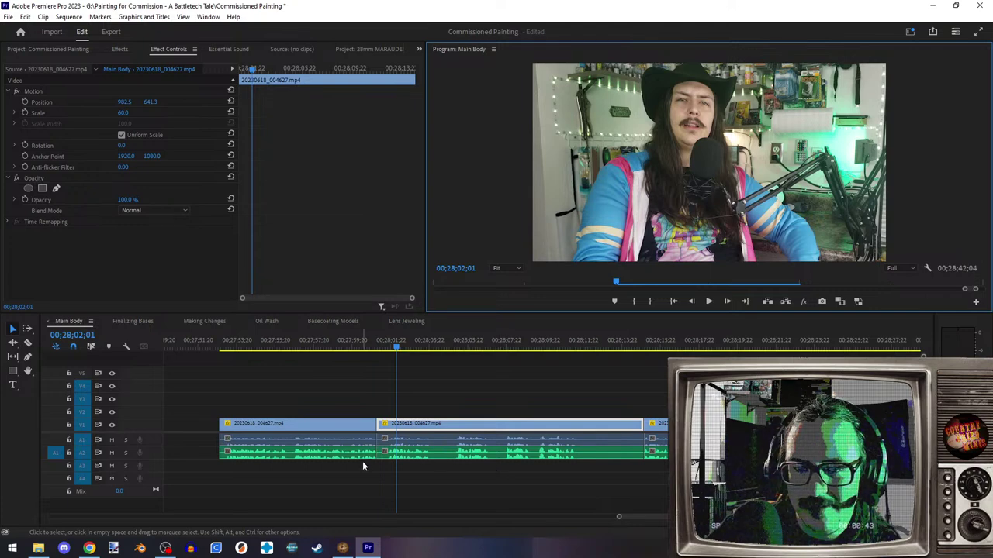
scroll(380, 459, up, 4)
scroll(393, 463, up, 5)
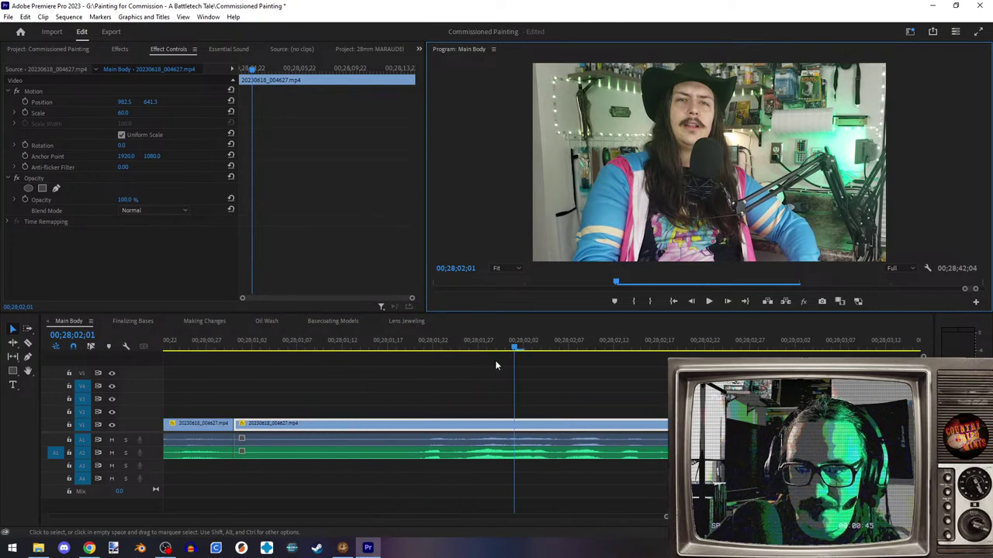
click(259, 348)
drag(258, 370, 233, 366)
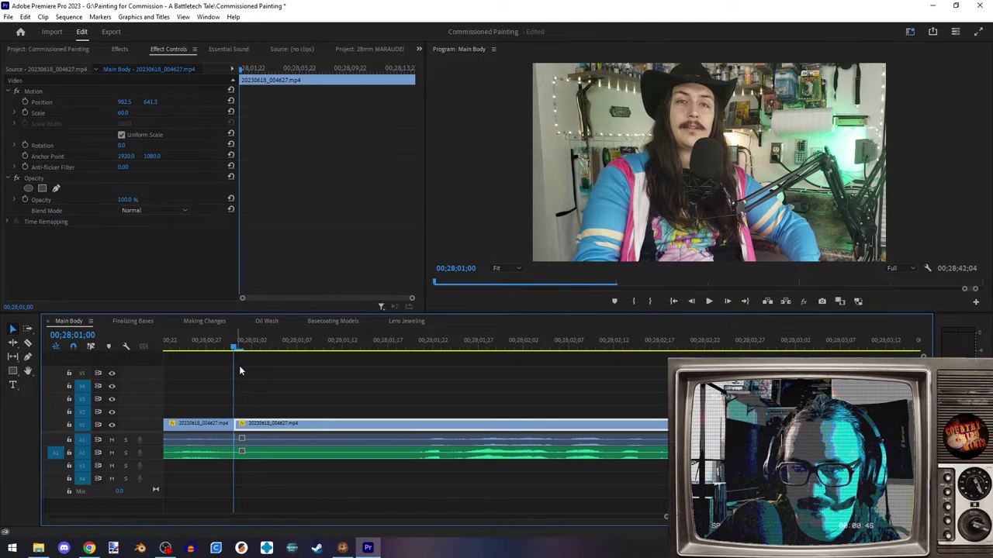
click(708, 300)
key(space)
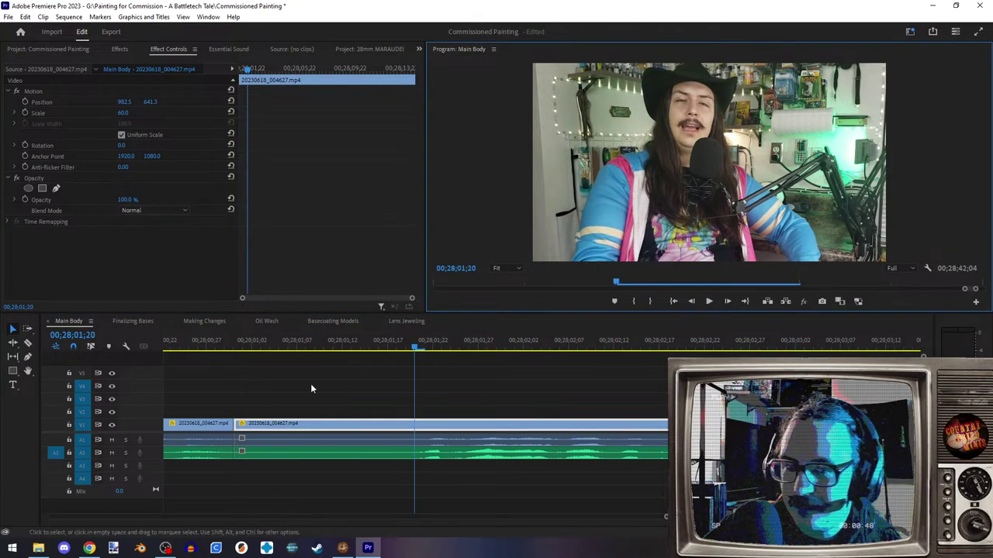
- Split the talking-head clip's video and audio at 00;28;01;04 with the Razor tool
drag(419, 347, 279, 355)
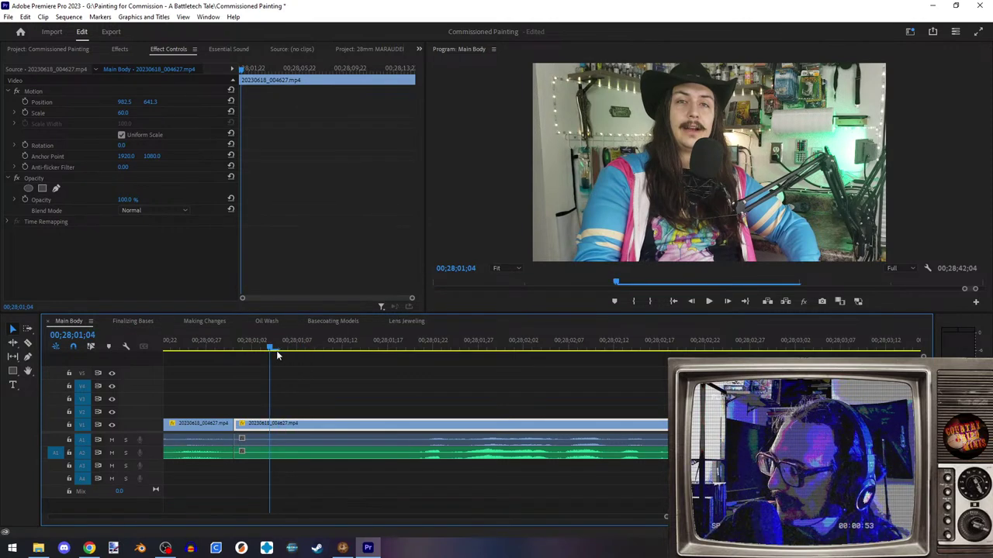
click(27, 342)
click(271, 426)
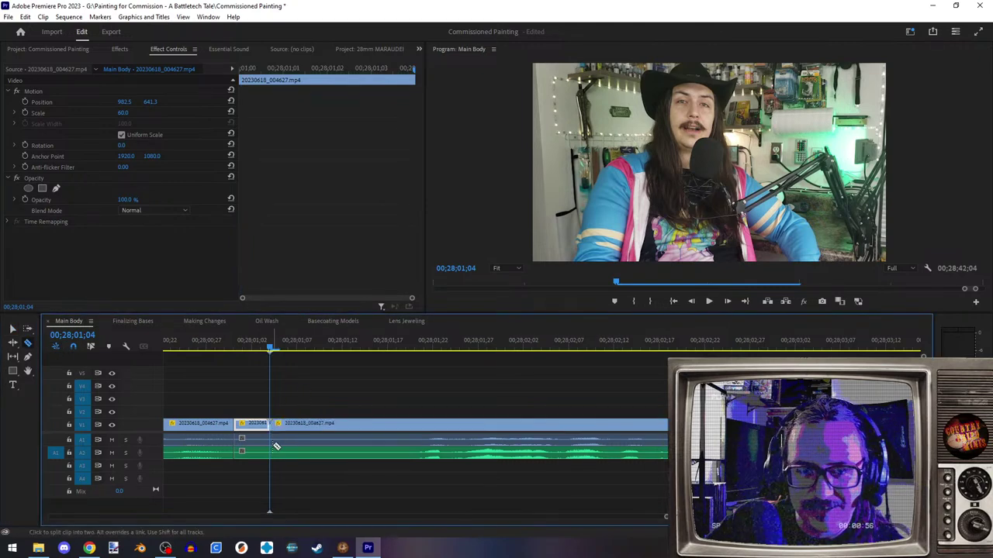
click(273, 444)
- Delete the video and audio of the talking-head segment between the new split at 00;28;01;04 and the final take
click(13, 330)
scroll(490, 482, down, 3)
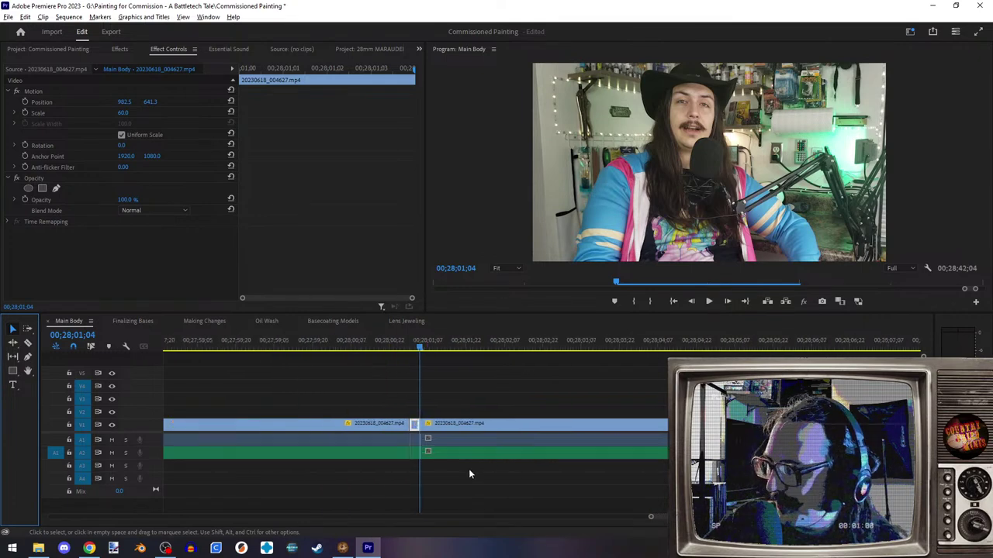
scroll(417, 459, down, 5)
drag(508, 369, 541, 481)
scroll(537, 462, down, 3)
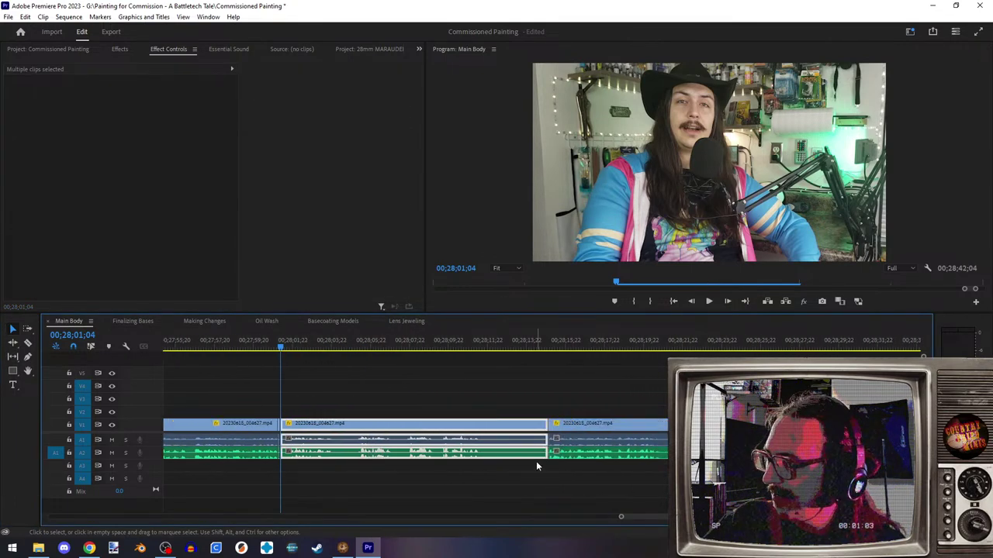
key(Delete)
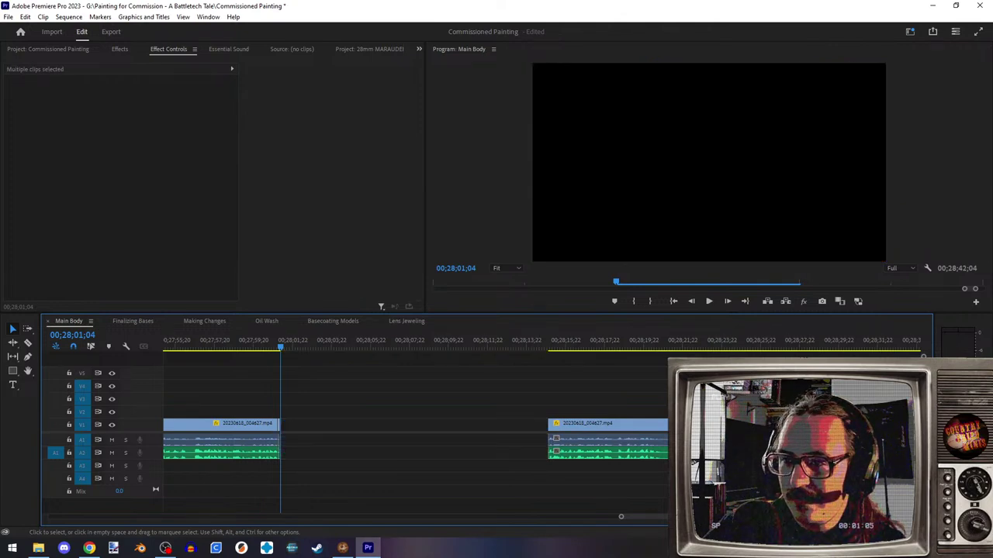
- Delete the leftover footage lying beyond the final talking-head take at the end of the sequence
scroll(445, 365, down, 6)
key(Delete)
scroll(514, 427, up, 4)
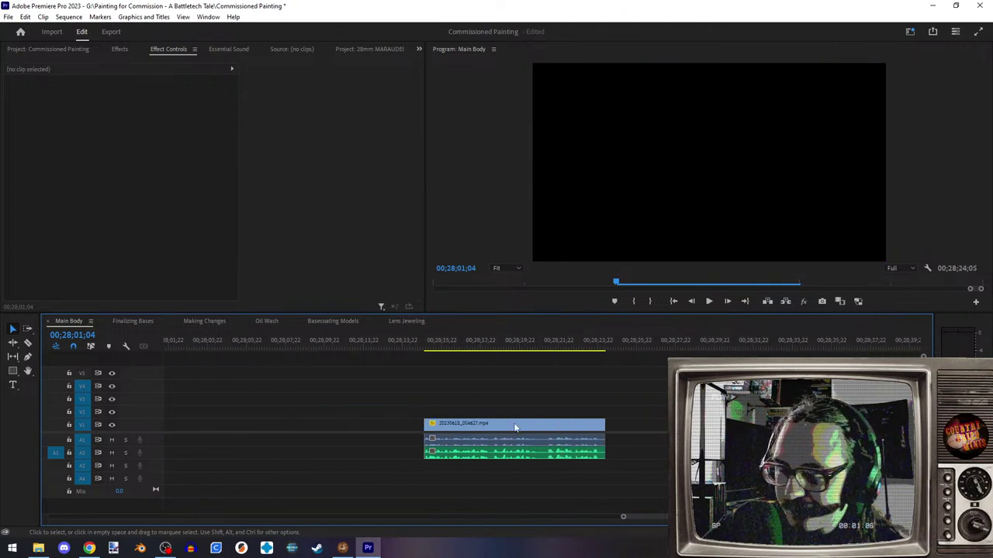
- Move the final talking-head take's video and audio earlier to close the gap at 00;28;01;04
scroll(514, 427, up, 5)
key(=)
drag(622, 388, 777, 512)
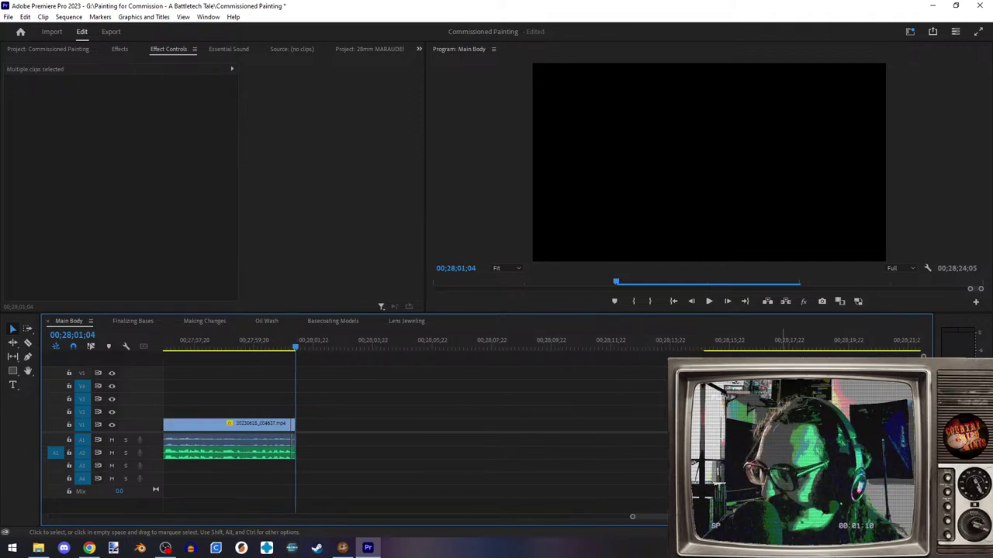
drag(698, 440, 362, 442)
scroll(252, 465, up, 6)
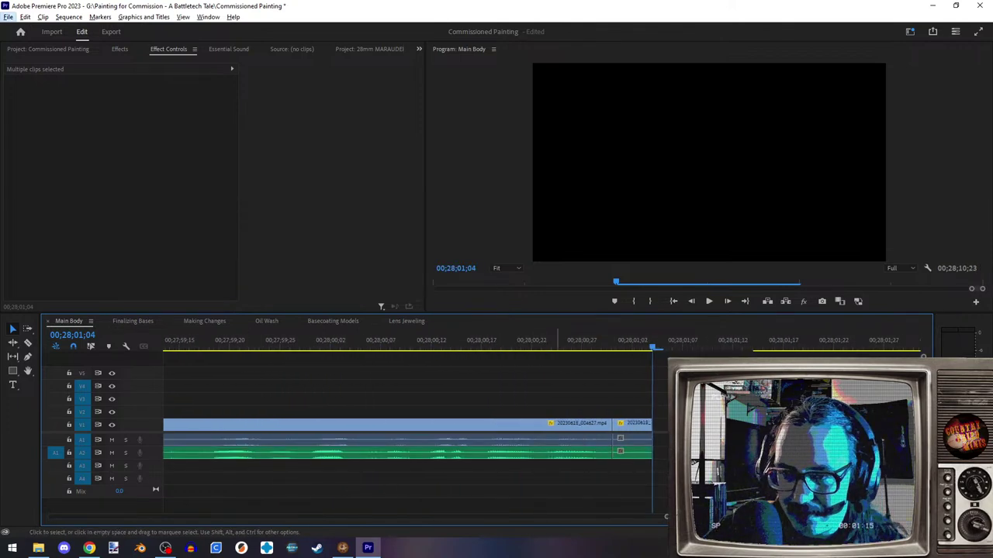
scroll(689, 465, up, 2)
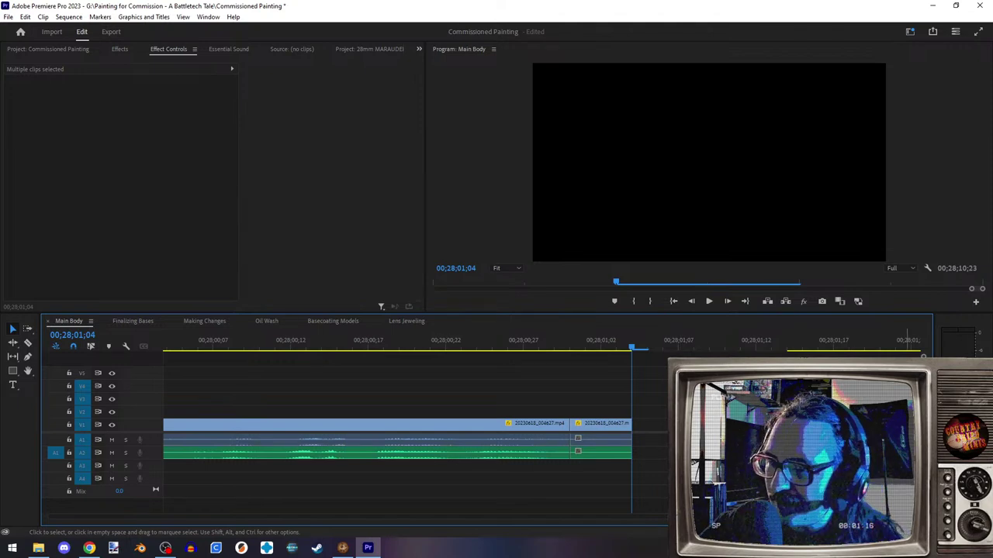
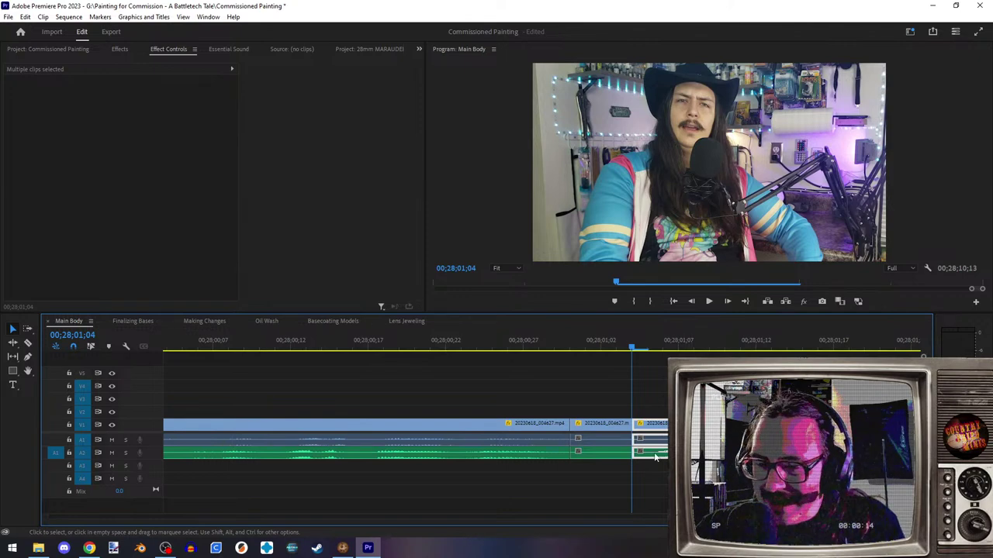
- Examine the frames before the new join, scrubbing from 00;28;01;02 back to 00;28;00;15 to look for a cleaner cut point
click(598, 349)
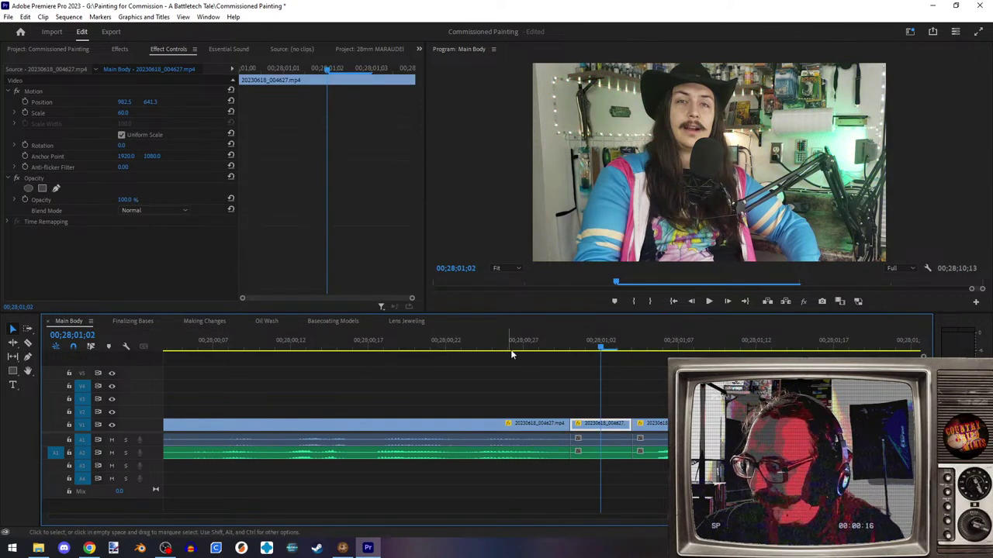
click(555, 349)
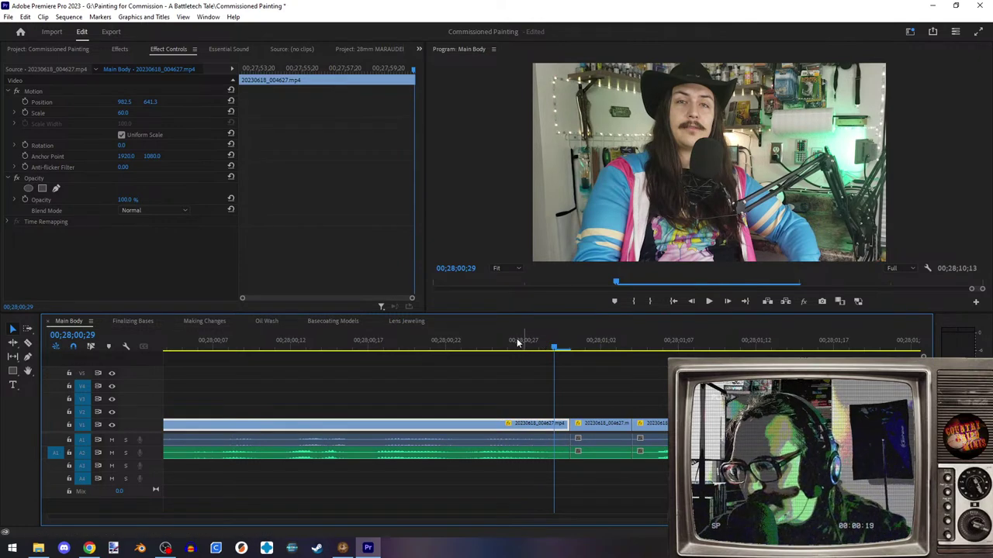
click(524, 349)
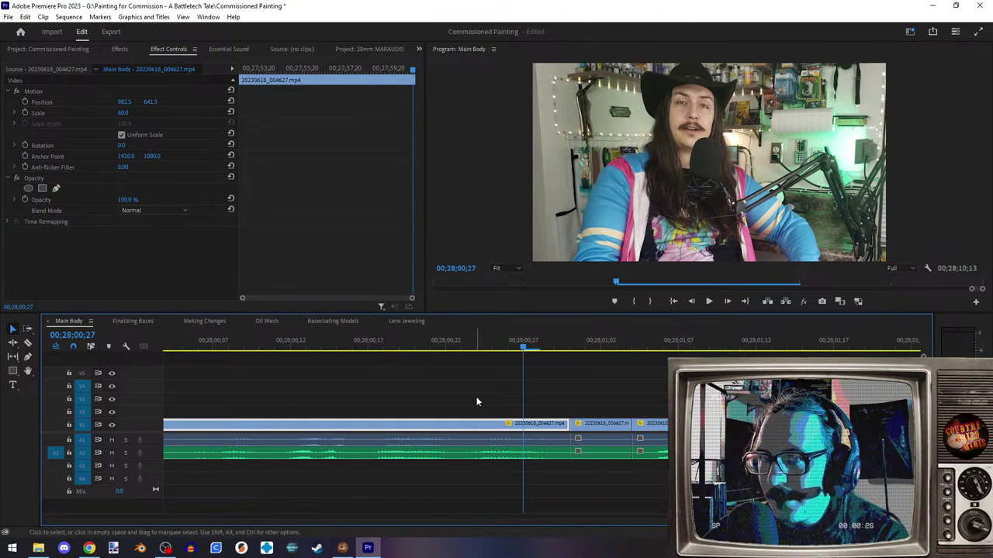
key(alt+Tab)
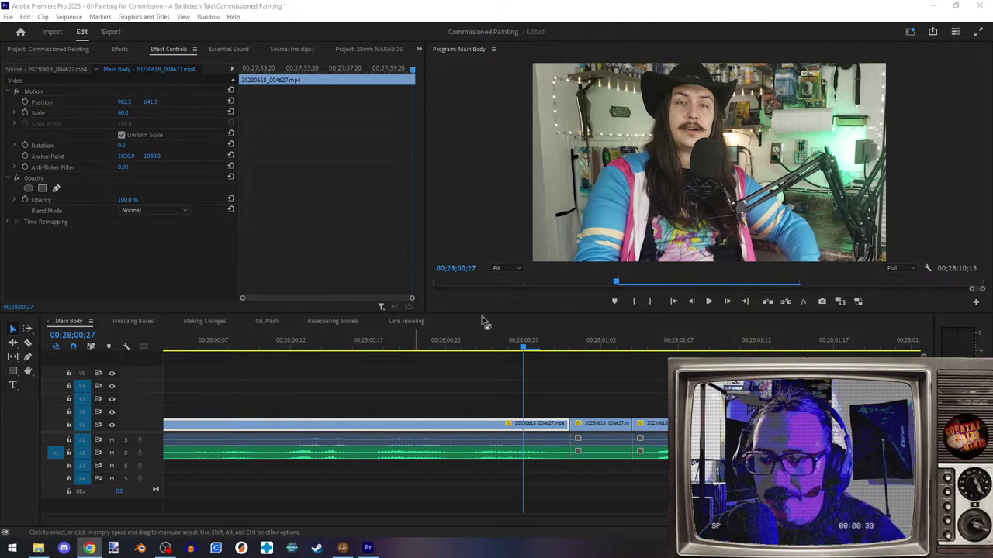
click(492, 344)
scroll(600, 406, left, 2)
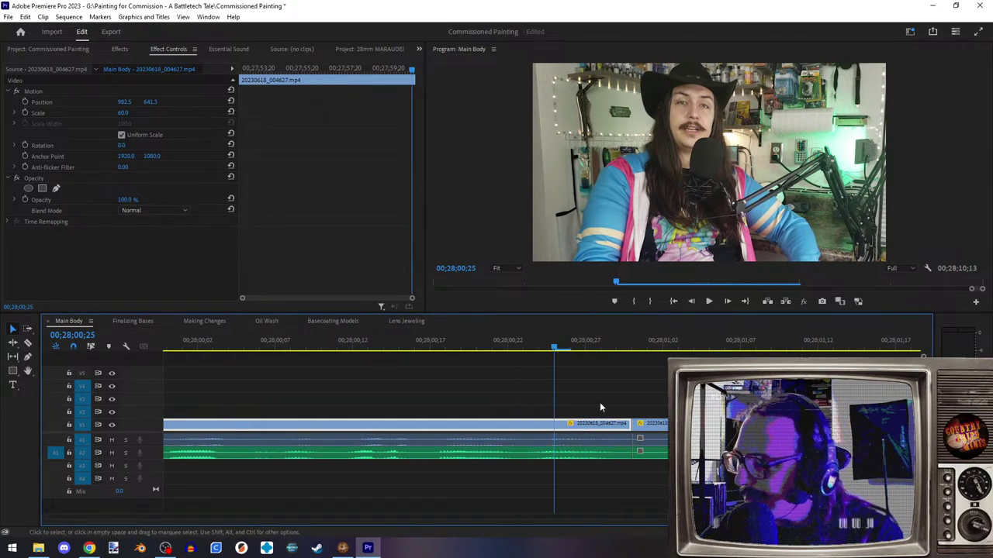
scroll(599, 407, right, 2)
drag(513, 346, 552, 349)
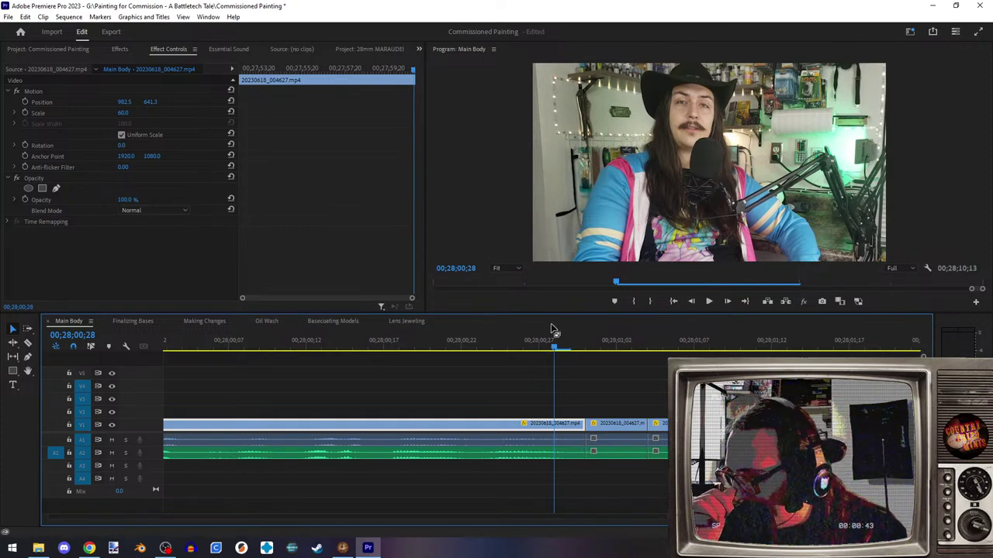
mouse_move(473, 349)
mouse_down()
mouse_move(321, 349)
mouse_move(461, 349)
mouse_up()
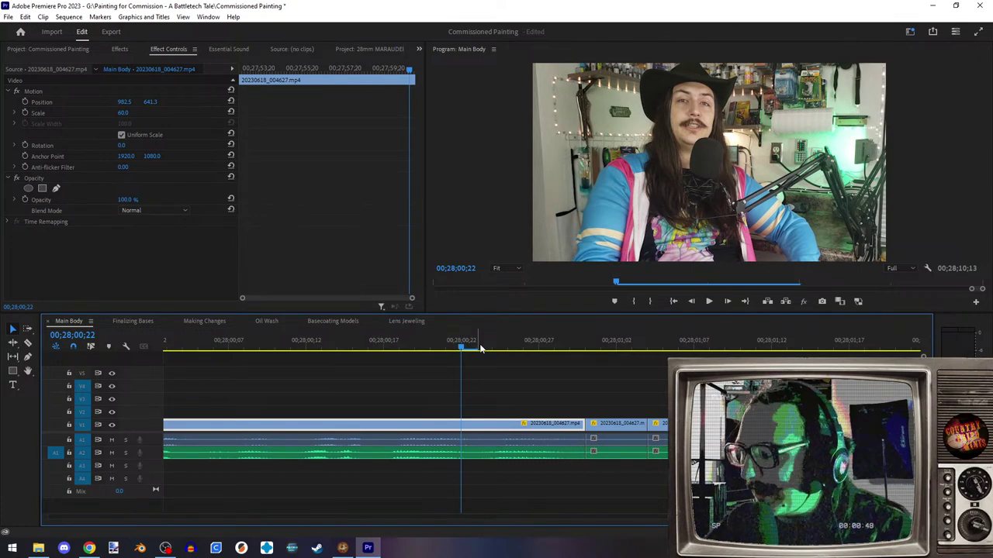
click(383, 349)
click(350, 349)
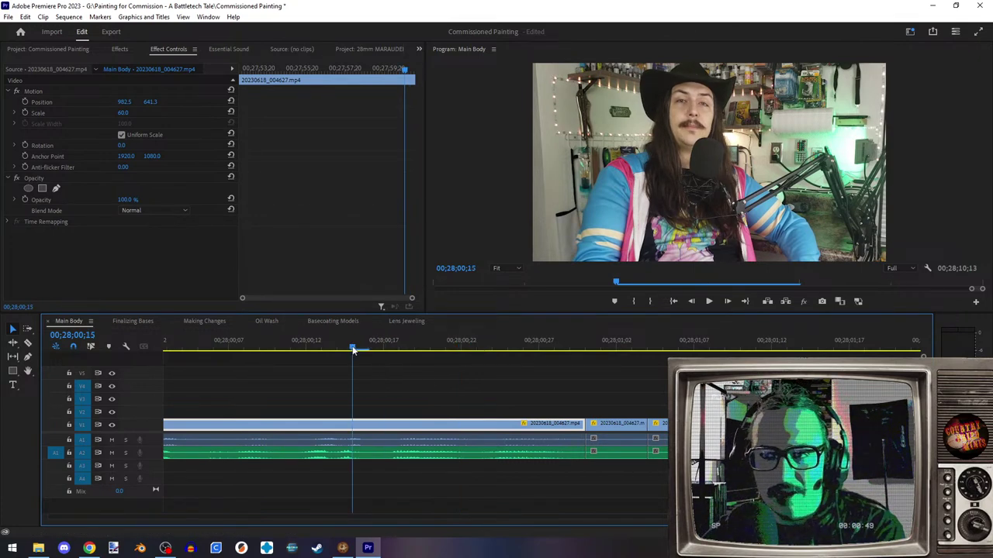
- Play the opening of the first talking-head take from 00;27;52;23
scroll(333, 370, up, 1)
key(Up)
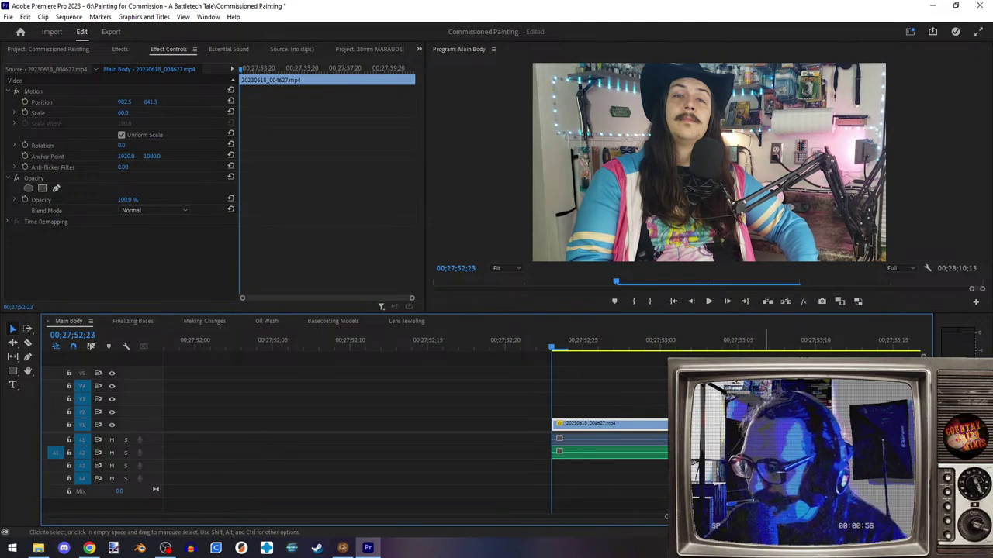
click(710, 303)
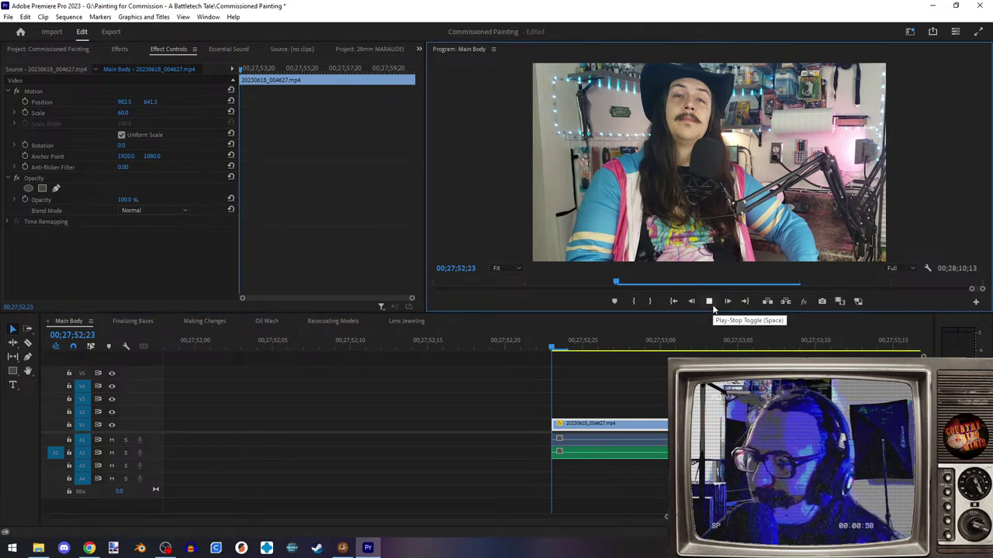
click(712, 308)
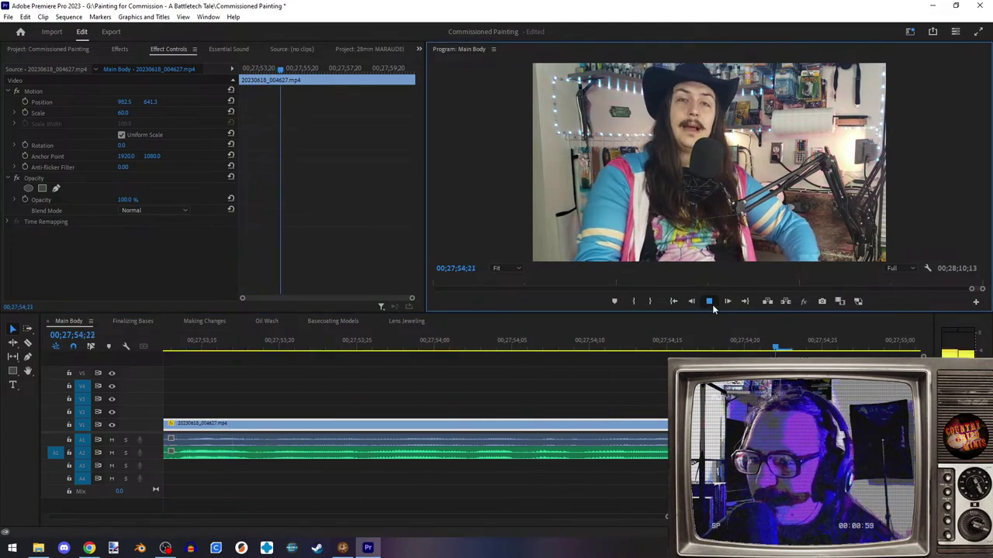
- Delete the camera audio clips on track A1 beneath the remaining talking-head takes
key(minus)
key(minus)
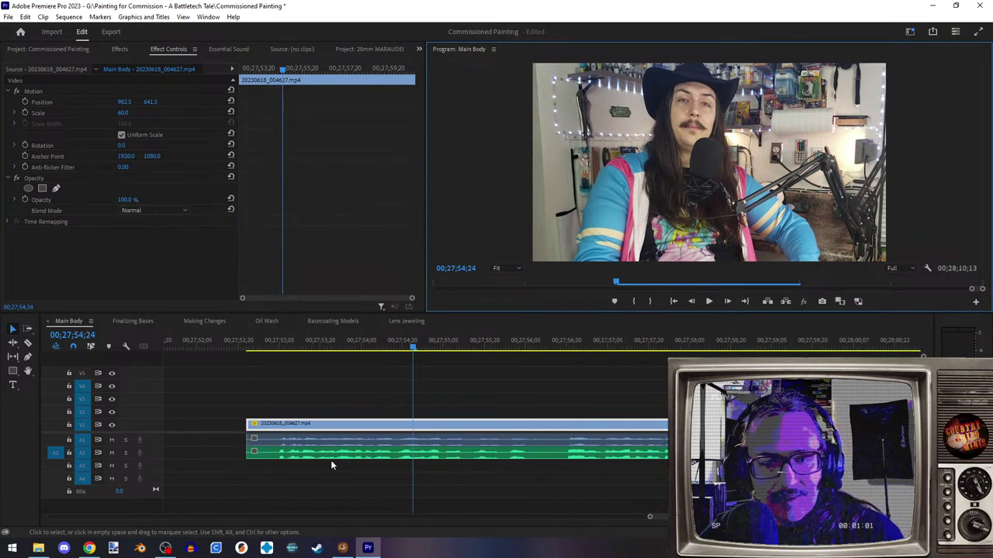
click(328, 454)
key(minus)
key(minus)
key(minus)
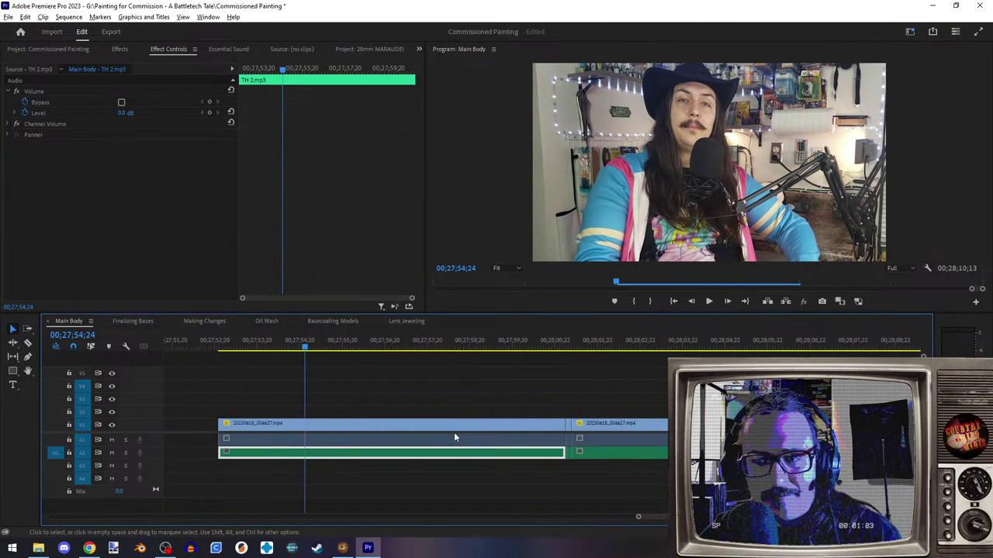
click(453, 439)
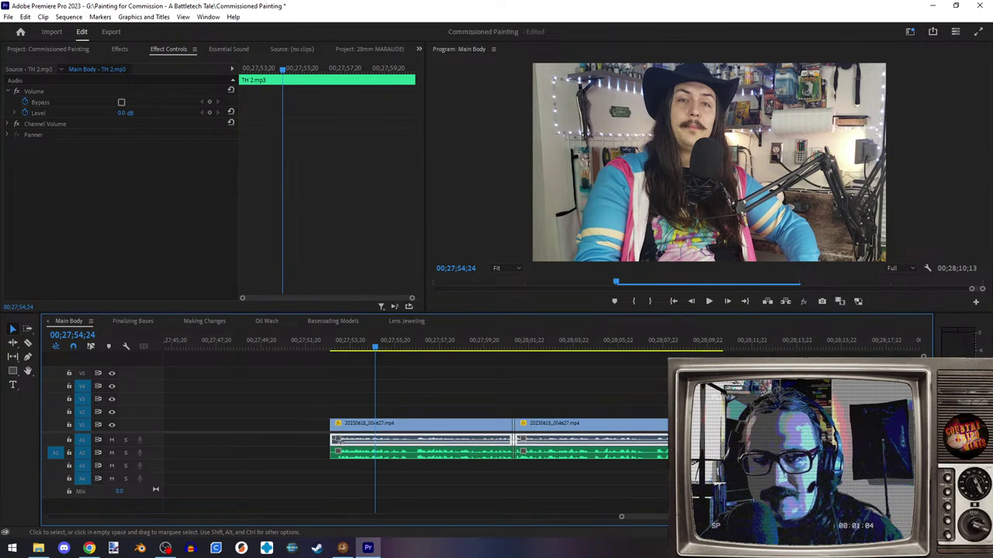
drag(297, 442, 345, 468)
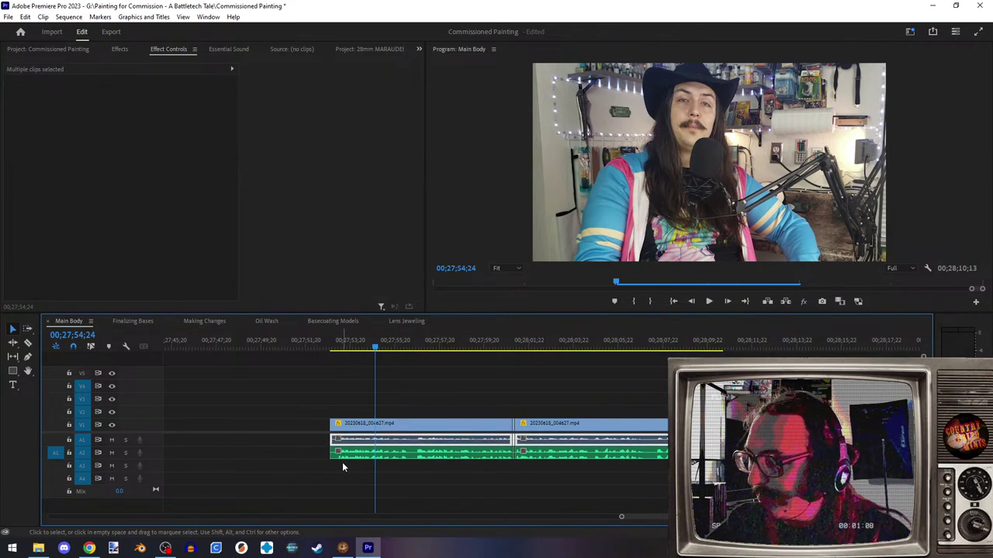
key(Delete)
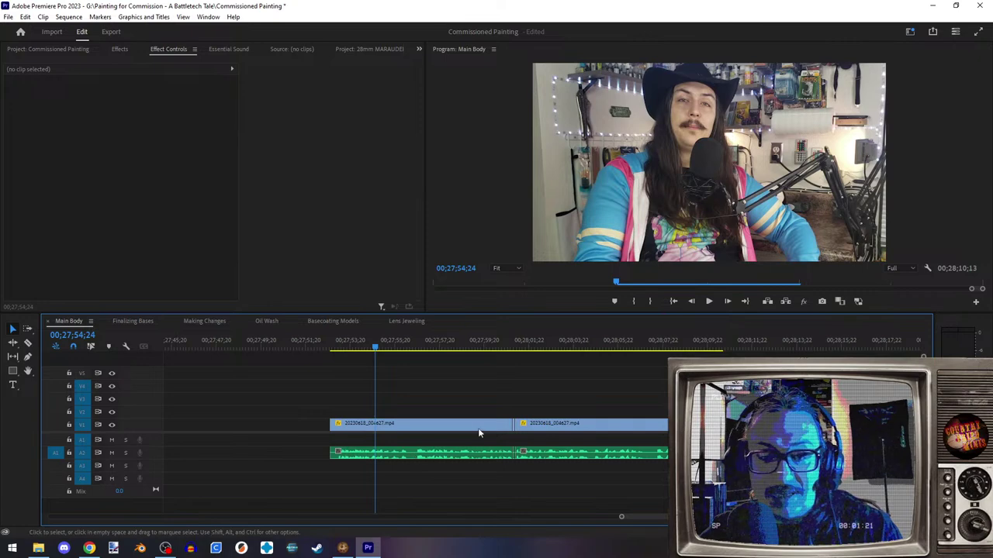
- Play the first talking-head take from its start with only the A2 audio beneath it
scroll(436, 484, up, 2)
drag(586, 490, 423, 458)
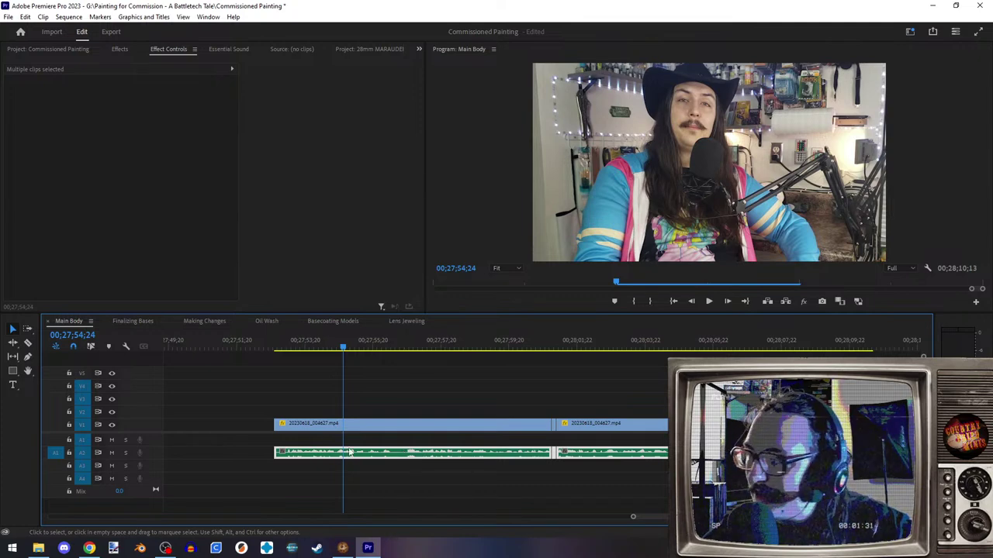
click(293, 350)
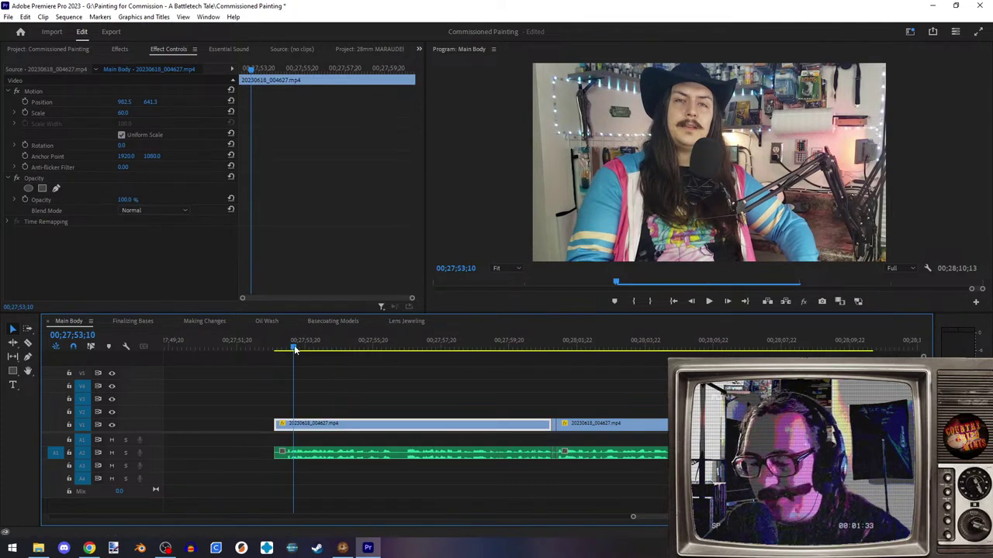
key(Up)
click(708, 301)
key(space)
- Scale the first talking-head take to 75 and reposition it by hand to about 1078, 782
click(127, 101)
click(128, 113)
text(75)
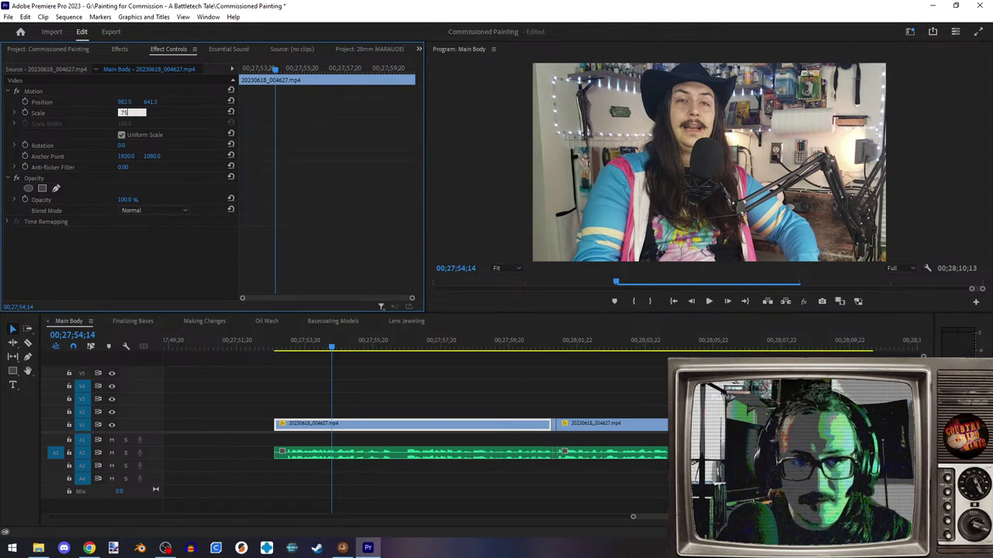
key(Return)
click(59, 102)
drag(619, 138, 636, 164)
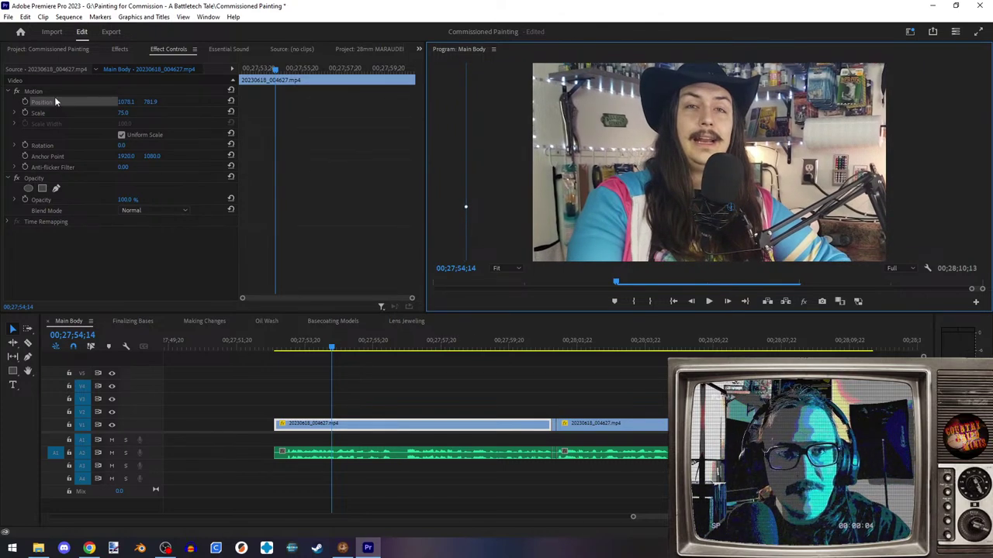
- Set the first talking-head take's position to exactly 1080, 780
drag(134, 103, 133, 103)
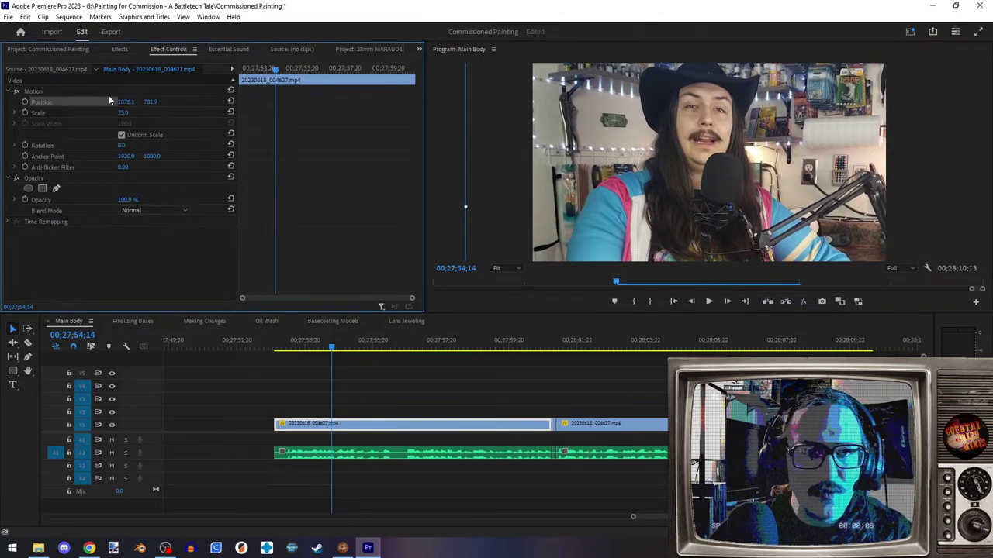
click(132, 102)
text(180)
key(Return)
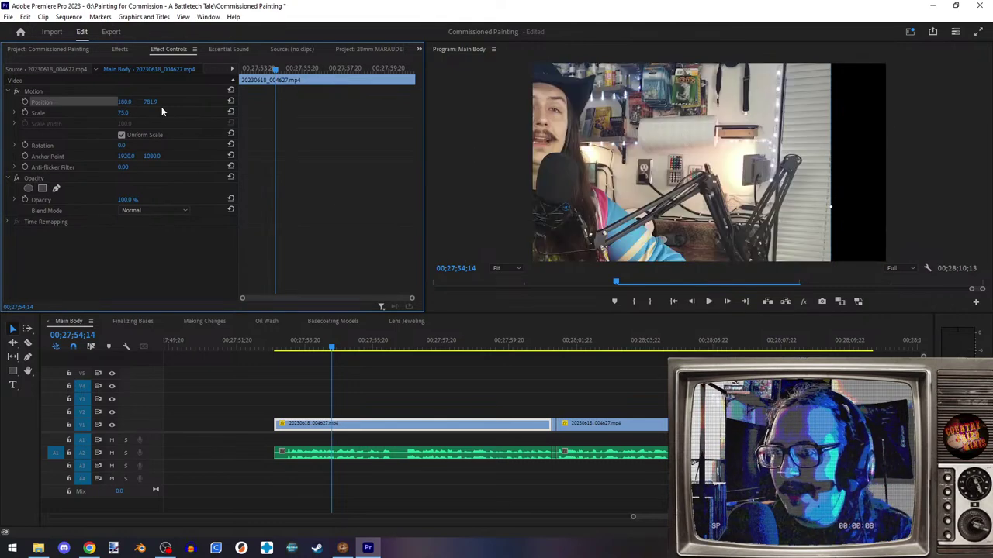
click(129, 99)
text(1)
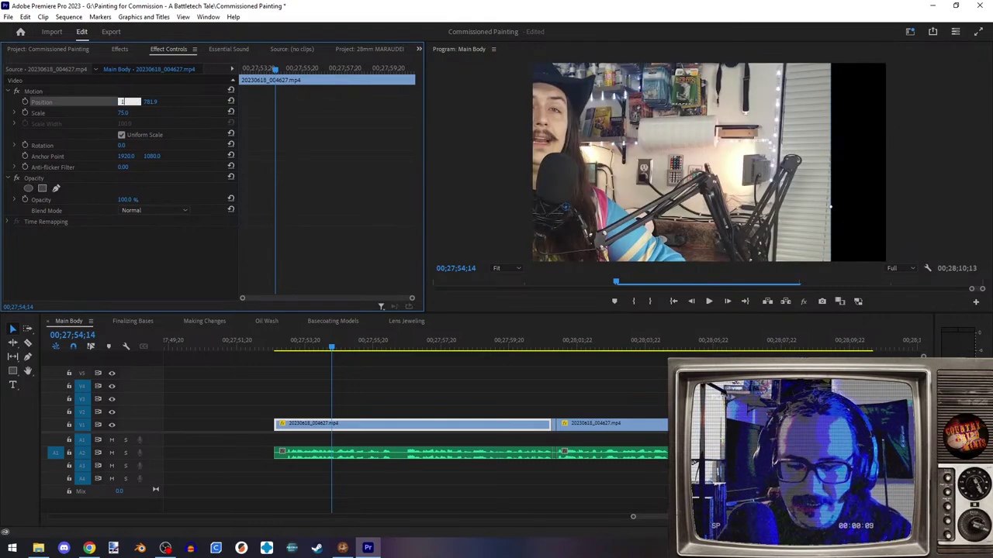
key(Return)
click(152, 102)
text(78)
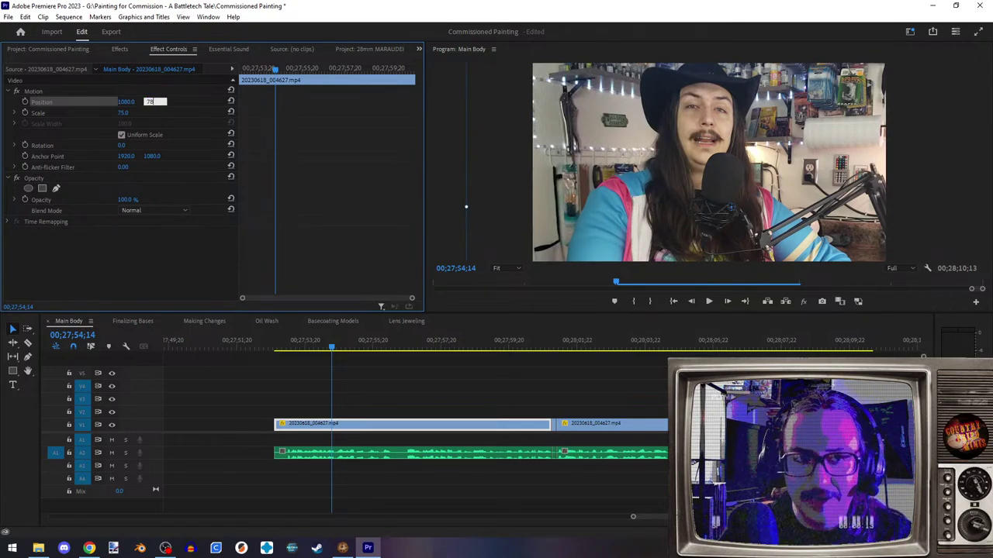
text(0)
key(Return)
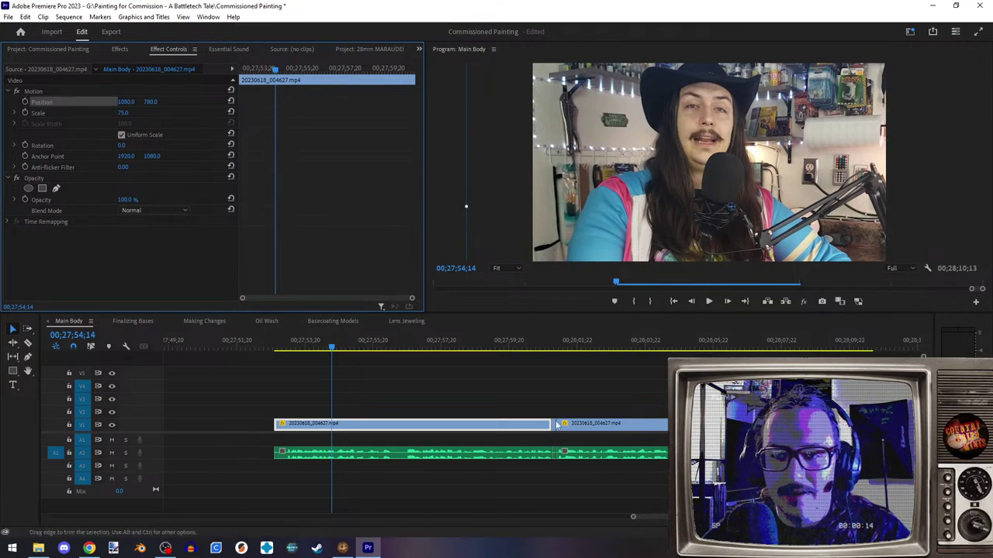
- Give the short clip at 00;28;01;02 a position of 1080, 780 and a scale of 75
scroll(585, 446, up, 3)
click(494, 347)
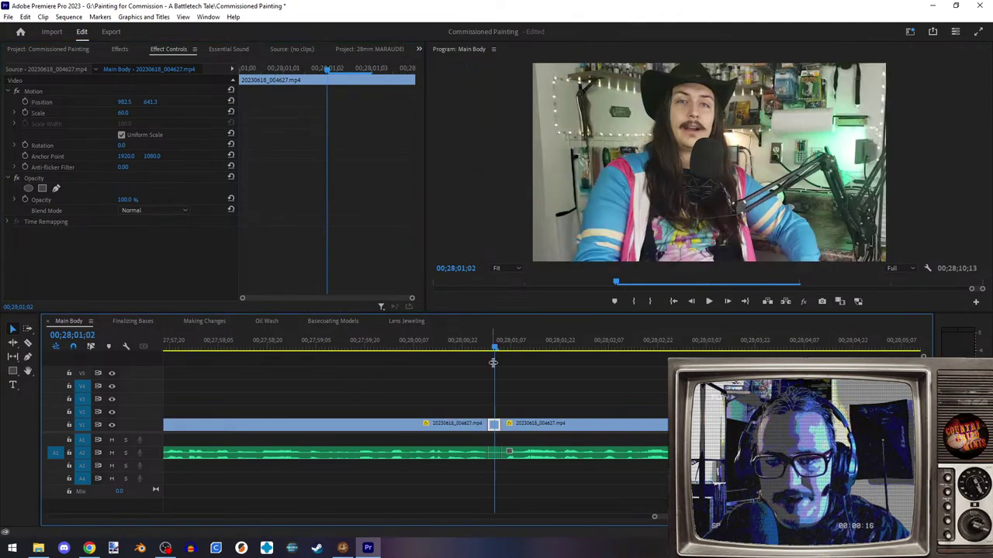
click(125, 101)
text(1080.0)
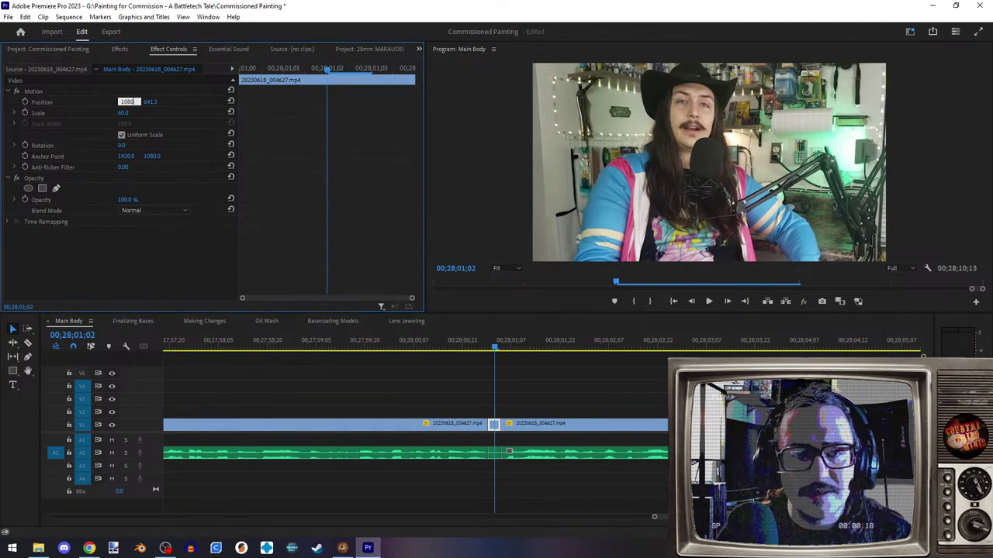
key(Tab)
text(7)
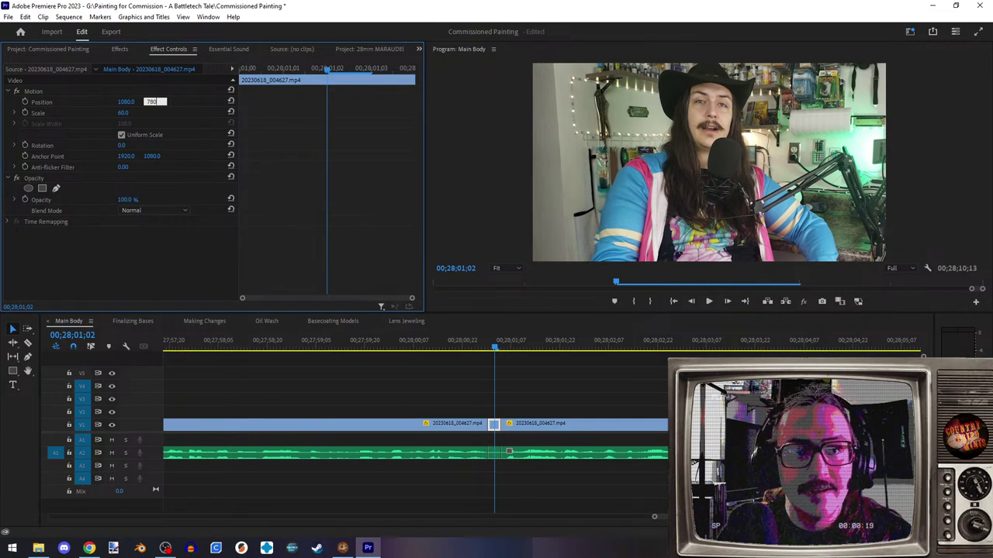
text(80)
key(Tab)
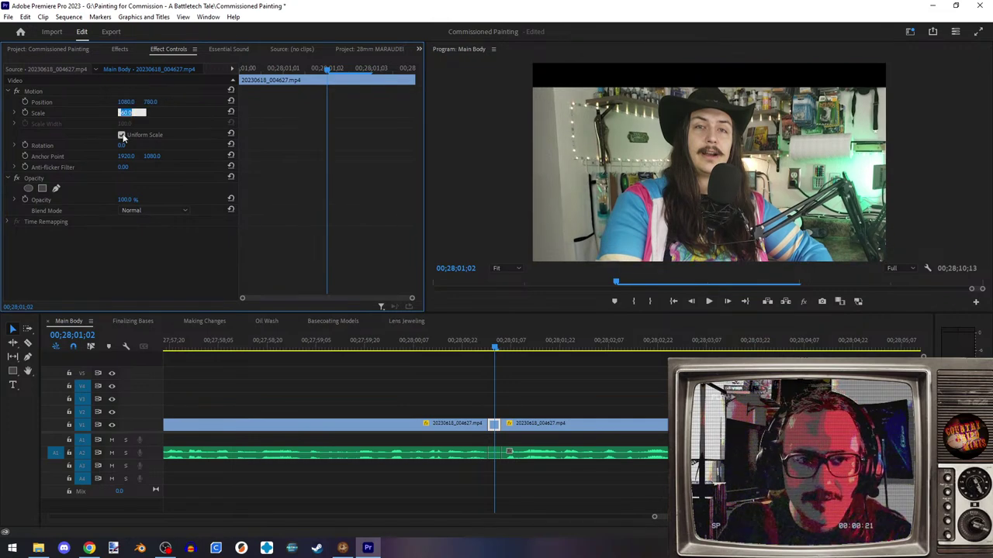
text(75)
key(Return)
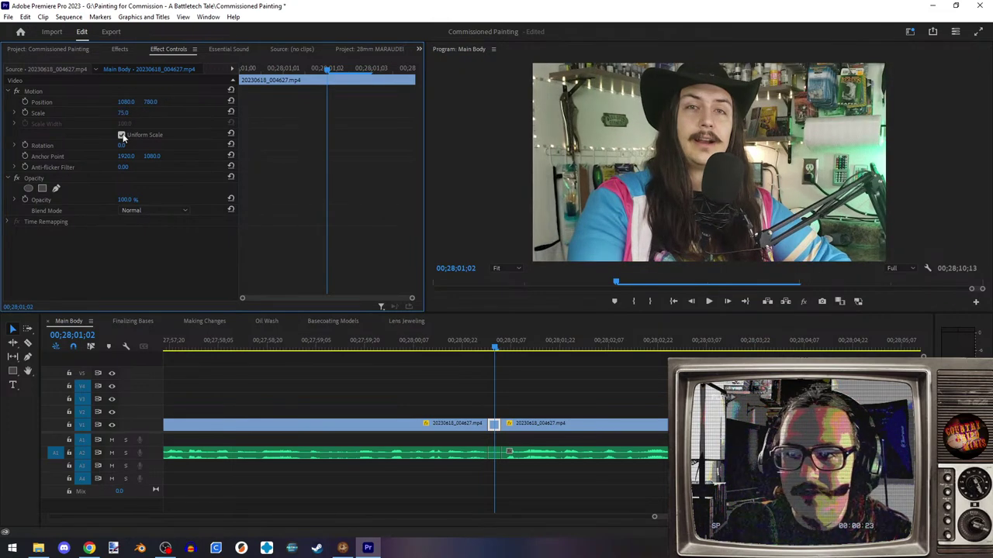
- Play the ending from 00;27;52;23 through the final take to 00;28;10;12 to review the reframed cuts
click(520, 345)
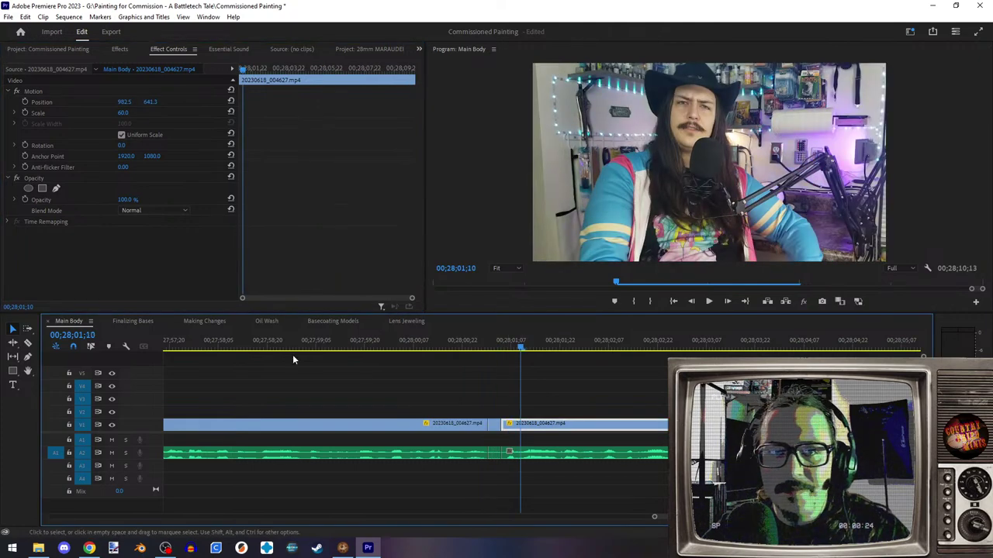
click(130, 112)
drag(331, 344, 508, 359)
scroll(434, 391, up, 5)
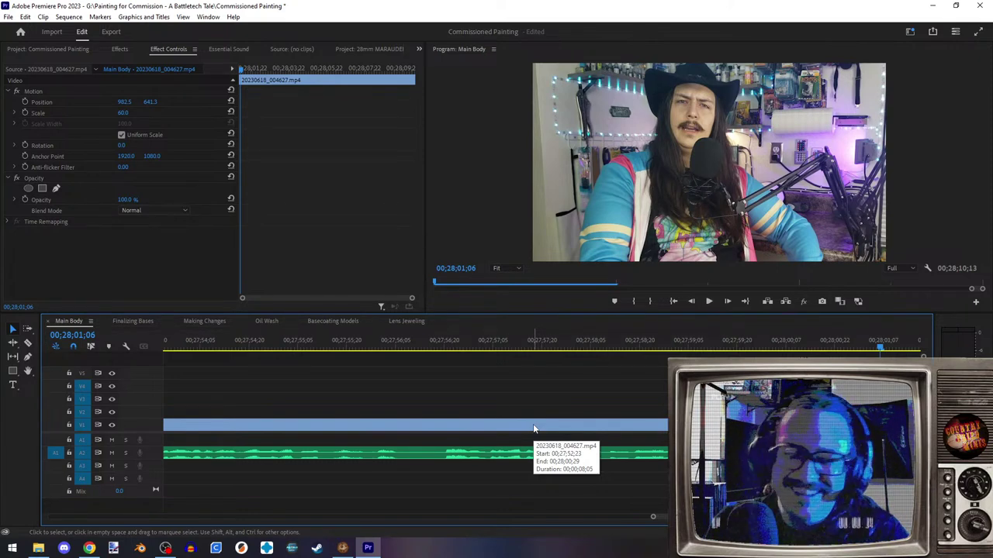
scroll(412, 487, up, 5)
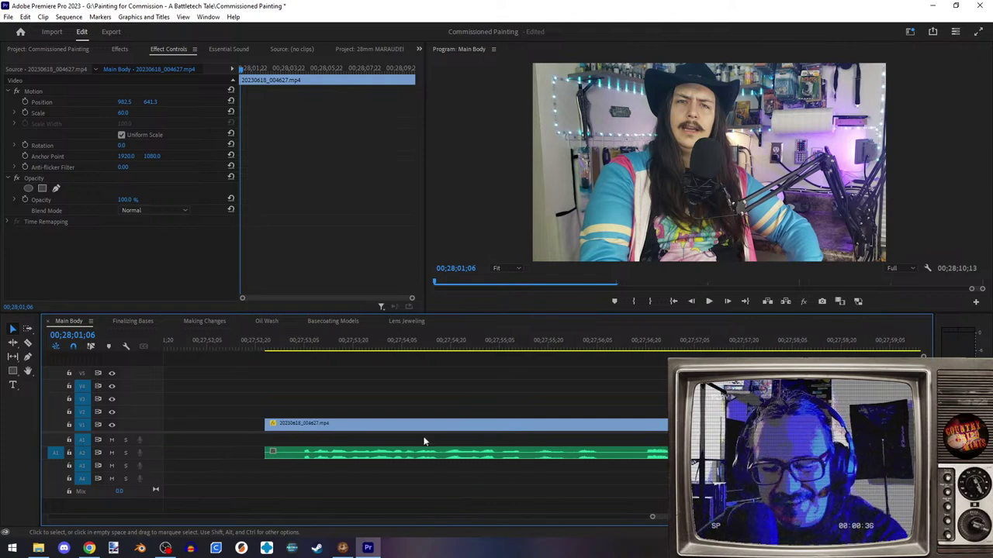
scroll(429, 403, up, 2)
key(Up)
key(Up)
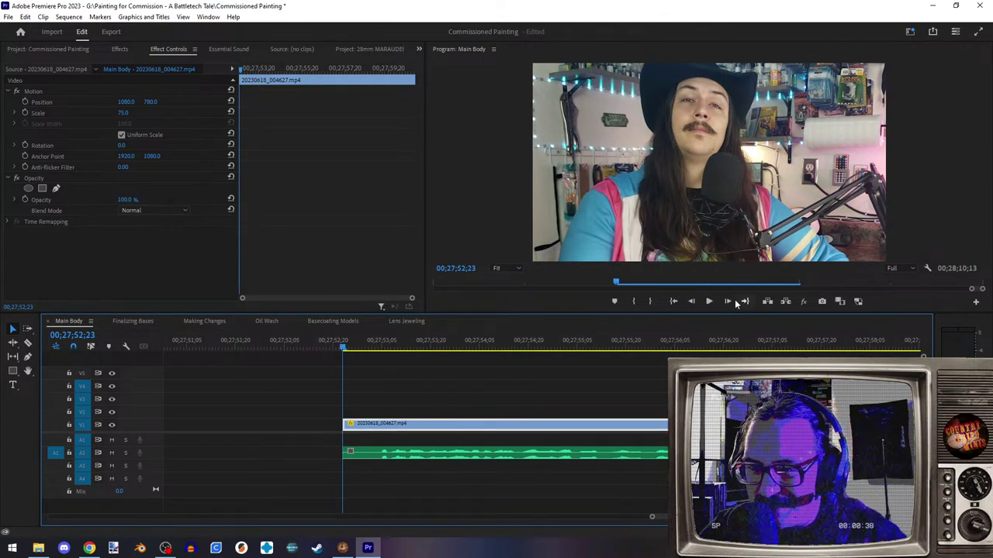
click(704, 305)
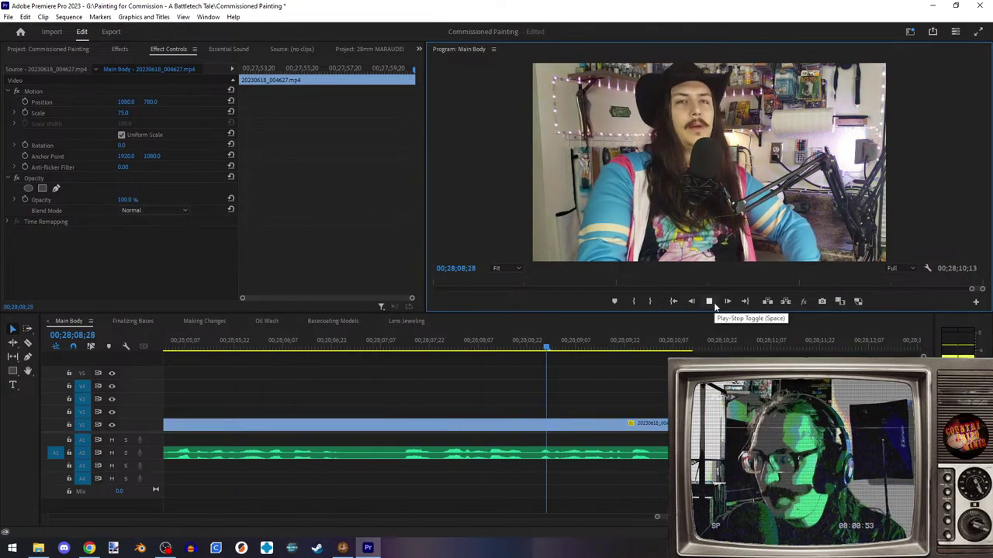
click(712, 302)
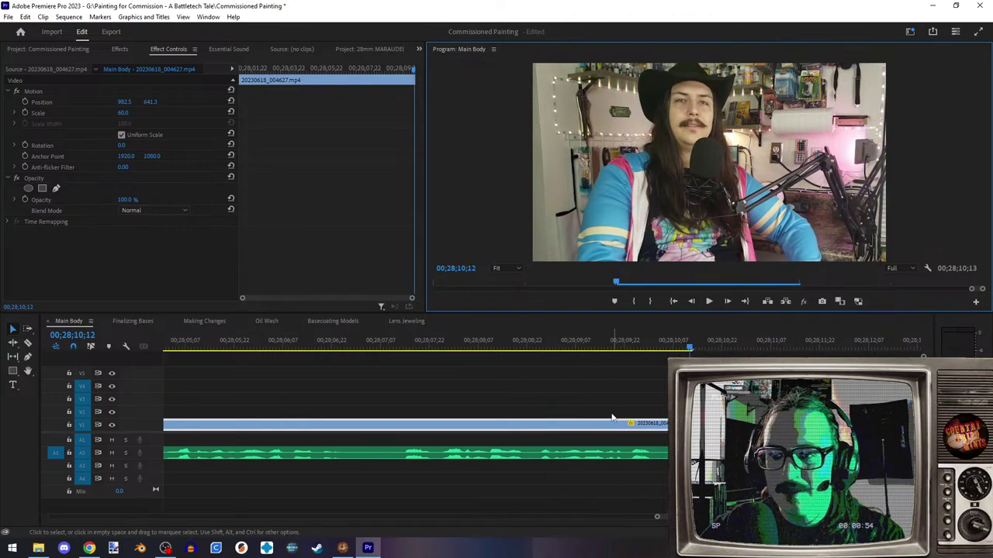
- Enable opacity keyframing on the final take, keeping a single 100% keyframe on its last frame at 00;28;10;12
key(Right)
click(28, 206)
key(Left)
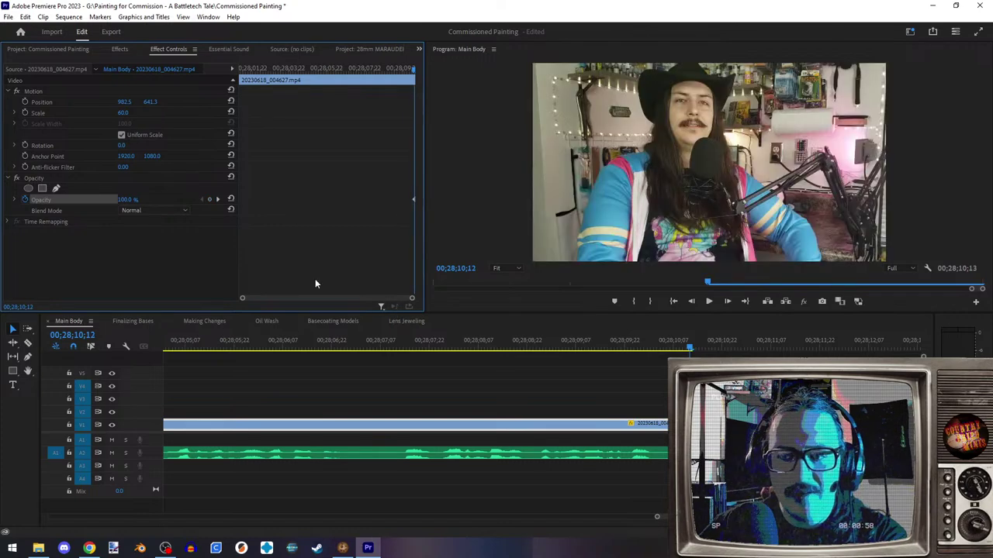
click(217, 199)
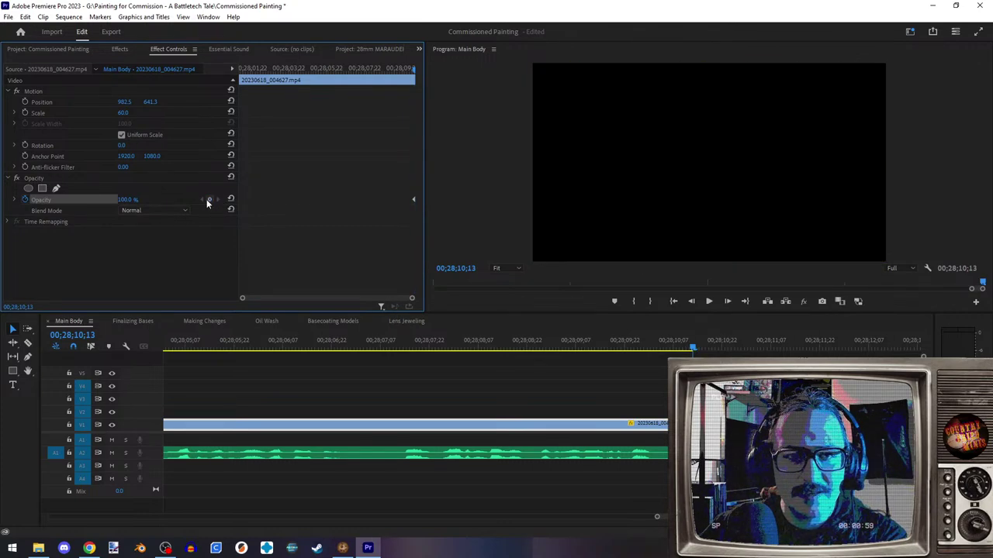
click(208, 200)
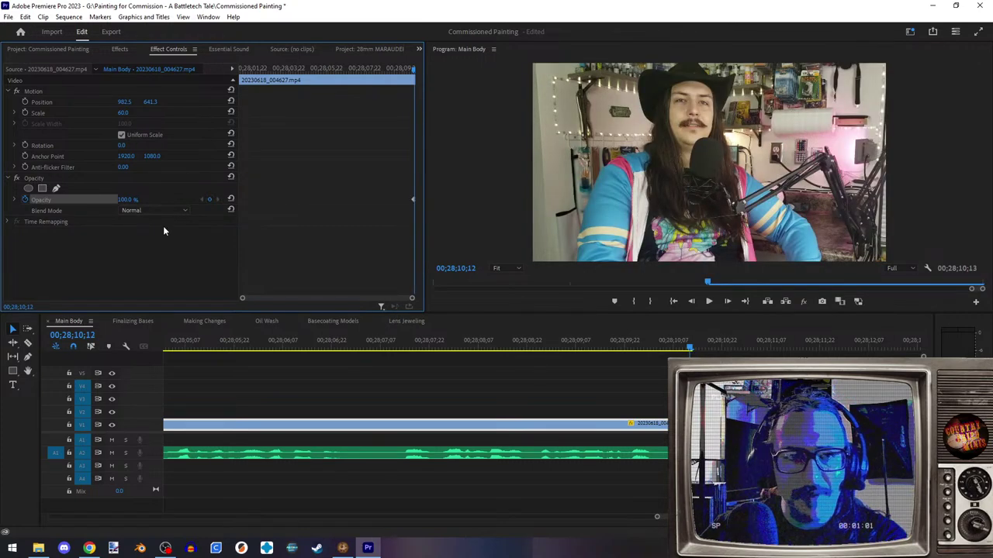
- Add a 100% opacity keyframe to the final take at 00;28;09;12
click(74, 335)
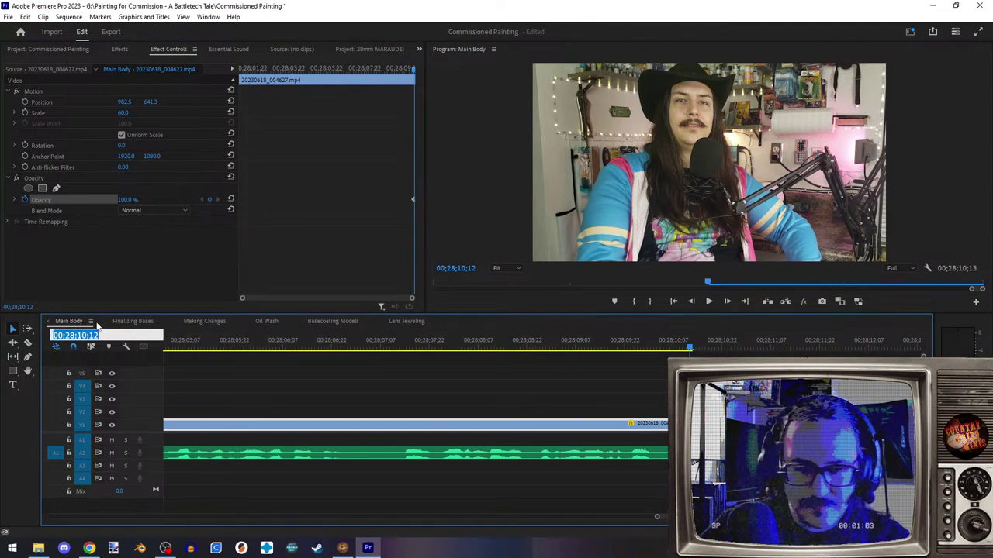
click(78, 335)
key(BackSpace)
text(9)
key(Return)
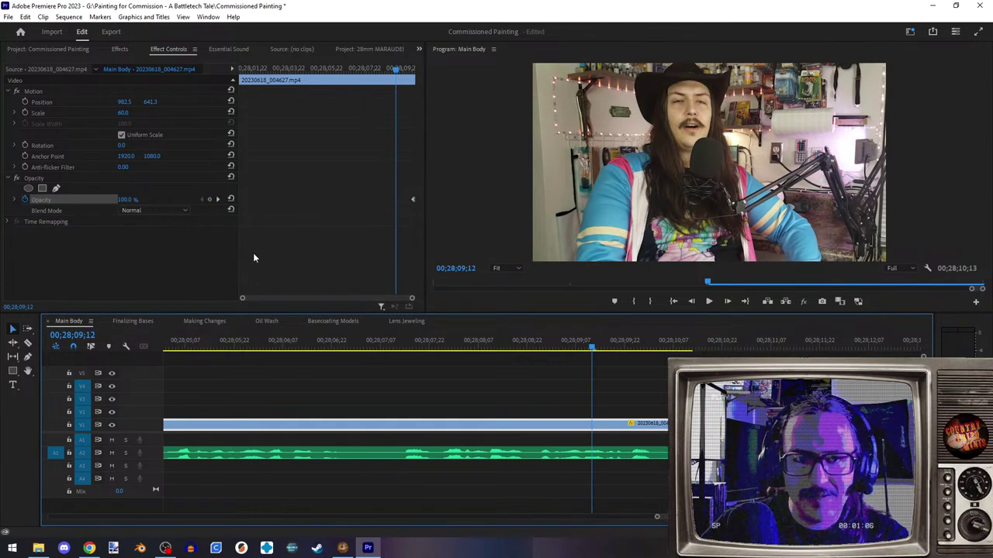
click(209, 199)
- Set the final take's opacity keyframe at 00;28;10;12 to 0% for a one-second fade to black
click(216, 200)
click(120, 200)
text(0)
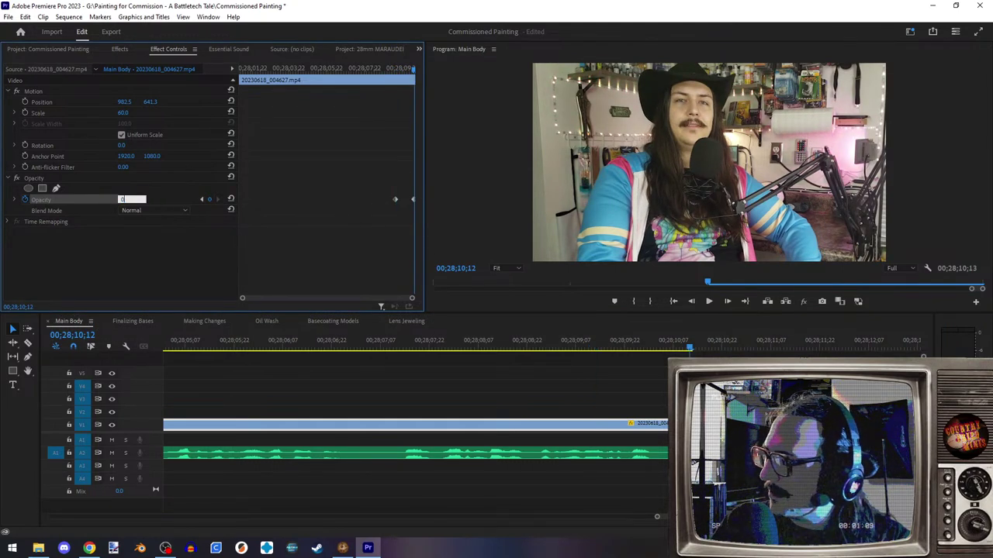
key(Return)
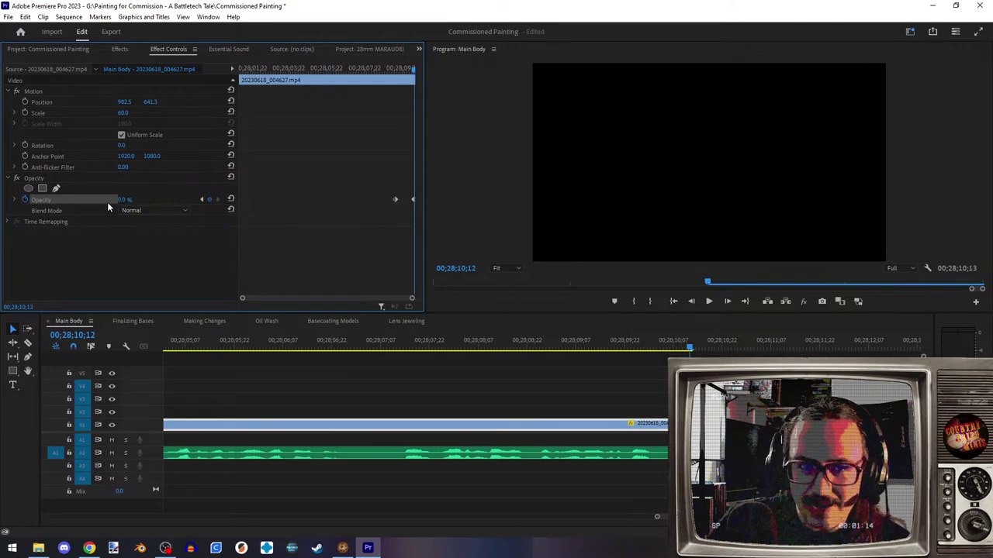
- Apply the Hard Limiter audio effect to the TH 2.mp3 clip starting at 00;27;52;23 on track A2
mouse_move(677, 345)
mouse_down()
mouse_move(627, 346)
mouse_move(684, 349)
mouse_up()
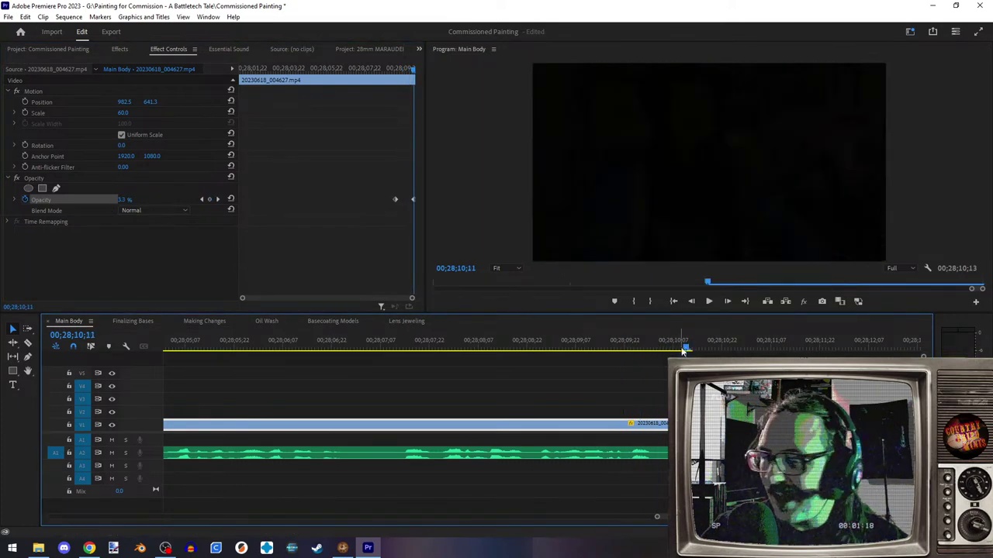
scroll(605, 466, up, 8)
scroll(644, 465, up, 9)
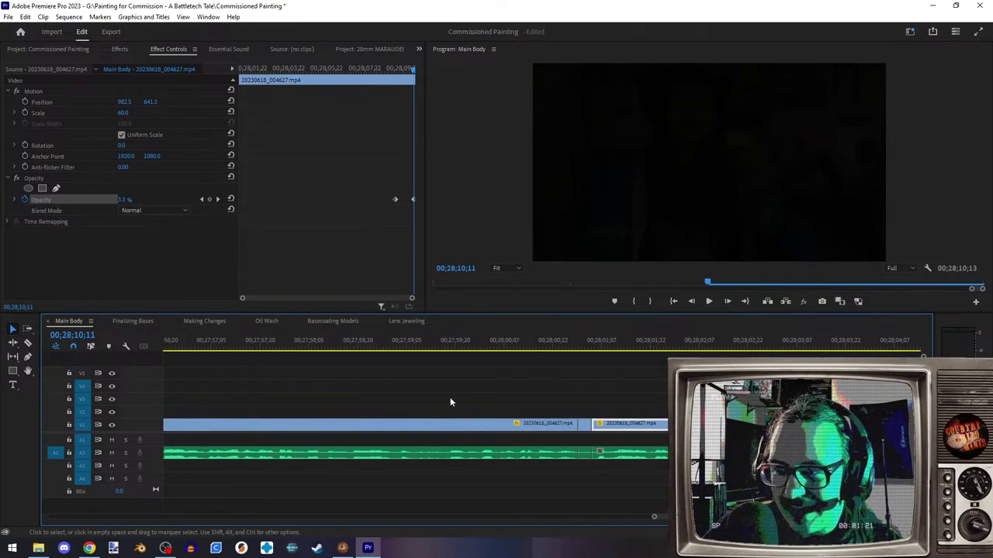
click(552, 341)
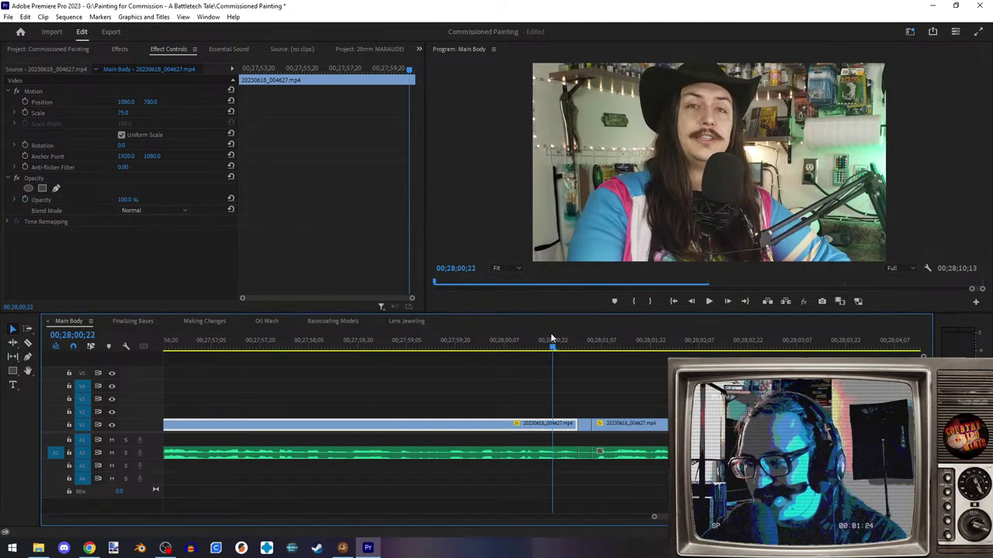
drag(563, 345, 315, 346)
scroll(372, 393, up, 5)
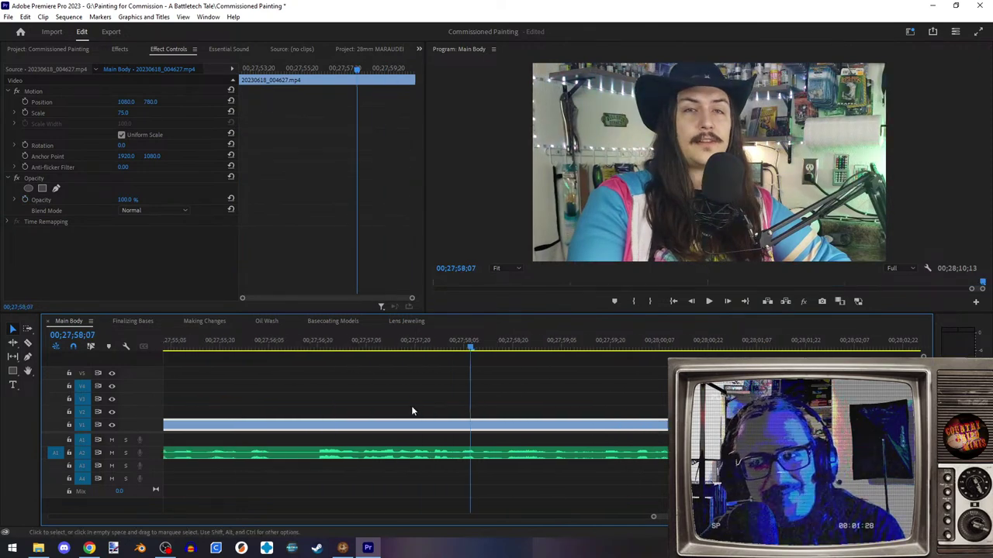
click(121, 49)
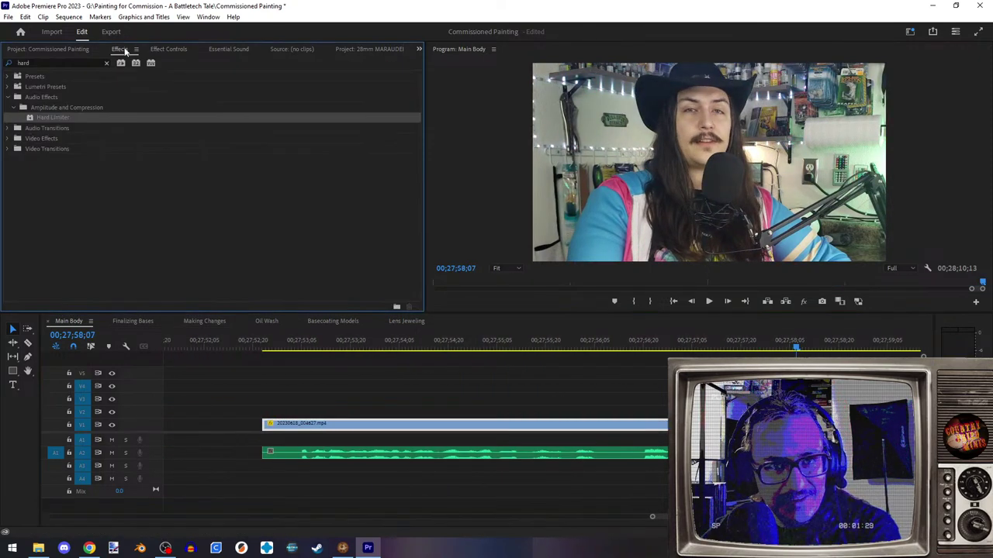
drag(77, 118, 77, 136)
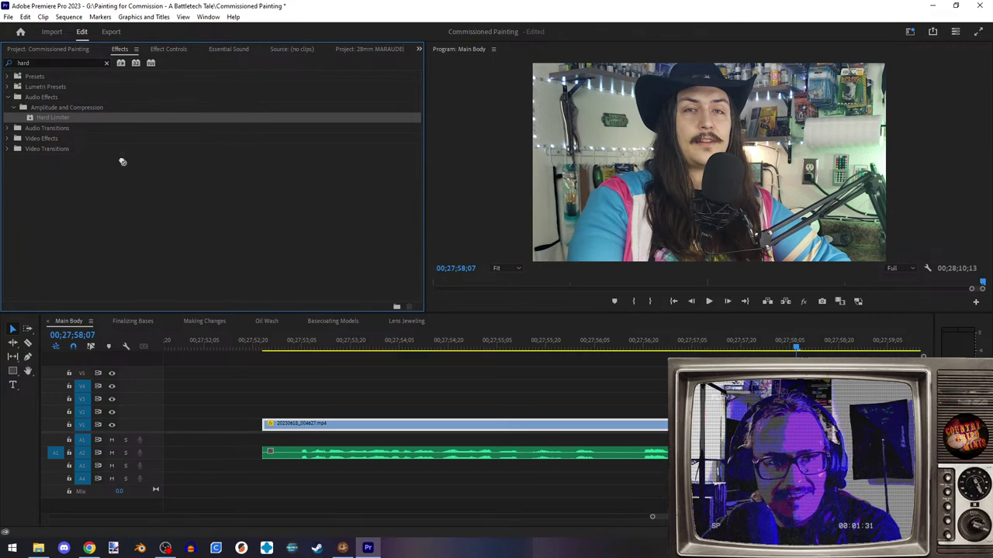
drag(459, 500, 449, 455)
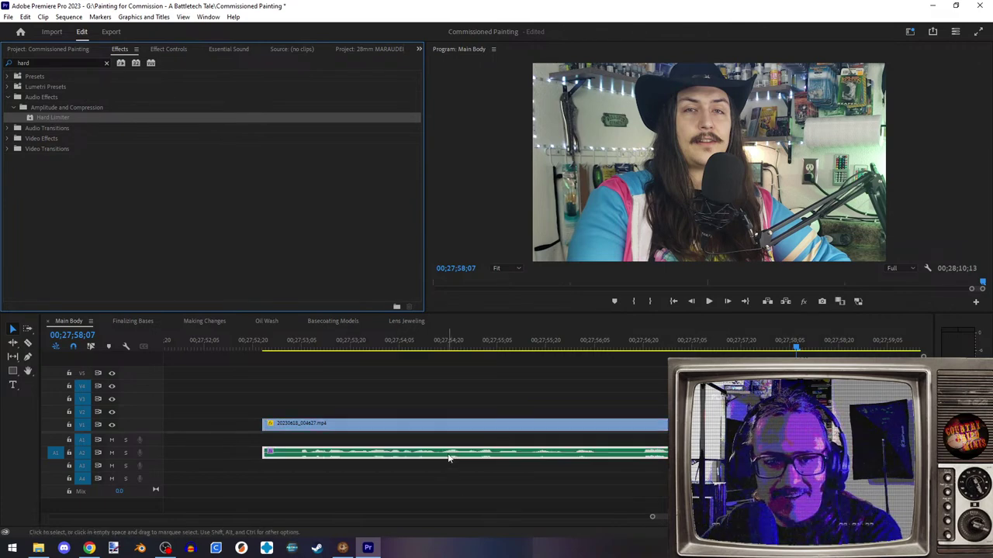
- Set the Hard Limiter's maximum amplitude to -12 dB on that TH 2.mp3 clip
click(165, 50)
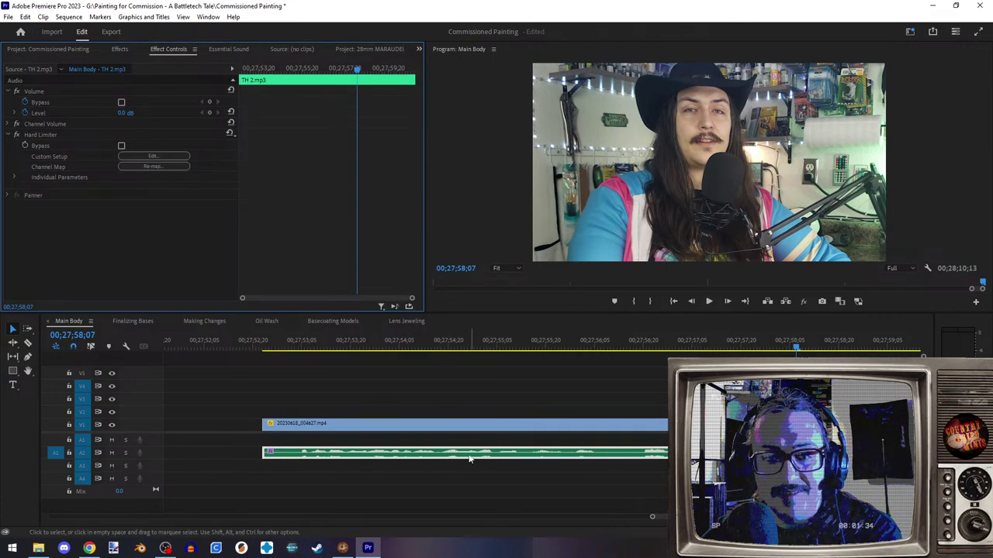
click(154, 157)
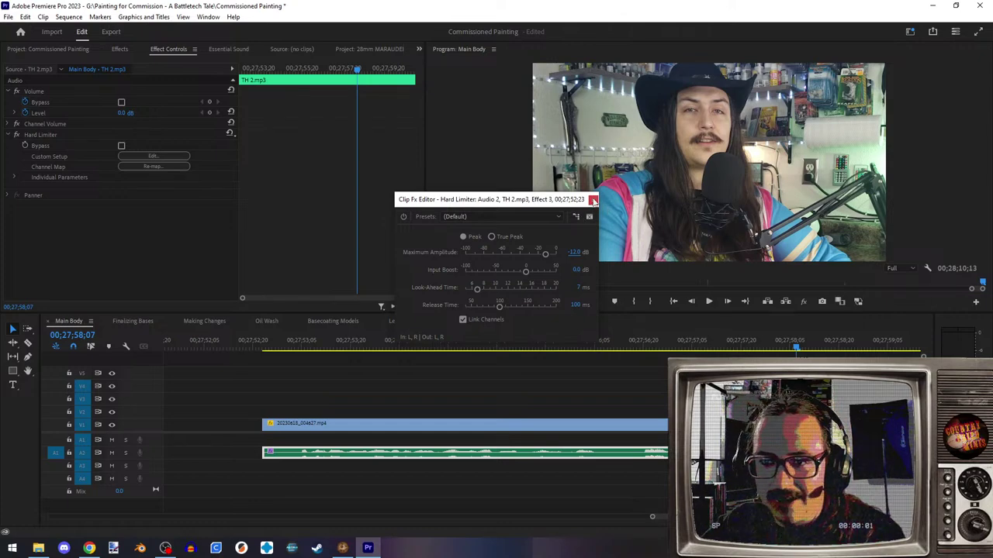
click(593, 201)
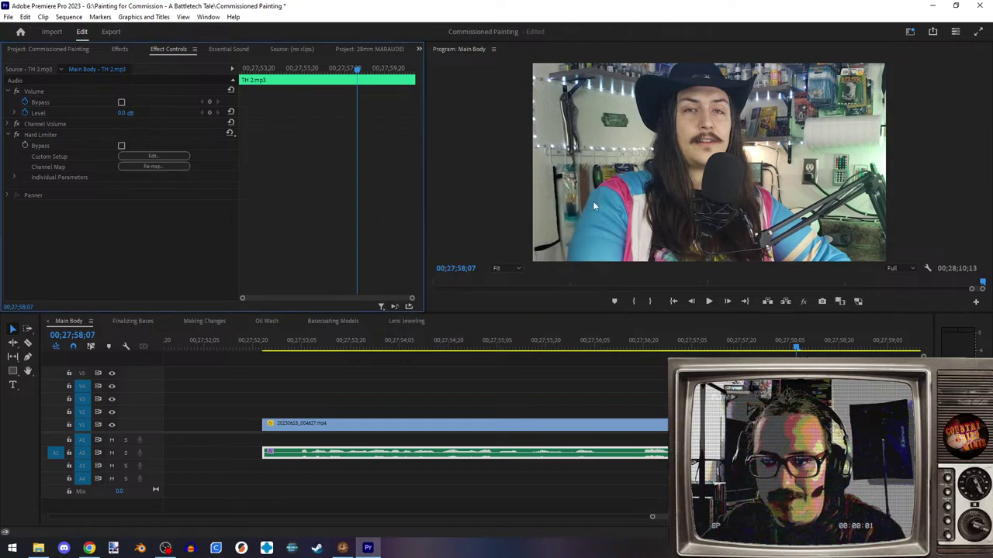
- Copy the configured Hard Limiter effect from the TH 2.mp3 clip
click(51, 138)
right_click(33, 137)
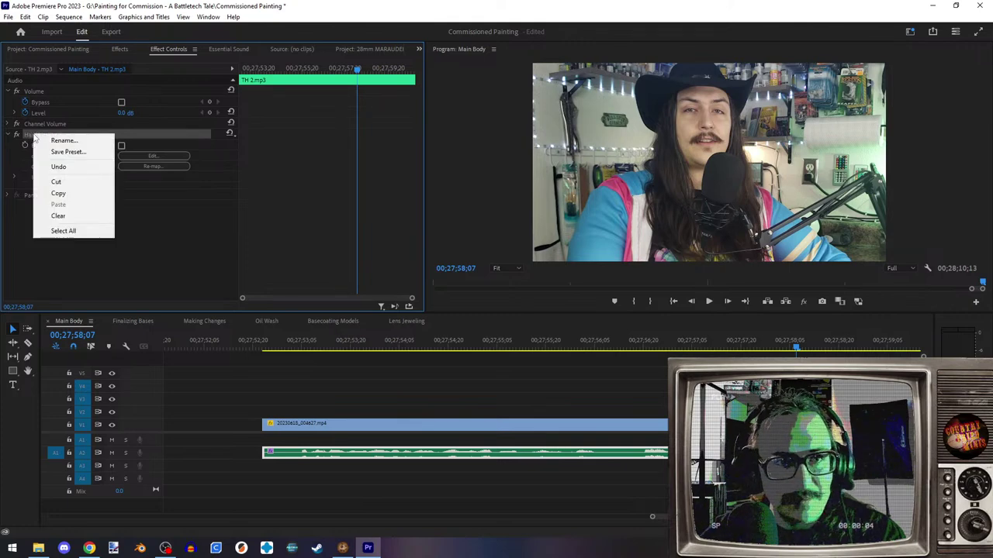
- Copy the Hard Limiter effect from the first closing TH 2.mp3 clip and paste it onto the following TH 2.mp3 clip
click(67, 195)
scroll(518, 478, down, 2)
scroll(543, 483, down, 3)
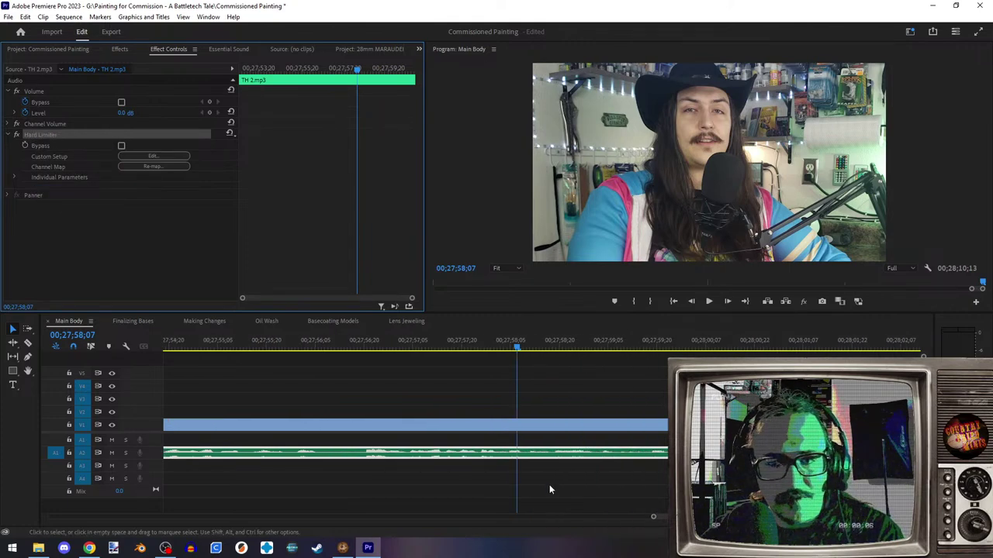
click(85, 214)
scroll(620, 461, down, 3)
scroll(419, 452, down, 2)
- Play the first closing TH 2.mp3 clip from 00;27;53;09 to hear it with the Hard Limiter active
scroll(418, 452, up, 6)
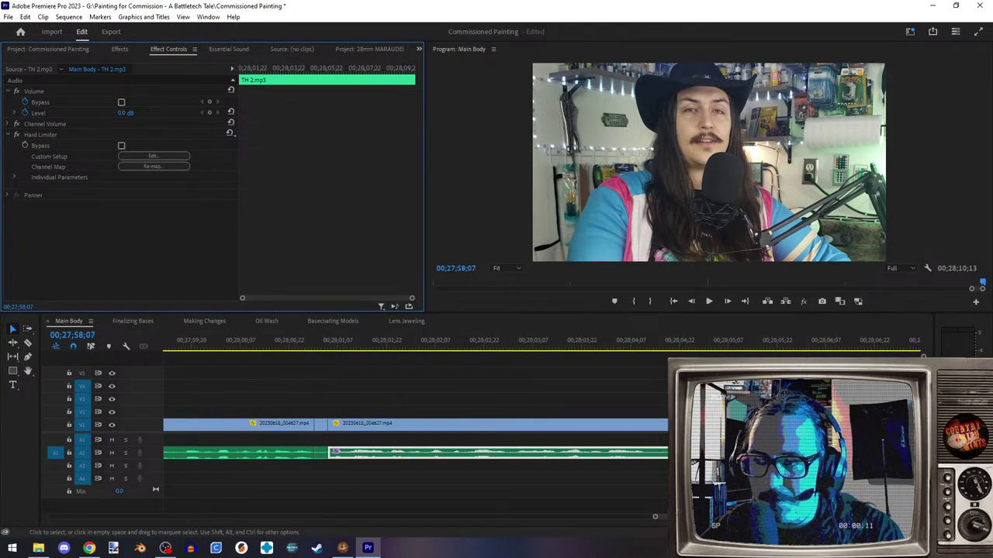
scroll(368, 369, up, 8)
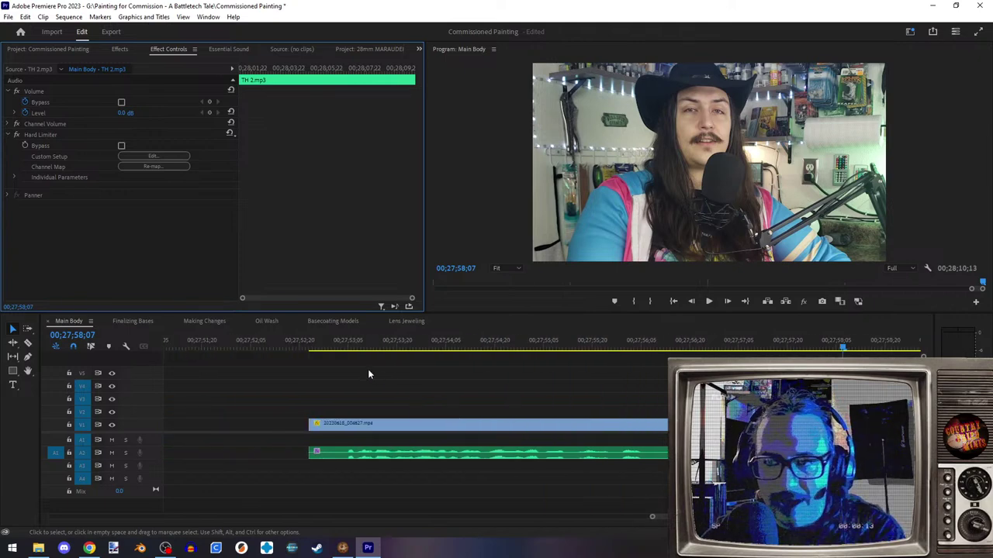
click(423, 347)
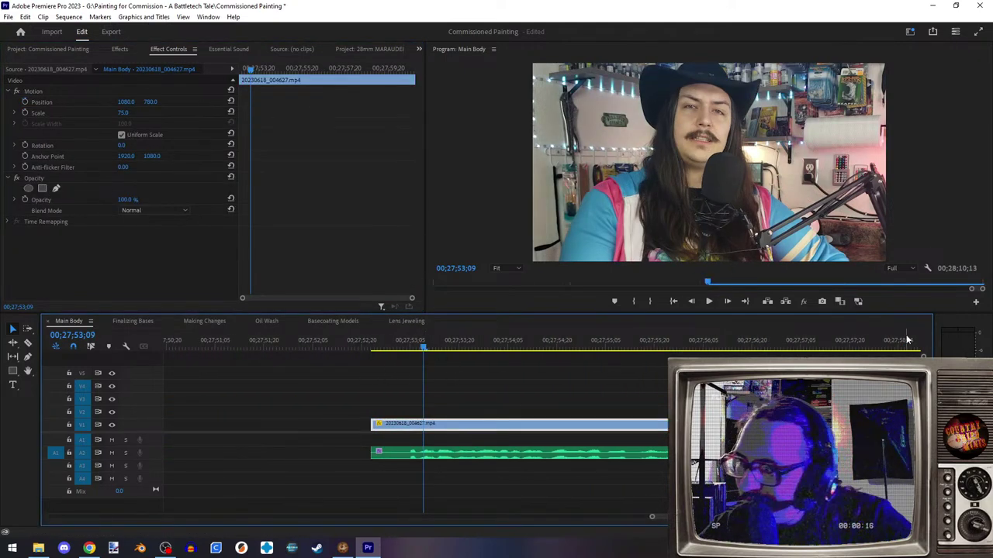
click(709, 303)
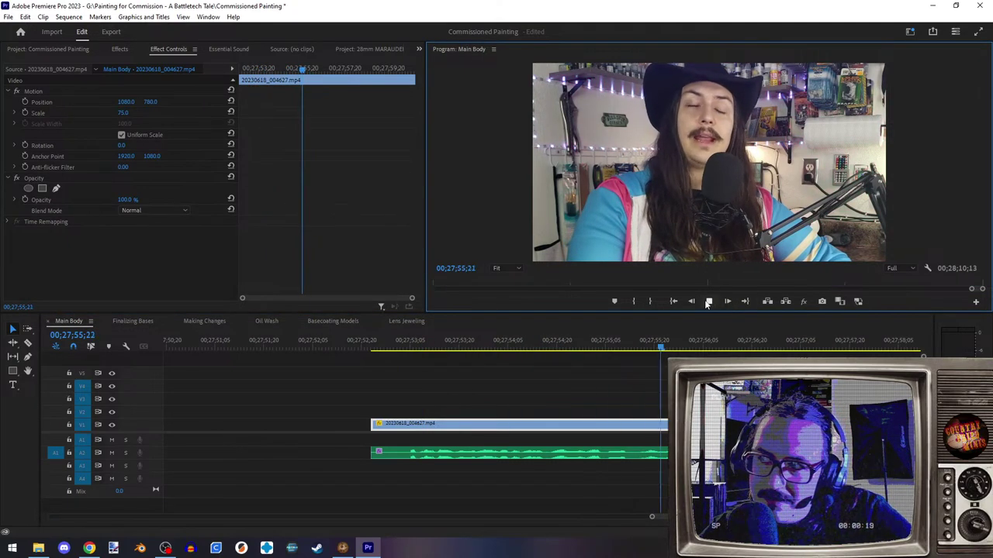
click(708, 302)
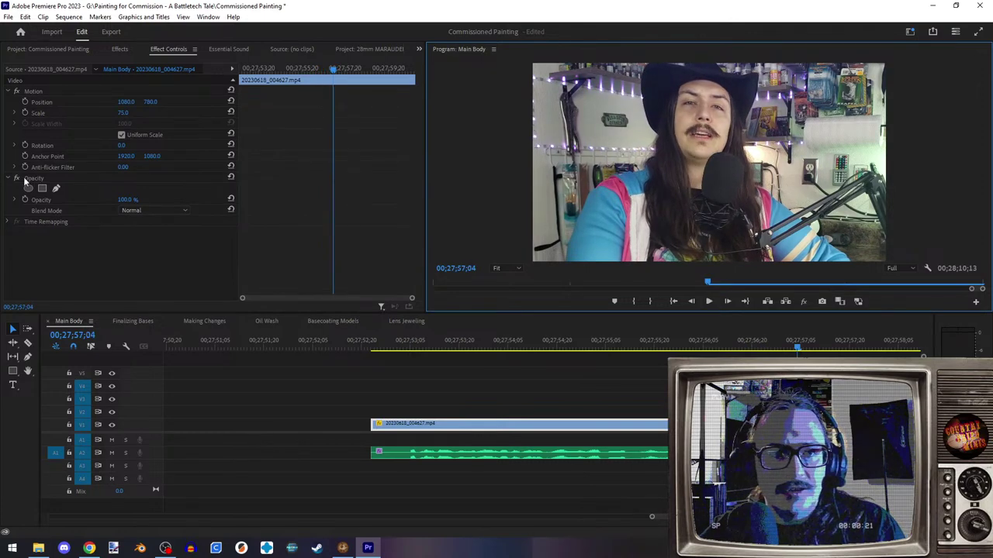
- Turn off the Hard Limiter on the first closing TH 2.mp3 clip and play it from 00;27;53;05
click(471, 454)
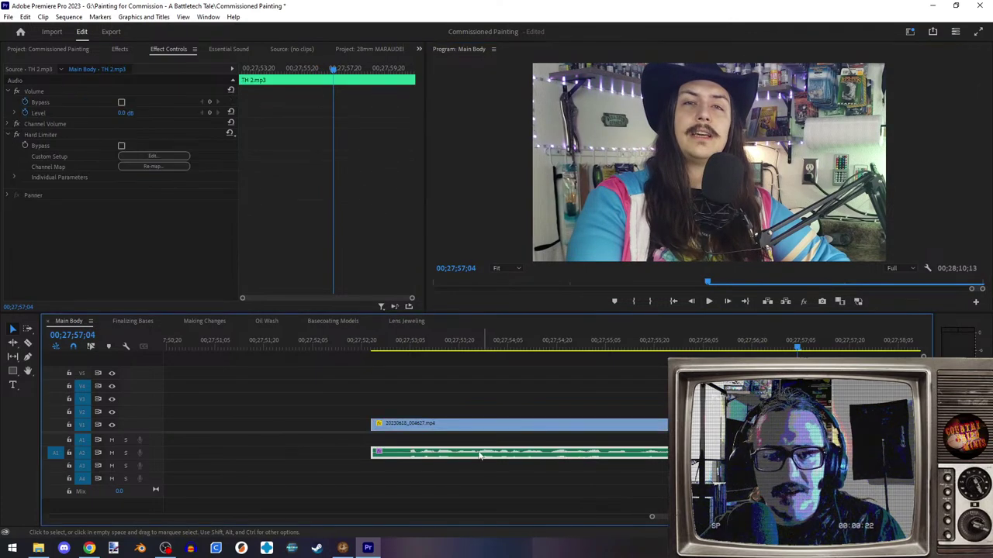
click(17, 135)
click(408, 348)
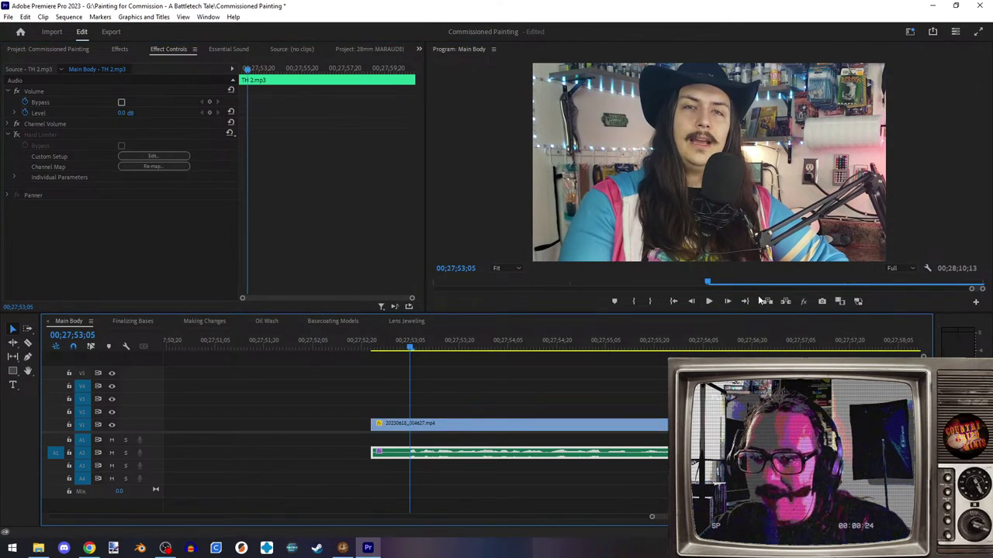
click(708, 302)
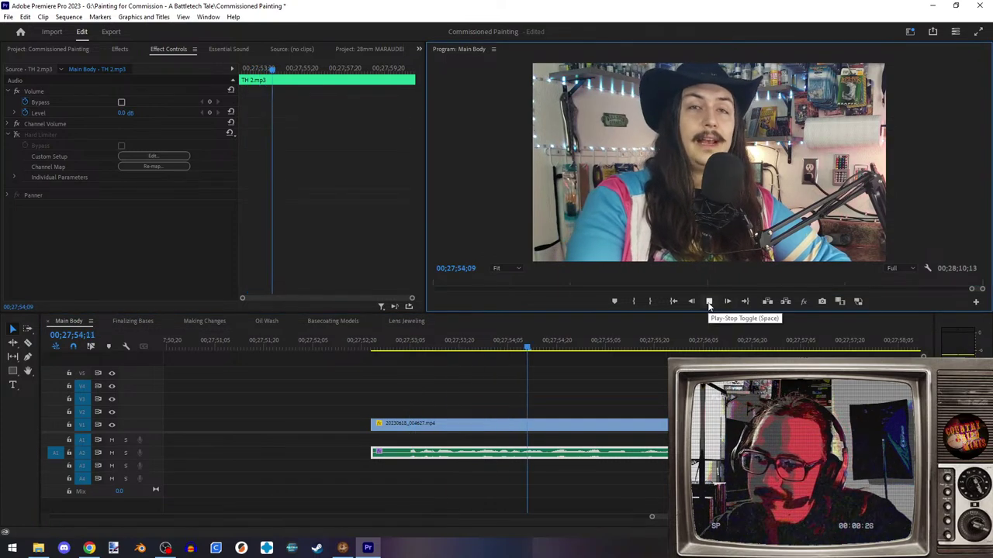
click(708, 301)
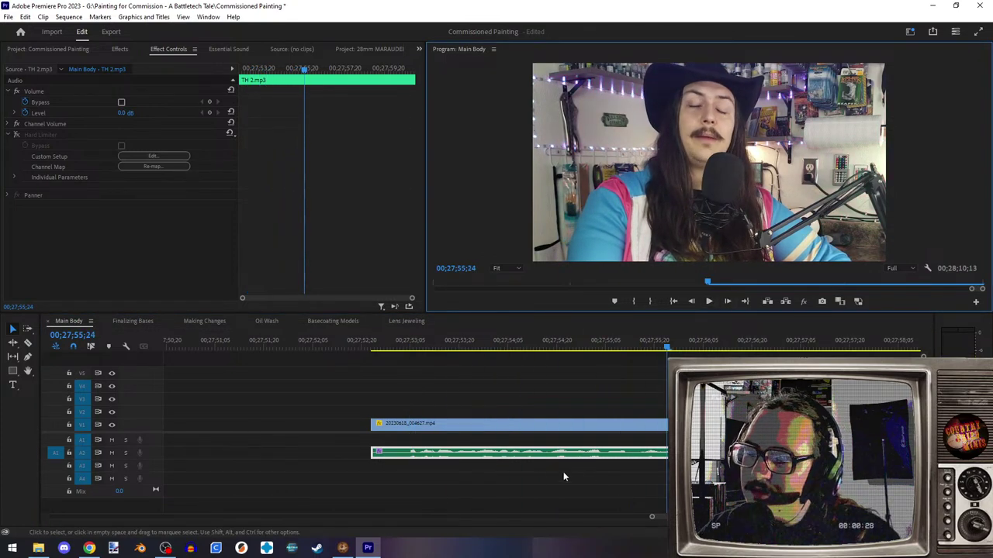
- Inspect the effects and volume keyframes of the TH 1.mp3 clip near the sequence start and listen to it
scroll(481, 504, up, 1)
key(minus)
key(minus)
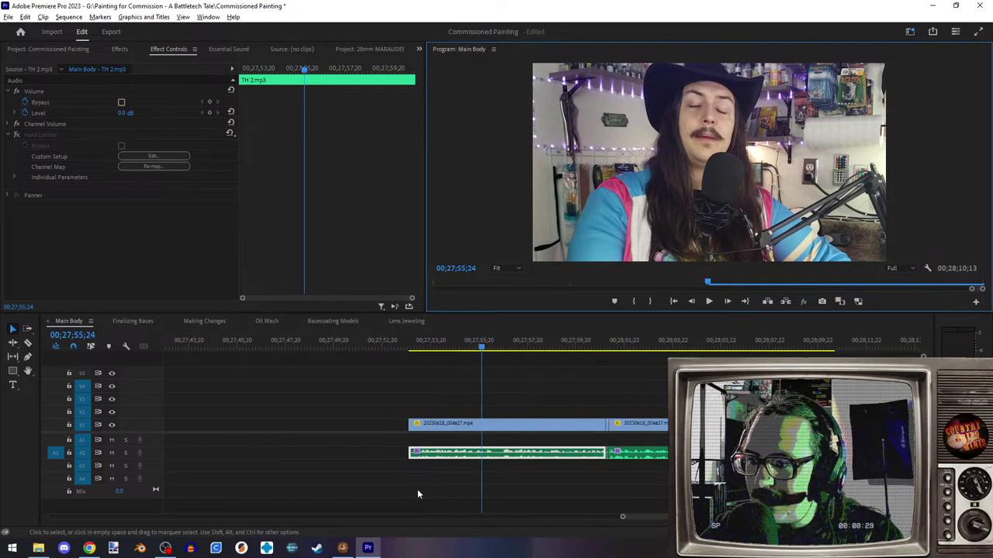
key(minus)
key(minus)
key(minus)
key(minus)
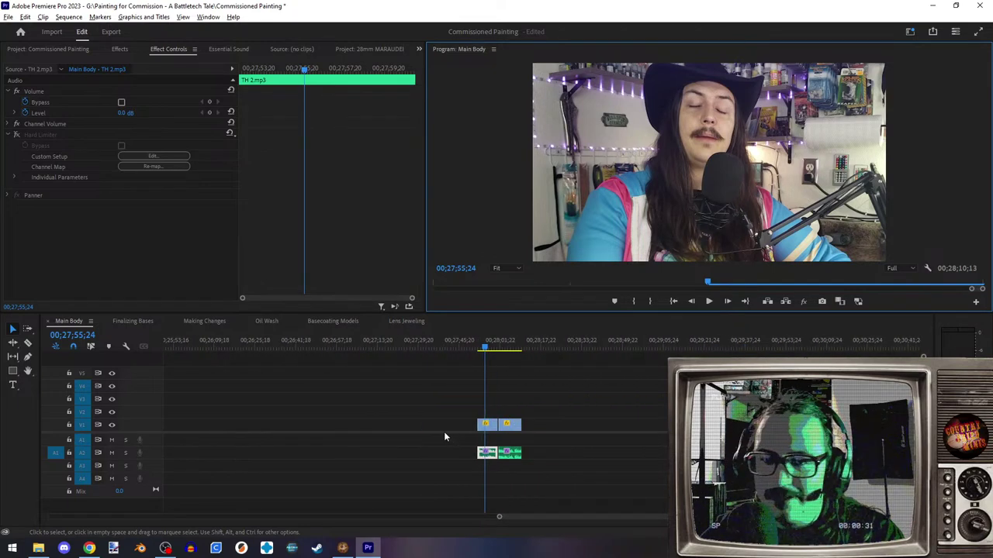
scroll(410, 432, up, 10)
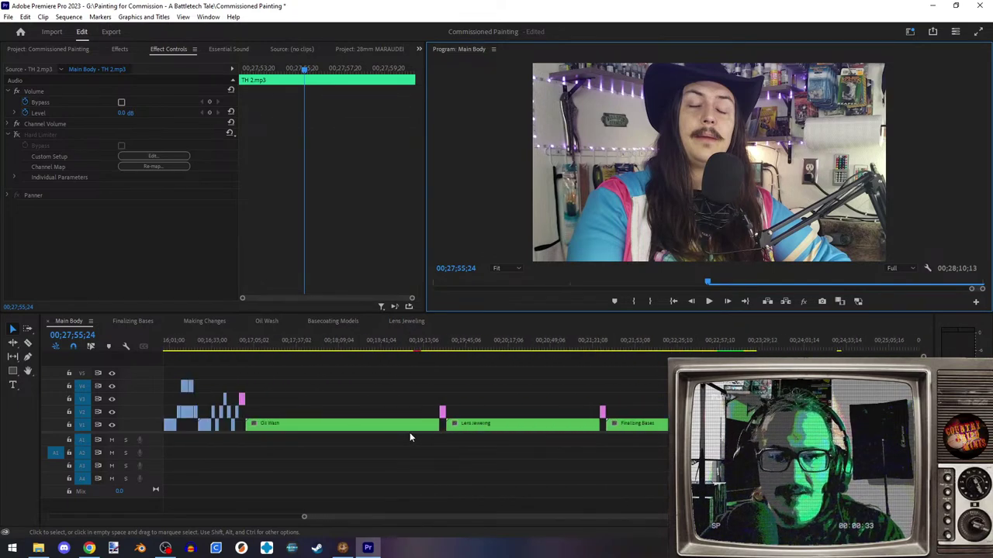
scroll(319, 407, up, 10)
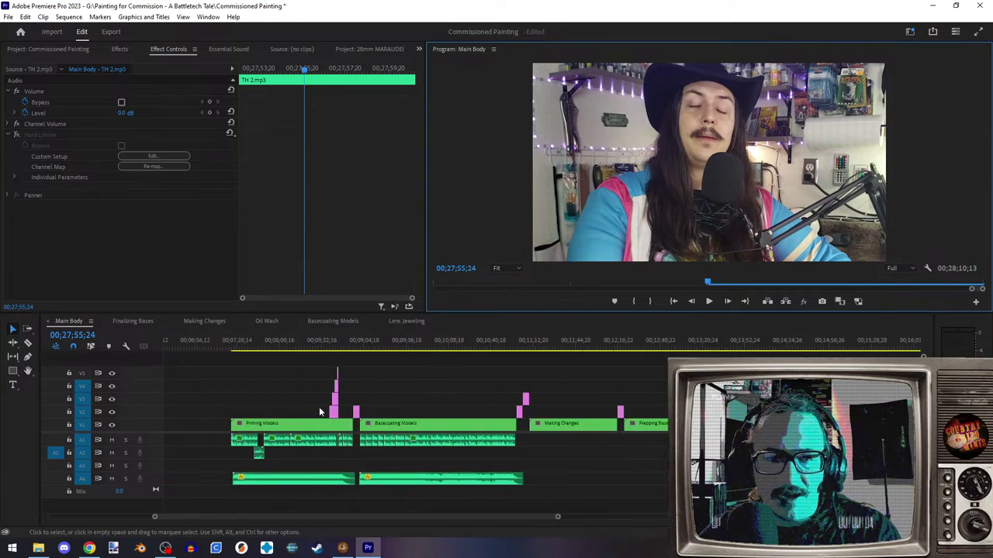
scroll(319, 406, up, 5)
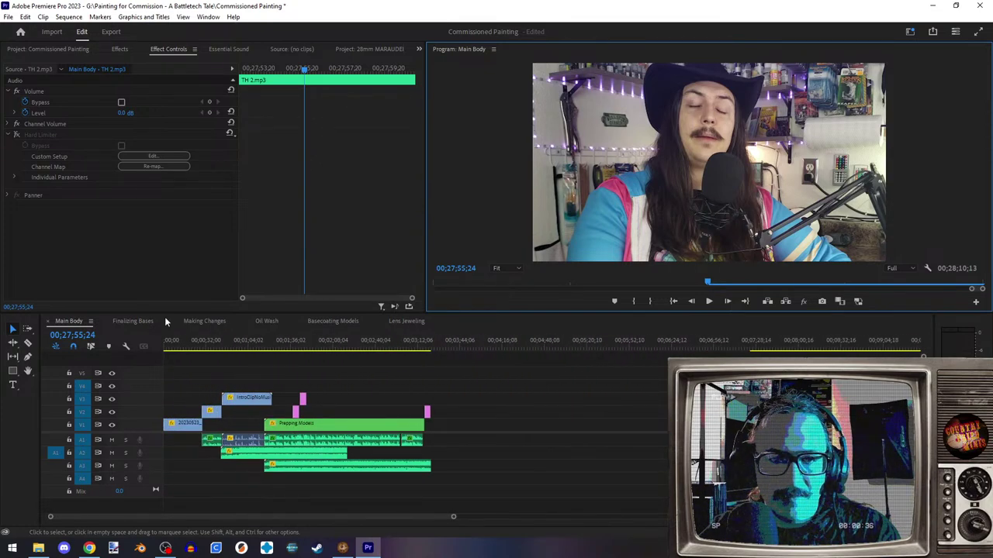
click(206, 341)
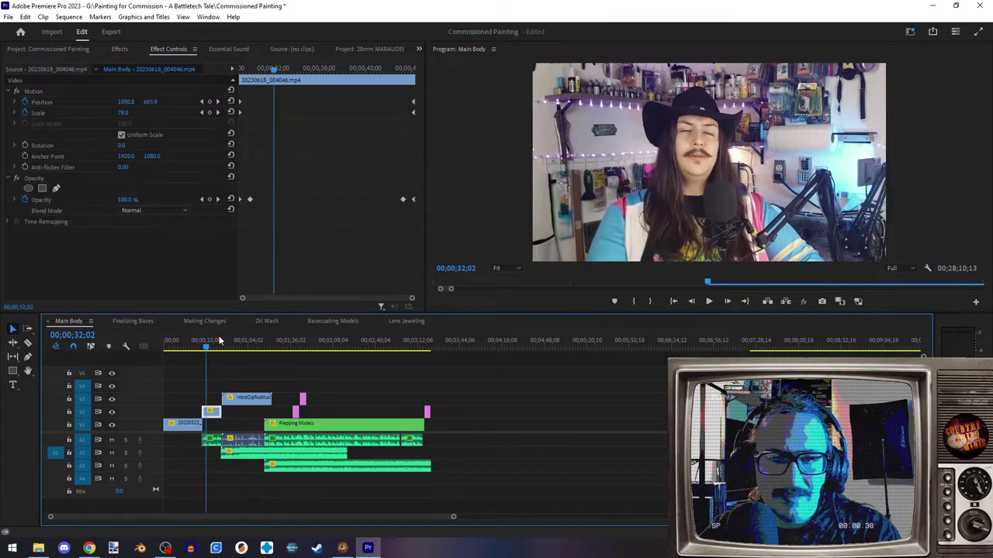
click(211, 439)
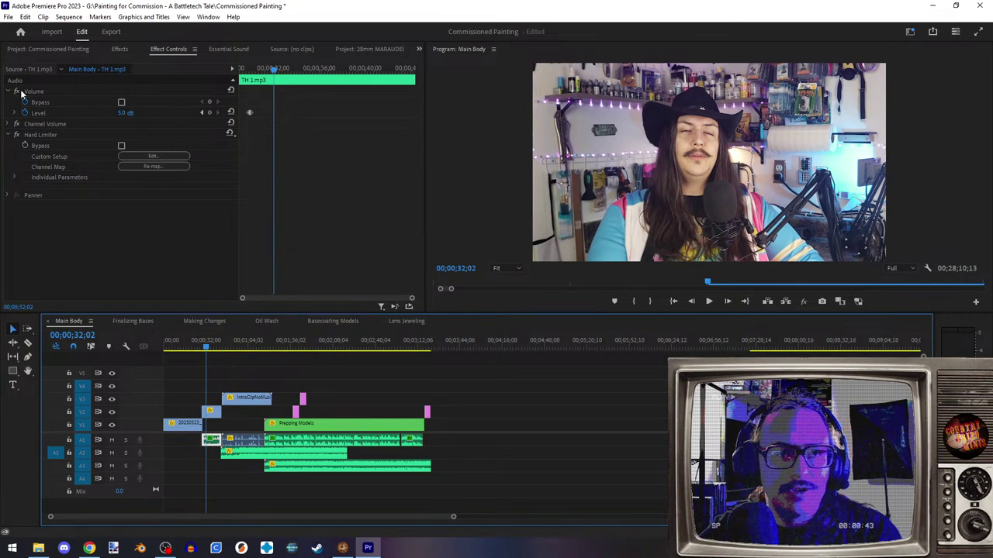
click(201, 114)
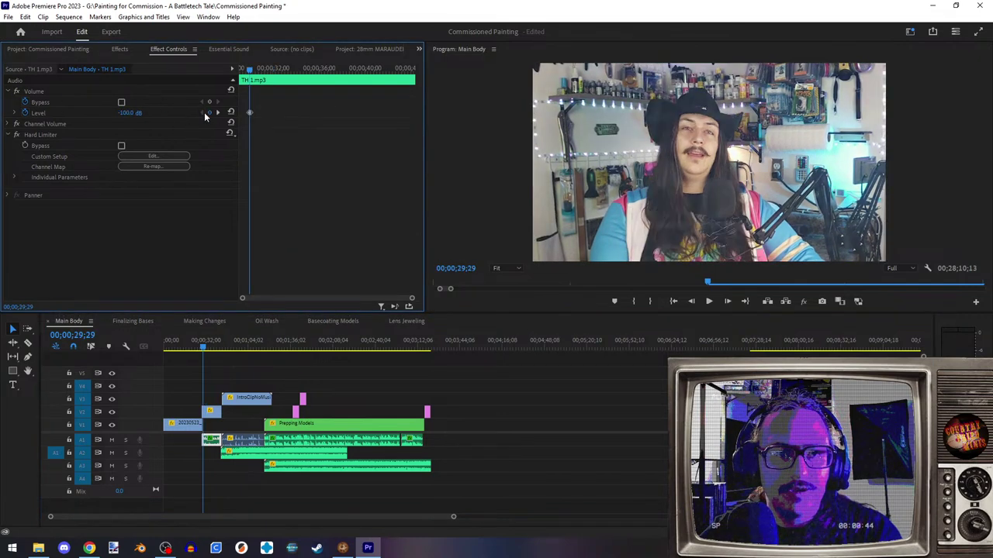
click(219, 114)
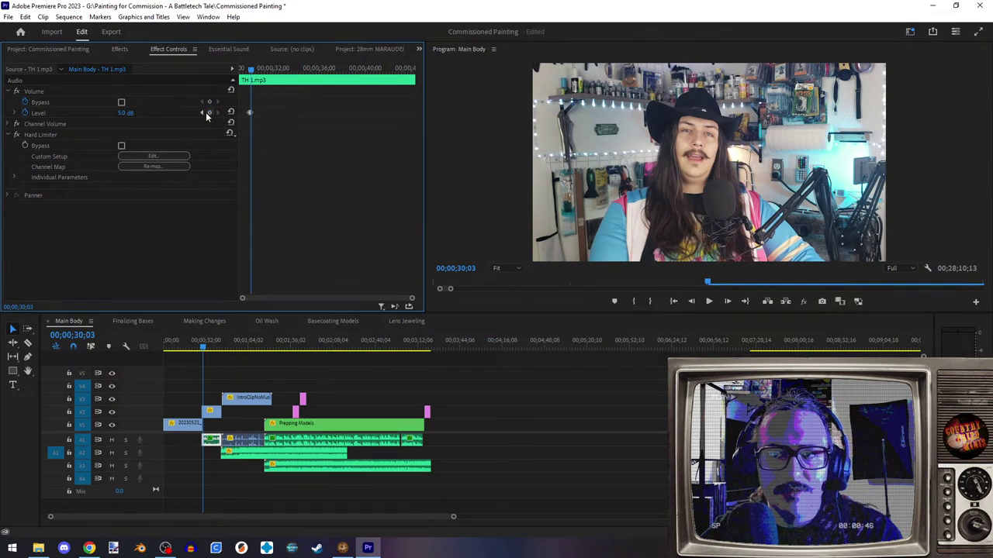
click(709, 303)
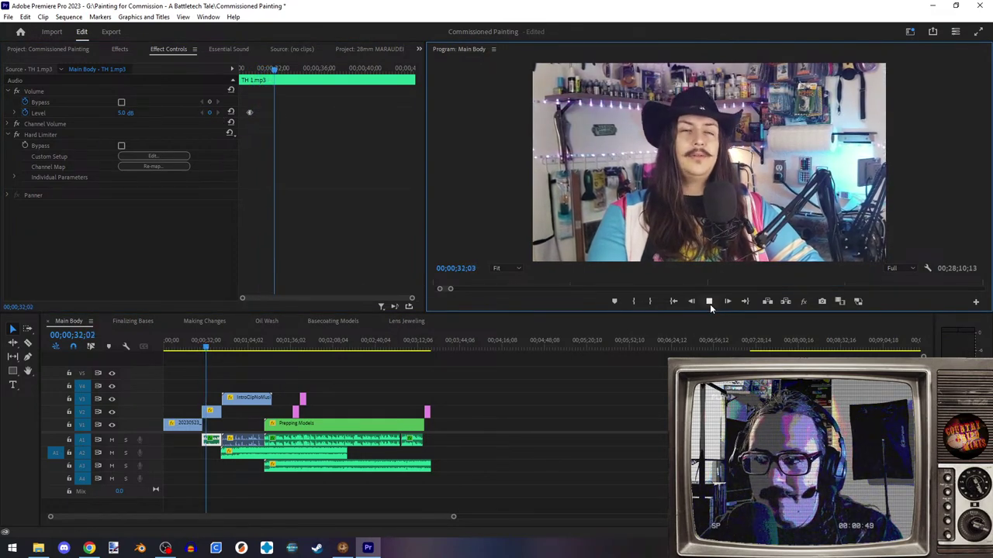
key(space)
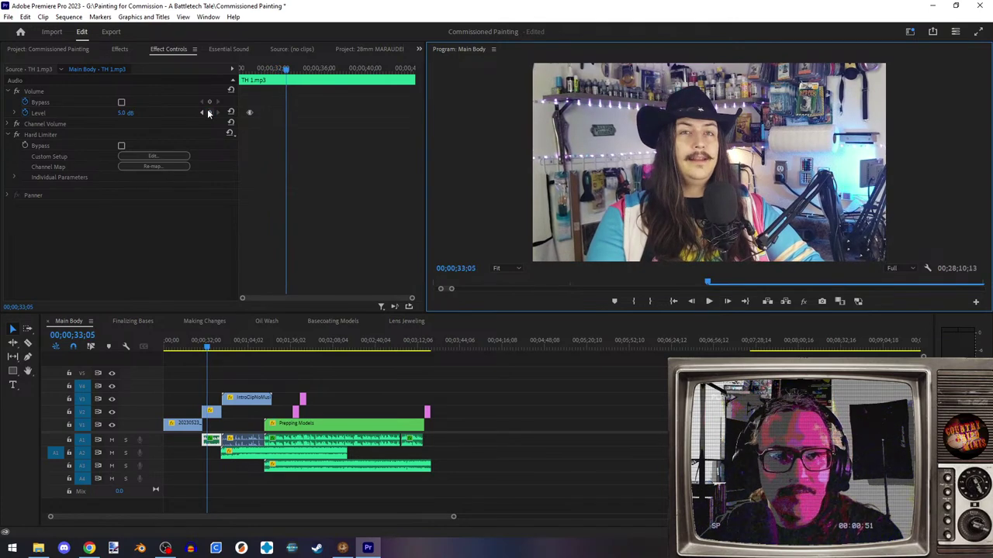
- Remove both 20230618_004627.mp4 clips and their TH 2.mp3 audio from the end of the Main Body sequence after checking their effects
scroll(505, 437, right, 10)
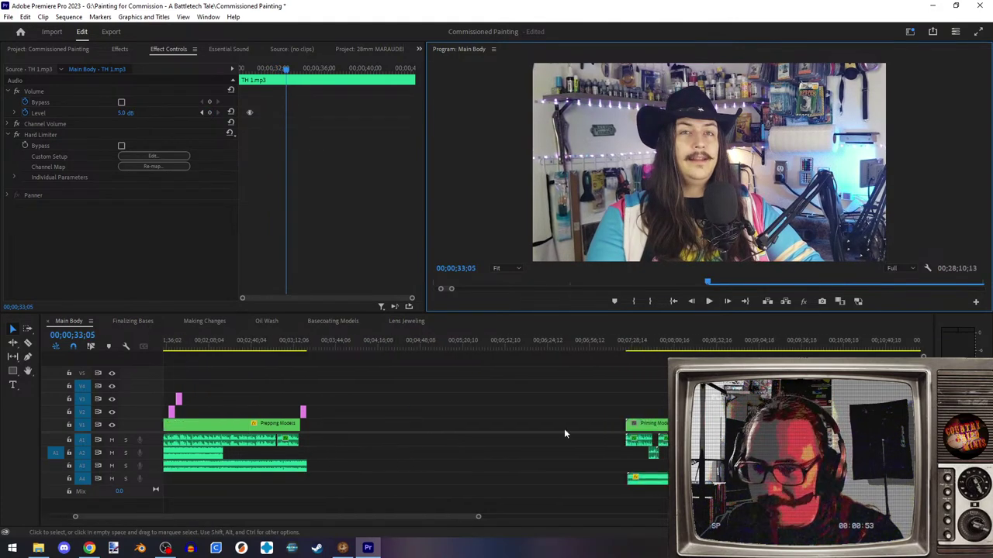
key(backslash)
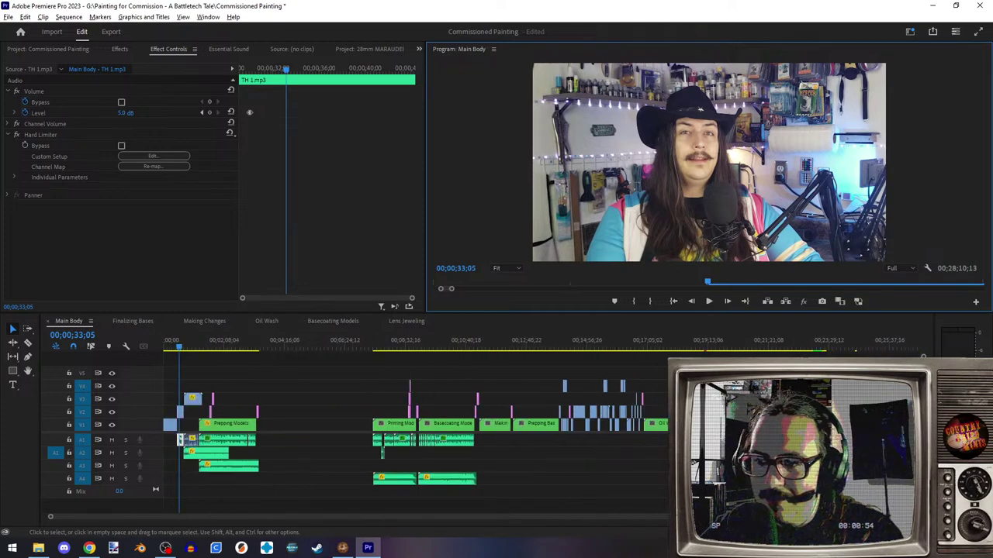
scroll(652, 459, up, 10)
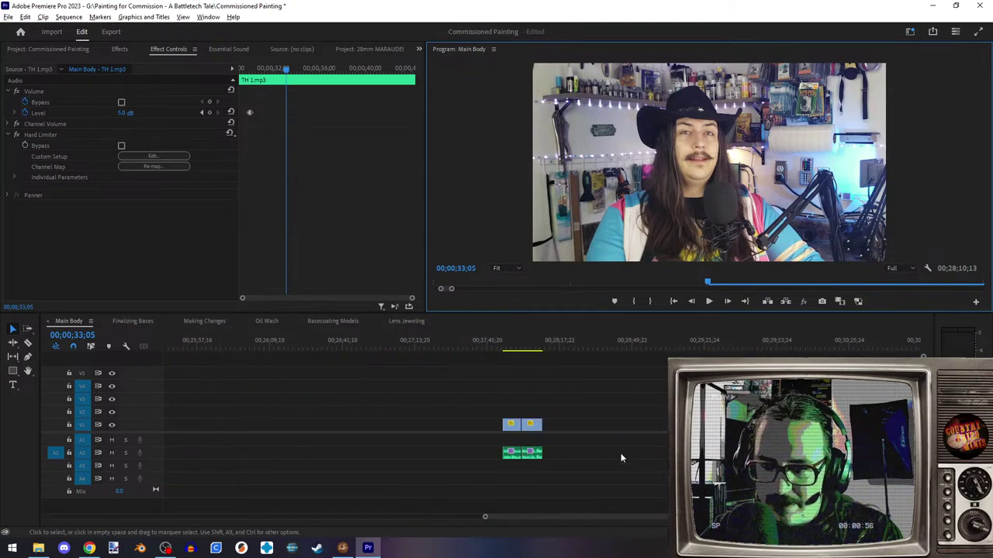
click(329, 341)
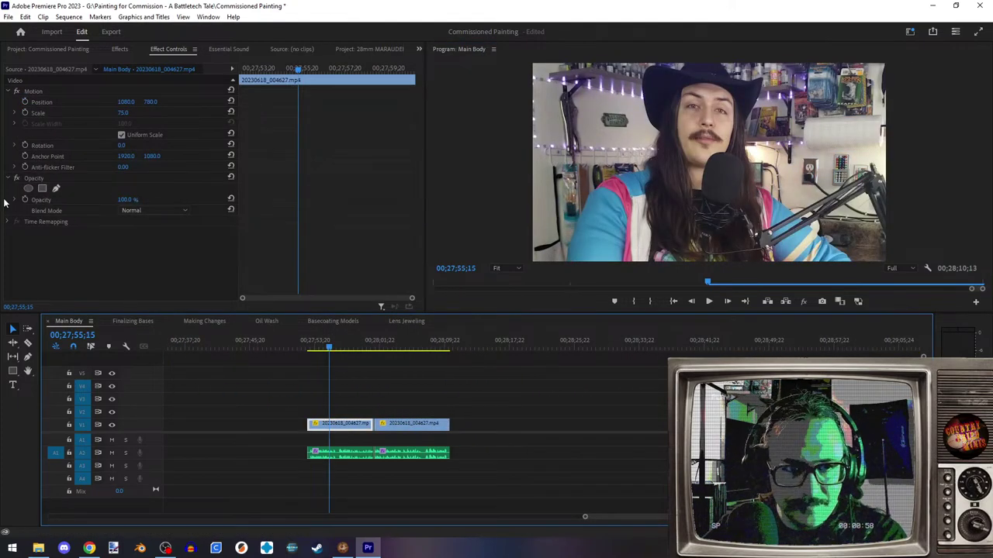
click(346, 456)
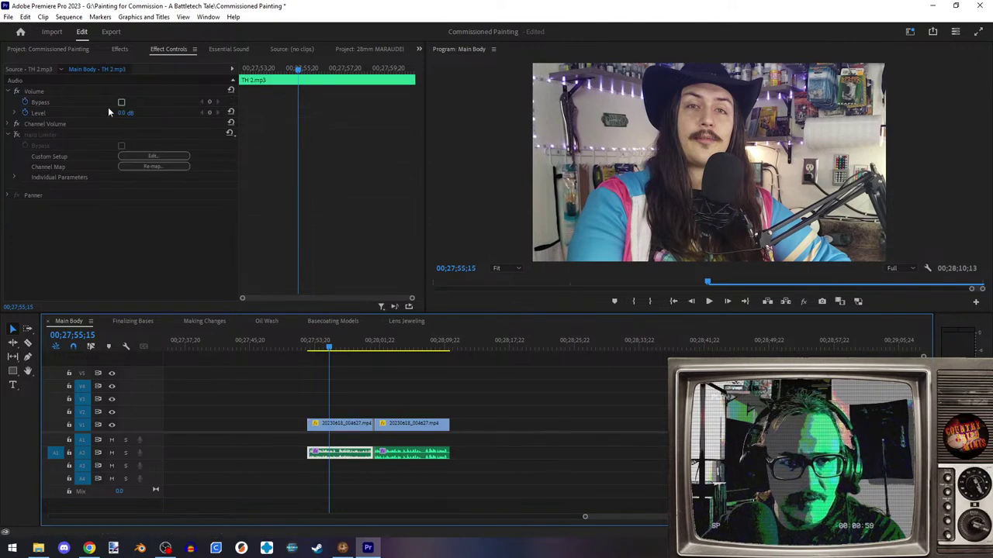
click(411, 454)
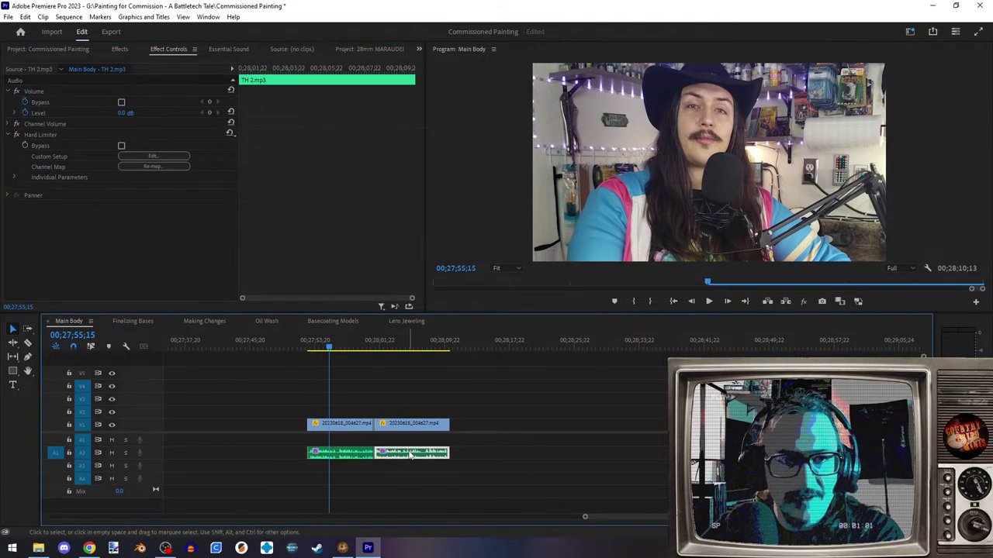
drag(300, 384, 463, 493)
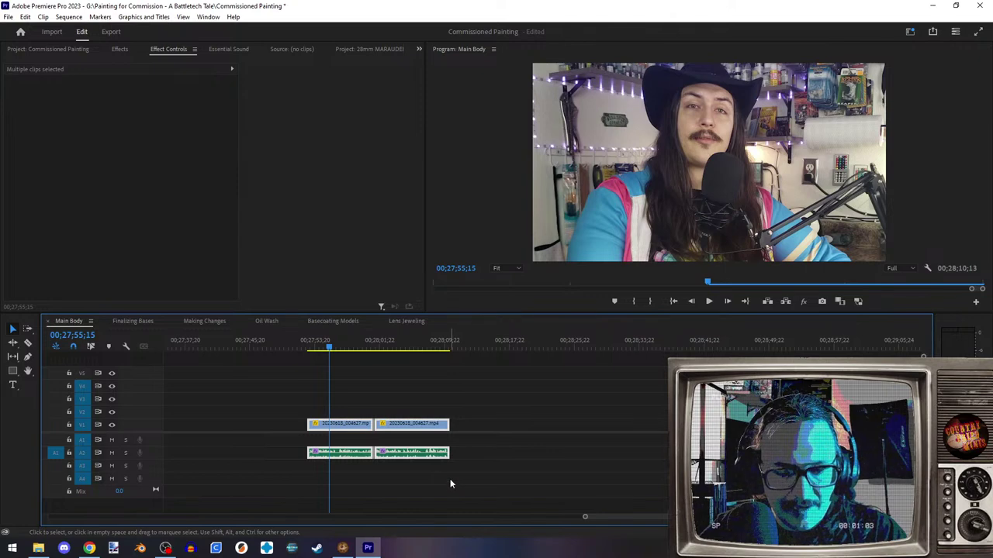
key(Delete)
- Delete the Talking head placeholder.png clip after Prepping Models and move the playhead to the end of Prepping Models at 00;03;17;23
scroll(359, 429, down, 3)
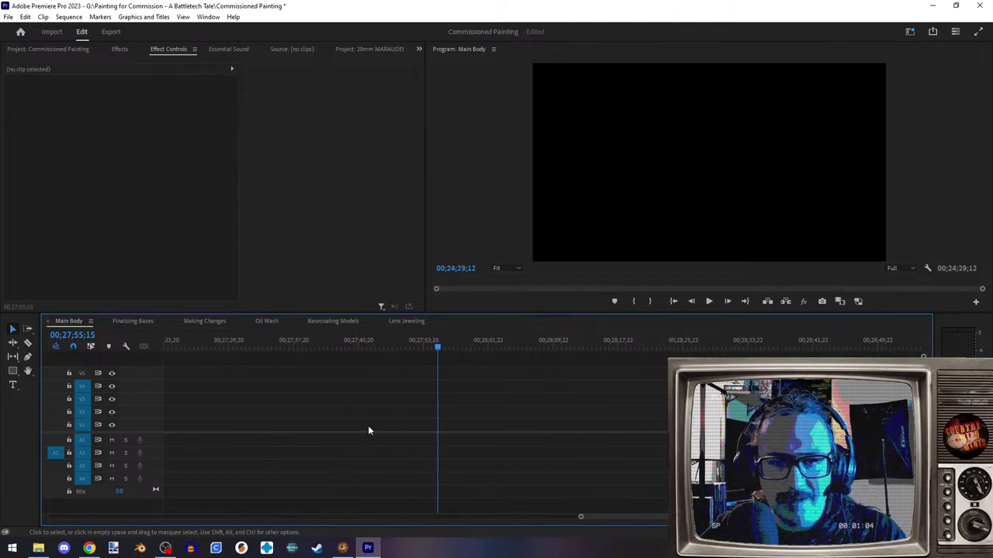
scroll(358, 420, up, 10)
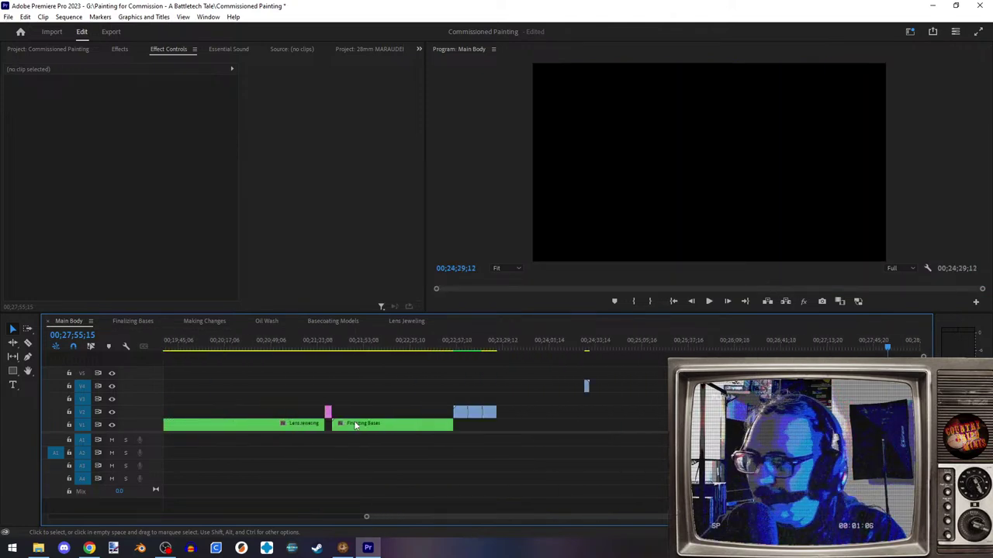
scroll(355, 425, up, 10)
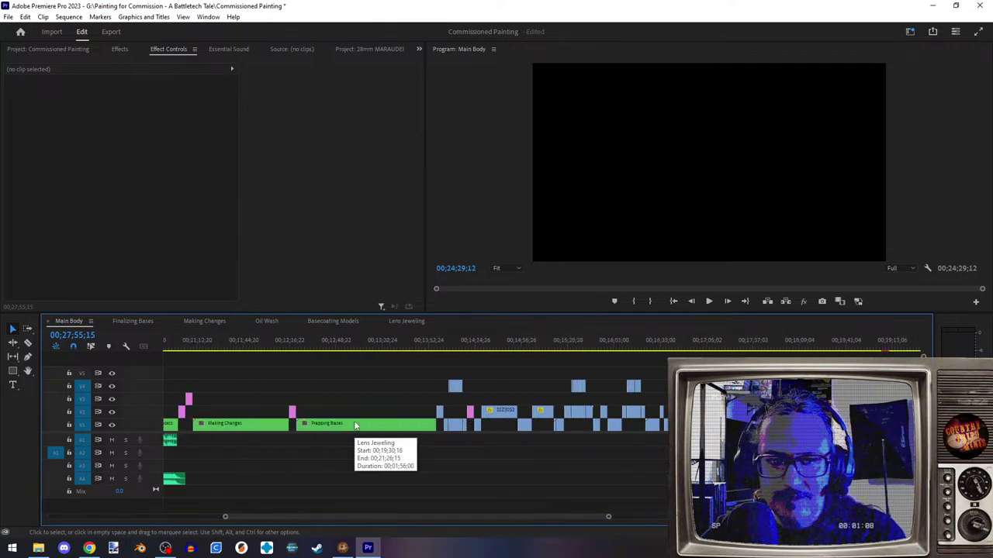
scroll(355, 425, up, 10)
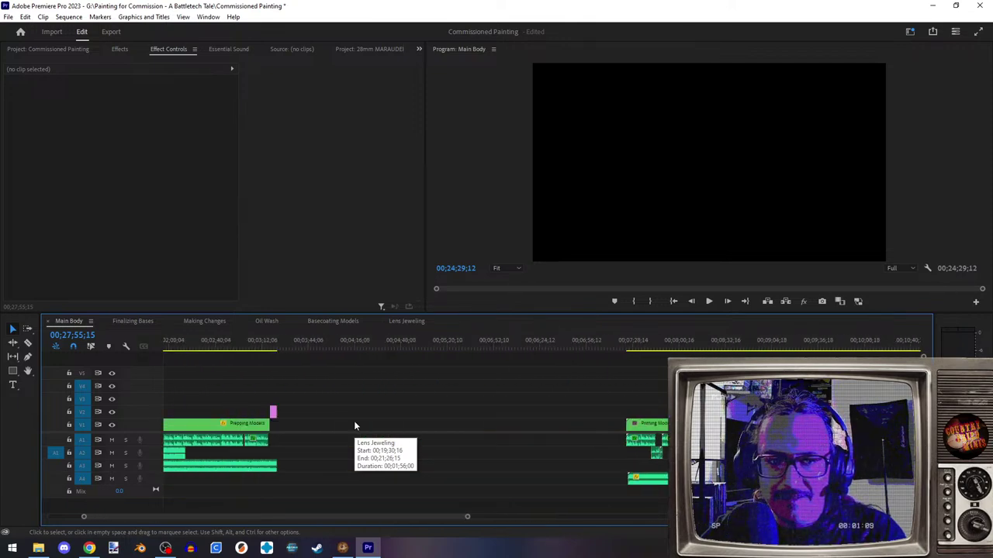
scroll(355, 425, up, 10)
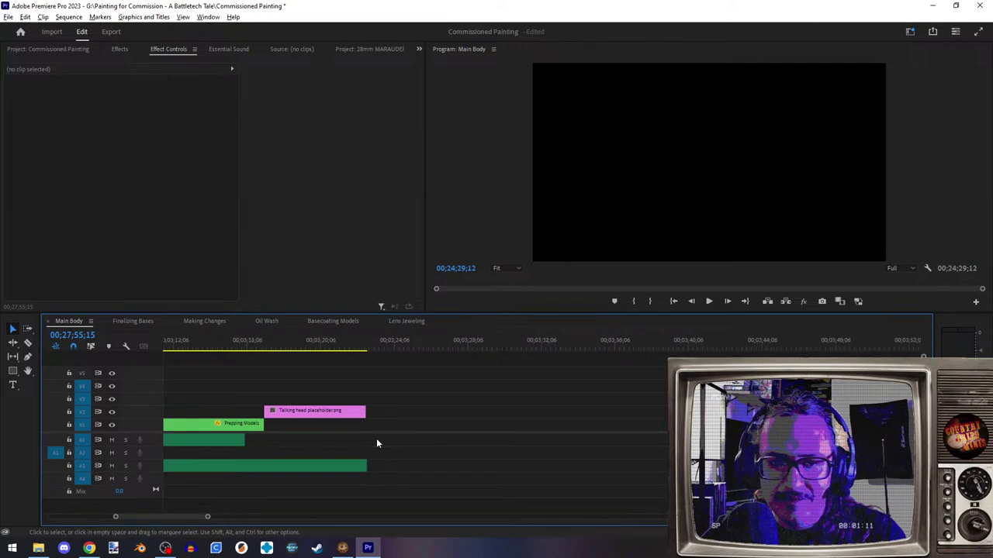
scroll(374, 443, up, 3)
mouse_move(391, 347)
mouse_down()
mouse_move(453, 347)
mouse_move(410, 349)
mouse_up()
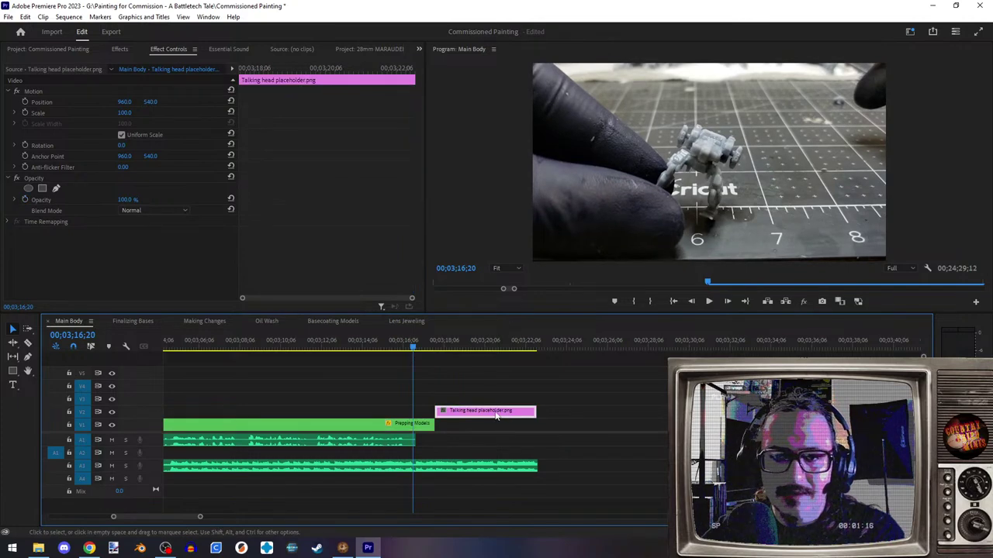
key(Delete)
click(422, 349)
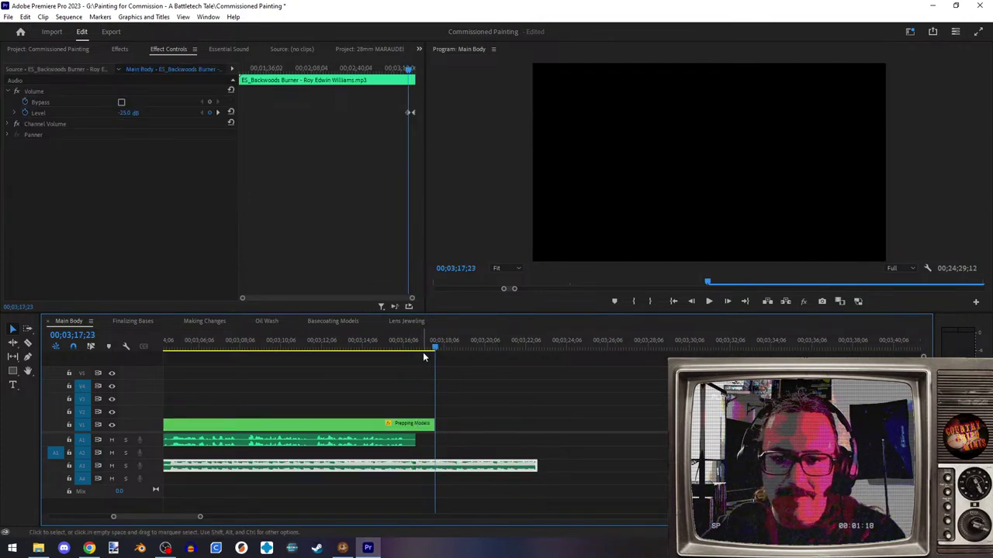
- Paste the two 20230618_004627.mp4 clips with their TH 2.mp3 audio at 00;03;17;23 and place the video on V2
key(ctrl+v)
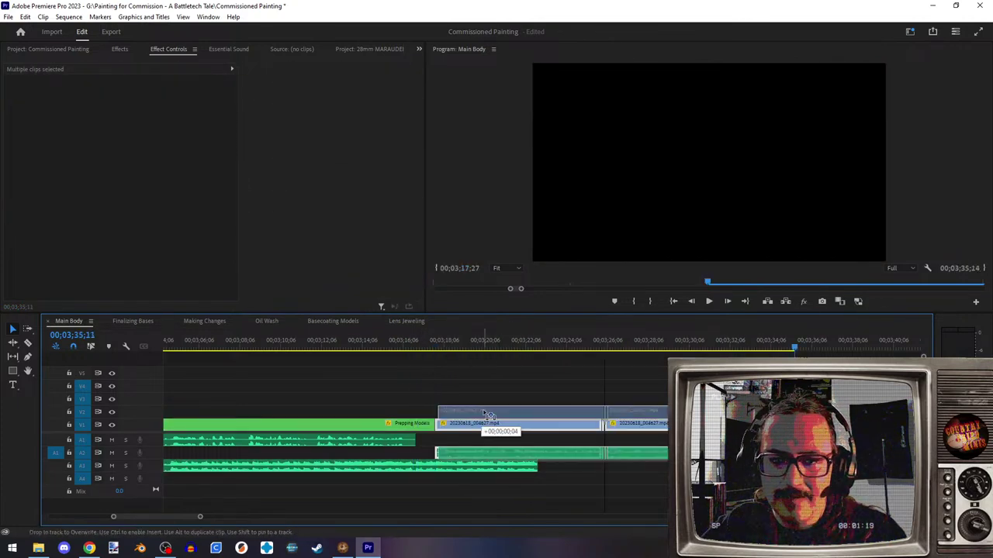
drag(484, 411, 534, 423)
key(ctrl+z)
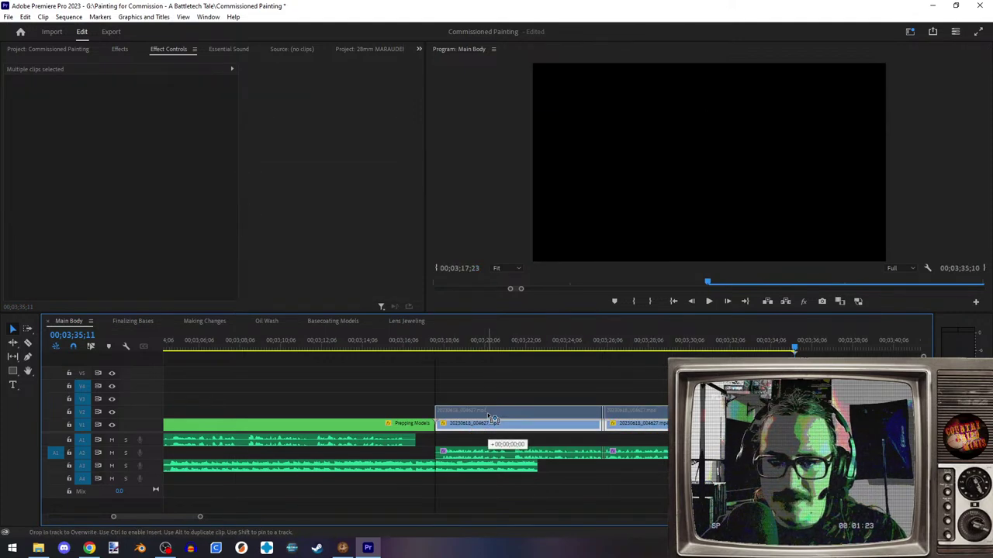
- Play the transition from Prepping Models into the pasted talking-head clips, starting at 00;03;14;13
click(368, 344)
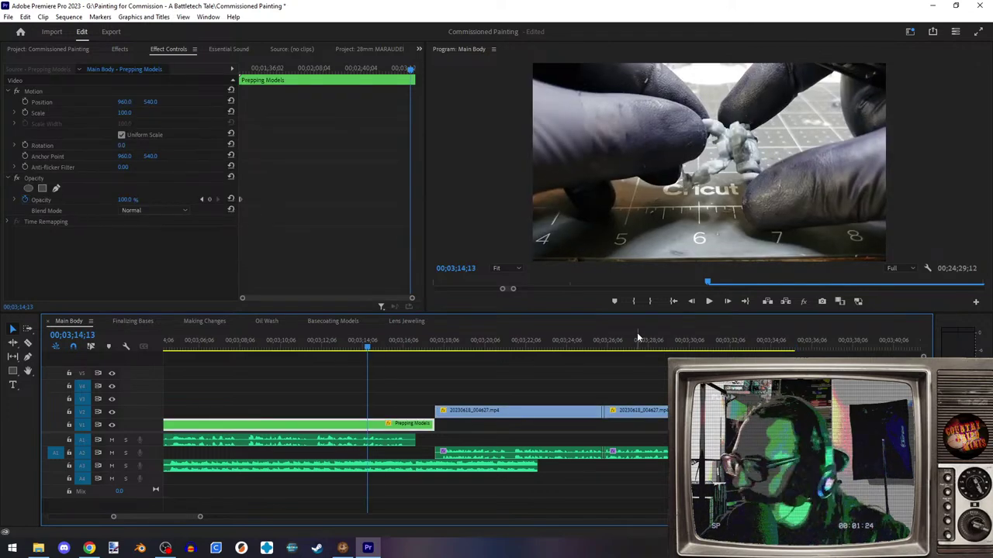
click(711, 301)
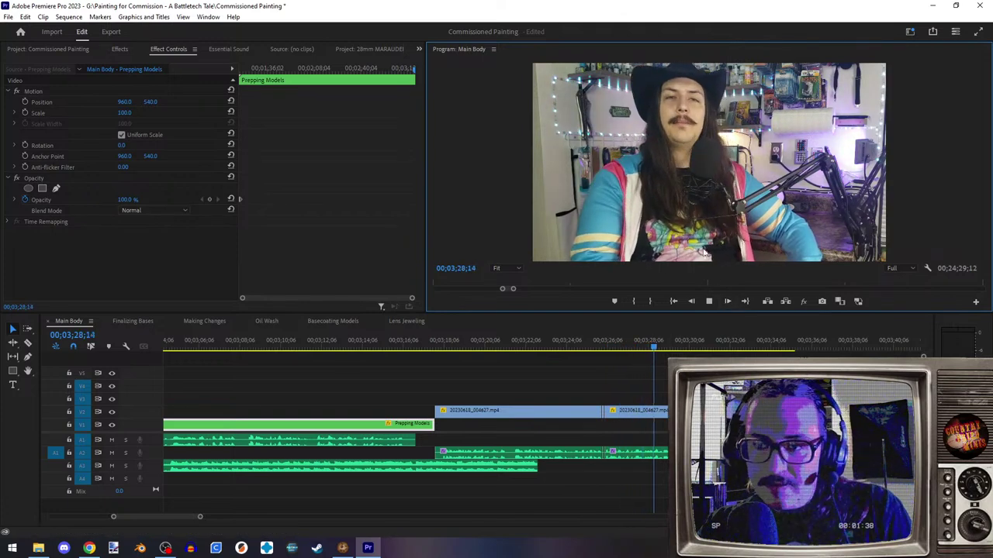
key(space)
- Inspect the ES_Backwoods Burner music clip under Prepping Models and its volume settings, with the playhead around 00;02;47;06
scroll(439, 404, up, 5)
scroll(405, 469, down, 3)
scroll(380, 468, up, 5)
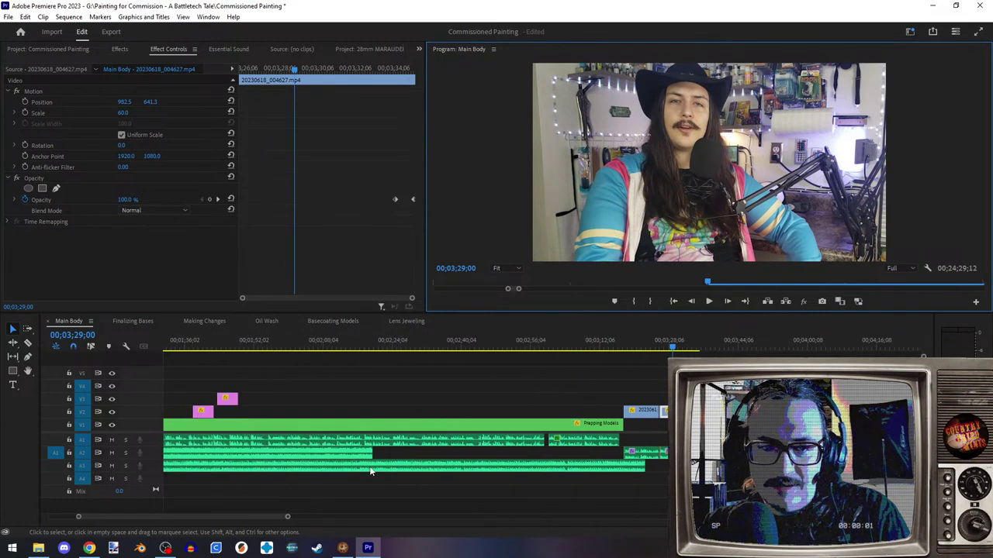
scroll(371, 466, down, 3)
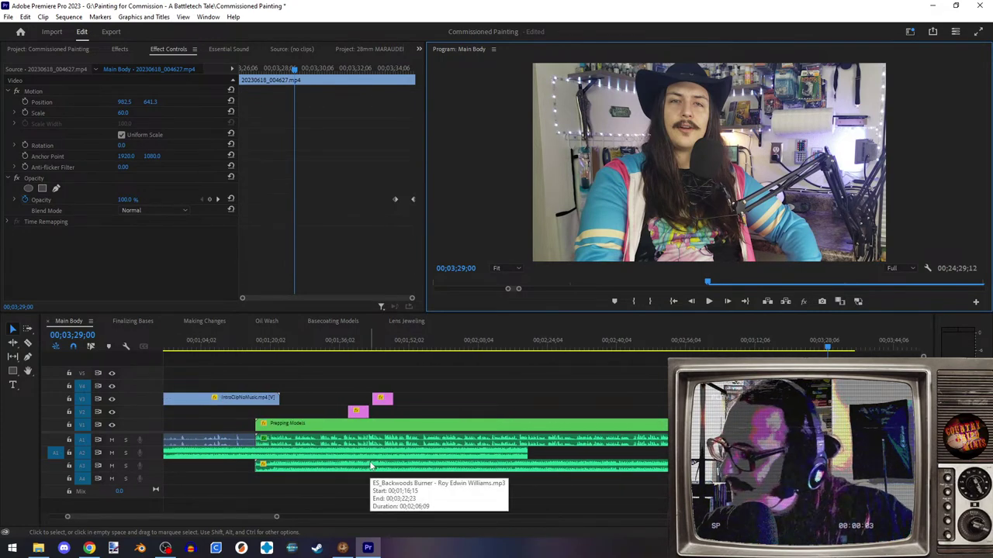
click(646, 376)
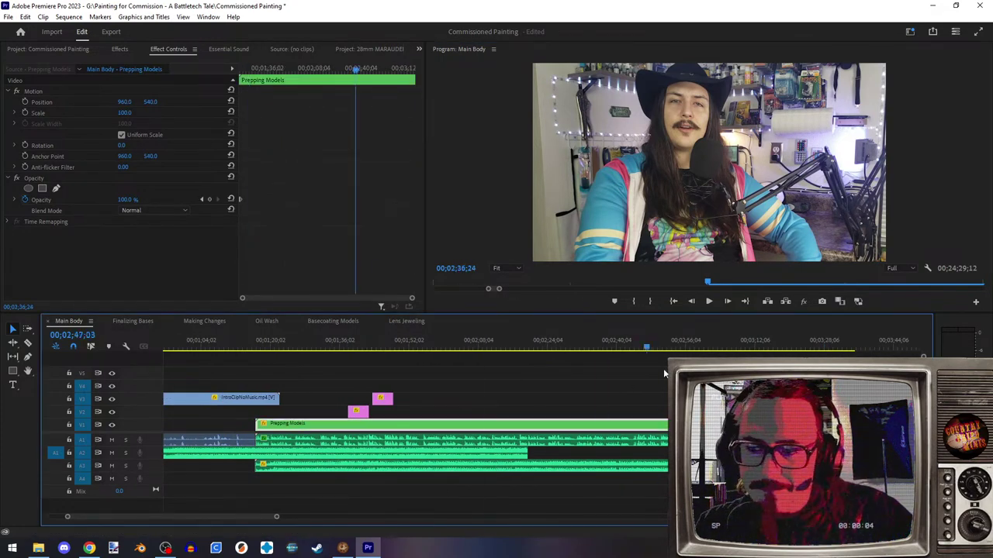
key(j)
key(j)
key(j)
key(k)
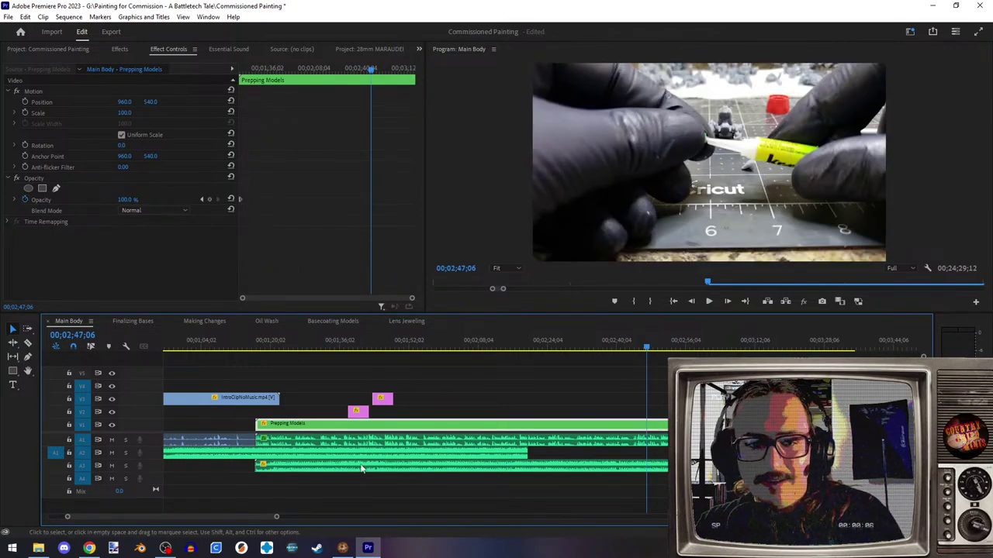
click(348, 466)
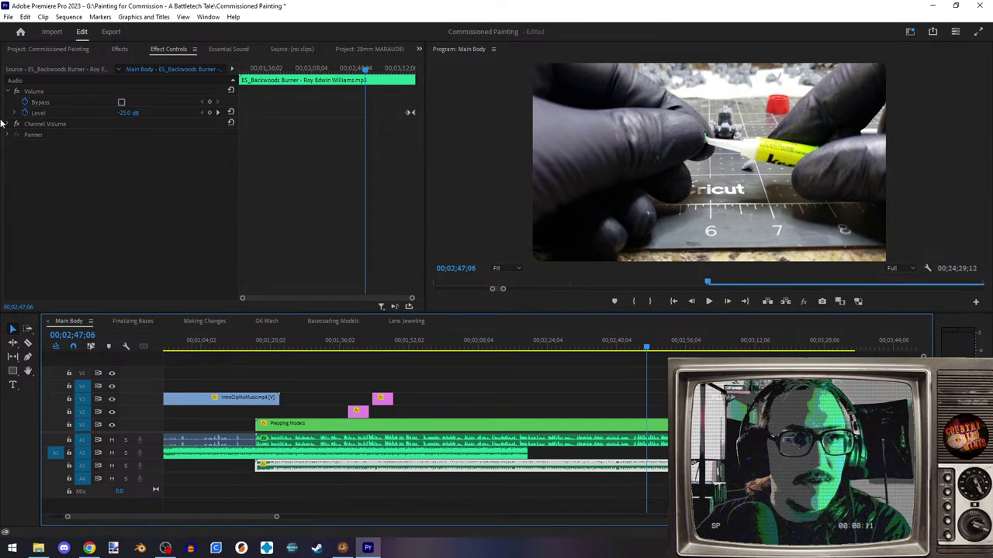
- Add the full ES_Backwoods Burner track from the project to A4, aligned with the start of Prepping Models
click(61, 51)
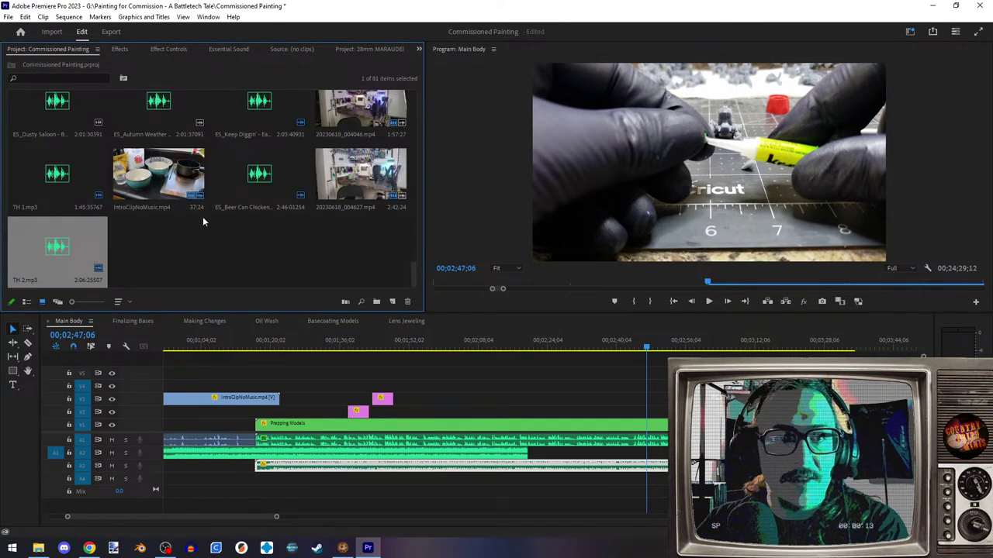
scroll(190, 254, up, 1)
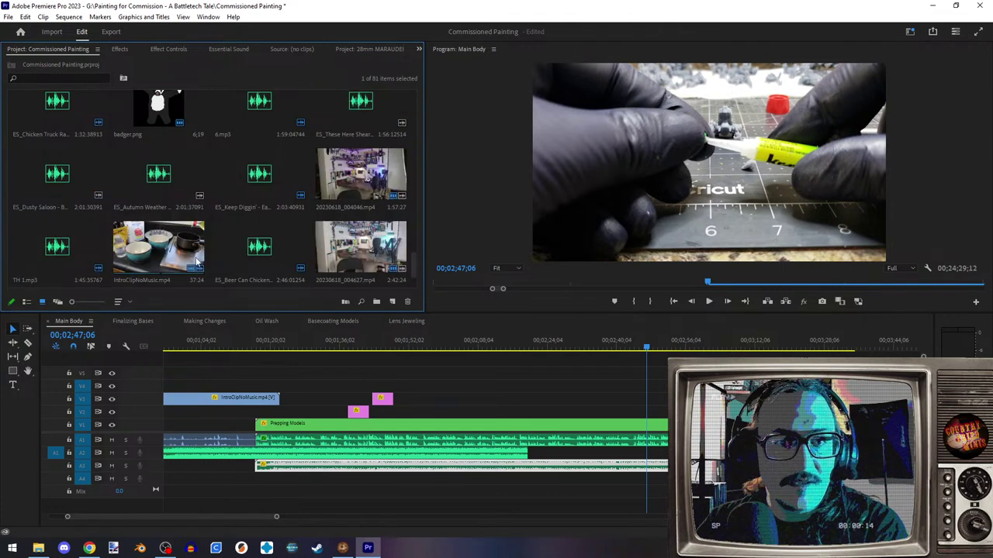
scroll(196, 263, up, 1)
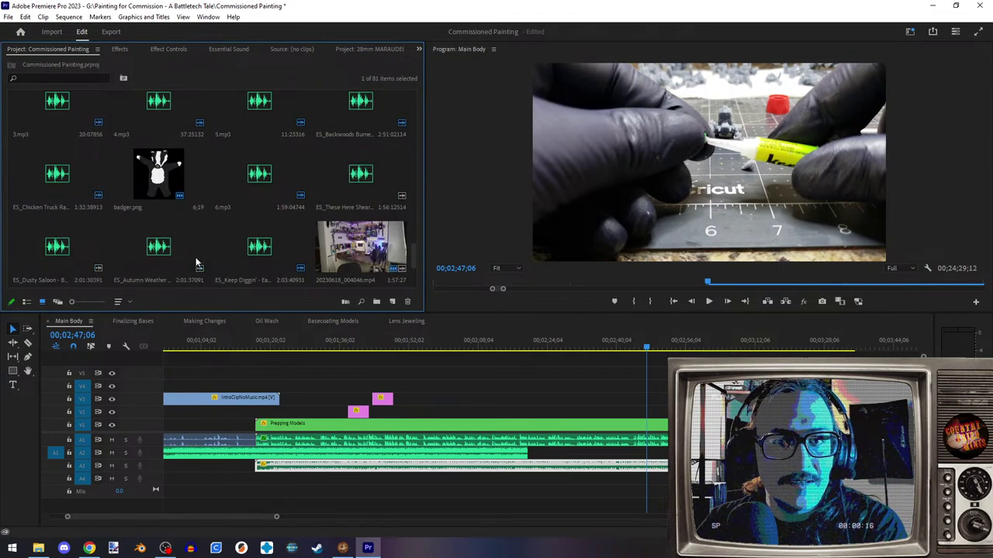
drag(365, 117, 70, 136)
scroll(552, 399, down, 5)
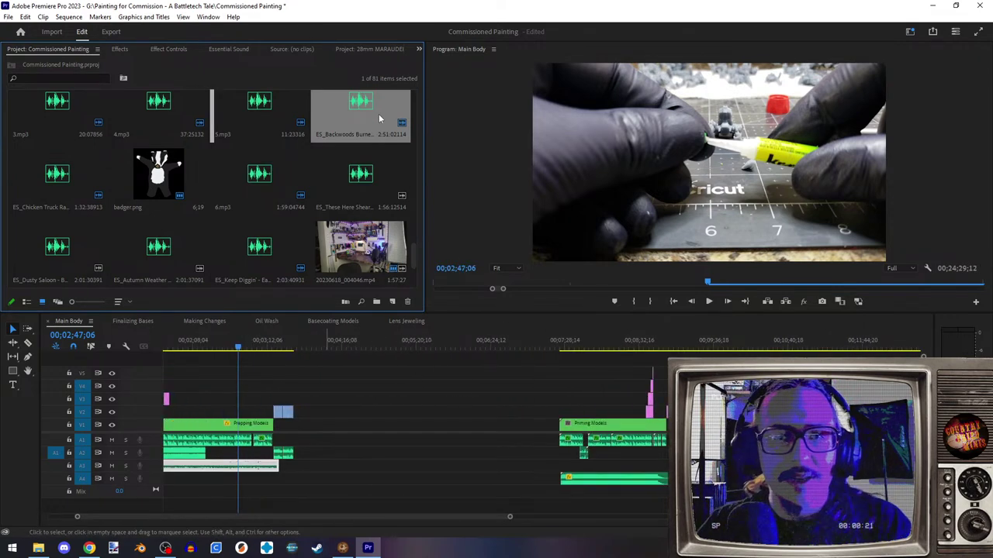
drag(365, 100, 205, 489)
scroll(332, 490, up, 3)
drag(329, 478, 278, 485)
key(super)
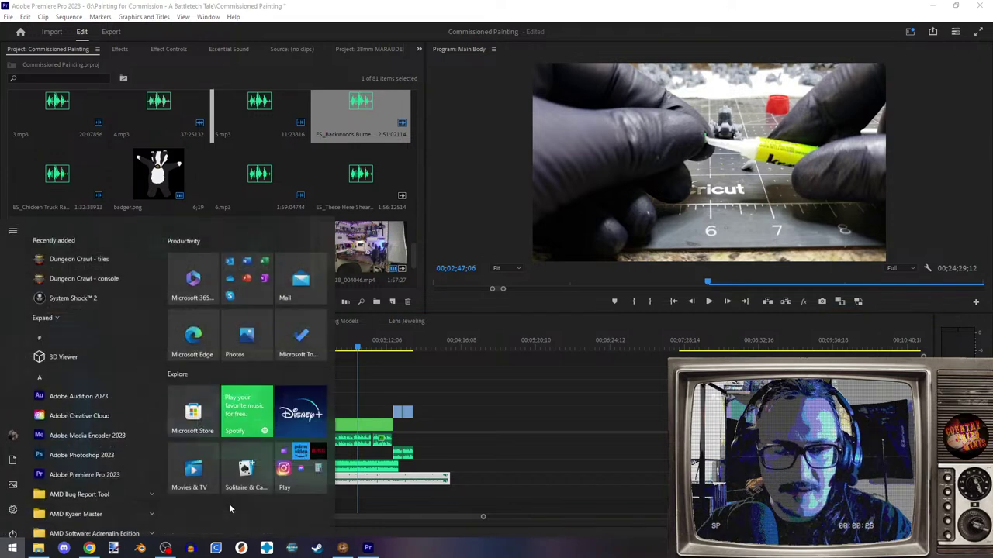
click(276, 487)
- Copy the Volume effect and its keyframes from the A3 ES_Backwoods Burner clip to the new music clip on A4
key(=)
key(=)
key(=)
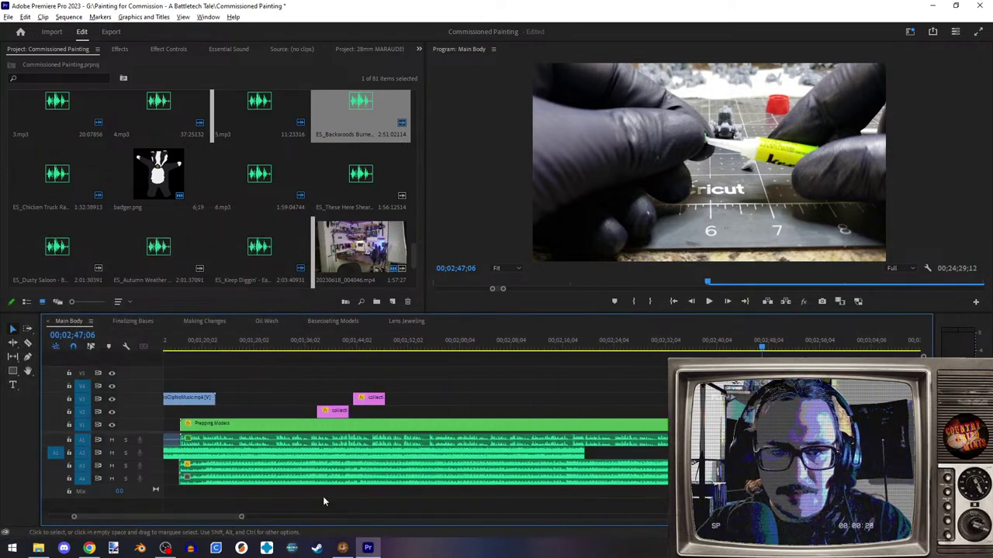
click(168, 49)
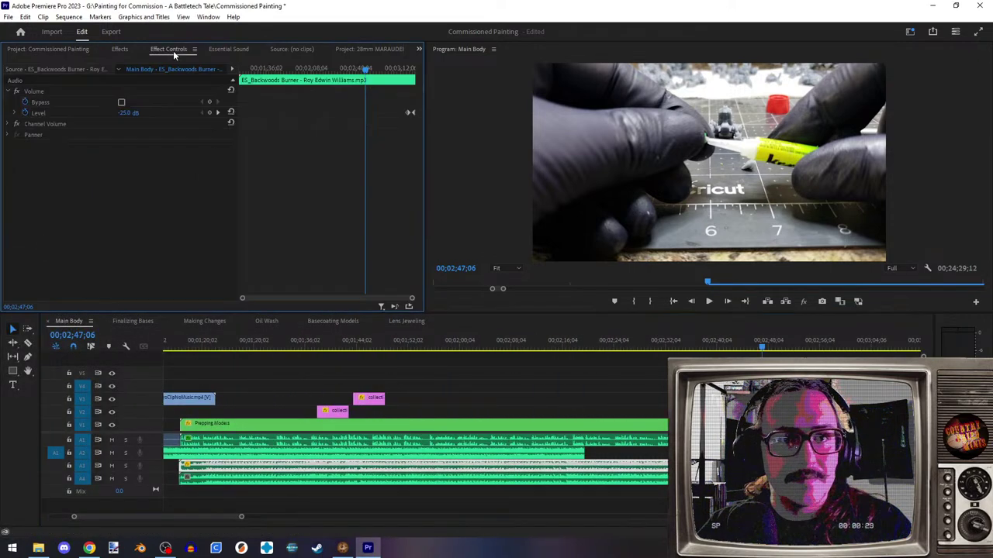
click(39, 88)
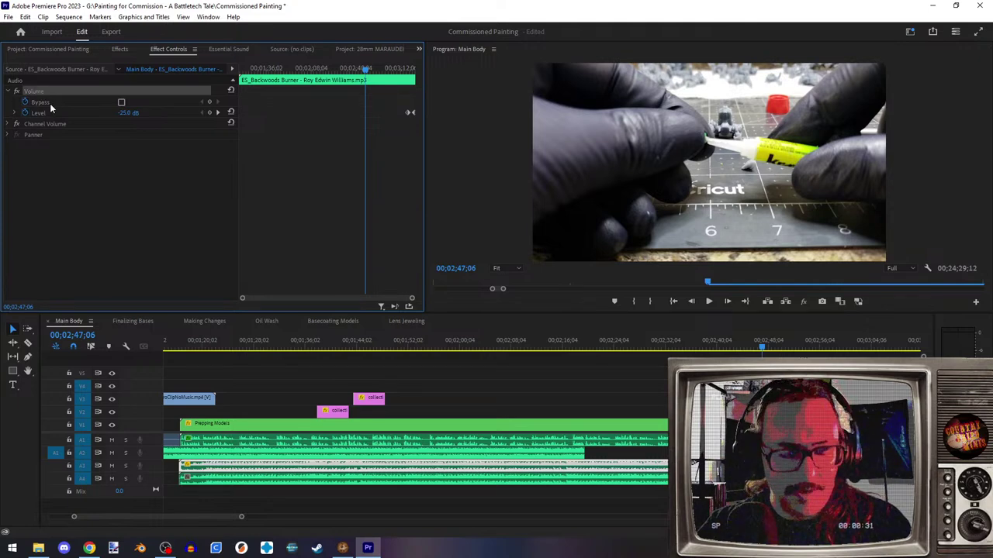
click(92, 178)
scroll(526, 475, down, 5)
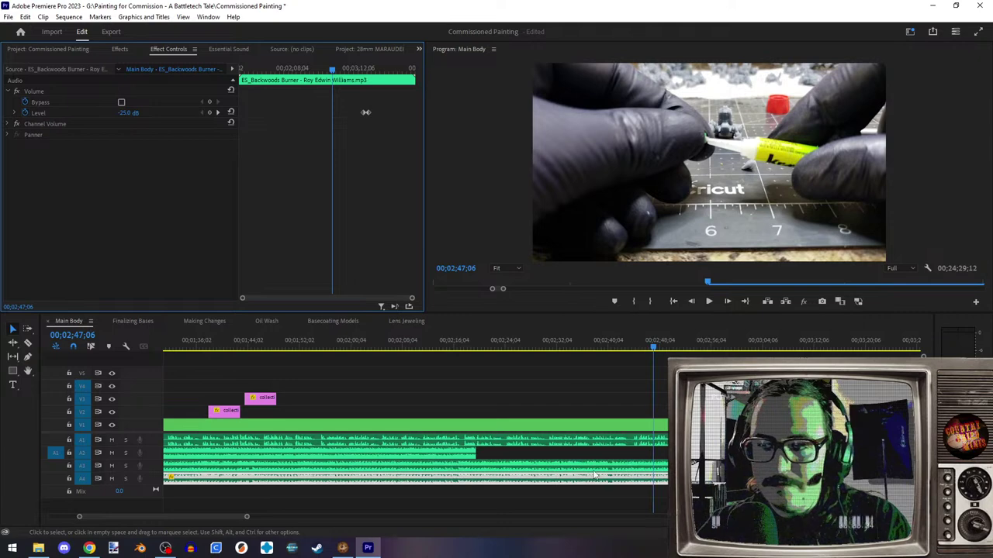
- Move the last volume Level keyframe of the A4 music clip to 00;03;35;11, where the talking-head clips end
click(218, 113)
click(200, 112)
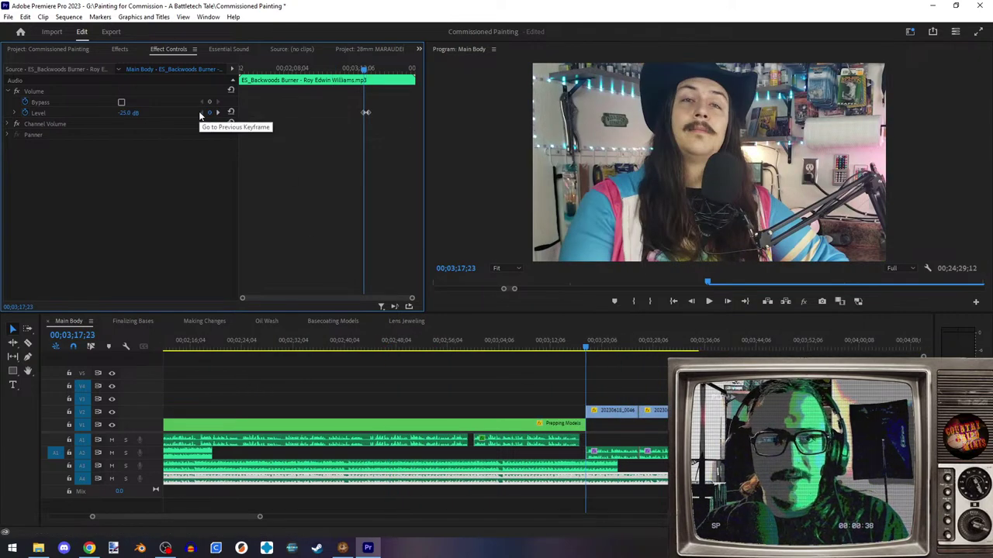
scroll(622, 465, up, 2)
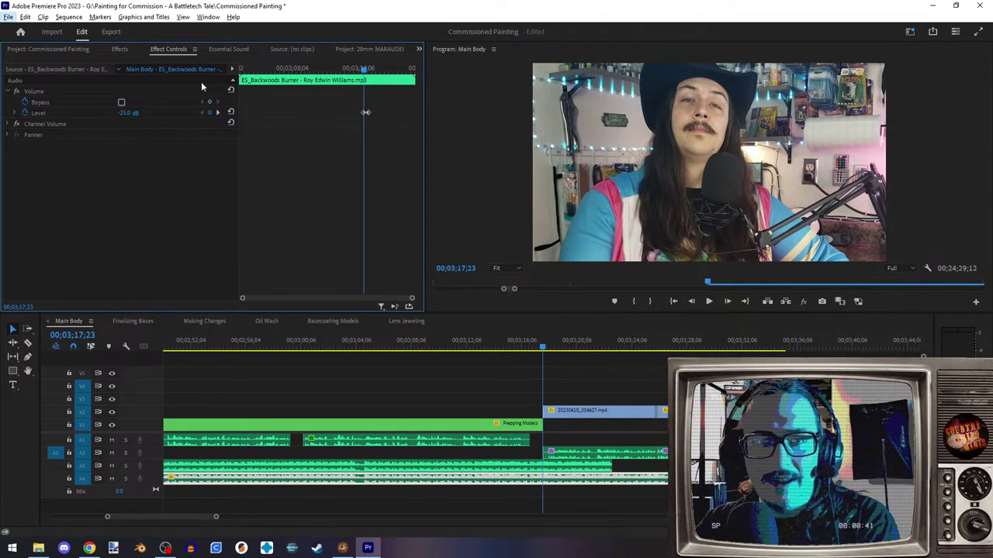
click(785, 347)
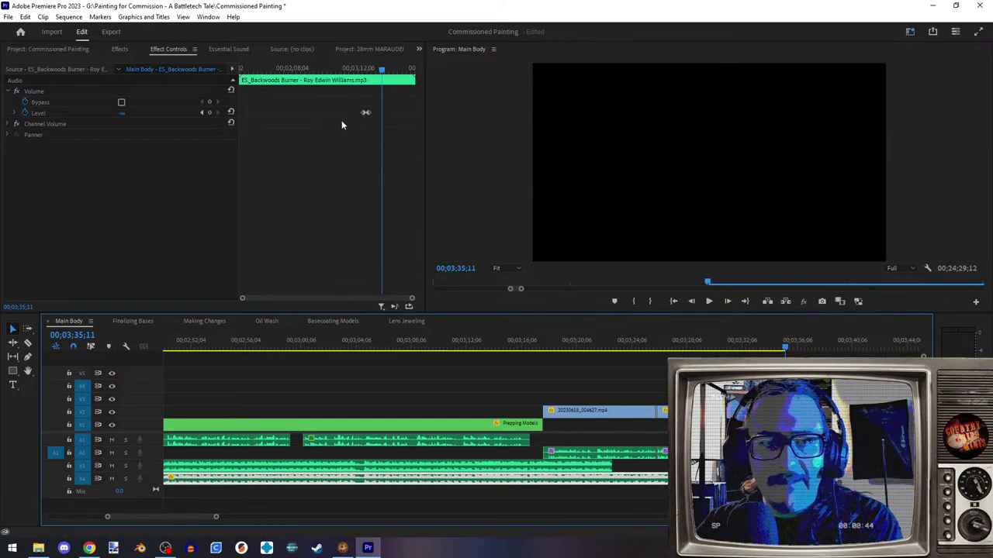
drag(366, 113, 380, 113)
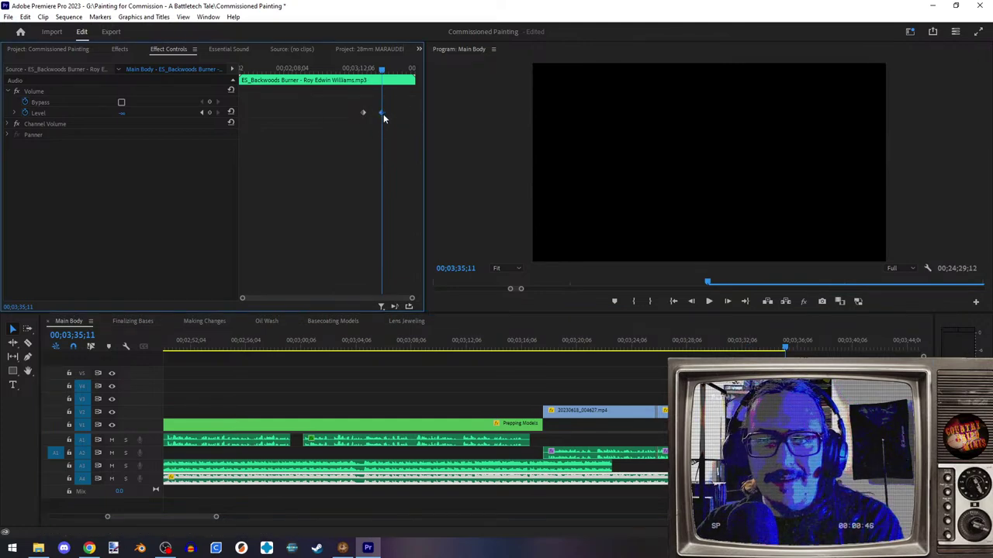
- Replace the shorter ES_Backwoods Burner clip on A3 with the longer music clip from A4
key(Delete)
drag(495, 484, 503, 459)
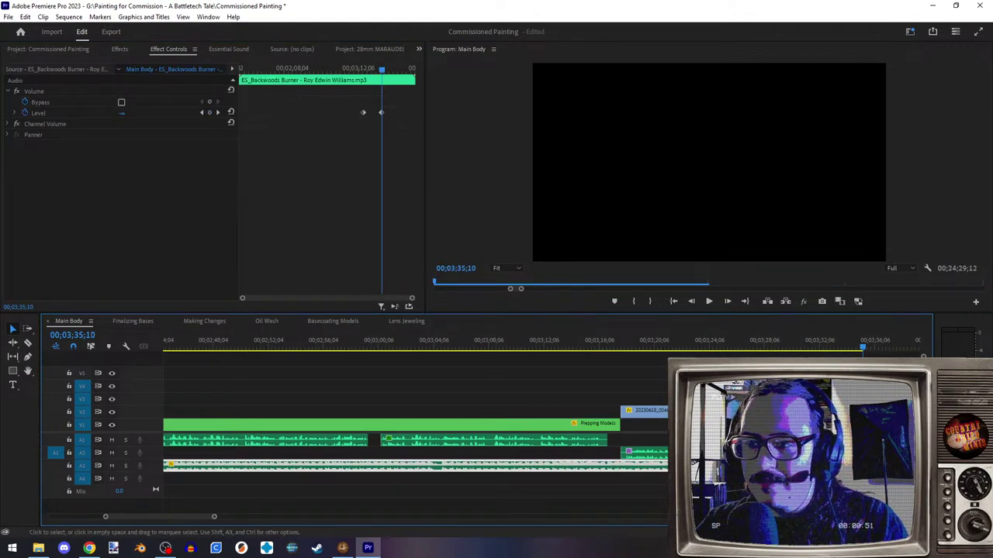
- Add a volume Level keyframe to the music clip at 00;03;35;10 and set it to -100 dB
key(=)
key(=)
key(=)
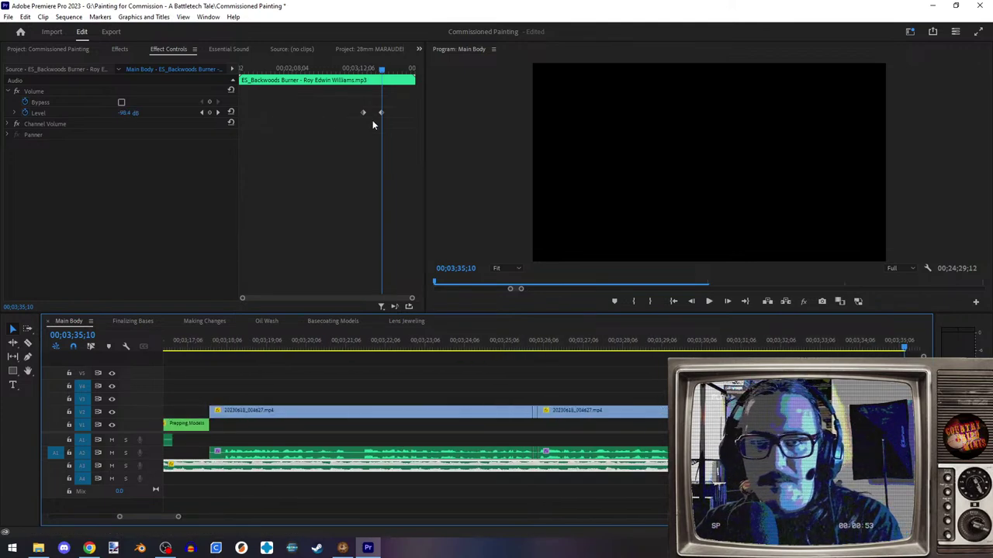
click(211, 114)
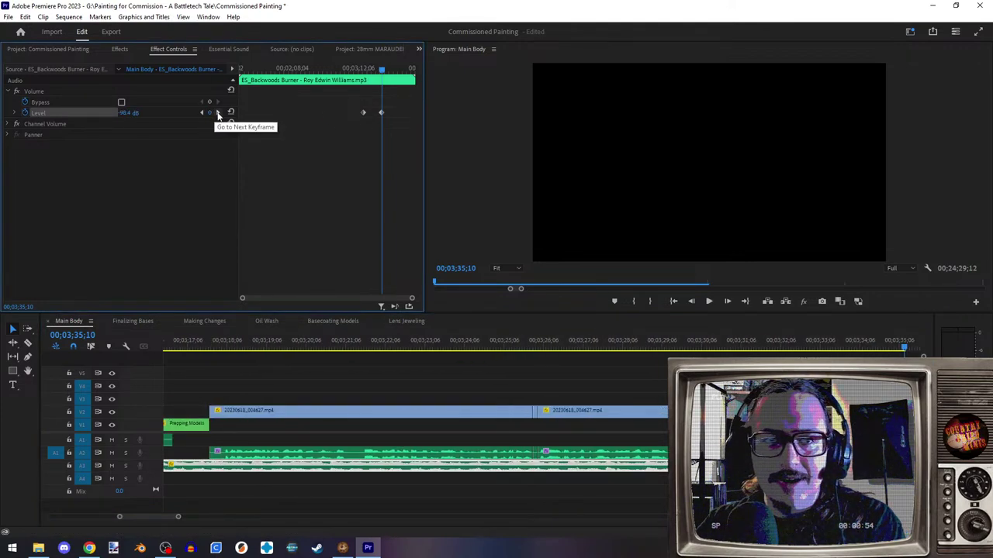
click(218, 114)
click(202, 112)
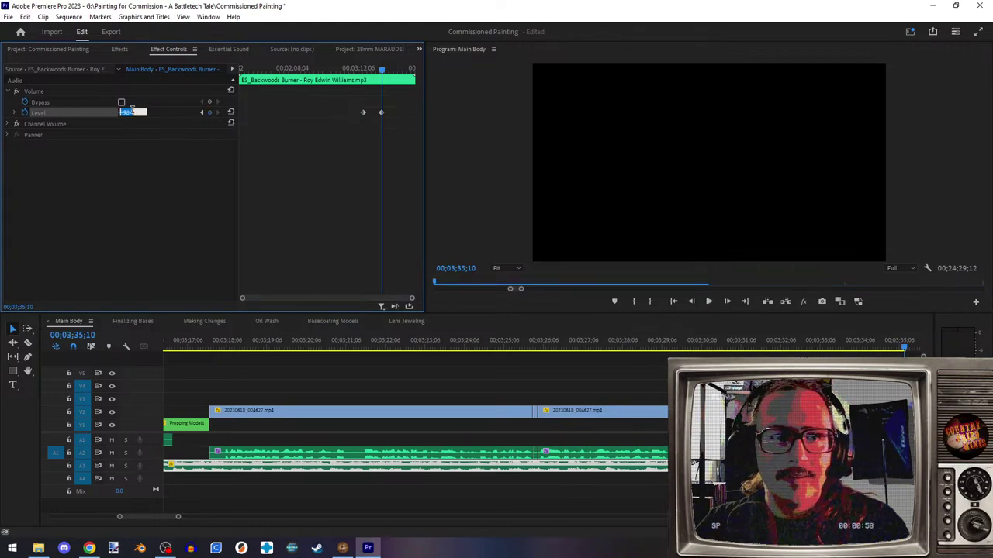
text(-100)
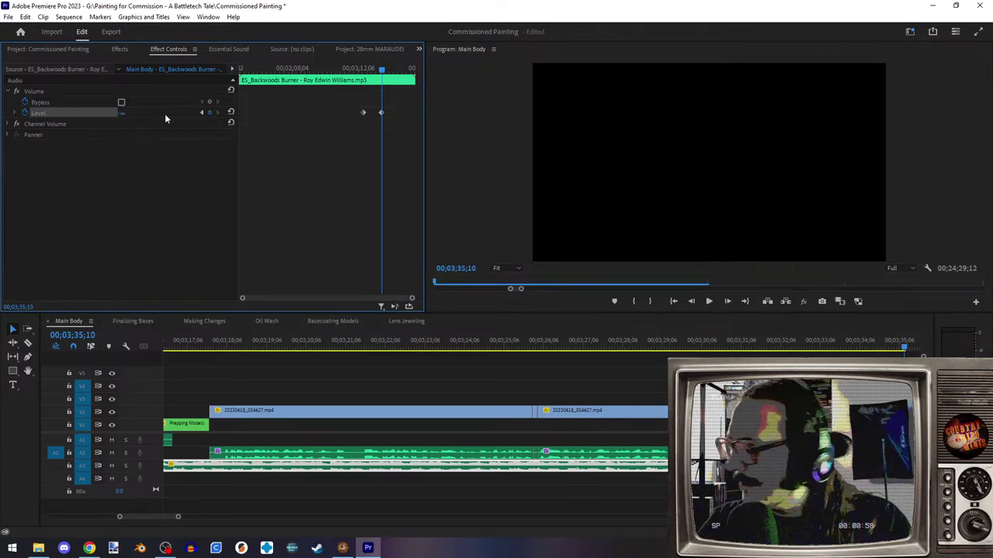
- Split the A3 music clip at 00;03;35;11 and delete the remainder after the cut
key(Right)
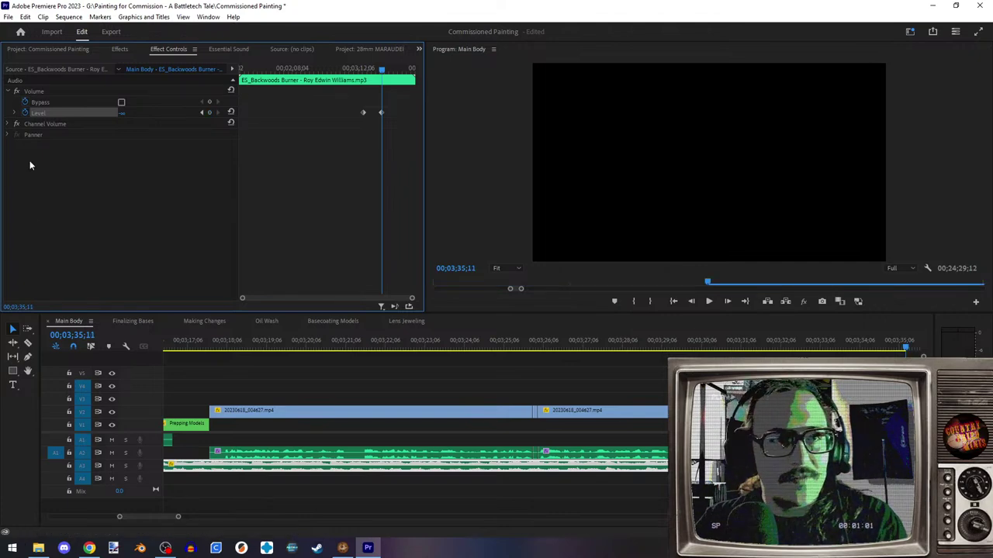
click(28, 343)
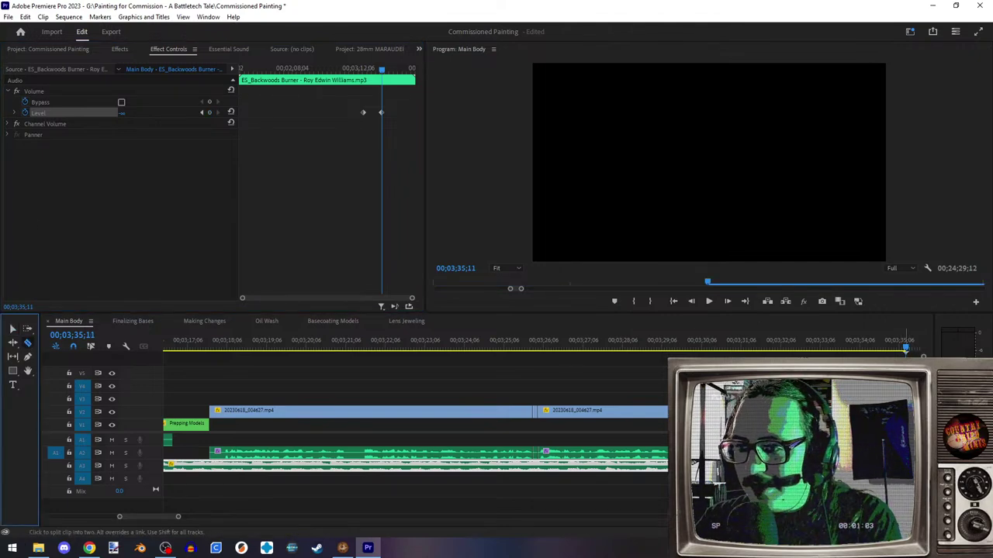
scroll(130, 386, right, 5)
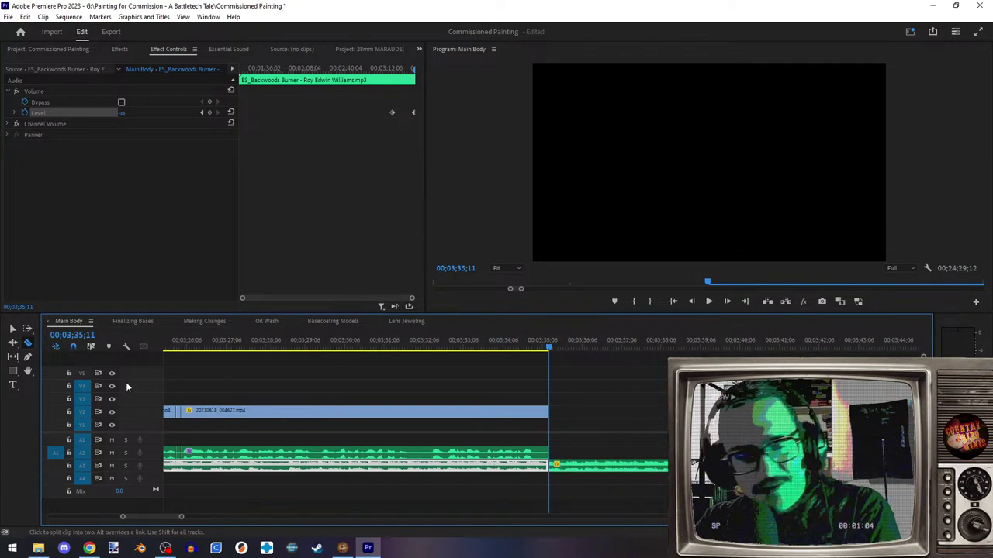
key(v)
click(604, 464)
key(Delete)
- Play from near the end of Prepping Models through the talking-head clips to check the music fade-out
scroll(518, 463, down, 8)
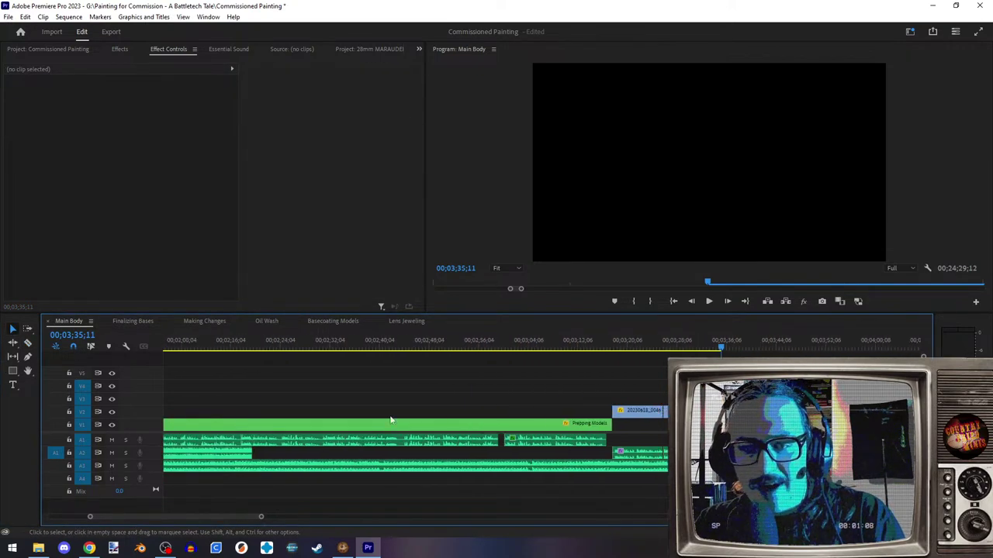
click(553, 349)
click(708, 302)
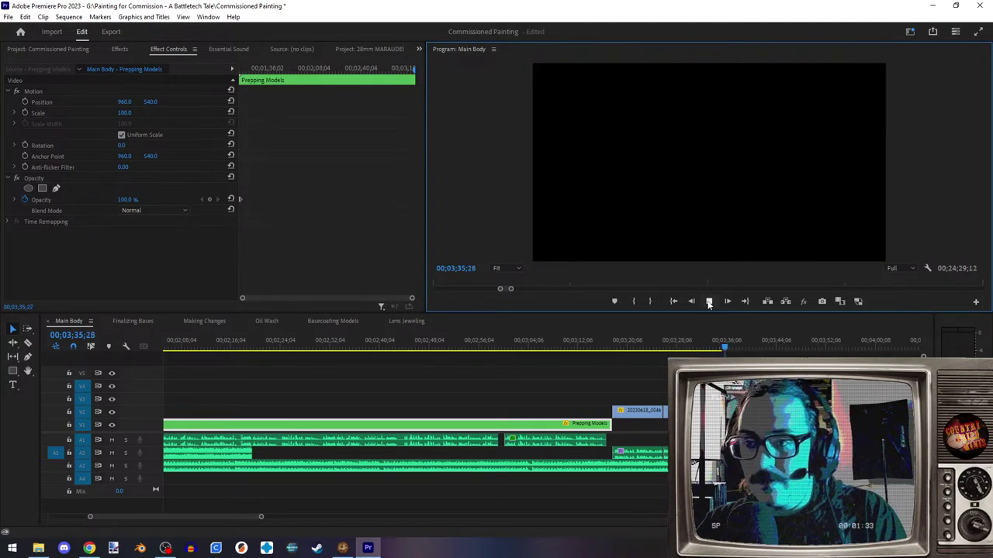
click(708, 303)
scroll(776, 434, down, 3)
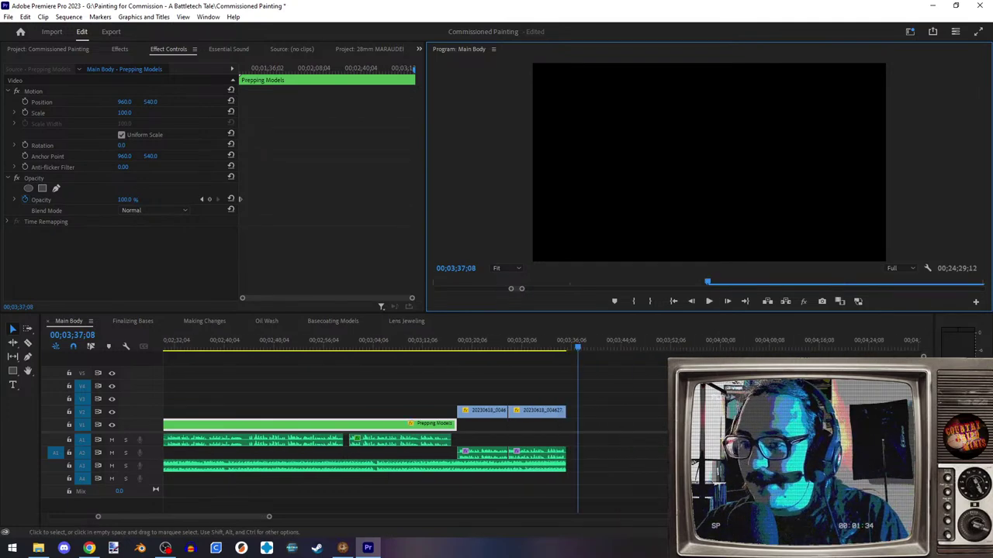
scroll(475, 468, down, 8)
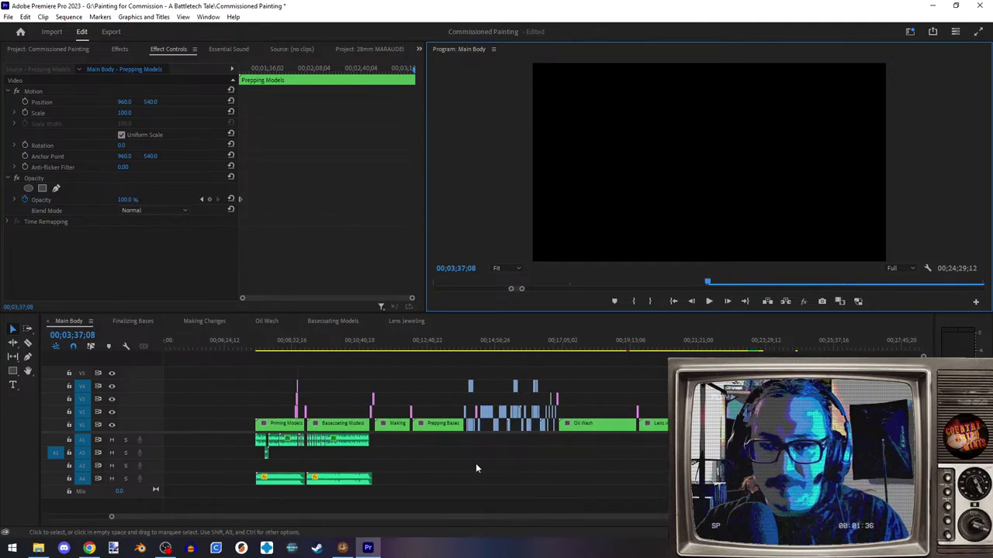
scroll(450, 464, up, 4)
scroll(408, 390, down, 2)
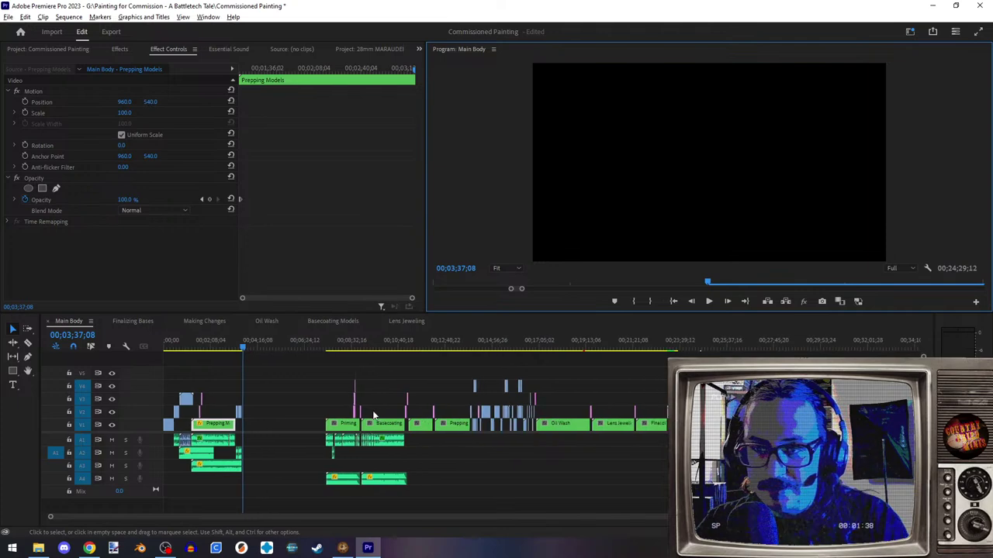
- Select every clip from Priming Models onward and move them all earlier, close behind the talking-head clips
drag(306, 361, 355, 503)
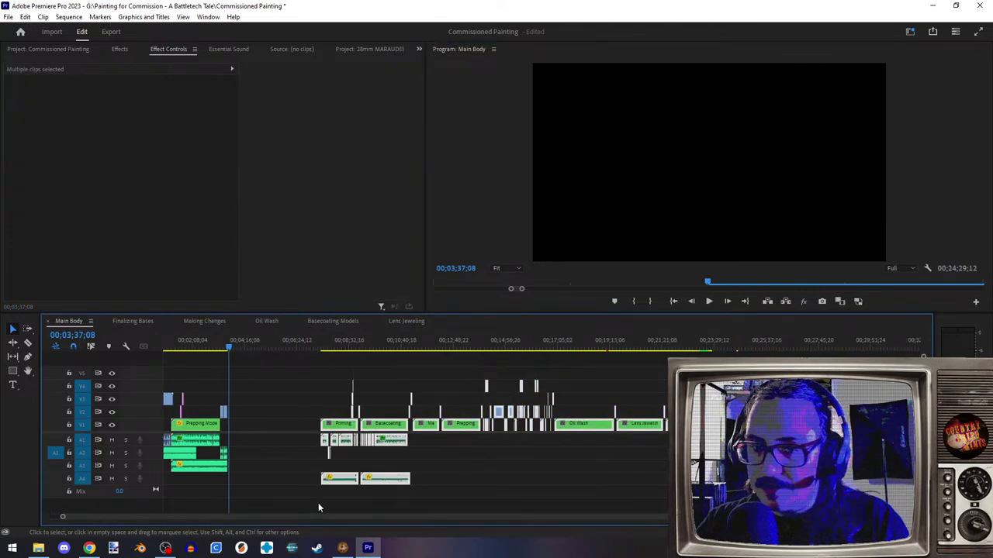
scroll(318, 493, up, 5)
scroll(279, 467, up, 8)
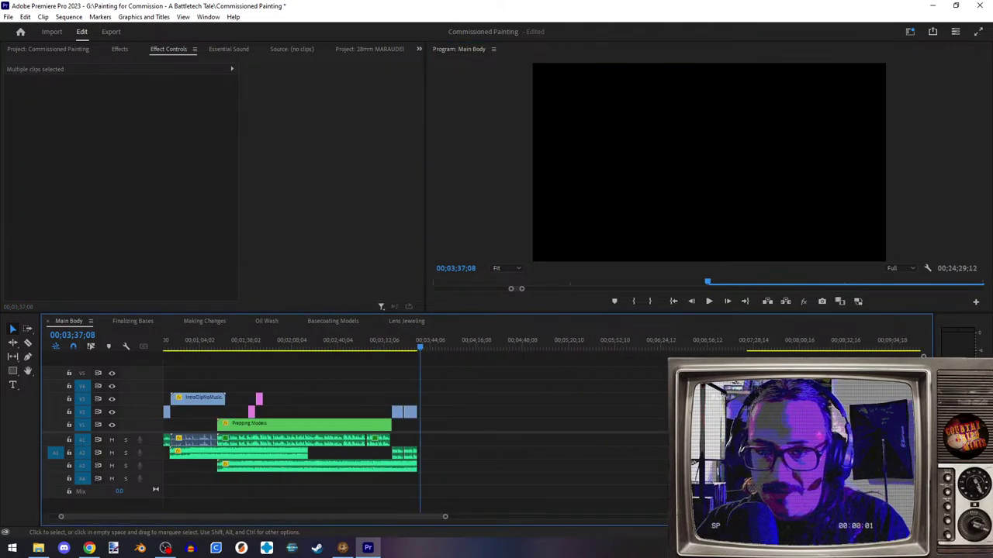
scroll(388, 449, up, 7)
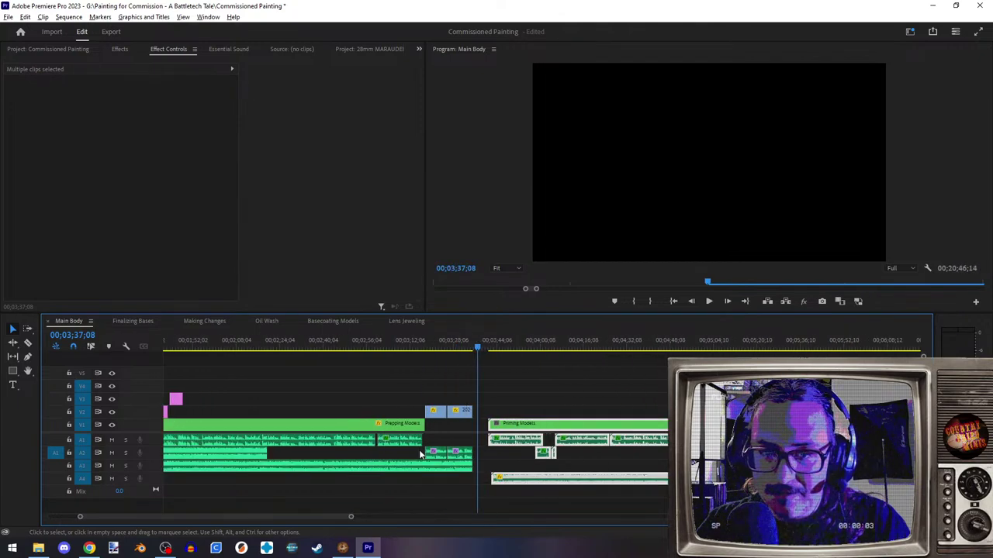
- Move all clips from Priming Models onward to start at 00;03;35;11, directly against the end of the second talking-head clip
click(504, 410)
drag(528, 347, 533, 368)
scroll(598, 377, down, 10)
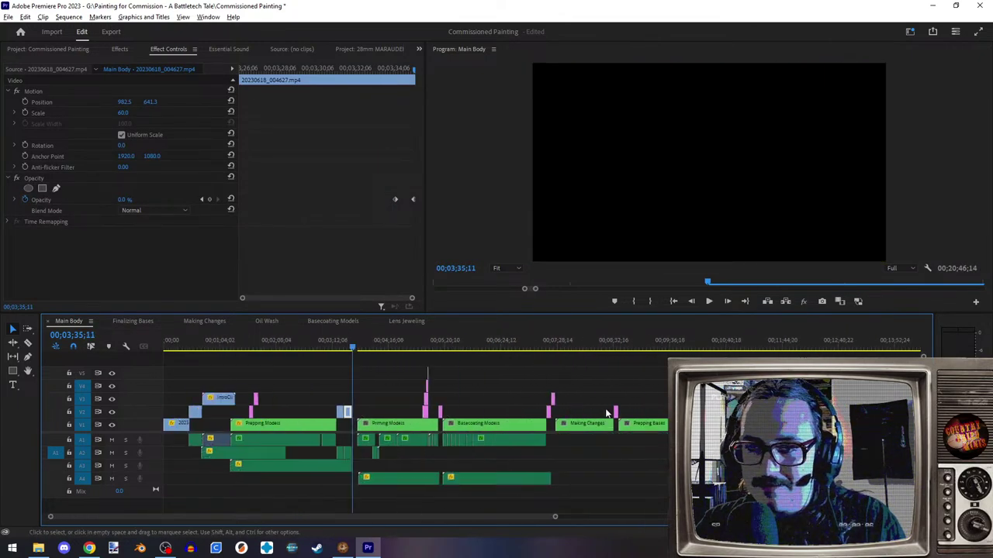
drag(661, 362, 254, 504)
scroll(235, 427, up, 10)
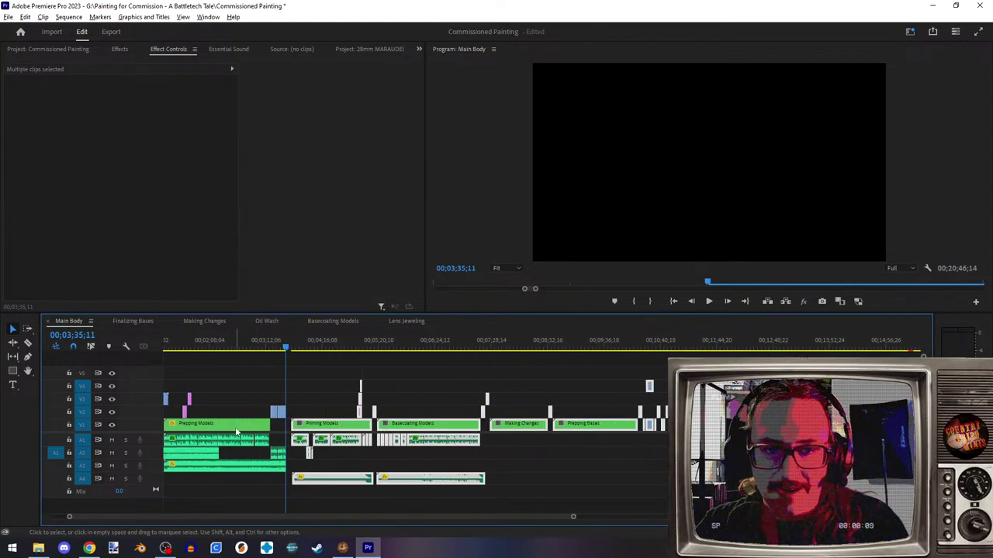
scroll(277, 456, up, 5)
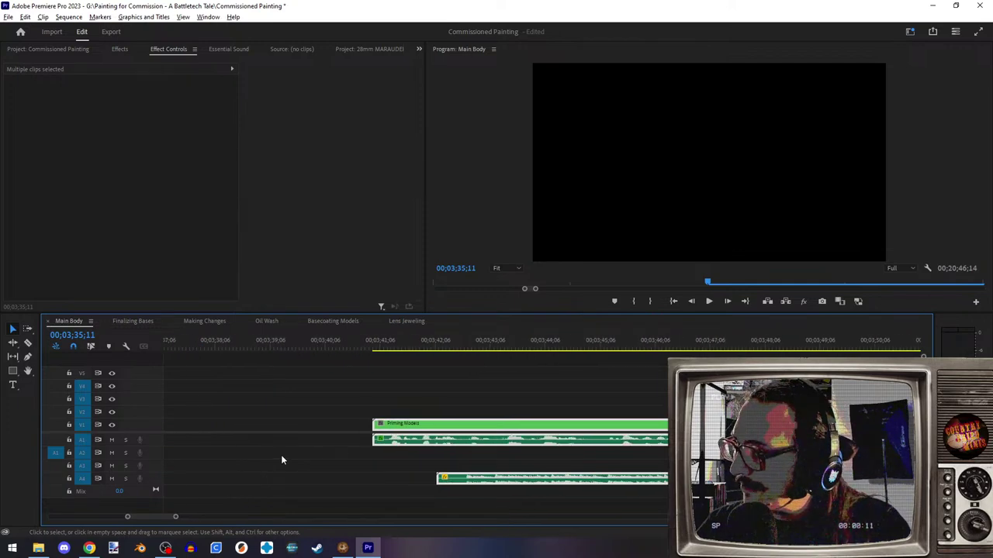
scroll(273, 455, up, 3)
drag(663, 432, 351, 436)
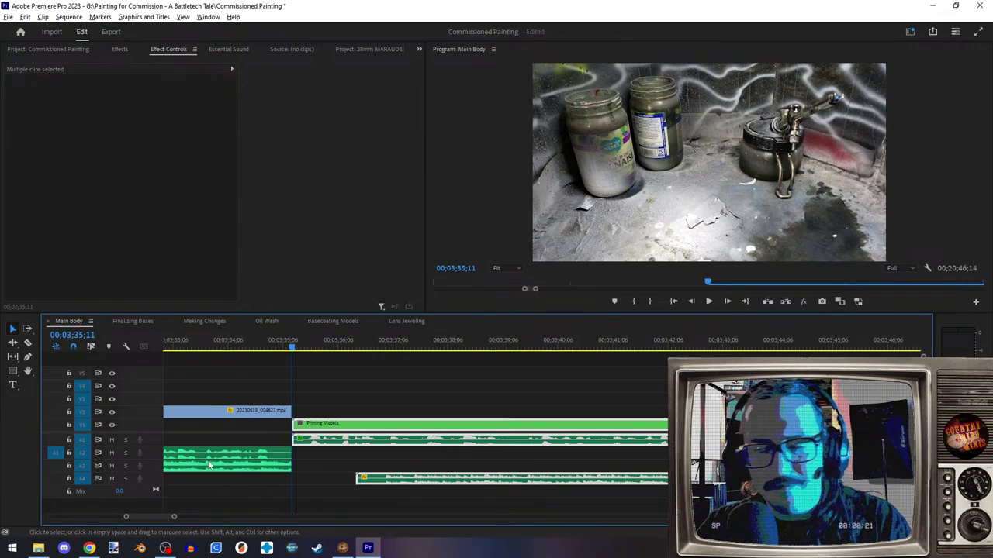
key(equal)
key(equal)
drag(576, 427, 532, 428)
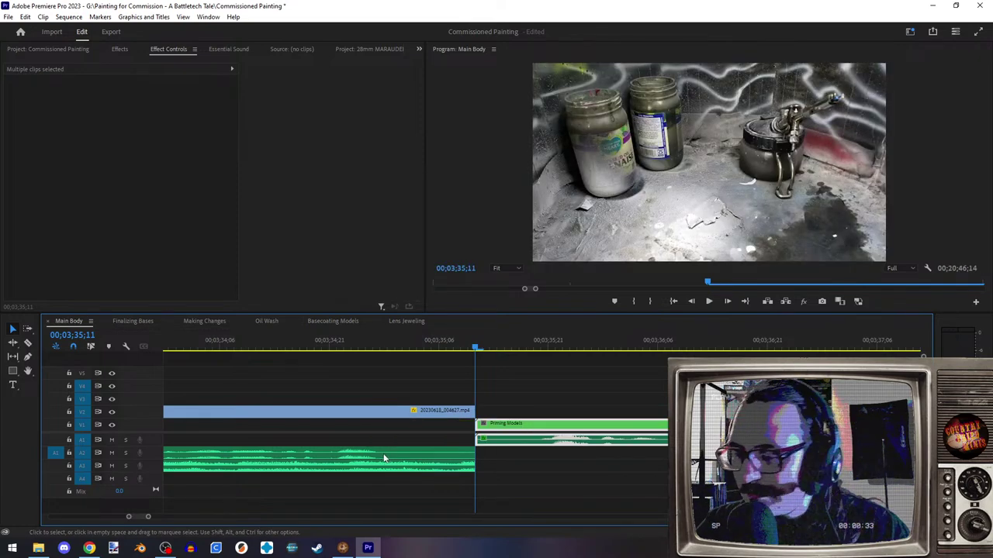
- Play the transition from the last talking-head clip into the opening of Priming Models
scroll(380, 458, down, 3)
click(367, 350)
click(708, 301)
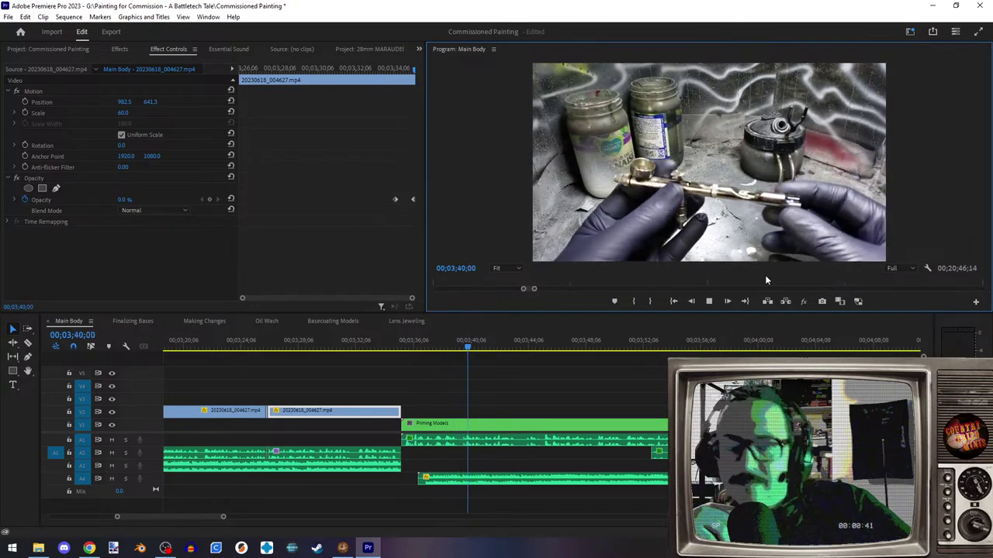
click(708, 303)
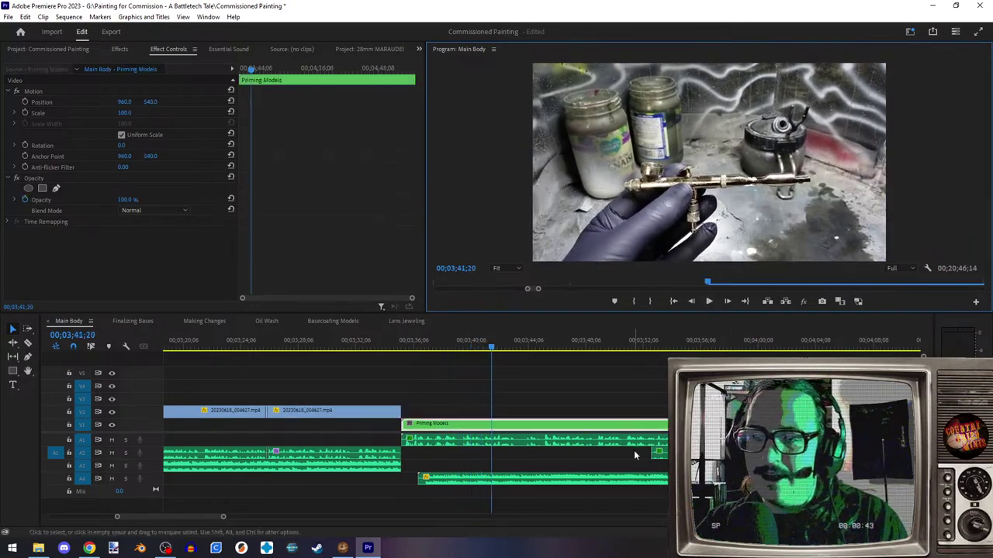
- Review the clip layout across the timeline and scrub from the opening section to the end of the talking-head clips
scroll(634, 450, down, 10)
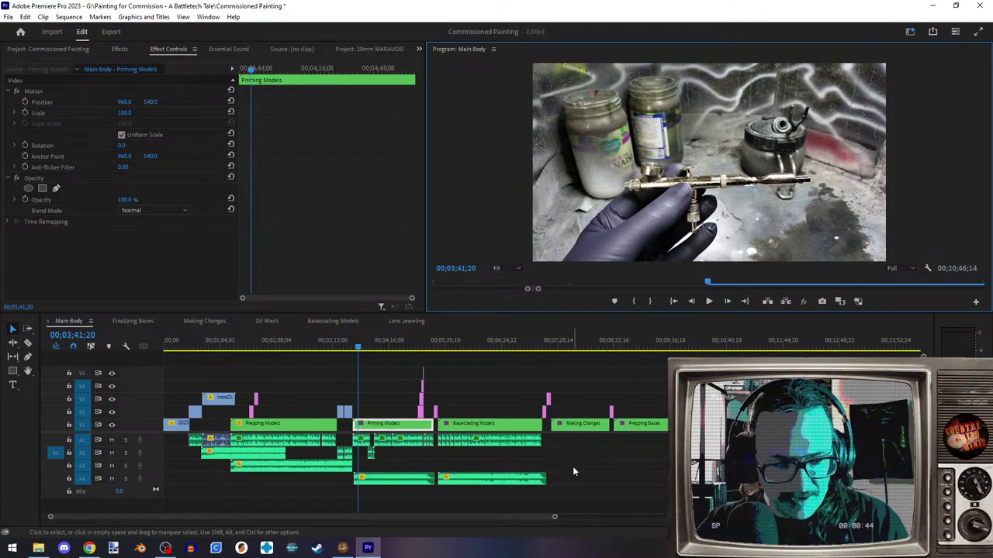
scroll(443, 448, up, 3)
scroll(443, 444, up, 8)
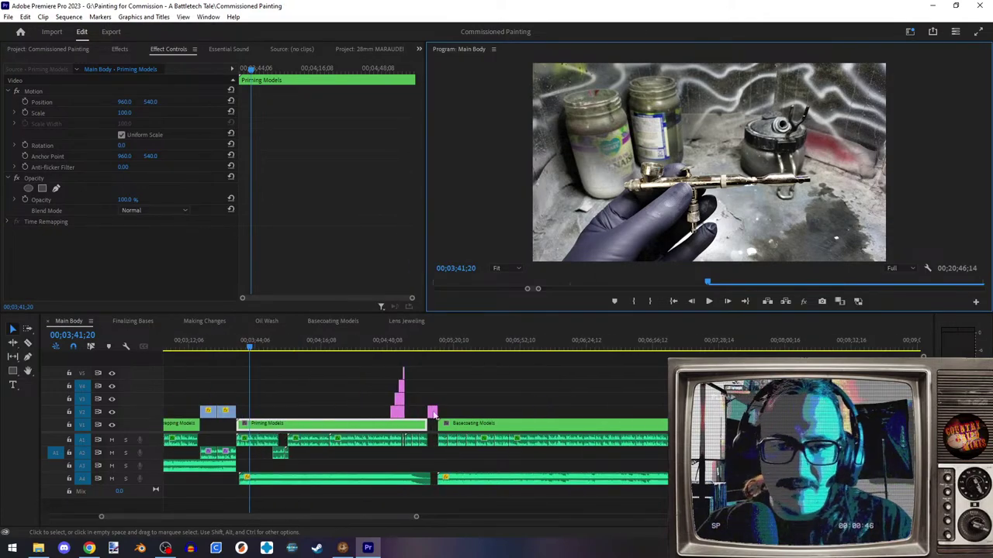
scroll(371, 437, down, 10)
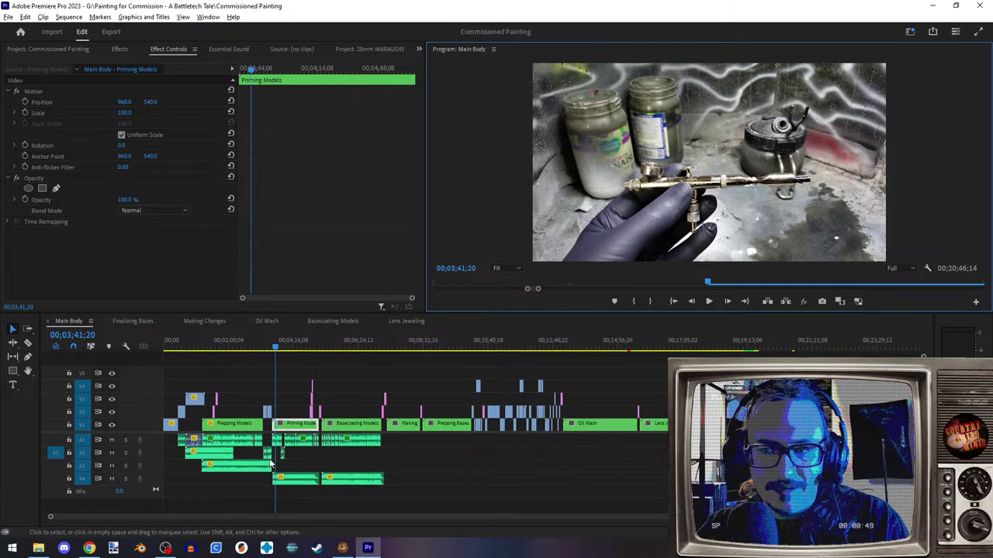
scroll(256, 444, up, 5)
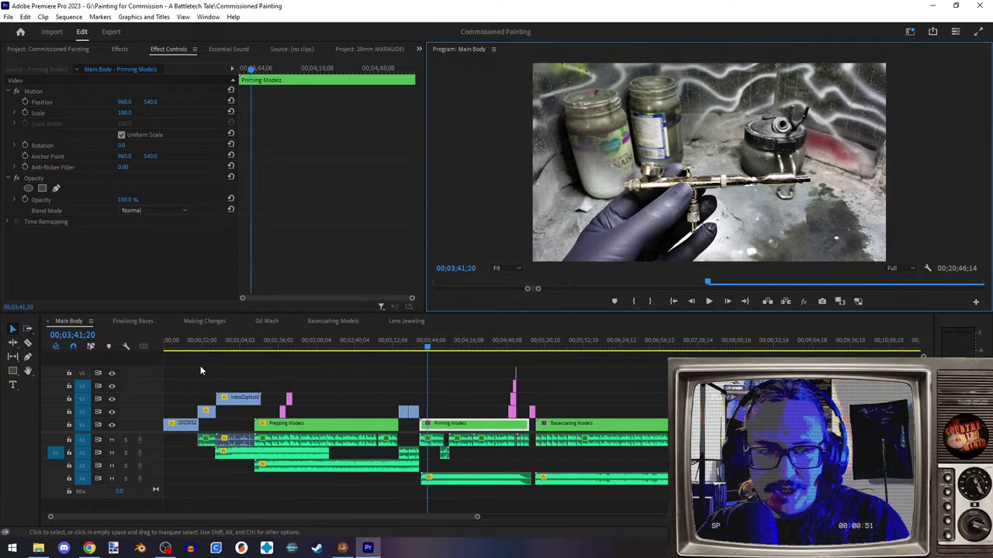
click(210, 347)
drag(209, 348, 417, 346)
scroll(593, 470, down, 5)
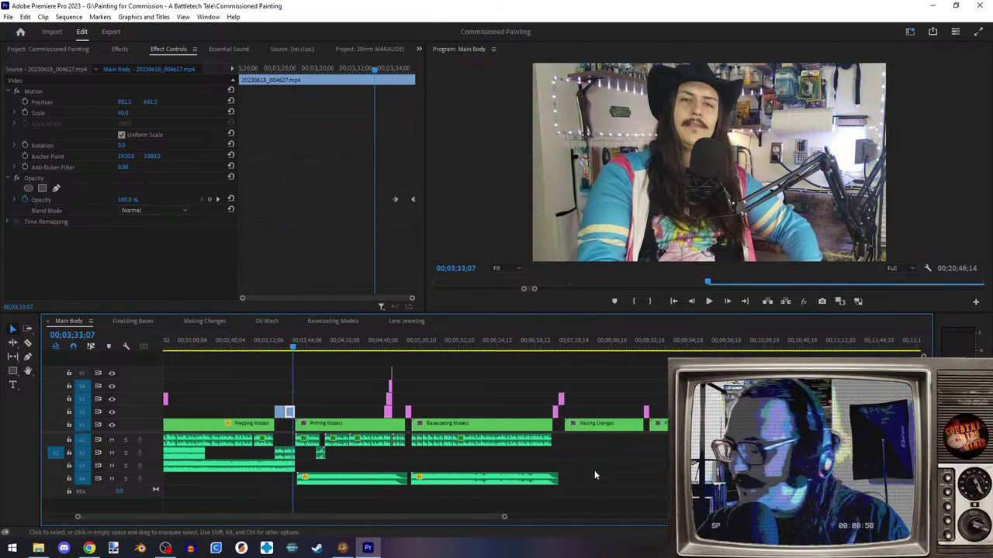
- Move the VHS Fast Forward Green Screen Overlay clip on V4 earlier, to just after the last clips on V2
scroll(605, 464, down, 15)
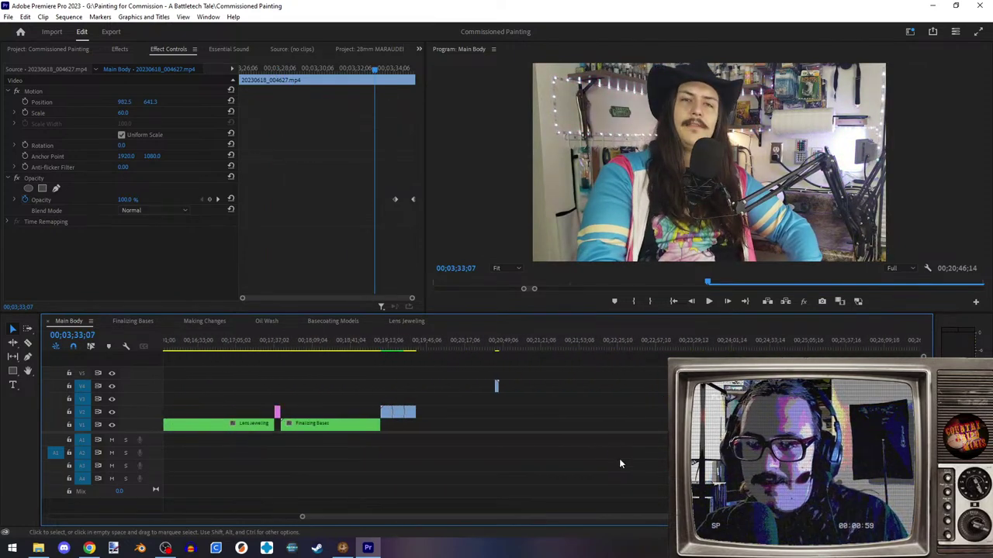
click(497, 387)
drag(496, 386, 424, 386)
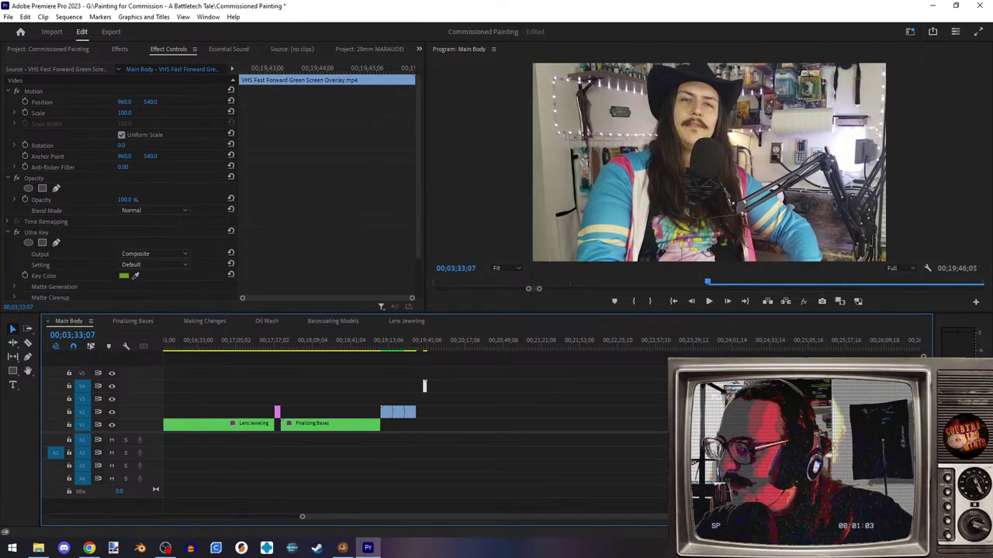
- Import the 20230618_005136.mp4 footage and the TH 3.mp3 audio recording into the project
key(super+e)
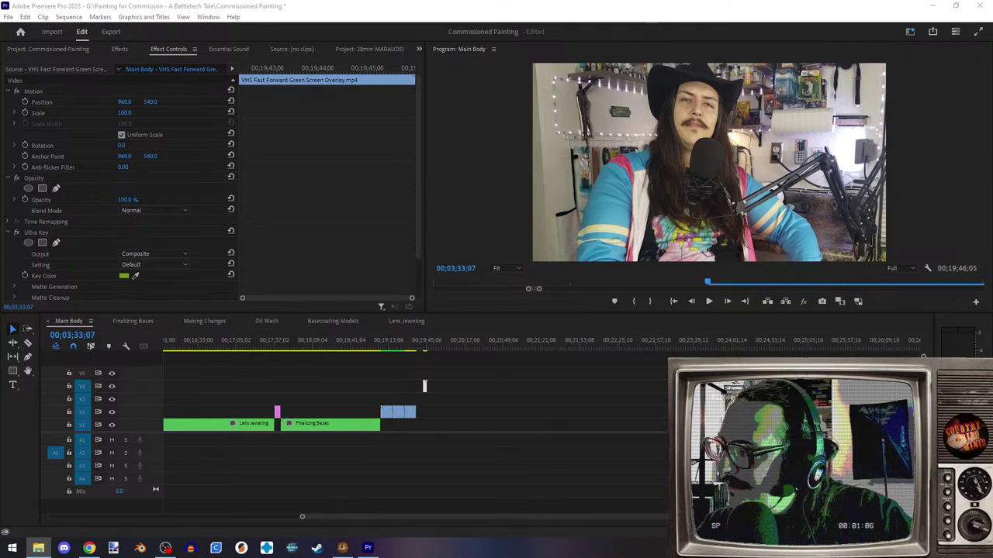
drag(452, 522, 535, 427)
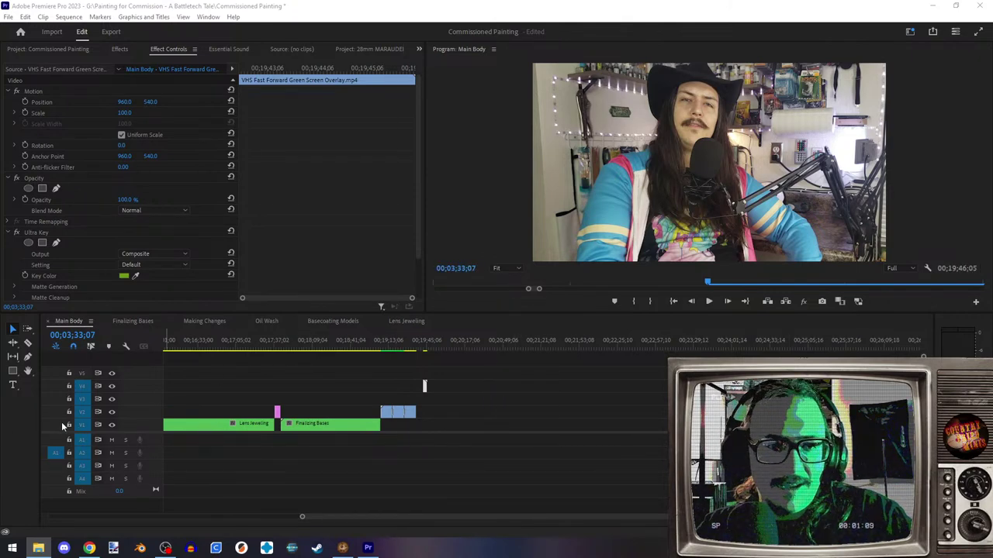
click(55, 428)
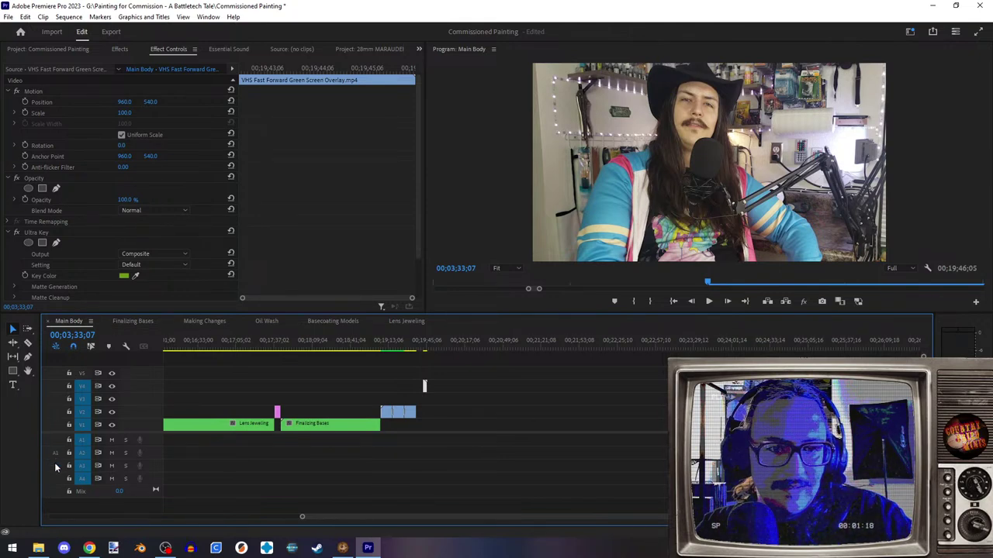
click(55, 455)
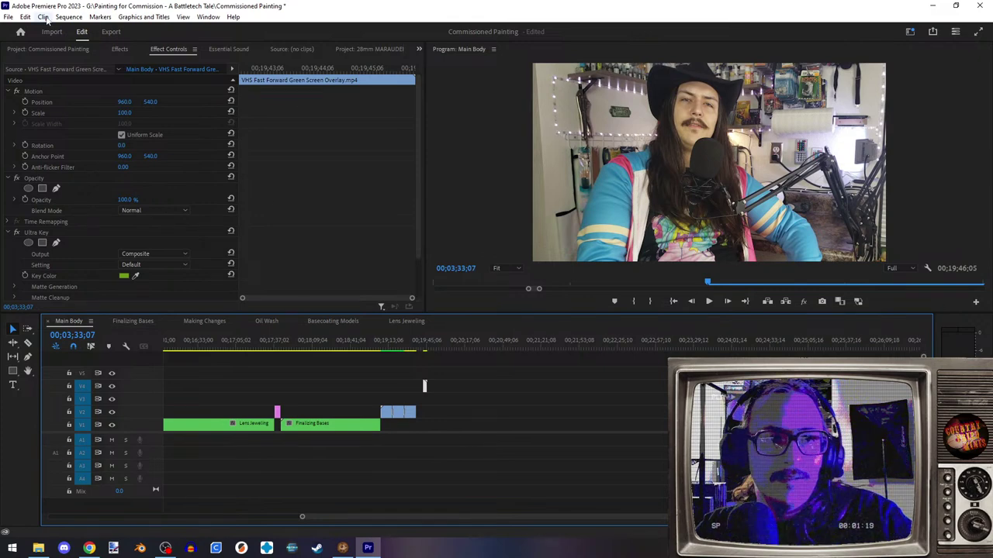
click(48, 49)
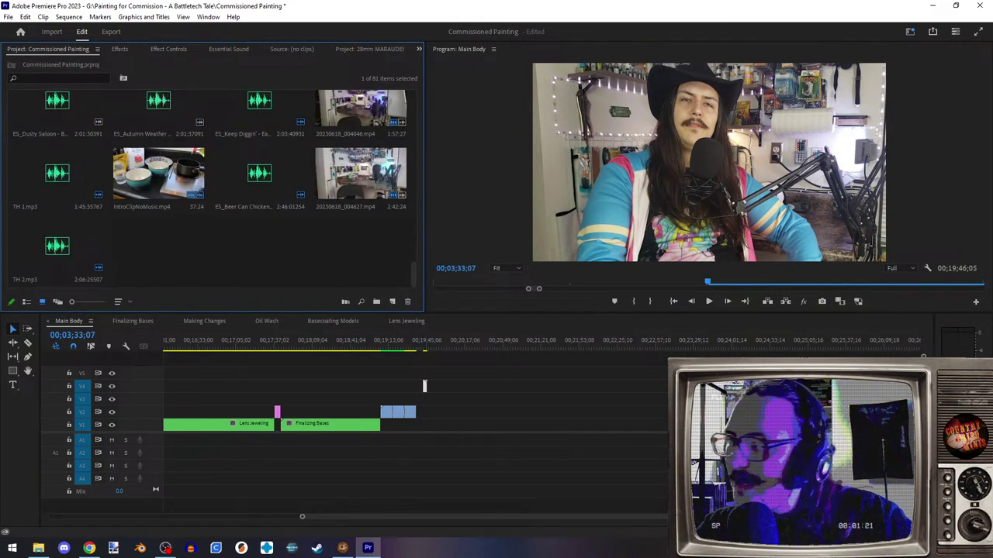
drag(274, 159, 144, 251)
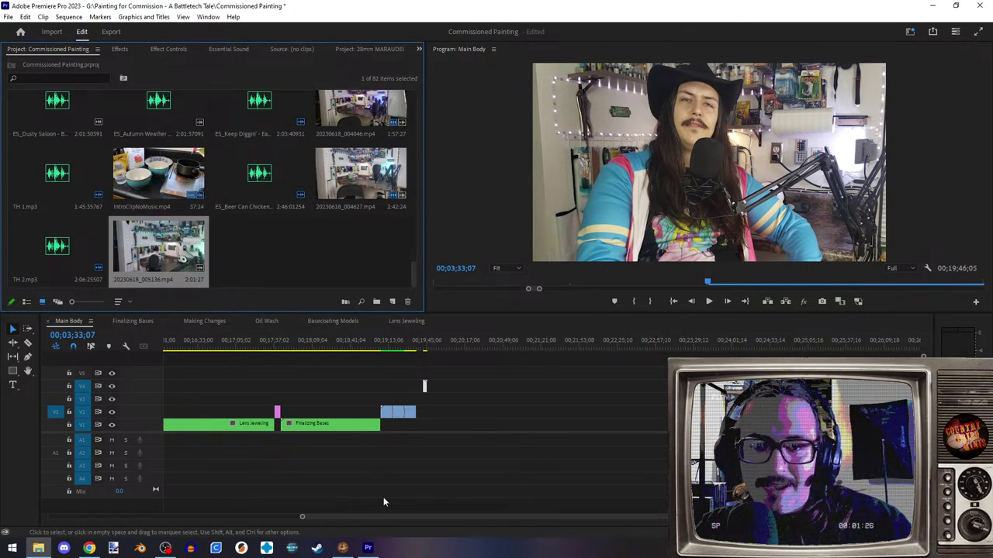
scroll(373, 471, up, 10)
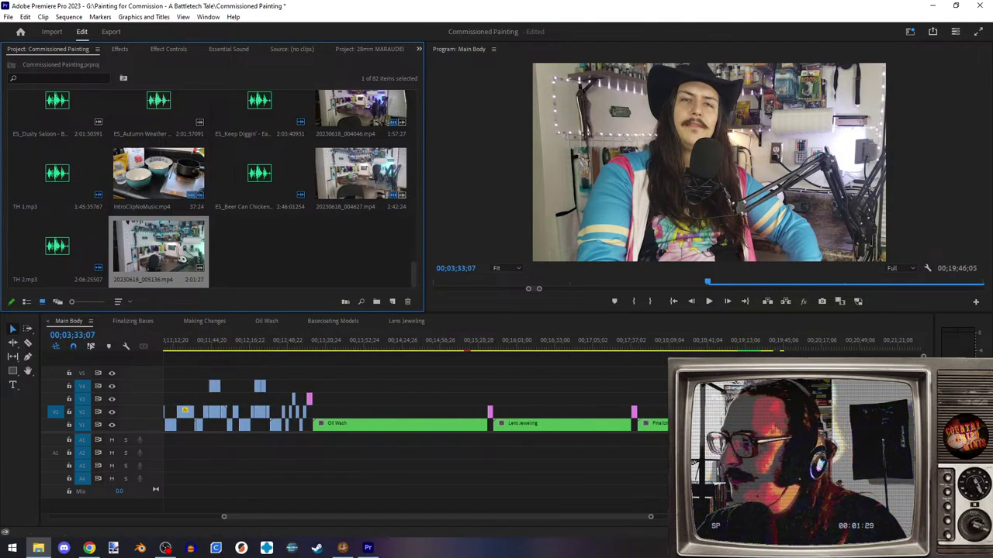
drag(376, 211, 243, 260)
scroll(547, 465, down, 5)
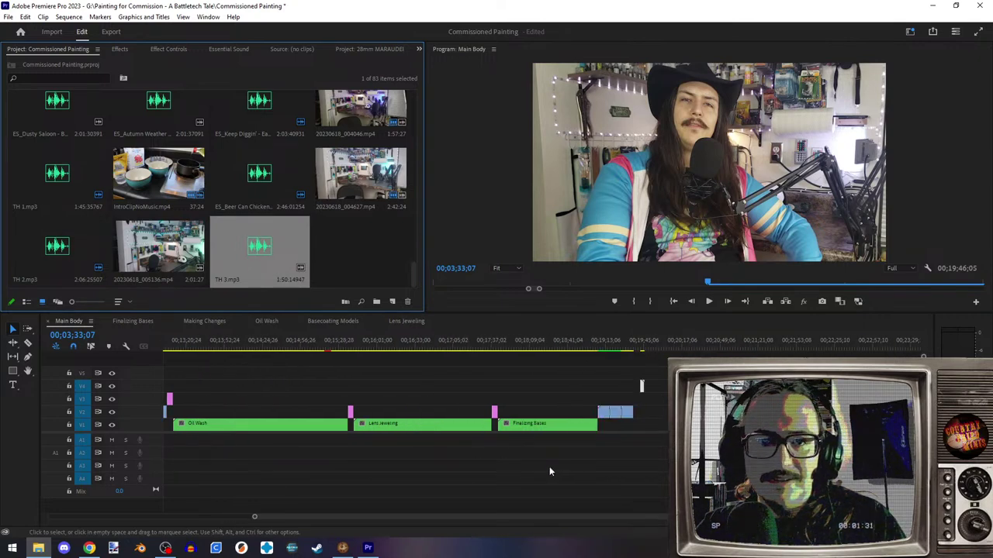
- Place 20230618_005136.mp4 on V2 at 00;20;33;15, past the end of the edit, with its audio on A1
scroll(548, 467, down, 3)
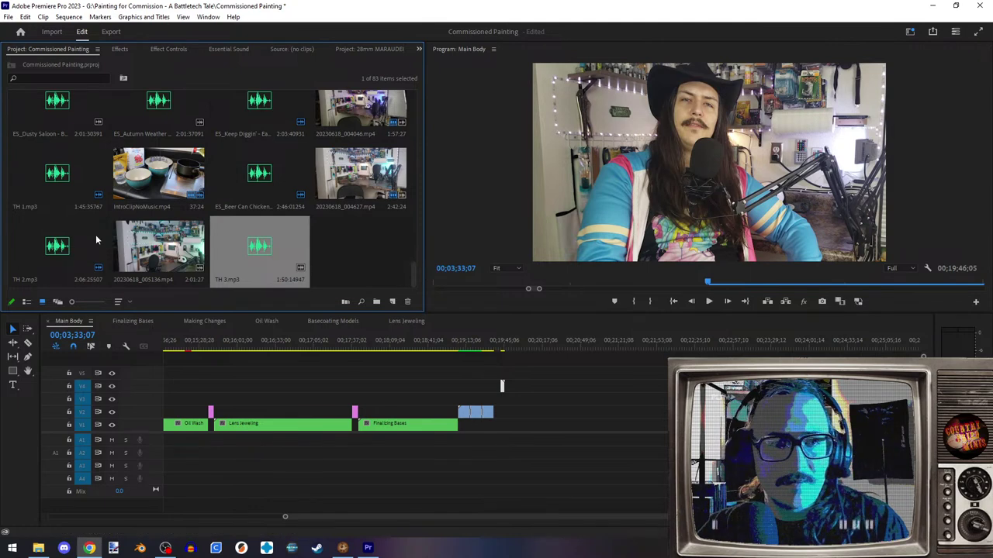
drag(172, 247, 568, 423)
drag(624, 454, 624, 441)
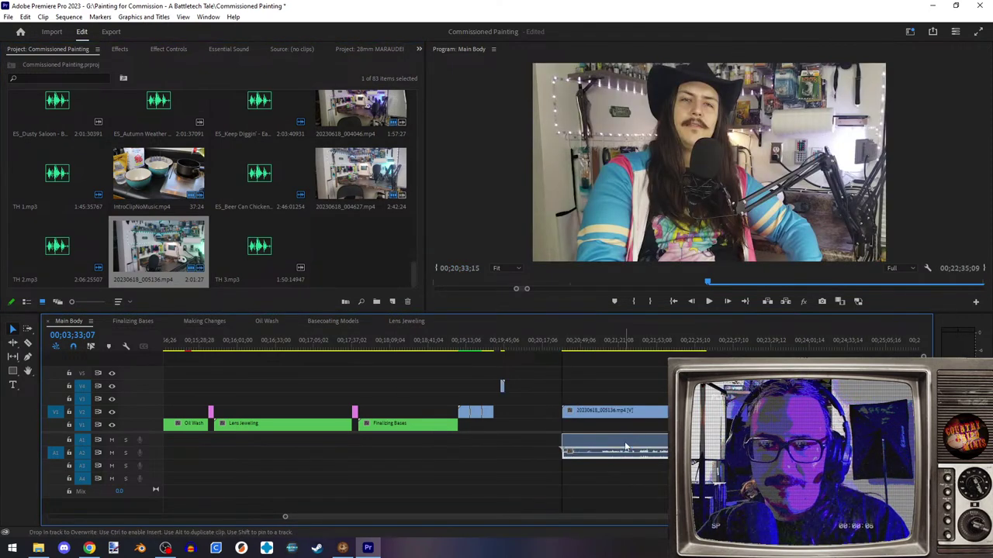
- Add TH 3.mp3 to A2 beneath the new footage and align its waveform with the camera audio on A1
click(262, 250)
drag(259, 245, 575, 453)
scroll(576, 458, up, 4)
scroll(544, 478, up, 8)
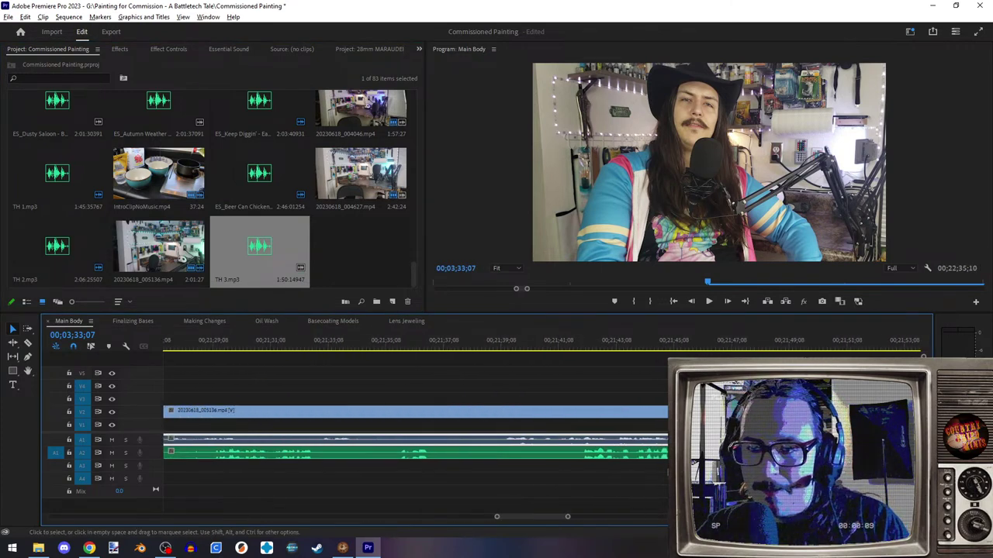
drag(566, 458, 390, 459)
scroll(395, 469, up, 6)
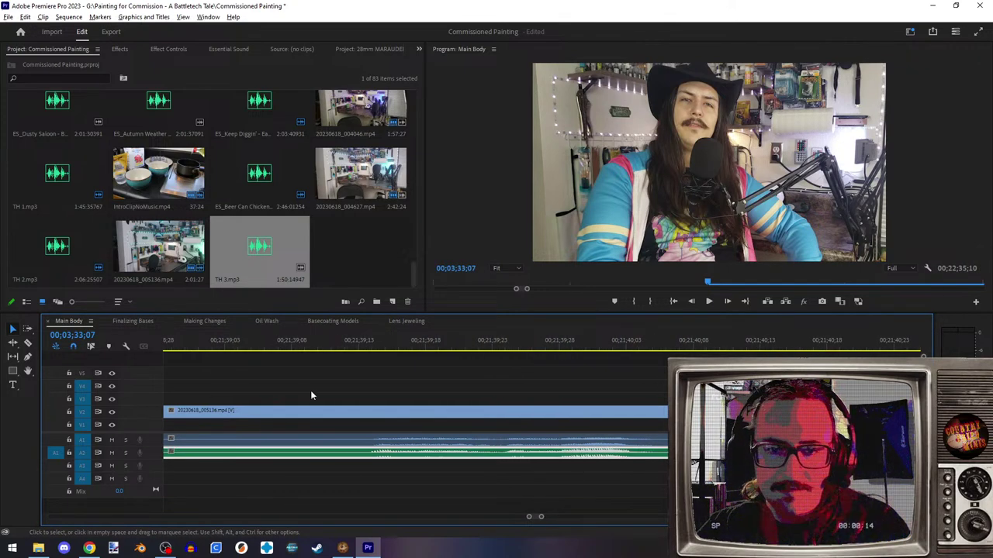
scroll(326, 411, down, 8)
scroll(328, 417, up, 5)
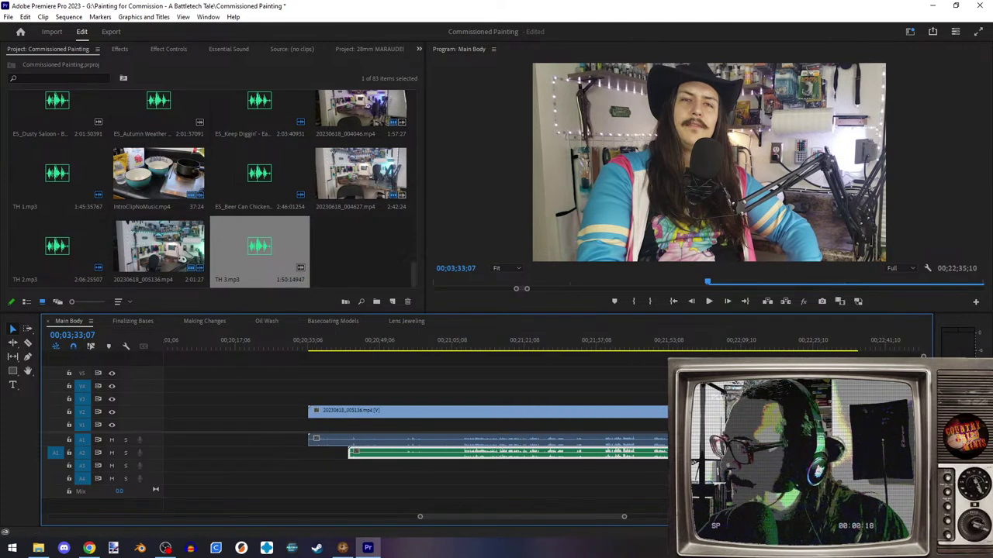
- Play the new talking-head footage from 00;21;48;15 to check that TH 3.mp3 is in sync
click(648, 345)
key(Left)
key(Left)
key(Left)
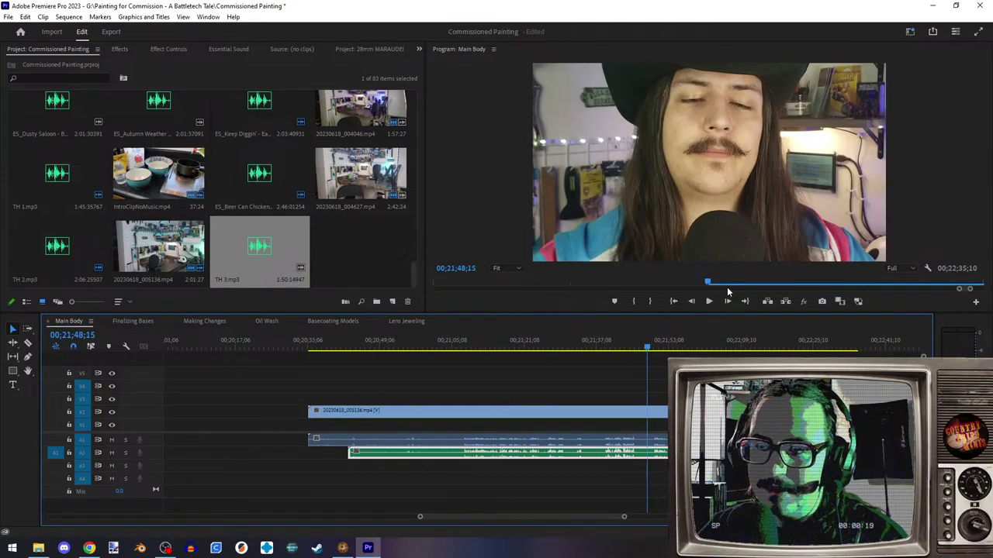
click(711, 302)
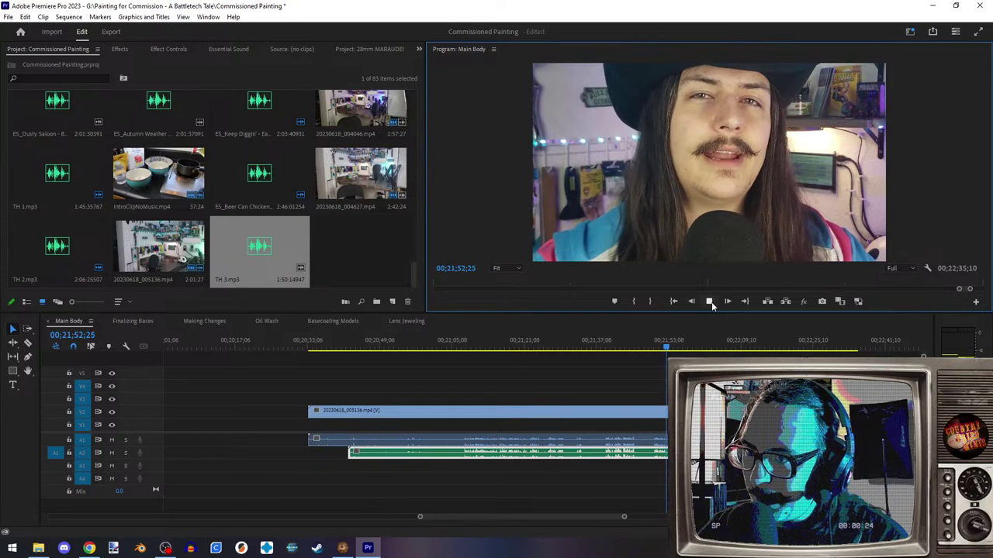
click(708, 302)
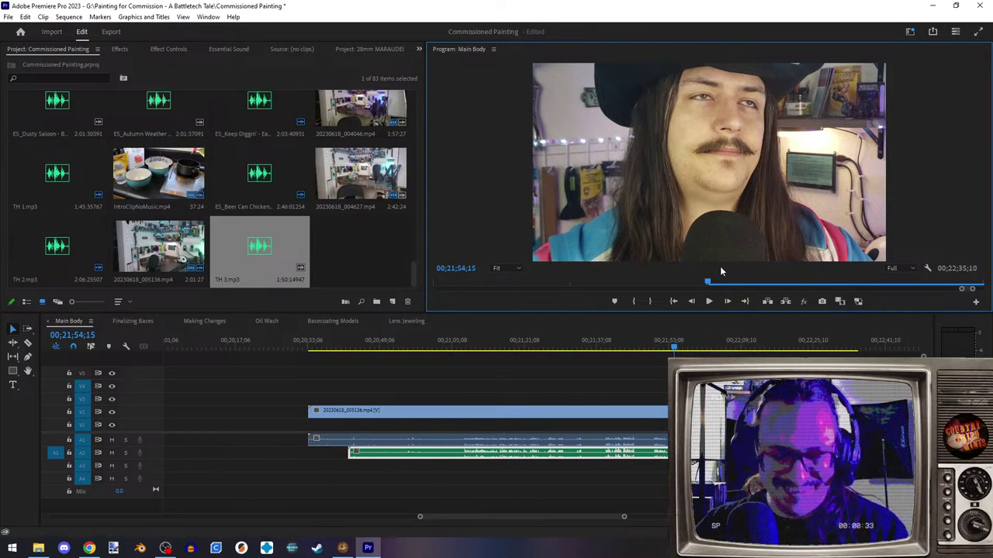
- Capture a screenshot of the talking-head frame at 00;21;54;15 in the program monitor
key(super+shift+s)
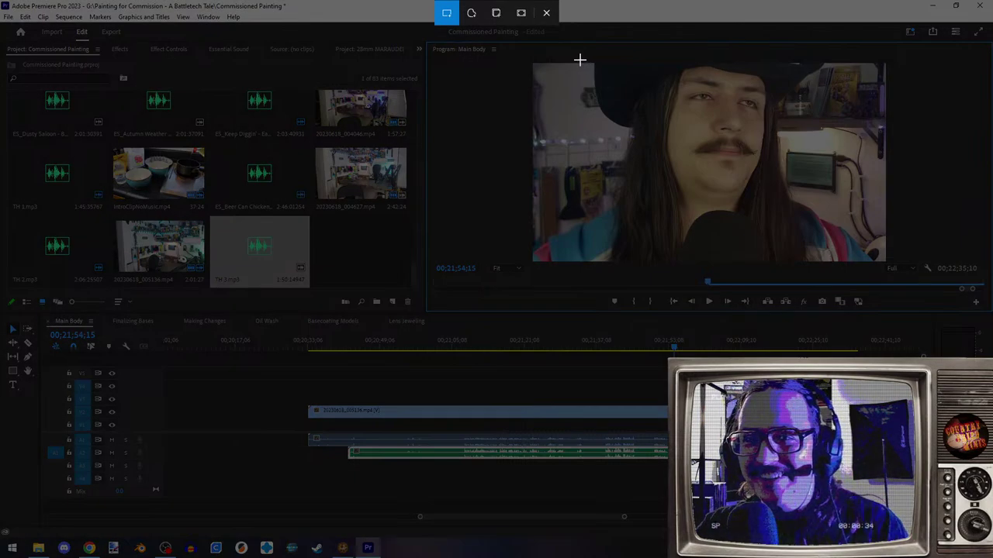
drag(586, 65, 822, 241)
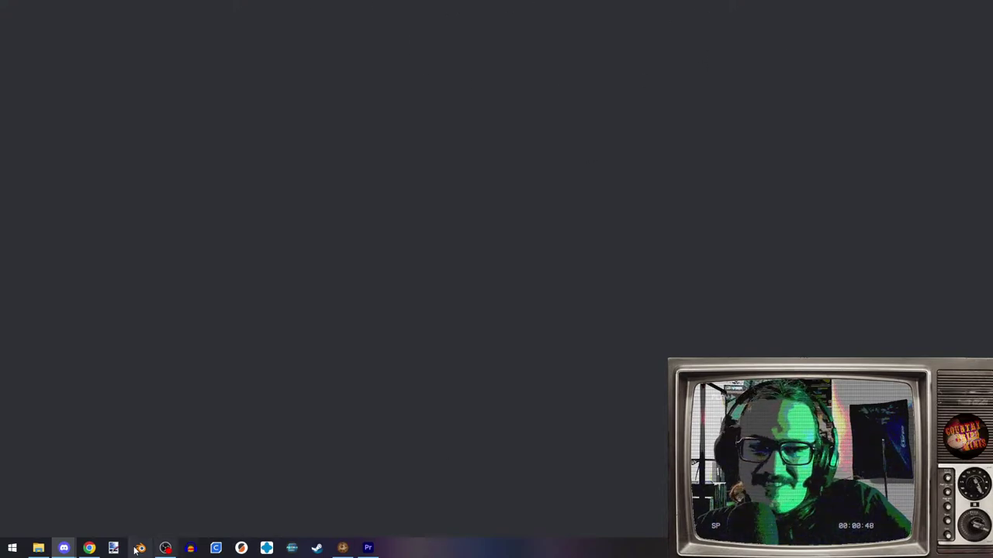
- Switch to Premiere Pro and play the talking-head footage from 00;21;54;15 to find the usable take
click(367, 548)
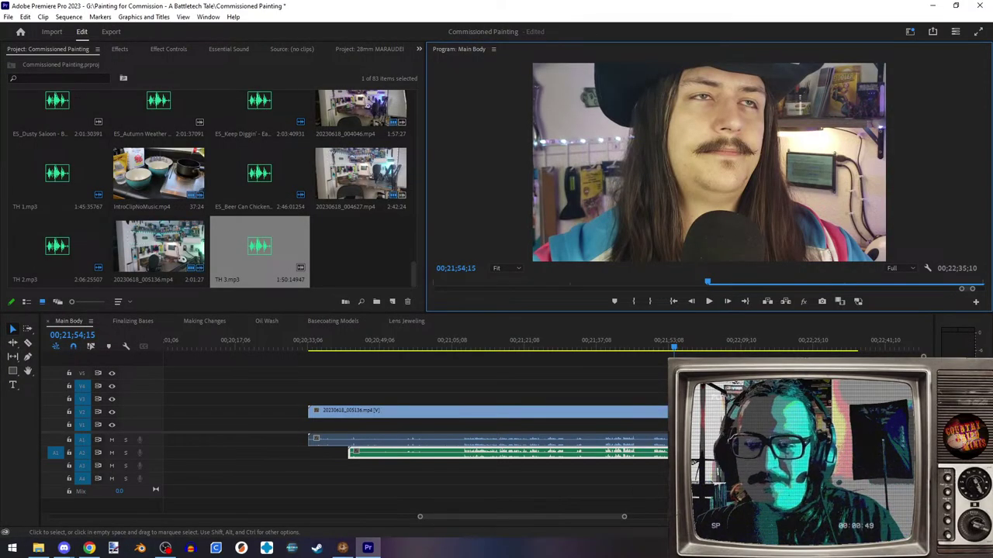
scroll(625, 408, up, 3)
key(space)
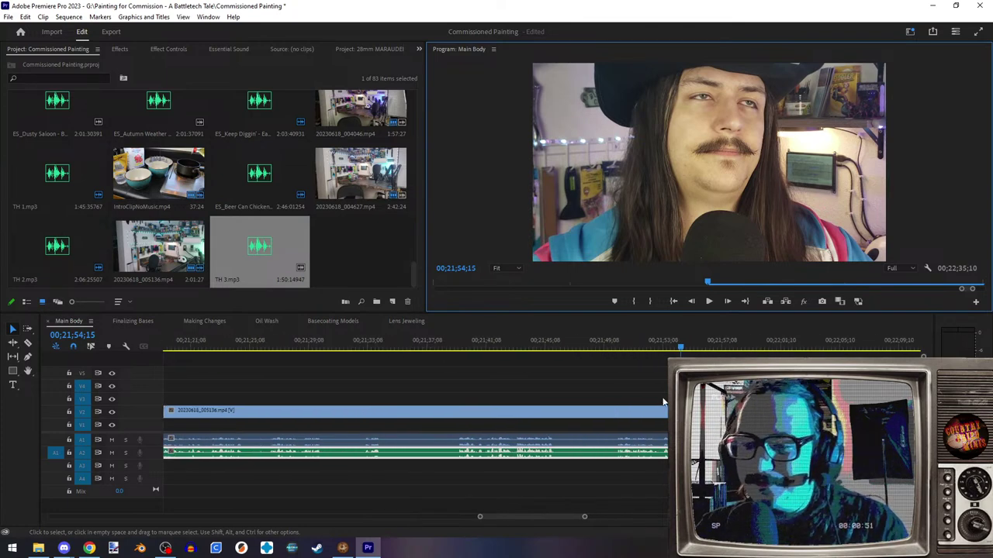
click(700, 312)
click(709, 301)
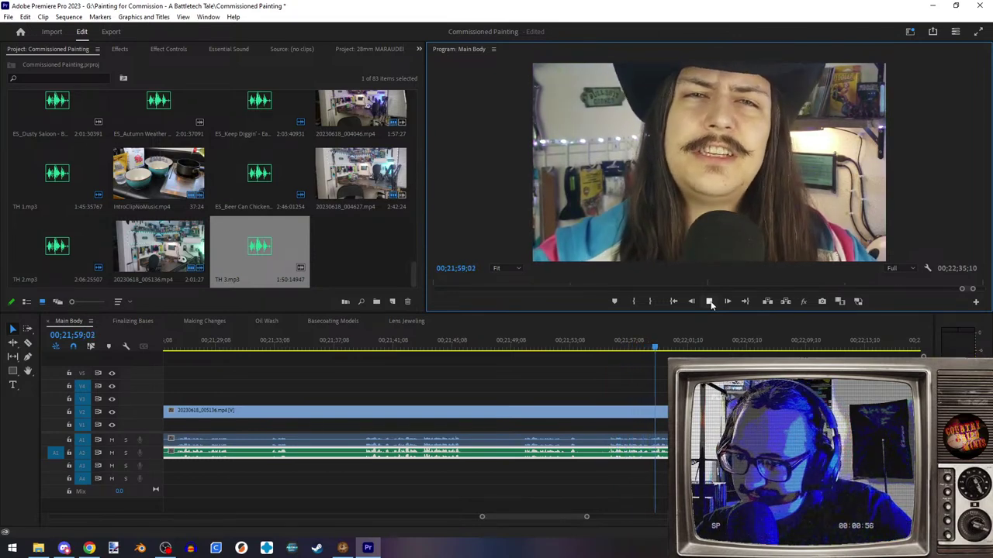
key(minus)
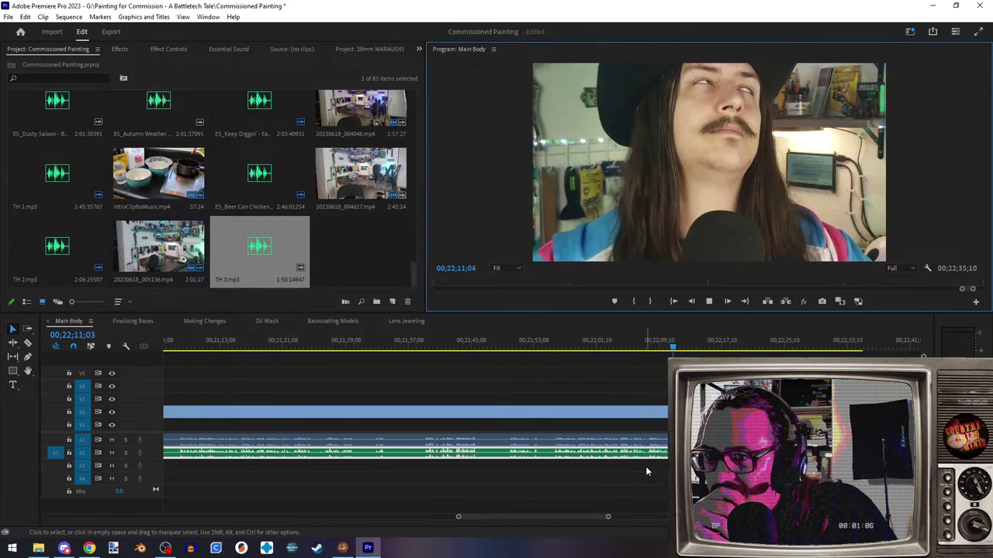
click(709, 302)
key(equal)
key(equal)
key(minus)
key(minus)
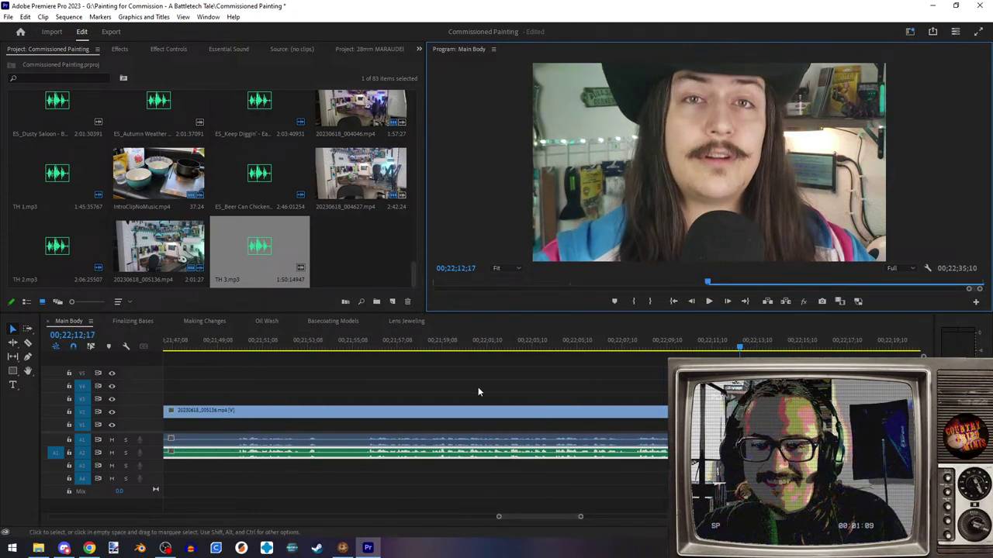
- Replay the talking-head footage from 00;21;40;17 and 00;21;49;20 to locate where the usable line starts
scroll(364, 418, up, 3)
click(487, 347)
click(709, 301)
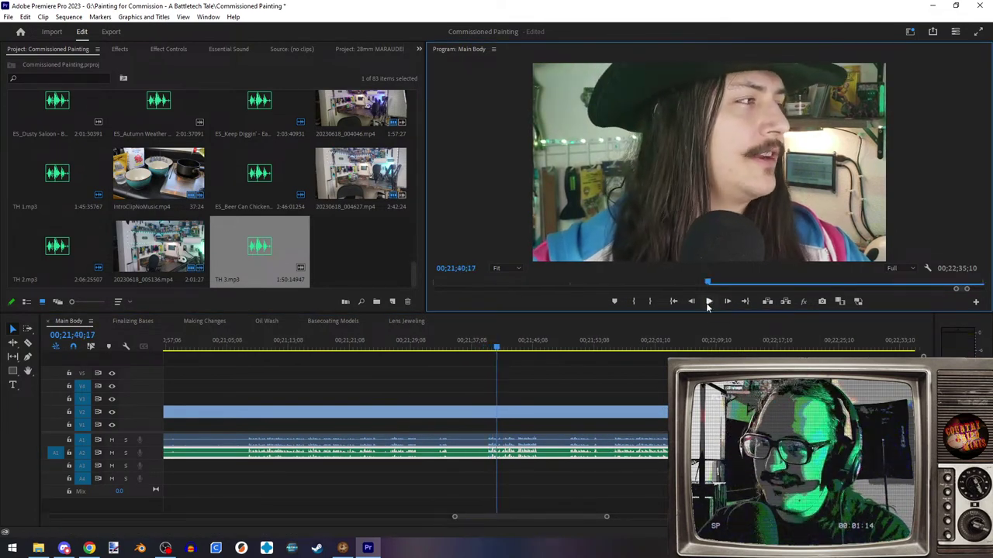
click(560, 347)
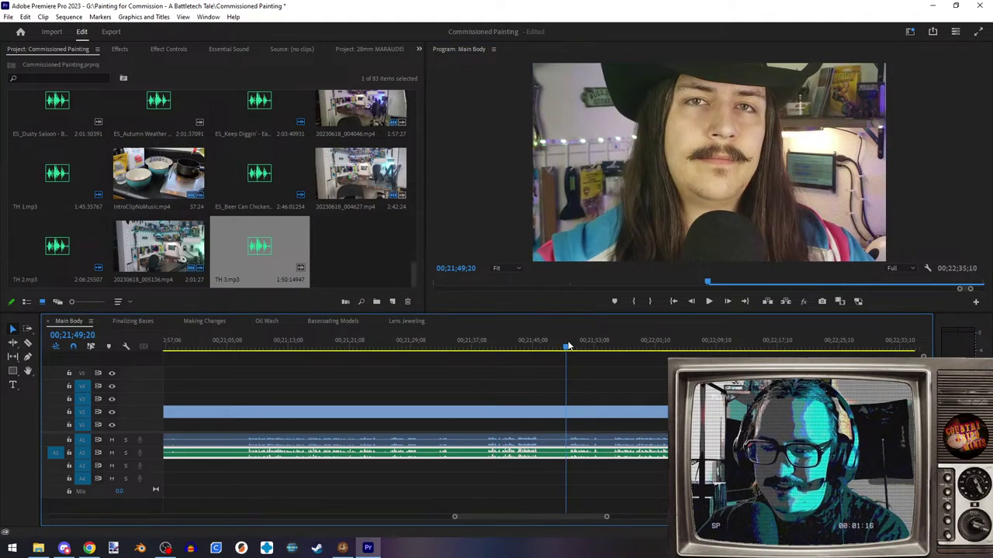
click(707, 303)
click(707, 303)
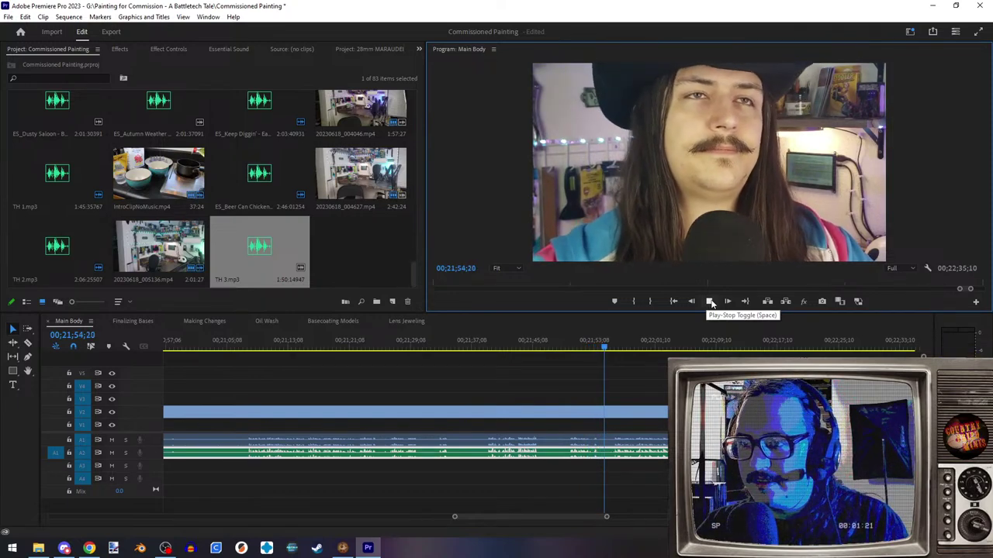
click(709, 301)
alt+scroll(594, 430, up, 3)
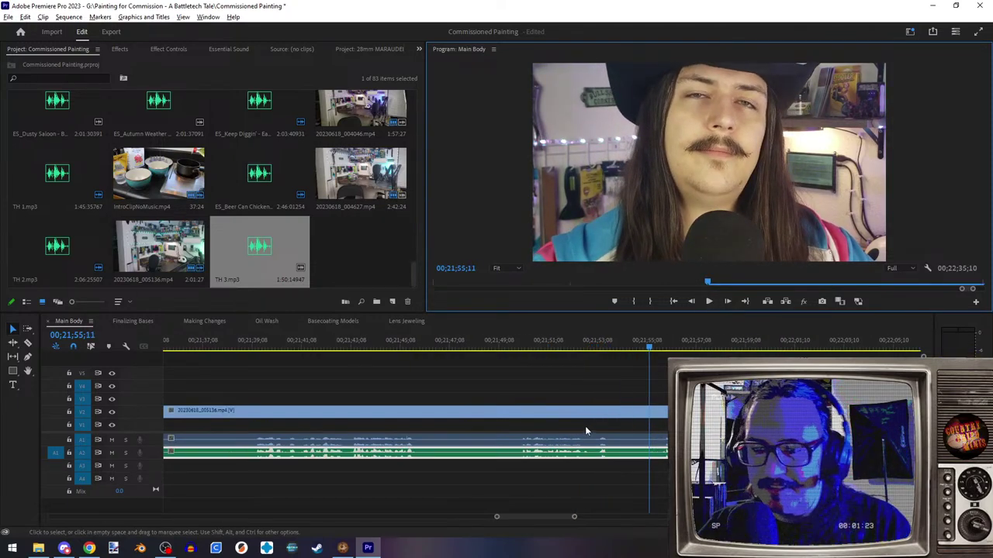
click(709, 301)
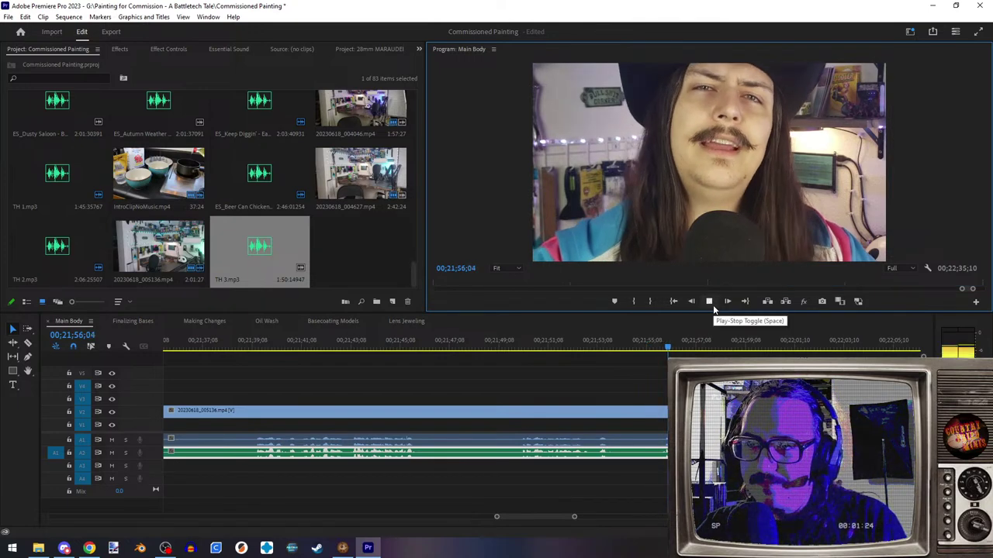
- Split the talking-head video and both audio tracks at 00;21;55;27, just before the usable line
click(709, 302)
scroll(674, 426, up, 2)
scroll(672, 427, up, 2)
drag(726, 351, 646, 355)
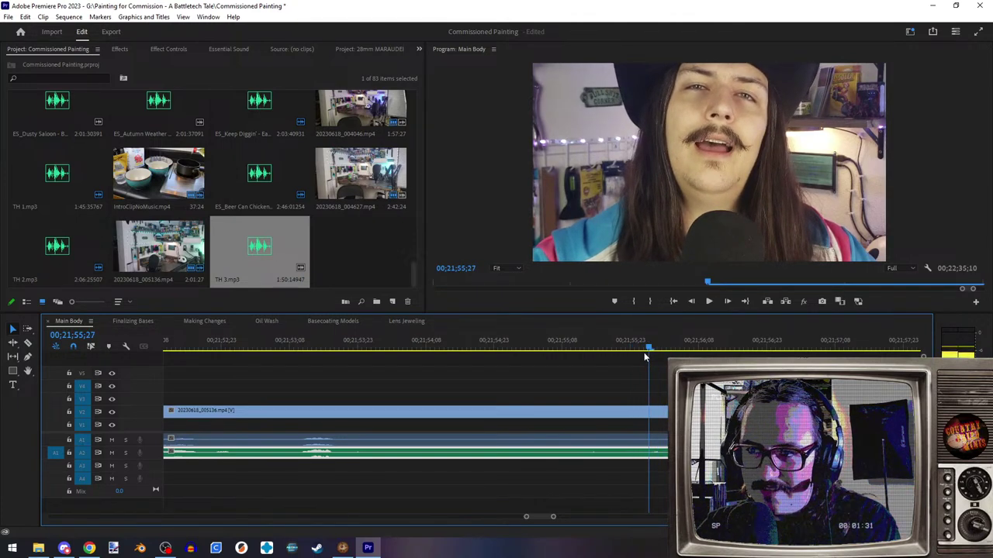
click(27, 344)
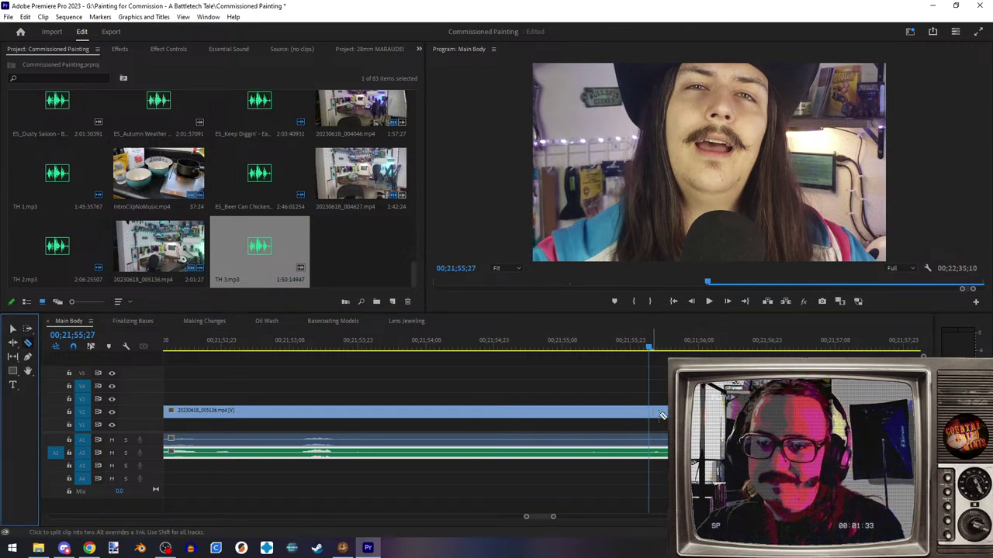
click(650, 410)
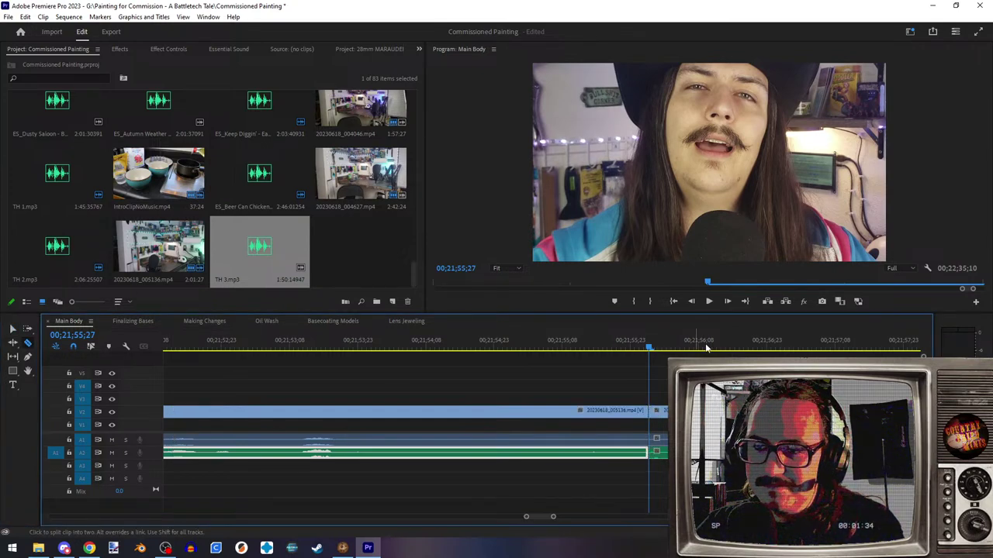
- Review the take and split the video and both audio tracks at 00;22;07;17, in the pause before the next phrase
click(708, 301)
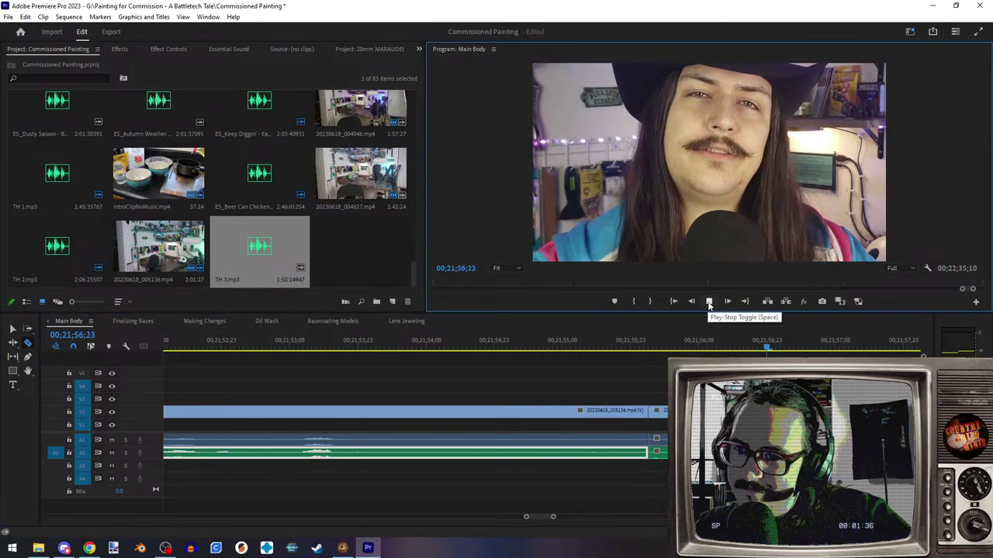
click(709, 302)
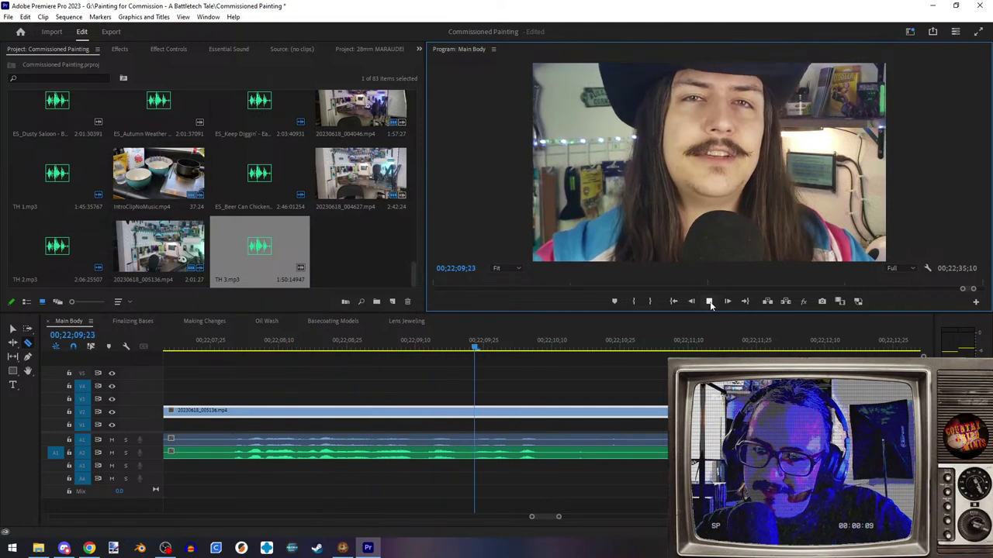
click(710, 302)
scroll(309, 424, up, 5)
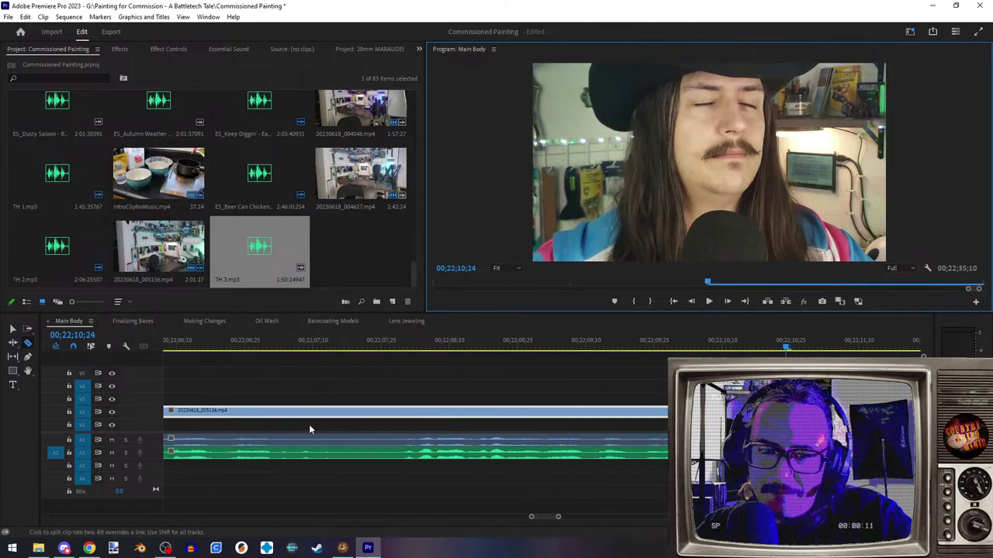
click(346, 345)
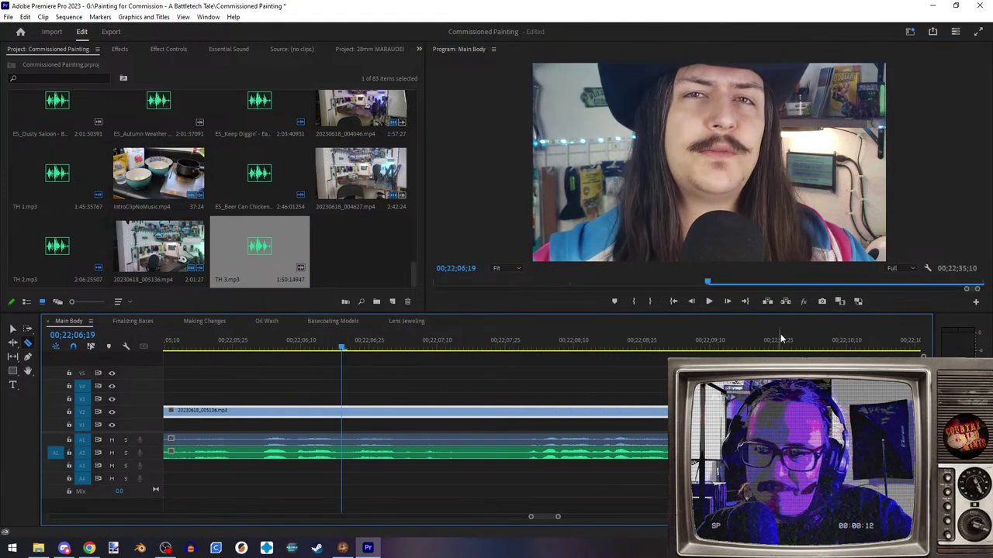
click(710, 303)
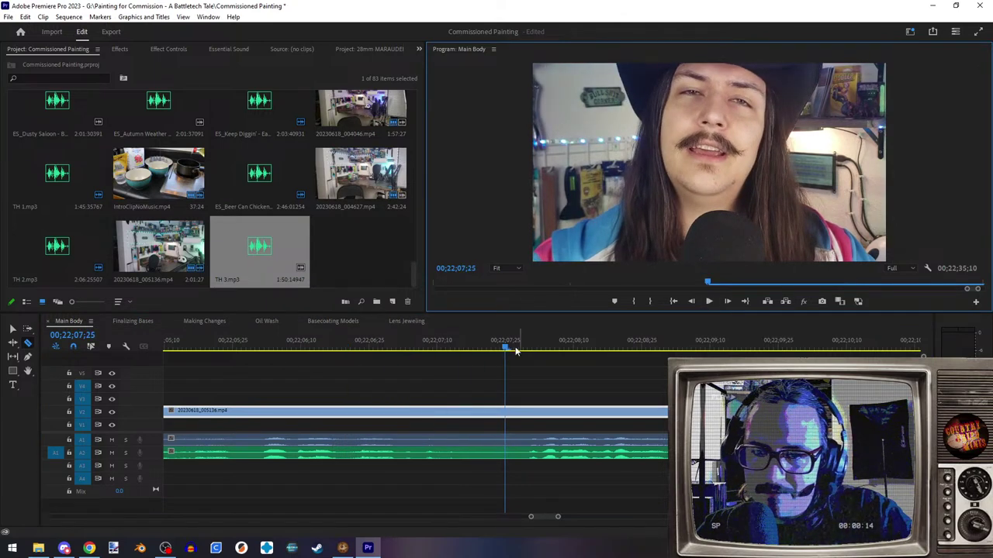
drag(505, 351, 460, 353)
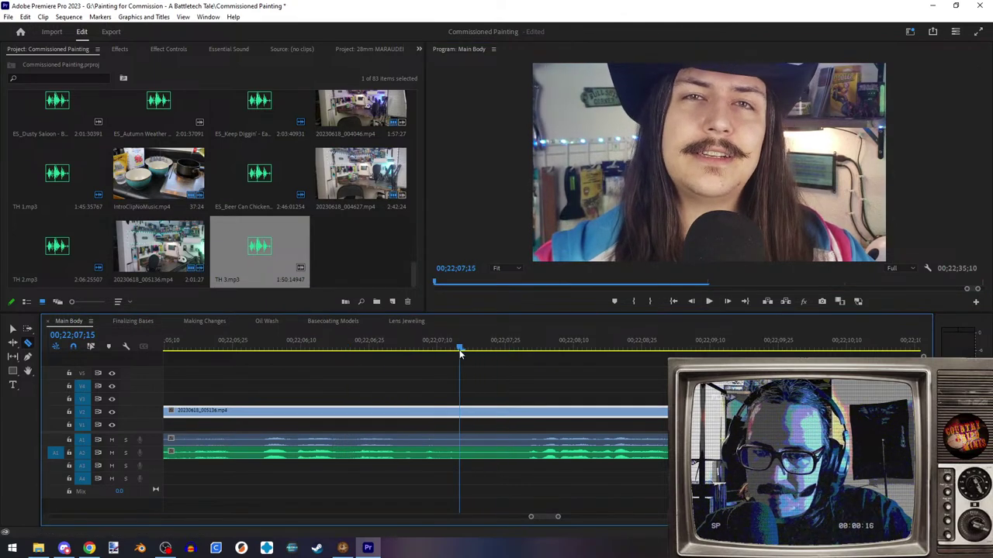
key(Right)
key(Right)
click(470, 412)
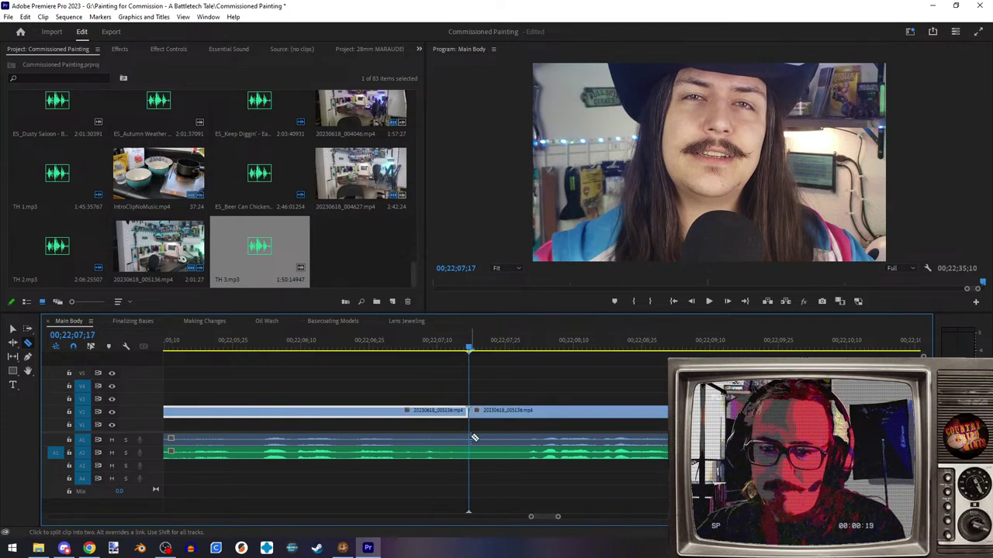
- Play past the flubbed phrase and split the video and both audio tracks at 00;22;11;27, before the retake begins
scroll(500, 442, right, 3)
click(715, 300)
click(714, 301)
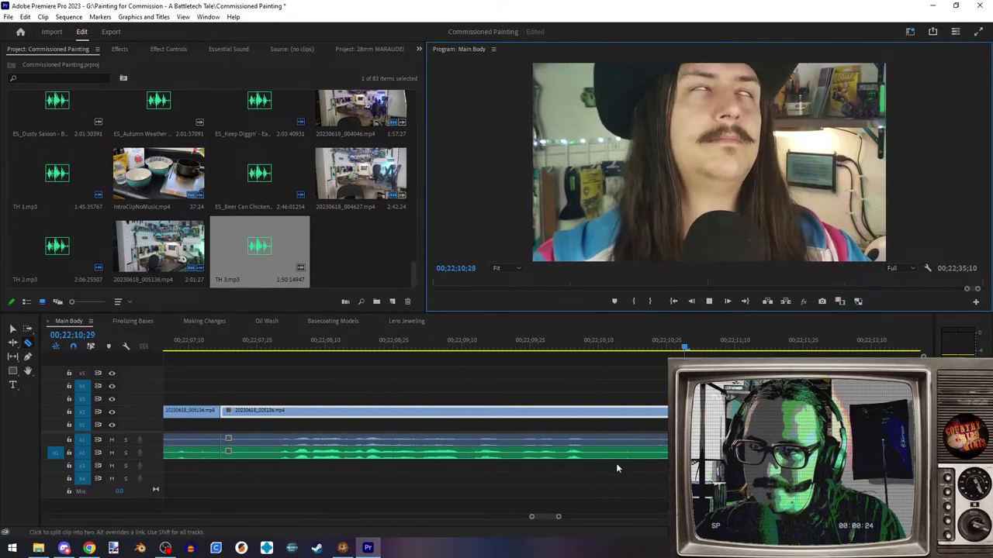
click(709, 301)
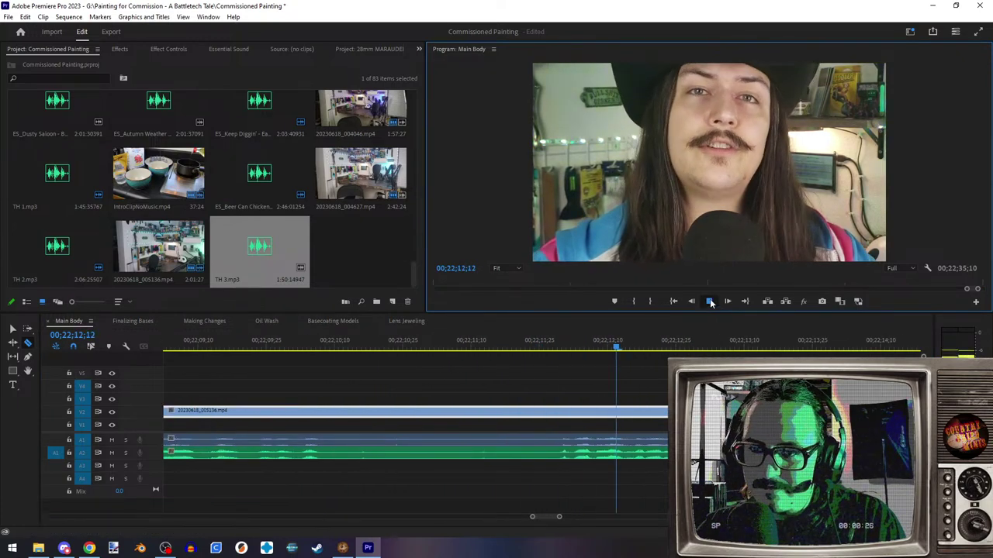
click(553, 349)
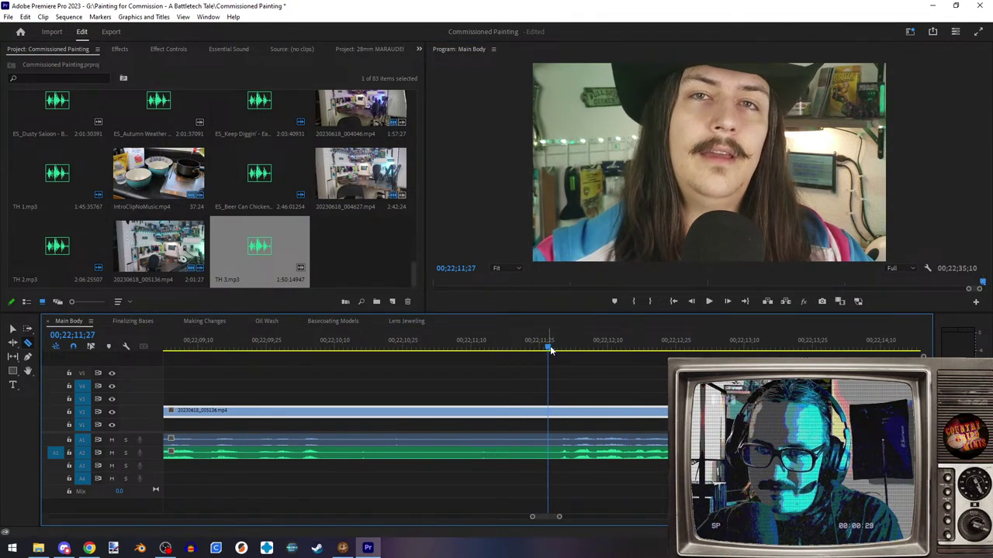
click(547, 410)
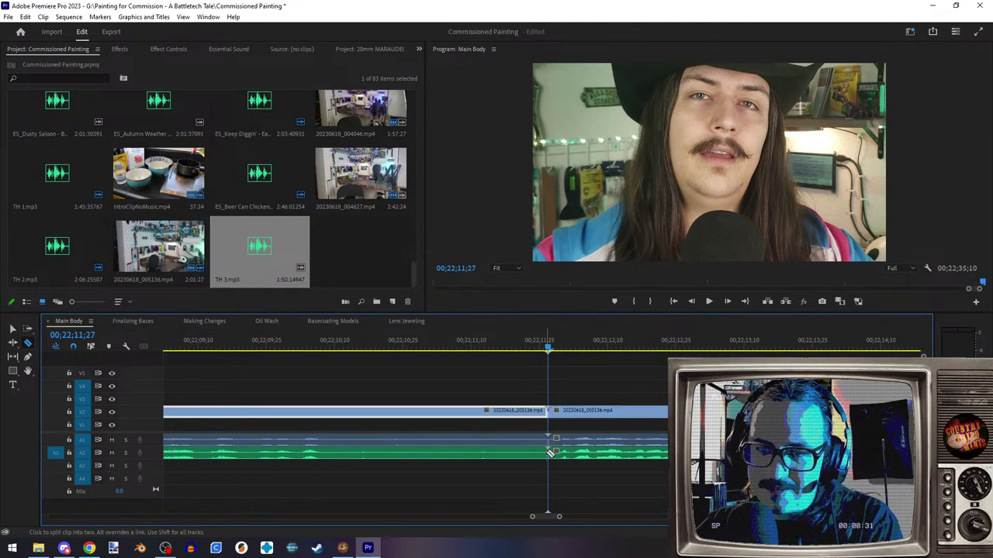
- Review the retake, split all its tracks at 00;22;26;08 and delete everything after the cut
click(711, 301)
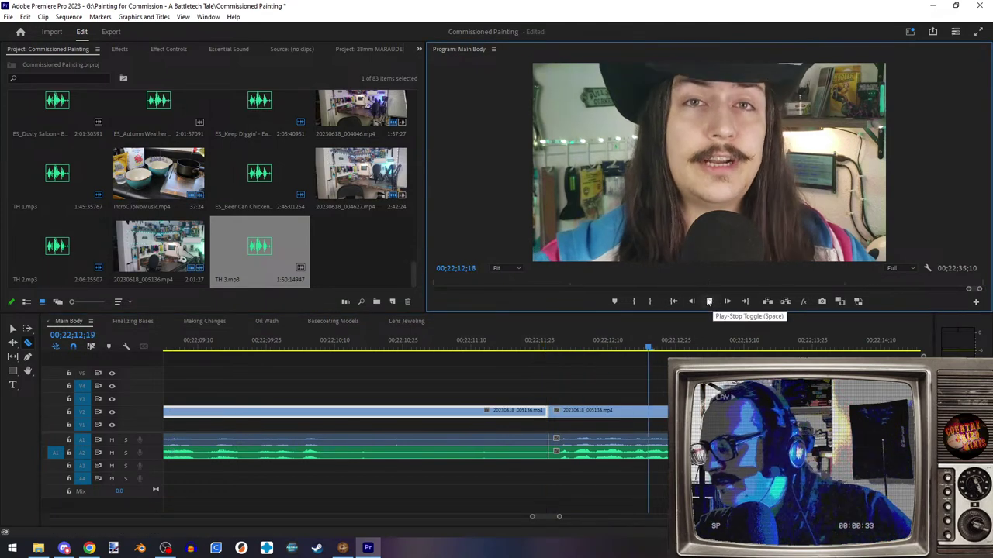
key(minus)
key(minus)
key(minus)
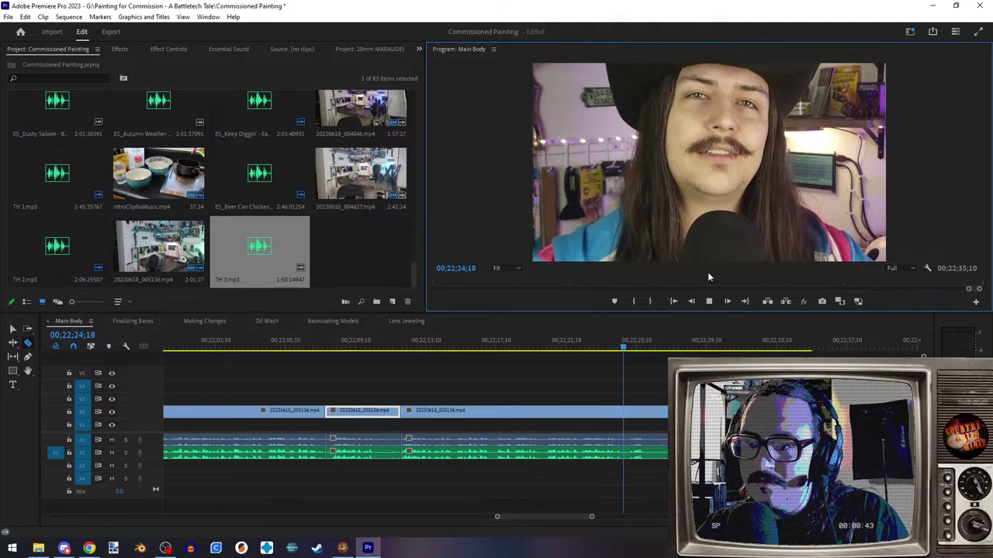
click(709, 302)
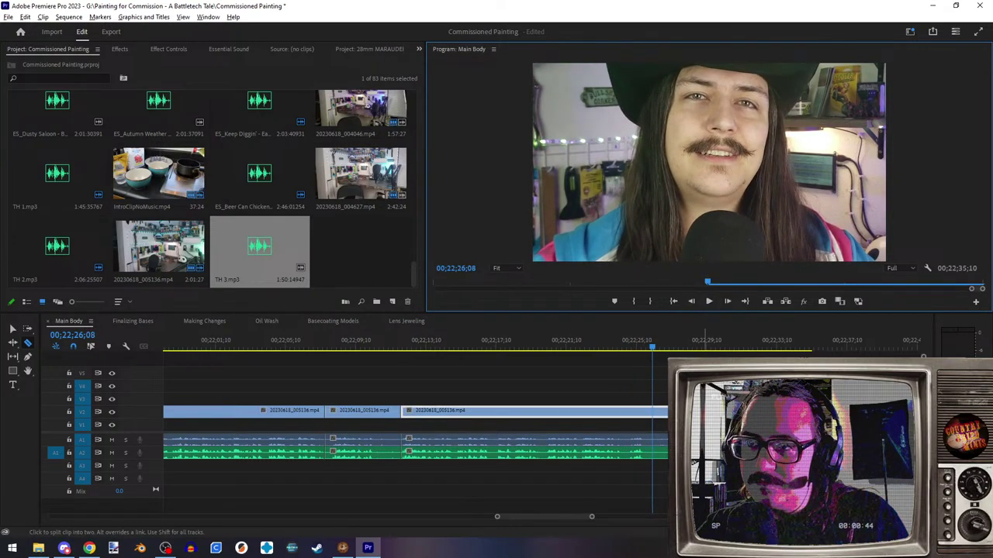
scroll(640, 422, up, 4)
click(648, 411)
click(12, 329)
key(space)
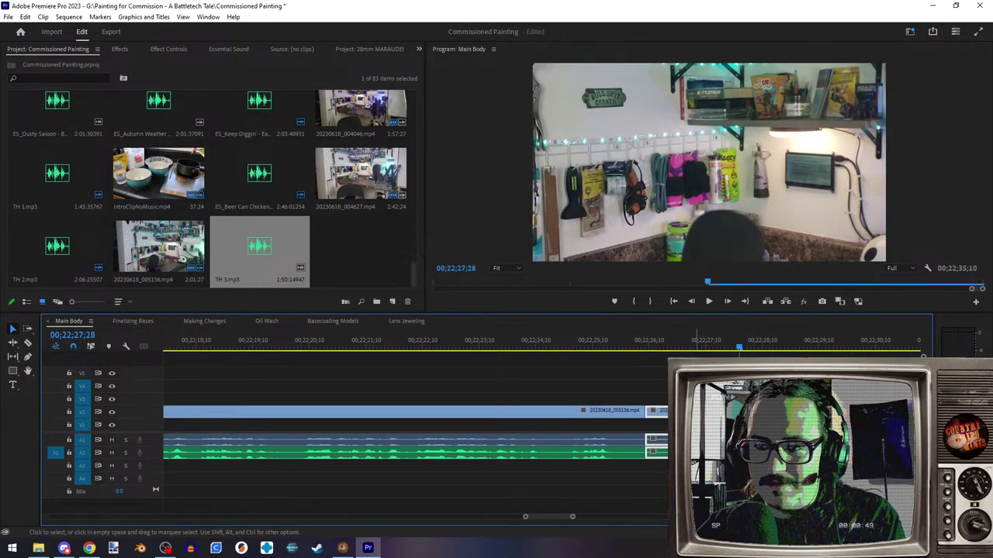
key(space)
- Delete the flubbed section between 00;22;07;17 and 00;22;11;27, and the unused footage and audio before 00;21;55;27
scroll(502, 432, down, 5)
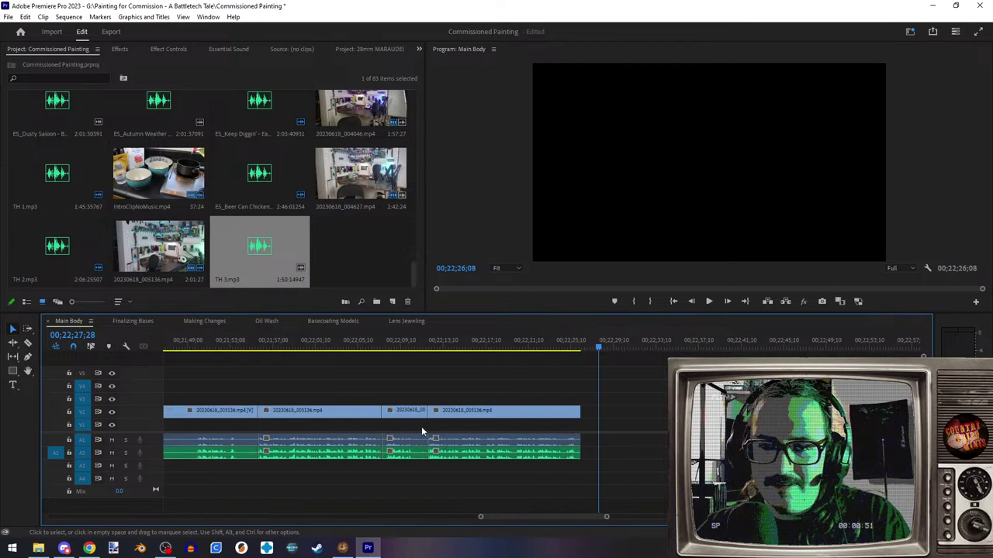
scroll(423, 436, up, 3)
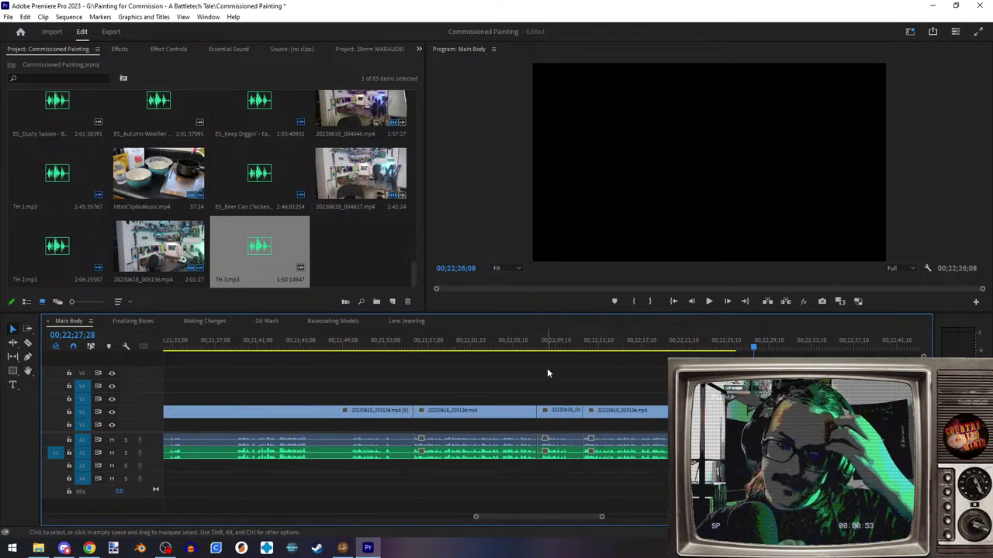
drag(551, 376, 551, 490)
key(Delete)
drag(353, 365, 329, 440)
key(Delete)
- Move the first kept take with its audio later on the timeline until it butts against the second kept take
drag(412, 372, 435, 473)
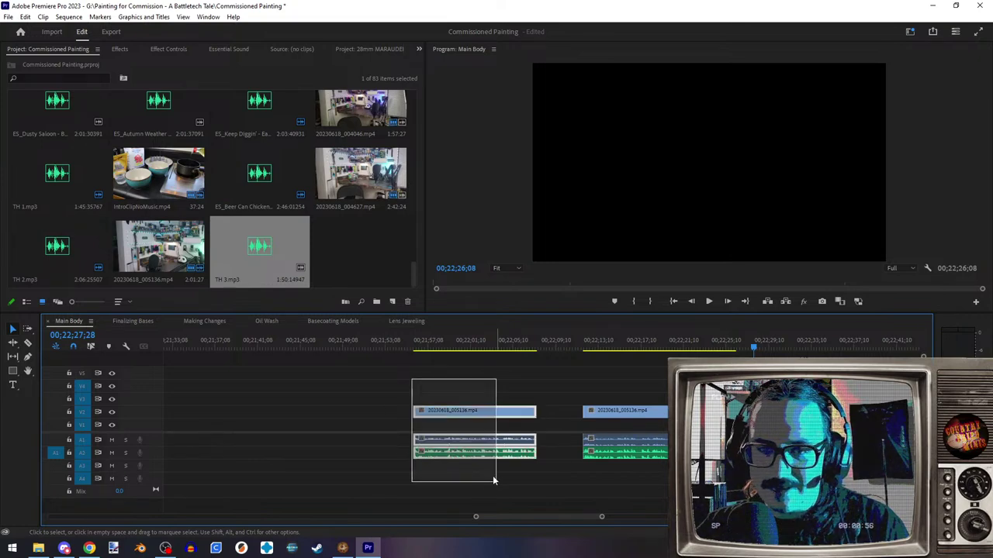
drag(438, 431, 485, 432)
scroll(481, 419, up, 4)
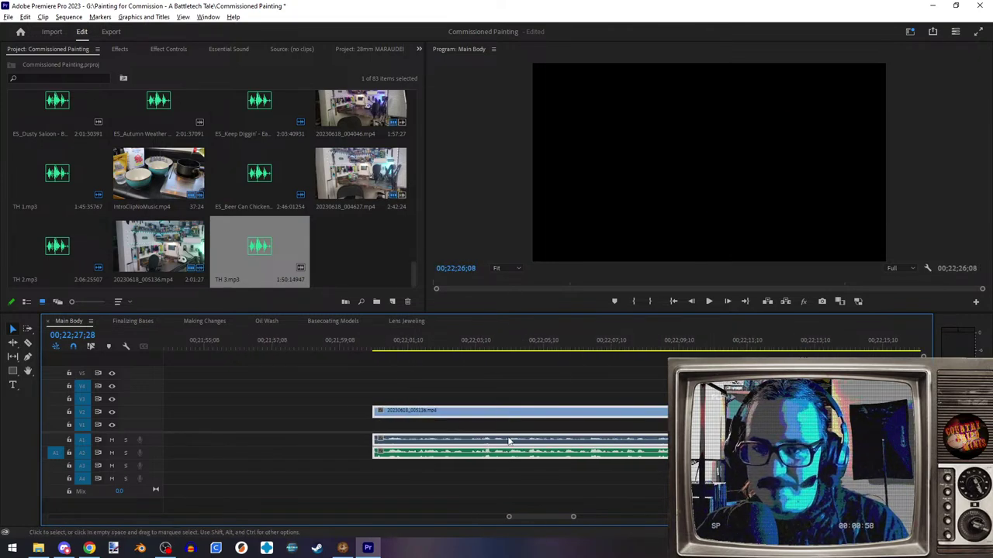
- Scale the first take's video to 85 and lower it in the frame to about position 954, 731
key(Up)
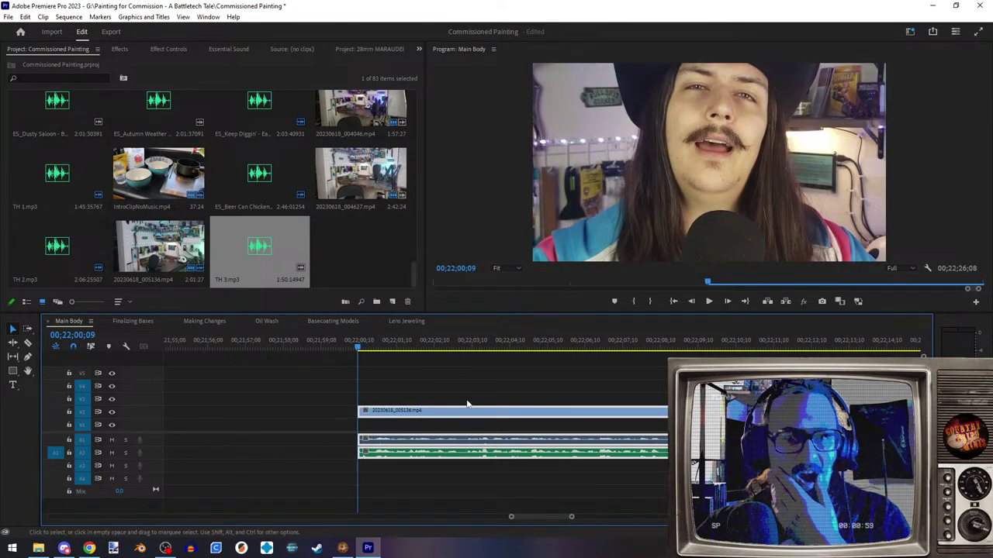
click(451, 418)
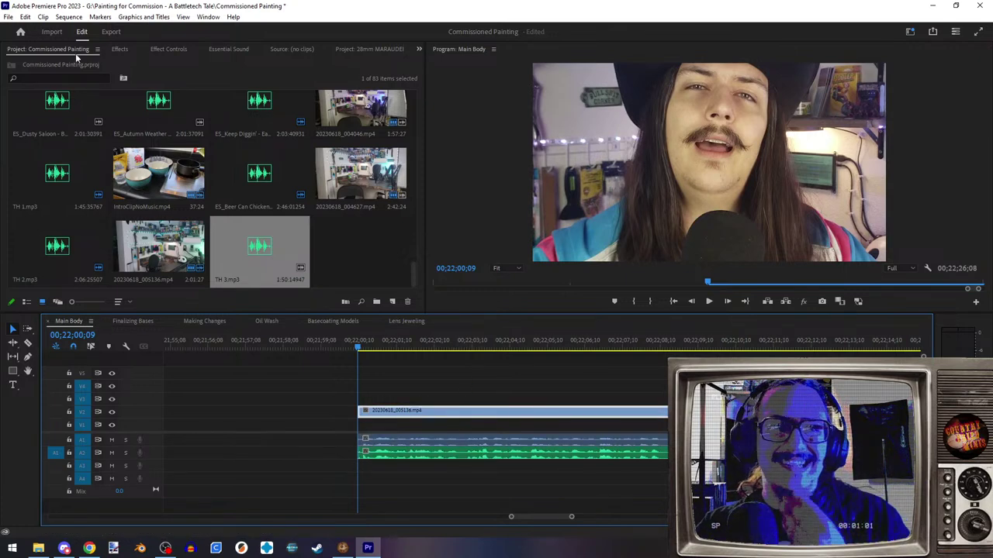
click(167, 49)
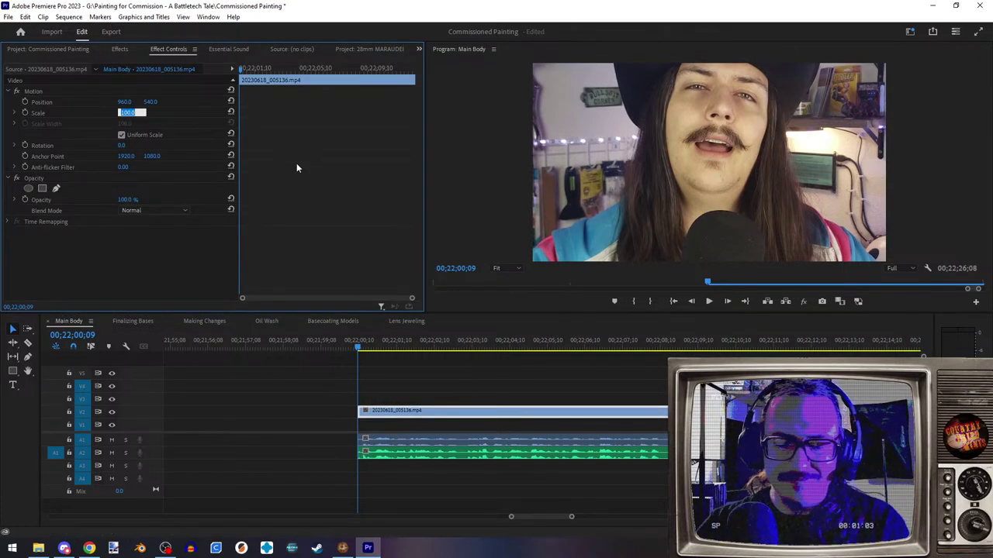
key(Return)
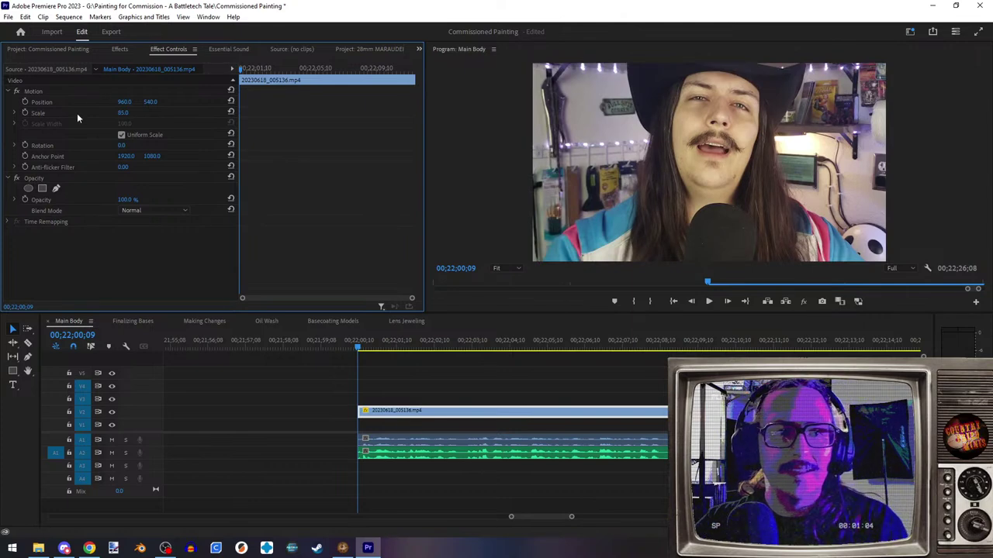
drag(684, 159, 682, 189)
- Lower the second take's video in the frame to about position 932, 723, so that the whole hat shows
scroll(608, 431, down, 3)
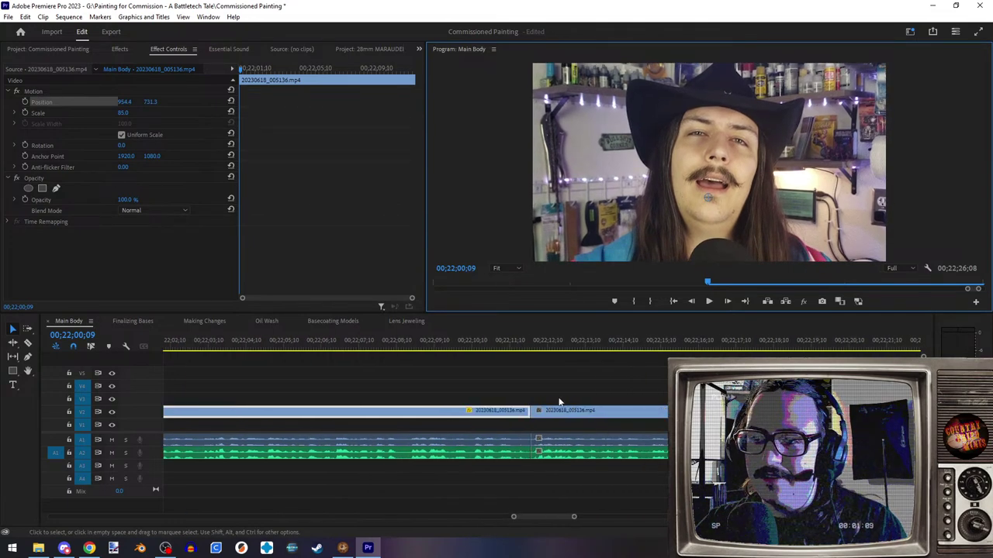
click(564, 346)
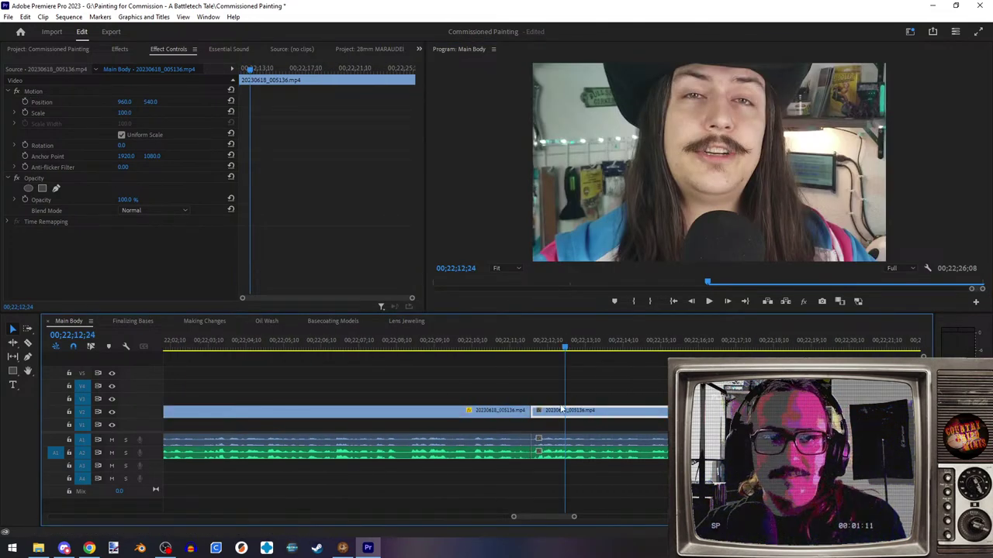
scroll(614, 381, down, 1)
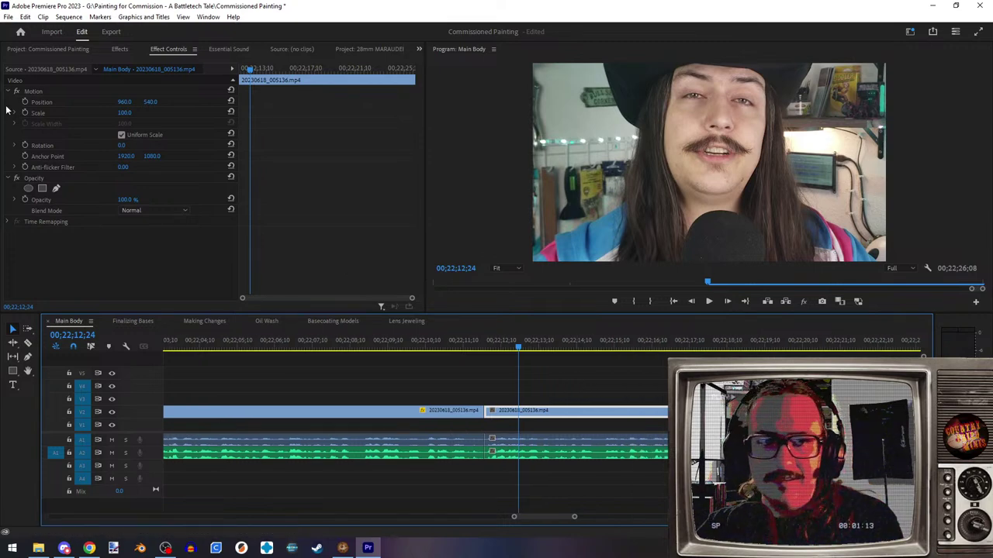
drag(601, 161, 595, 188)
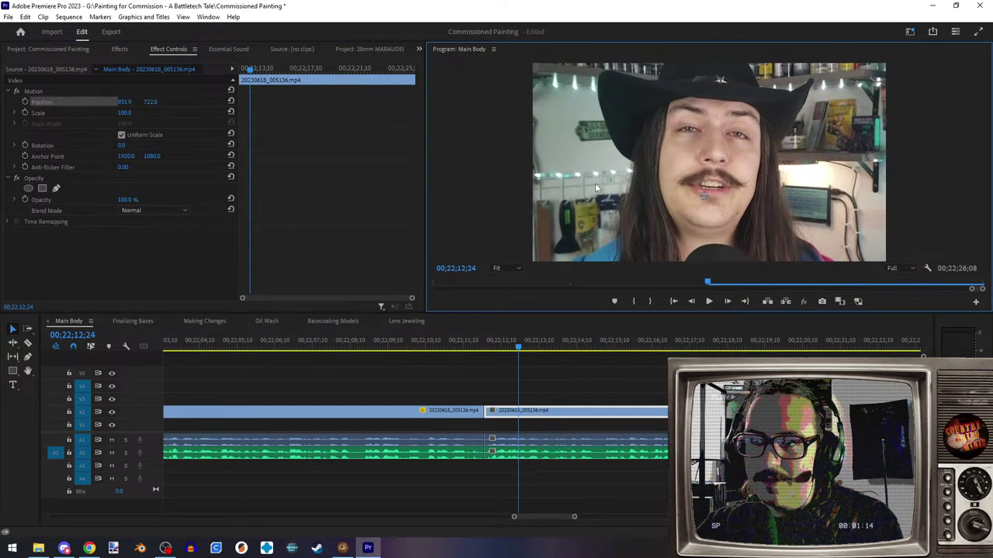
- Play back both reframed takes from 00;22;00;09 through the end of the sequence to check the cut and framing
scroll(478, 379, up, 5)
key(Up)
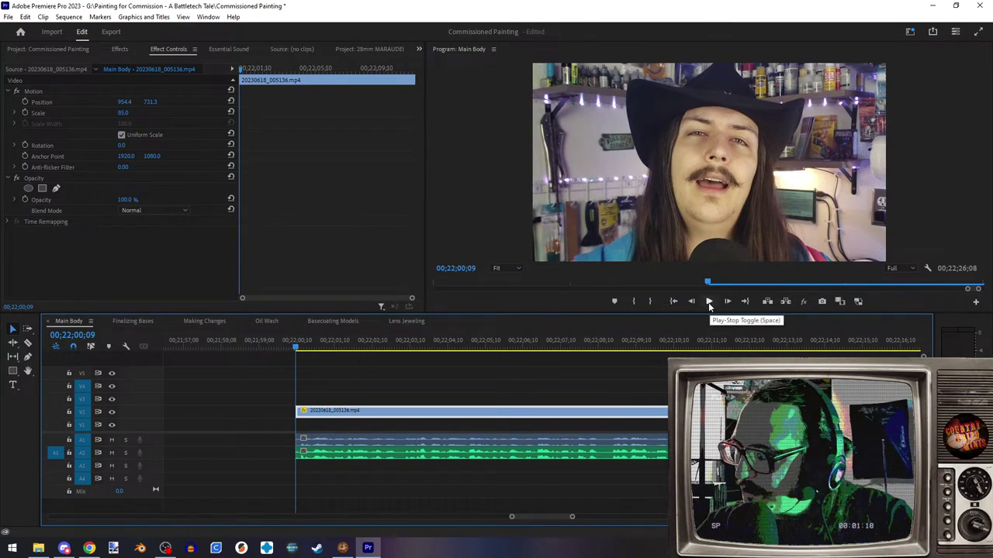
click(708, 302)
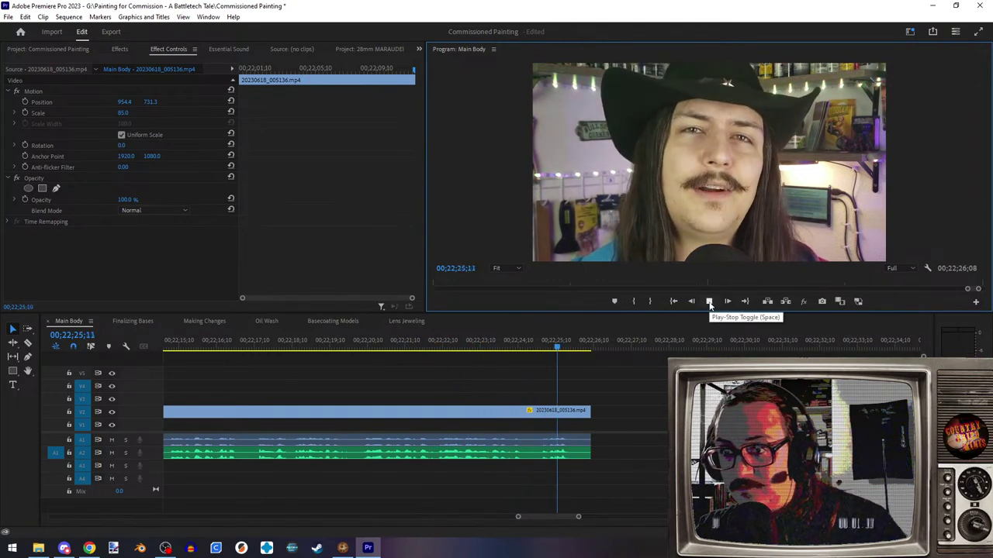
scroll(465, 375, down, 3)
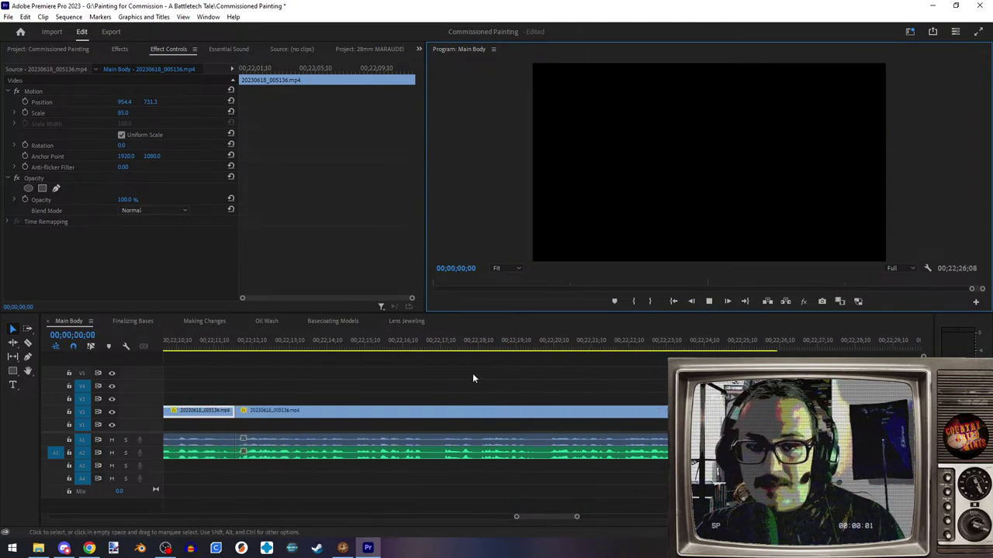
key(space)
click(709, 301)
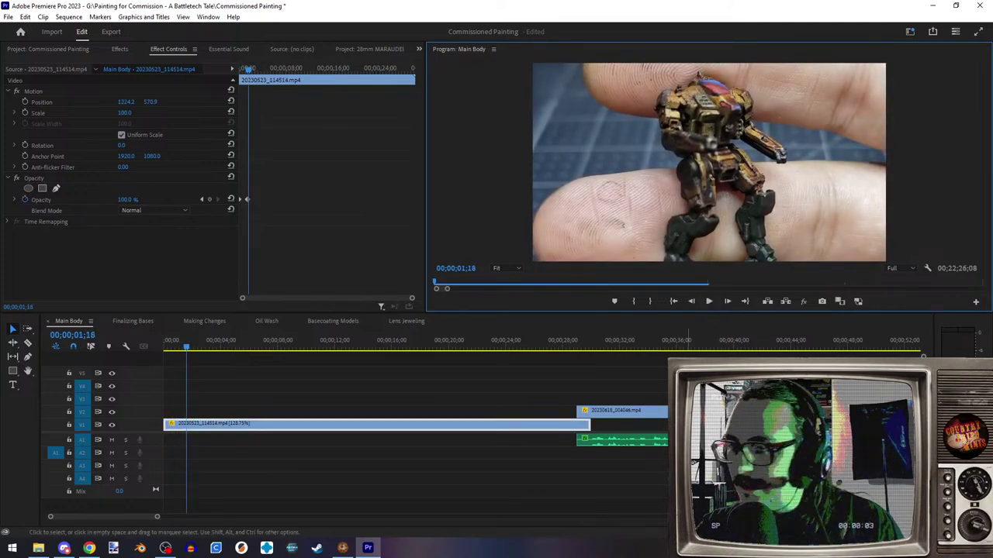
- Return to the start of the first take and set its position to exactly 955, 730
scroll(649, 464, down, 8)
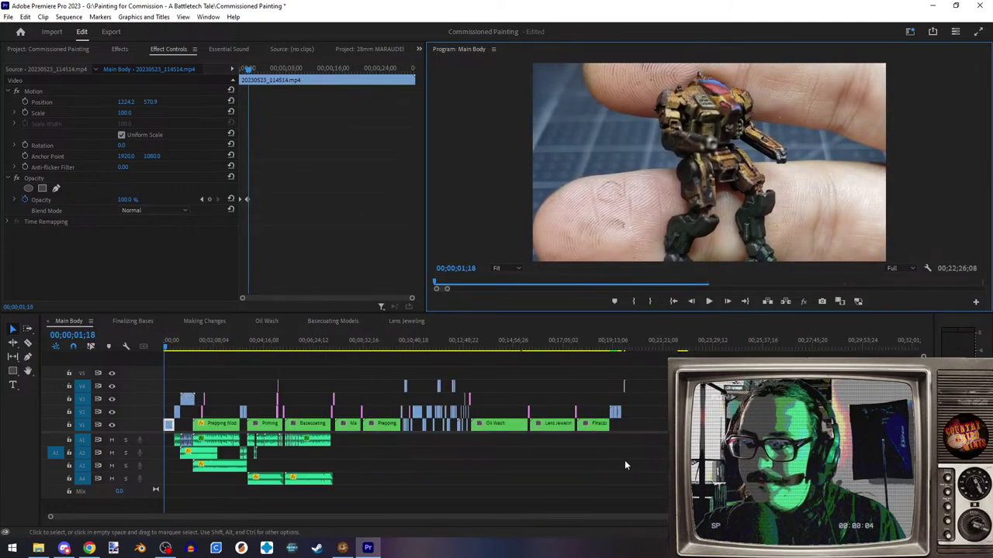
scroll(634, 458, up, 10)
scroll(634, 458, up, 3)
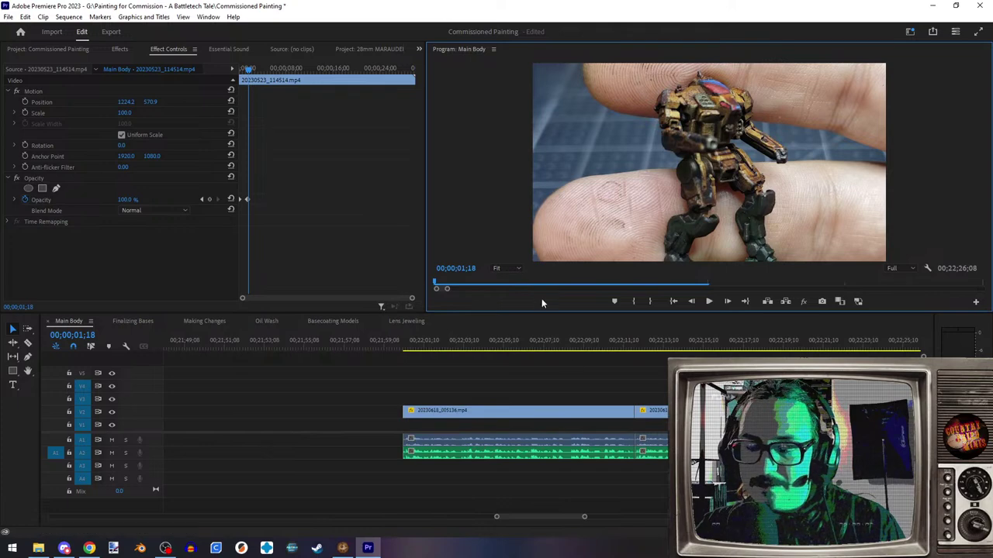
click(542, 344)
key(Up)
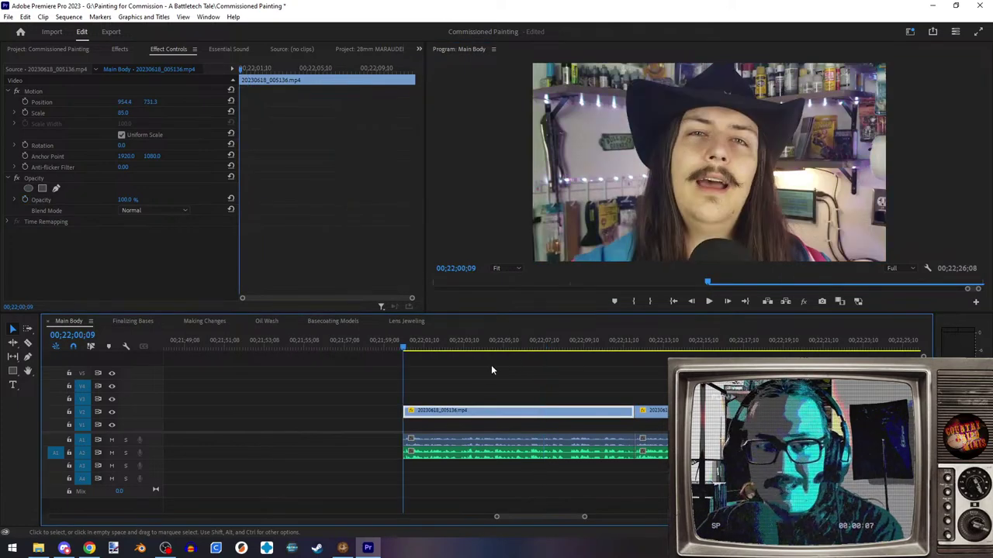
click(125, 103)
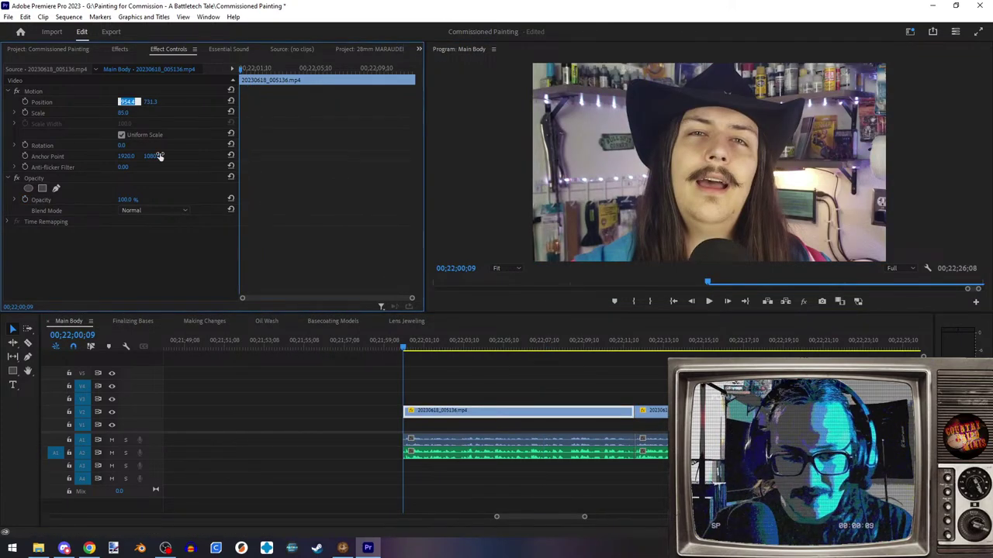
text(955)
key(Tab)
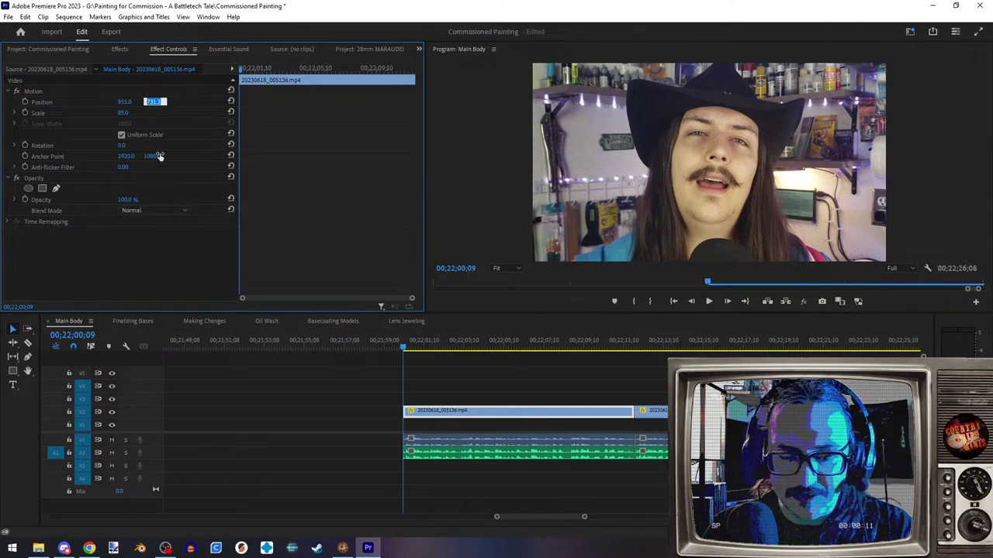
text(730)
key(Return)
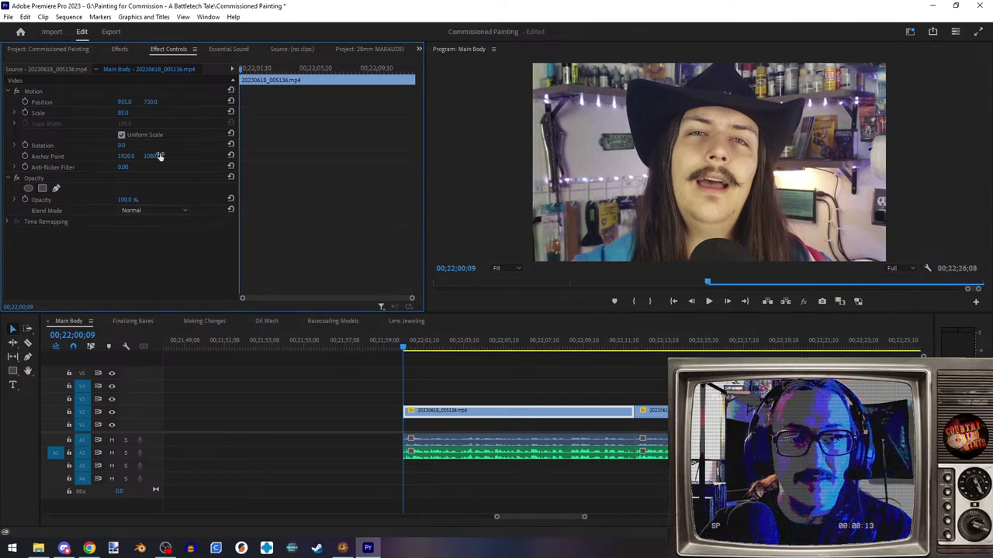
- Add a scale keyframe on the first frame of the first take with a value of 75
click(131, 111)
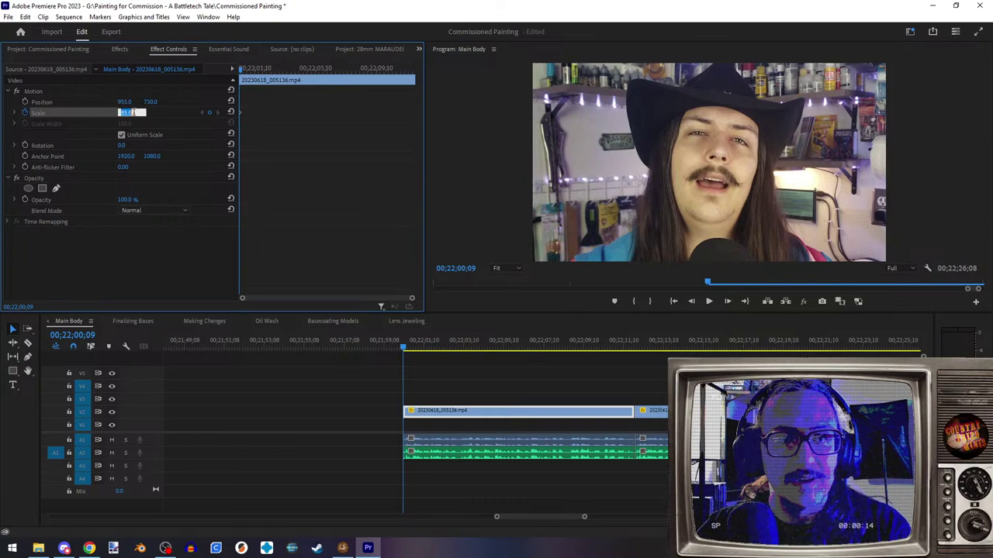
text(75)
key(Return)
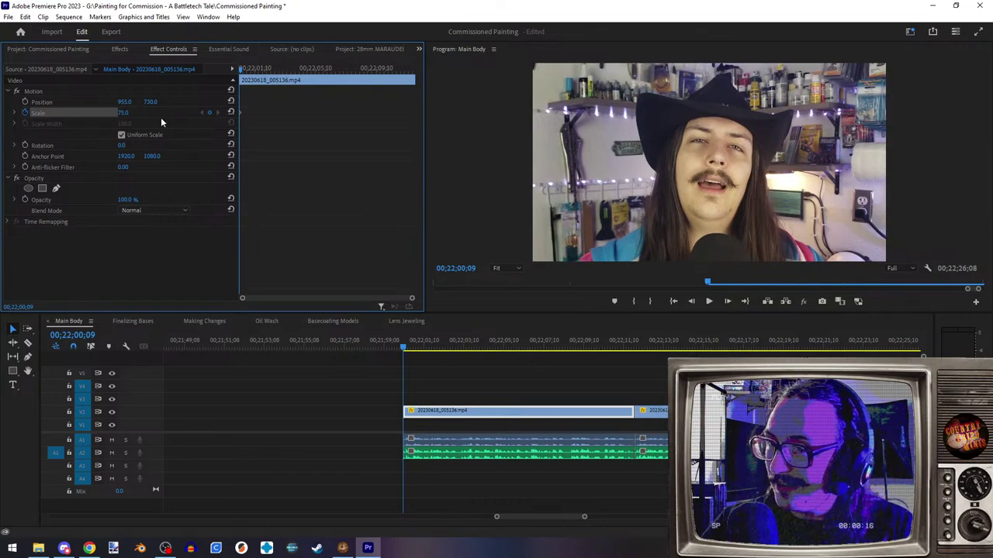
- Add a second scale keyframe on the first take's last frame, 00;22;11;26, with a value of 85
click(552, 356)
key(Down)
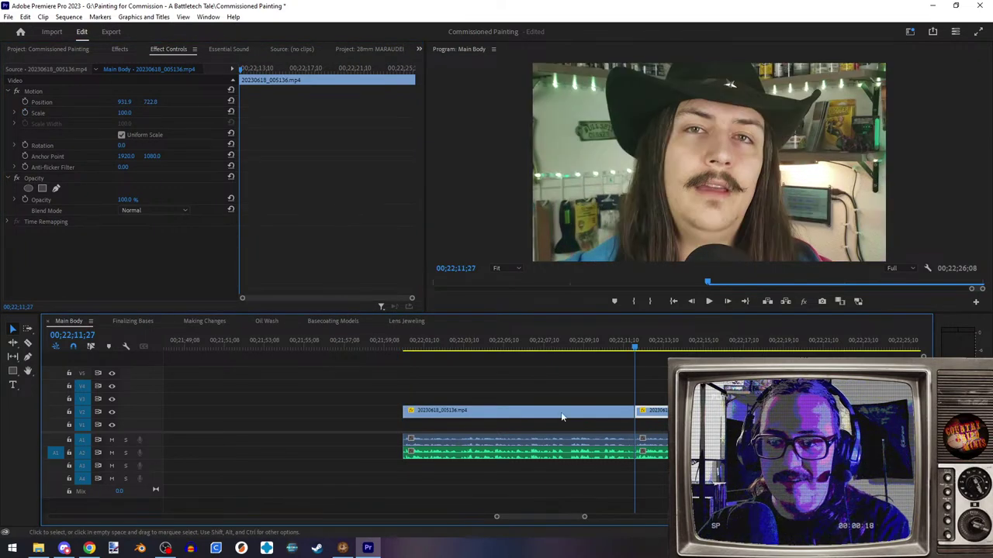
key(Left)
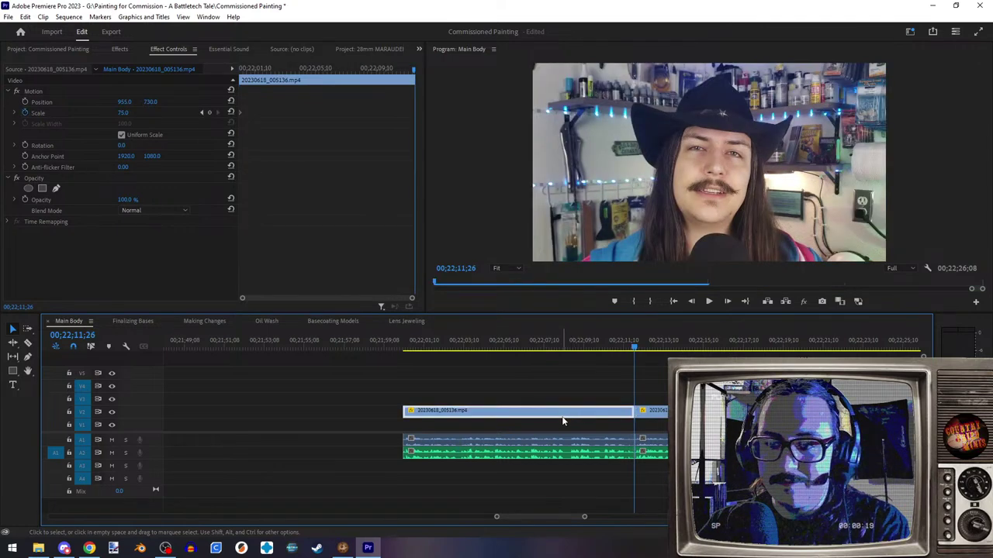
key(Right)
key(Left)
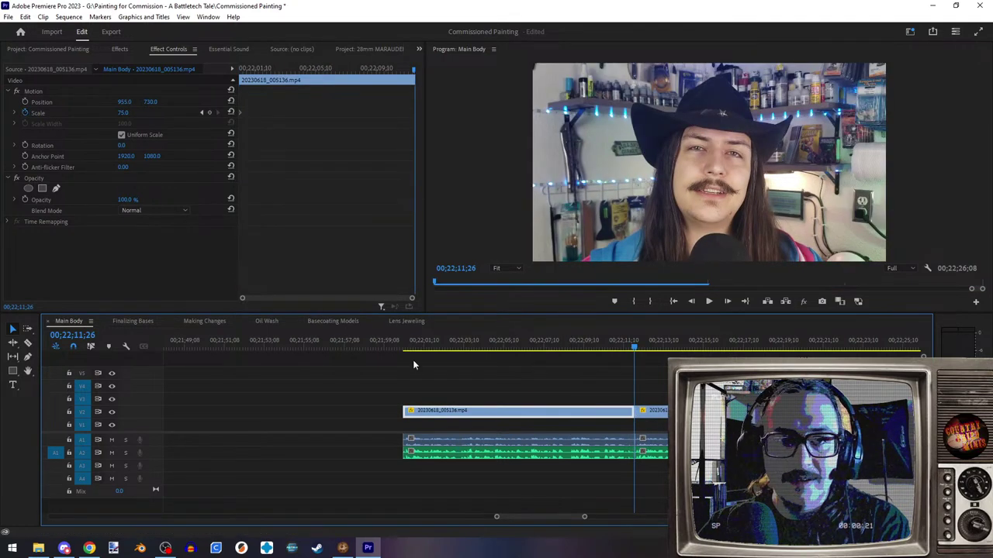
click(136, 111)
text(85)
key(Return)
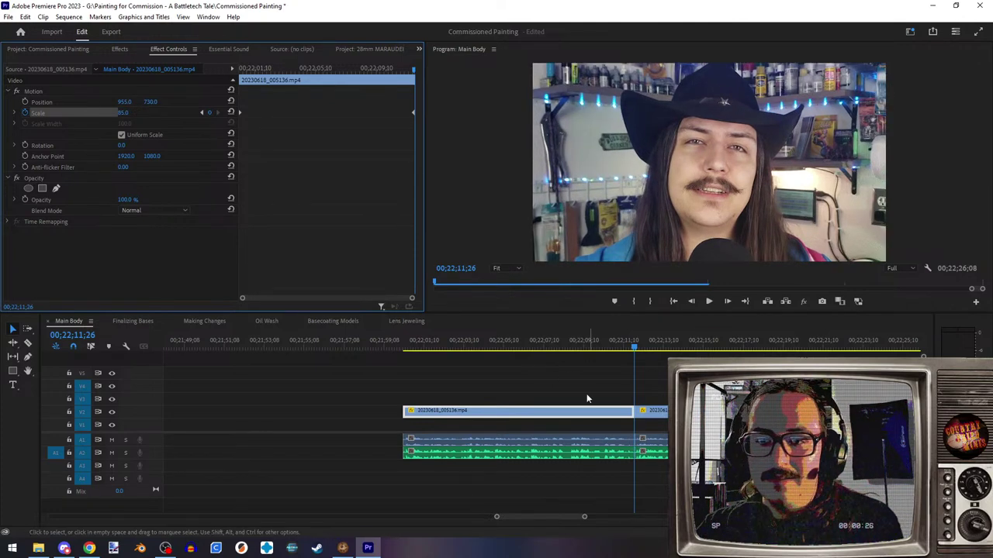
- Play the first take from its start into the second take to review the slow zoom-in
click(548, 353)
key(Up)
click(709, 301)
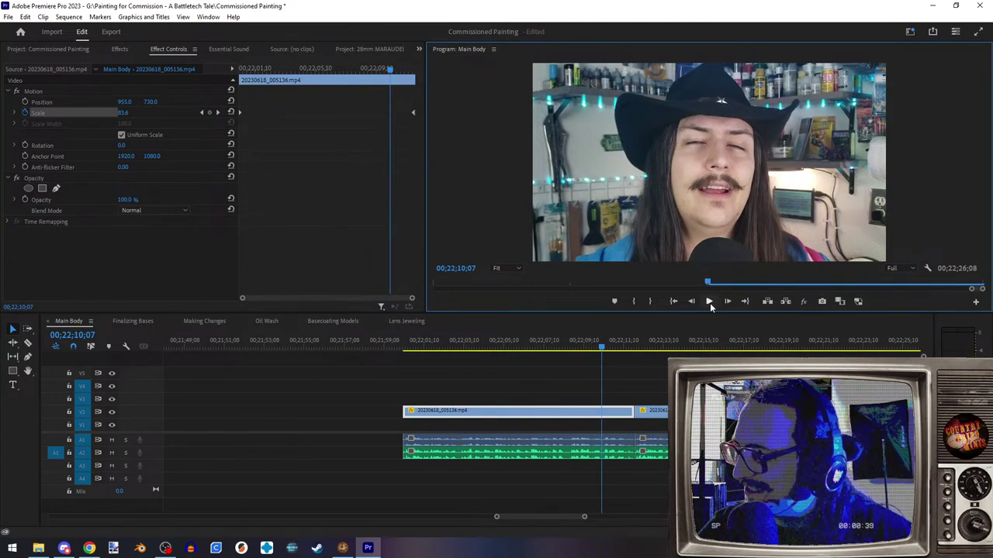
click(709, 301)
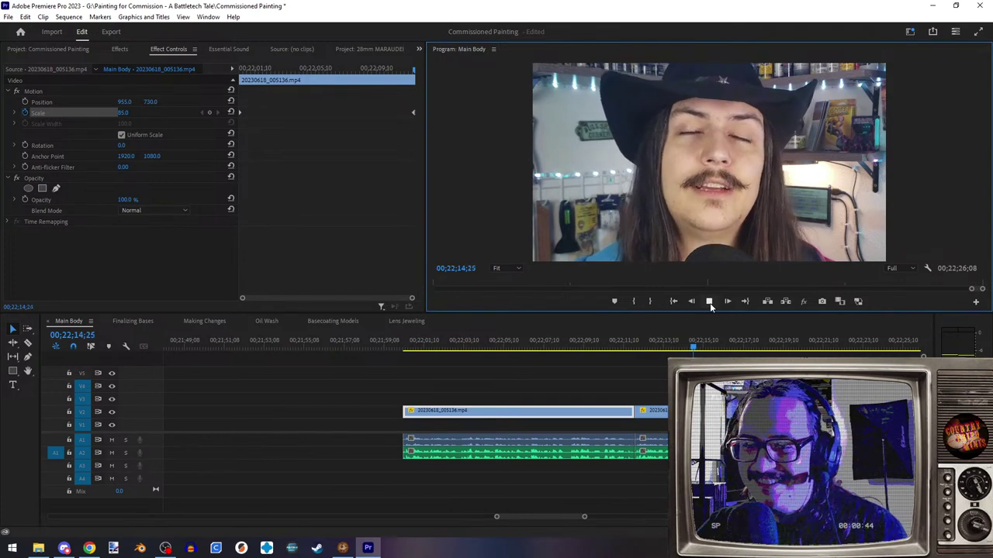
click(708, 302)
click(65, 548)
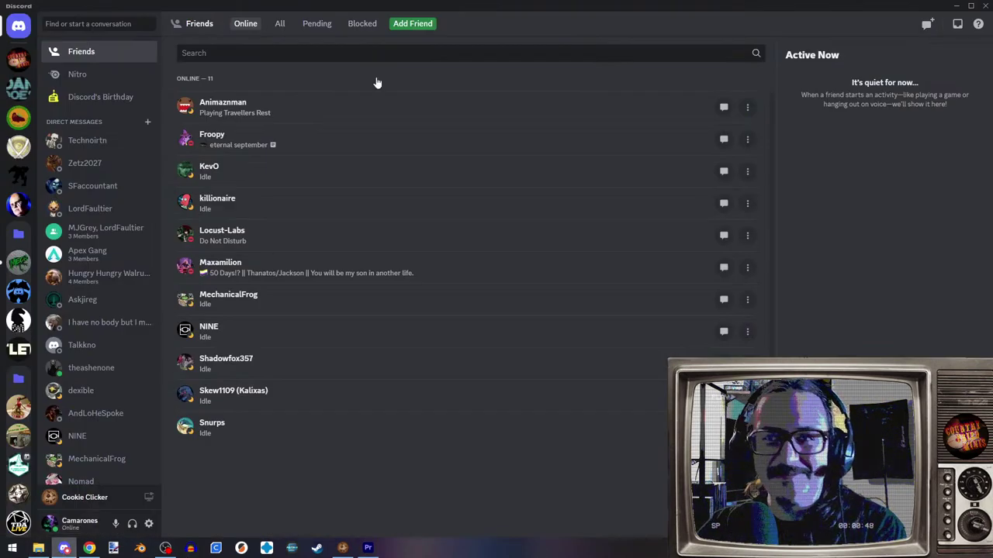
key(alt+Tab)
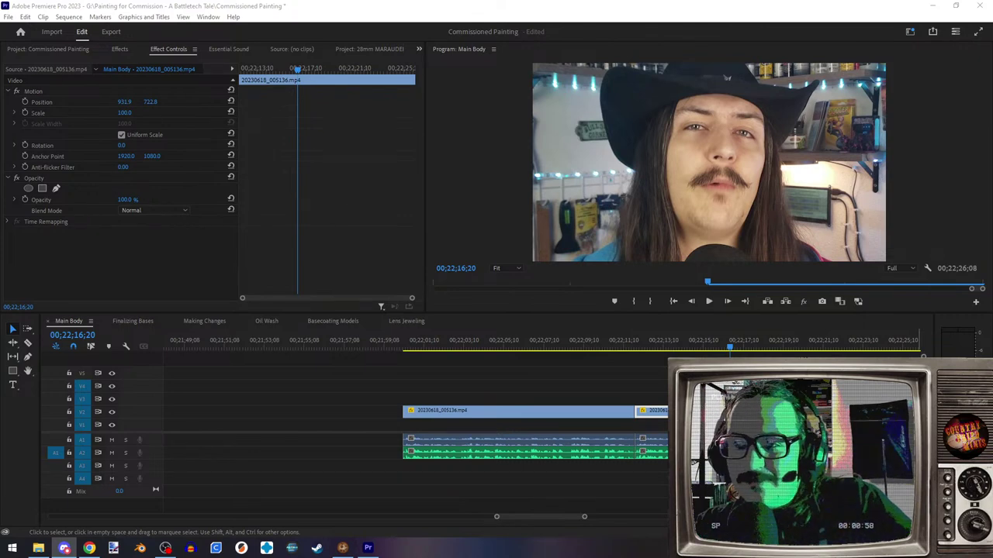
drag(772, 347, 798, 349)
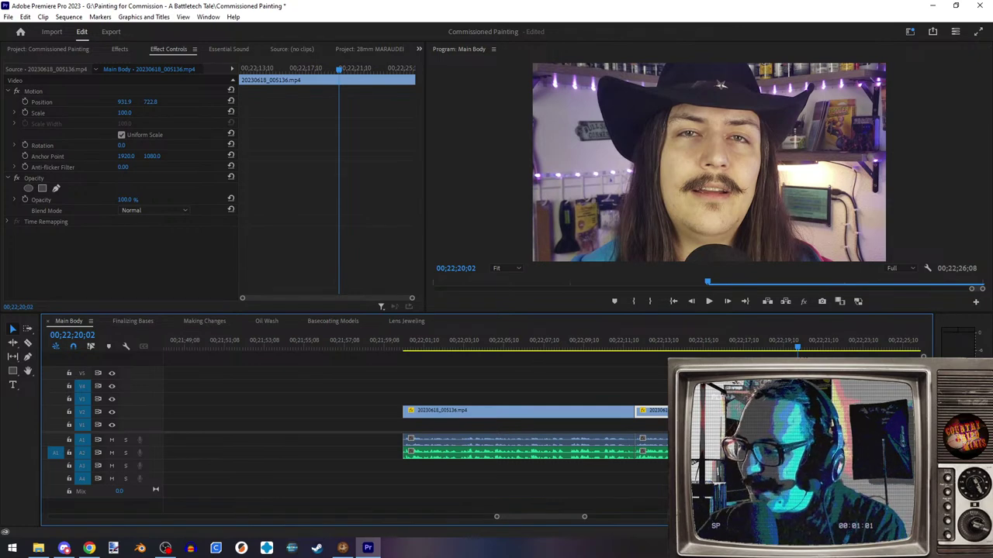
key(alt+Tab)
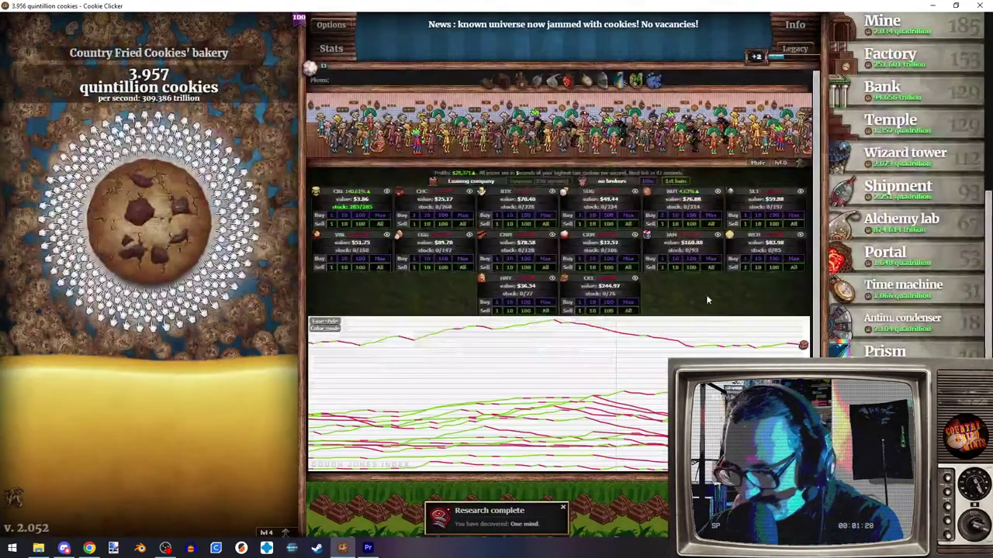
click(162, 256)
click(164, 257)
click(164, 260)
click(165, 260)
click(165, 260)
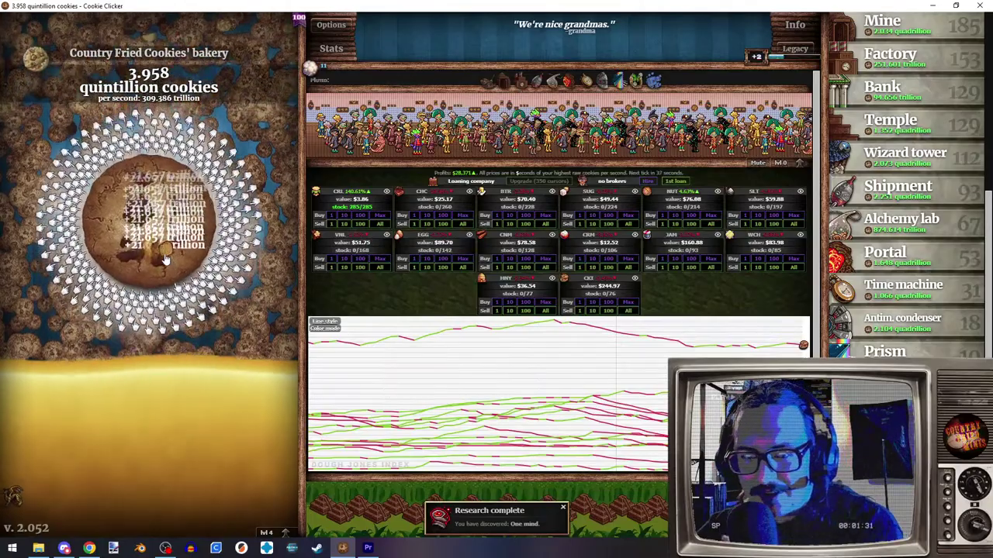
click(164, 260)
click(165, 260)
click(164, 260)
click(165, 260)
click(167, 256)
click(178, 234)
click(178, 234)
click(178, 234)
click(179, 234)
click(938, 11)
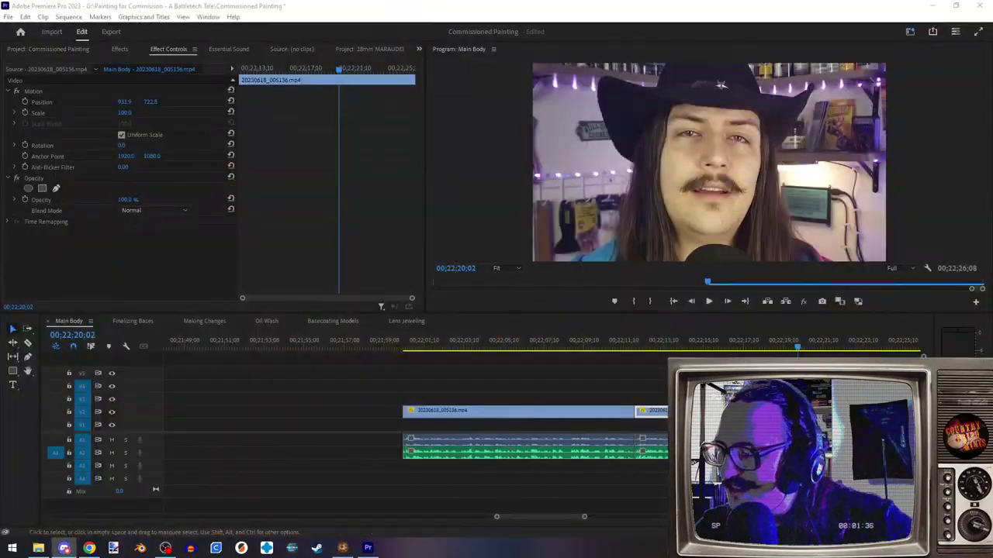
- Add scale keyframes to the second take, with 100 on its first frame and 90 on its last frame
scroll(372, 471, down, 3)
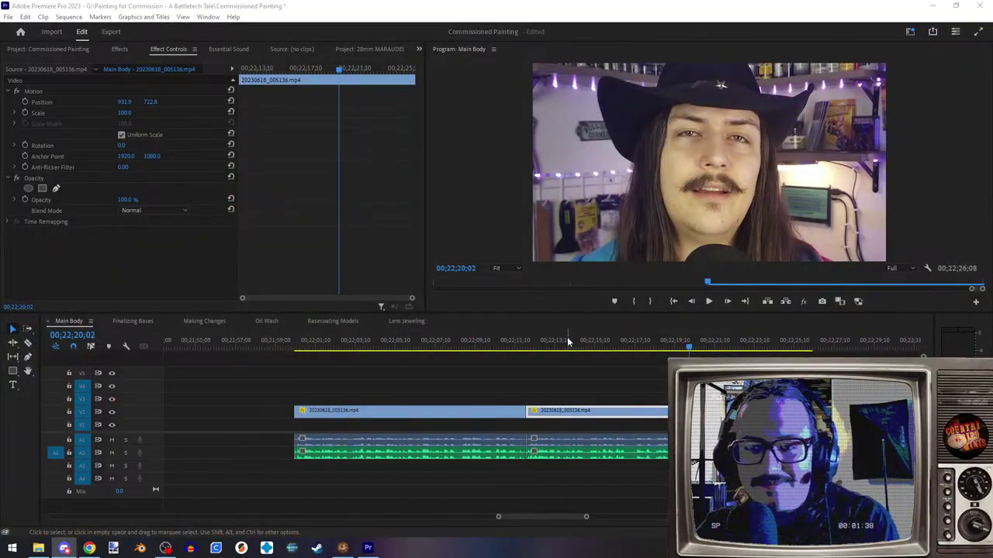
key(Up)
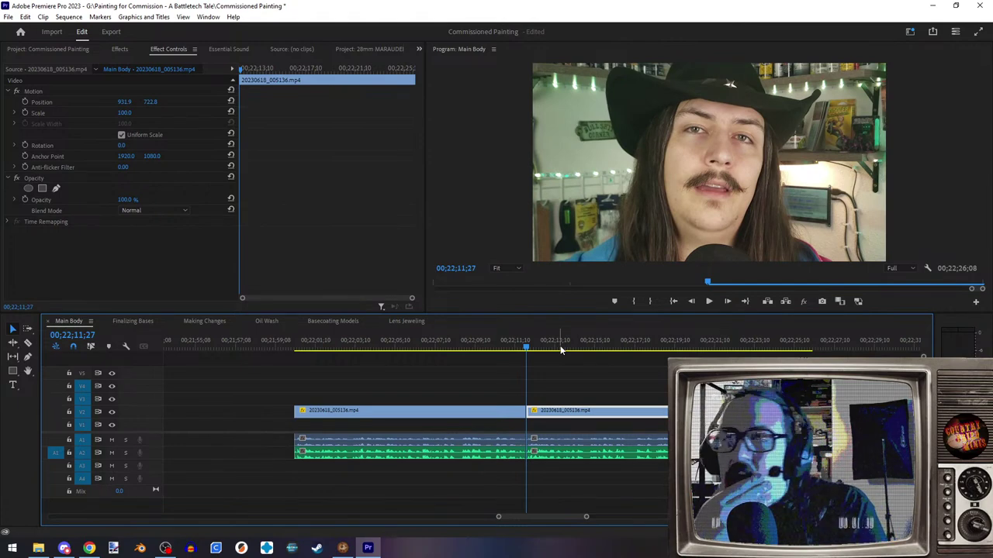
key(Down)
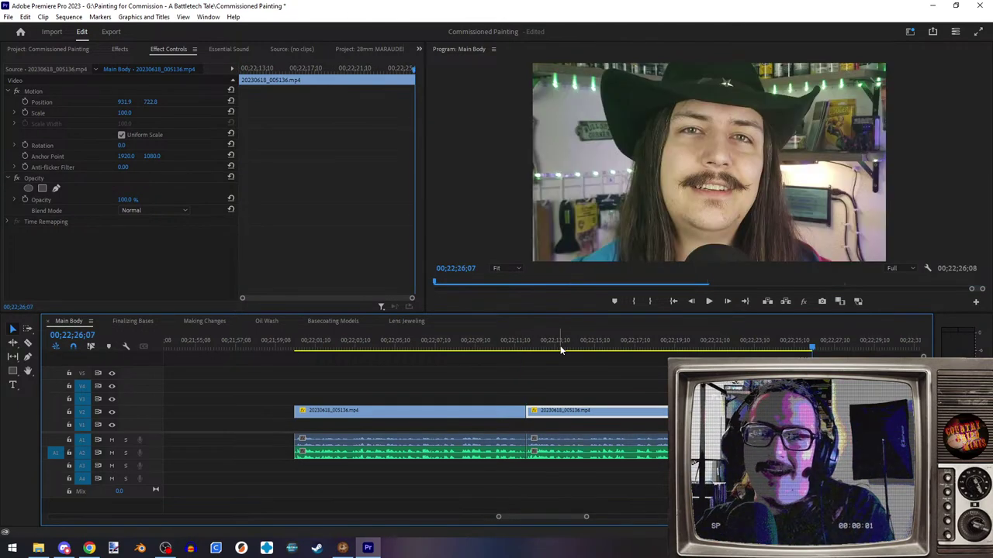
click(36, 114)
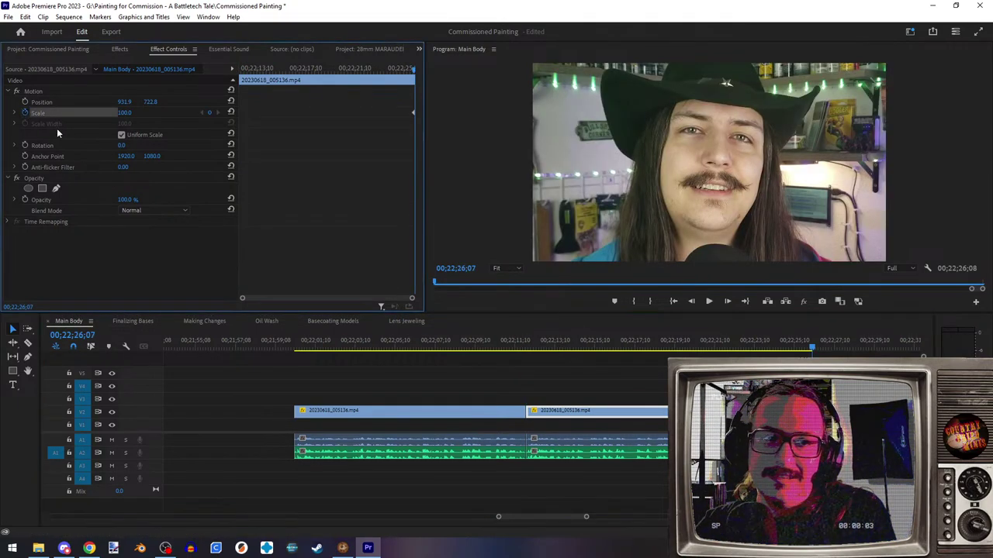
key(Up)
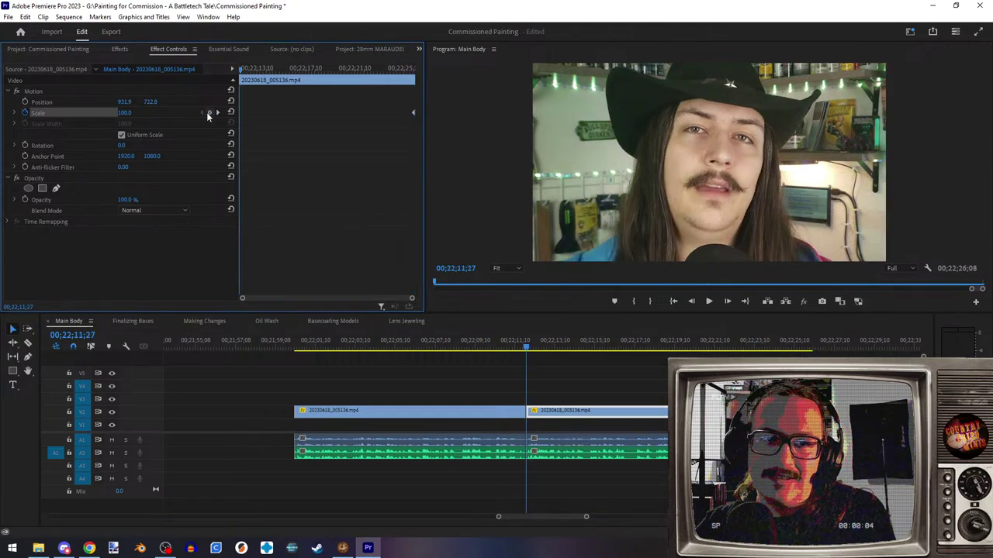
key(End)
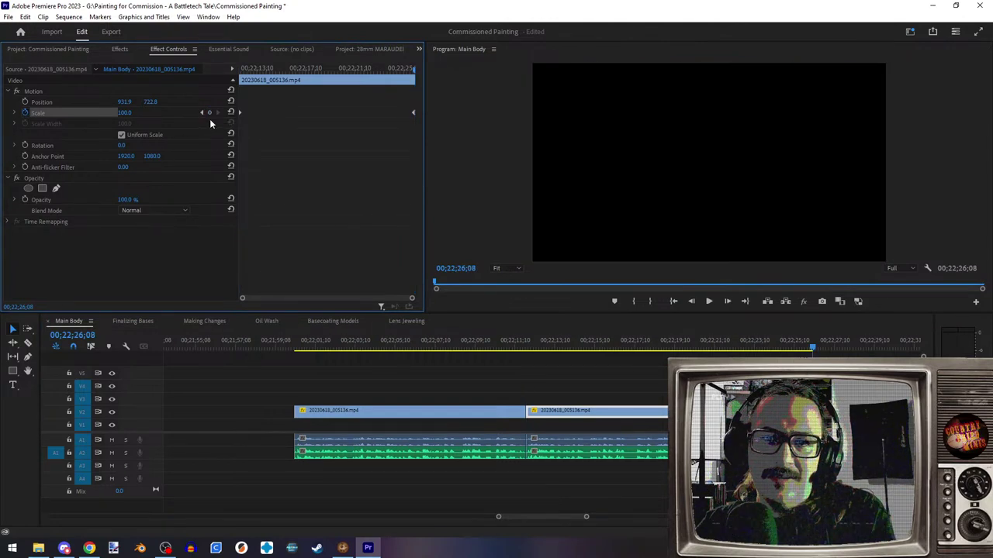
key(Left)
click(128, 112)
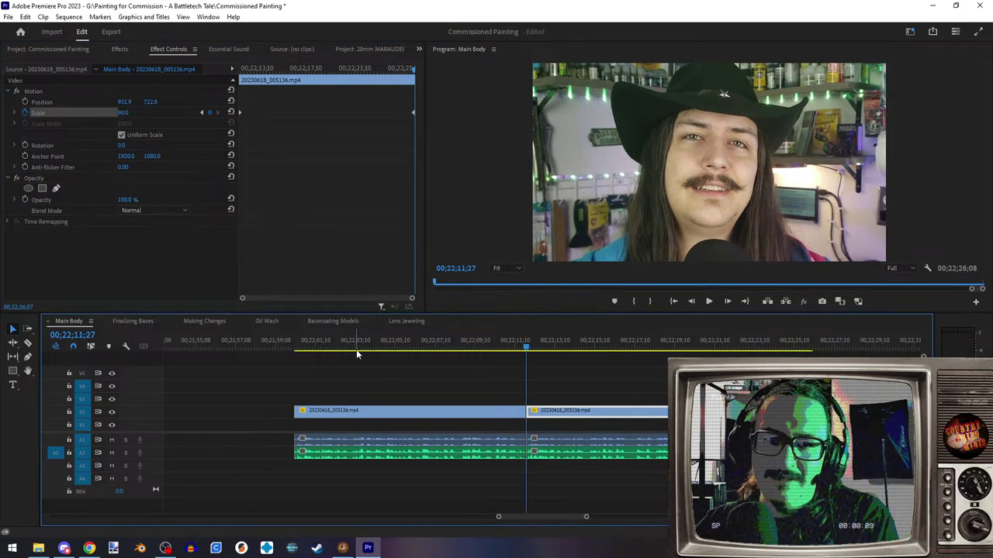
- Play both takes from the start of the first one to review the zoom-in and zoom-out
click(395, 344)
key(Up)
click(716, 302)
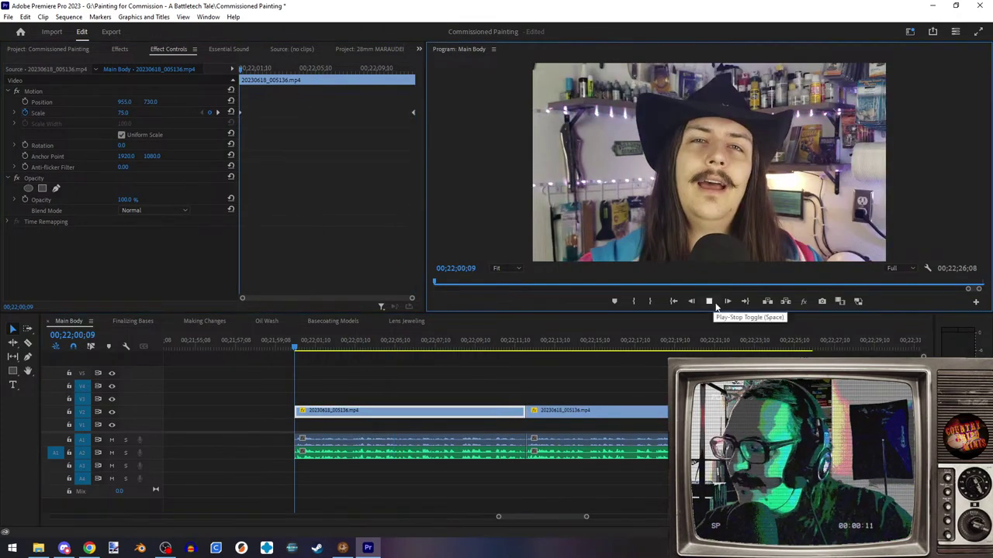
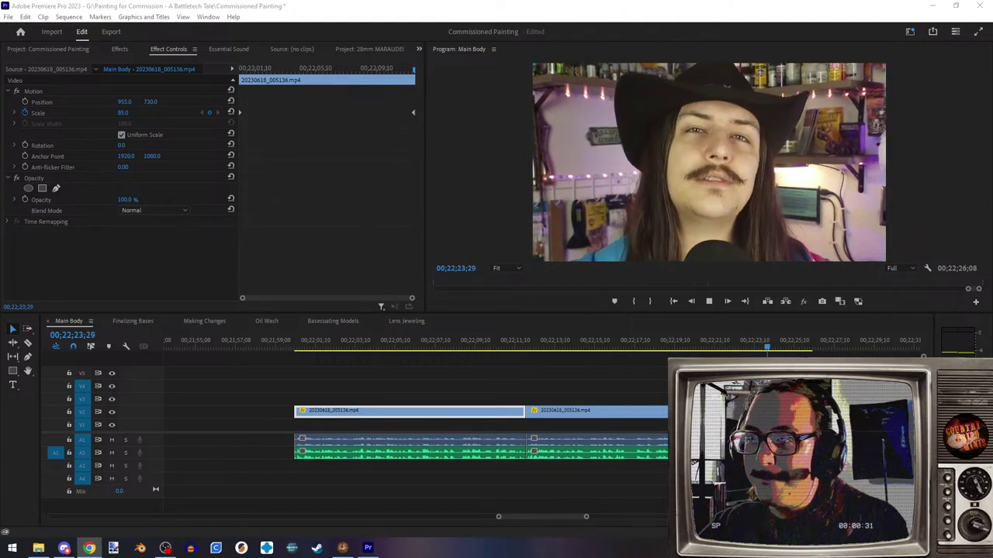
click(708, 302)
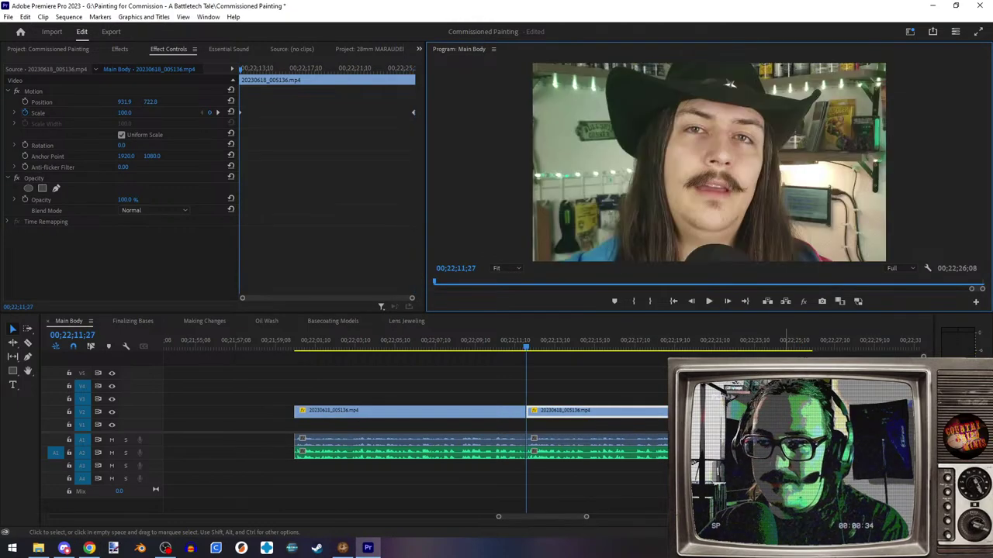
- Fade out the second take with opacity keyframes of 100% at 00;22;25;07 and 0% on the last frame, 00;22;26;07
key(End)
click(25, 199)
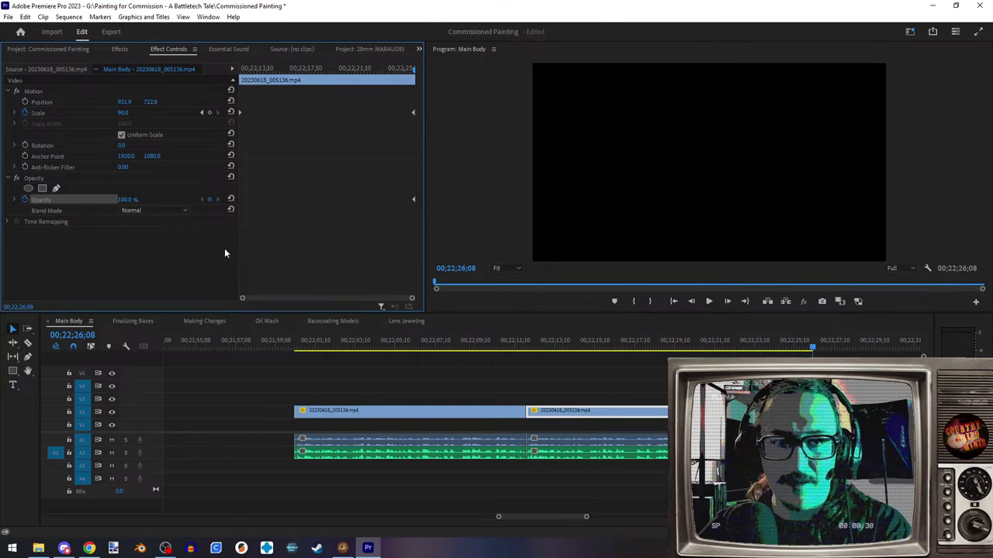
click(201, 113)
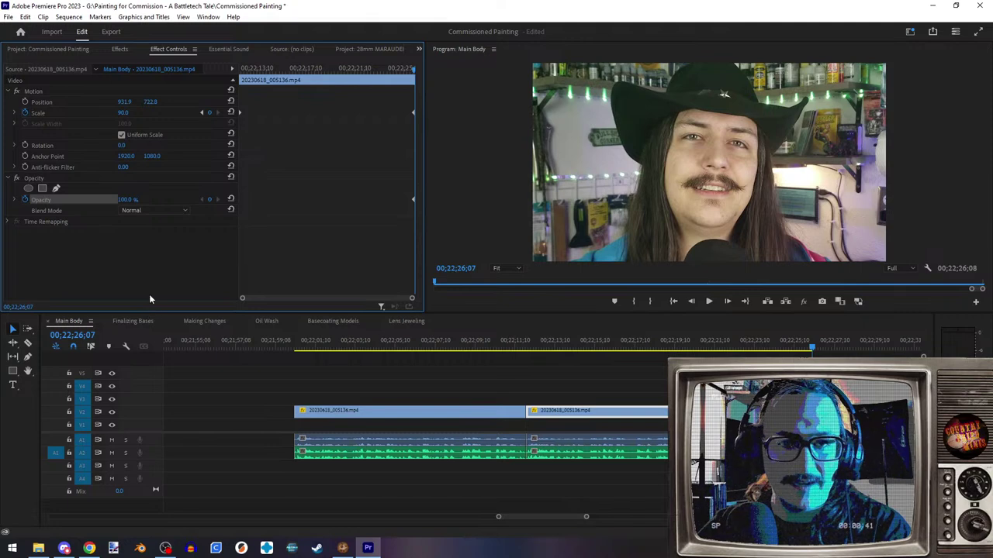
click(80, 335)
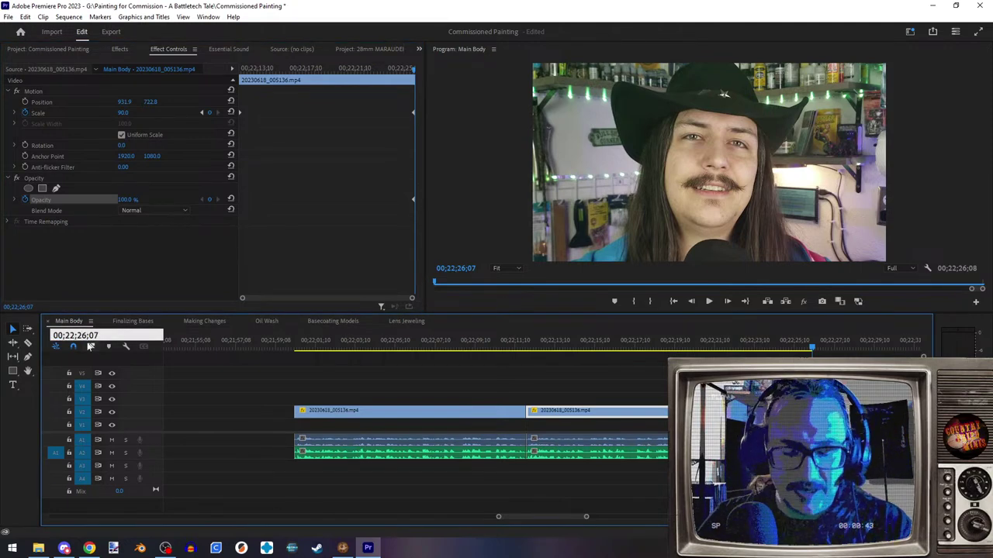
text(22507)
key(Return)
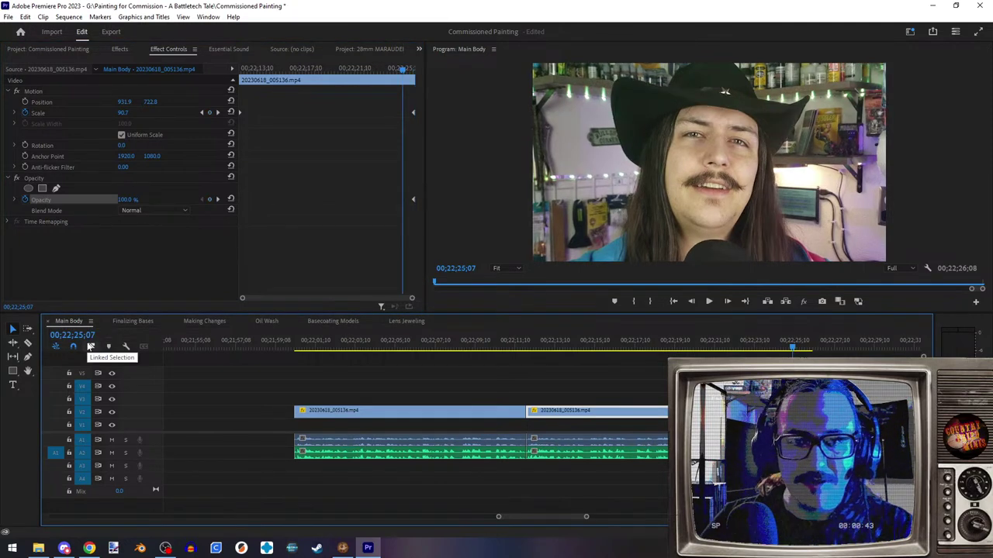
click(218, 199)
click(133, 200)
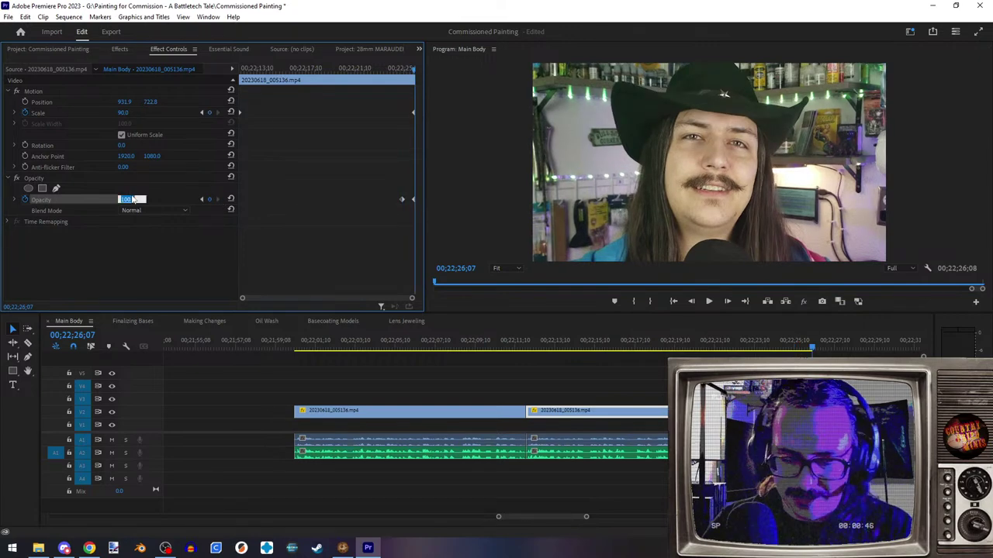
text(0)
key(Return)
- Survey the whole timeline and locate the transition between the Priming Models and Basecoating Models sections
click(294, 346)
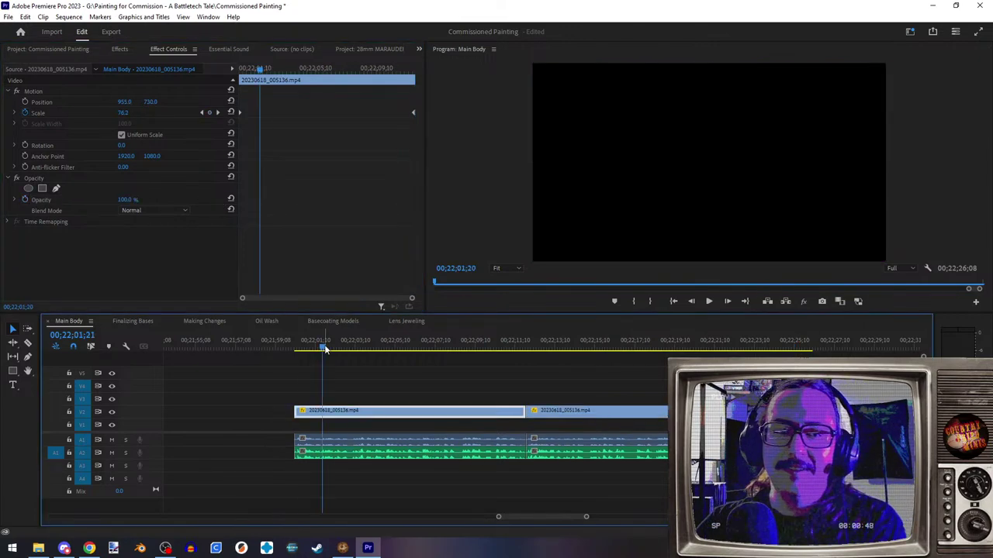
scroll(280, 395, down, 5)
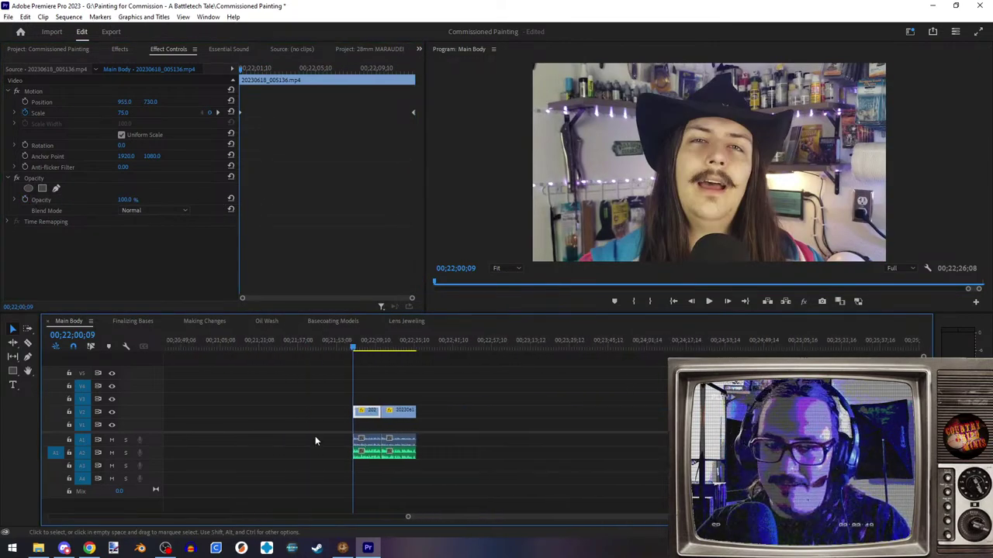
scroll(315, 440, down, 6)
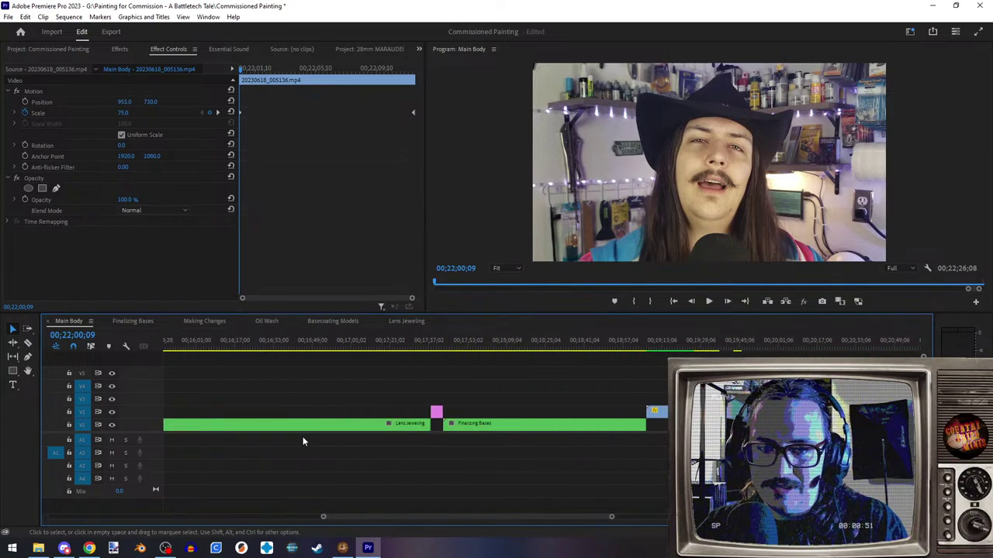
scroll(281, 431, down, 6)
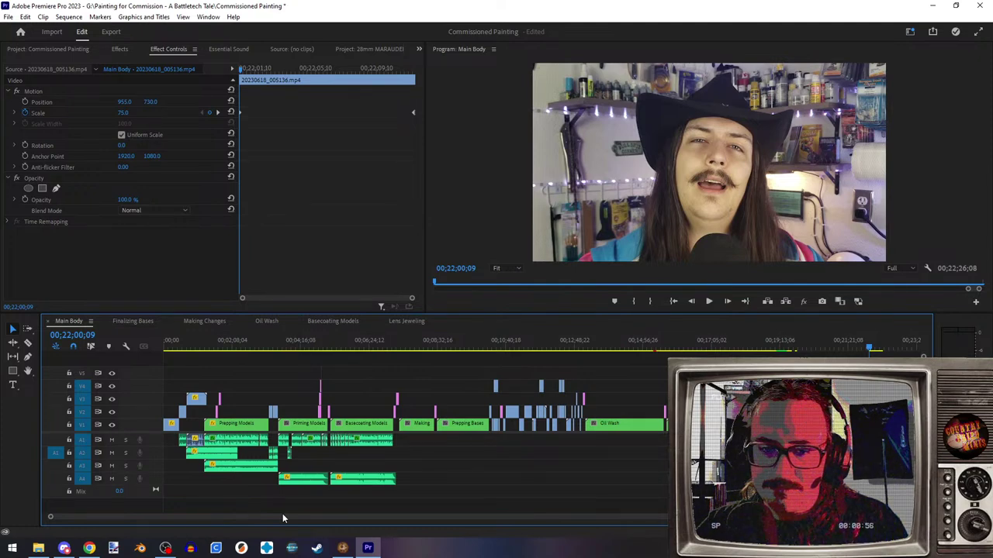
click(336, 348)
drag(335, 348, 326, 347)
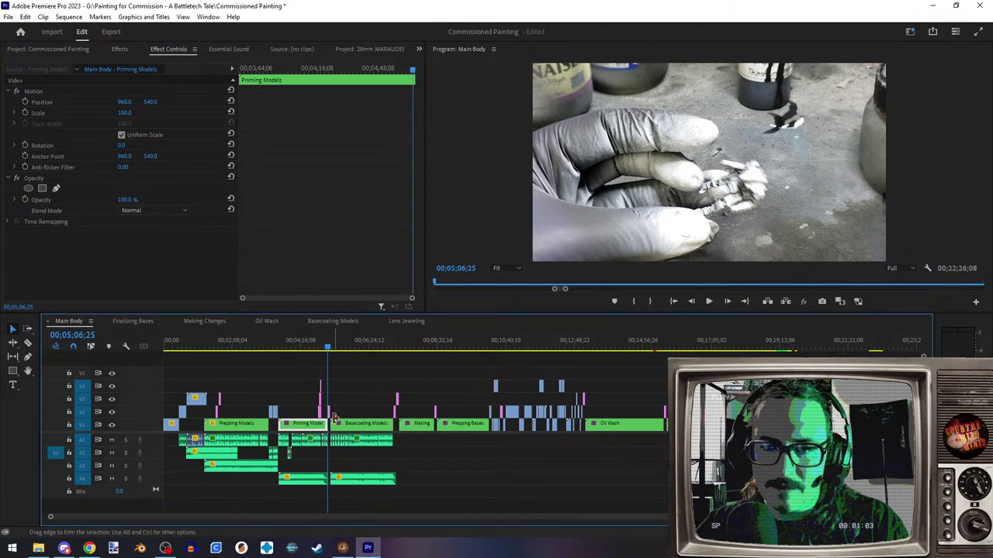
scroll(344, 404, up, 3)
scroll(366, 401, down, 3)
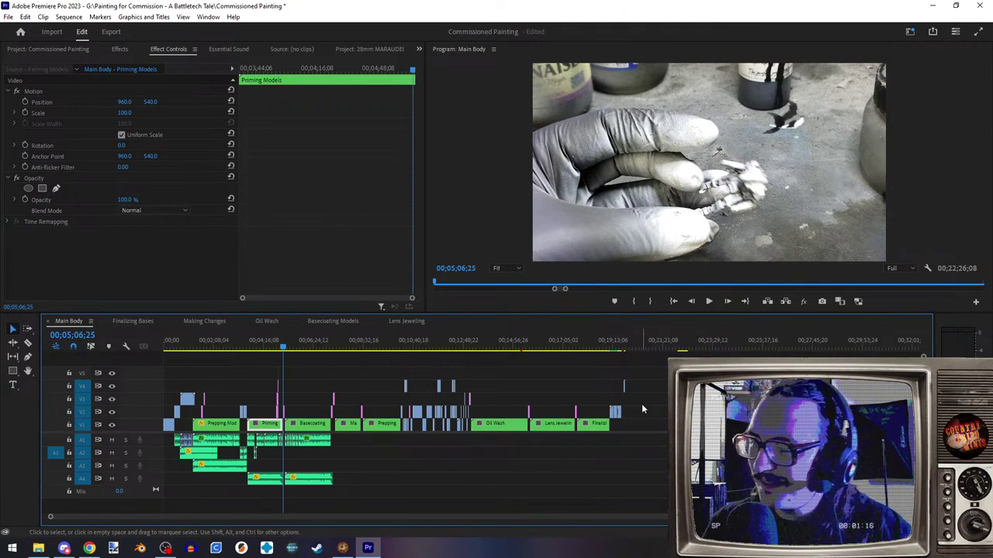
drag(303, 349, 291, 350)
key(Up)
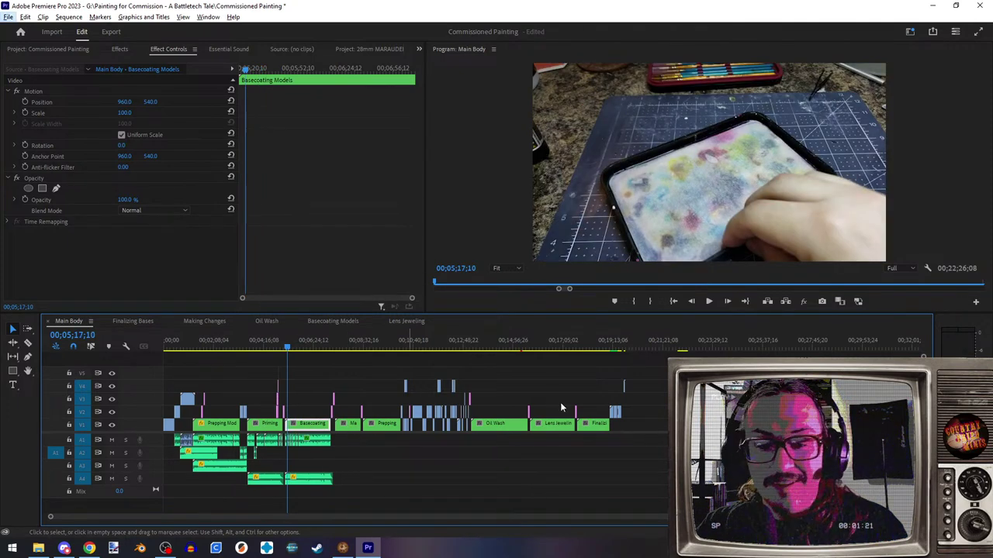
- Select all clips from the Basecoating Models section onward and shift them later to open a gap after Priming Models
drag(659, 361, 288, 496)
key(=)
key(=)
key(=)
key(=)
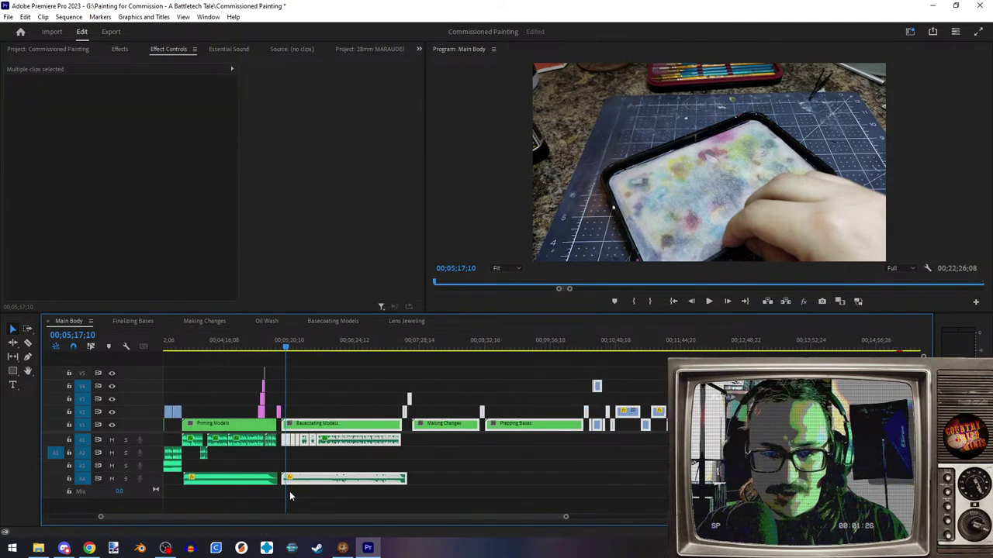
scroll(300, 447, right, 5)
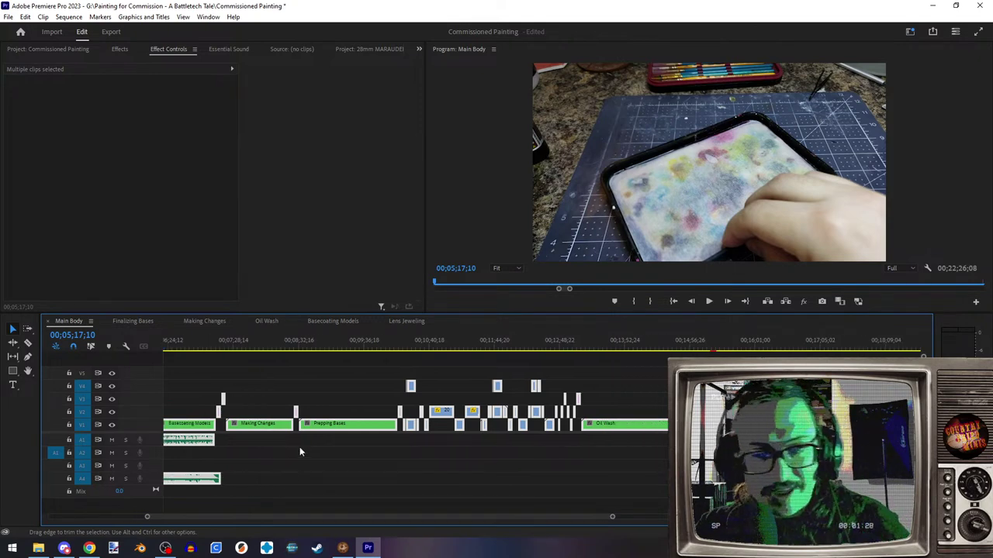
key(minus)
key(minus)
key(minus)
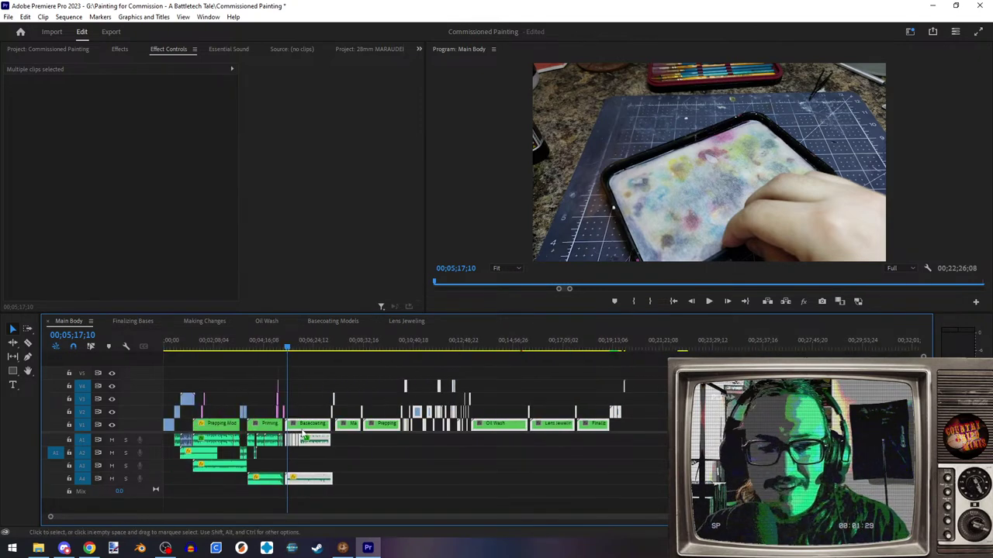
drag(314, 430, 373, 431)
- Move the two finished talking-head takes and their audio into the gap before Basecoating Models
click(543, 471)
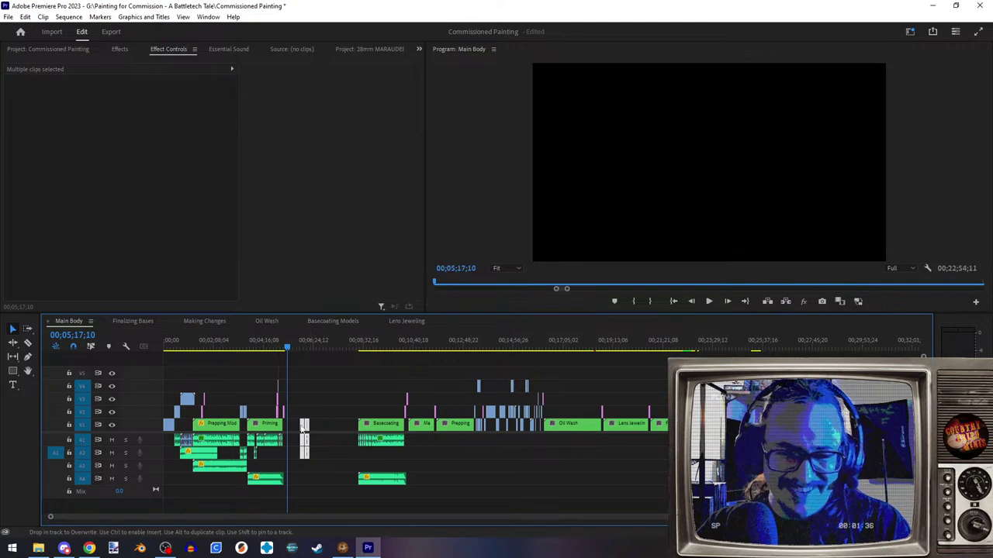
key(equal)
key(equal)
key(equal)
key(equal)
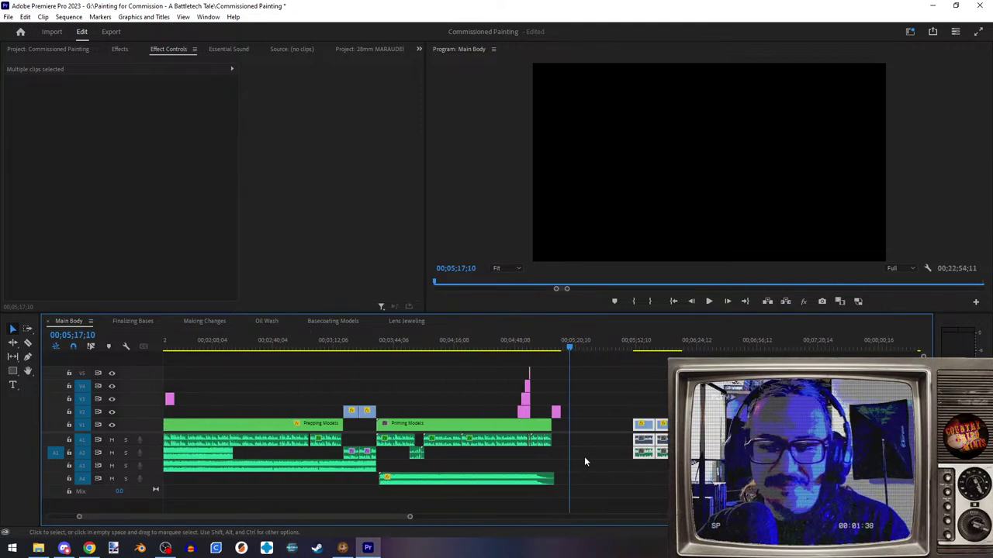
click(609, 444)
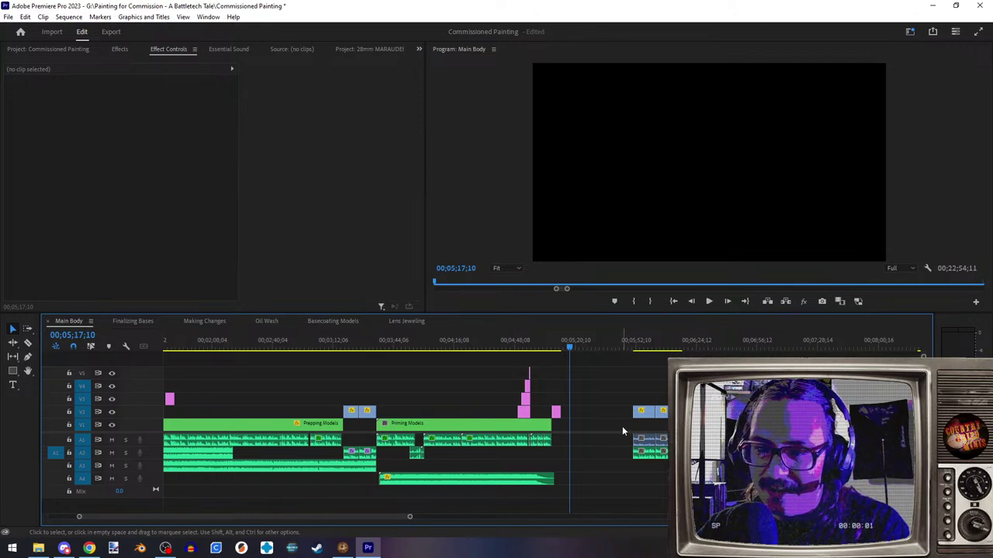
- Delete the takes' camera audio on A1 and move the remaining clips directly against the end of Priming Models
click(657, 440)
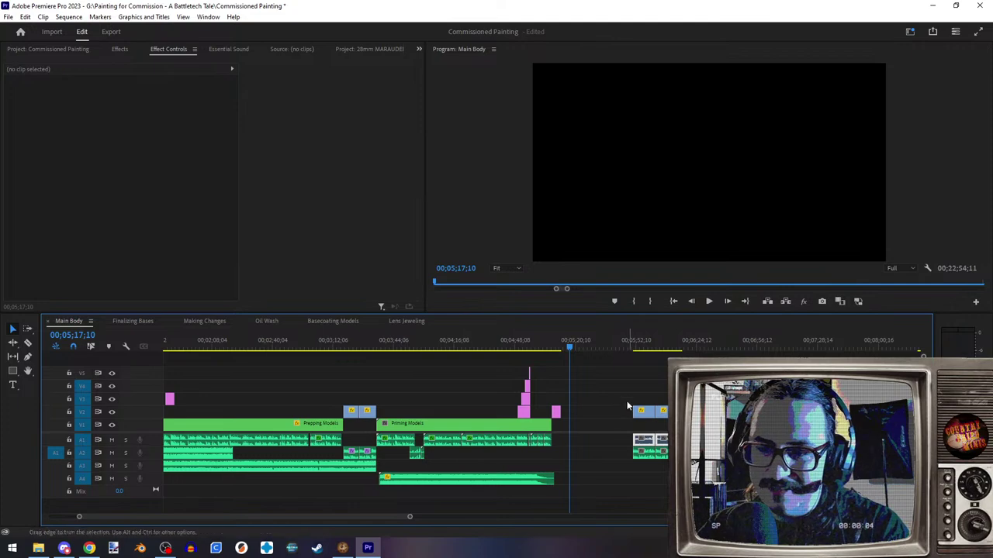
drag(605, 389, 674, 481)
drag(663, 417, 597, 420)
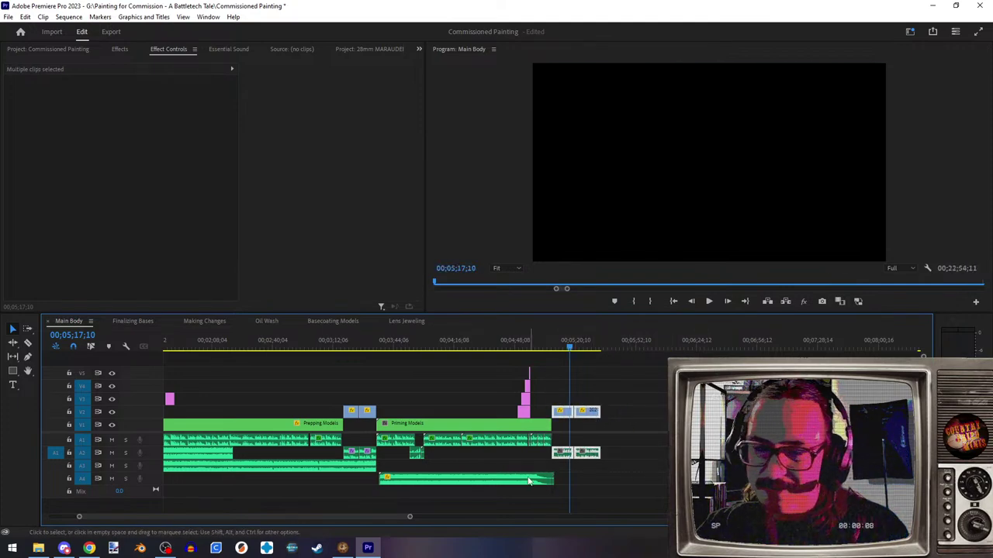
- Inspect the first TH 3.mp3 clip's audio effects and copy the Hard Limiter from the earlier TH 2.mp3 clip
scroll(535, 470, up, 3)
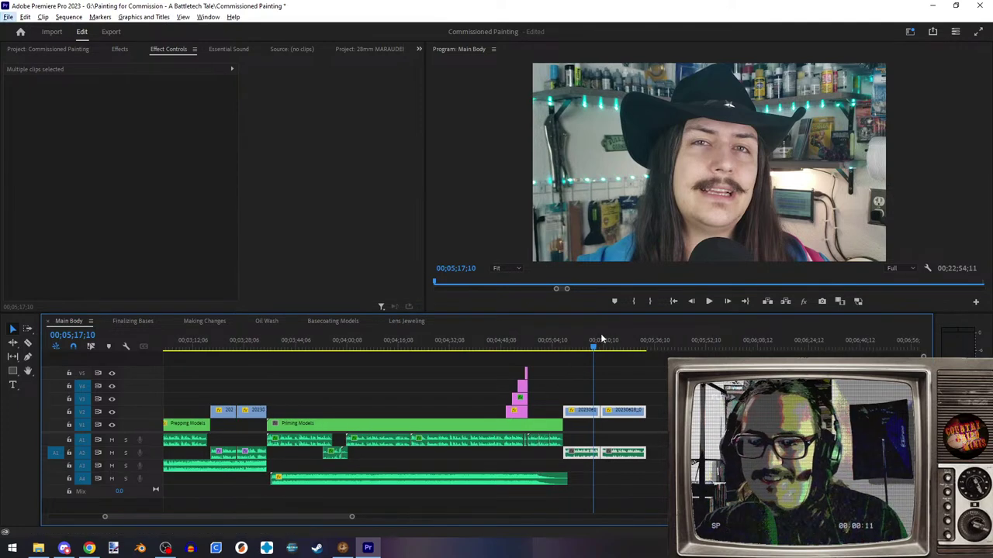
key(ctrl+shift+a)
click(575, 453)
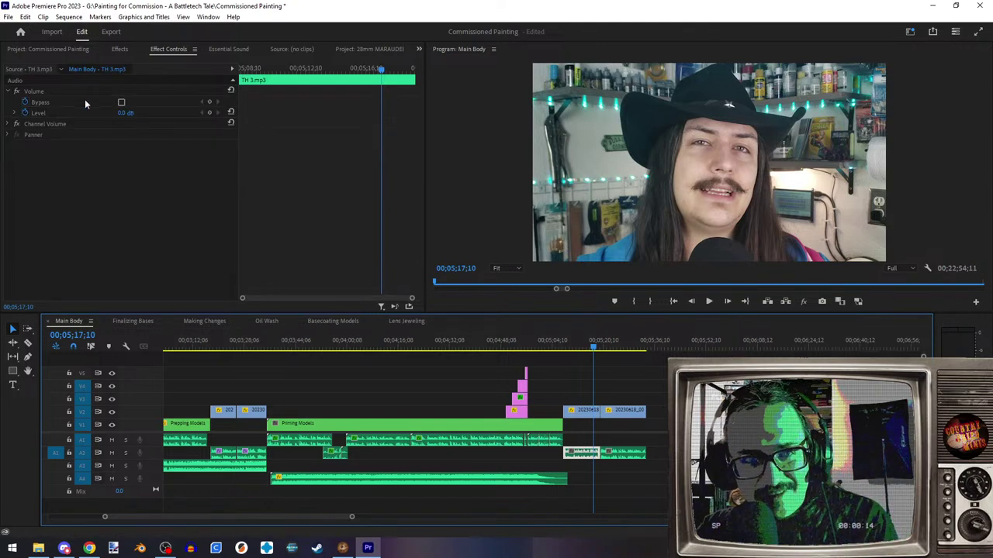
click(576, 342)
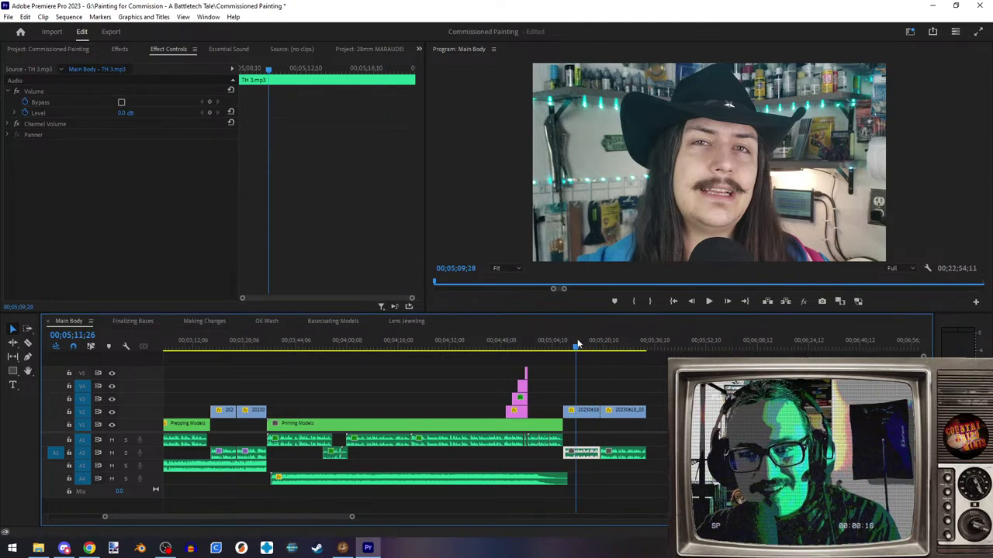
click(224, 452)
click(33, 136)
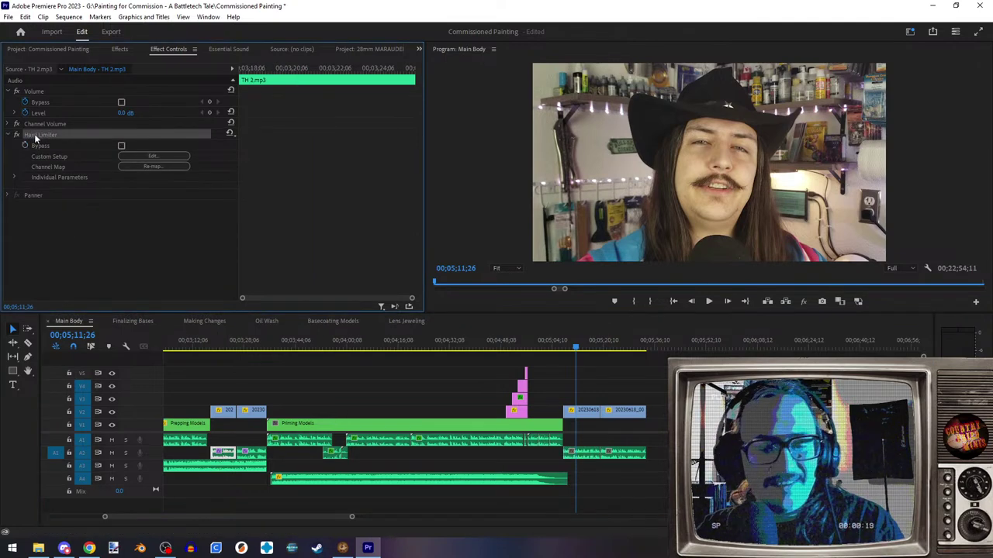
right_click(50, 134)
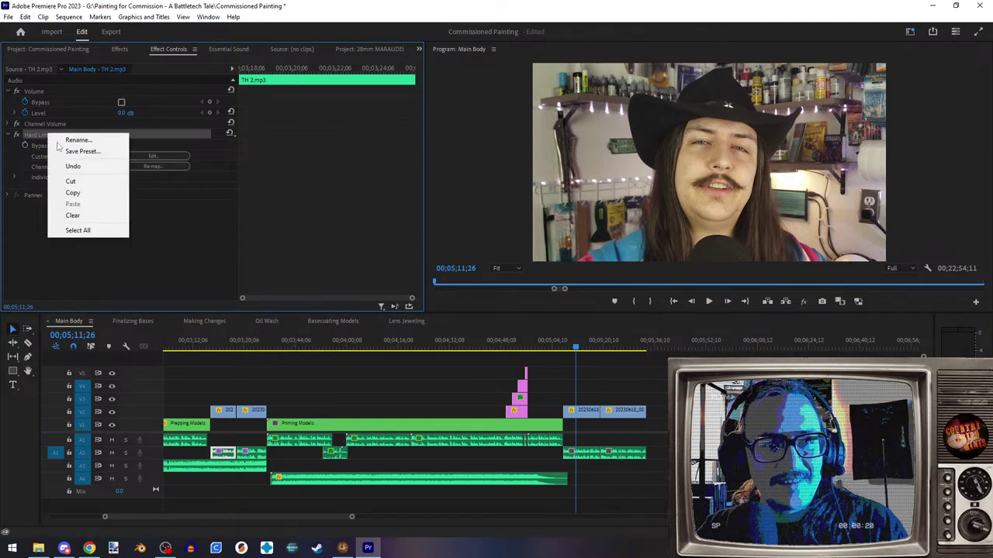
click(76, 192)
- Paste the copied Hard Limiter onto both TH 3.mp3 audio clips after Priming Models
click(599, 451)
click(76, 194)
key(ctrl+v)
click(620, 453)
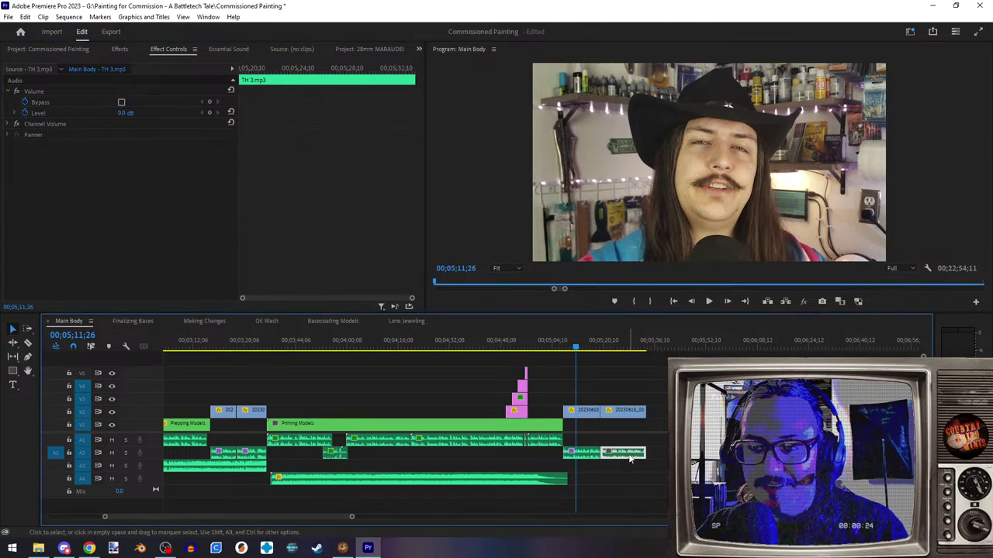
click(161, 231)
key(ctrl+v)
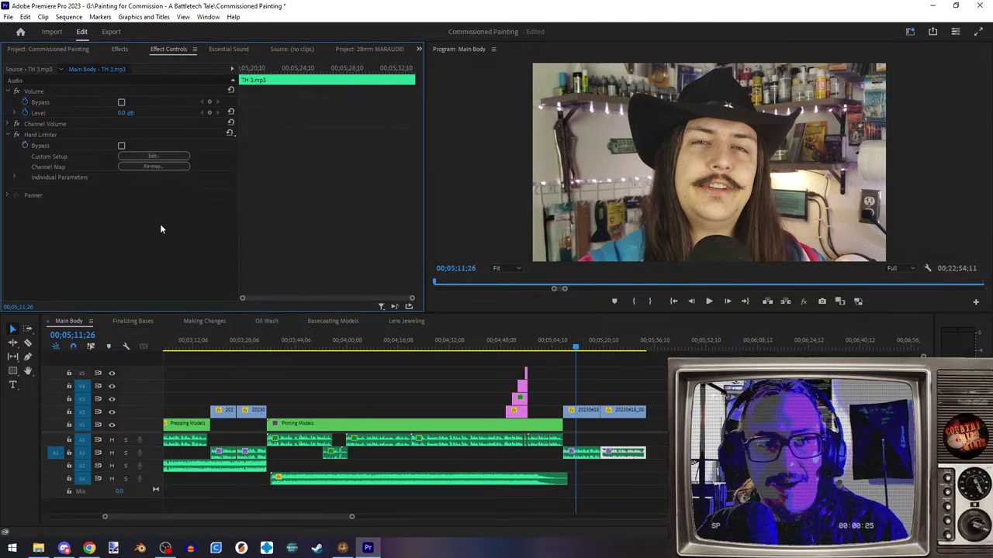
- Play the first talking-head take after Priming Models to check its limited audio
click(559, 345)
key(Down)
click(708, 301)
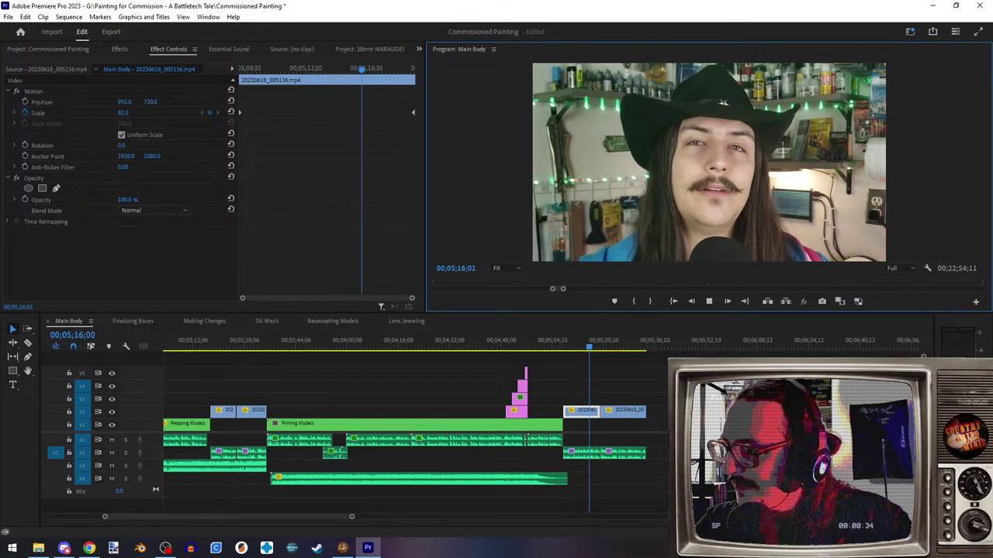
click(729, 304)
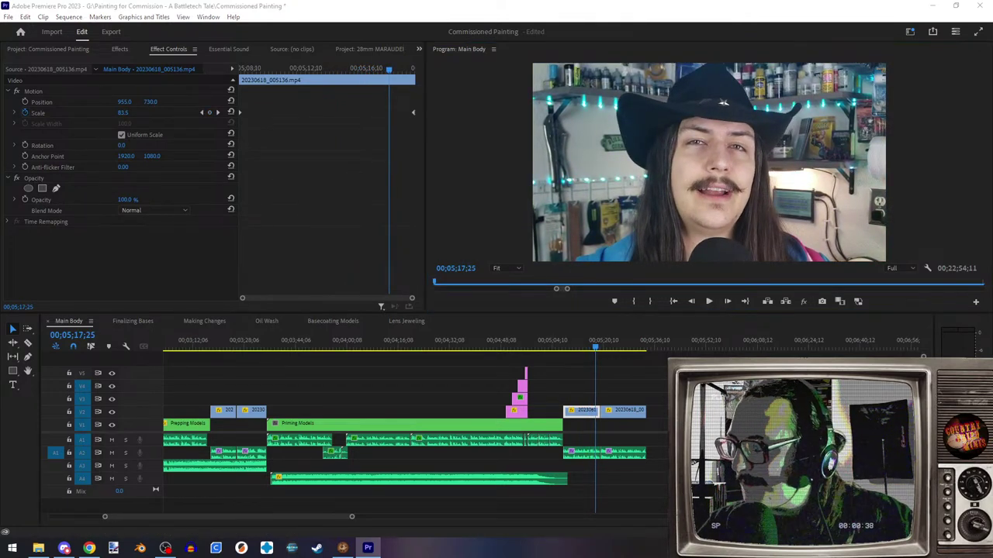
click(165, 548)
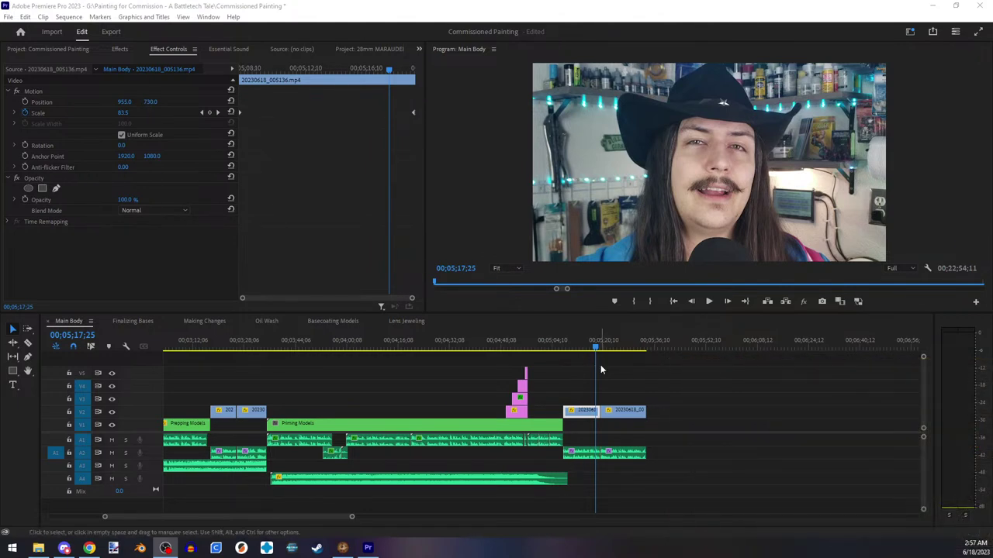
- Disable the Hard Limiter on the first TH 3.mp3 clip, play the take for comparison, and re-enable the effect
click(595, 463)
key(Up)
key(Up)
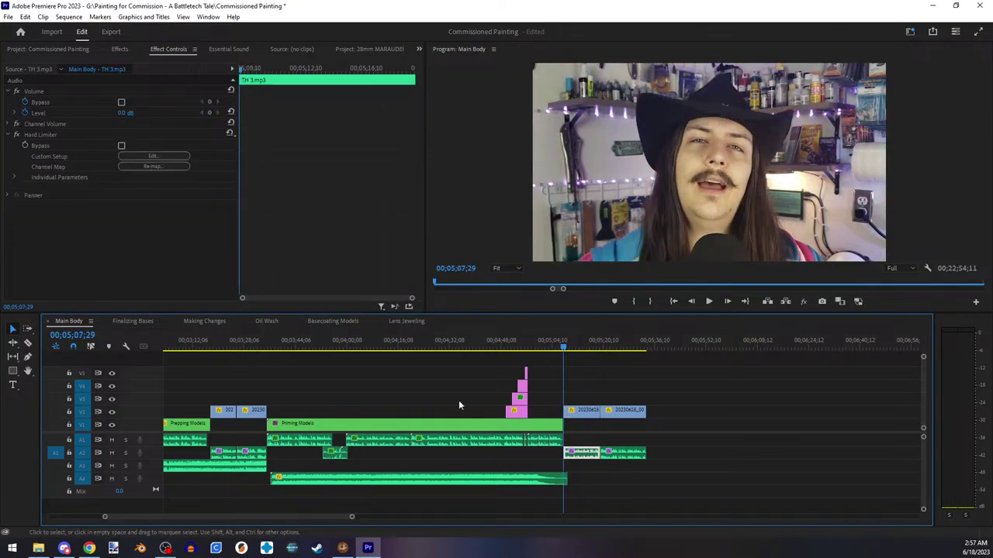
click(17, 135)
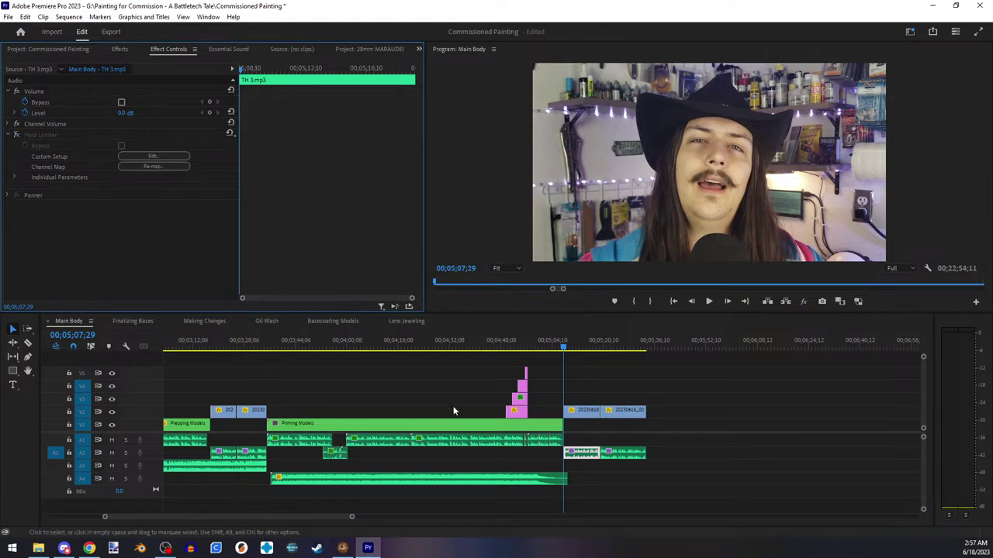
click(708, 301)
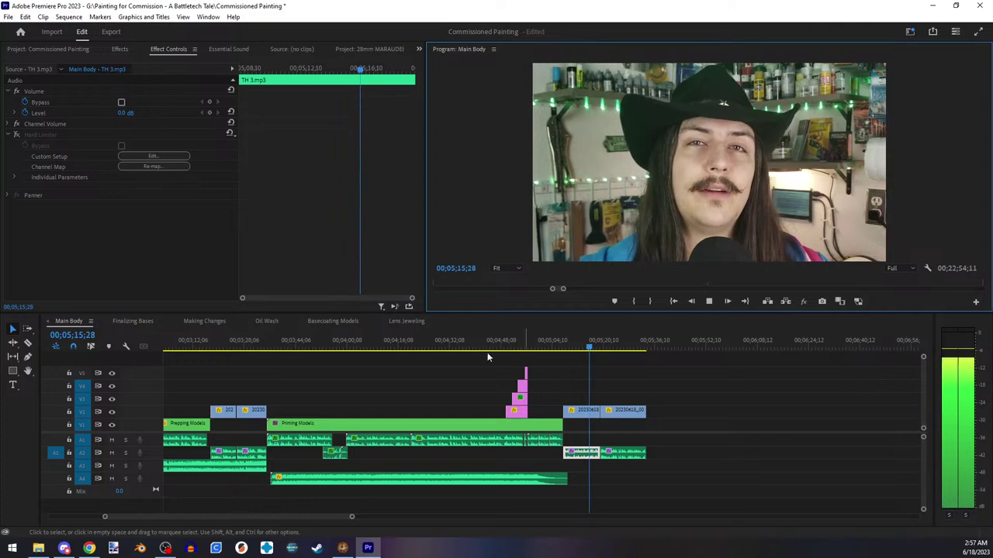
click(708, 301)
click(16, 135)
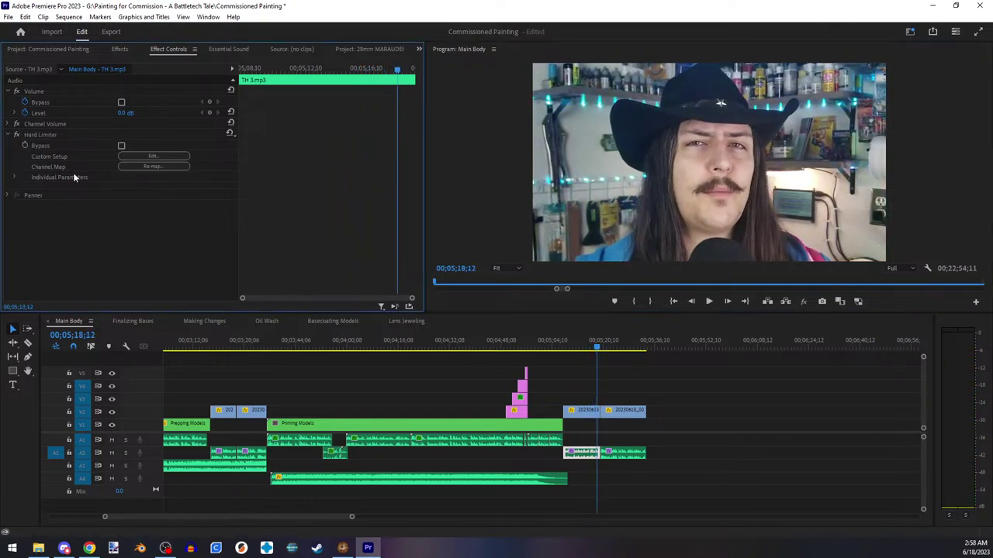
- Play through both talking-head takes with the Hard Limiter enabled to check their sound
drag(591, 346, 569, 348)
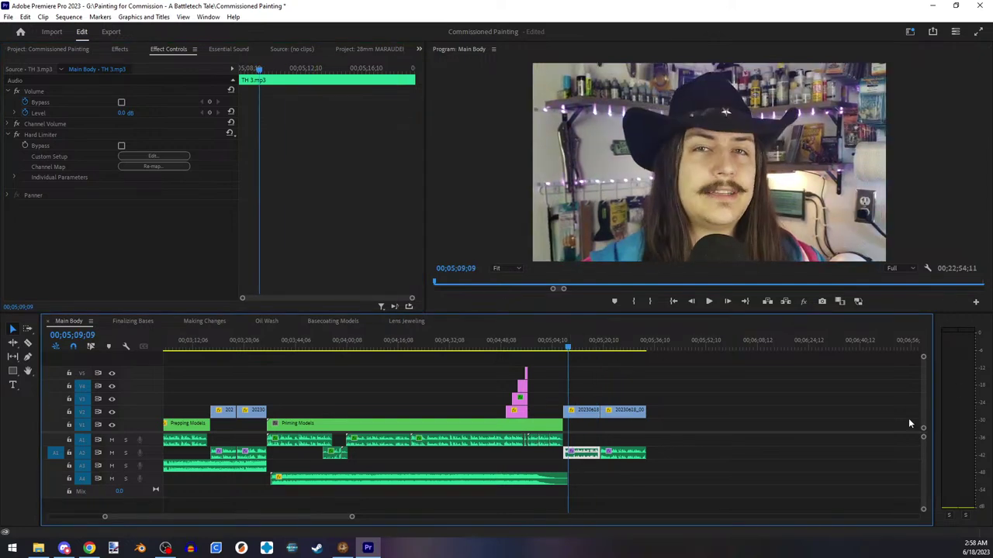
click(708, 302)
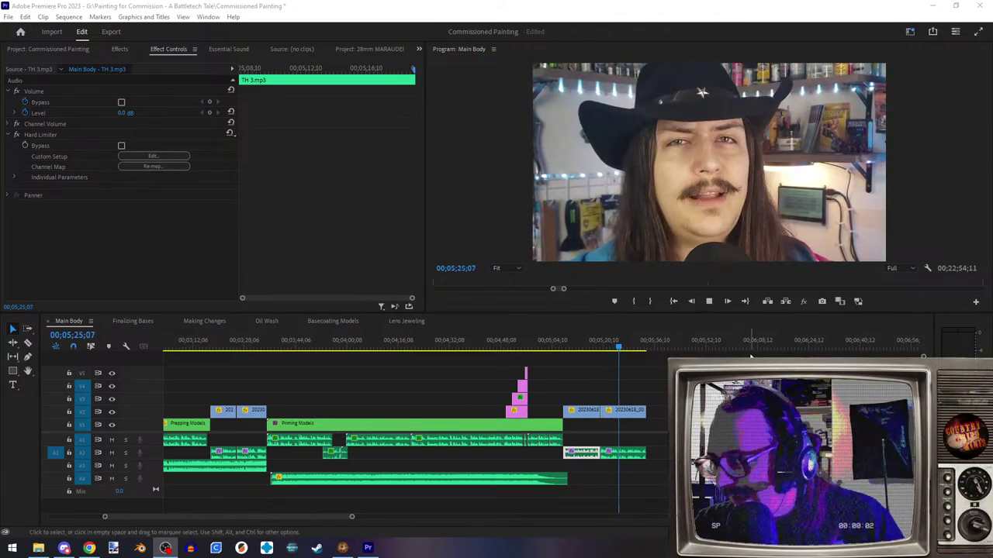
click(708, 301)
- Select all clips from Basecoating Models onward and move them earlier, directly against the end of the second talking-head take
key(minus)
key(minus)
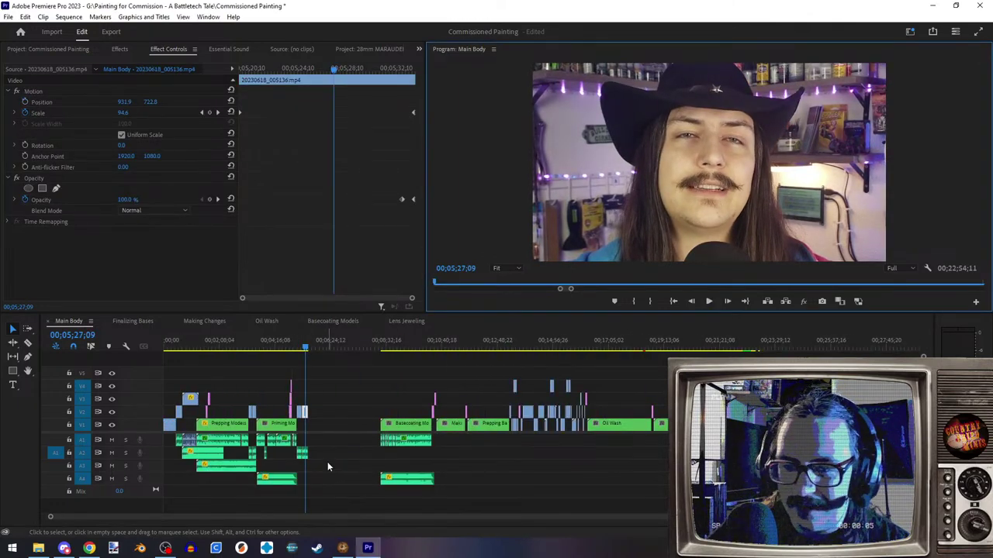
drag(380, 362, 781, 501)
scroll(408, 468, up, 5)
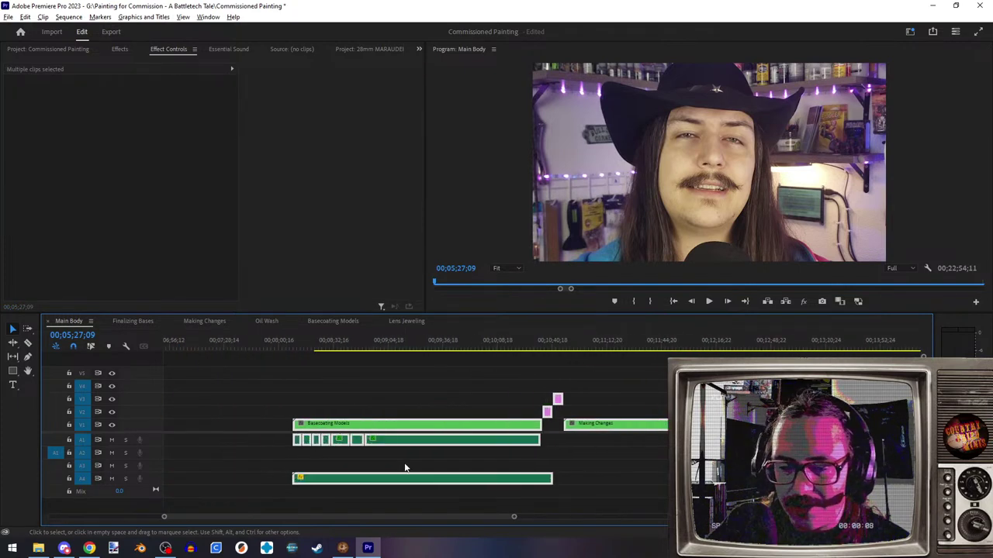
scroll(372, 446, up, 10)
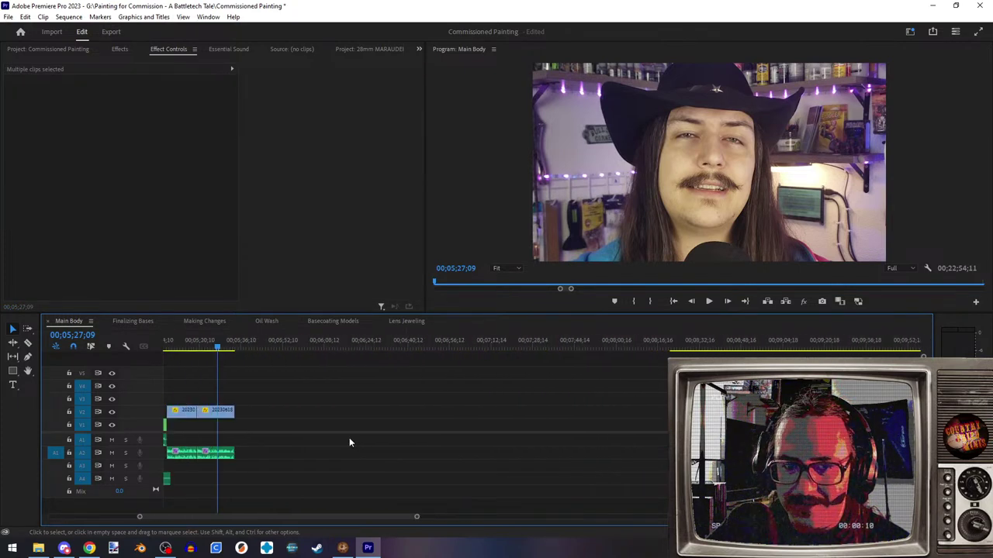
drag(744, 438, 381, 435)
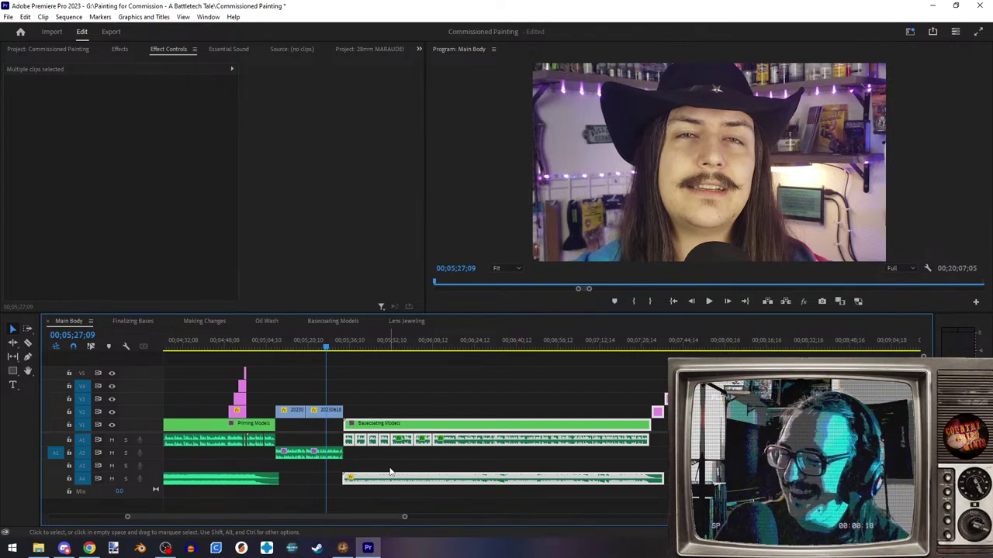
- Review the fade-out into Basecoating Models and scrub through that section to the advertisement placeholder after it
drag(295, 344, 344, 349)
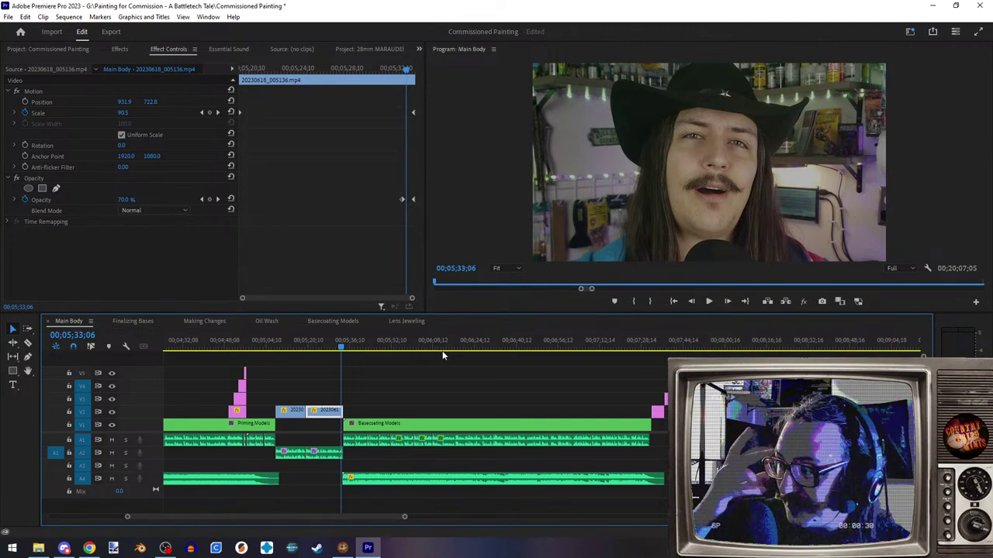
click(355, 345)
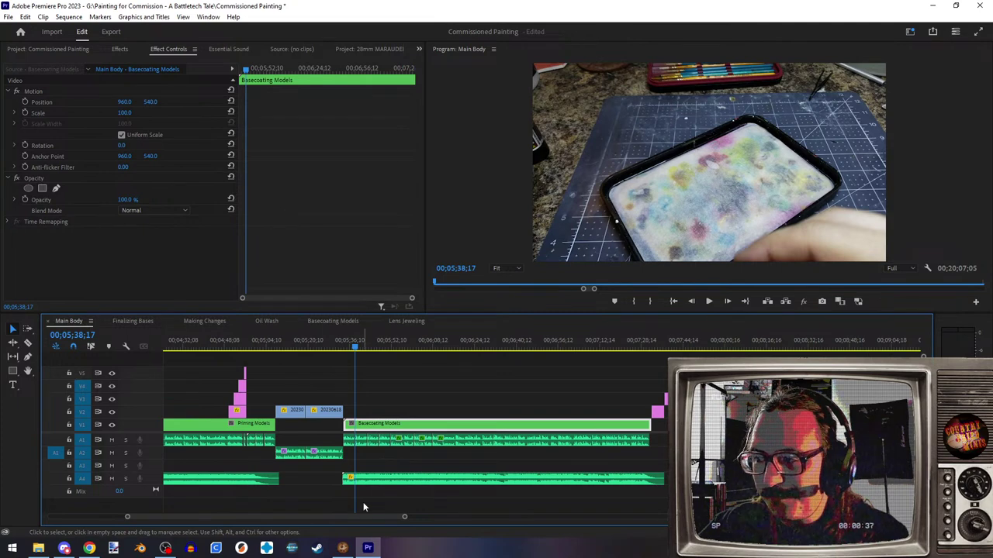
drag(372, 346, 443, 350)
scroll(475, 400, down, 5)
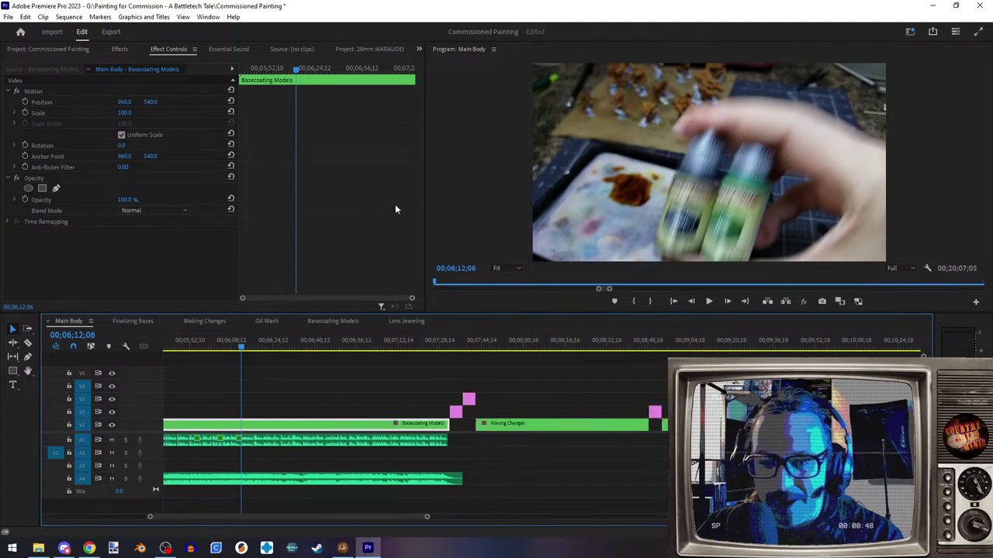
click(455, 344)
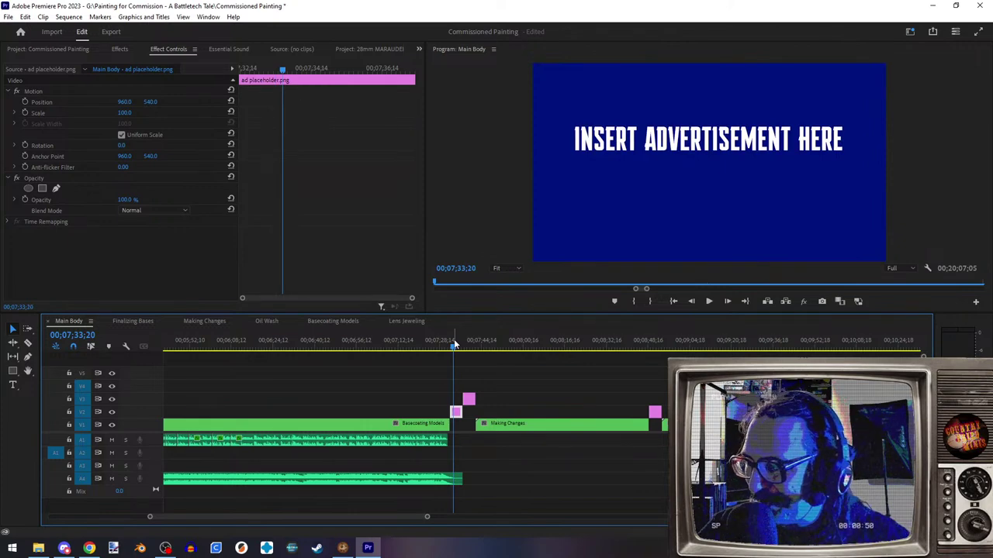
- Survey the remaining sections from Making Changes through Finalizing Bases and scrub to the closing clips
scroll(503, 390, down, 5)
scroll(407, 403, up, 2)
scroll(380, 395, up, 1)
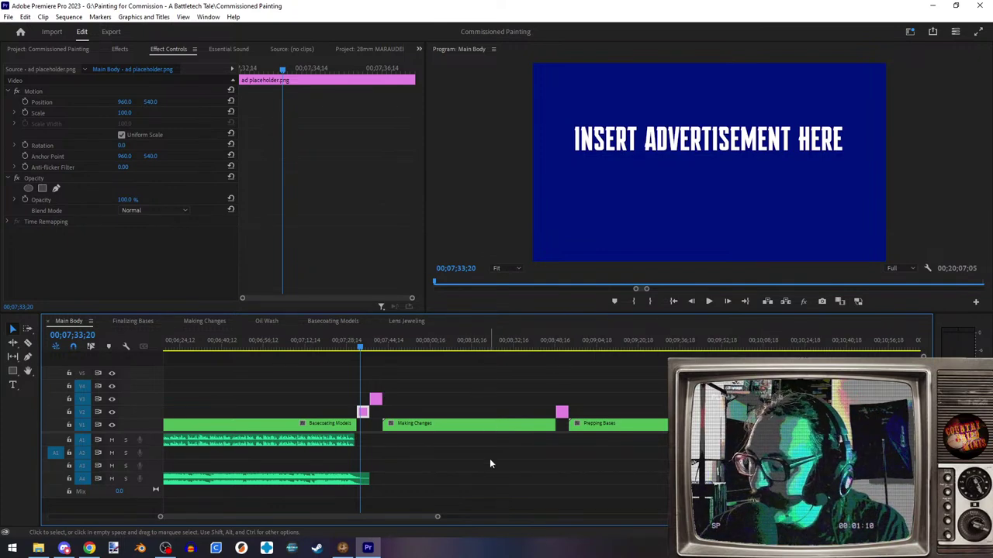
scroll(485, 466, right, 5)
scroll(478, 465, right, 12)
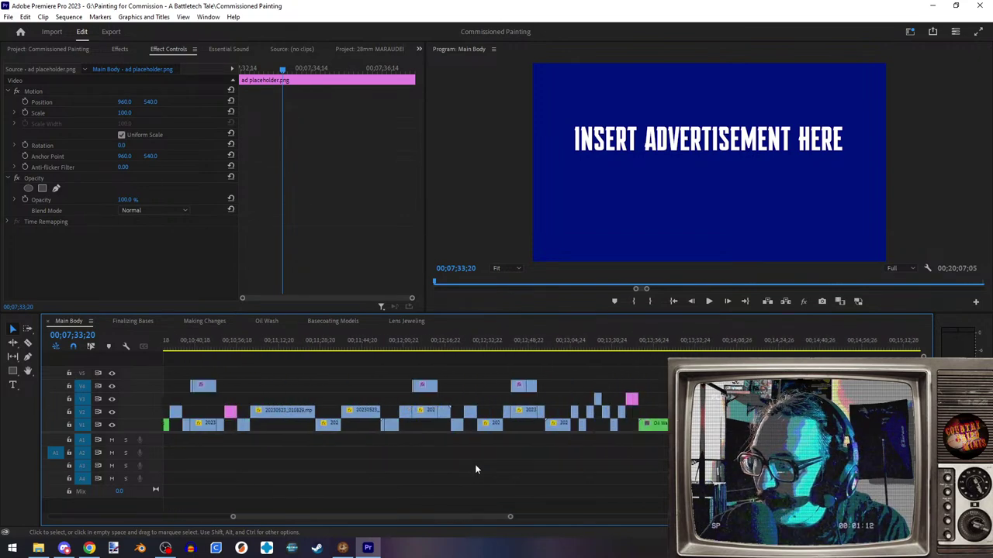
scroll(476, 463, down, 5)
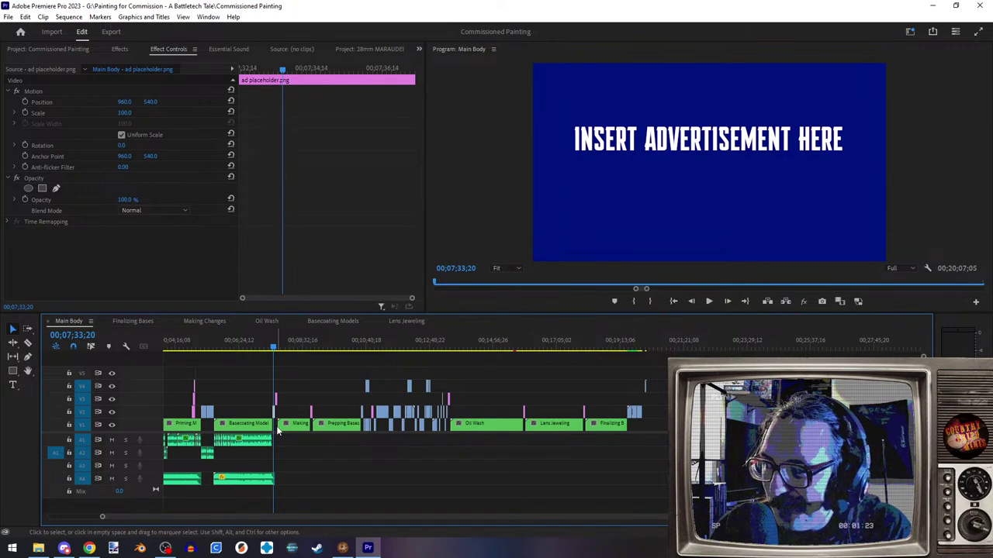
drag(329, 349, 403, 349)
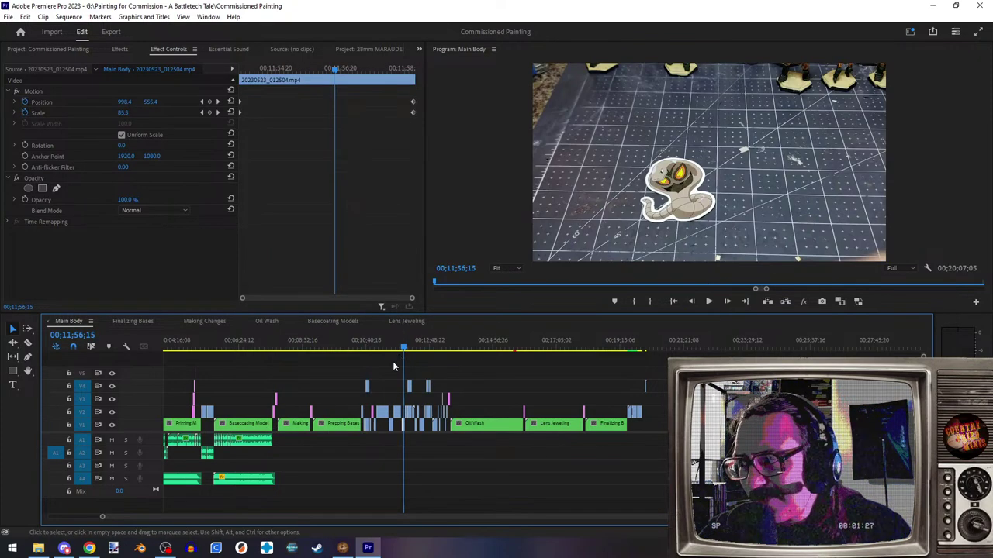
click(387, 349)
drag(387, 350, 636, 361)
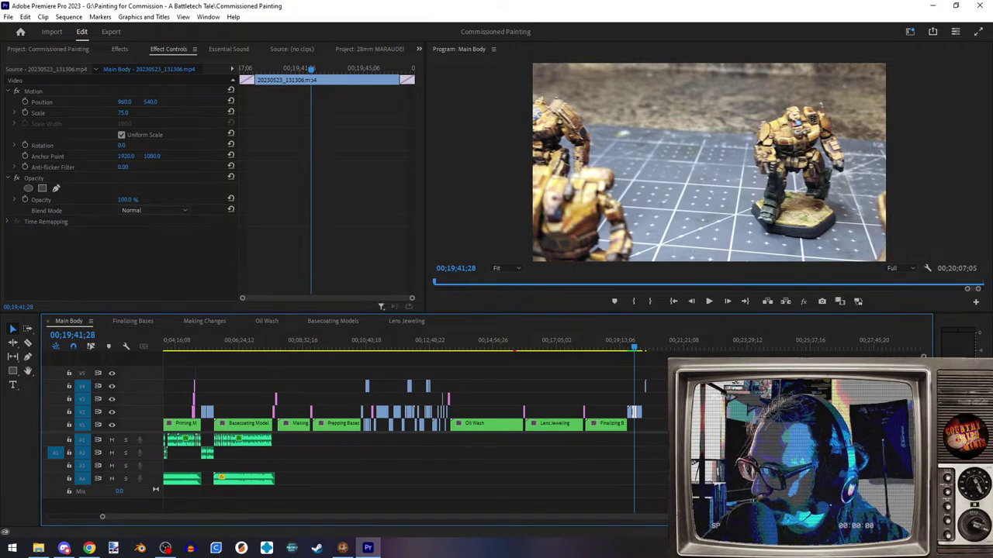
key(alt+Tab)
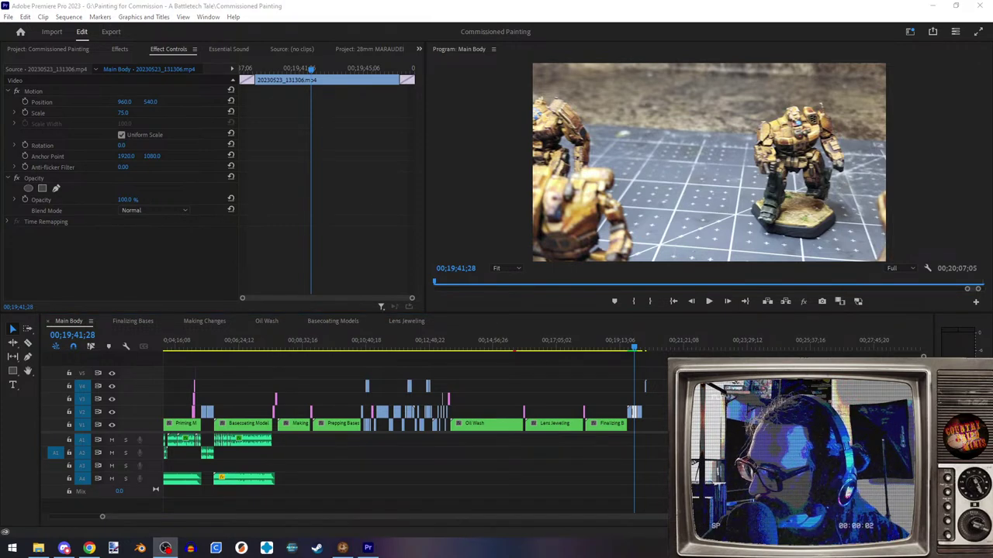
key(alt+Tab)
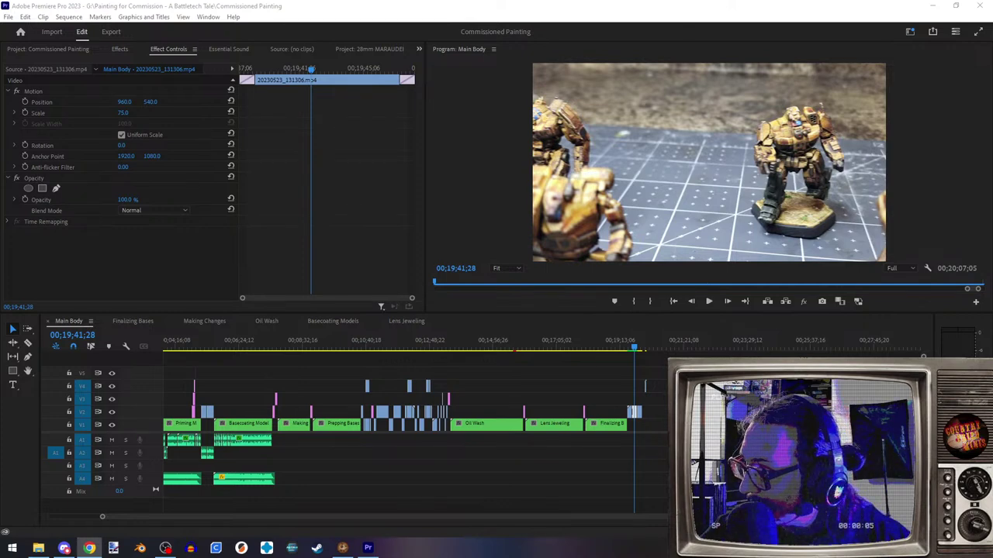
key(alt+Tab)
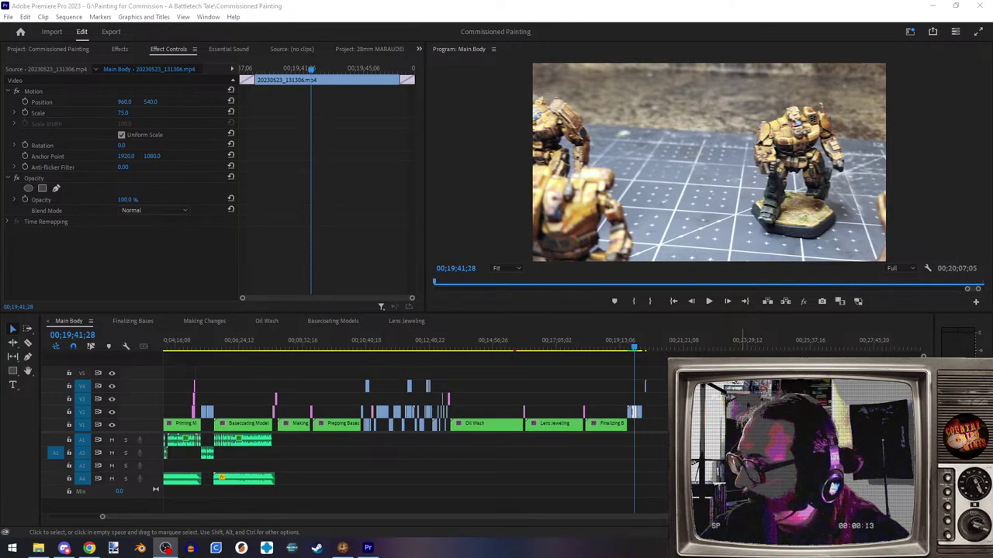
- Review the Basecoating Models section, the advertisement placeholder after it, and the second talking-head take with its TH 3.mp3 audio
drag(510, 351, 245, 352)
scroll(431, 431, up, 3)
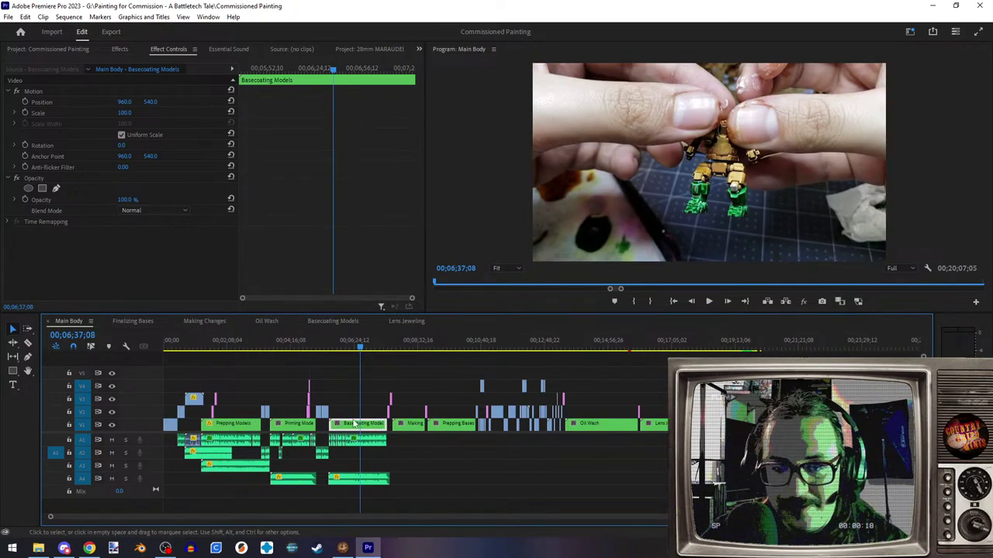
click(367, 342)
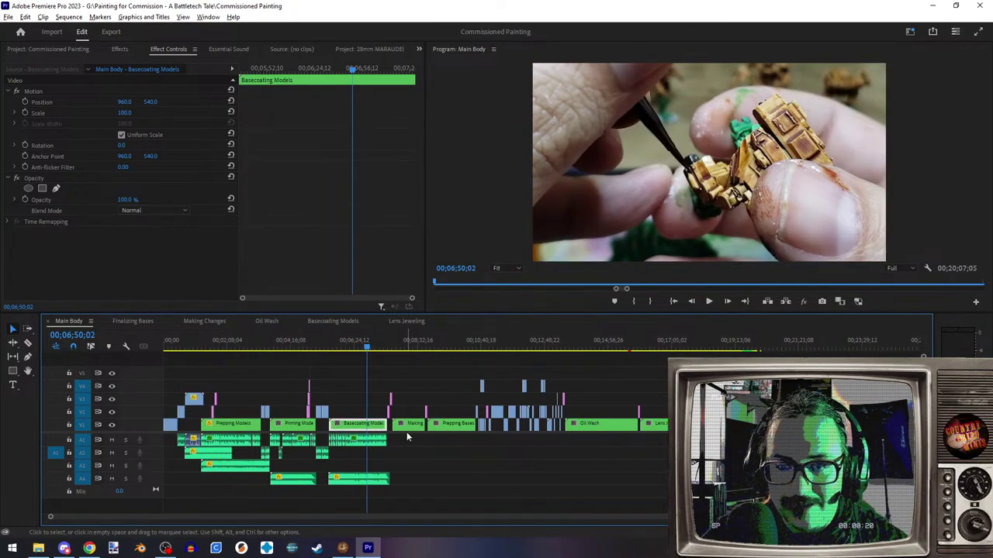
scroll(407, 432, up, 6)
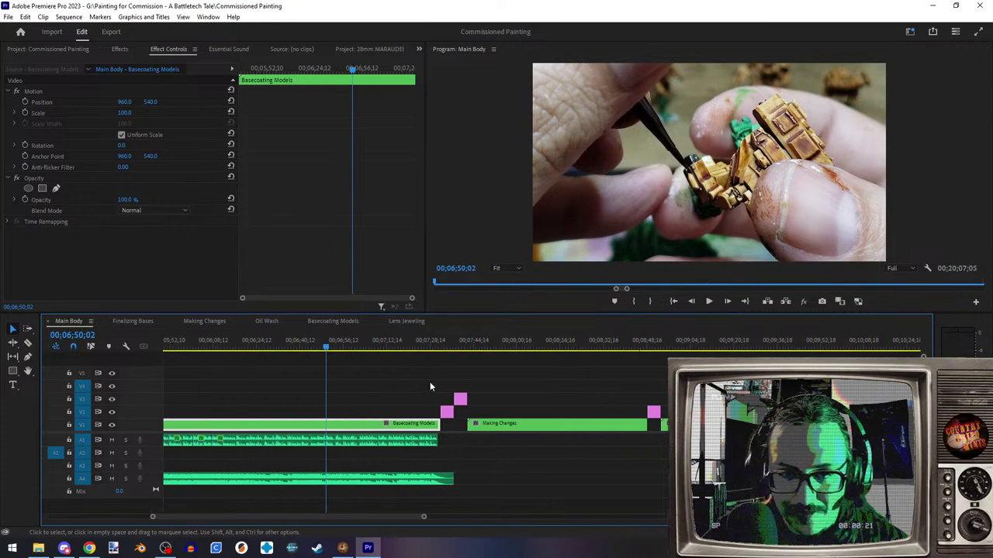
click(450, 343)
scroll(431, 360, up, 10)
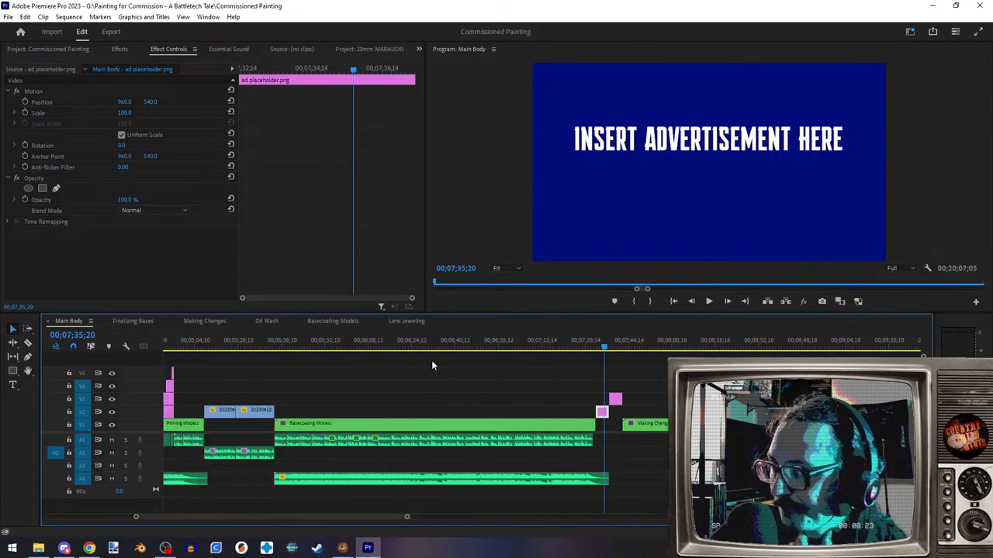
click(517, 346)
drag(517, 346, 538, 347)
scroll(388, 434, down, 6)
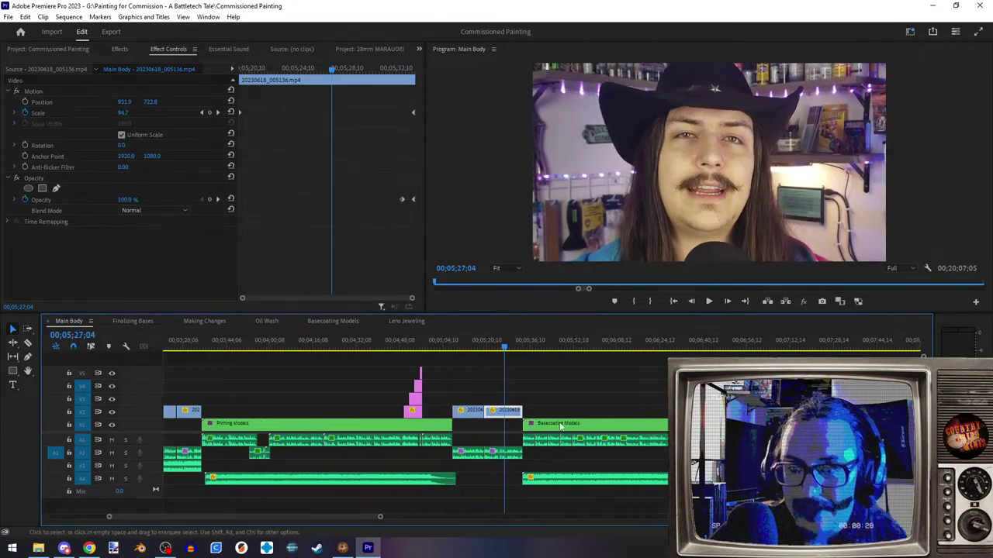
scroll(251, 459, up, 5)
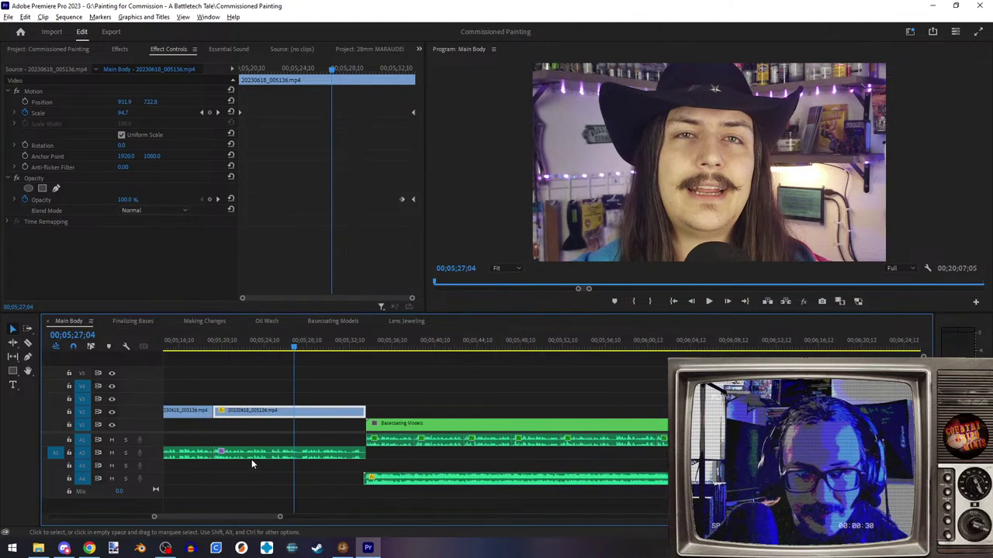
click(273, 461)
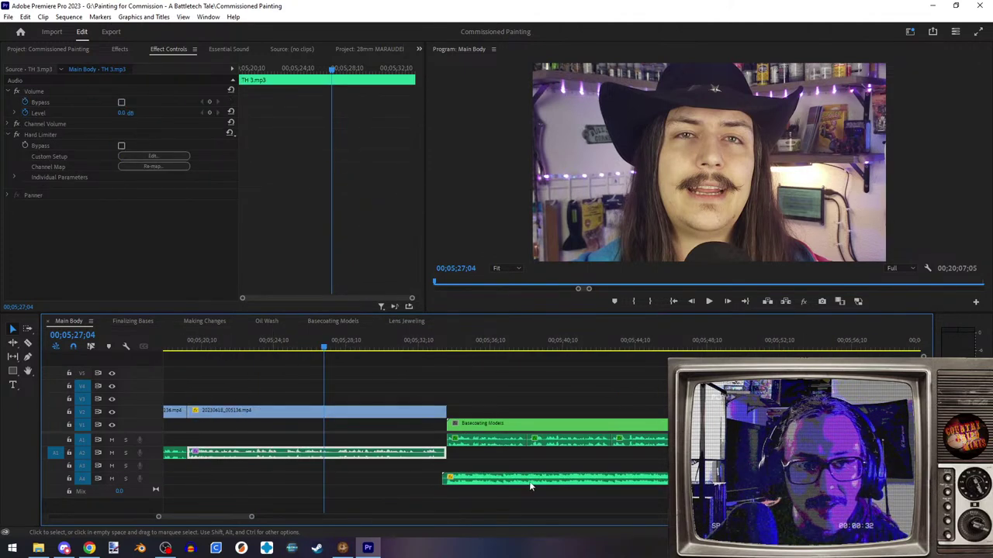
scroll(273, 461, down, 6)
scroll(273, 461, down, 3)
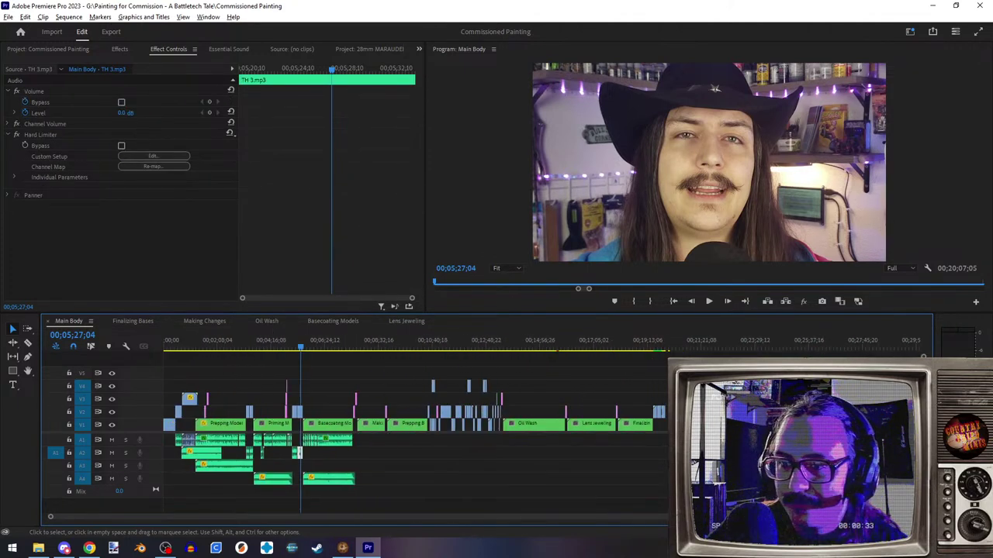
- Go to the empty stretch past the sequence's last clip and import 20230618_005451.mp4 and TH 4.mp3 into the project
click(727, 345)
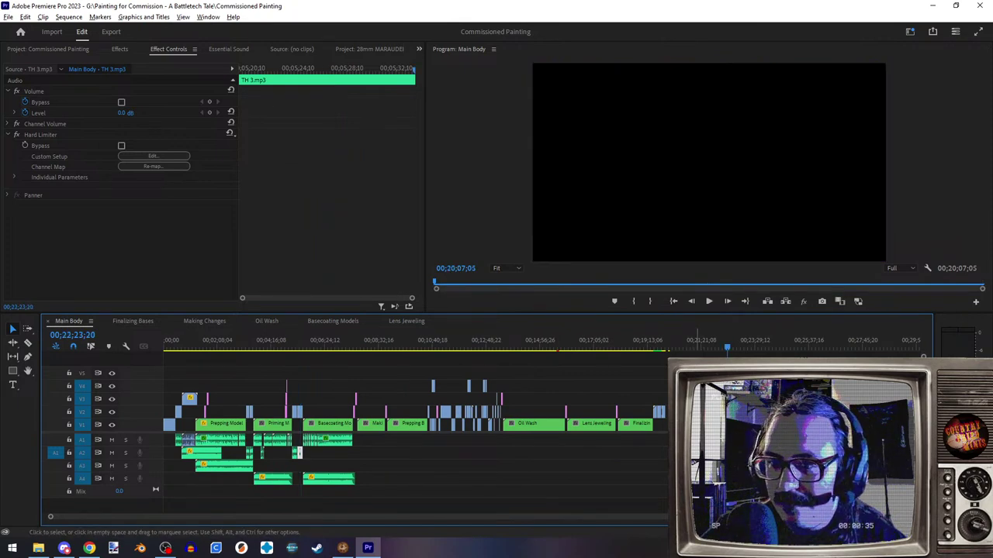
scroll(729, 346, up, 8)
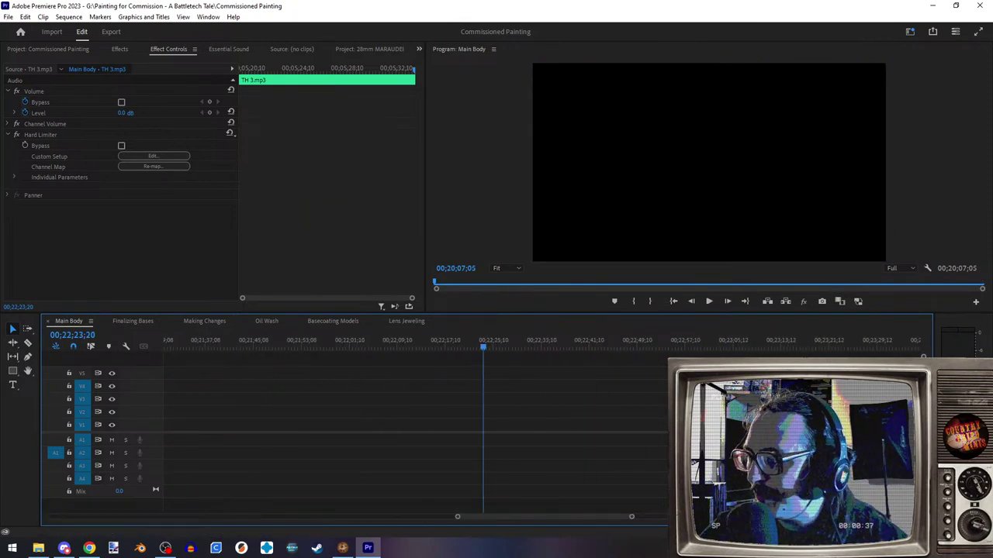
key(super+e)
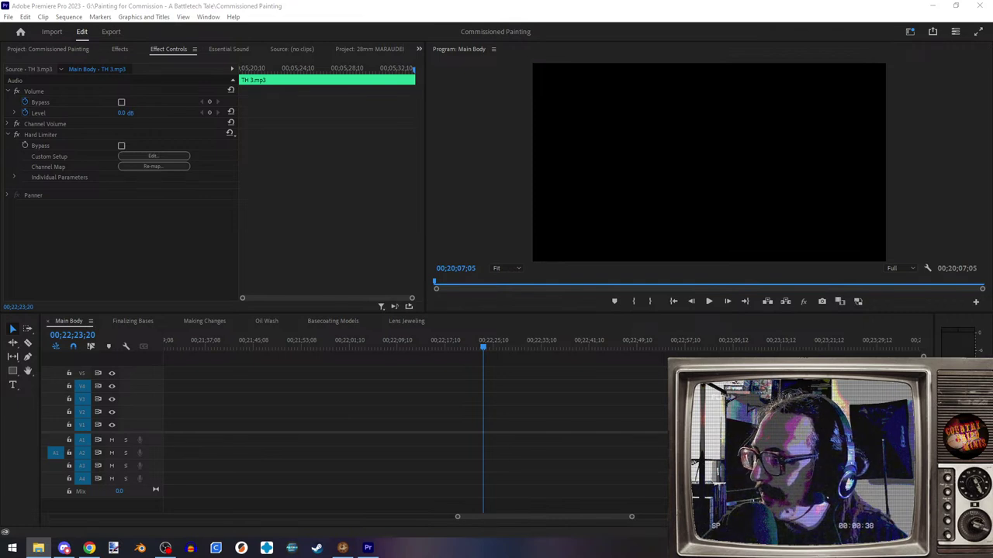
drag(989, 280, 403, 434)
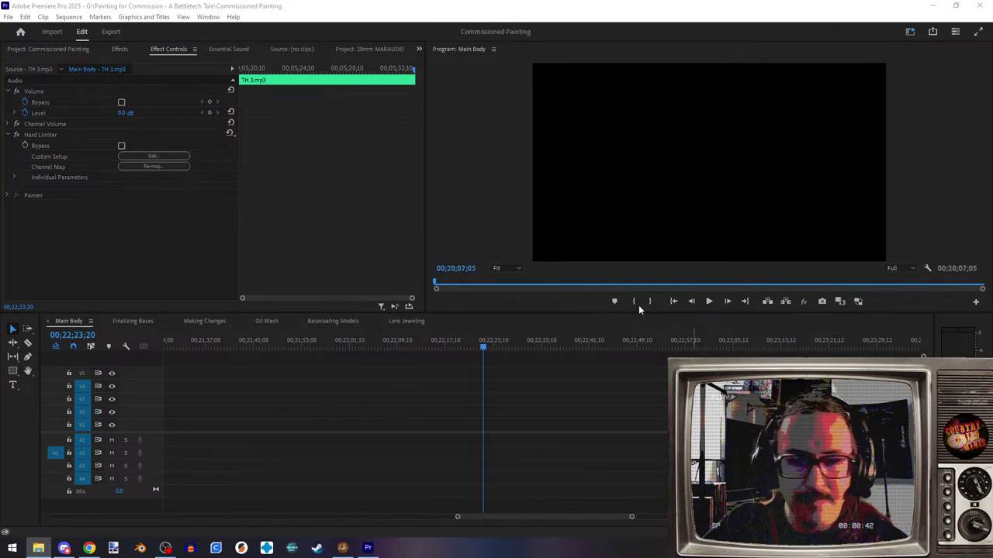
click(48, 49)
drag(988, 334, 355, 261)
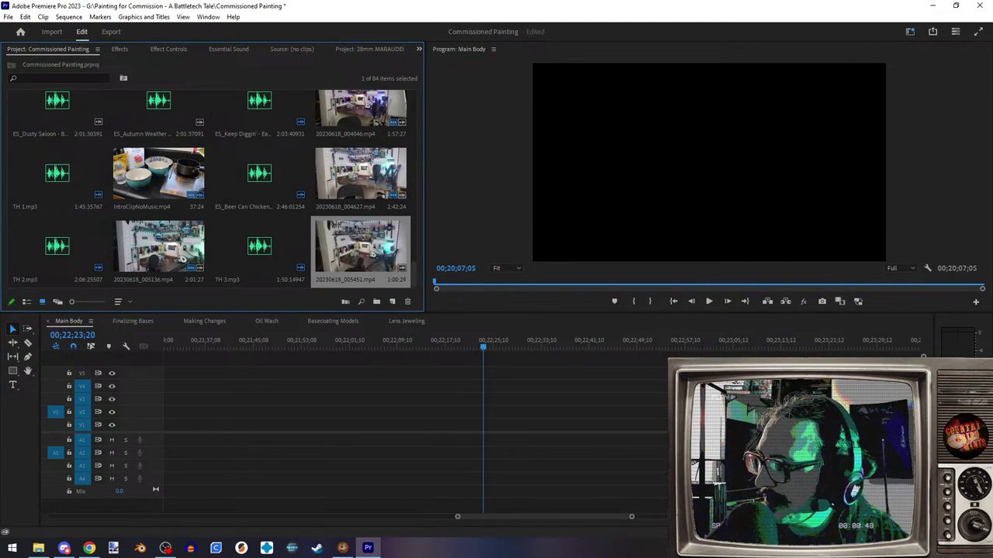
drag(992, 225, 400, 264)
- Place 20230618_005451.mp4 on V1 in the empty stretch past the last clip, with TH 4.mp3 on A2 beneath it
drag(361, 175, 227, 431)
click(299, 353)
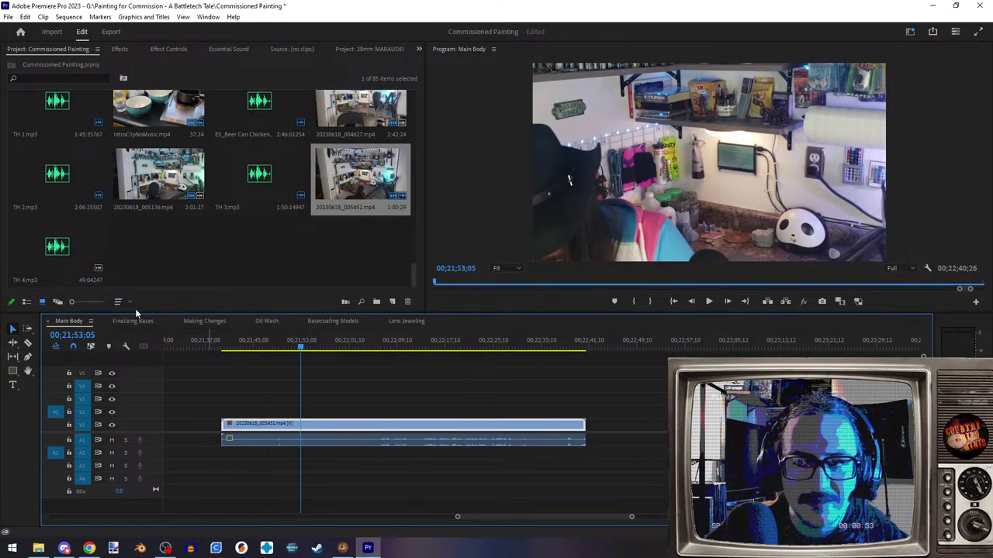
click(62, 243)
scroll(414, 501, up, 2)
scroll(305, 481, up, 2)
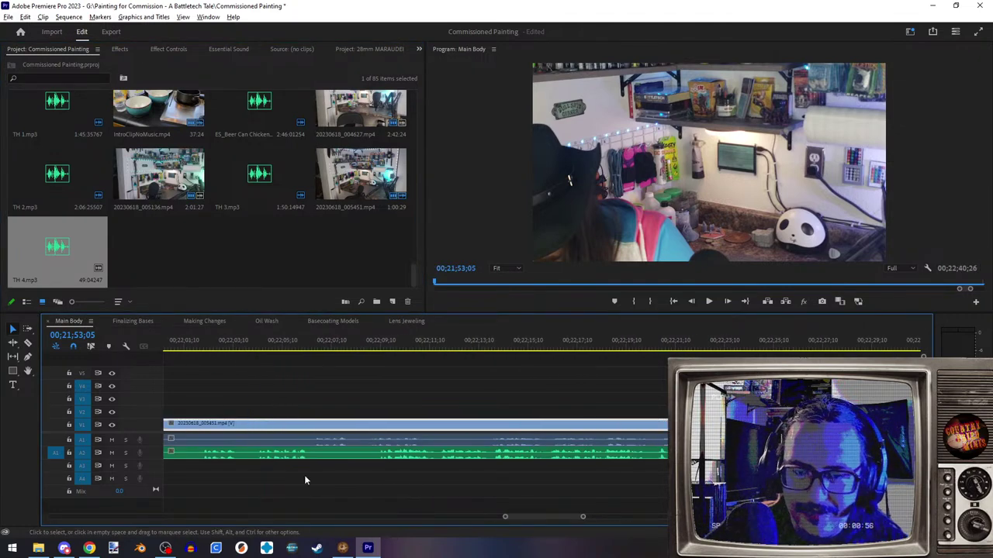
- Align the TH 4.mp3 waveform with the camera audio and play the first words to check the sync
click(225, 458)
scroll(318, 464, up, 3)
scroll(311, 464, up, 6)
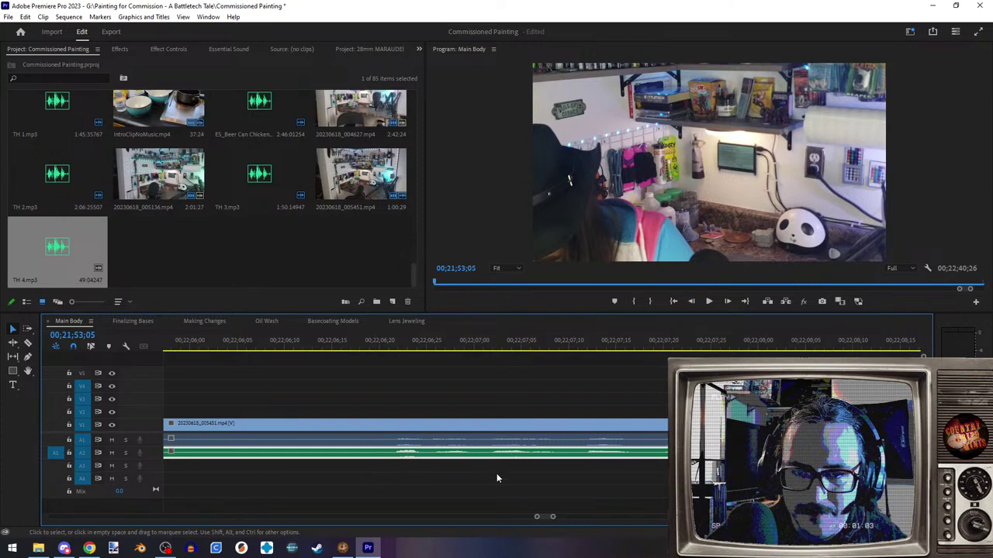
click(393, 330)
click(708, 301)
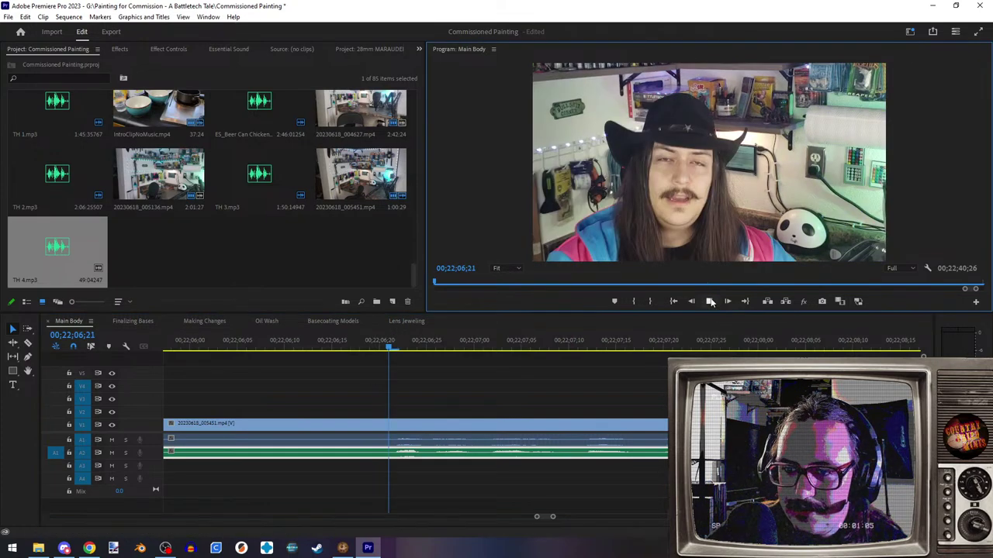
click(708, 301)
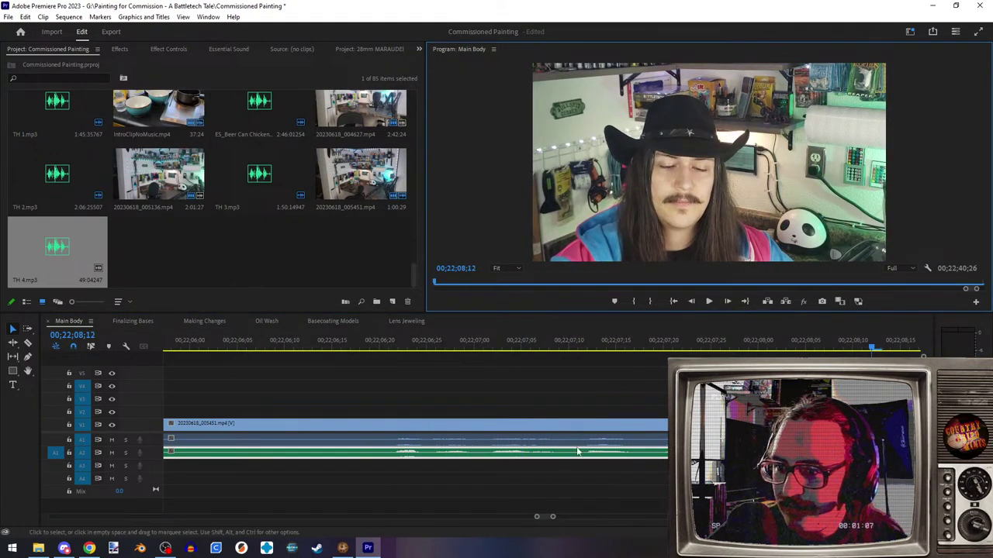
- Play the new take from 00;22;13;22 to 00;22;29;00 to find the start and end of its usable part
key(minus)
key(minus)
key(minus)
key(minus)
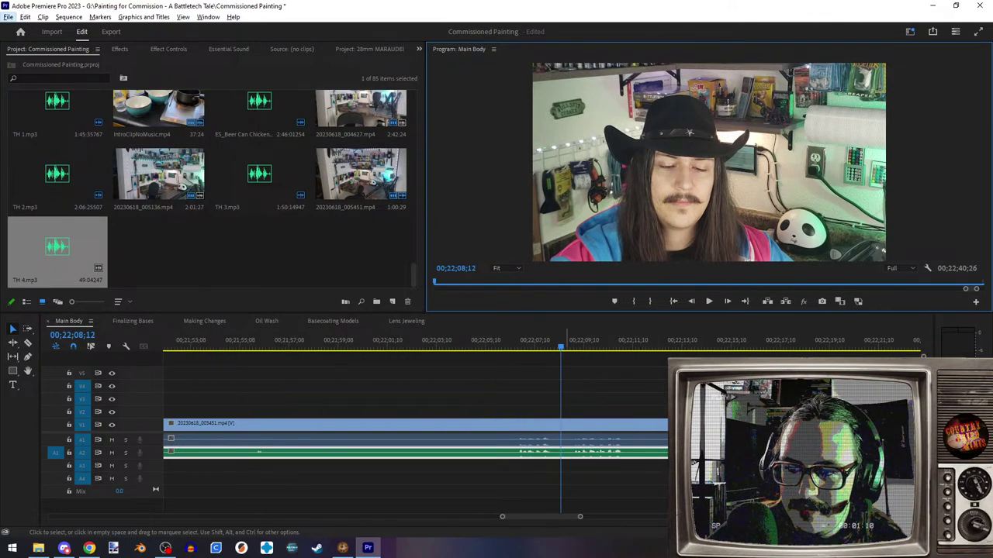
click(693, 347)
click(695, 347)
scroll(617, 431, down, 5)
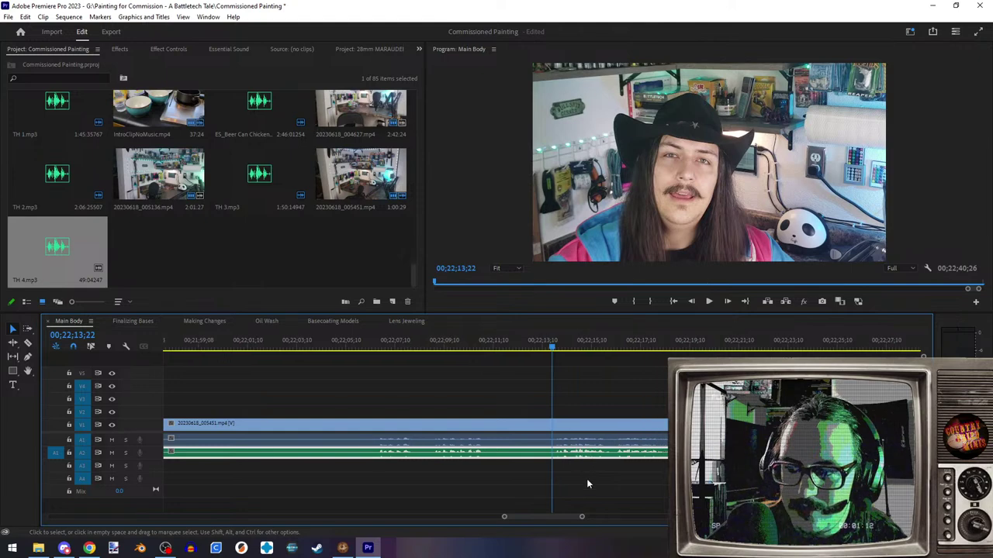
click(709, 302)
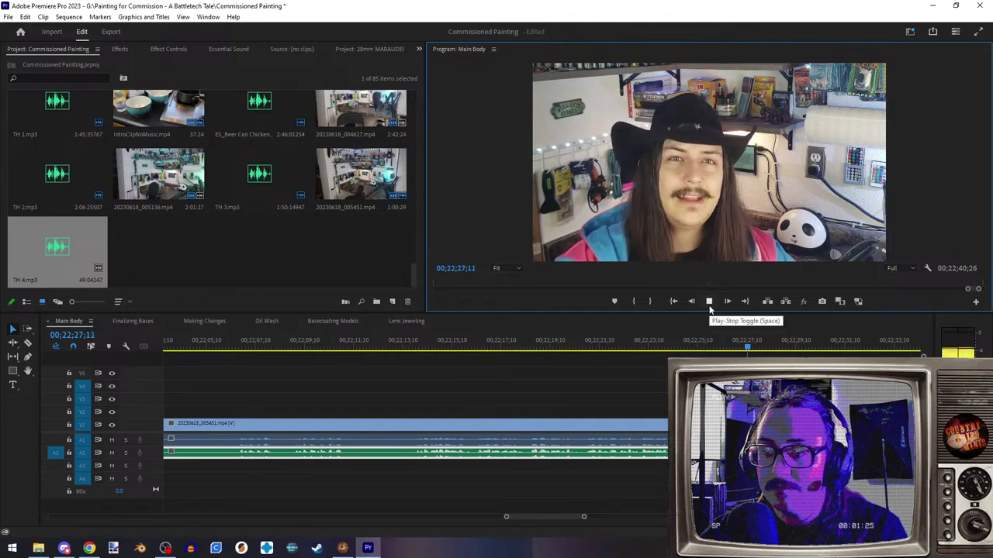
click(709, 306)
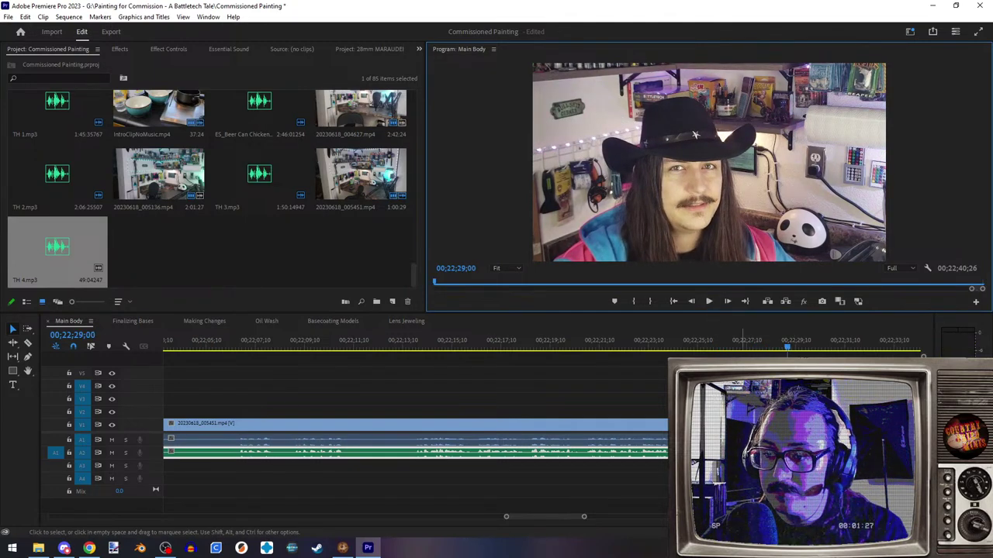
- Split the new take's video and both audio tracks at 00;22;29;00 and 00;22;13;23 with the Razor tool
click(27, 342)
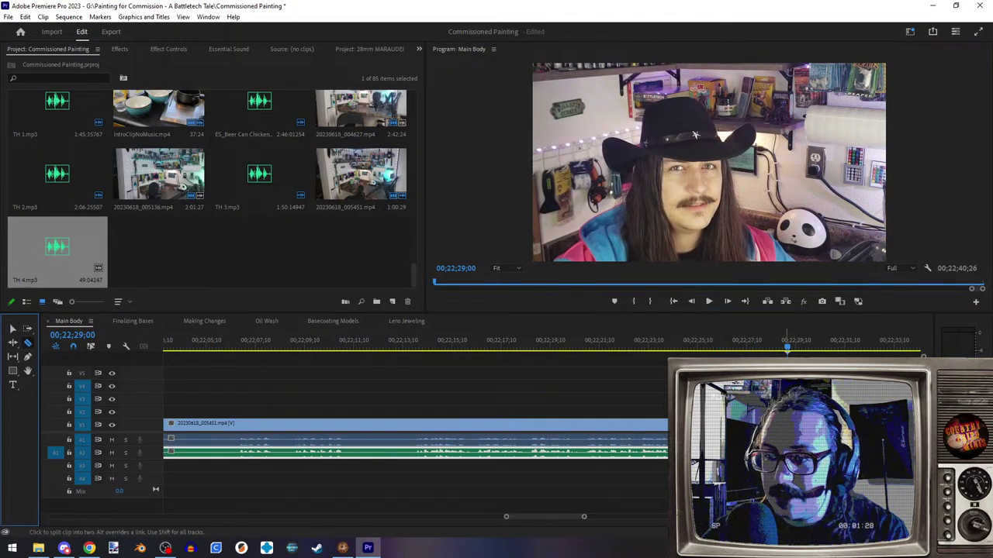
click(411, 347)
mouse_move(412, 348)
mouse_down()
mouse_move(402, 348)
mouse_move(415, 348)
mouse_up()
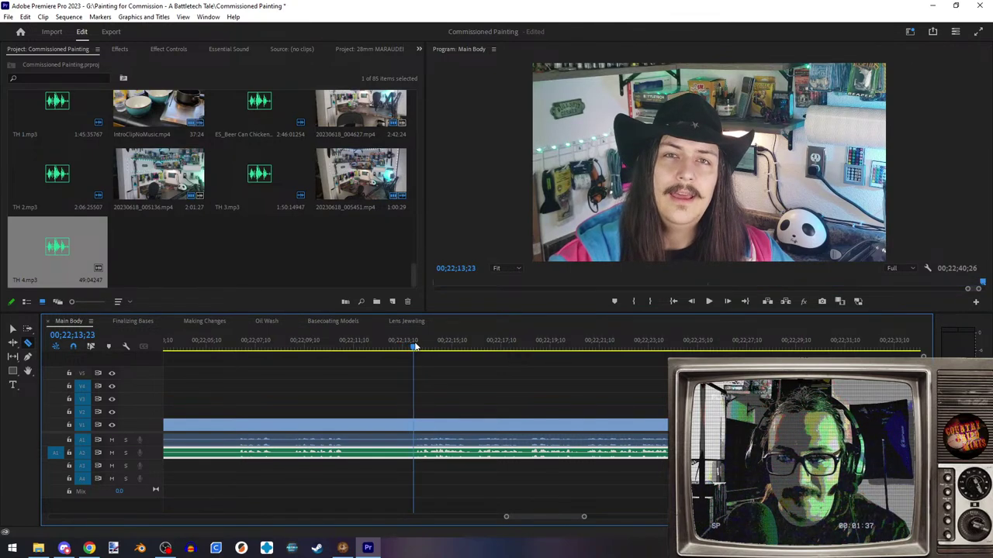
scroll(393, 487, up, 2)
scroll(392, 487, up, 1)
click(437, 424)
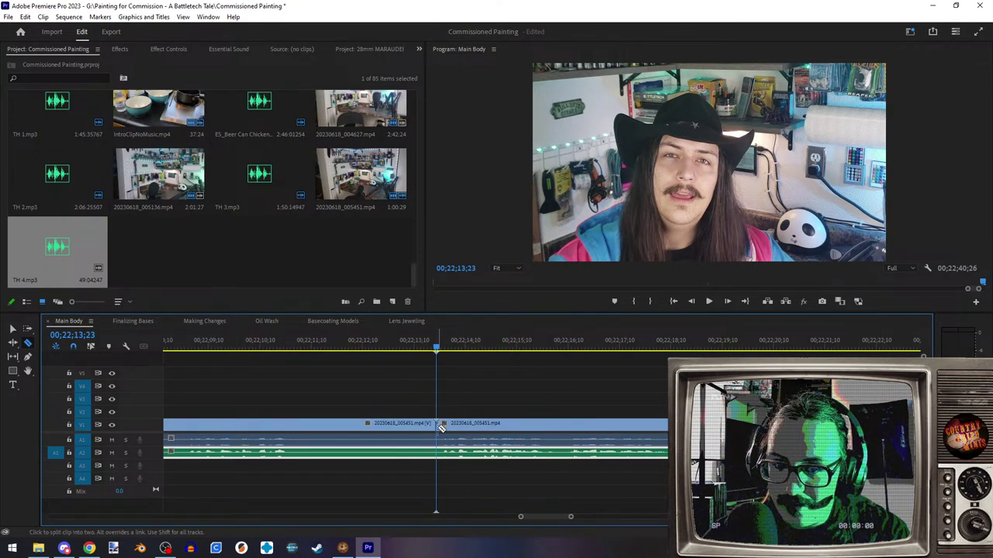
click(436, 453)
- Delete the unused video and audio pieces before and after the kept middle part of the take
scroll(294, 446, down, 2)
scroll(293, 446, down, 3)
key(v)
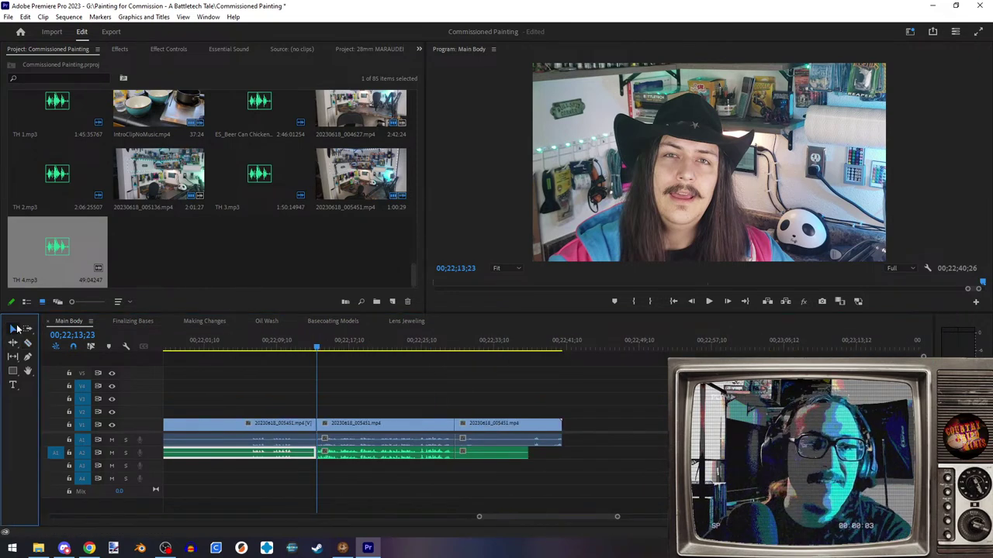
drag(253, 394, 280, 476)
key(Delete)
click(502, 456)
key(Delete)
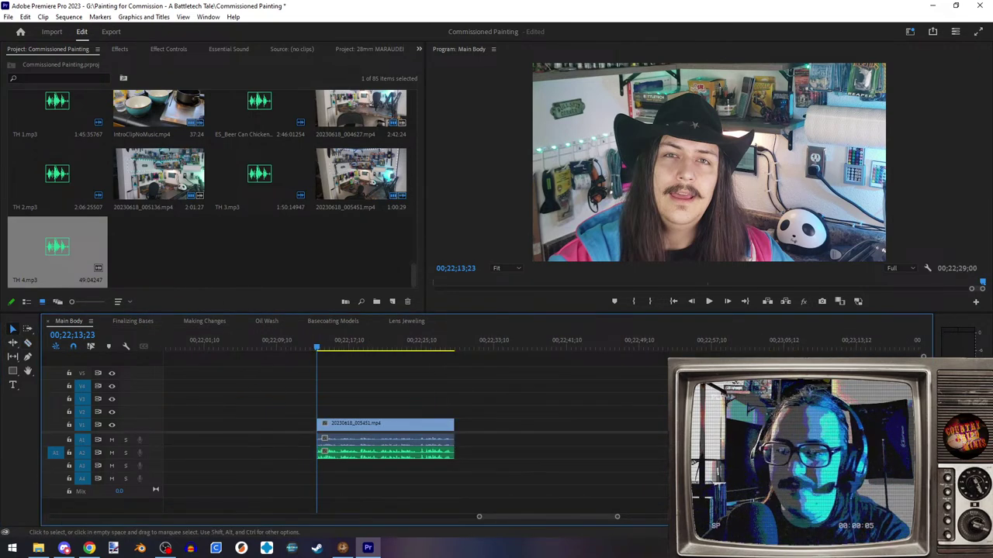
- Switch to YouTube in Chrome and search for "shatterpoint"
click(89, 548)
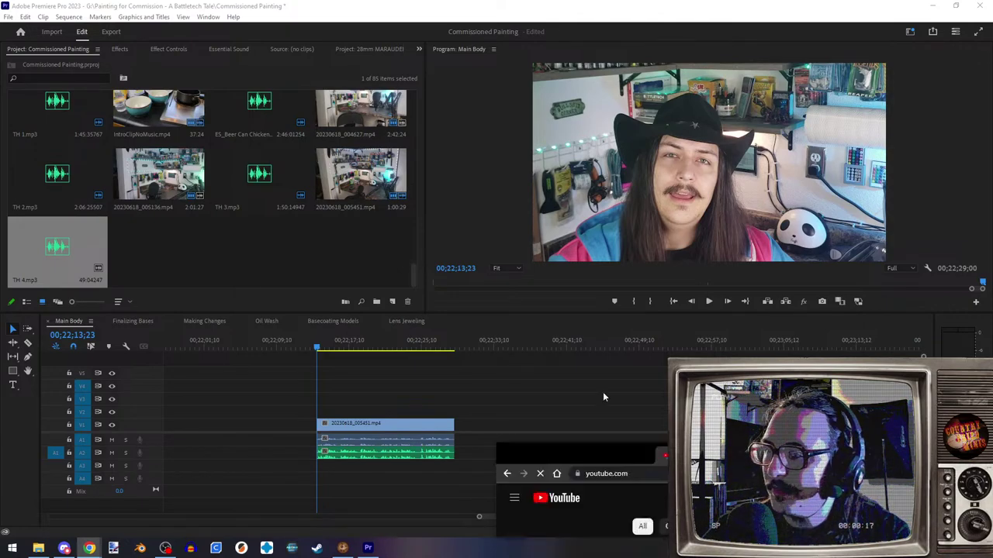
key(alt+Tab)
click(391, 53)
text(shatterpoint)
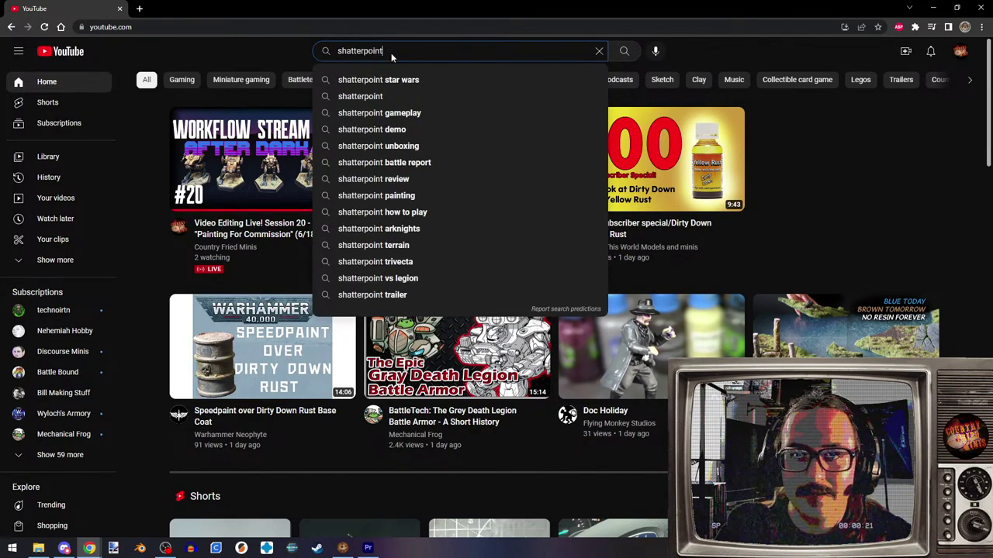
key(Return)
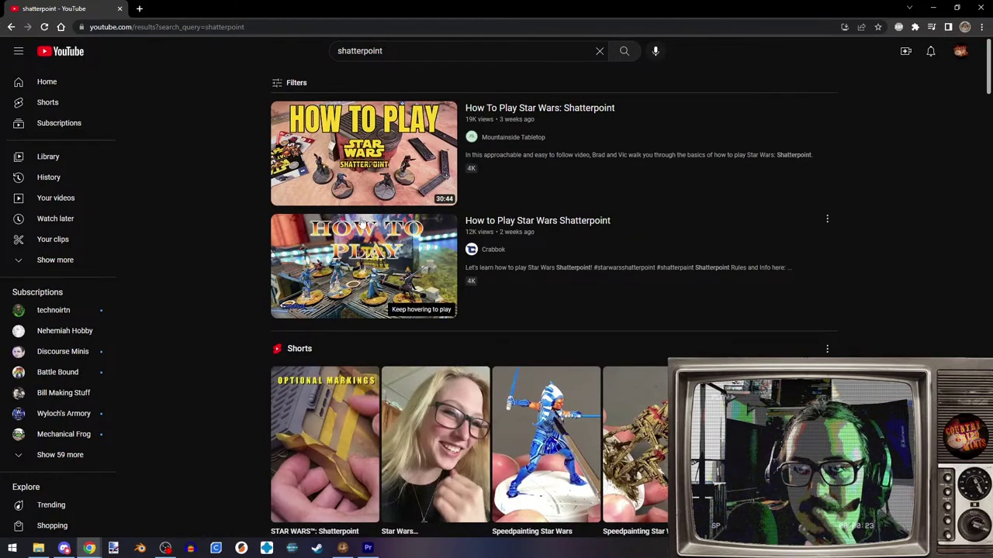
- Browse the Shatterpoint video results and open the Glass Half Dead channel in a new tab
scroll(163, 184, down, 5)
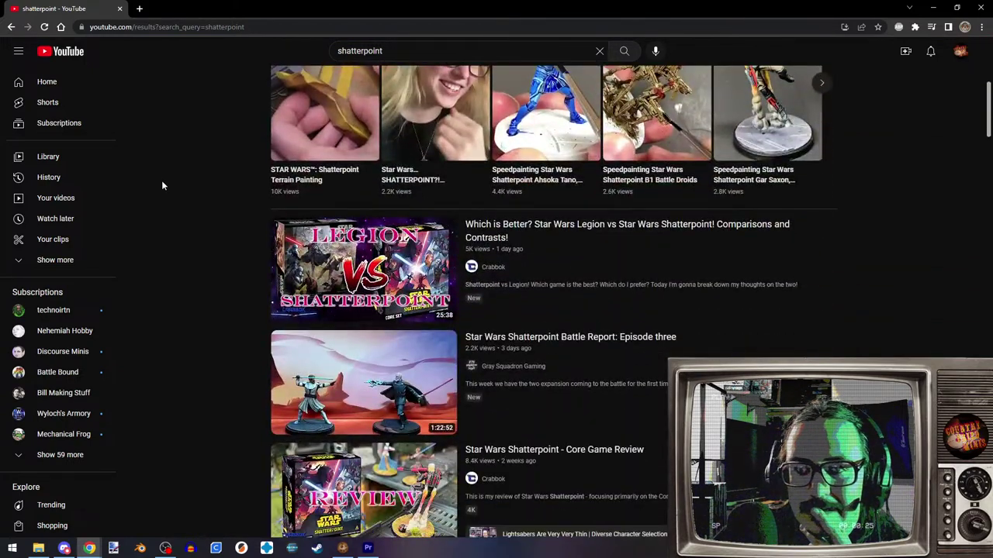
scroll(162, 184, down, 3)
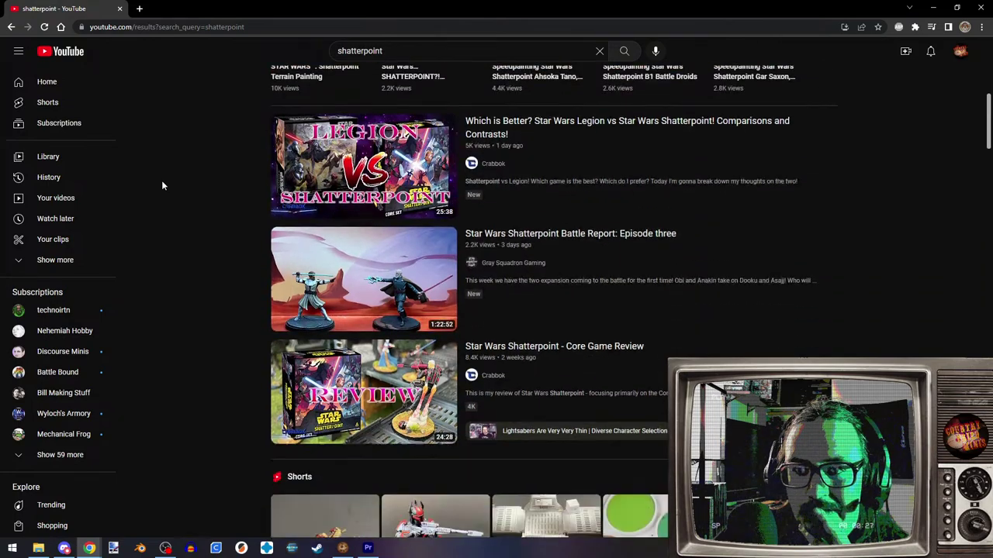
scroll(165, 182, down, 6)
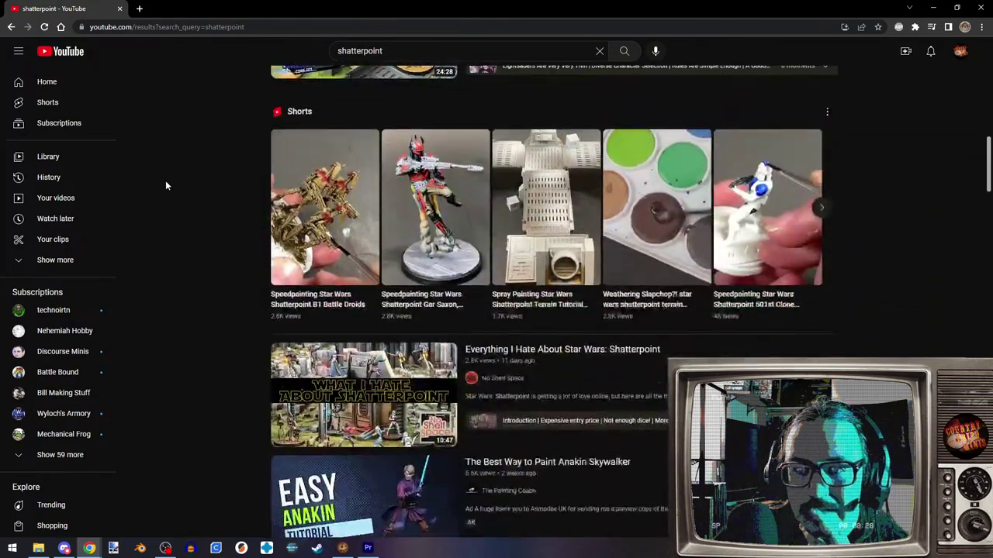
scroll(165, 182, down, 4)
scroll(165, 183, down, 2)
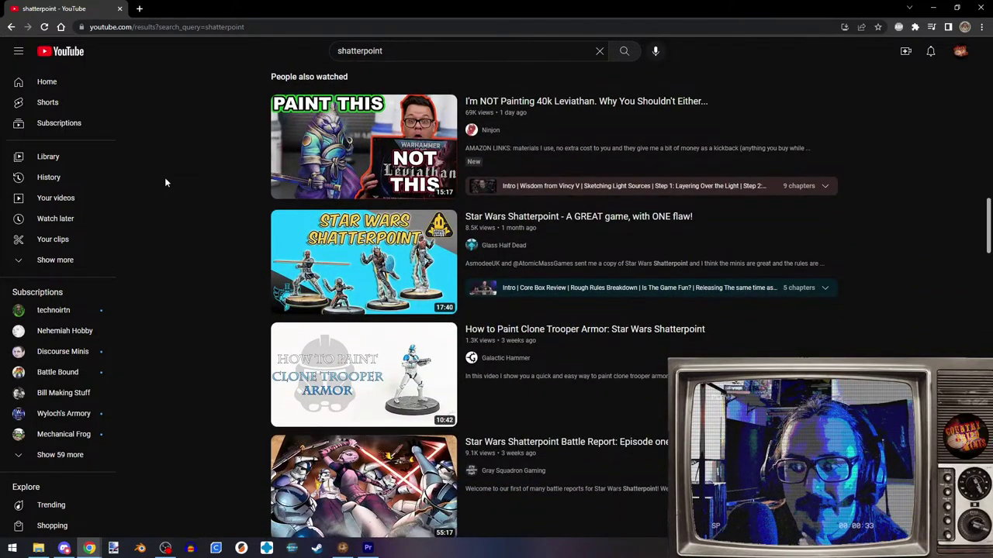
right_click(506, 248)
click(535, 255)
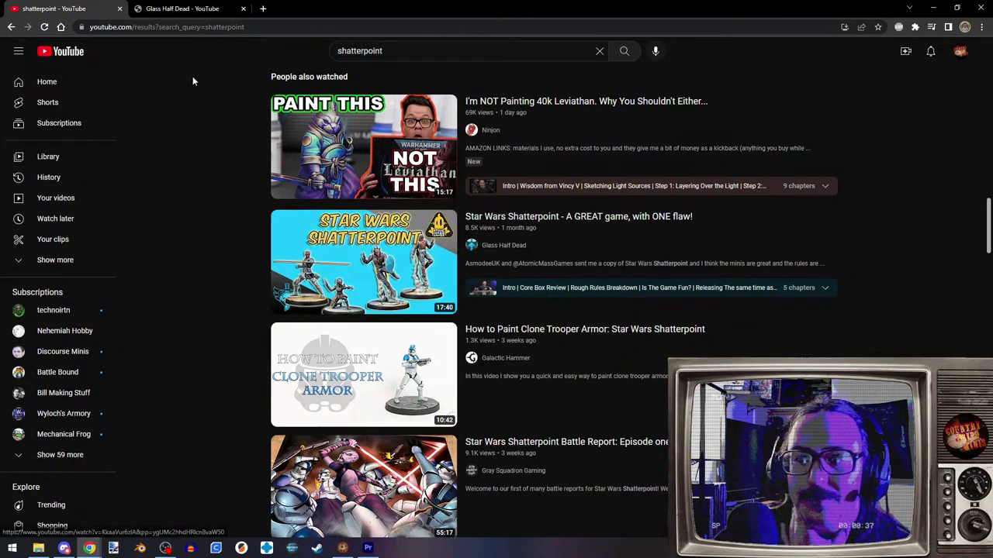
- Look over the Glass Half Dead channel's home page, including its recent and popular videos
click(165, 8)
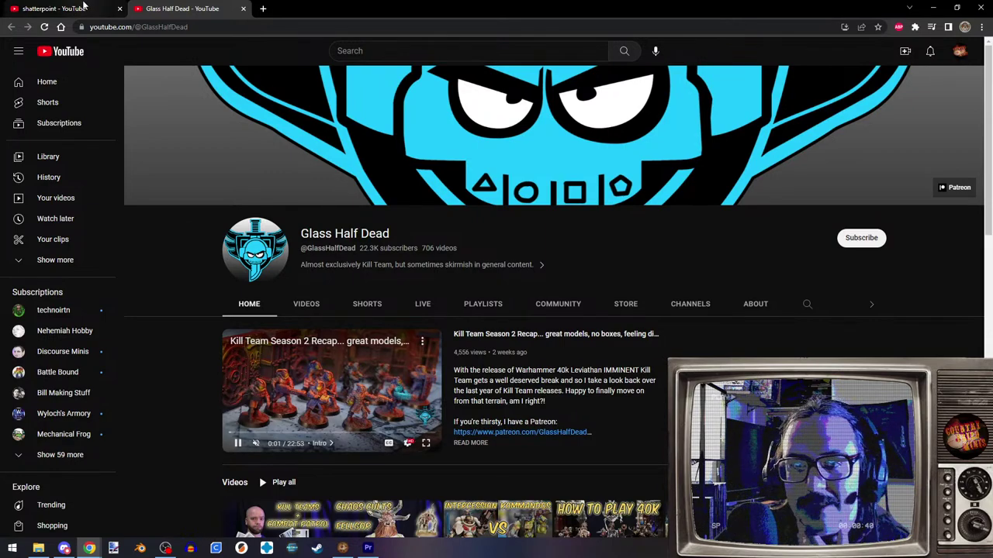
click(84, 6)
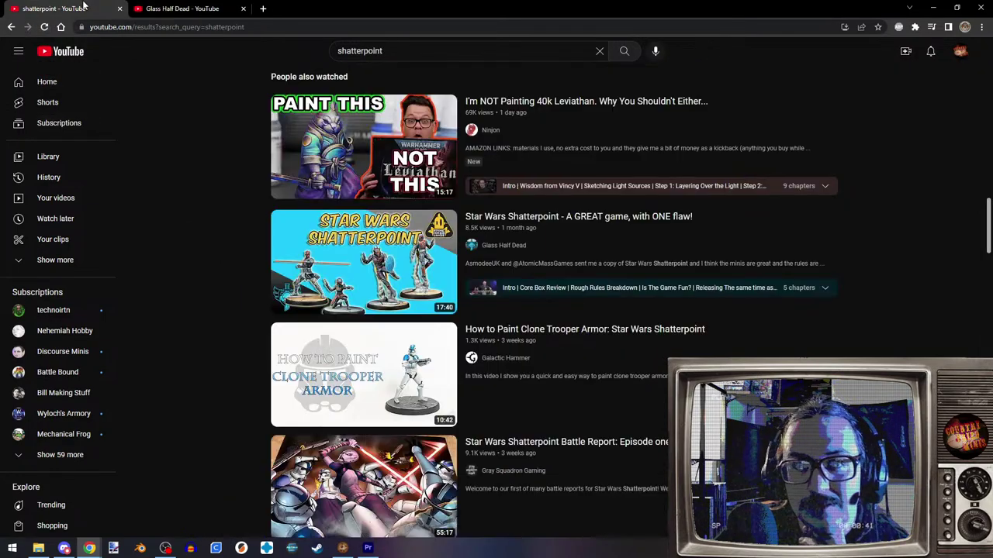
click(177, 6)
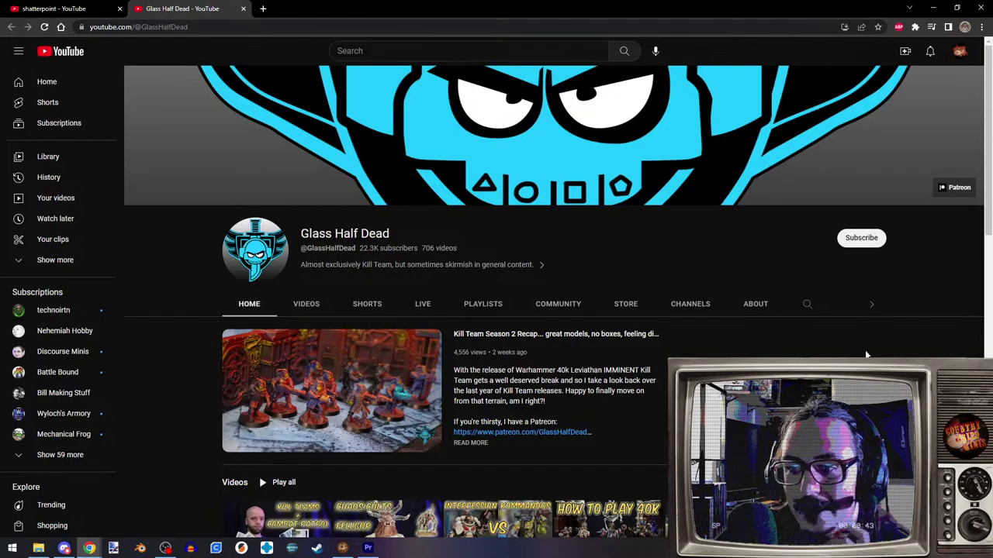
scroll(871, 346, down, 7)
scroll(230, 376, up, 2)
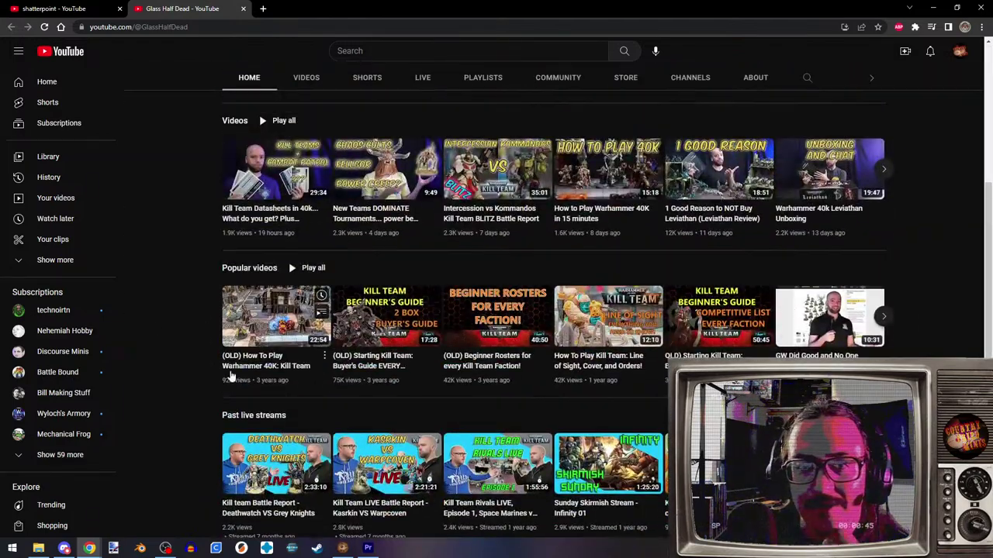
scroll(230, 376, down, 3)
scroll(230, 314, up, 10)
- Browse the Glass Half Dead channel's full list of latest videos, examining thumbnails and titles, and close the channel
click(306, 305)
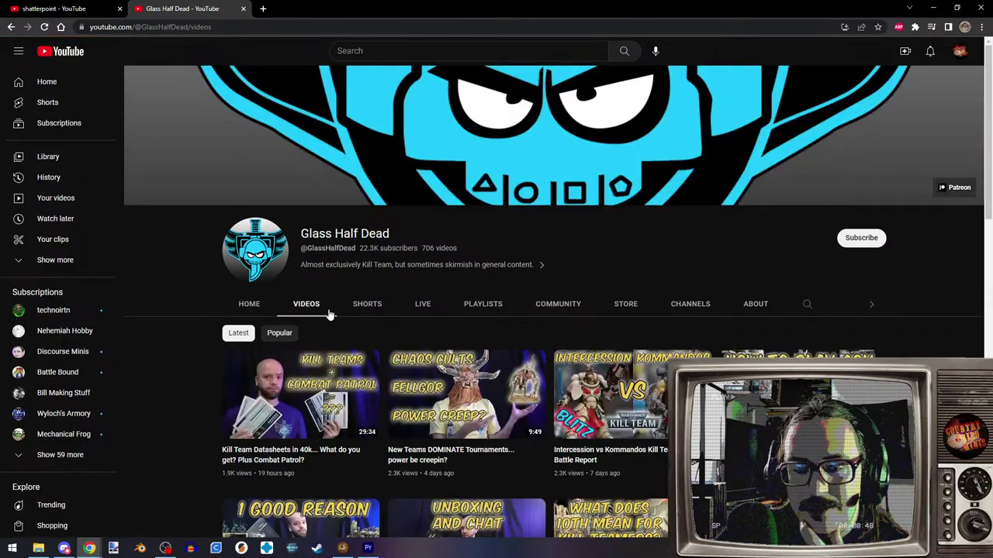
scroll(322, 310, down, 5)
scroll(830, 318, up, 3)
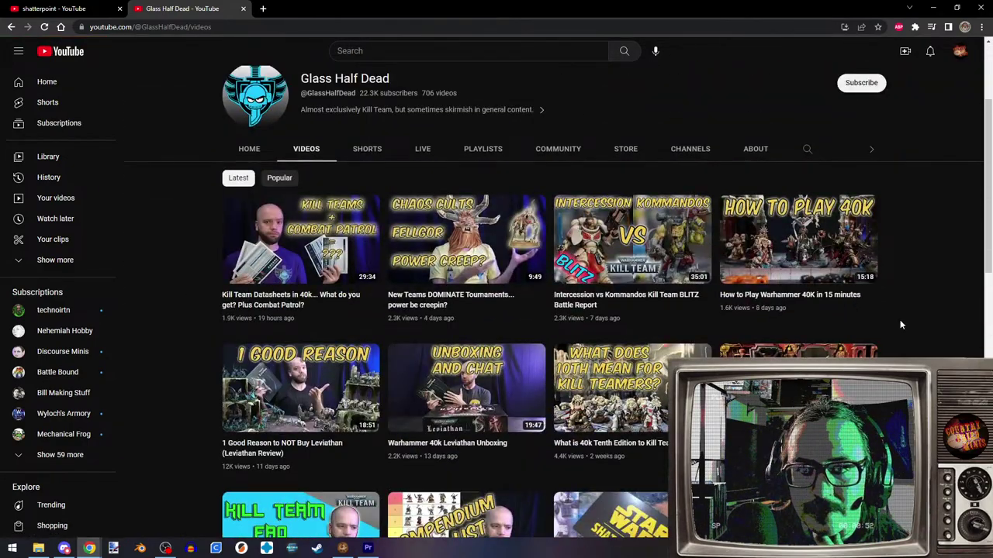
scroll(899, 319, down, 4)
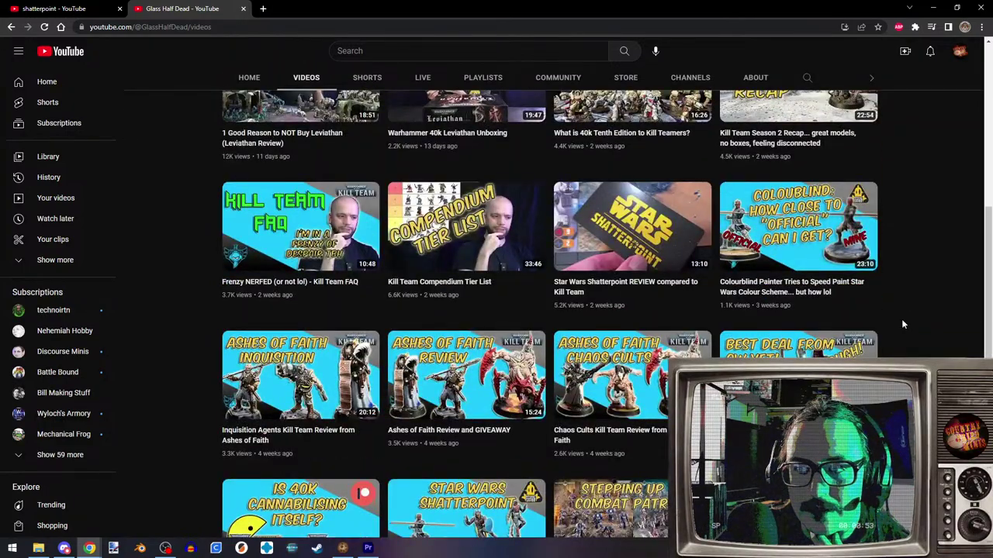
scroll(902, 323, down, 3)
scroll(902, 322, up, 2)
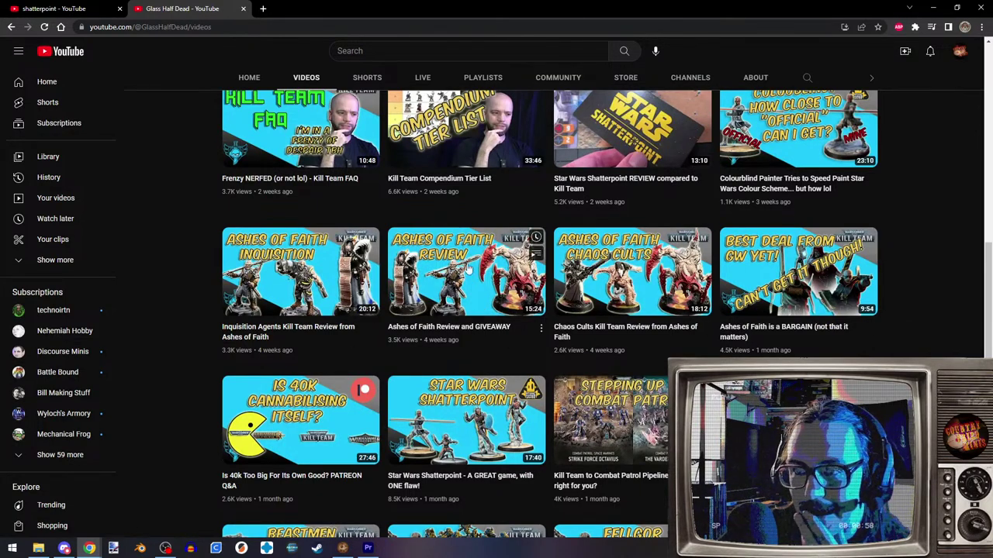
scroll(439, 338, down, 2)
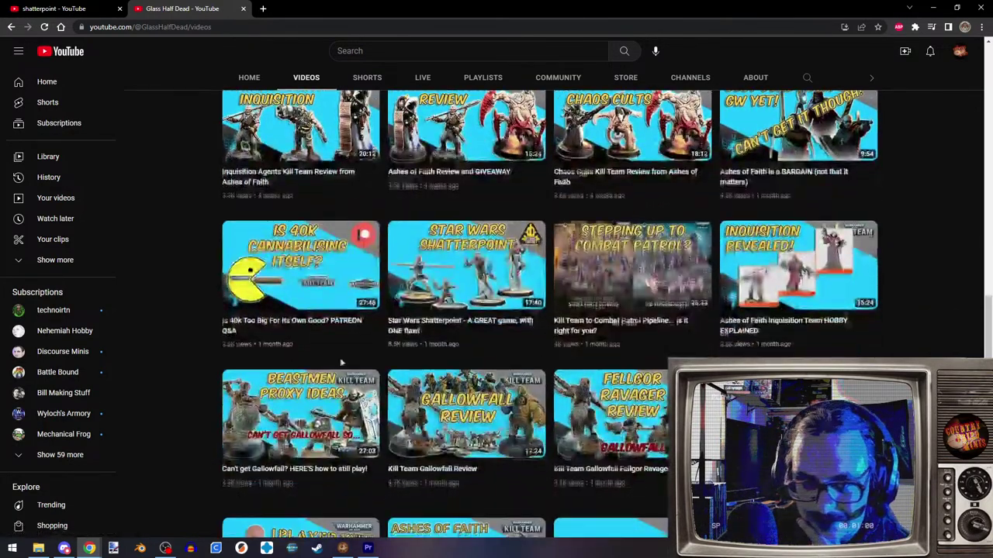
scroll(439, 339, up, 1)
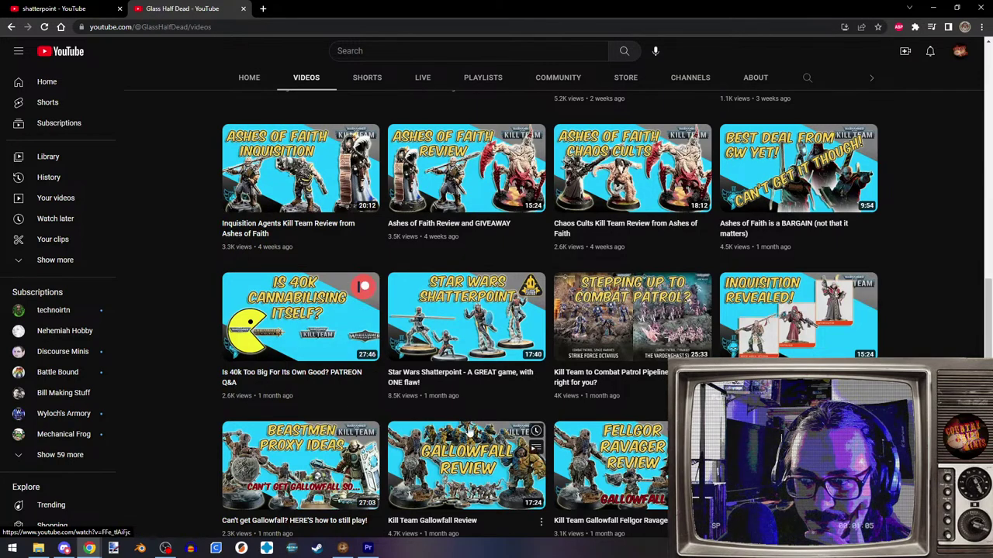
scroll(462, 434, down, 3)
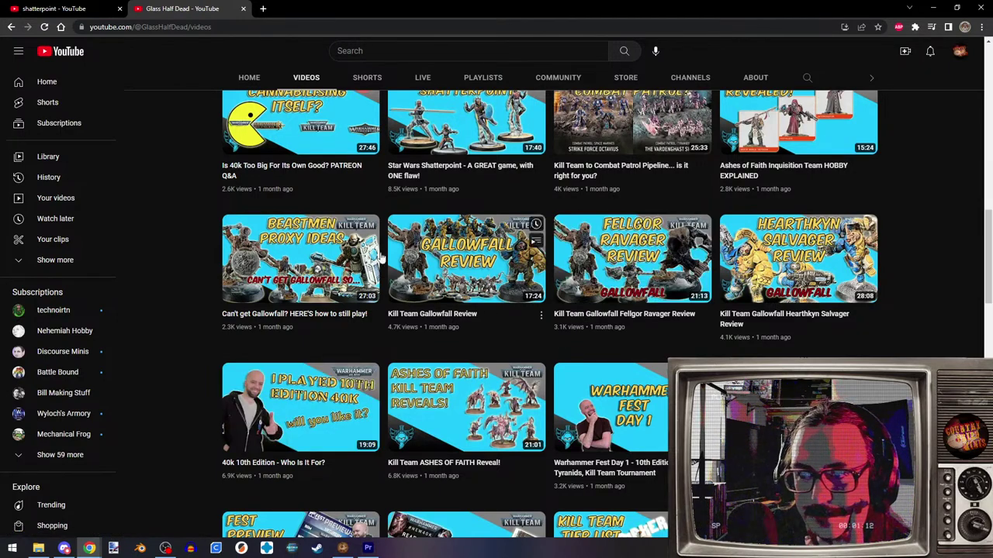
scroll(478, 314, down, 3)
scroll(258, 378, up, 5)
scroll(259, 377, up, 2)
click(10, 26)
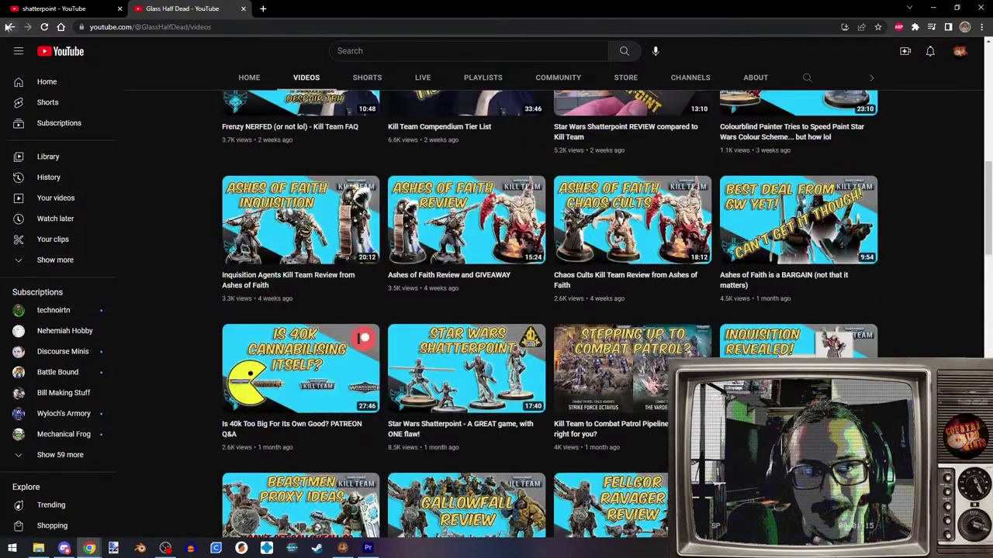
click(243, 9)
- Look through the Shatterpoint search results and open the Crabbok channel in a new tab
scroll(223, 378, up, 7)
scroll(224, 378, down, 1)
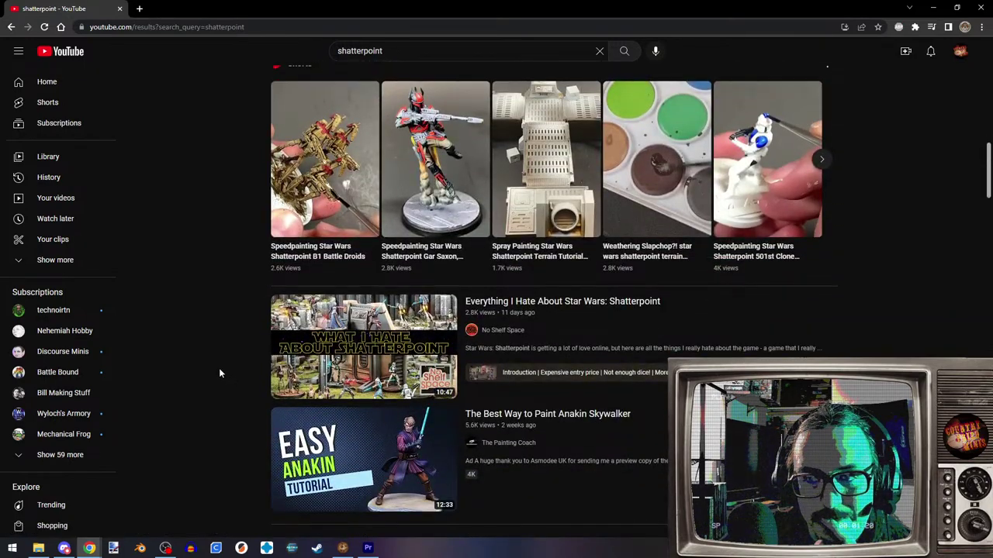
scroll(218, 373, down, 2)
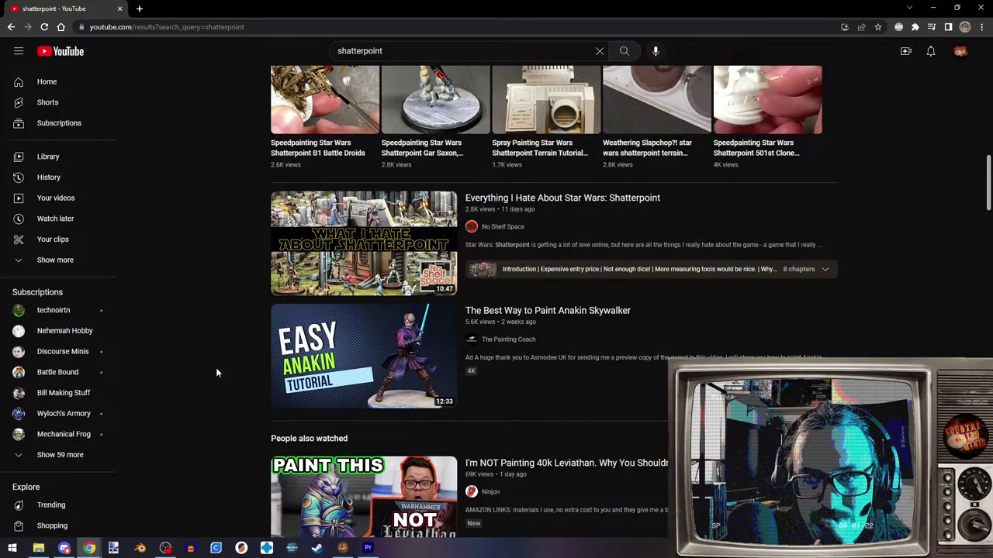
scroll(221, 369, up, 8)
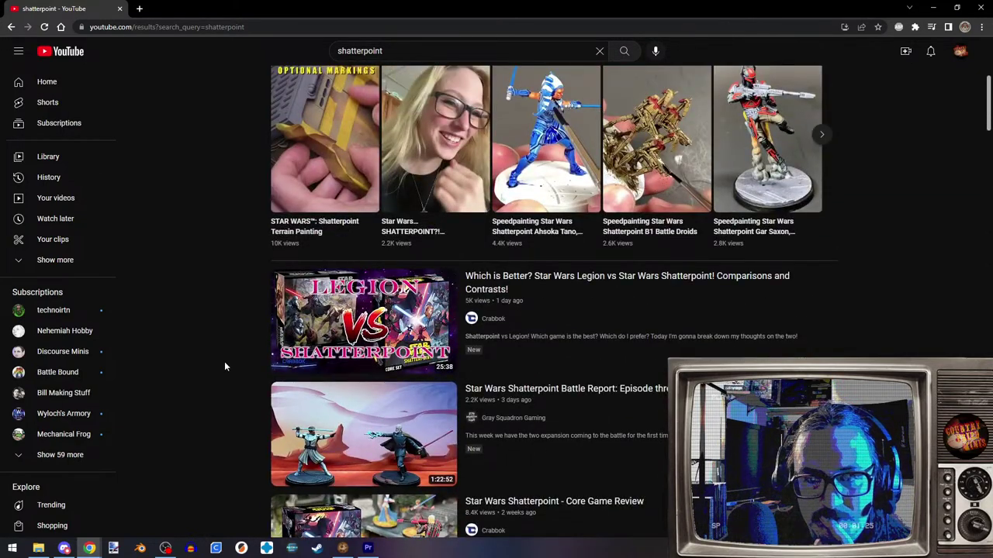
right_click(496, 319)
click(558, 331)
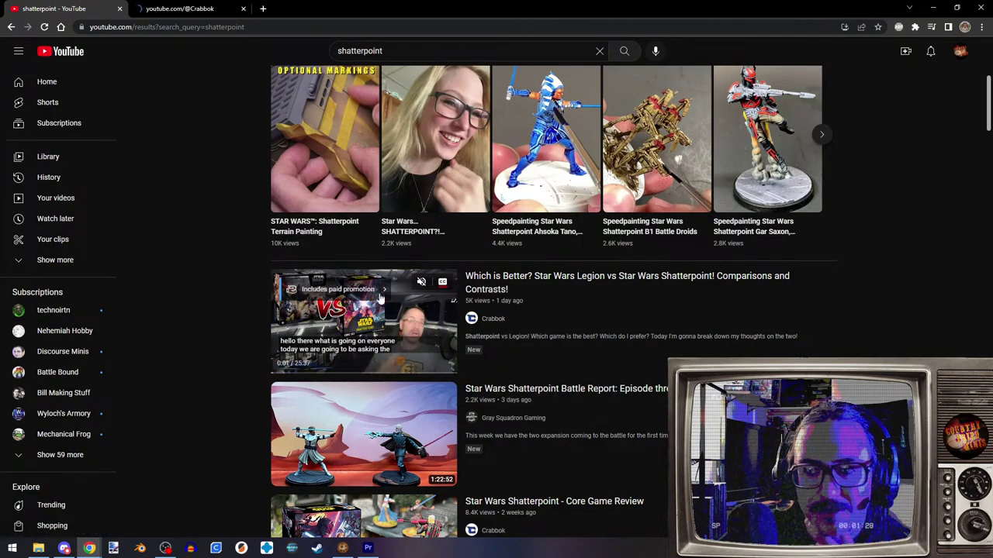
click(186, 8)
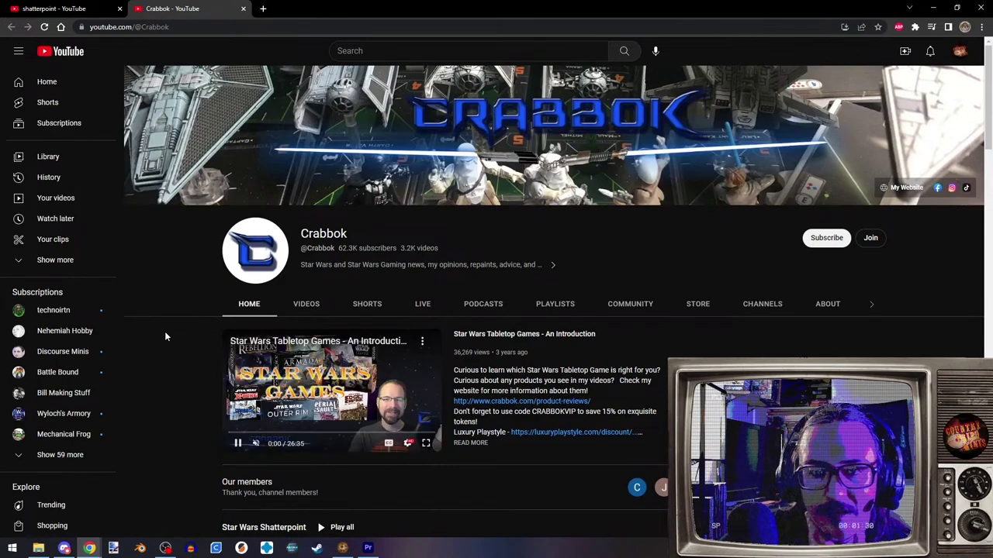
- Look over the Crabbok channel's home page and its Star Wars Shatterpoint and Star Wars Legion video rows
scroll(178, 371, down, 3)
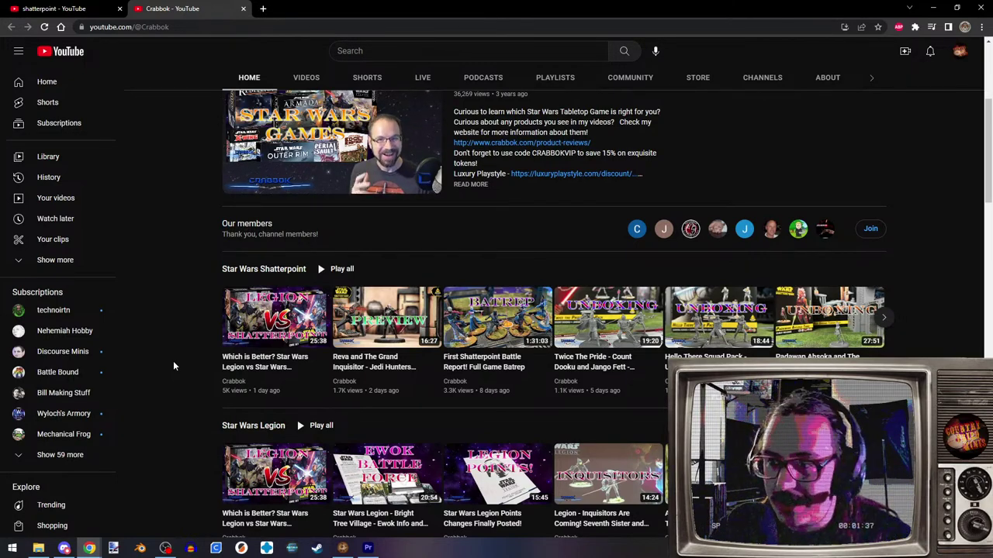
scroll(215, 281, up, 2)
scroll(255, 201, down, 3)
scroll(254, 200, up, 3)
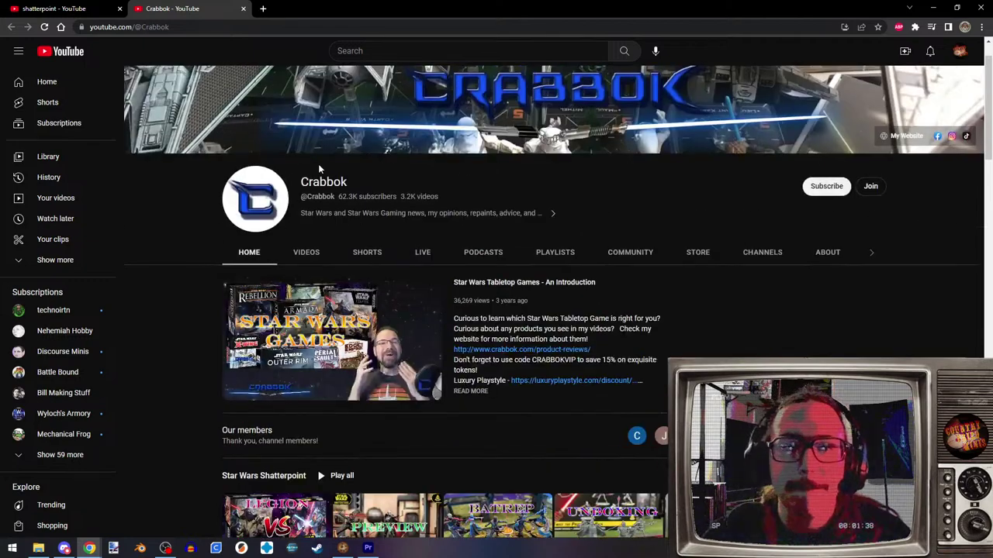
- Browse the Crabbok channel's list of latest videos, examining thumbnails and titles, and close the channel
click(311, 254)
scroll(214, 227, down, 3)
scroll(207, 224, down, 1)
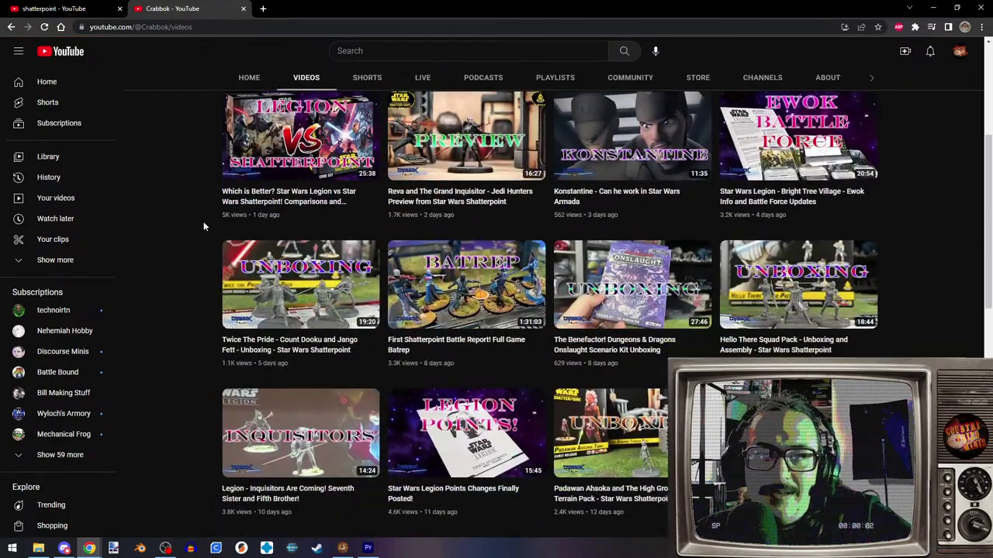
mouse_move(458, 215)
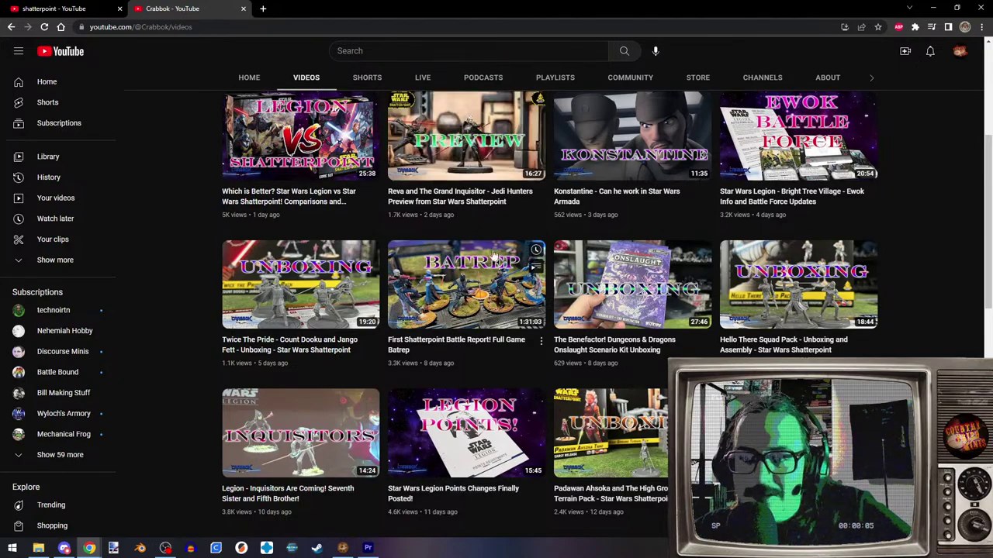
scroll(494, 247, down, 8)
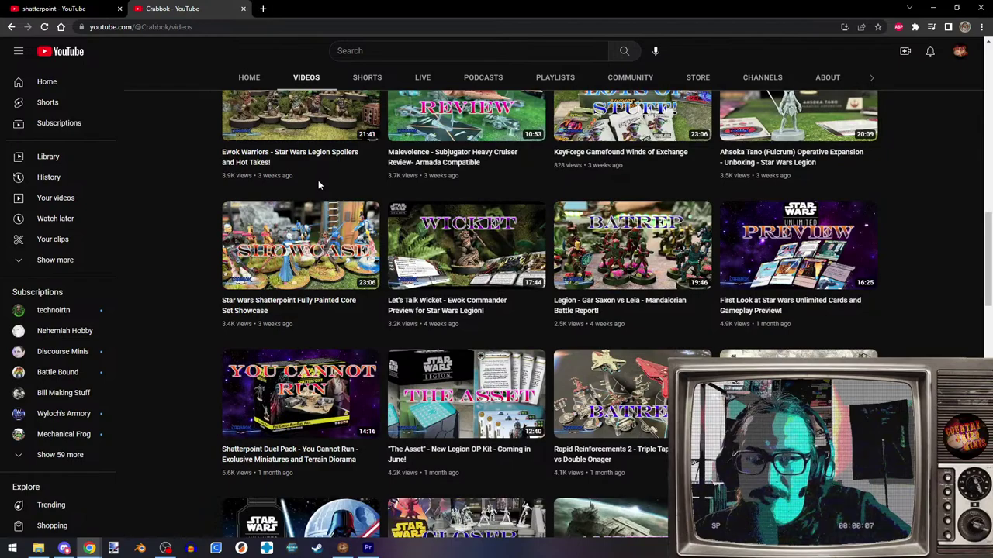
scroll(318, 184, down, 3)
scroll(328, 252, up, 2)
mouse_move(328, 252)
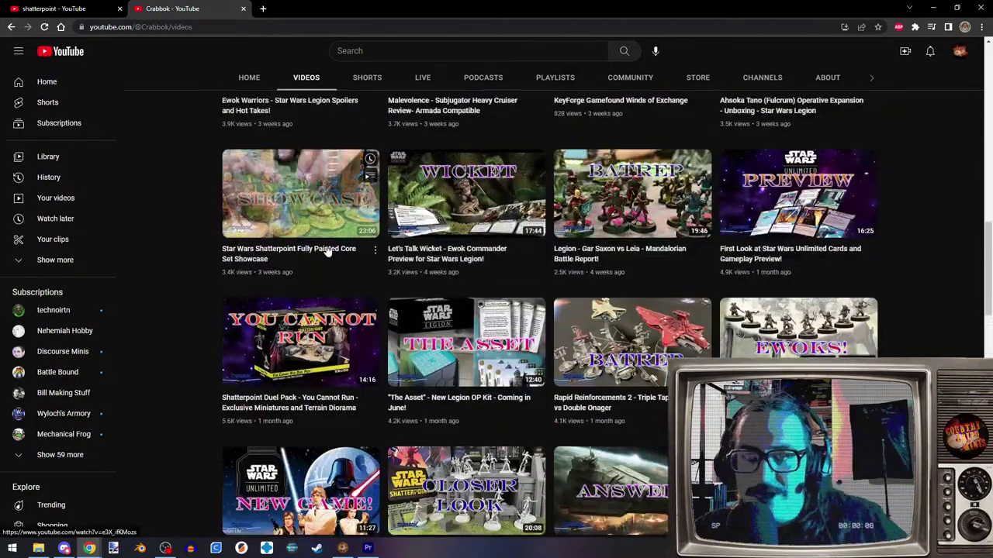
scroll(328, 252, down, 3)
scroll(397, 224, down, 2)
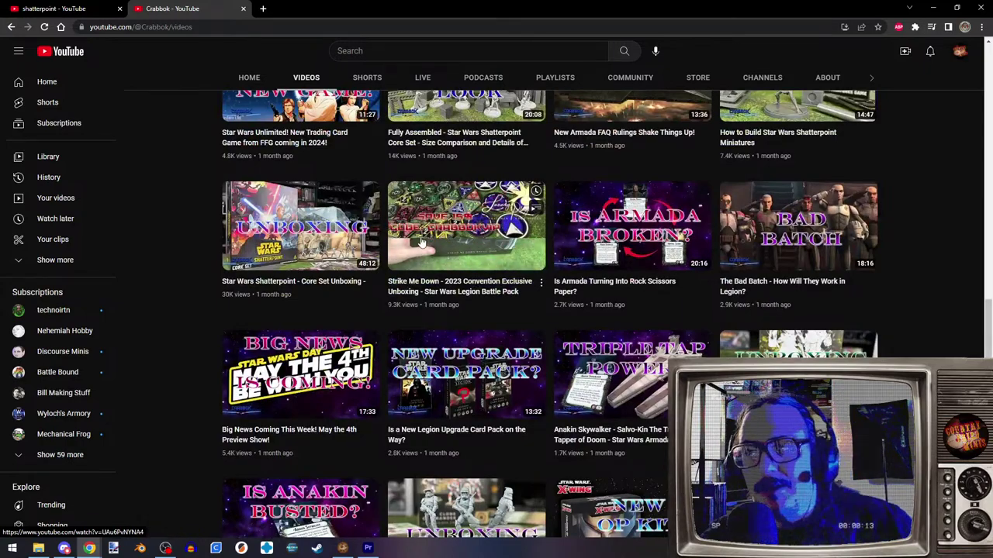
scroll(538, 300, up, 10)
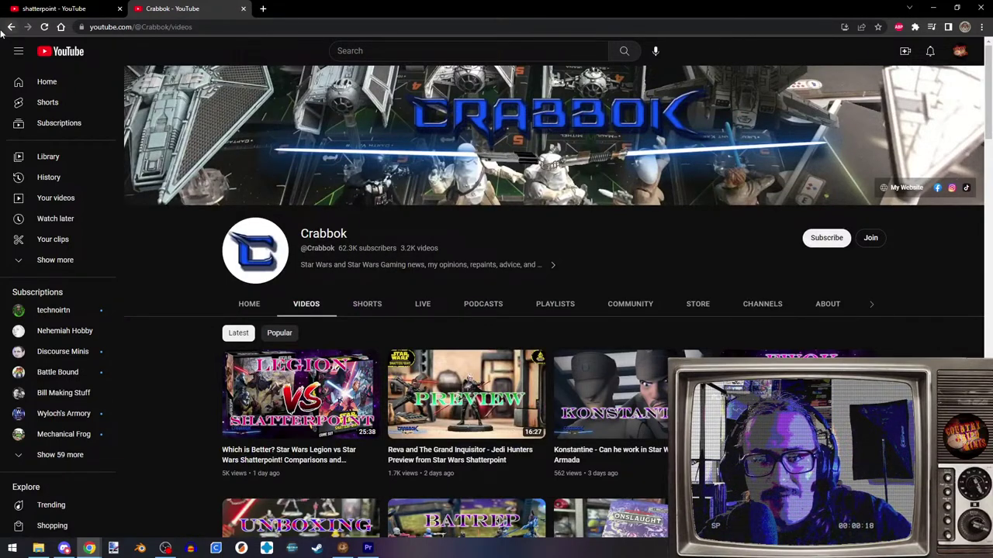
click(243, 10)
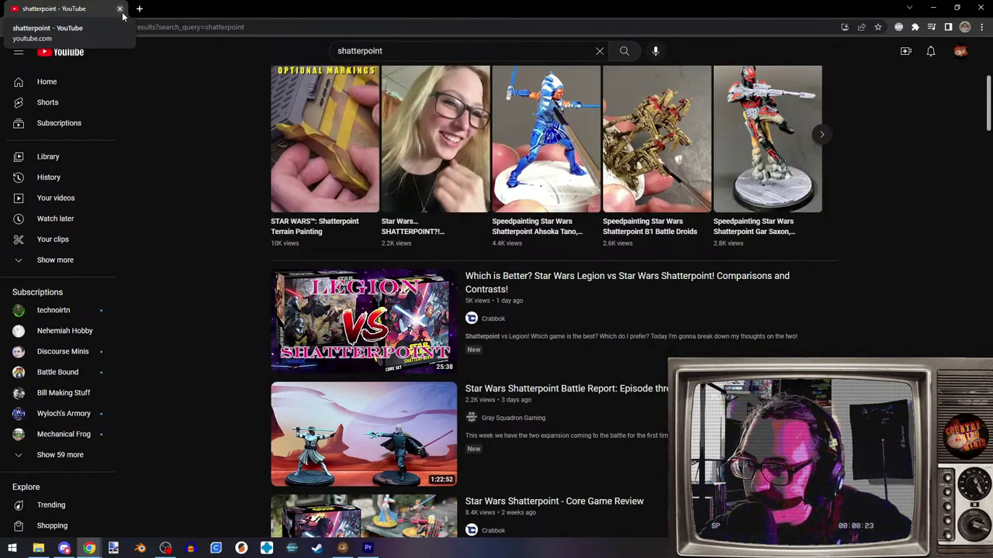
- Close the Shatterpoint search results, return to Premiere Pro and preview the start of the trimmed take in the Main Body sequence
click(119, 9)
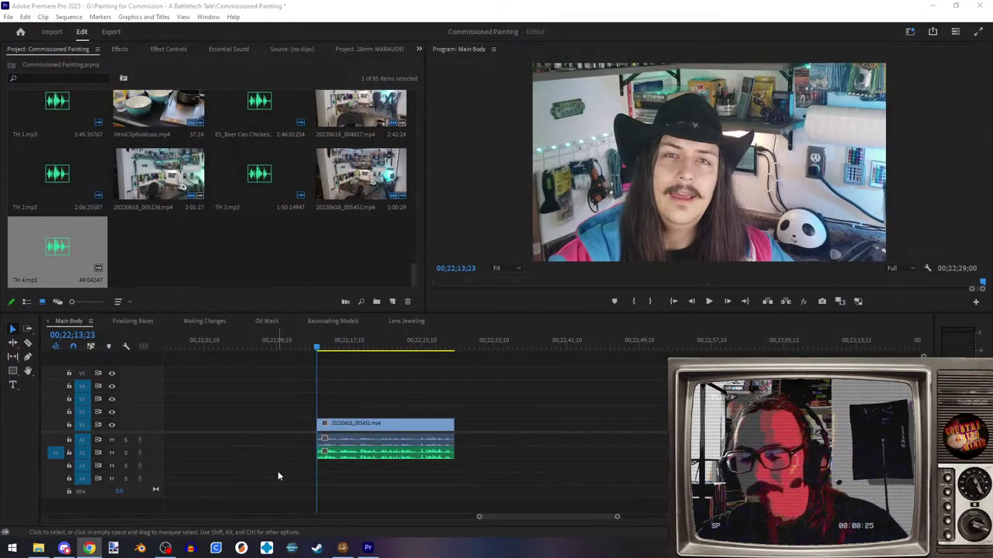
scroll(354, 496, right, 3)
scroll(346, 458, down, 3)
scroll(332, 469, left, 3)
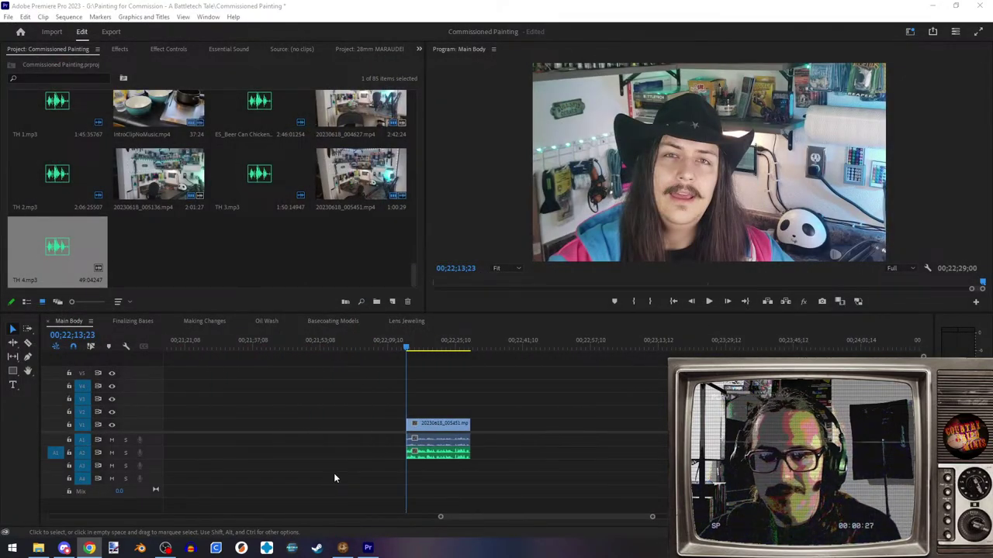
scroll(435, 442, up, 4)
scroll(422, 444, up, 1)
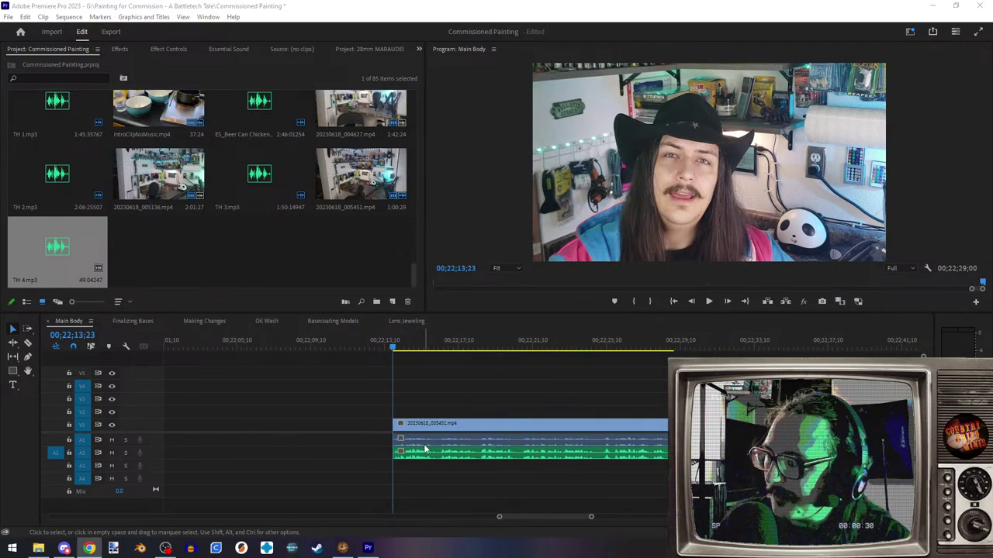
click(454, 371)
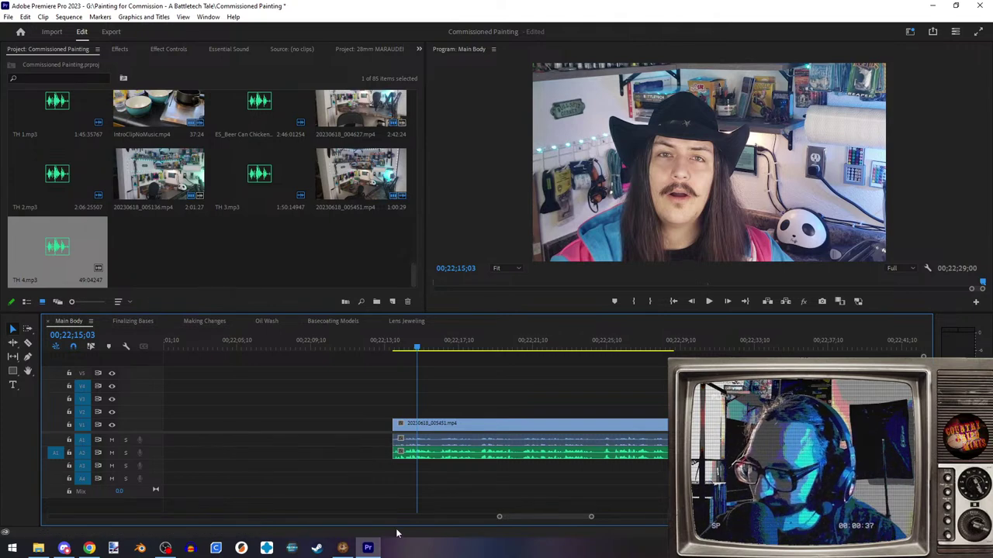
- Set the 20230618_005451.mp4 clip's Scale to 90, reposition it to about 1005, 458, and return the playhead to the clip's start
click(499, 433)
click(185, 49)
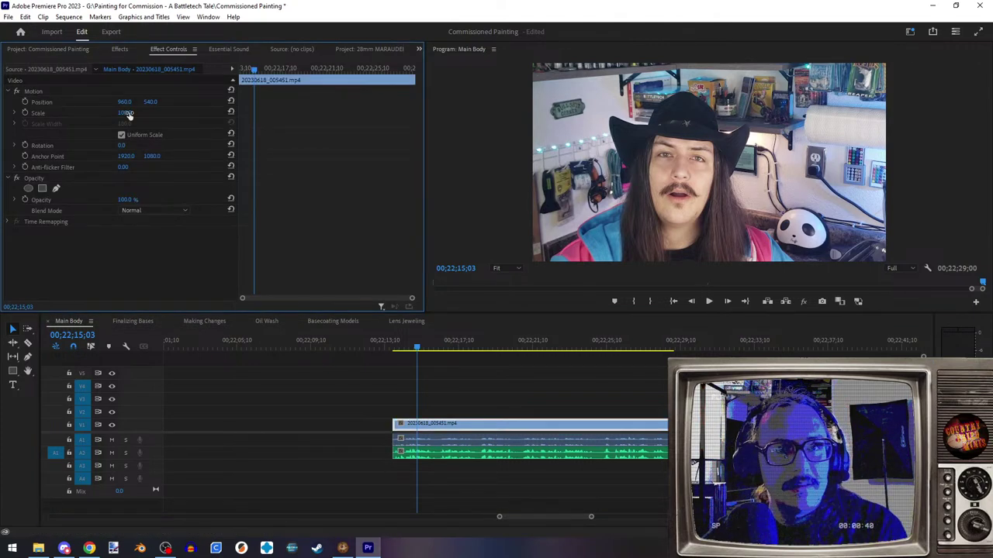
text(90)
key(Return)
key(backslash)
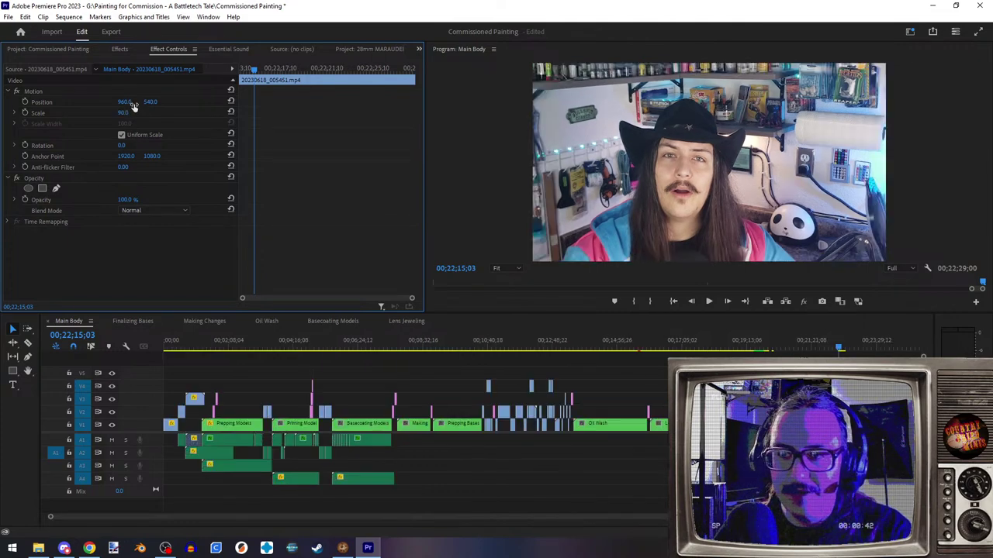
key(backslash)
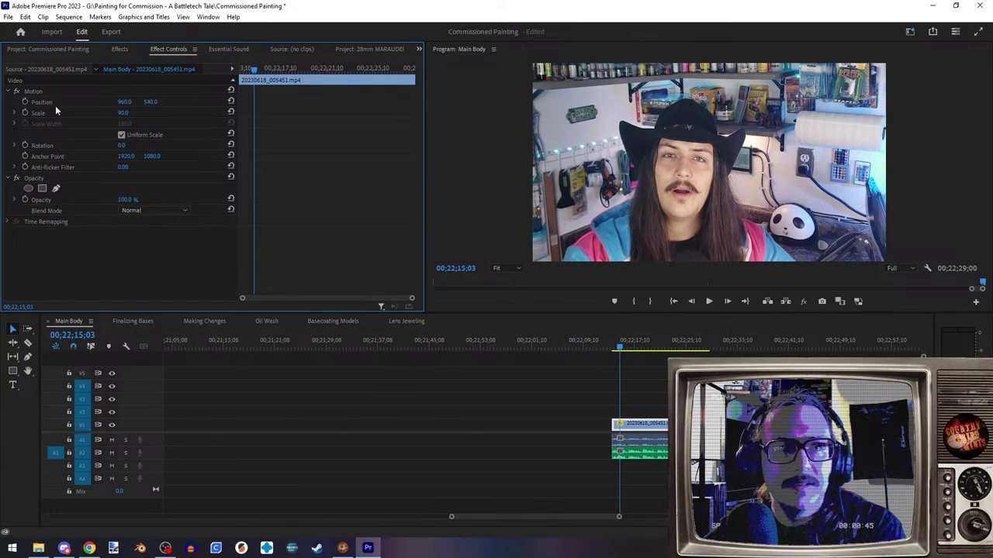
drag(659, 209, 665, 196)
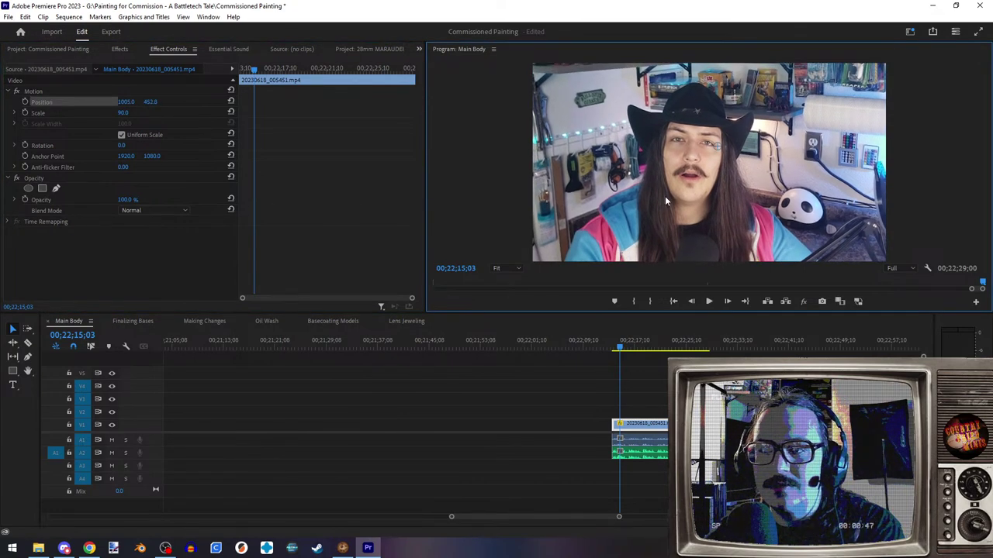
drag(619, 344, 612, 345)
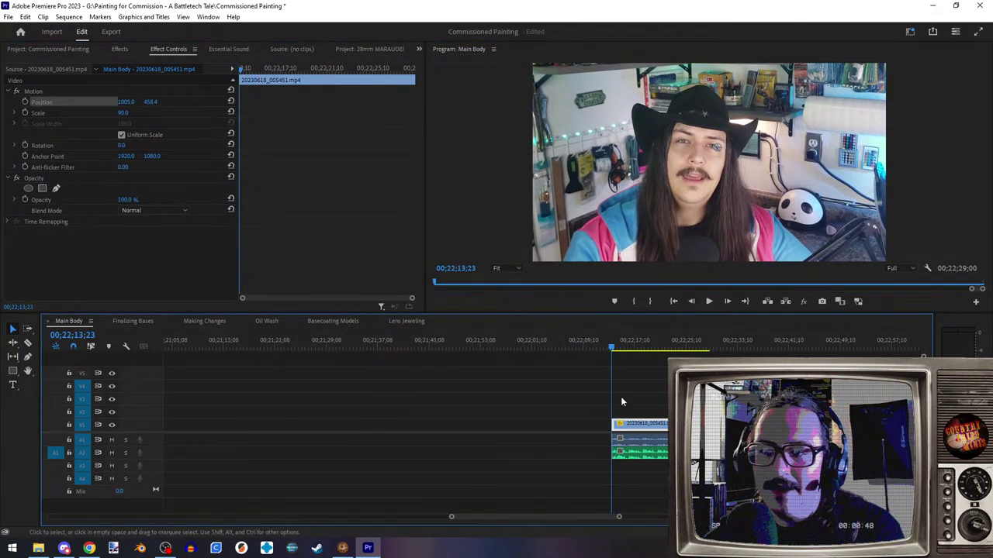
- Preview the start of the 20230618_005451.mp4 clip, then turn on Position and Scale keyframing at its first frame
click(708, 302)
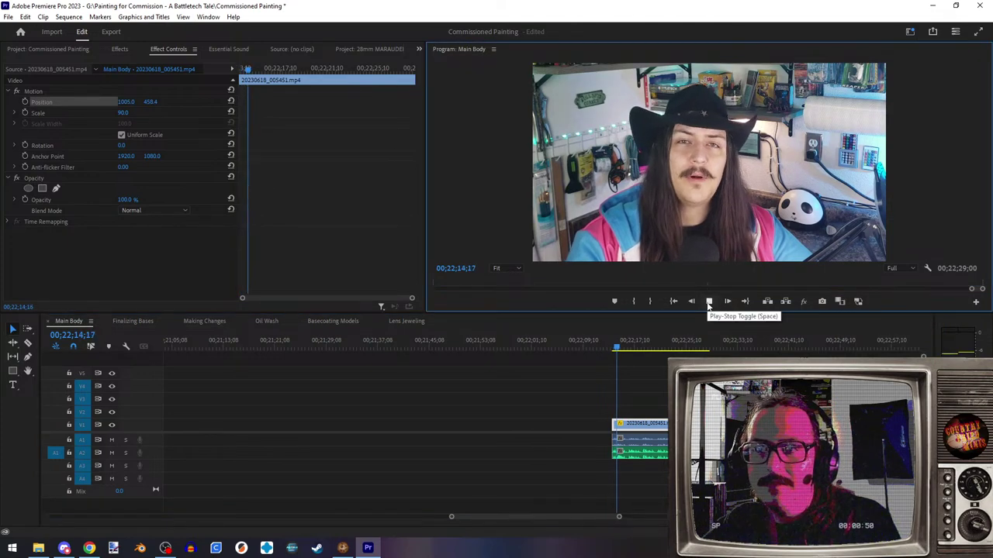
click(708, 301)
click(634, 387)
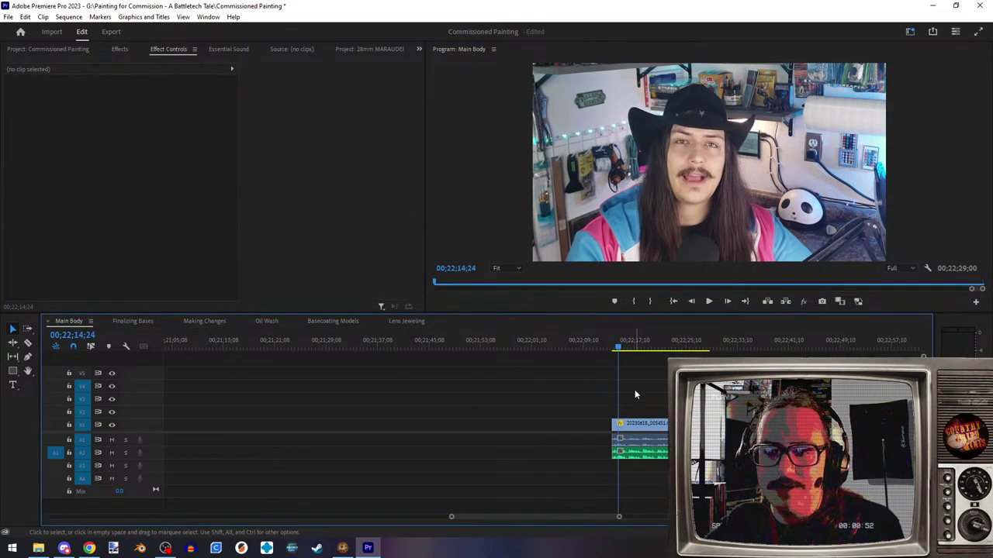
key(Up)
click(24, 102)
click(25, 112)
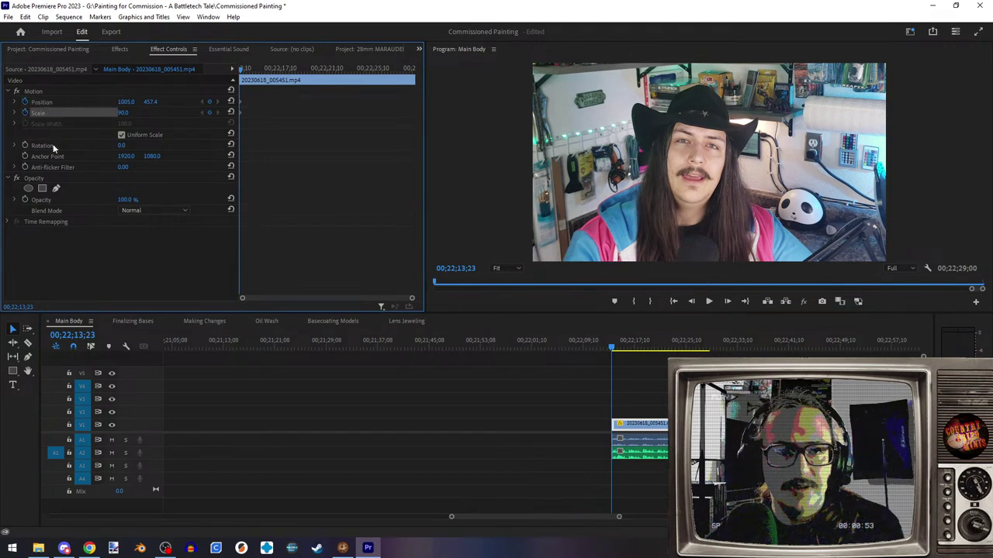
- Add Position and Scale keyframes at the clip's last frame, set Scale to 75 there, and play the zoom-out from the clip's start
key(Down)
key(Left)
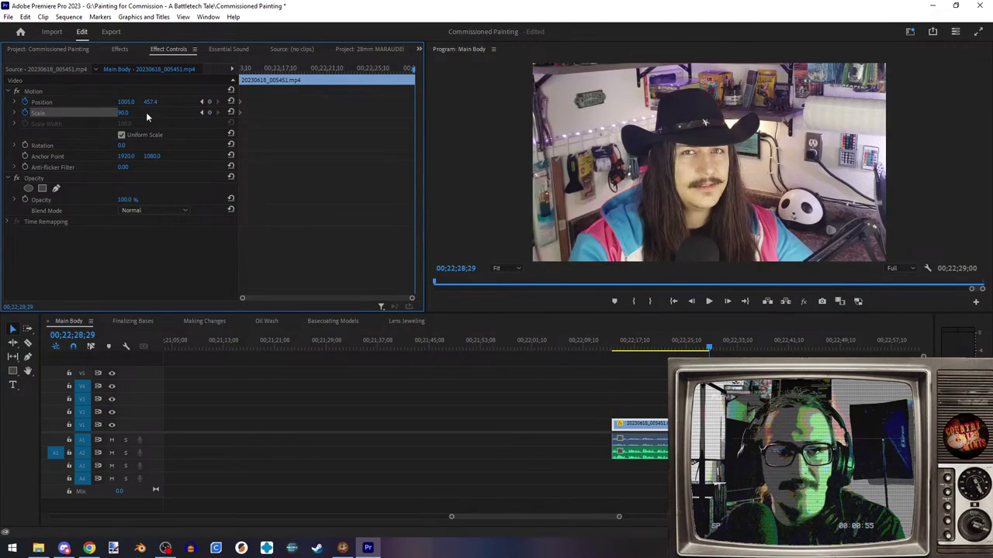
click(209, 112)
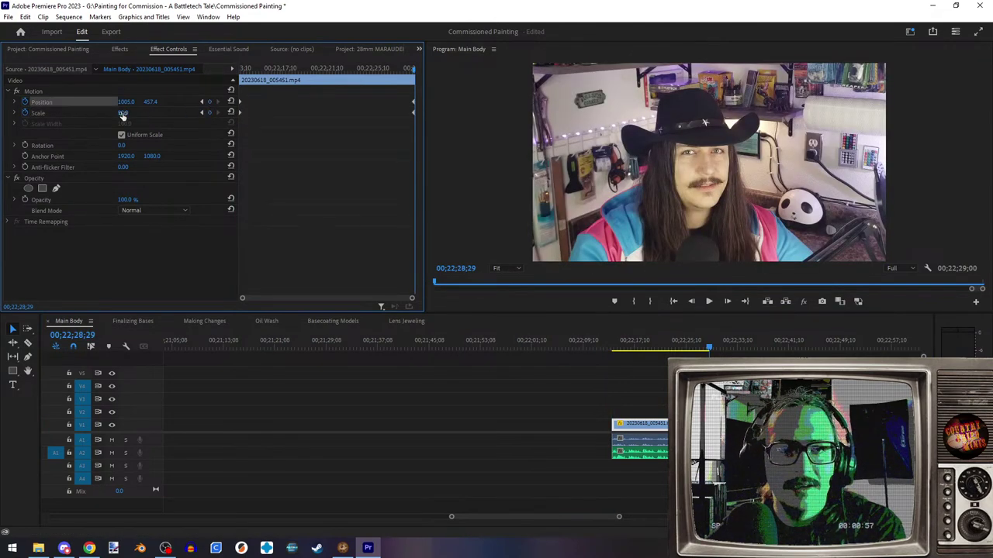
key(Return)
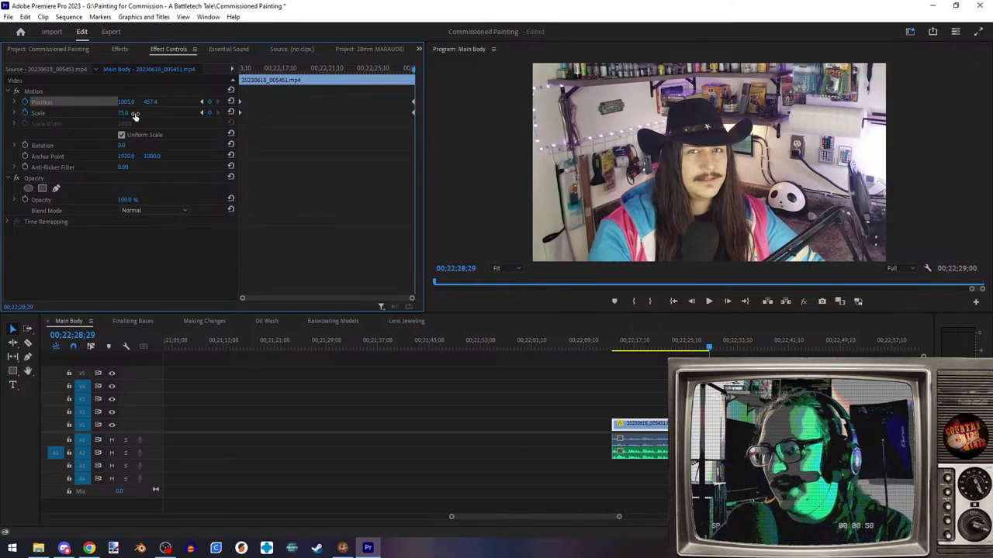
click(669, 346)
key(Up)
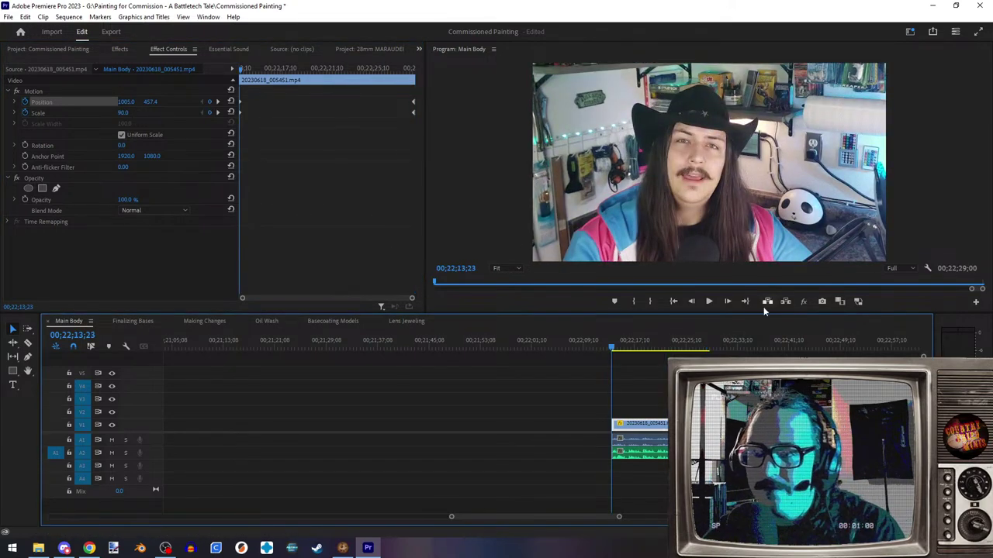
click(707, 304)
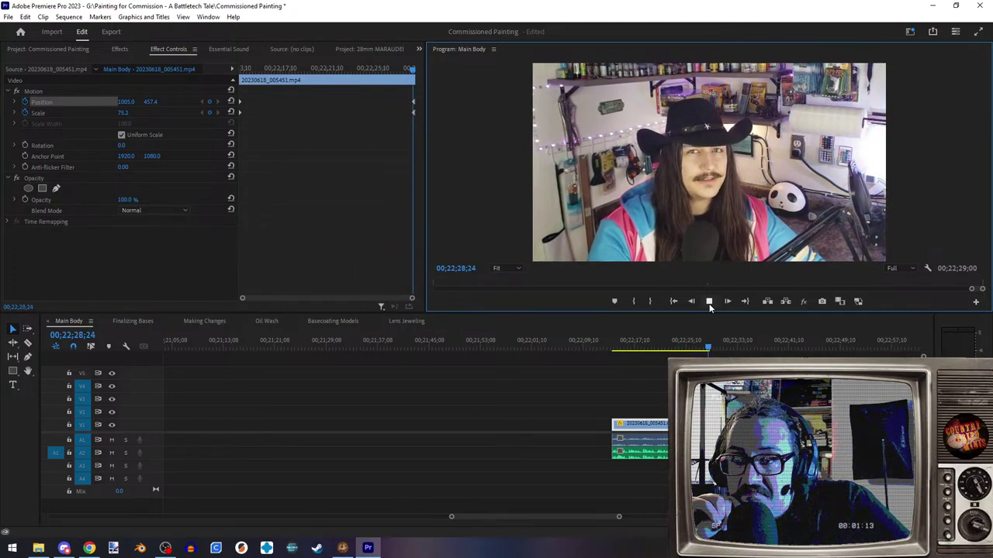
- Delete the 20230618_005451.mp4 camera audio from track A1, leaving TH 4.mp3 on A2
click(643, 445)
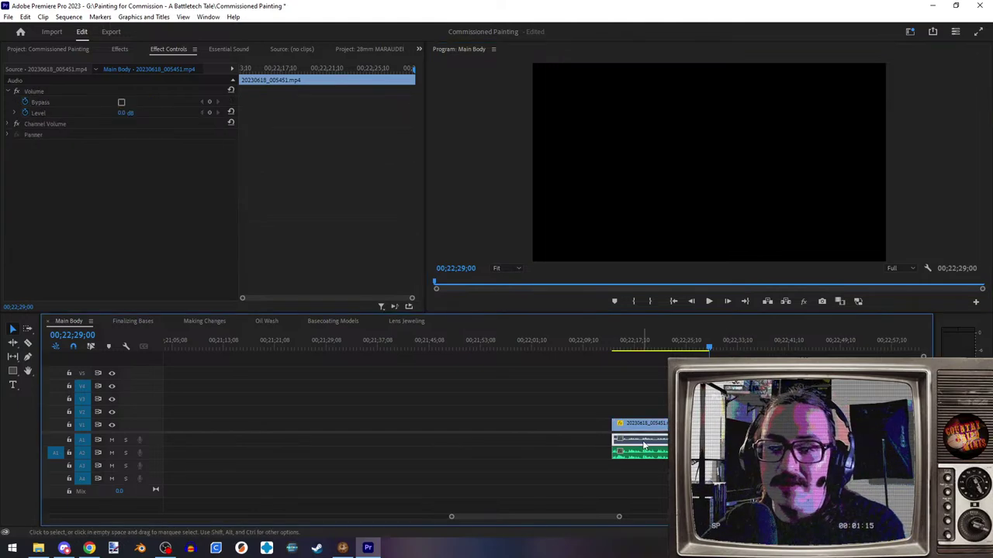
click(652, 456)
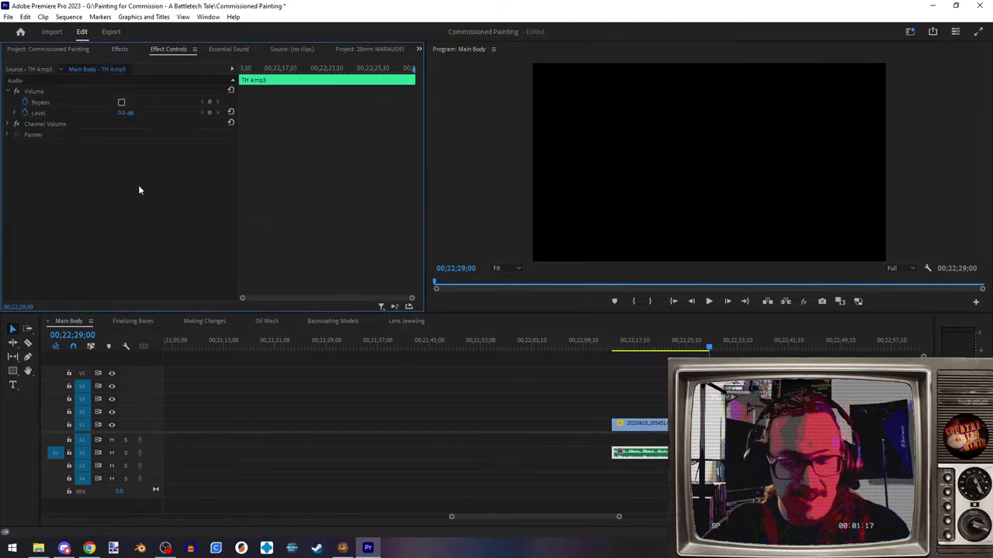
click(663, 478)
- Keyframe the video clip's Opacity to fade from 100% one second before its last frame to 0% at the last frame
click(639, 423)
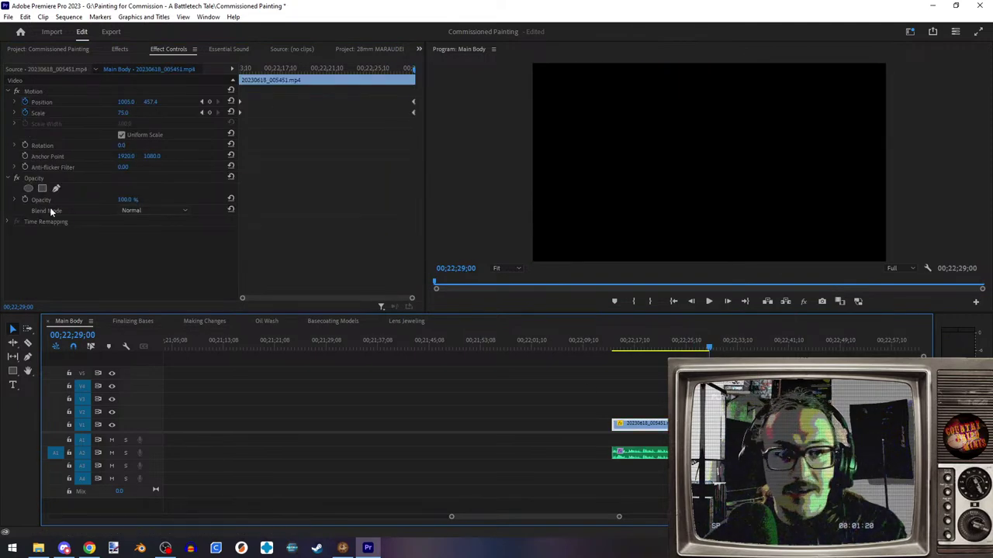
click(22, 203)
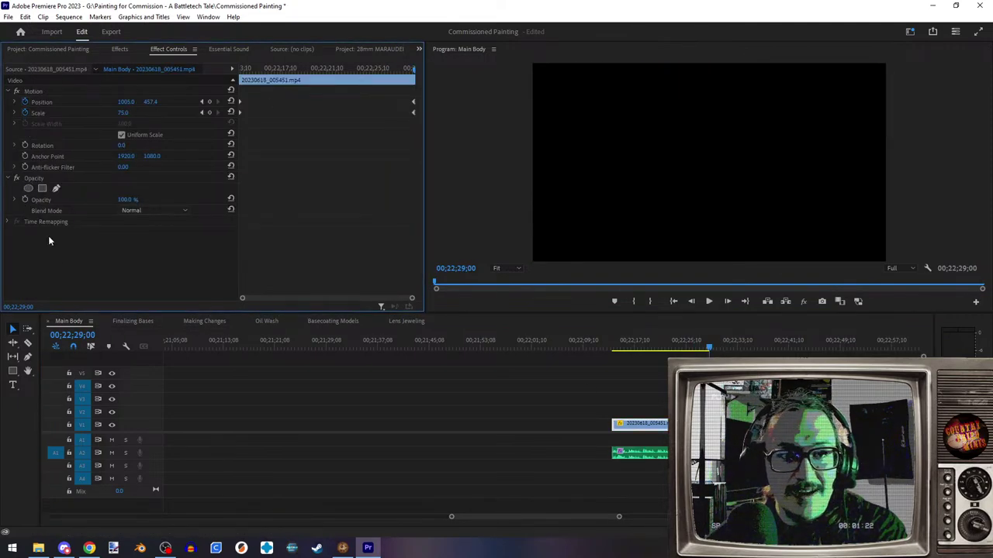
click(201, 112)
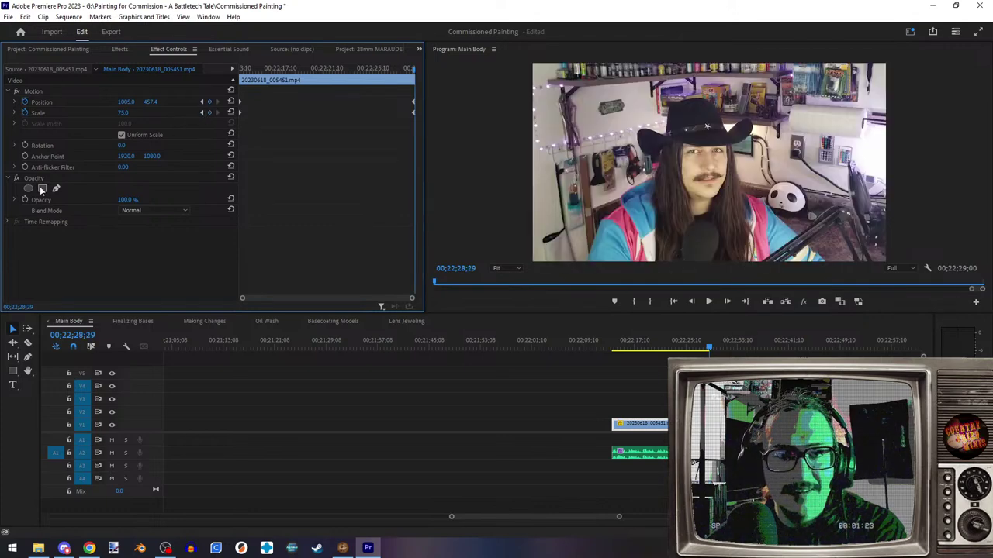
click(24, 200)
click(77, 335)
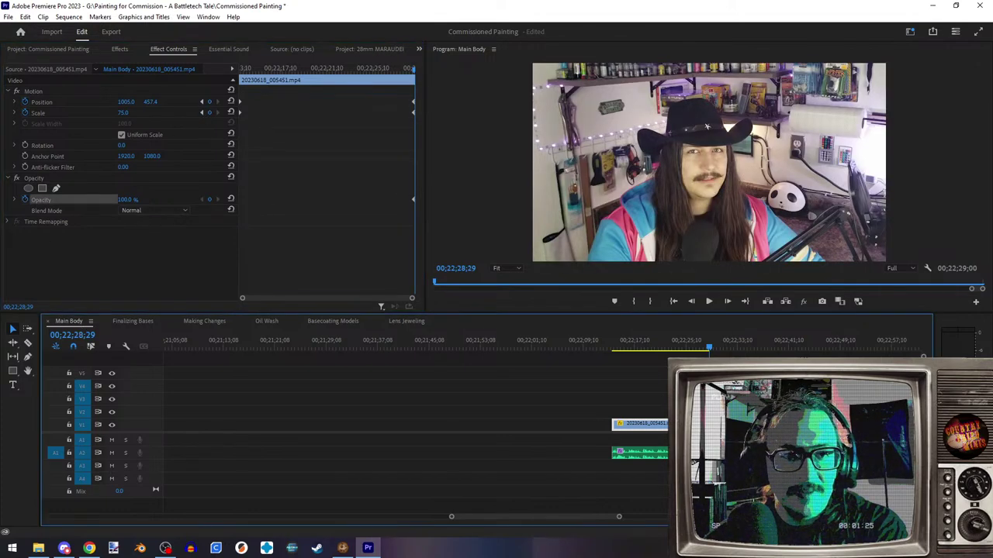
key(Right)
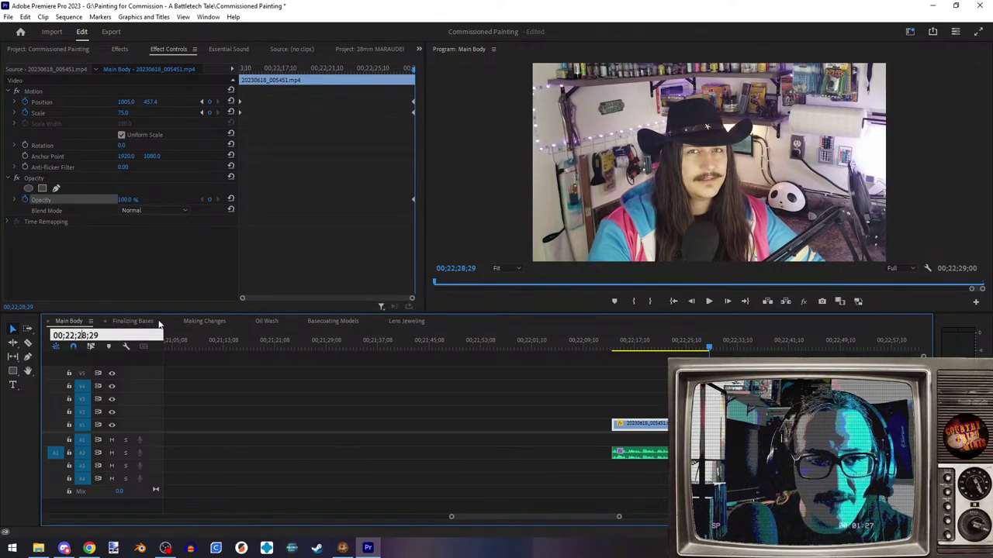
text(-100)
key(Return)
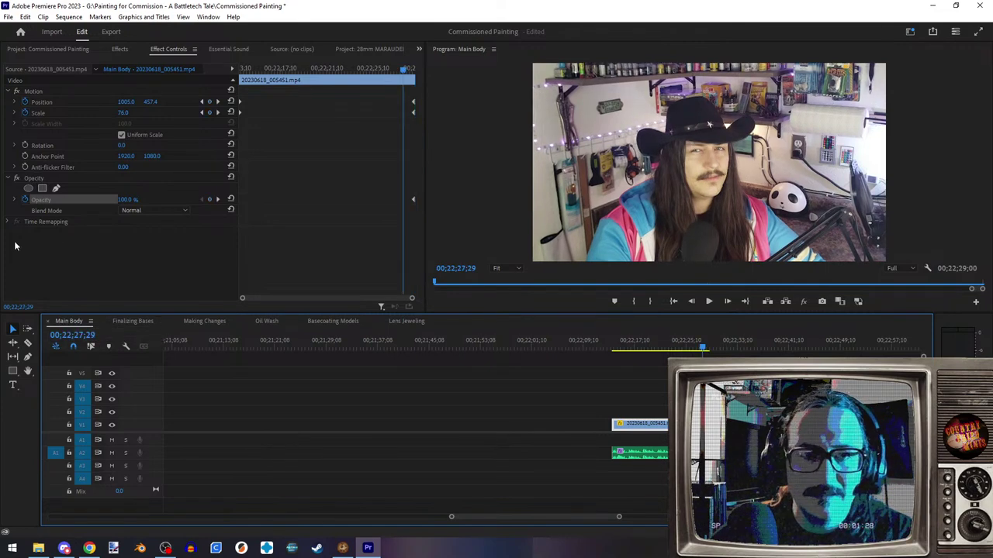
click(217, 199)
click(128, 199)
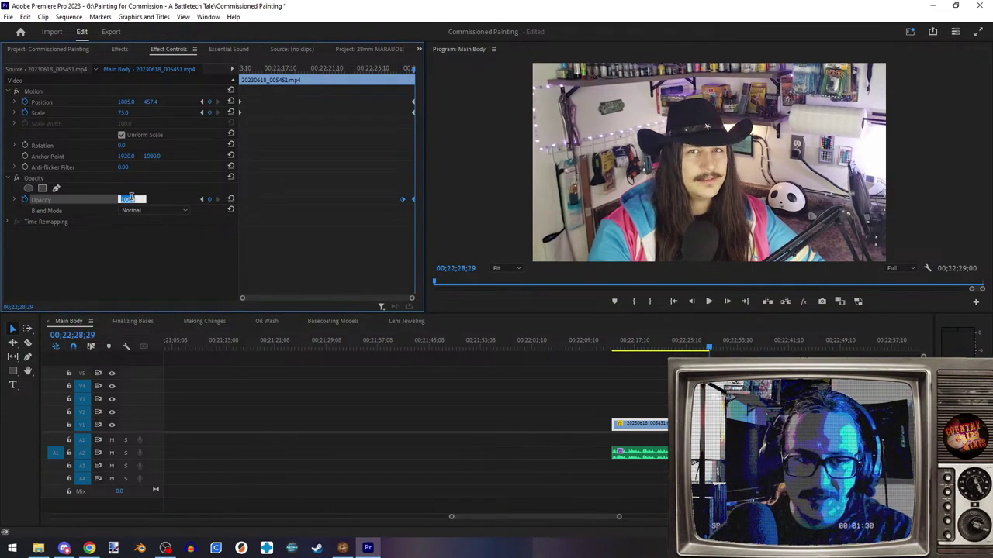
text(0)
key(Return)
- Remove the faded talking-head clip and its TH 4.mp3 audio together from the end of the Main Body timeline
drag(593, 397, 651, 465)
key(Delete)
key(minus)
key(minus)
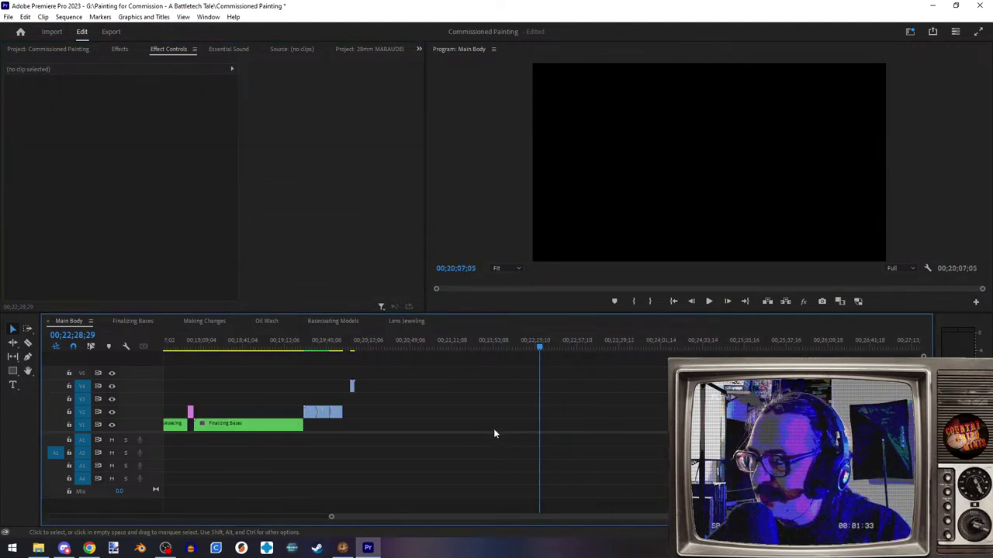
scroll(494, 433, up, 10)
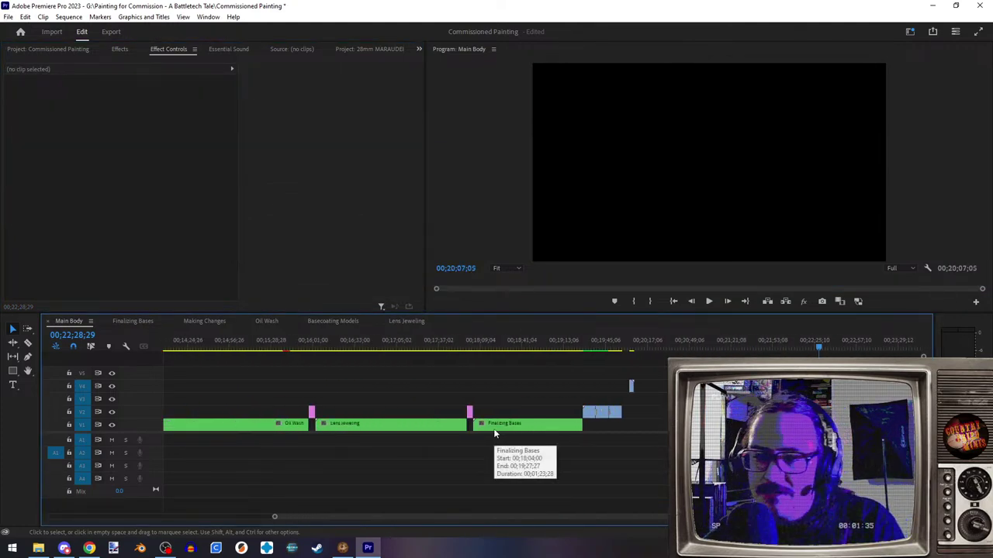
scroll(374, 450, up, 12)
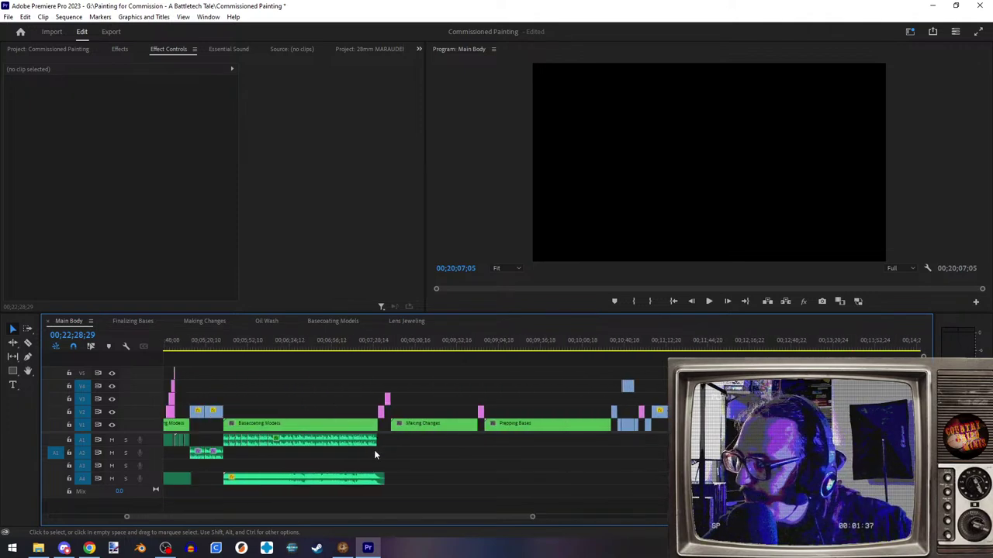
scroll(576, 354, down, 14)
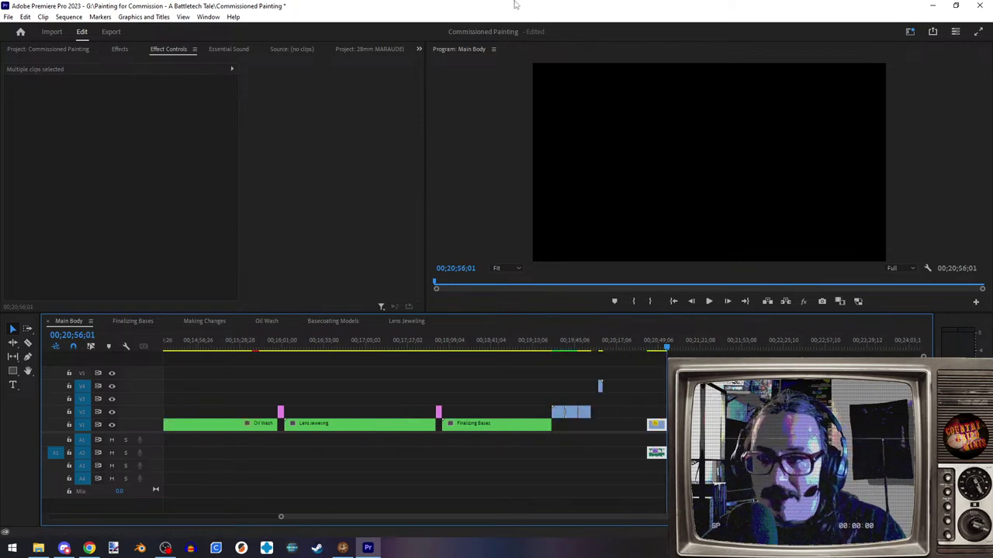
drag(514, 6, 480, 2)
- Switch to Chrome, search Google for "star wars shatterpoint" and show the shopping results
text(star wa)
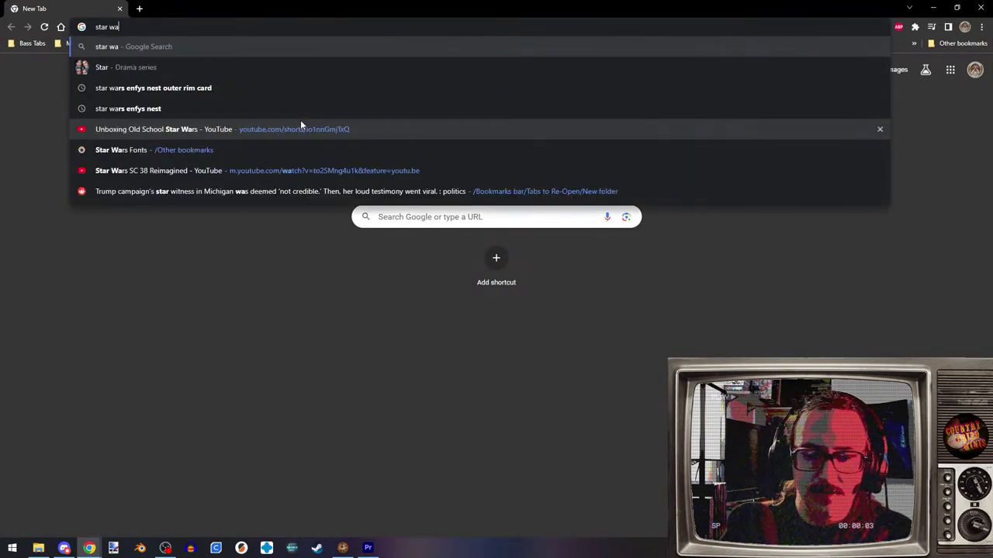
text(rs shatterp)
key(Return)
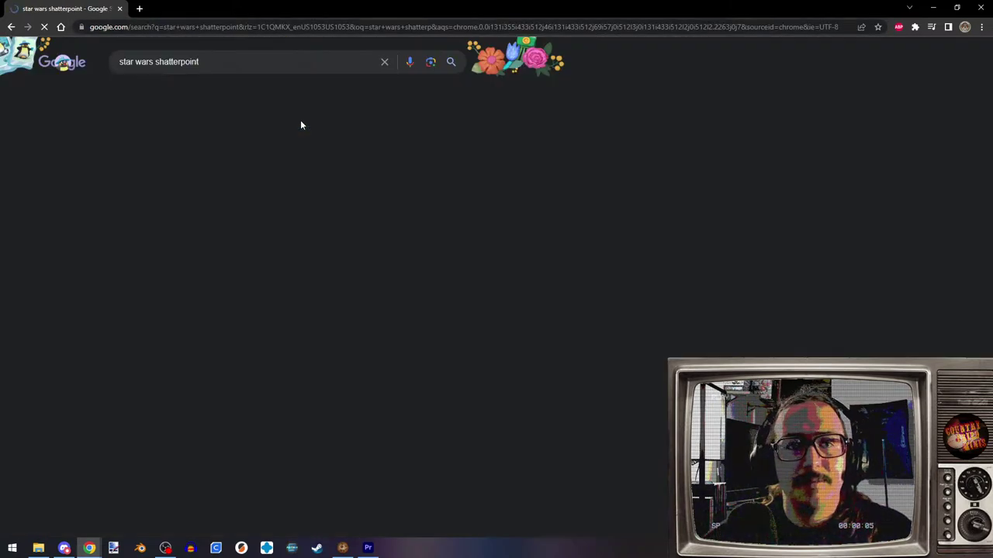
click(211, 99)
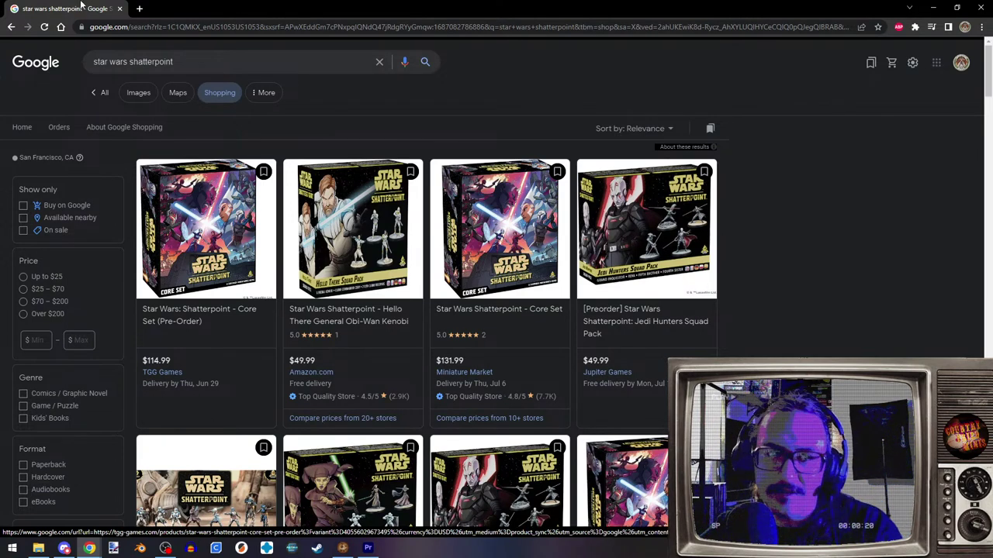
- Search Google for "jolt cola" in a new browser tab and look through the web results
click(139, 9)
text(jolt cola)
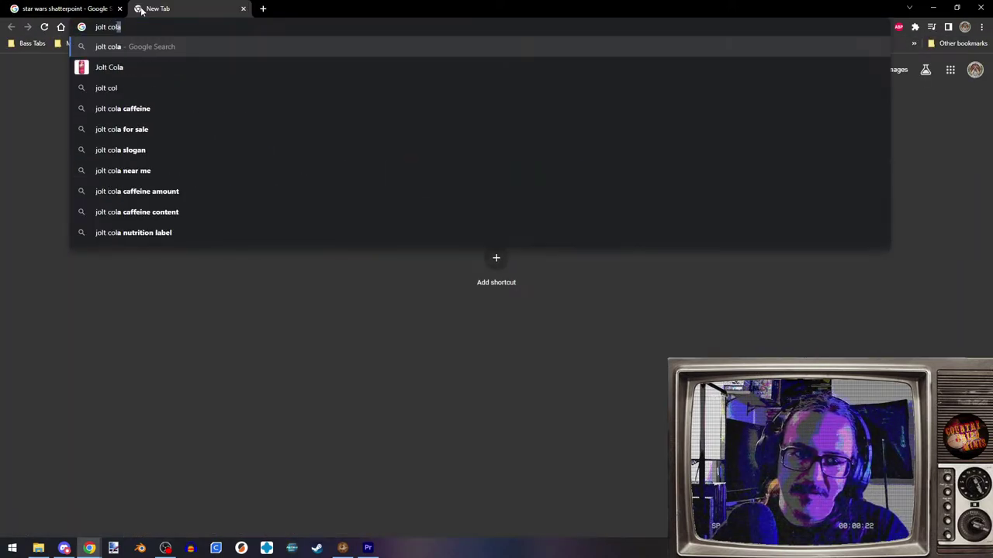
key(Return)
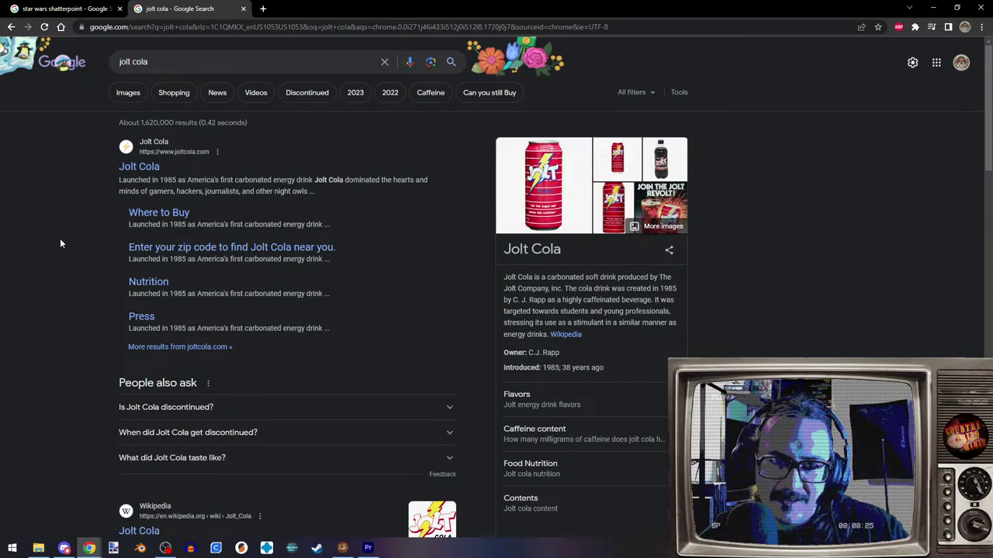
scroll(65, 268, down, 5)
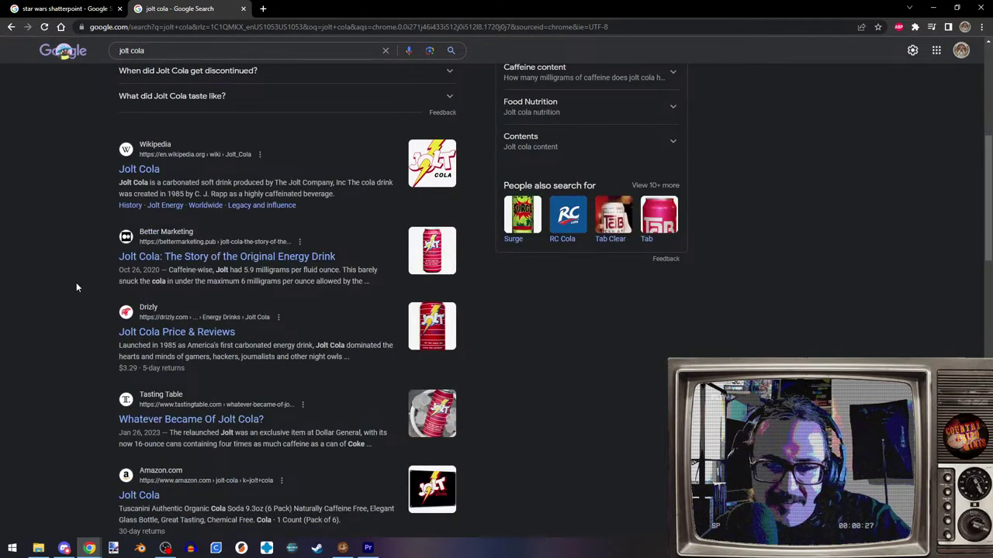
scroll(69, 323, down, 3)
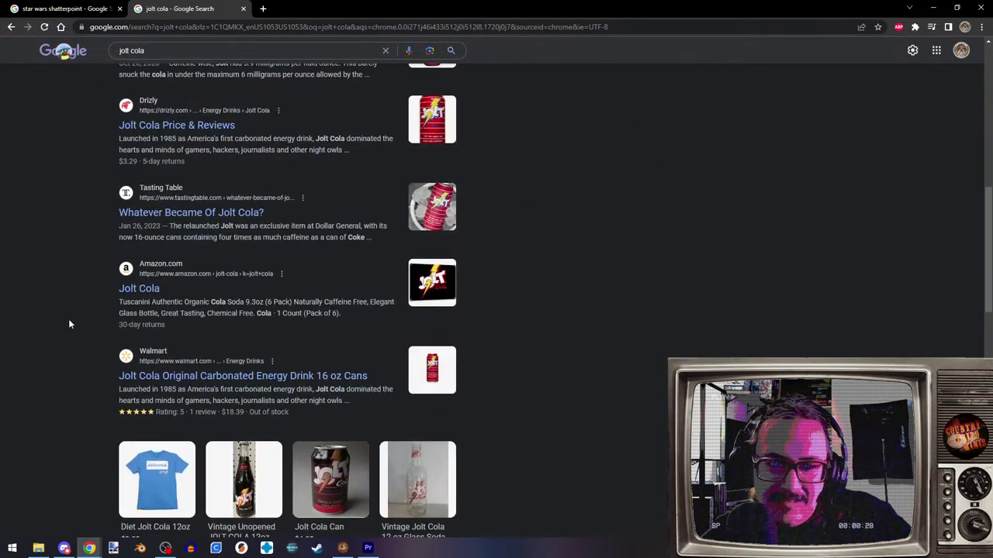
scroll(68, 314, up, 8)
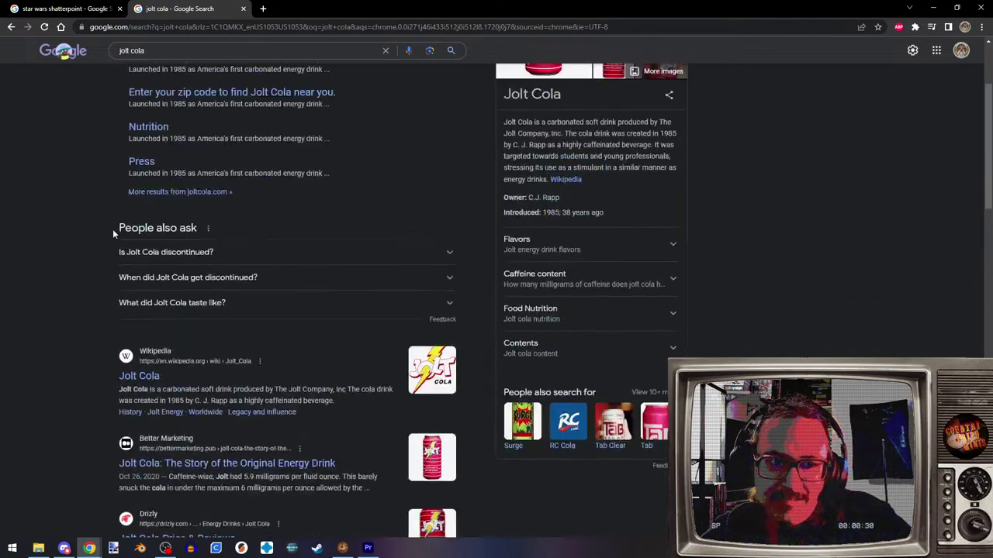
- Browse the shopping results for Jolt Cola and close their browser tab
click(174, 92)
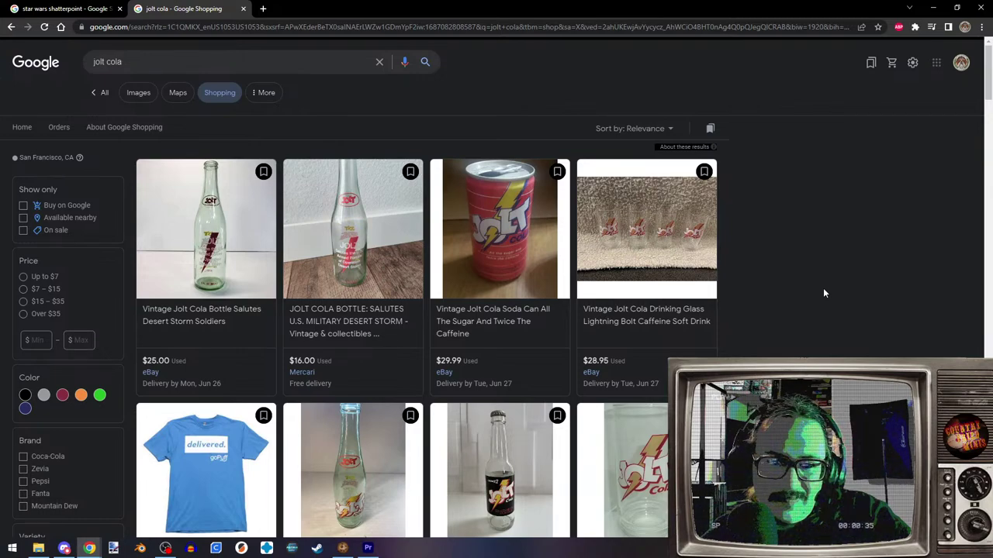
scroll(825, 293, down, 5)
scroll(823, 293, down, 1)
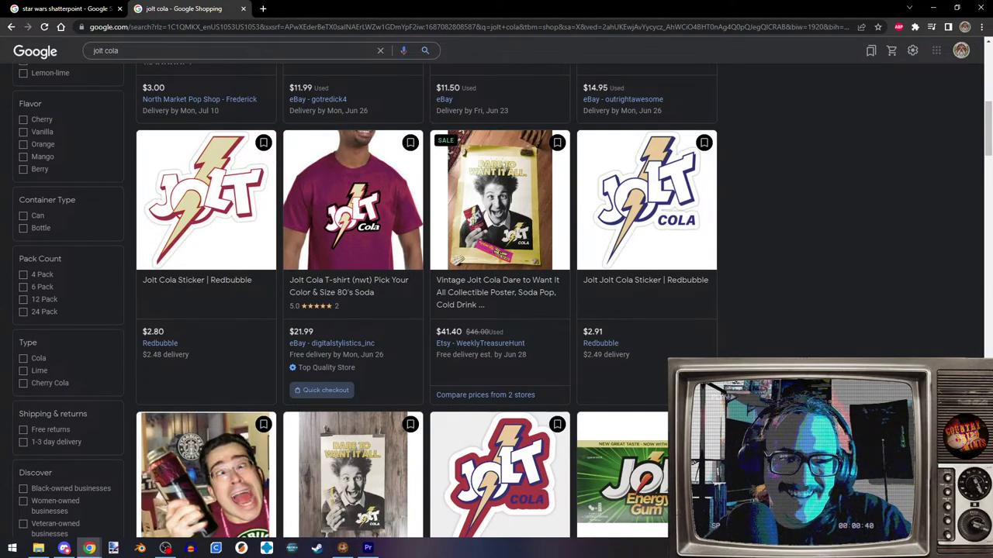
scroll(822, 293, down, 4)
scroll(822, 293, down, 4)
scroll(564, 302, down, 5)
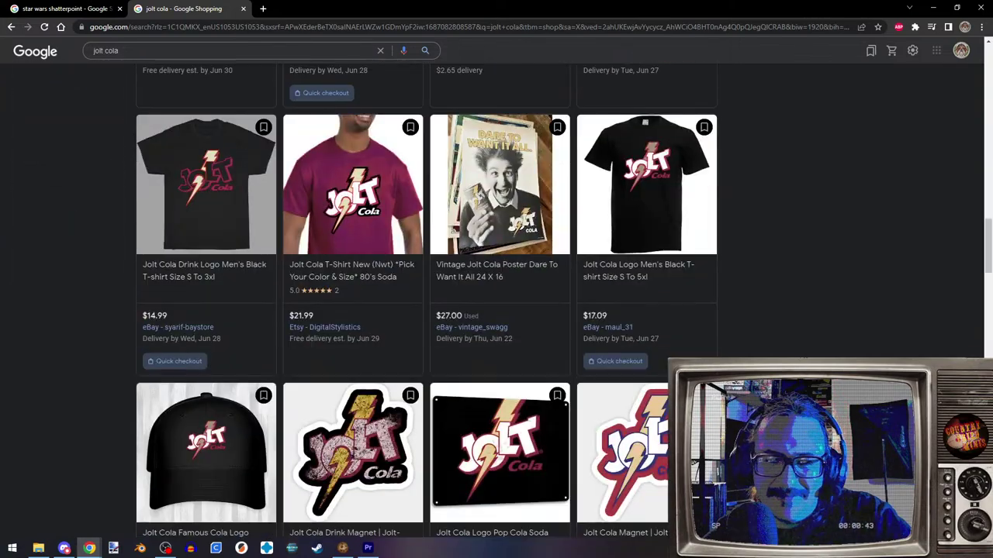
scroll(600, 374, down, 4)
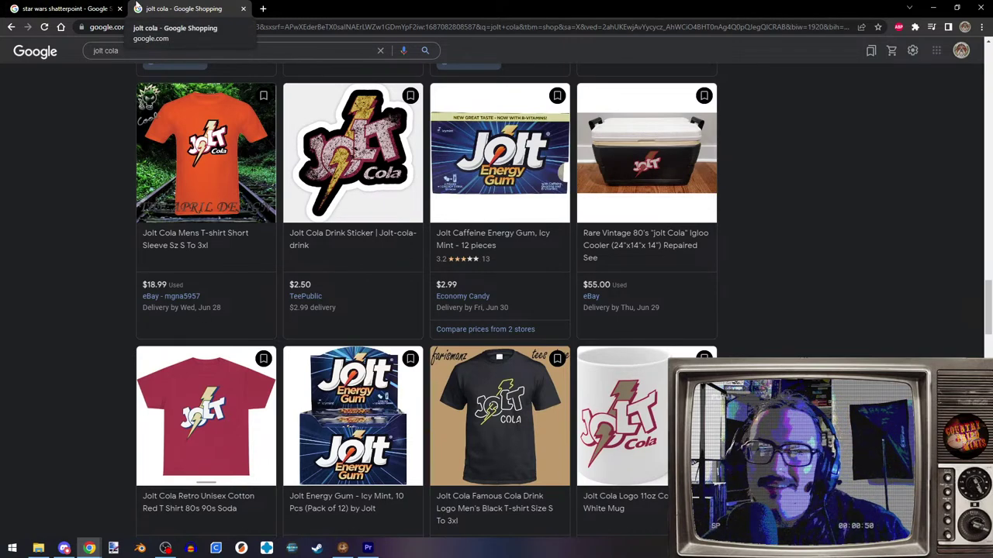
click(244, 8)
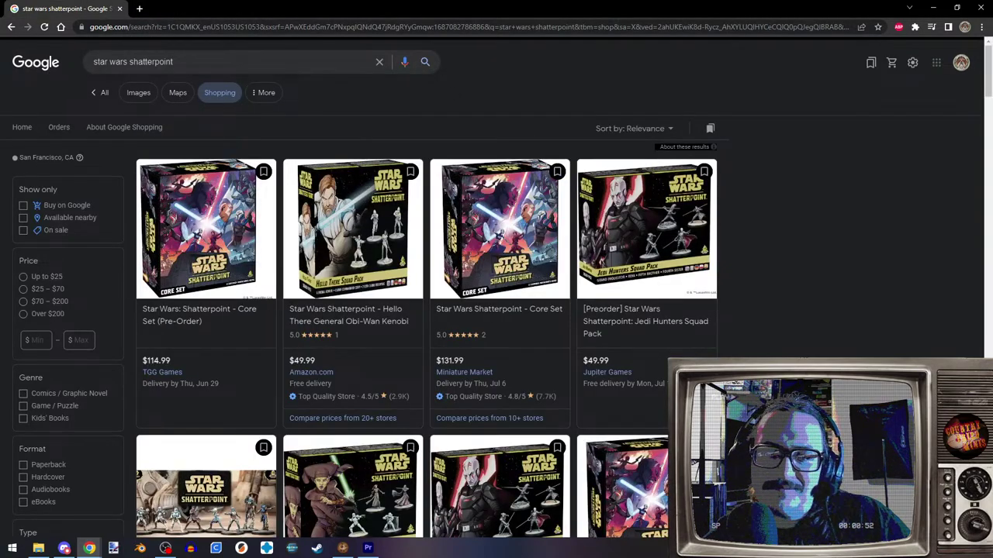
- Open the TGG Games product page for the Star Wars: Shatterpoint - Core Set (Pre-Order) from the shopping results
scroll(768, 355, down, 3)
scroll(769, 355, up, 3)
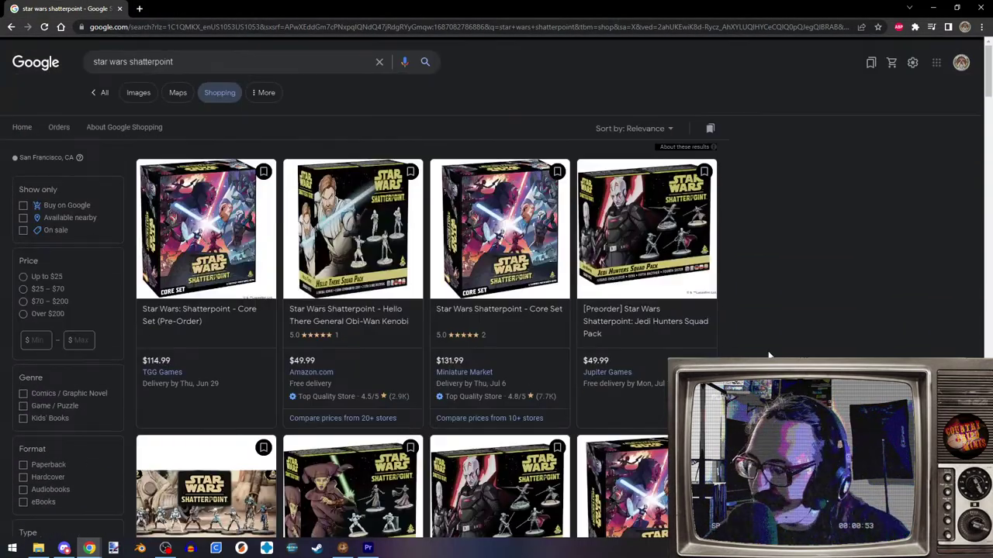
click(195, 321)
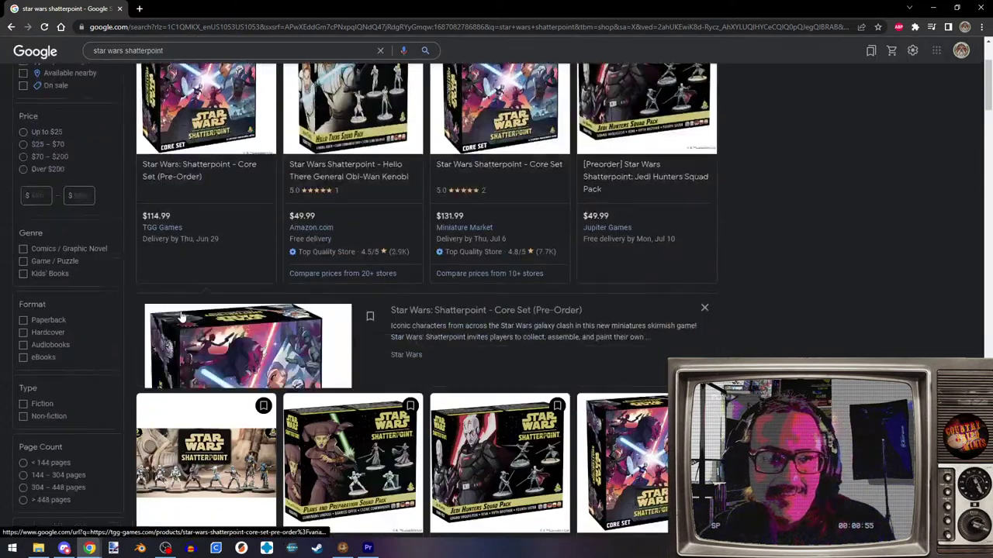
click(230, 349)
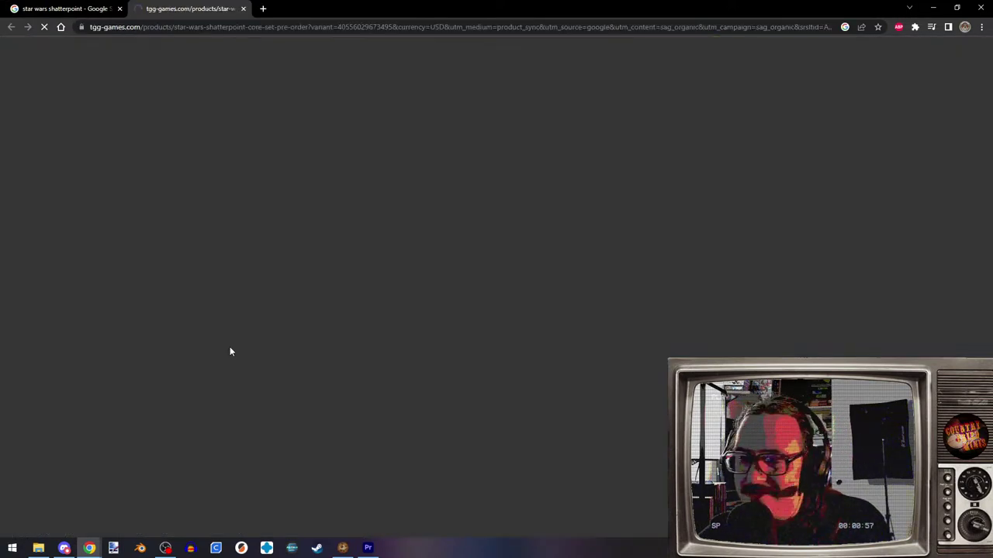
- Examine the TGG Games core set page for its price, description and backorder and pre-order terms
scroll(232, 349, down, 3)
scroll(287, 345, up, 2)
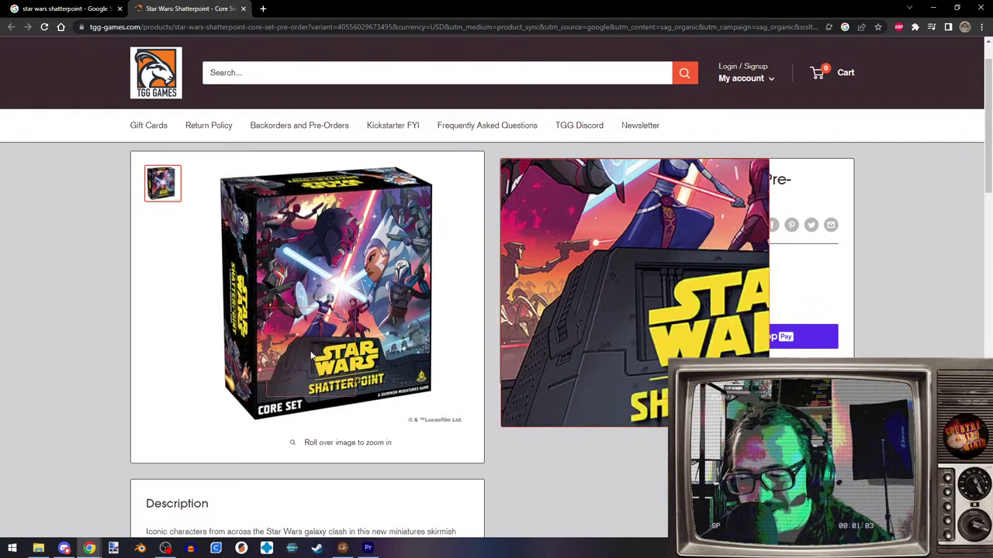
scroll(311, 355, down, 5)
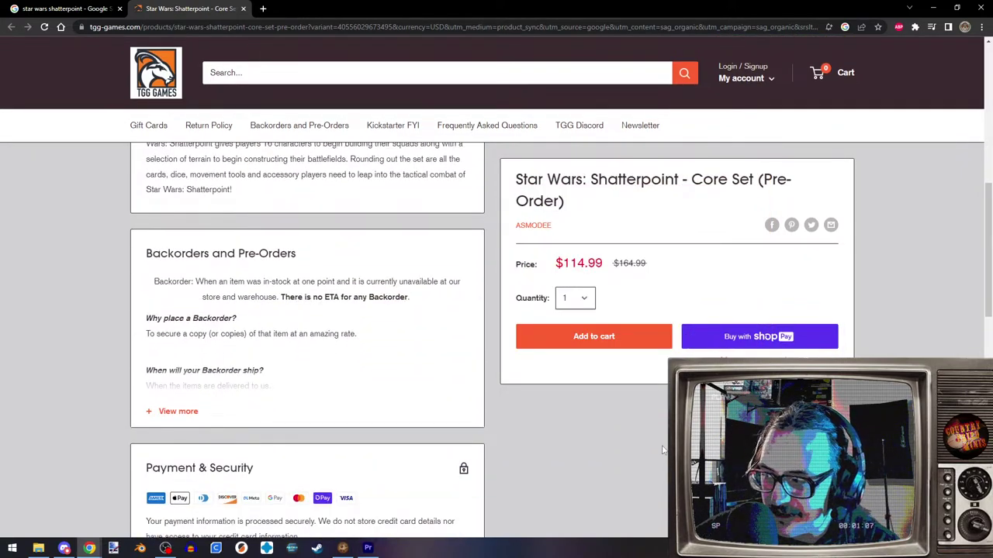
scroll(196, 287, up, 3)
scroll(224, 314, up, 2)
scroll(193, 310, down, 10)
scroll(54, 295, up, 12)
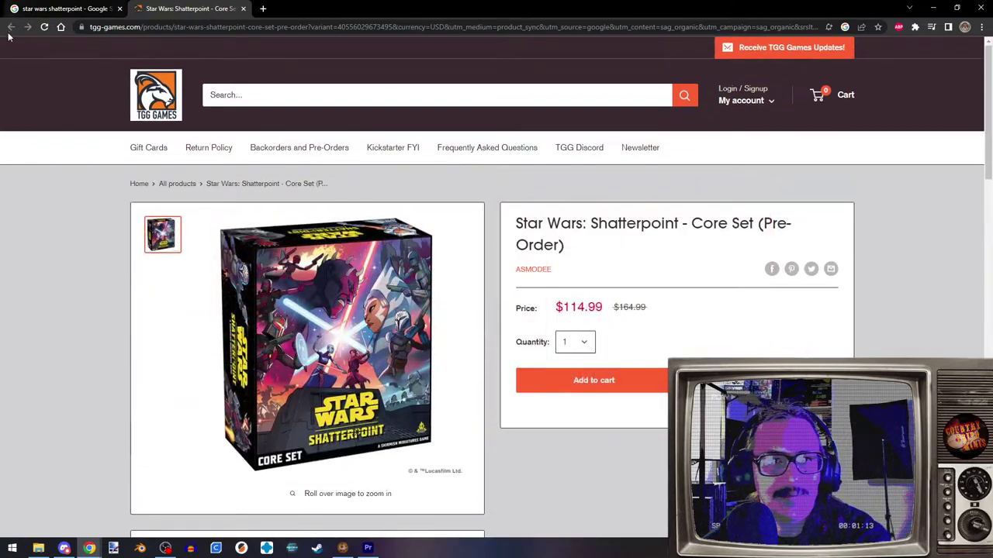
- Refine the Google Shopping search to "star wars shatterpoint core set" and close the TGG Games tab
click(48, 9)
scroll(268, 134, up, 2)
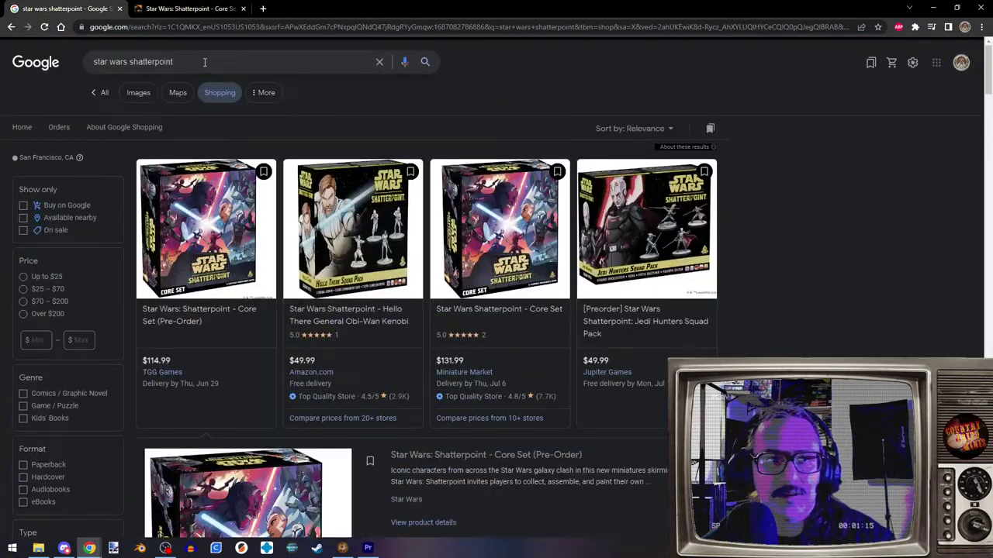
click(205, 62)
text(core set)
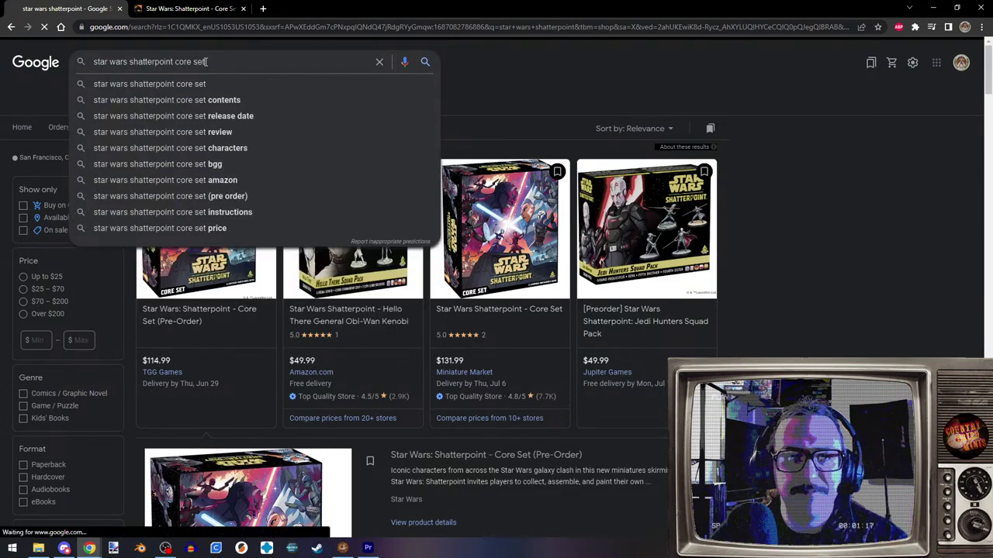
key(Return)
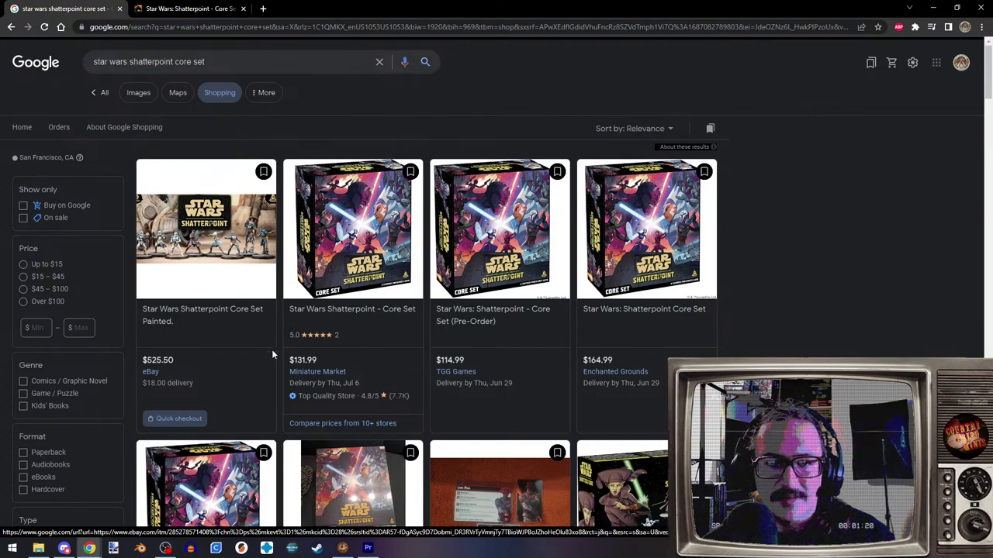
click(243, 8)
- Open gamenerdz.com in a new browser tab
click(140, 9)
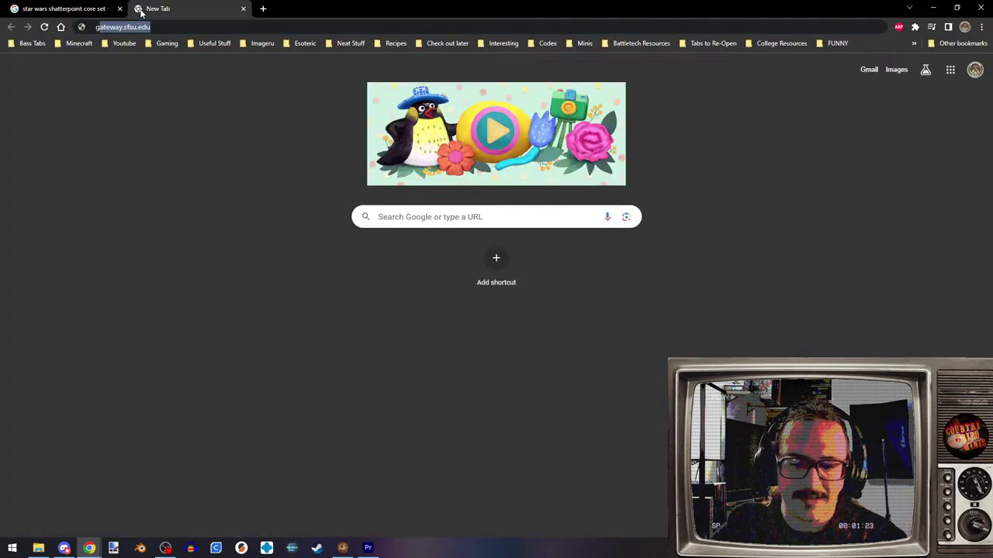
text(gamenerdz.com)
key(Return)
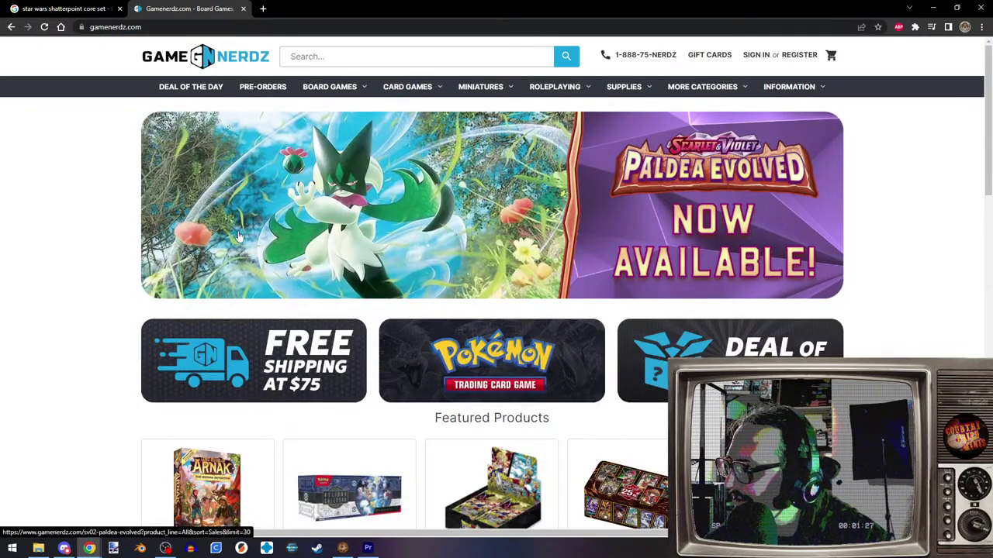
- Search the Game Nerdz store for "shatterpoint" and open the Star Wars: Shatterpoint - Core Set product page
click(387, 57)
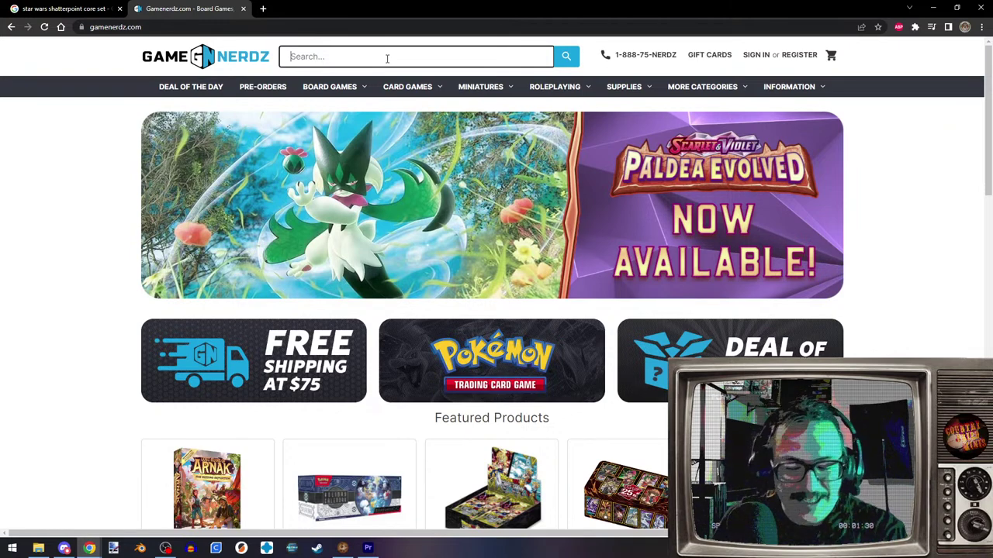
text(shatterpoint)
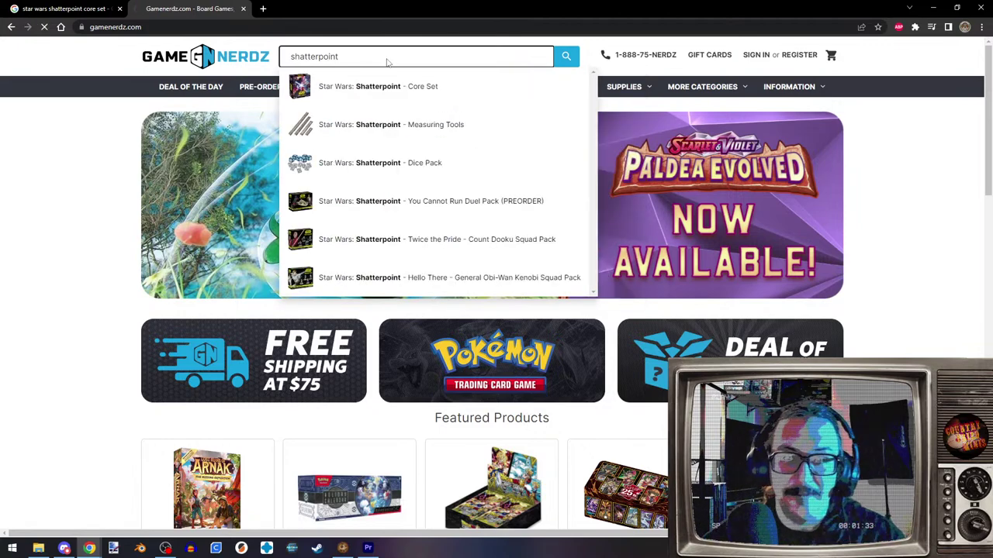
key(Return)
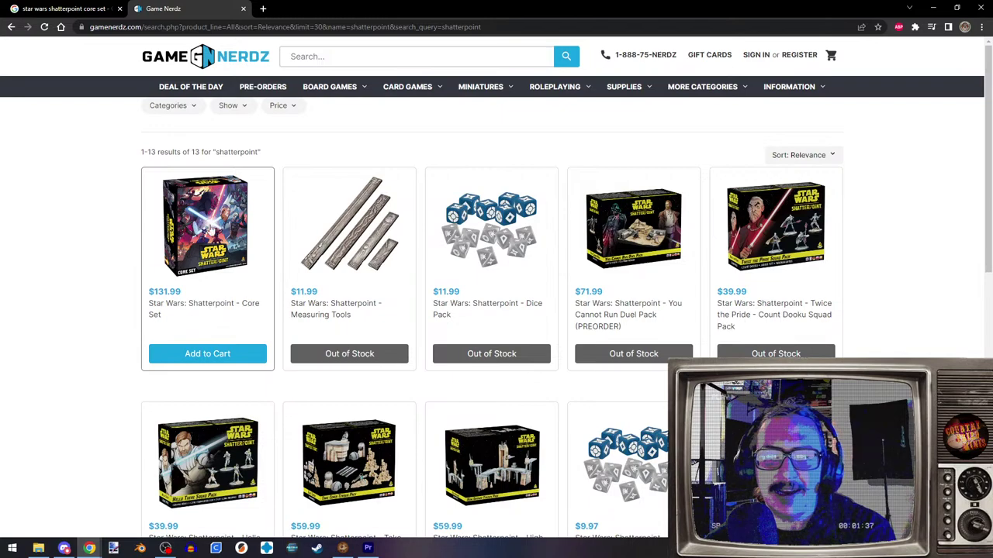
click(213, 254)
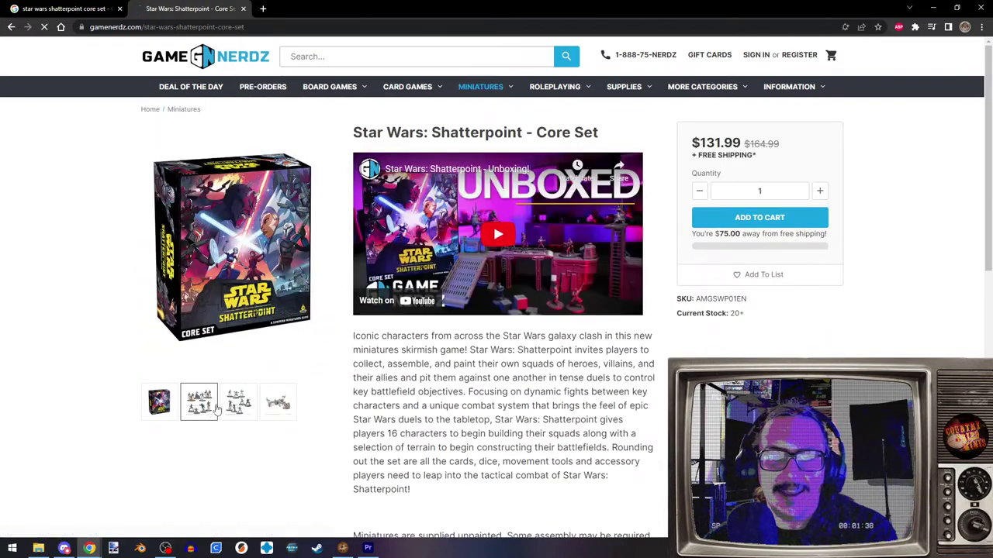
- Look through the Core Set's miniature and terrain product images and read its description
click(205, 417)
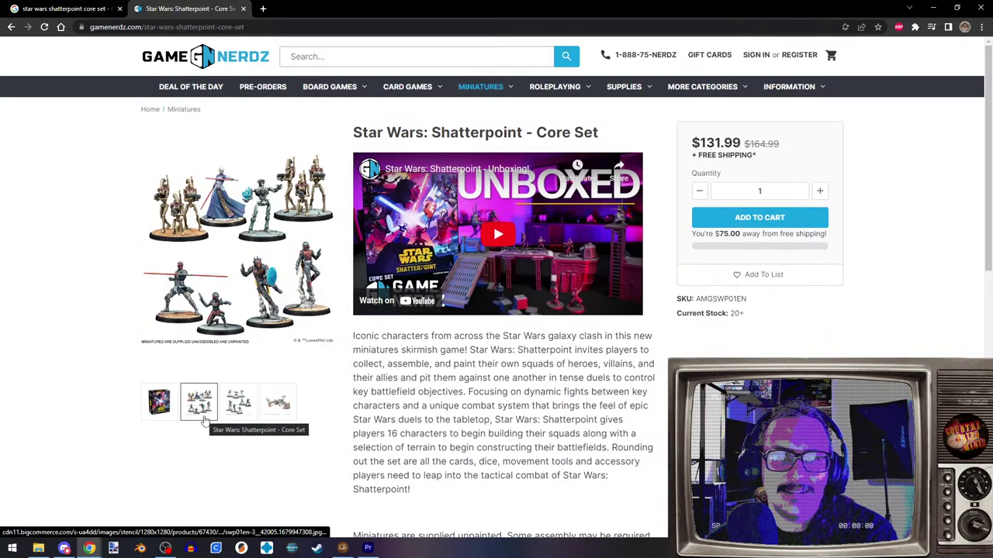
click(237, 408)
click(207, 410)
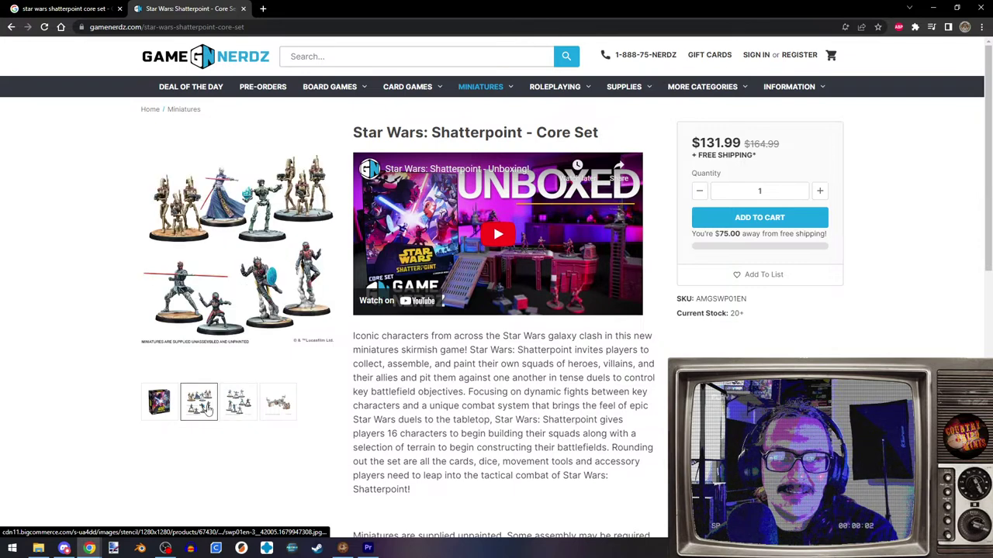
click(237, 409)
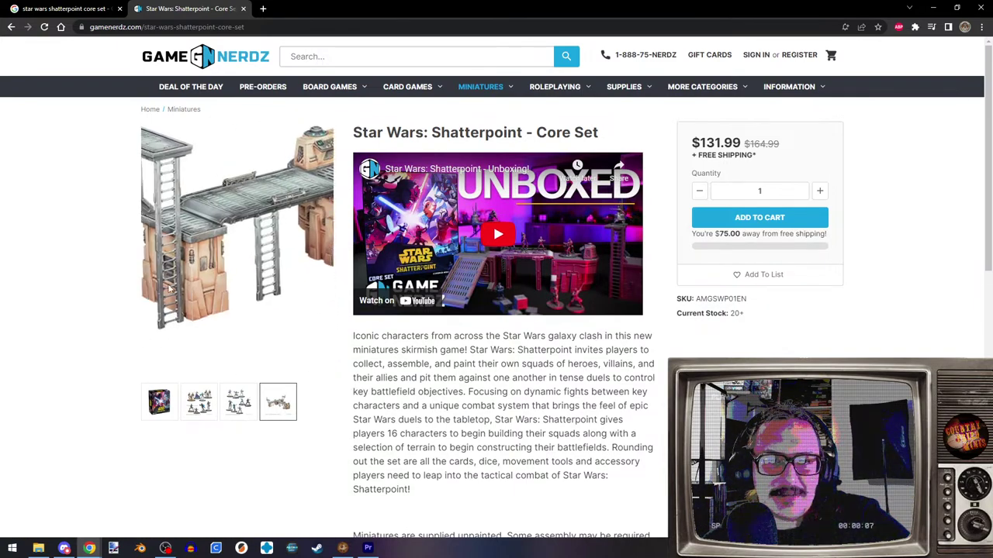
scroll(415, 377, down, 1)
scroll(408, 374, down, 5)
scroll(440, 231, up, 2)
scroll(266, 276, up, 2)
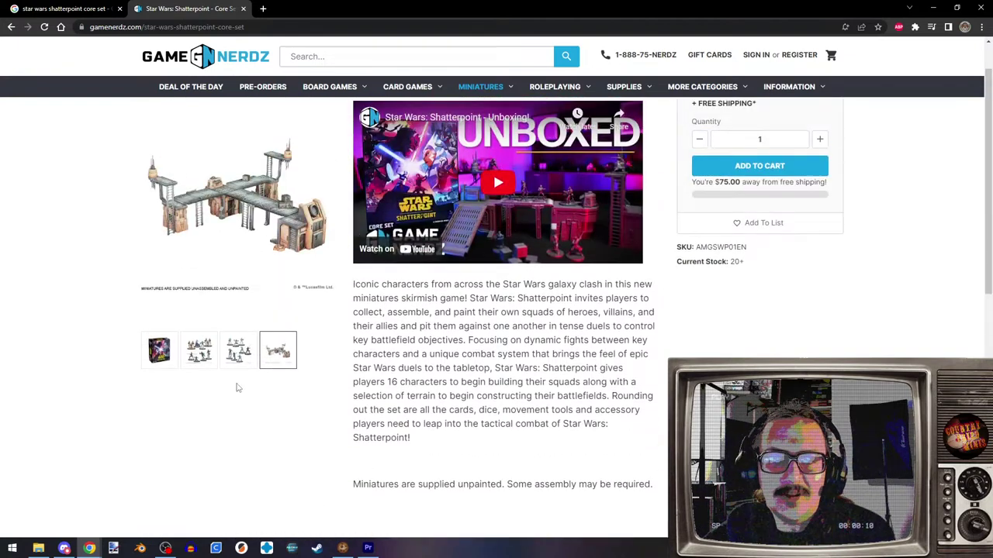
- View the Star Wars: Shatterpoint Core Set's two miniature group images again
click(238, 353)
click(206, 361)
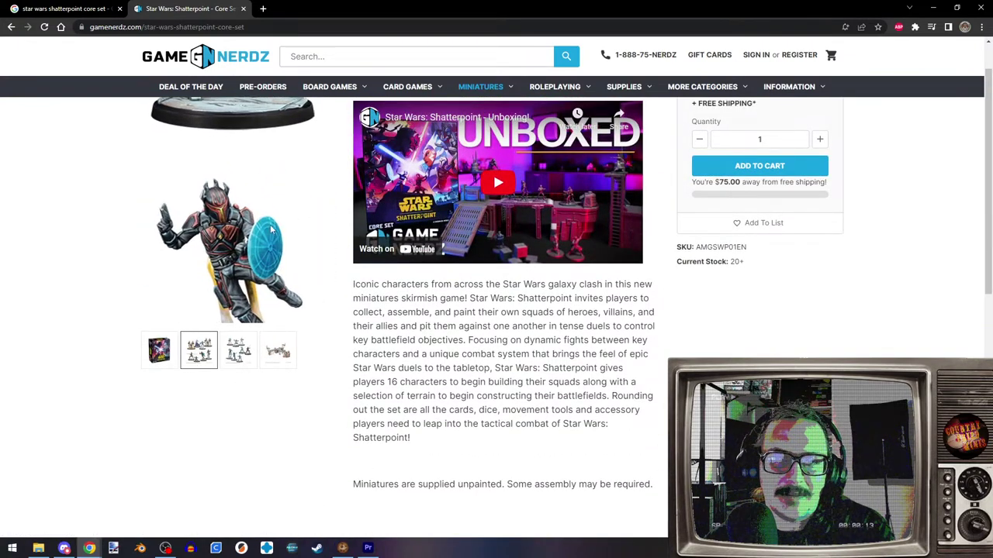
scroll(256, 233, up, 1)
- Search the Game Nerdz store for "operation blackwind" and open the Infinity: Code-One - Operation Blackwind Bundle product page
click(371, 58)
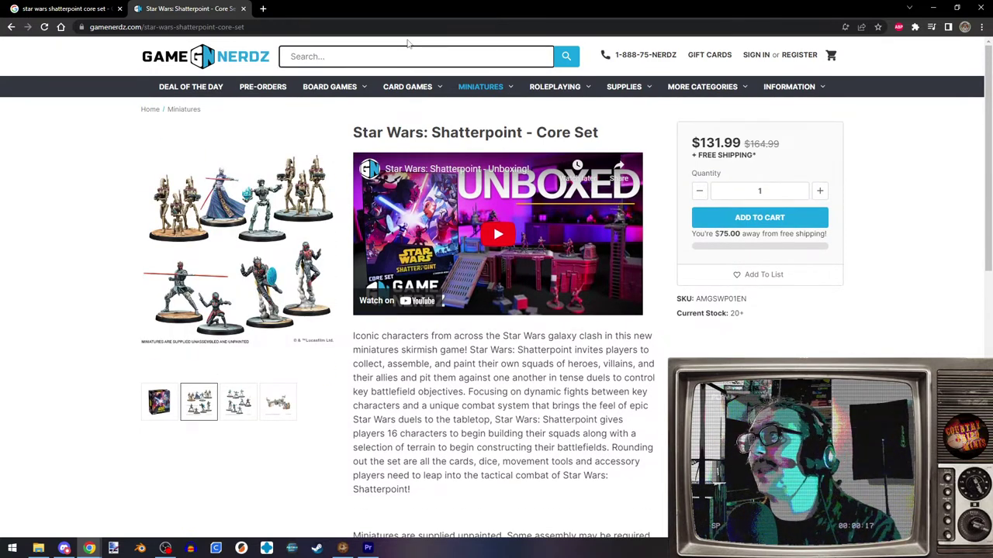
text(operation blackwind)
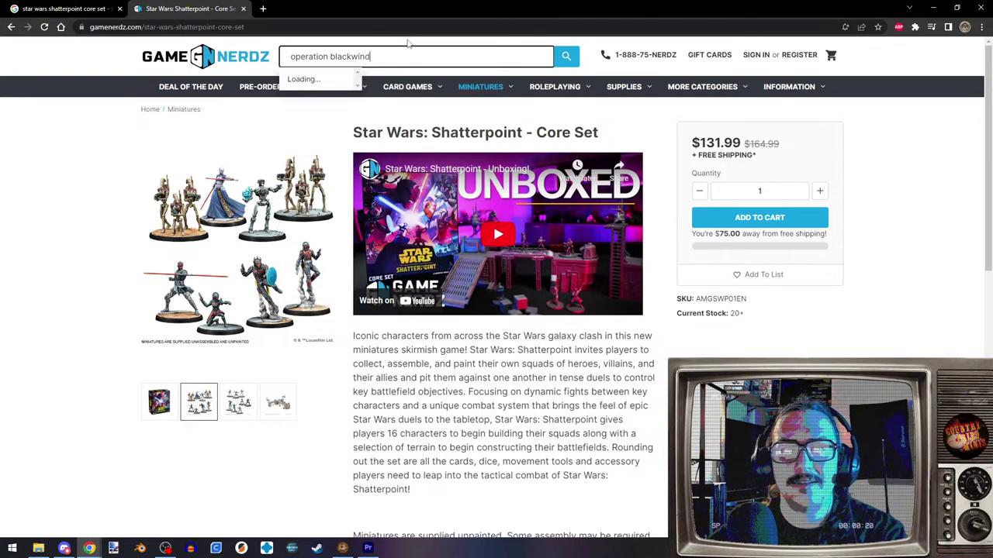
key(Return)
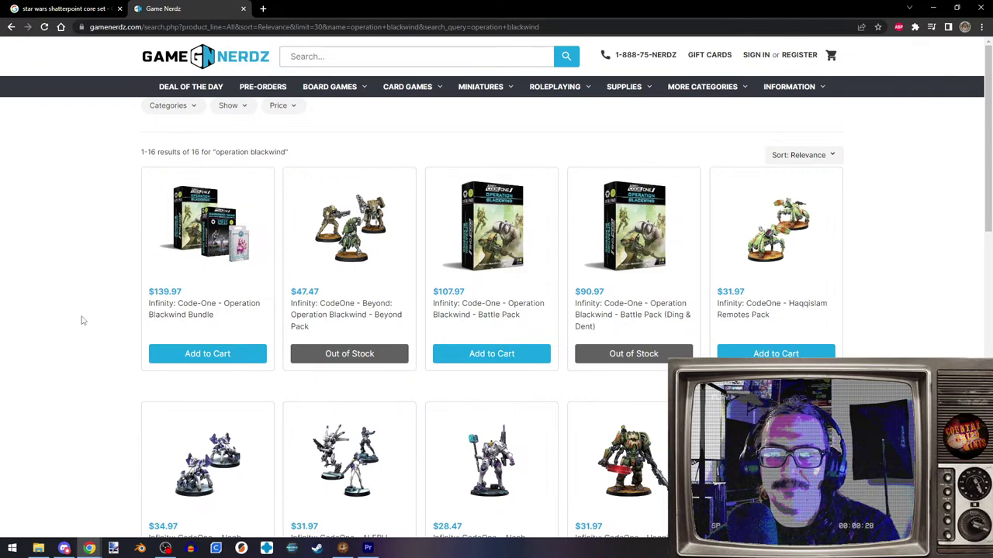
click(211, 242)
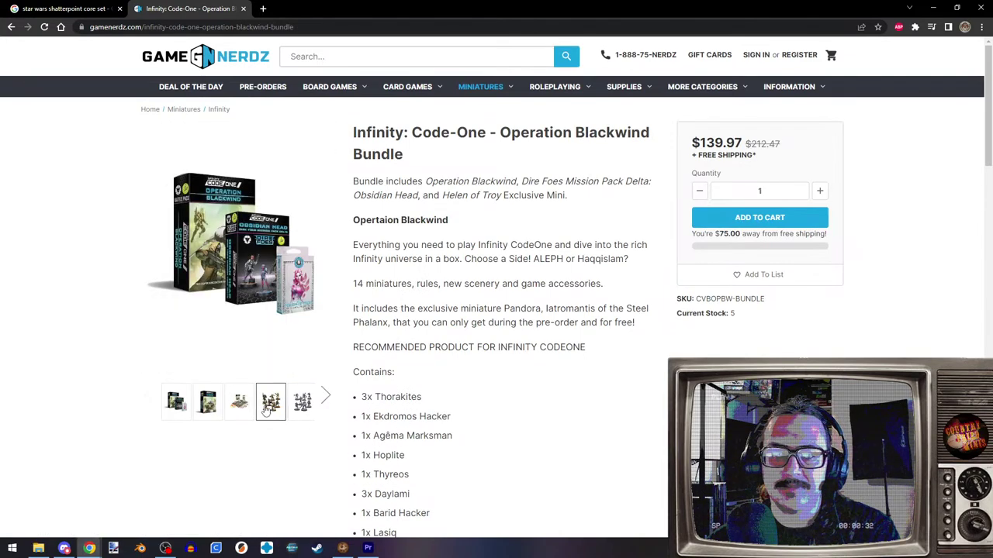
- Look through the Operation Blackwind Bundle's product images of the boxes, the scenery layout and both miniature factions
click(239, 401)
click(187, 411)
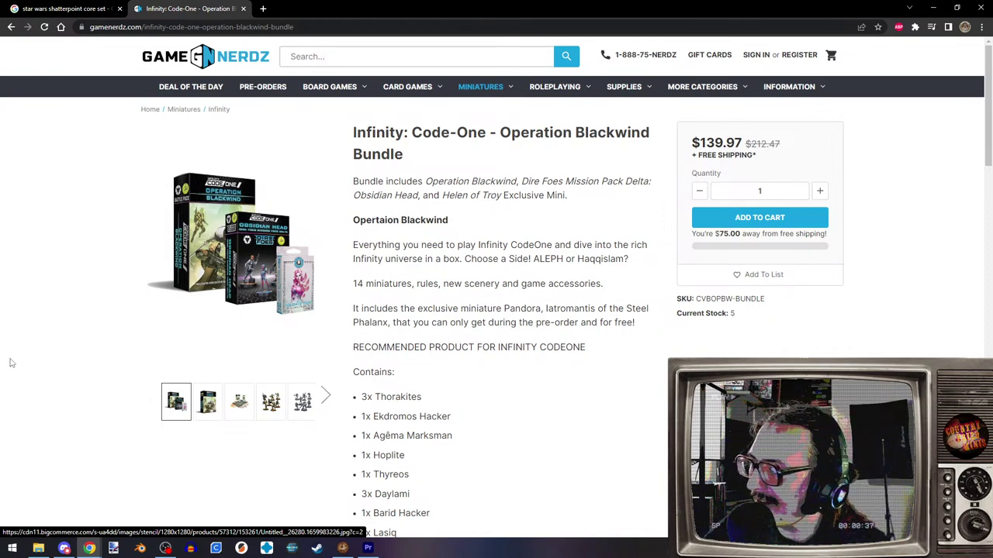
click(249, 413)
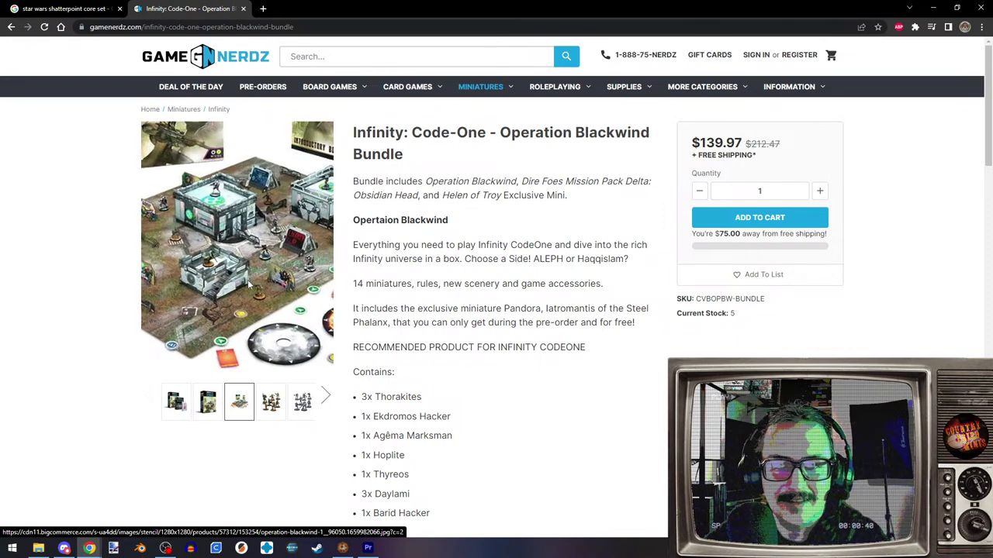
click(281, 413)
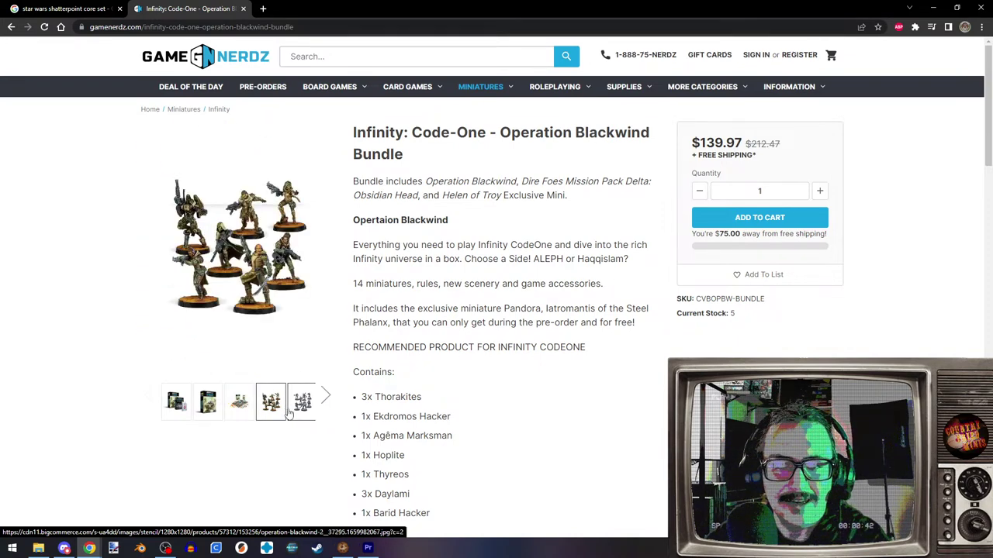
click(289, 415)
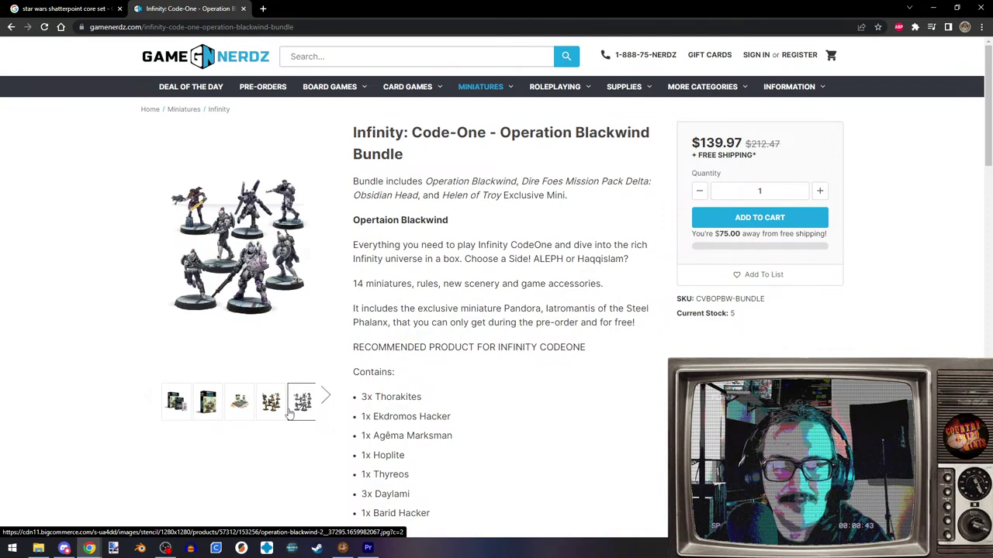
click(267, 407)
click(150, 396)
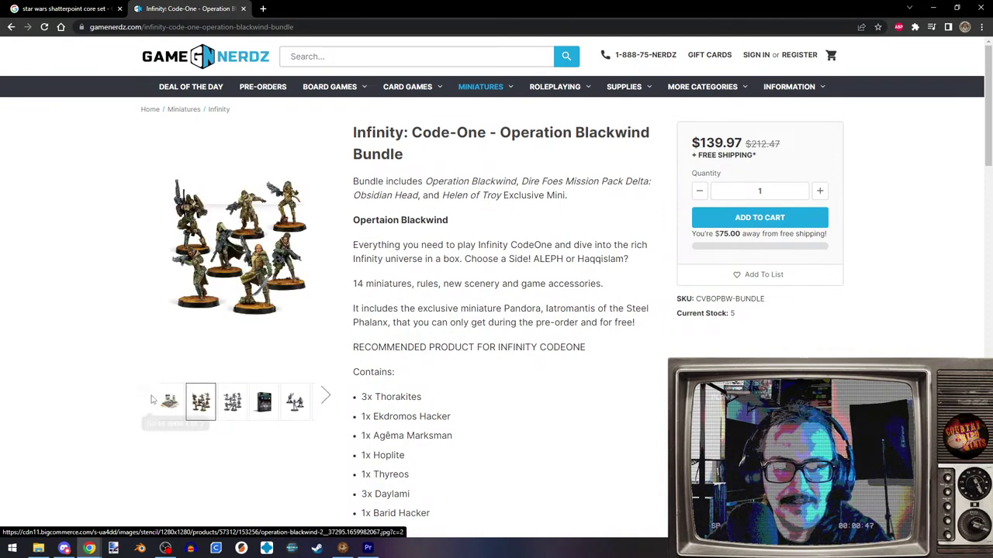
click(239, 401)
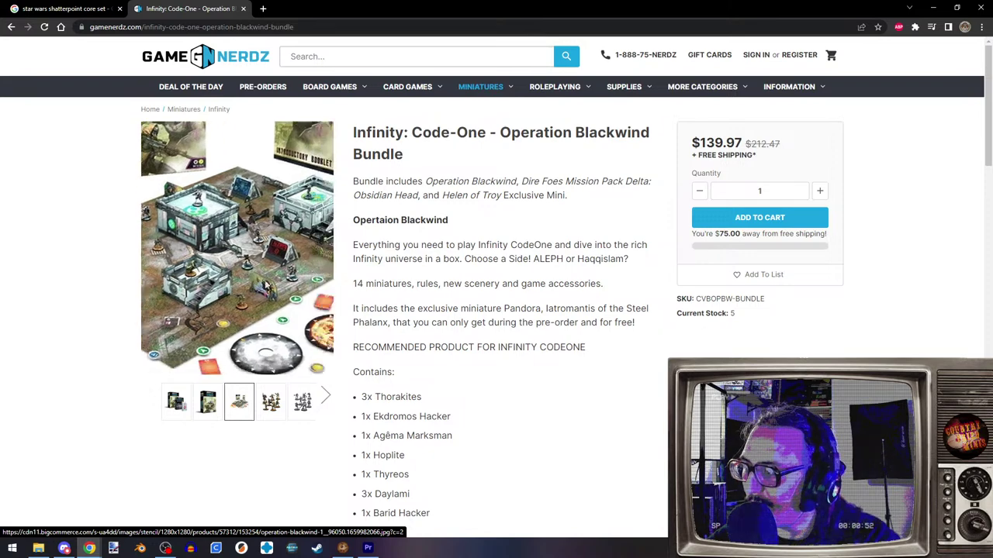
- Examine the bundle's remaining images of the Dire Foes Mission Pack and the exclusive mini, and check the list of included sets
click(326, 396)
click(304, 412)
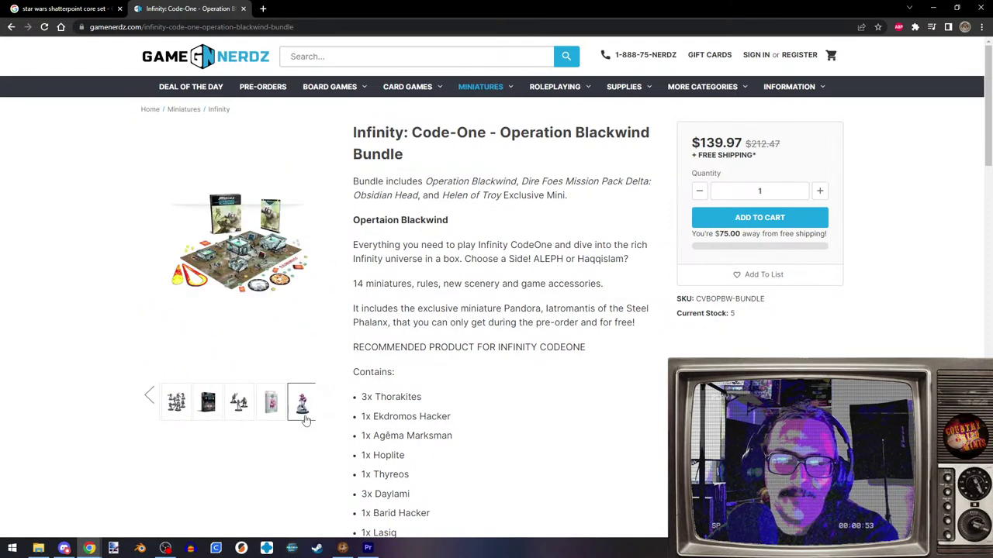
click(205, 411)
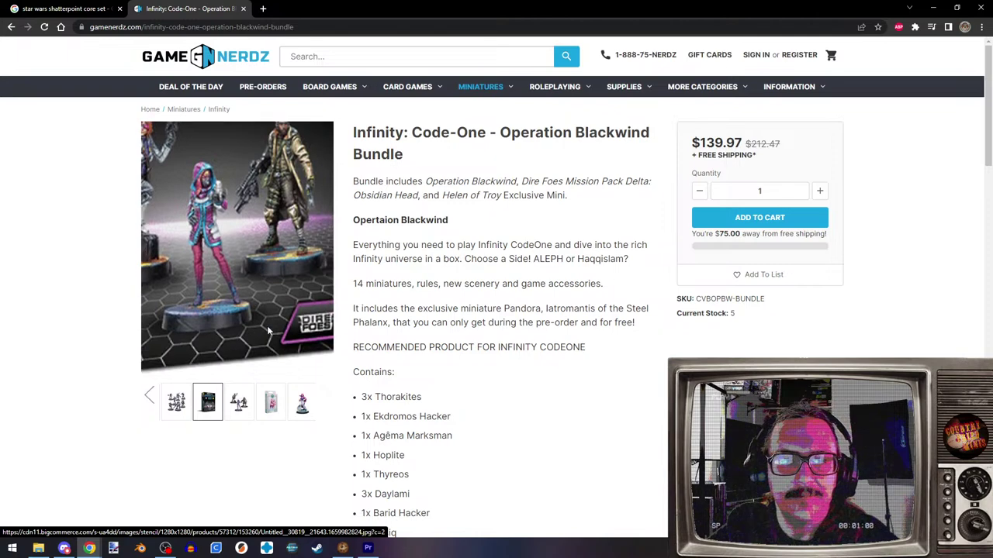
click(240, 406)
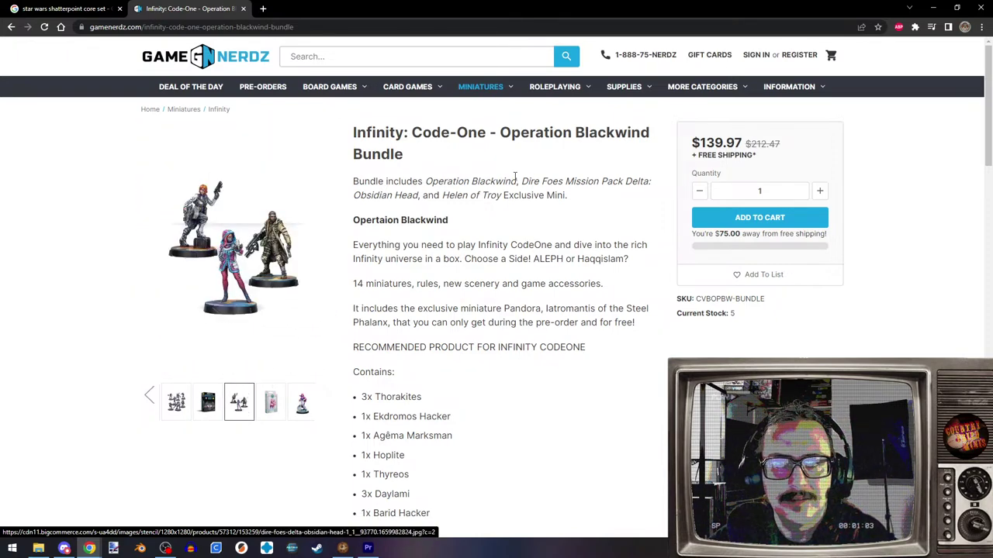
drag(495, 182, 625, 182)
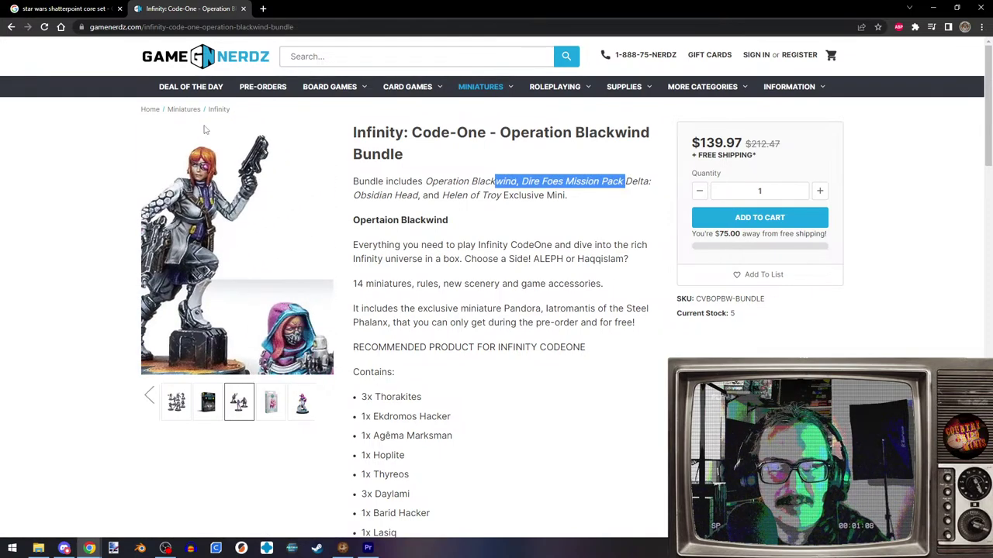
click(302, 402)
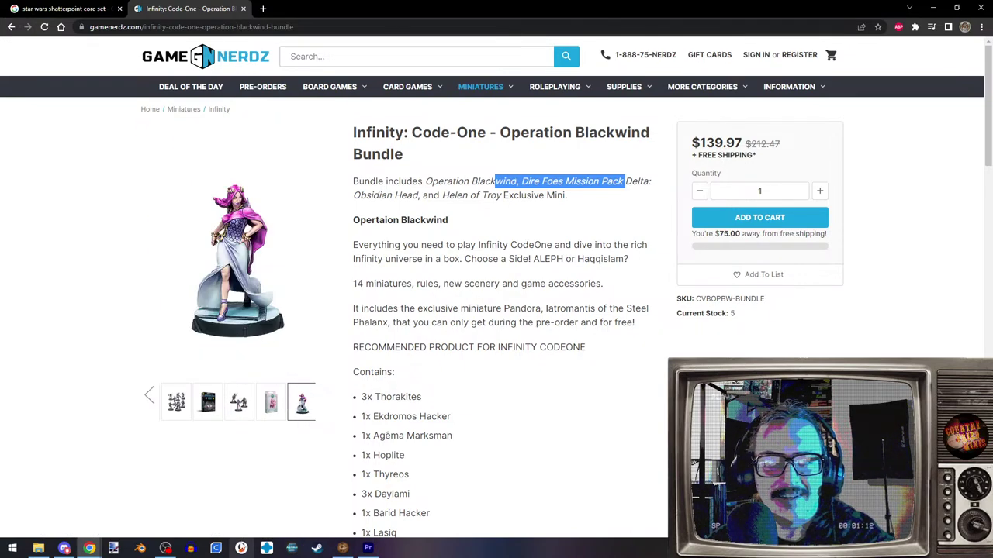
- View the exclusive mini's image full size in its own tab, and close both it and the Game Nerdz tab
right_click(249, 318)
click(298, 323)
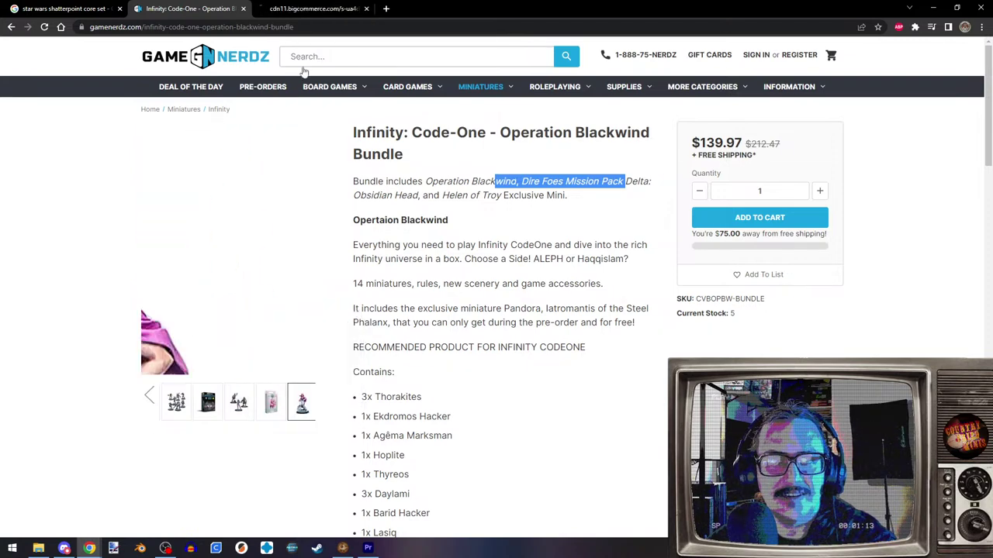
click(313, 8)
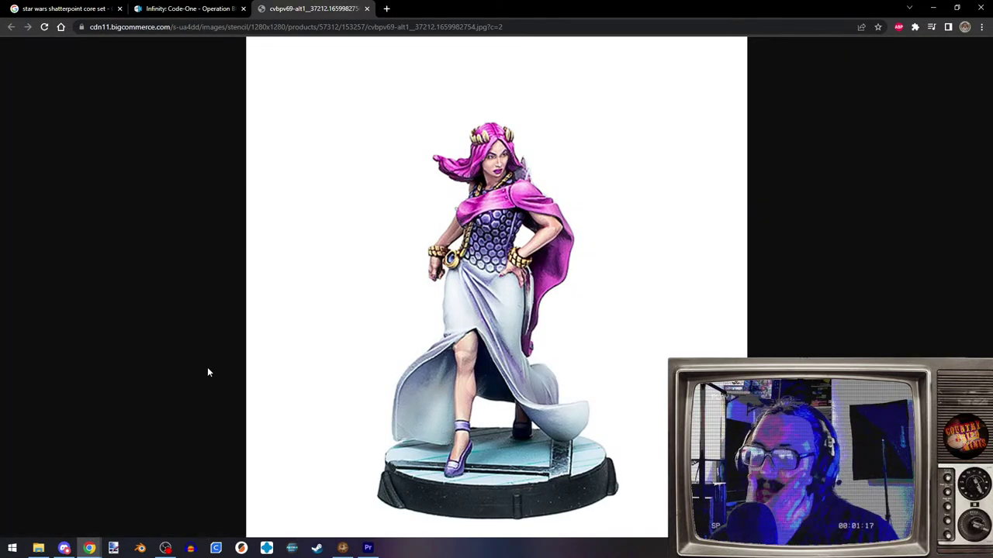
click(369, 9)
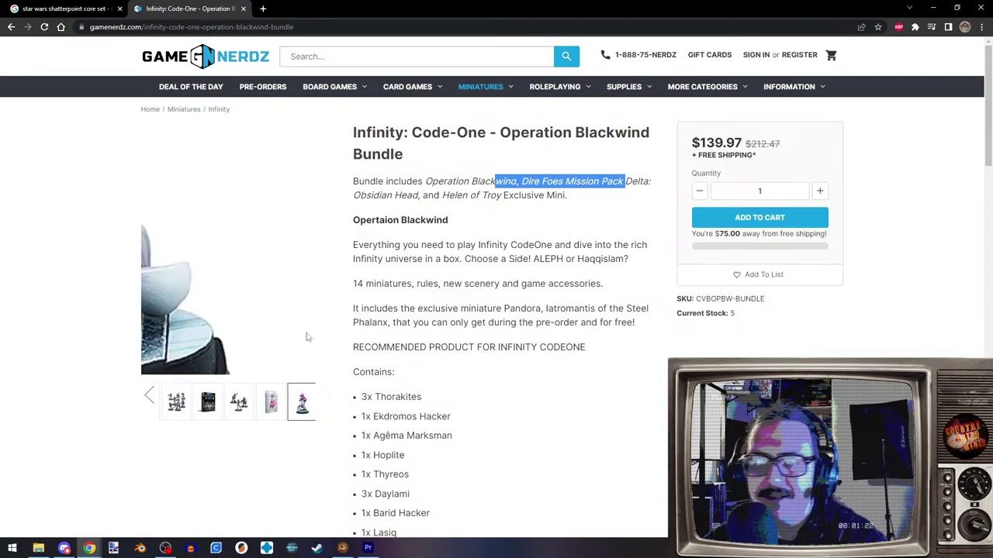
click(243, 9)
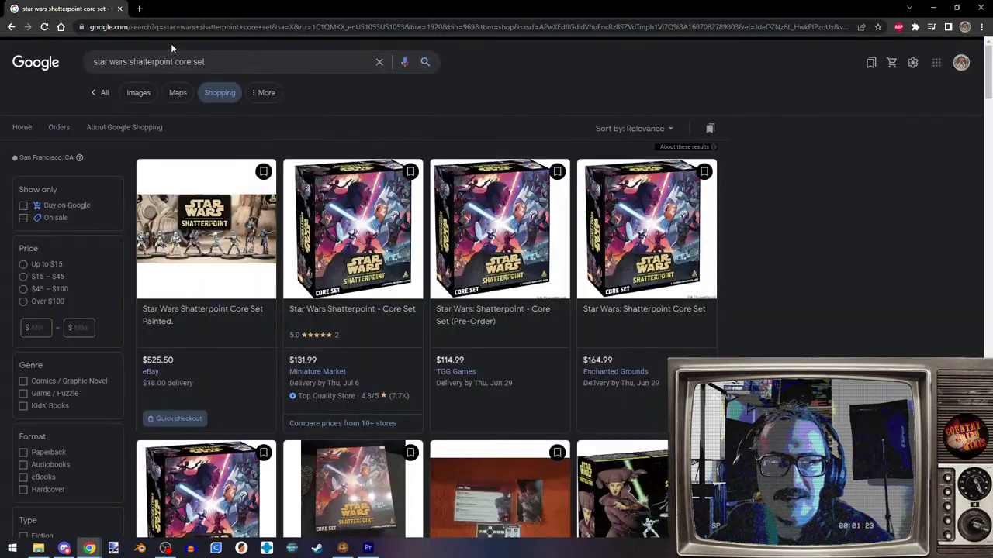
- Search Google for "star wars armada" and open the Fantasy Flight Games page for Star Wars: Armada
click(221, 27)
text(star wars ama)
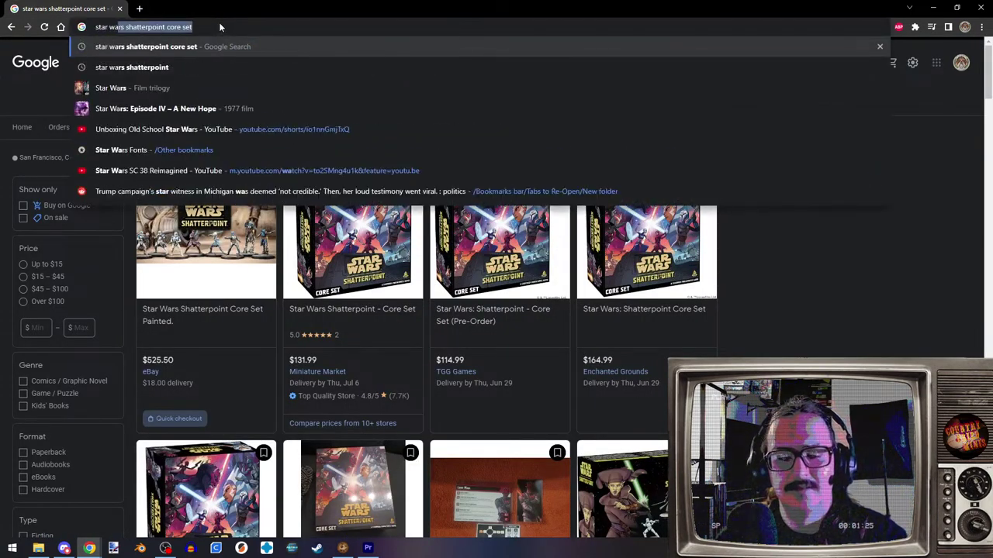
key(BackSpace)
key(BackSpace)
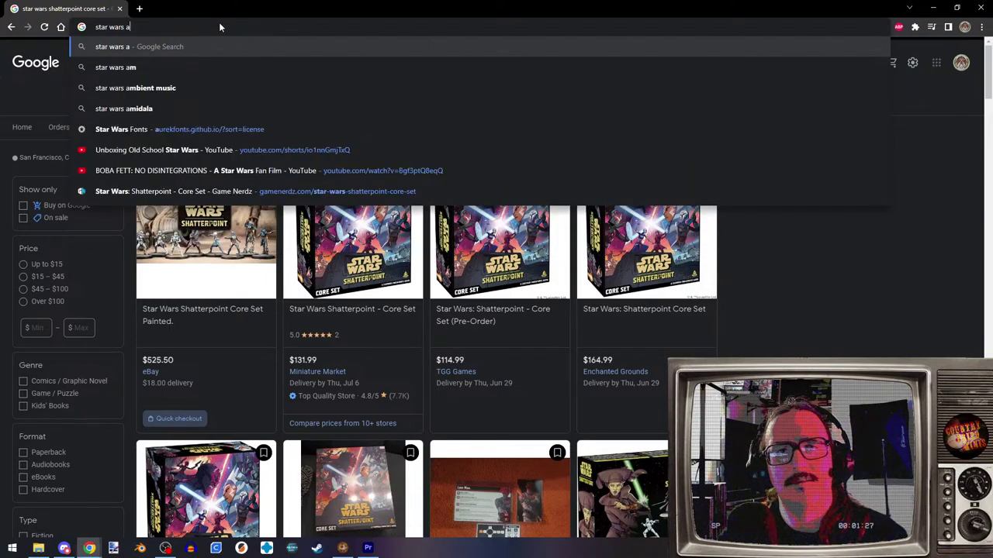
text(rmada)
key(Return)
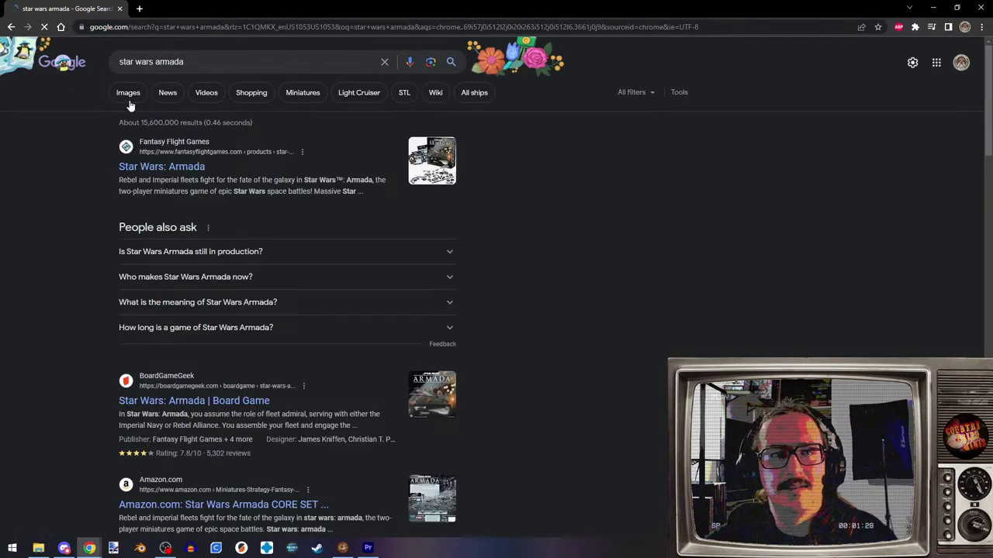
click(162, 172)
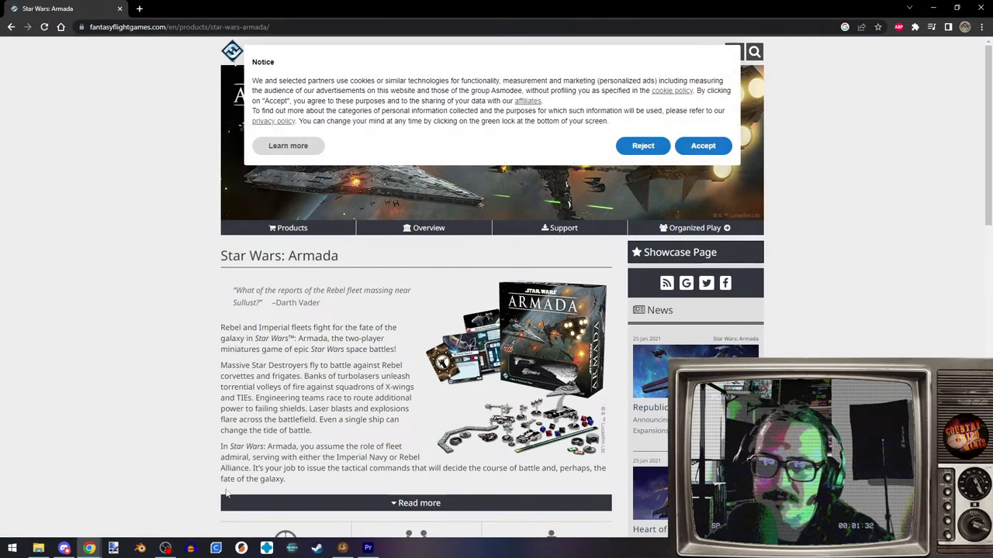
- Skim the Star Wars: Armada product page and close the browser window
scroll(142, 421, down, 2)
scroll(149, 418, up, 2)
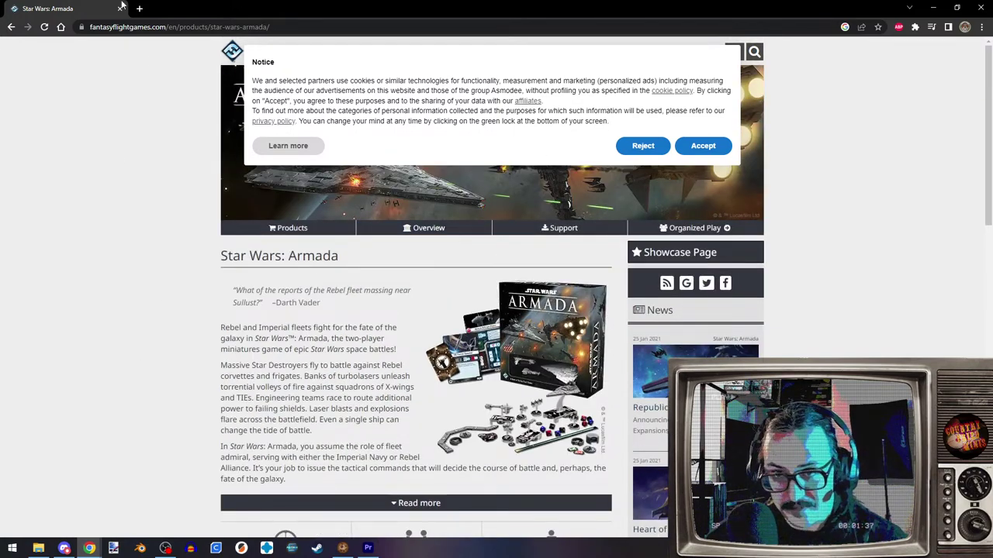
click(981, 8)
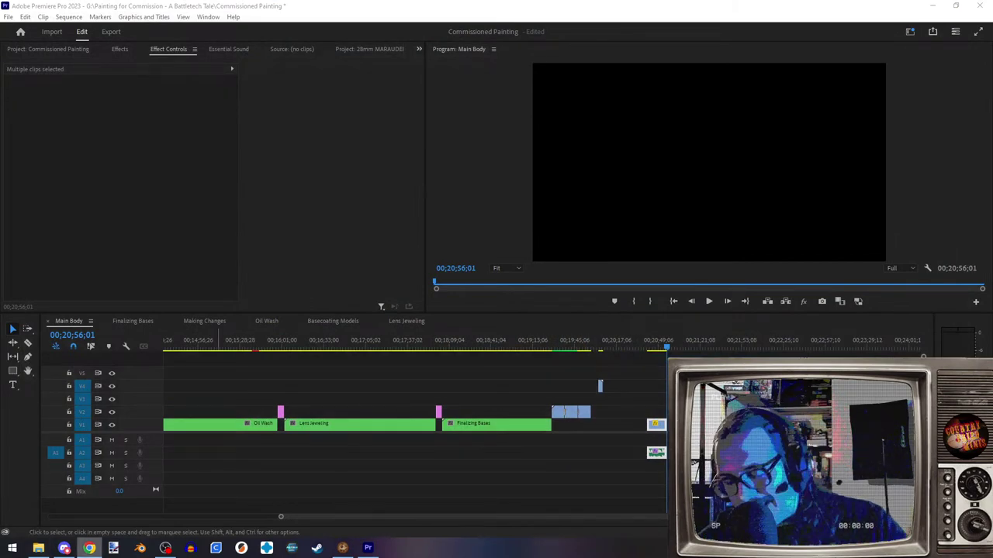
- Place the Main Body sequence's playhead at 00;07;41;19, between the talking head placeholder and the Making Changes clip
click(473, 340)
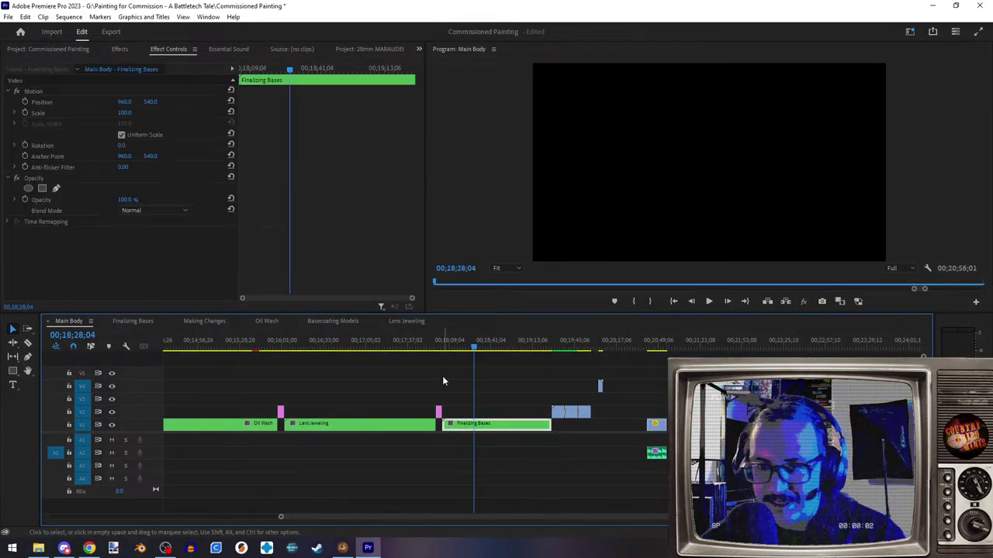
scroll(444, 377, up, 10)
scroll(387, 385, up, 8)
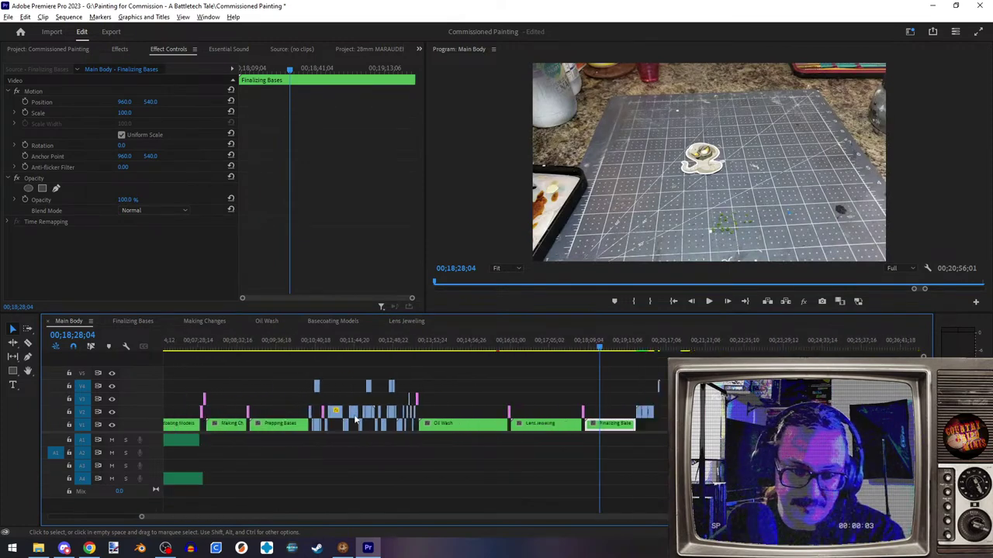
scroll(345, 450, up, 3)
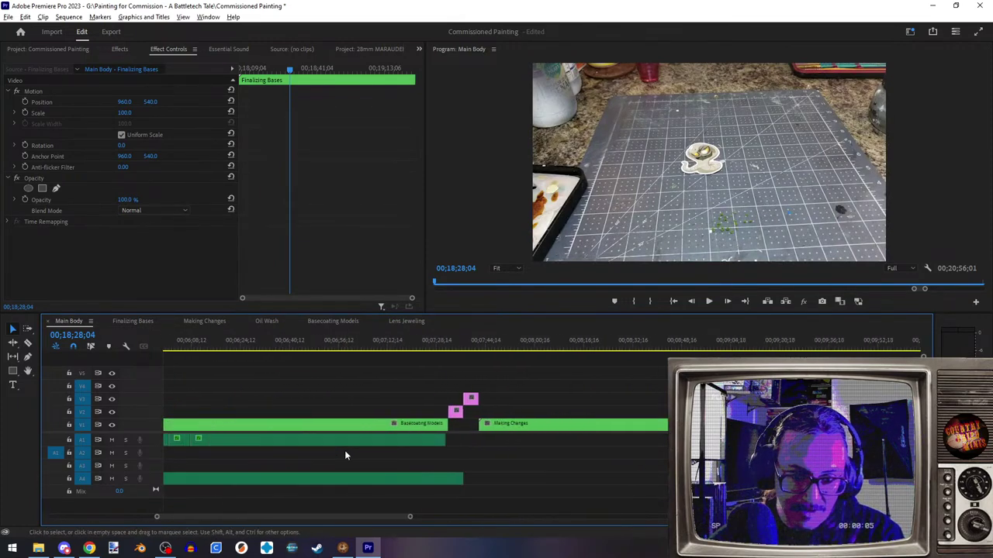
click(481, 344)
mouse_move(480, 344)
mouse_down()
mouse_move(461, 342)
mouse_move(492, 344)
mouse_up()
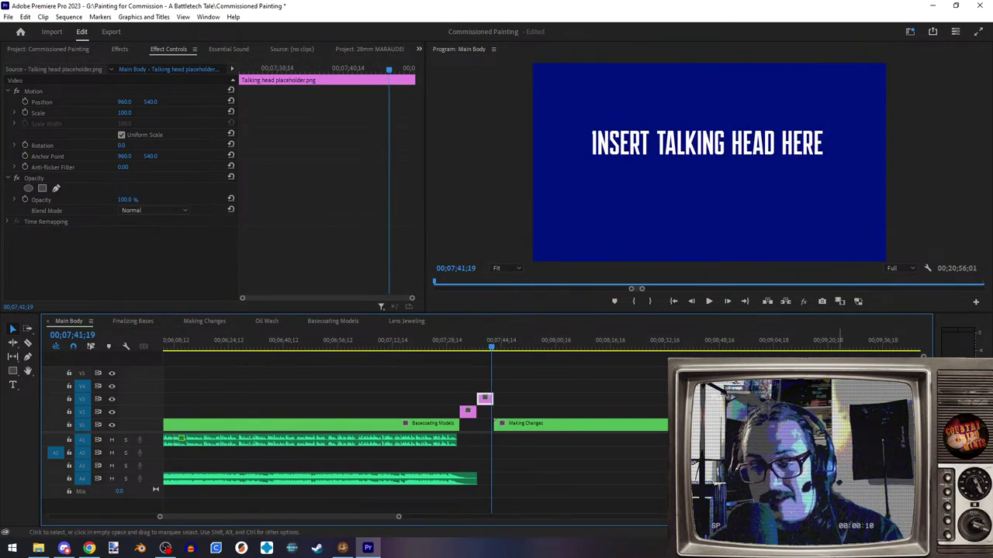
- Select the timeline clips after the playhead, from Making Changes through Oil Wash and onward
scroll(621, 461, right, 10)
scroll(597, 461, down, 6)
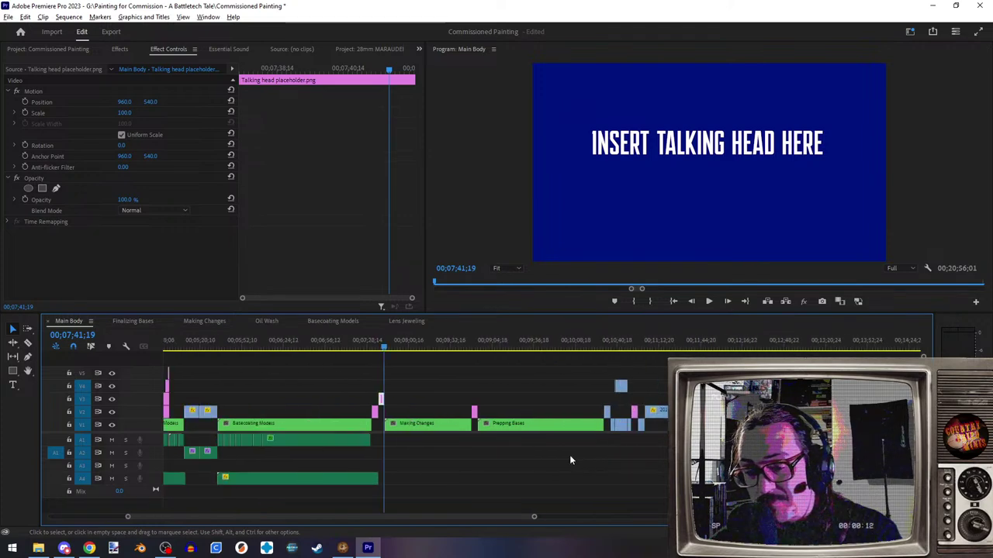
scroll(533, 458, right, 6)
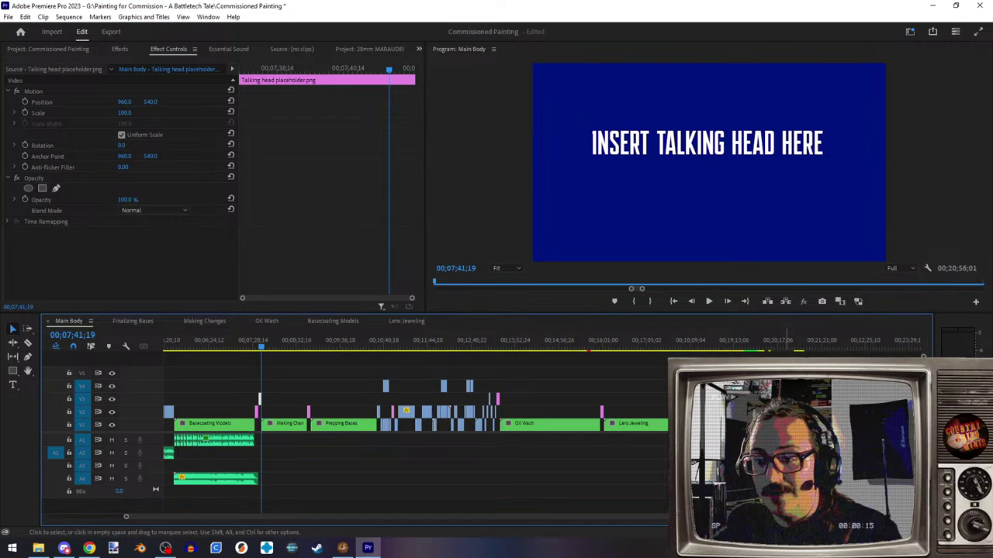
key(ctrl+a)
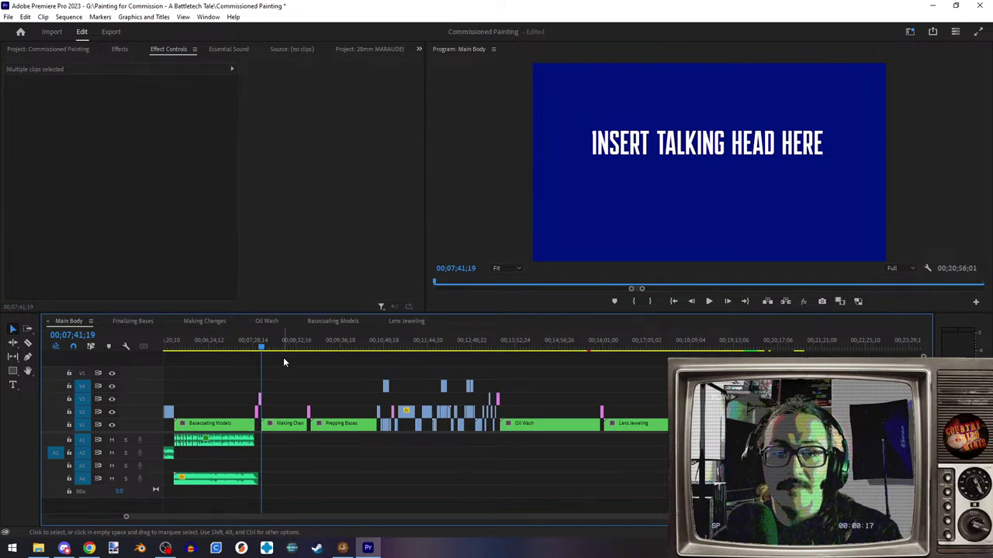
drag(282, 365, 532, 508)
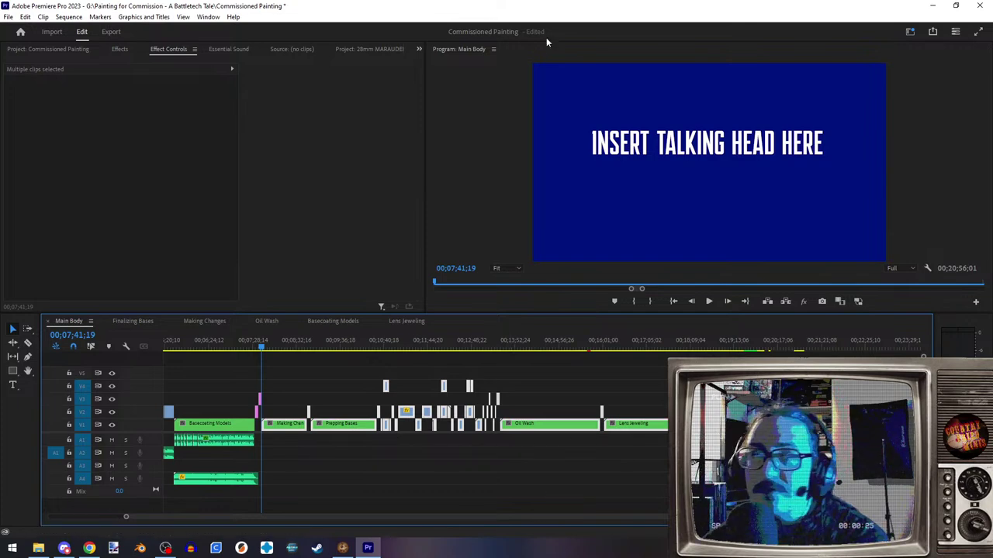
key(alt+Tab)
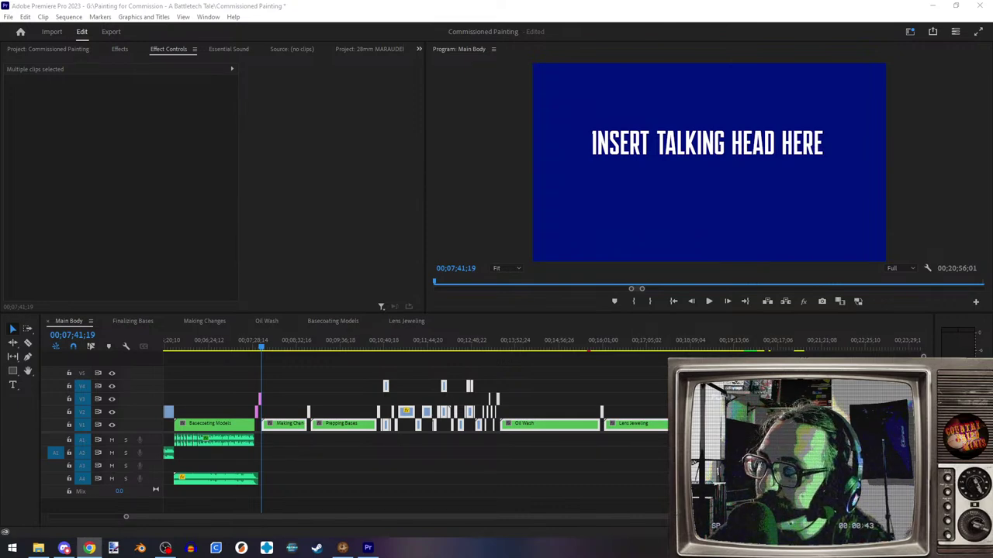
- Switch to Chrome and look through the game store listings on the OnTableTop store page
click(89, 548)
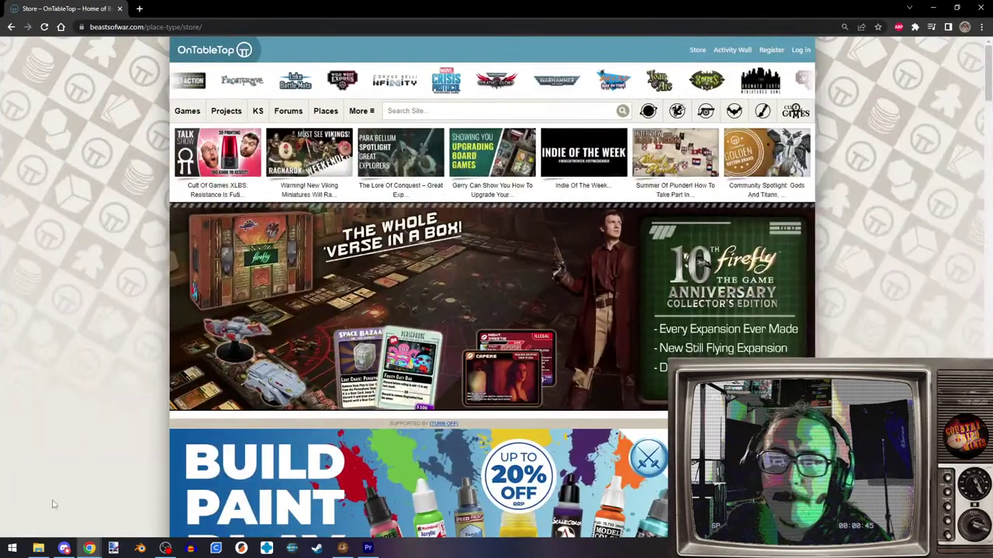
scroll(107, 346, down, 10)
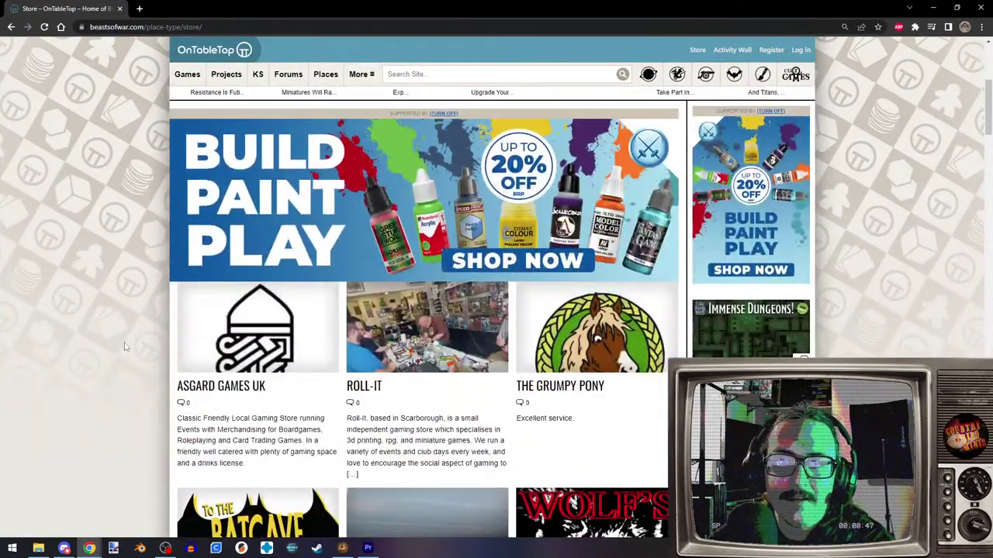
scroll(107, 346, up, 10)
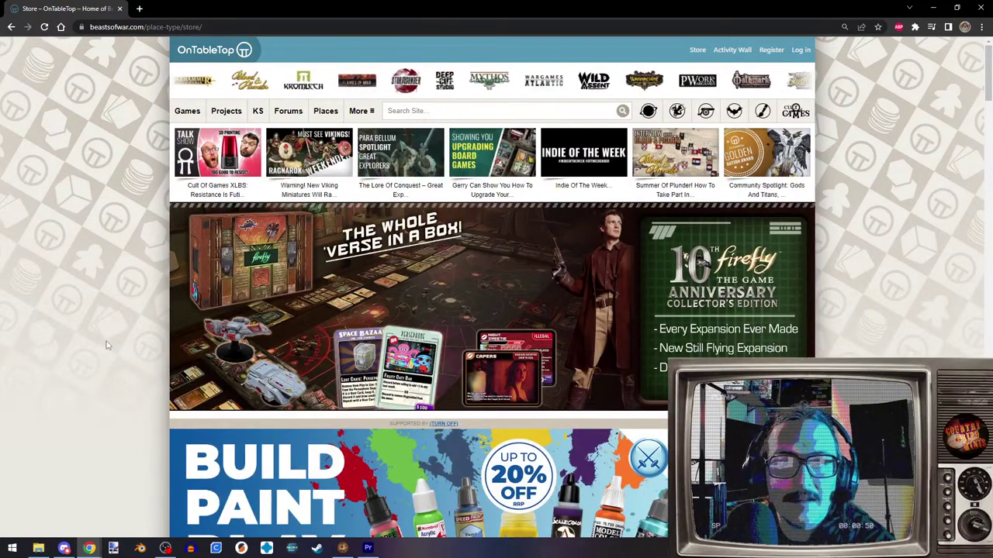
scroll(132, 323, down, 5)
scroll(133, 323, down, 4)
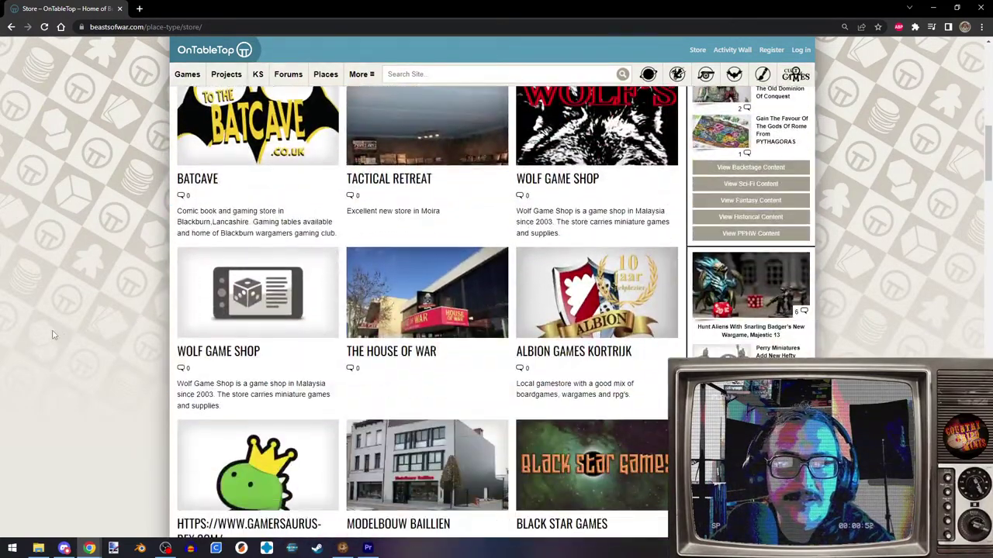
scroll(52, 334, down, 3)
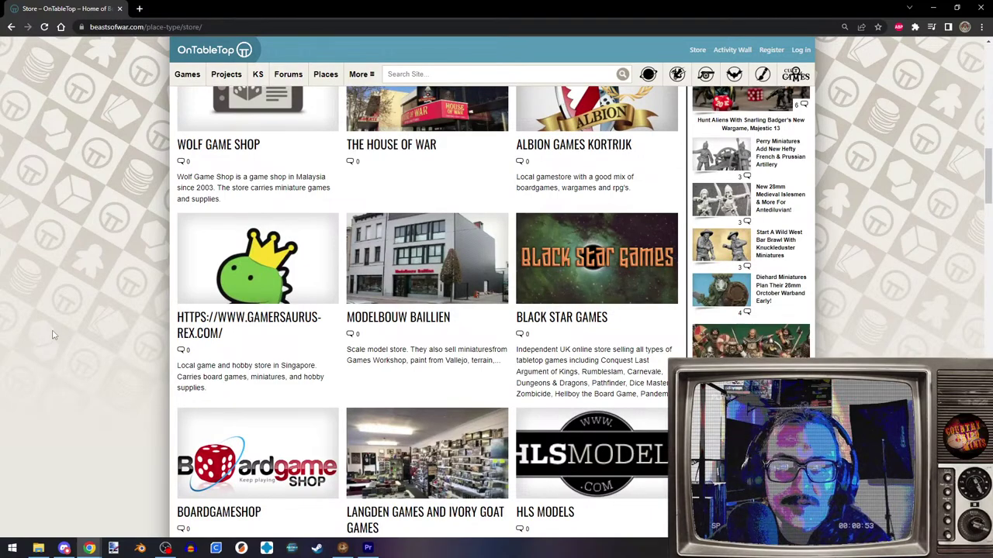
scroll(52, 334, down, 3)
scroll(53, 335, down, 2)
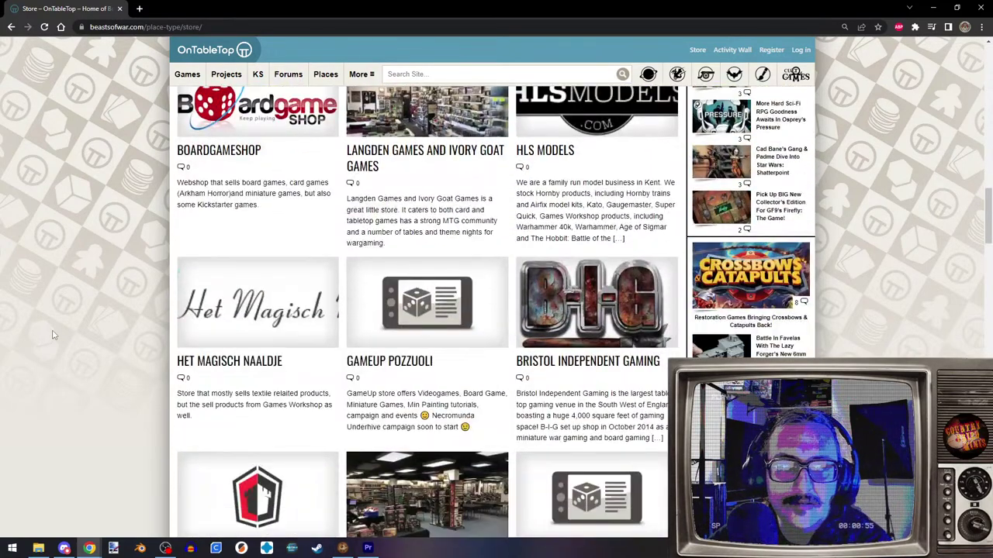
scroll(53, 334, up, 12)
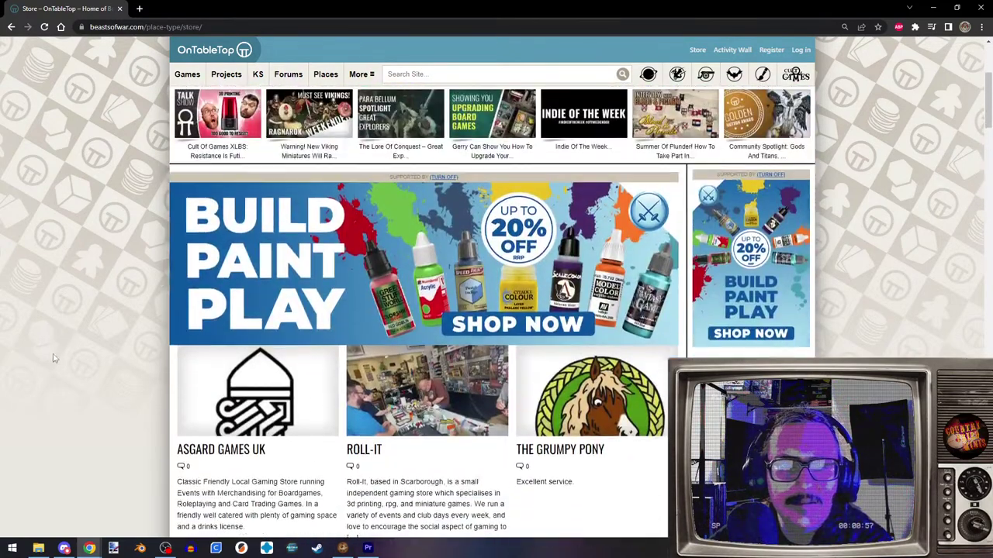
scroll(53, 358, up, 3)
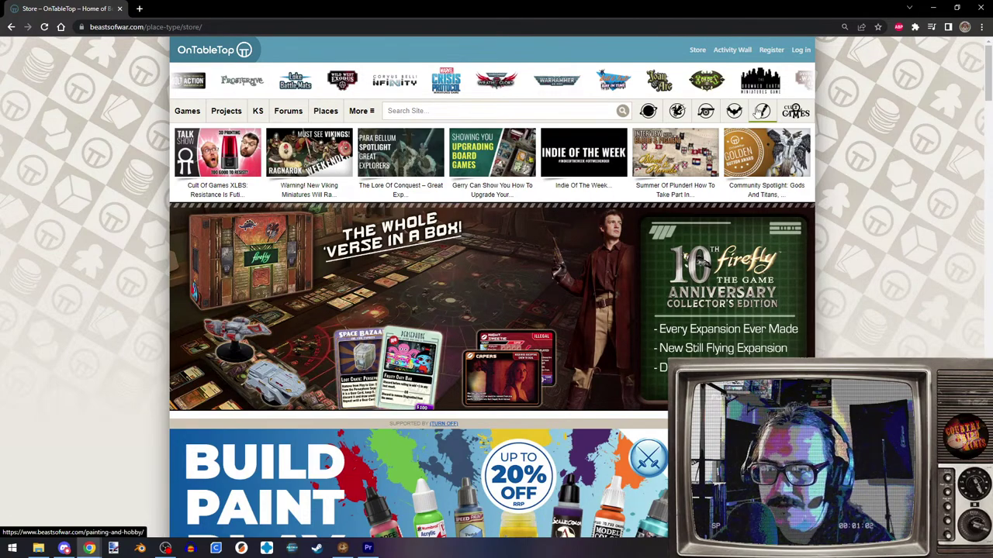
scroll(449, 325, down, 10)
scroll(449, 325, down, 5)
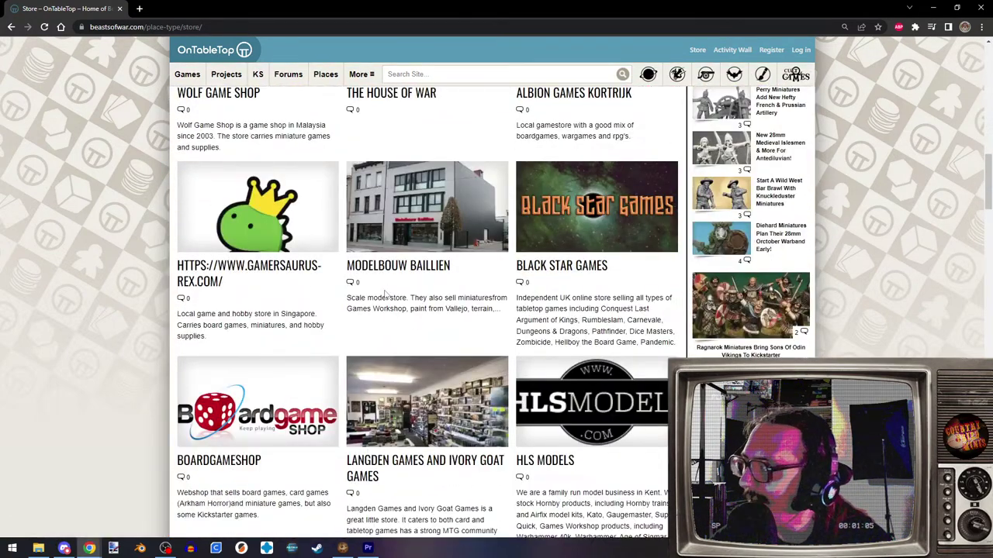
scroll(248, 225, down, 5)
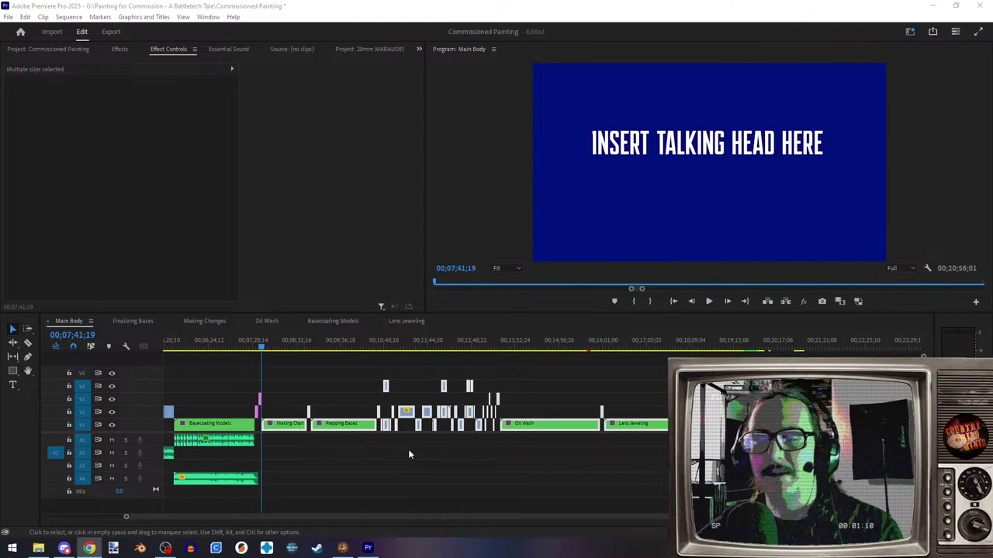
- Shift the Making Changes clip and everything after it later, and place the 20230618_005451.mp4 talking-head clip with its audio at 00;07;41;19
drag(279, 362, 694, 513)
drag(288, 436, 306, 432)
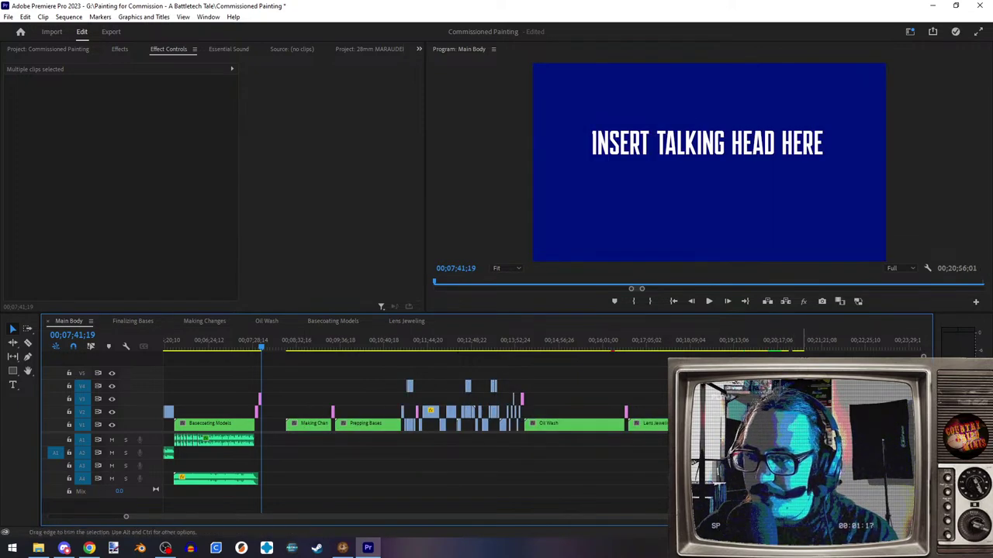
drag(262, 425, 270, 431)
key(equal)
key(equal)
key(equal)
key(equal)
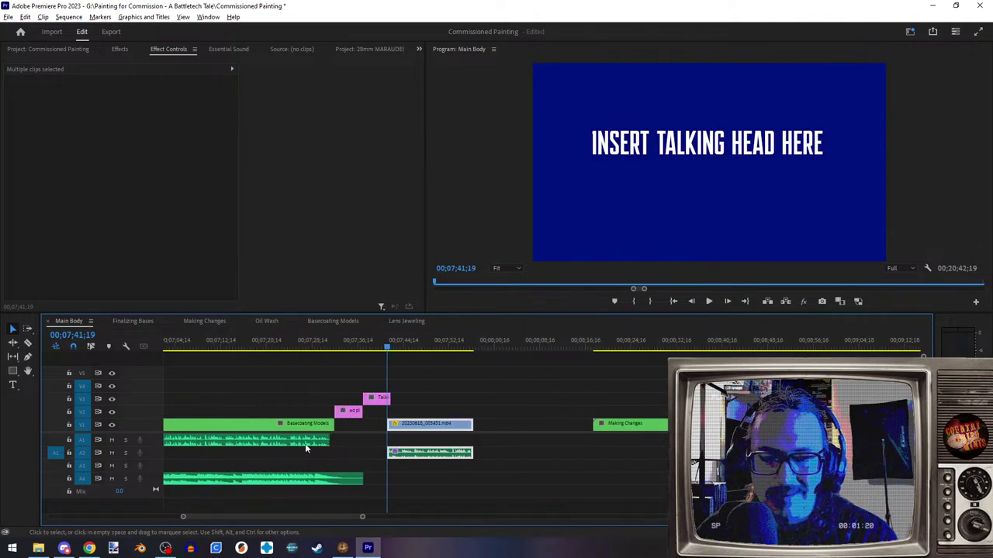
- Delete the talking head placeholder and move the 20230618_005451.mp4 clip with its audio to 00;07;37;12, video on V2
drag(381, 355, 364, 350)
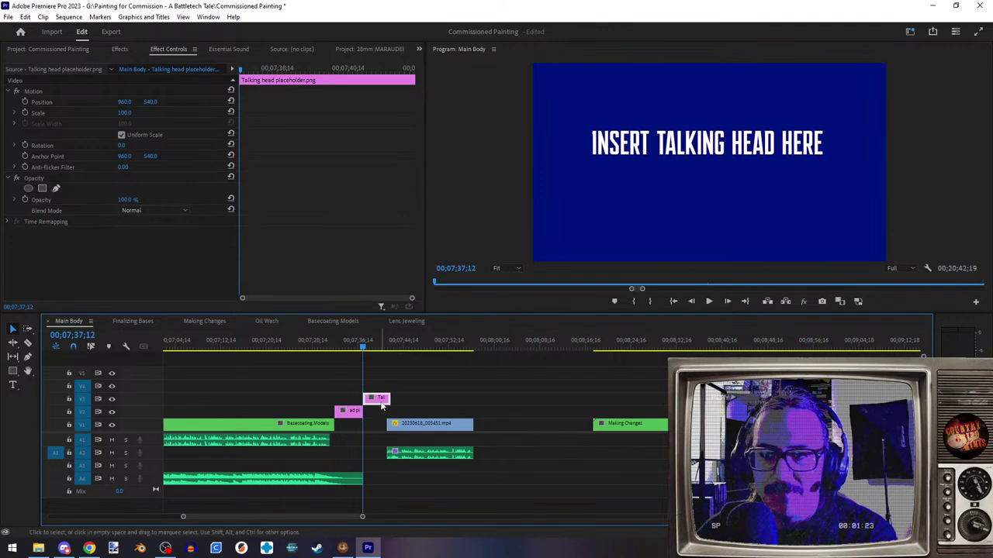
key(Delete)
drag(378, 399, 413, 410)
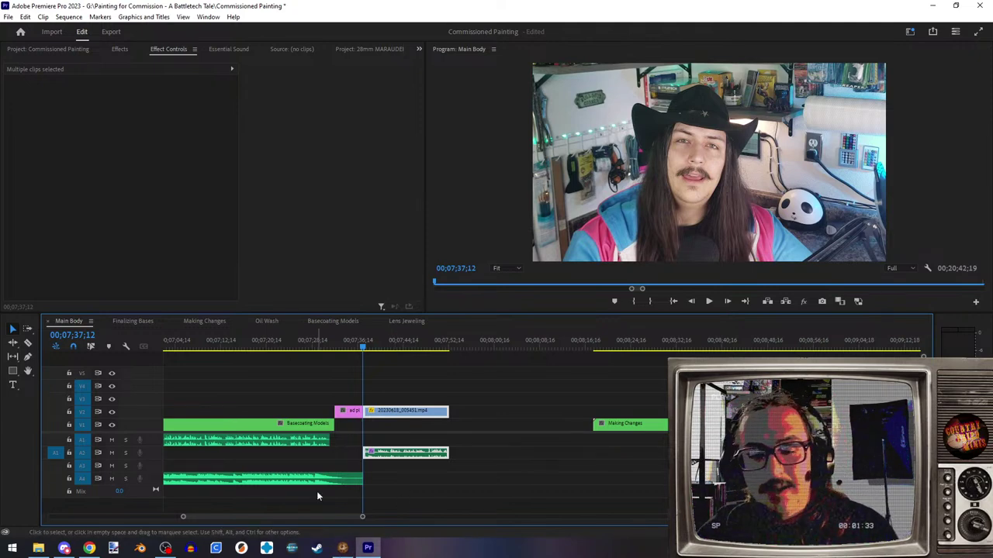
- Review the rest of the Main Body sequence, previewing frames in the Making Changes and Prepping Bases clips
scroll(392, 491, down, 6)
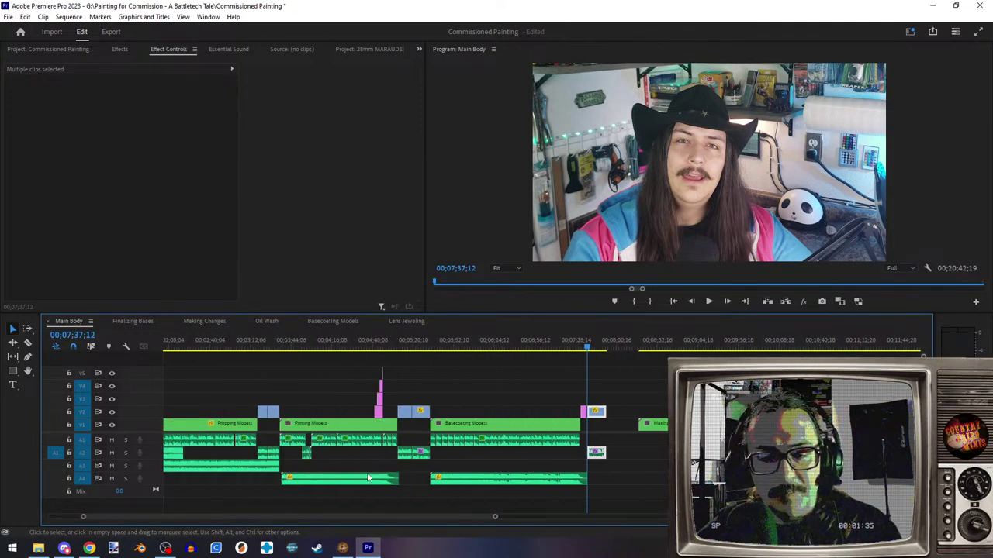
scroll(422, 465, down, 10)
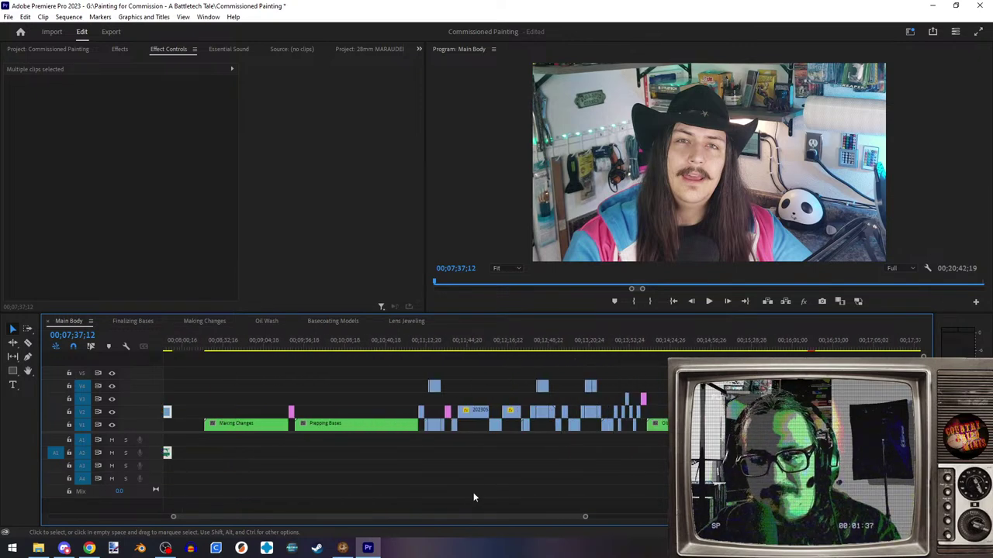
scroll(457, 498, down, 3)
scroll(469, 465, up, 8)
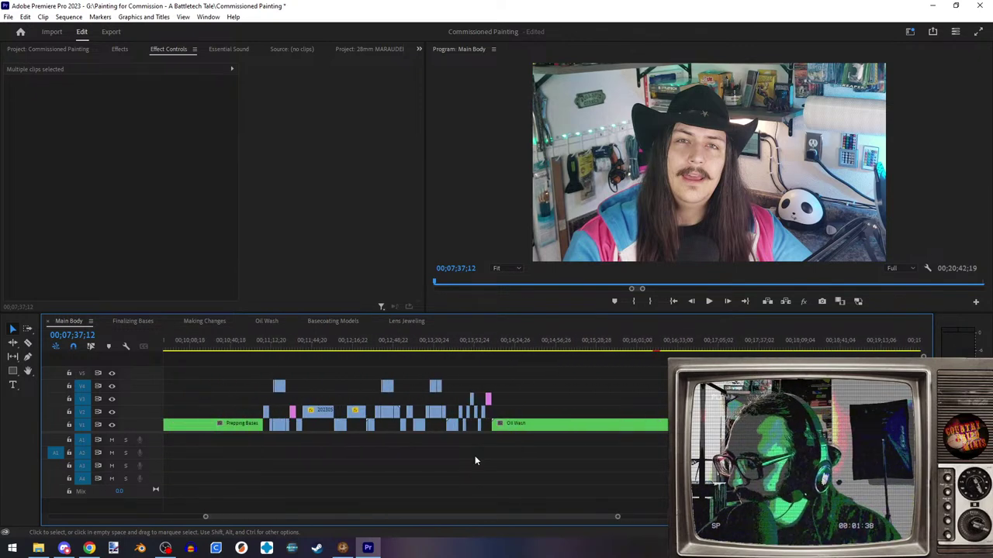
scroll(469, 458, up, 3)
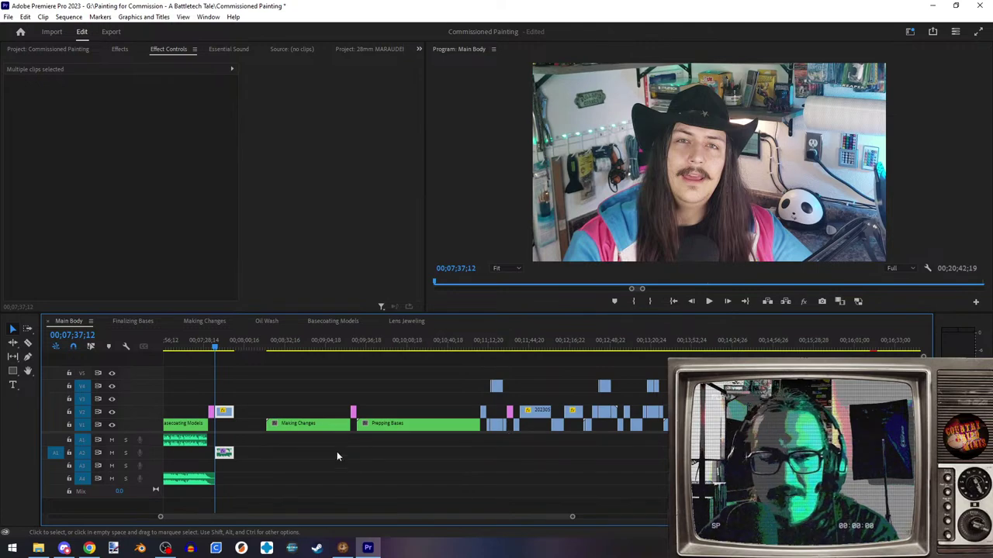
drag(281, 346, 383, 348)
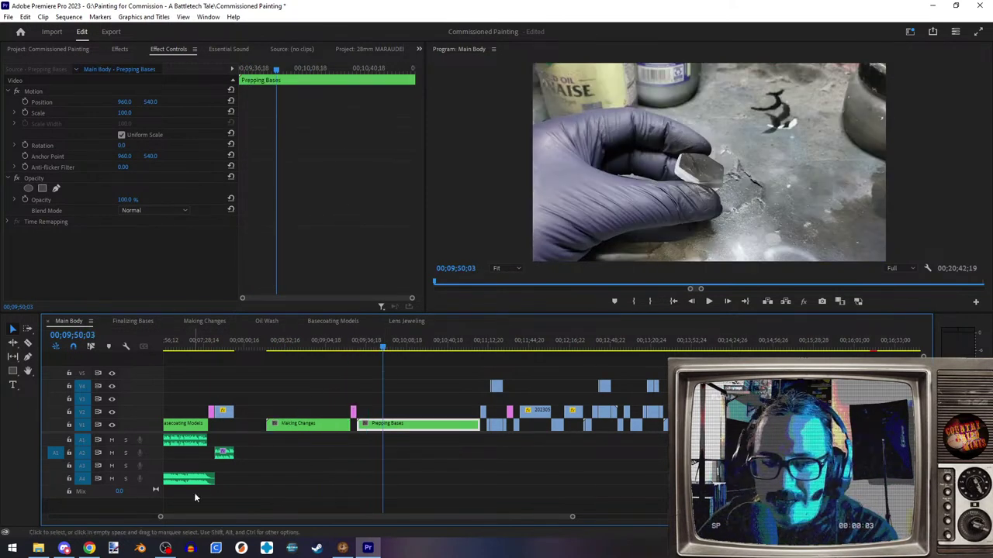
click(340, 346)
click(308, 353)
- Move the Making Changes clip to start right at the talking-head clip's end, 00;07;52;19, and preview it at 00;07;57;16
scroll(268, 449, up, 4)
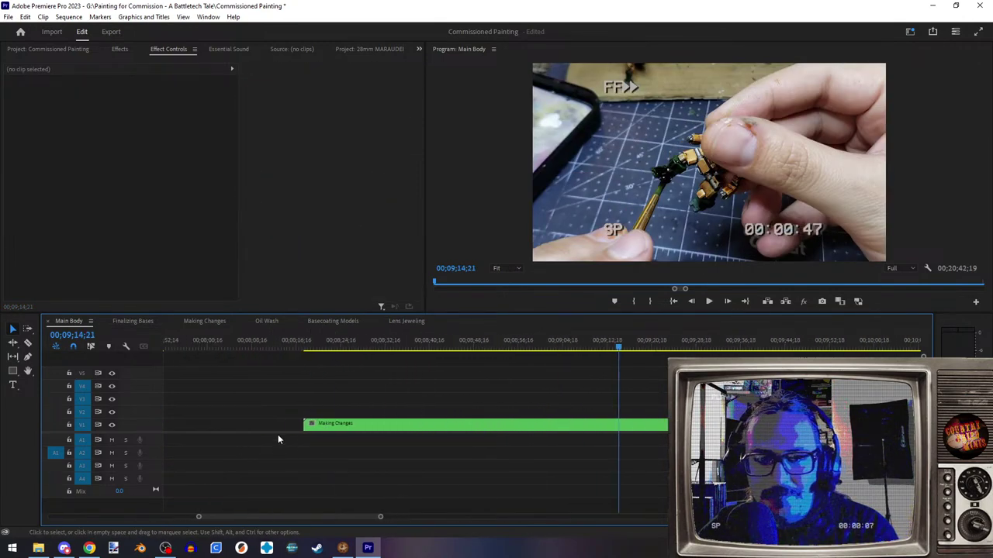
scroll(282, 427, up, 4)
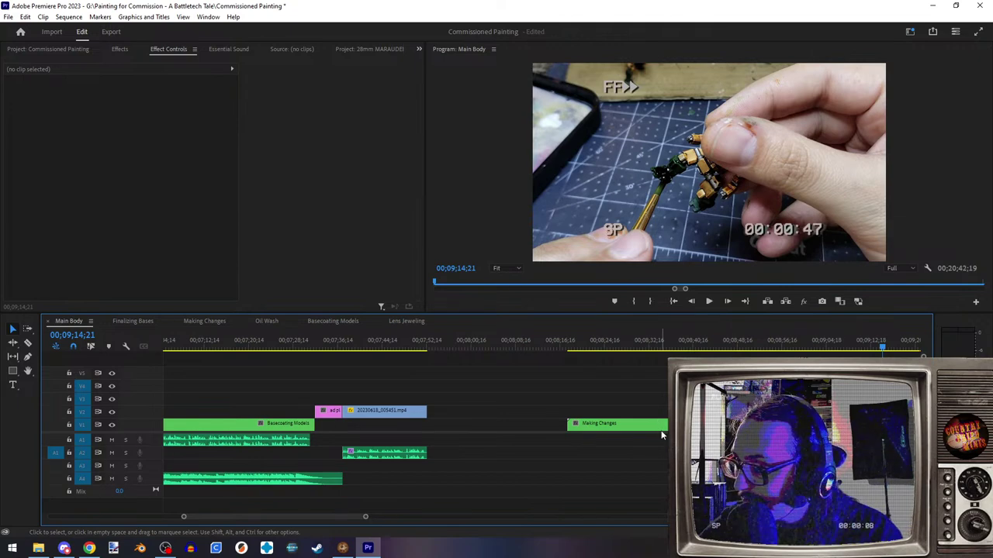
drag(655, 429, 514, 435)
scroll(433, 442, up, 10)
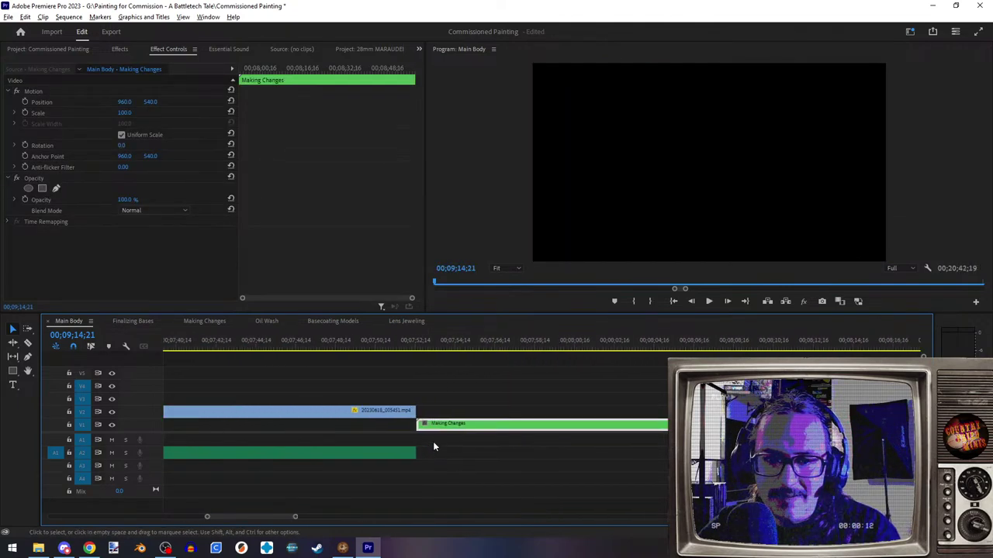
scroll(393, 444, up, 3)
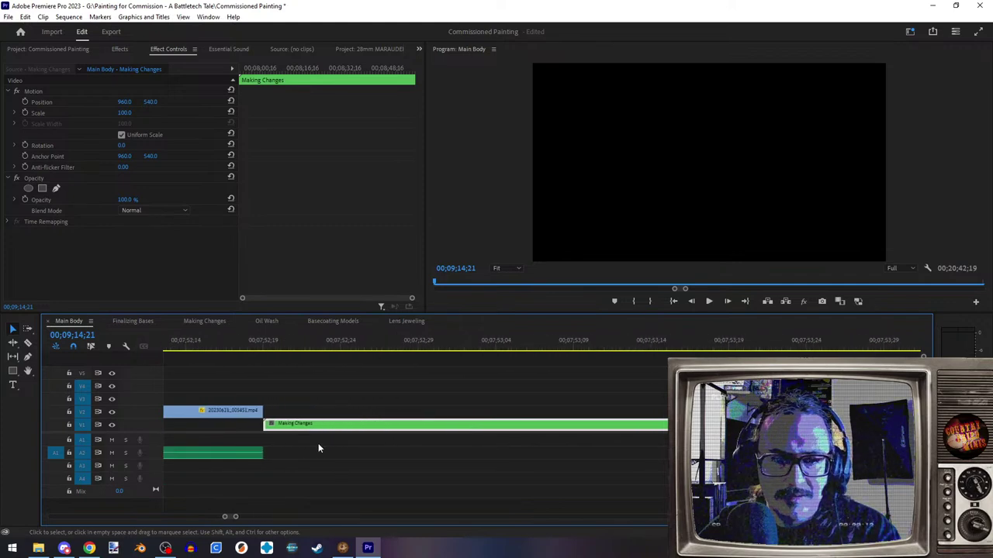
mouse_move(400, 425)
mouse_down()
mouse_move(349, 431)
mouse_move(398, 432)
mouse_up()
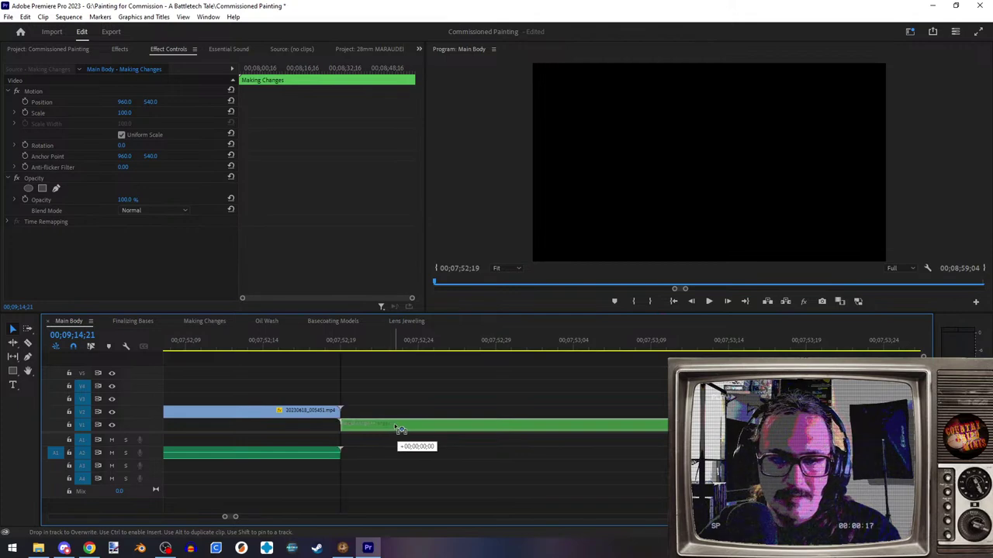
scroll(464, 440, down, 5)
scroll(534, 388, down, 2)
drag(527, 341, 647, 350)
scroll(624, 385, down, 8)
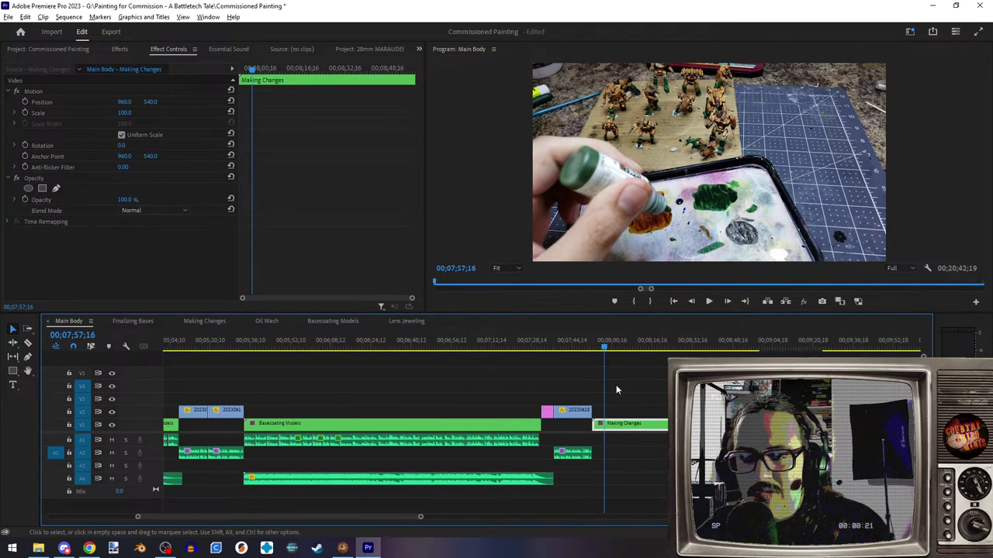
- Select the TH 4.mp3 audio clip and examine the remaining sections of the sequence, from Making Changes through Finalizing Bases
click(565, 450)
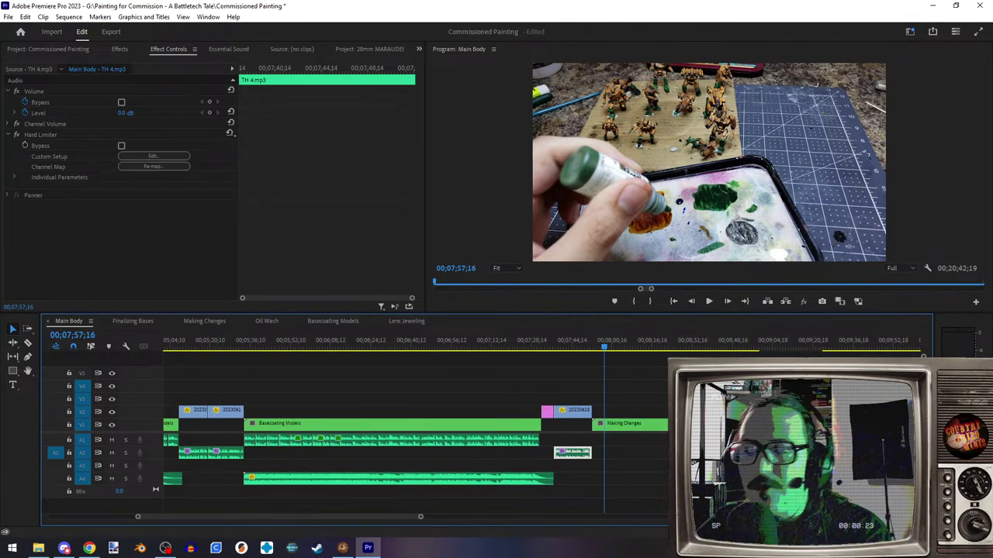
scroll(564, 448, down, 5)
scroll(415, 422, down, 6)
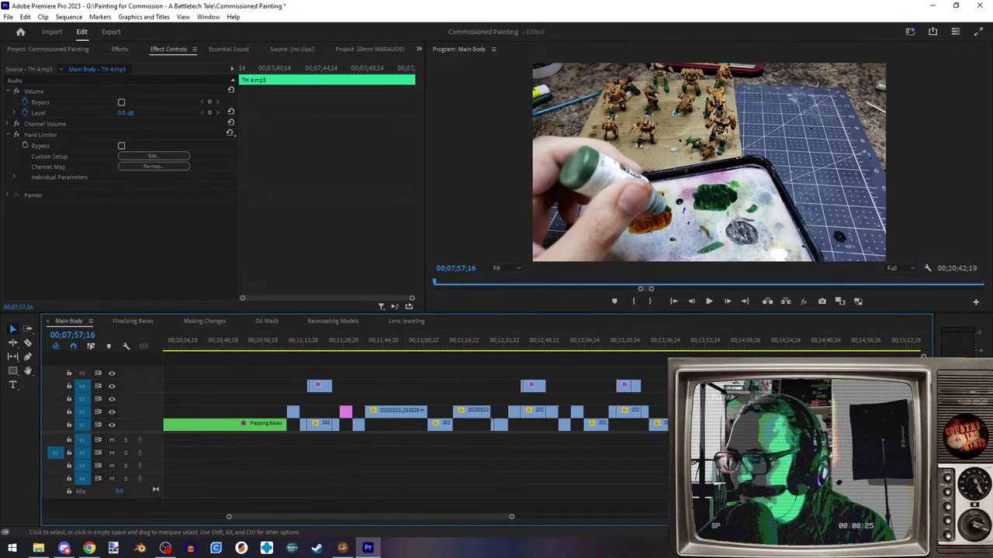
scroll(634, 425, down, 3)
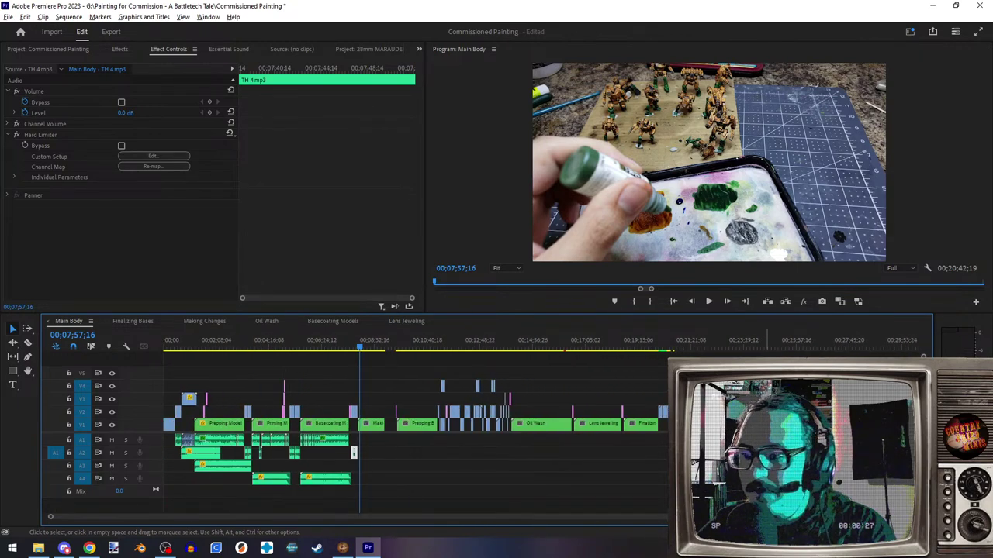
scroll(610, 424, up, 3)
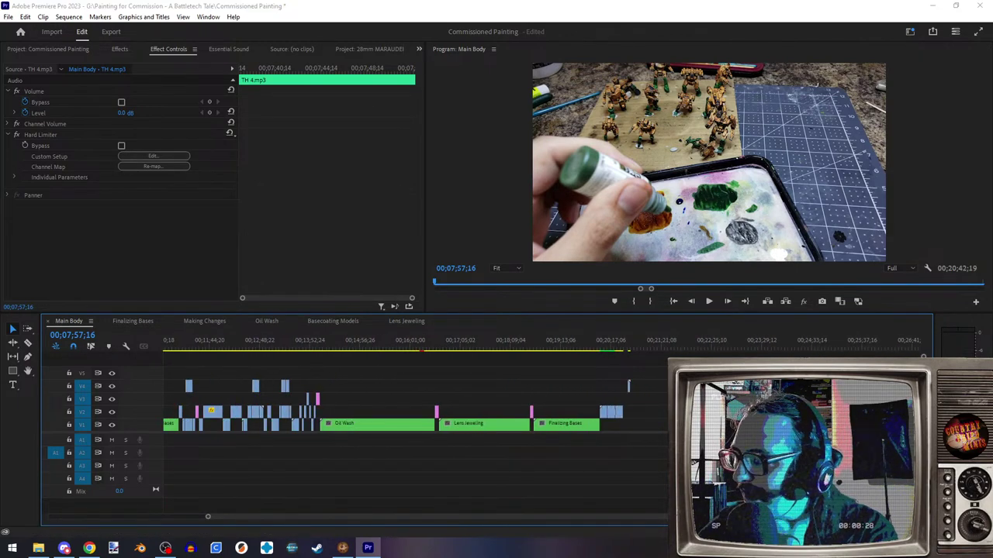
key(super+e)
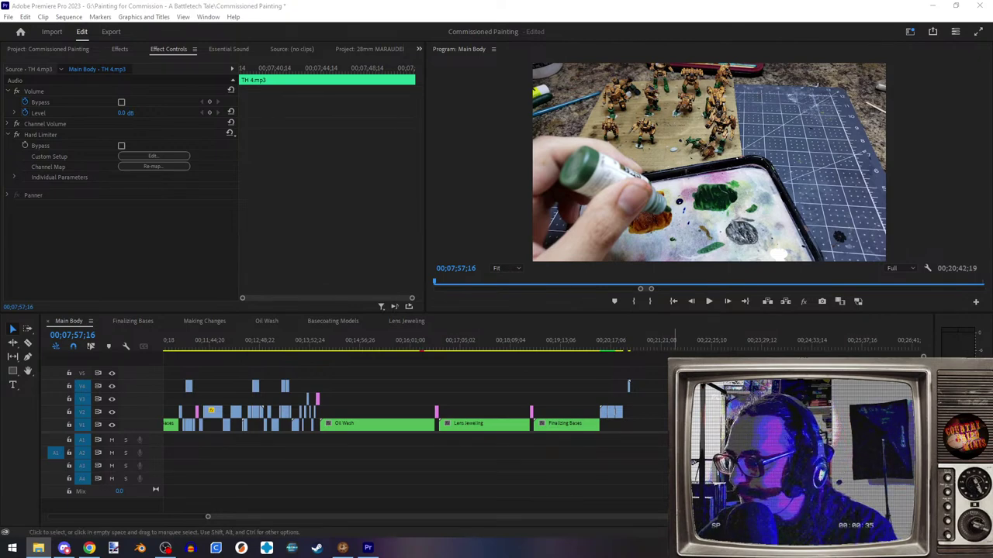
key(alt+Tab)
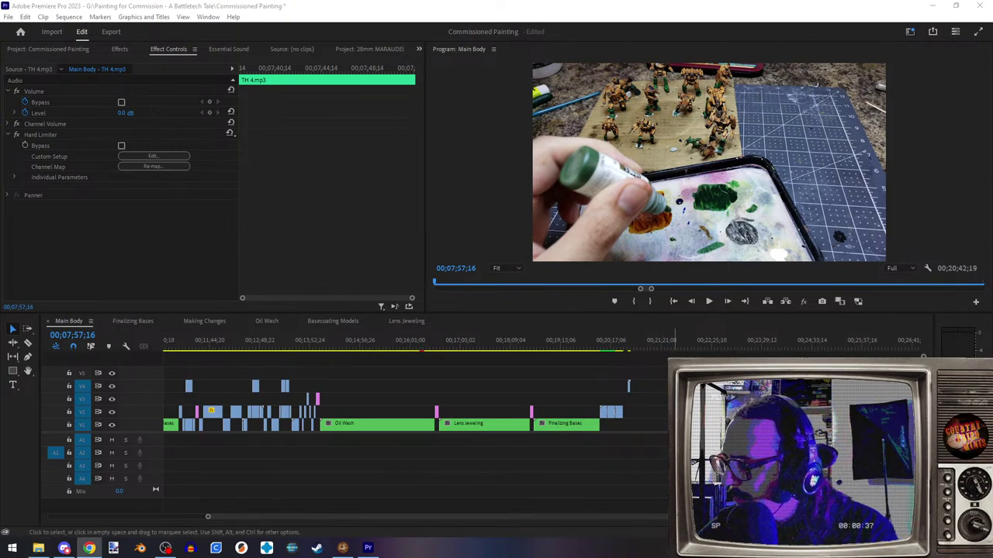
key(alt+Tab)
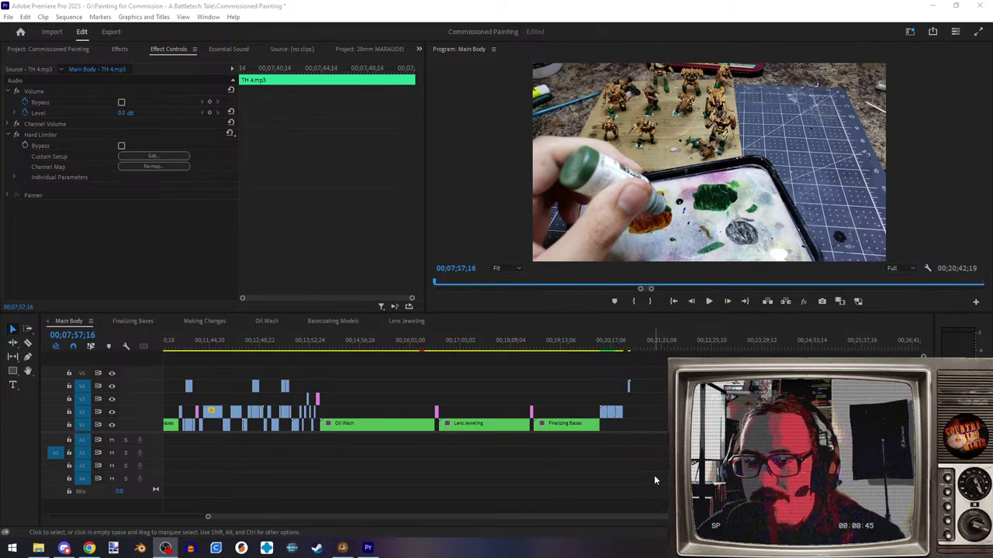
scroll(515, 477, up, 5)
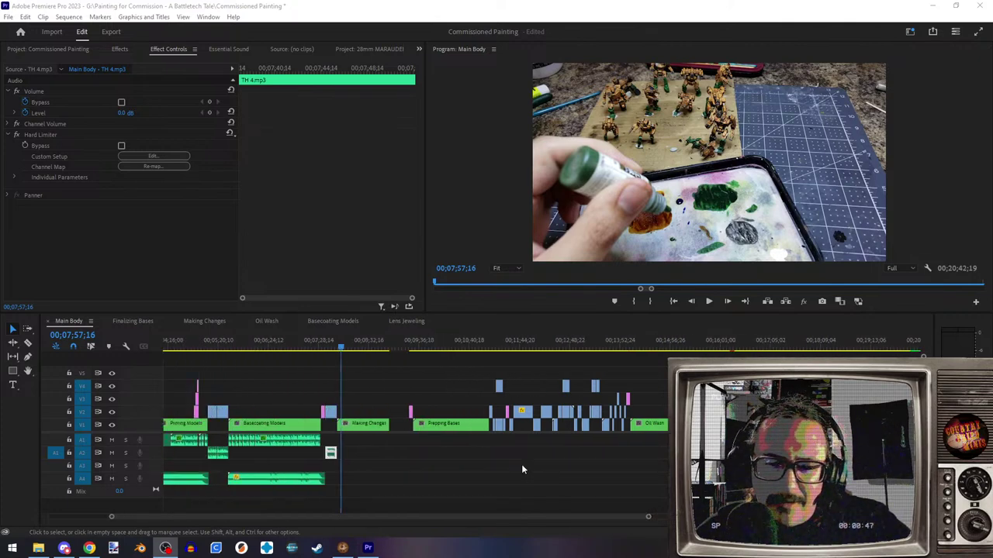
scroll(570, 458, down, 2)
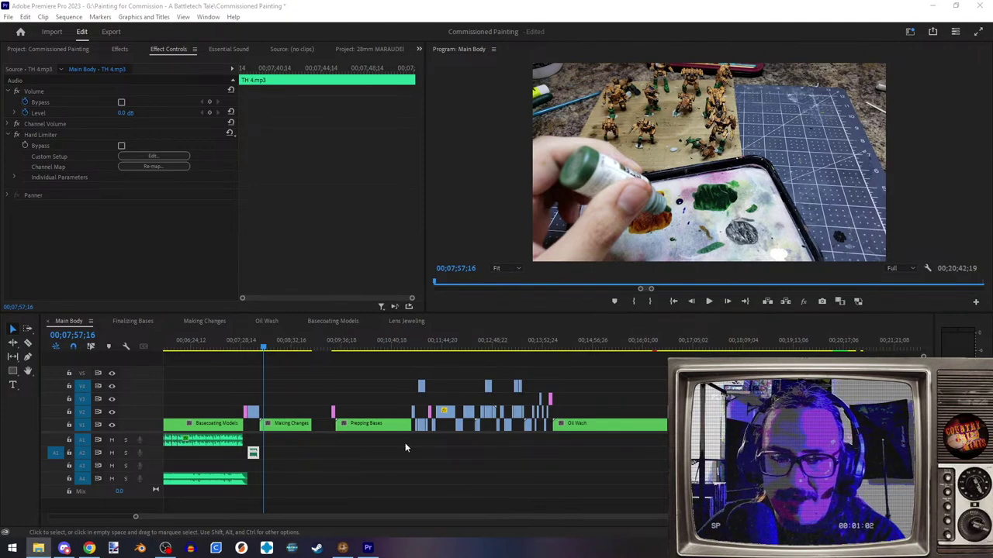
scroll(465, 411, right, 5)
scroll(473, 411, right, 10)
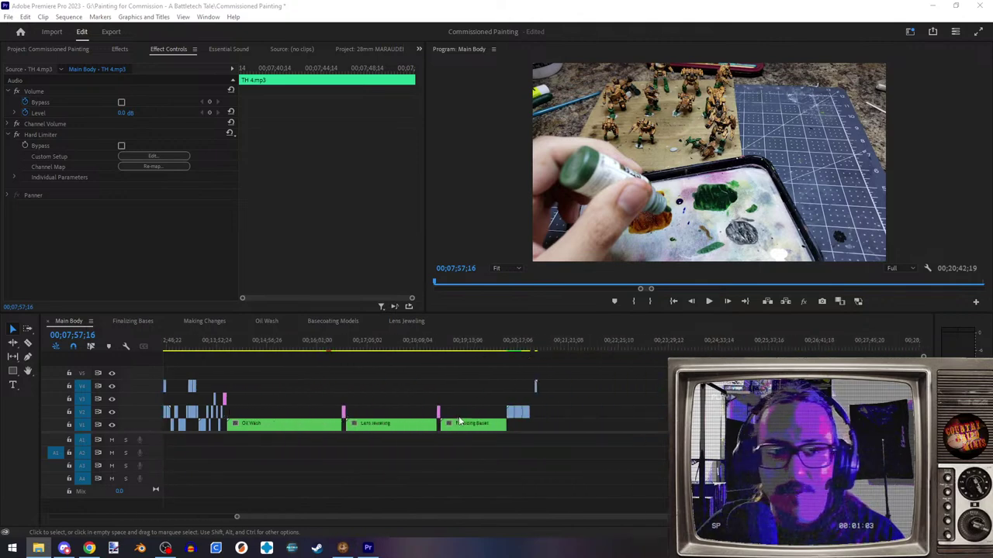
- Import 20230618_005701.mp4 and TH 5.mp3 and place them past the sequence's last clips, video on V1 and TH 5.mp3 on A2
click(57, 49)
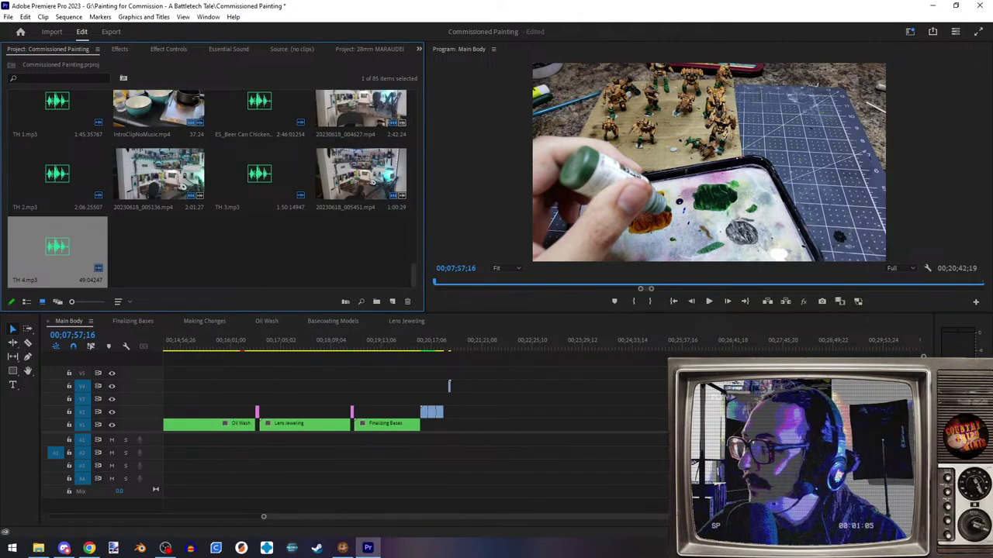
drag(297, 227, 132, 256)
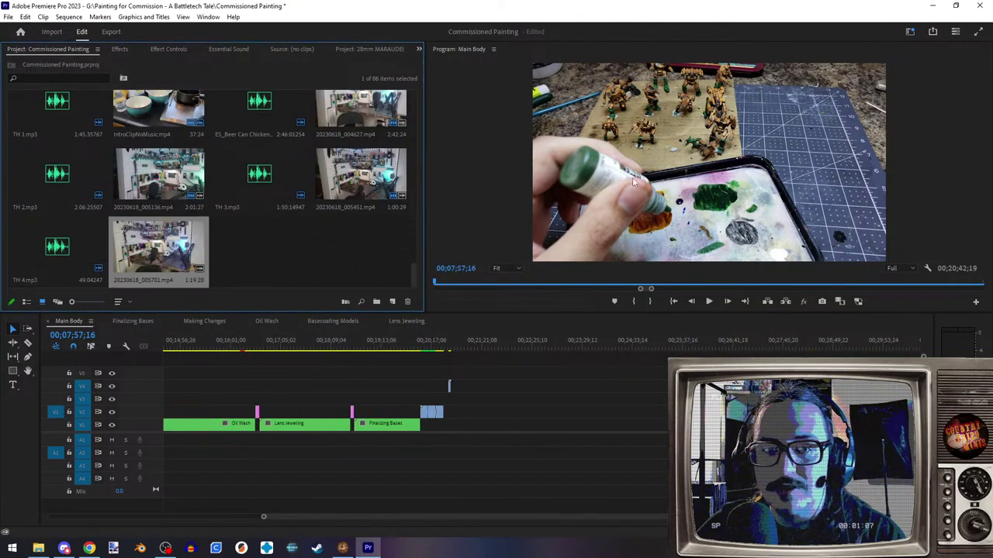
drag(296, 227, 277, 266)
drag(155, 252, 605, 478)
- Align the TH 5.mp3 waveform on A2 with the camera audio of 20230618_005701.mp4 on A1
scroll(570, 469, up, 5)
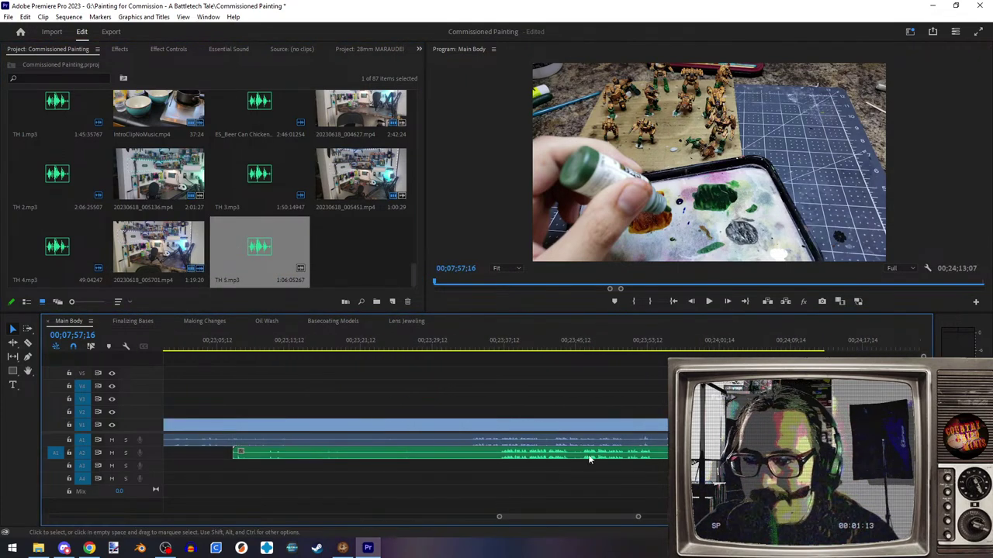
drag(534, 456, 500, 456)
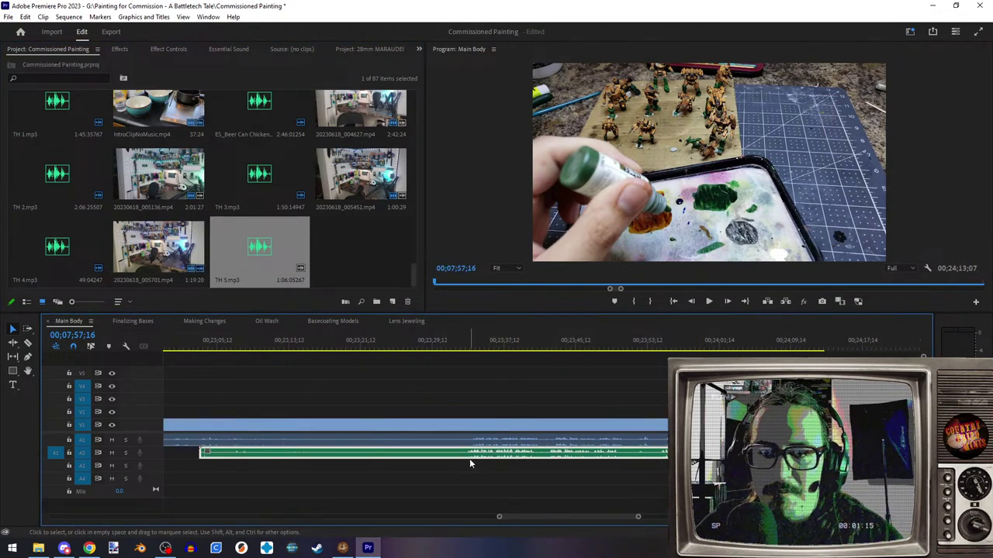
scroll(479, 470, up, 6)
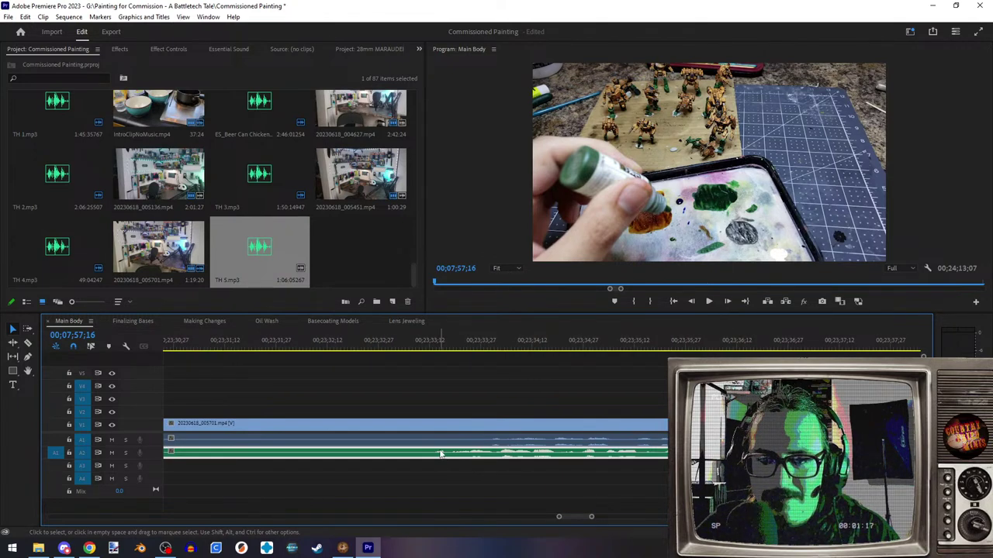
drag(436, 456, 482, 457)
key(equal)
key(equal)
- Play back the new talking-head clip from 00;23;33;29 and again from 00;23;43;00 to check audio sync and find cut points
click(447, 346)
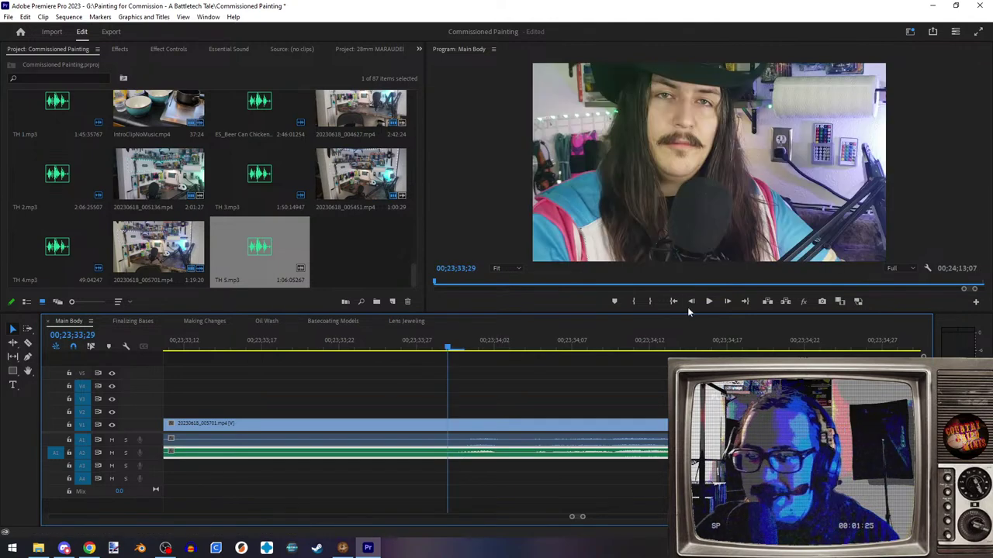
click(709, 302)
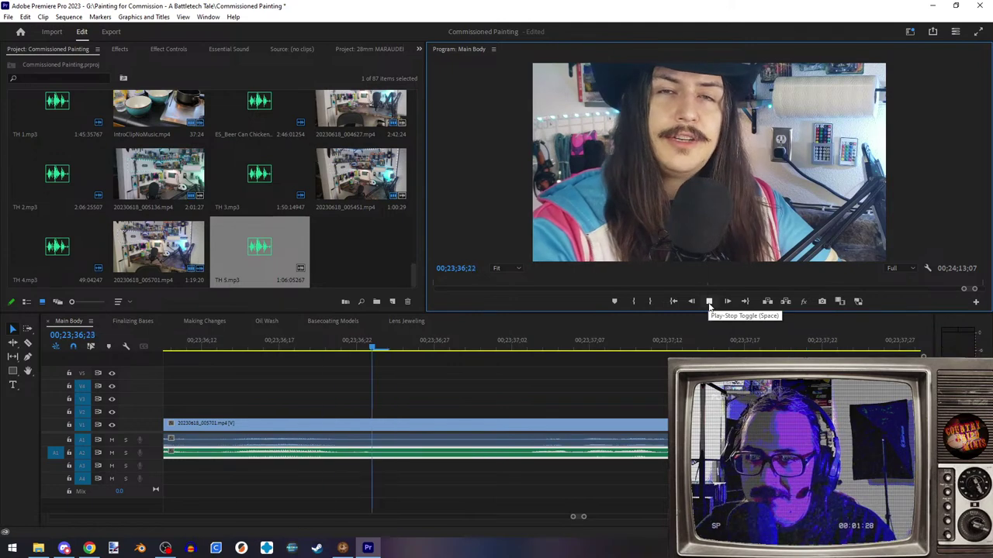
key(minus)
key(minus)
key(minus)
key(minus)
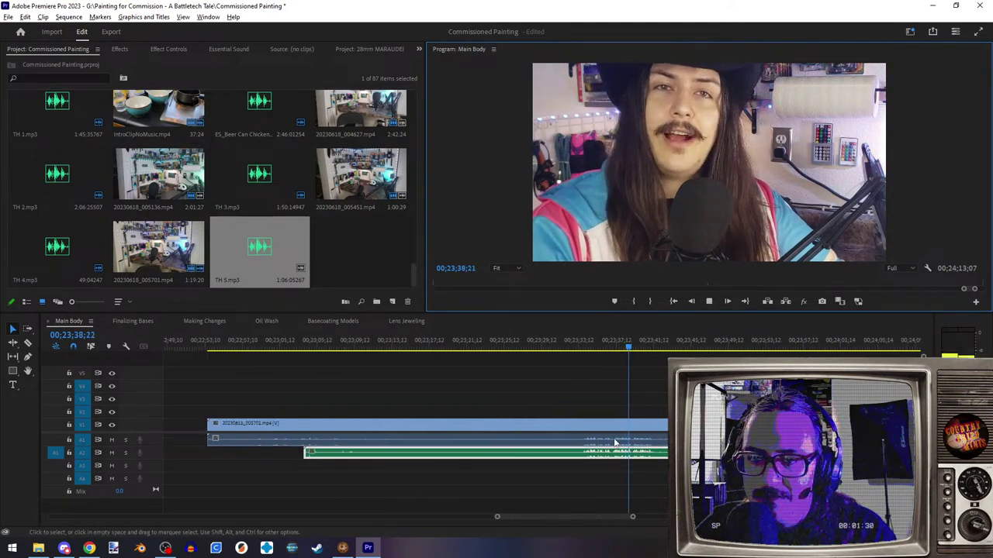
click(709, 302)
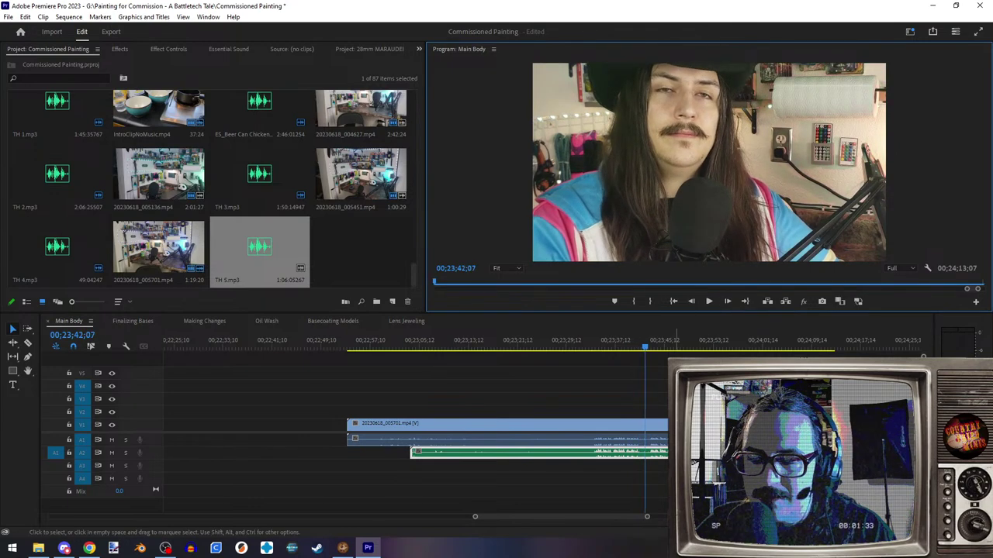
key(equal)
key(equal)
click(507, 348)
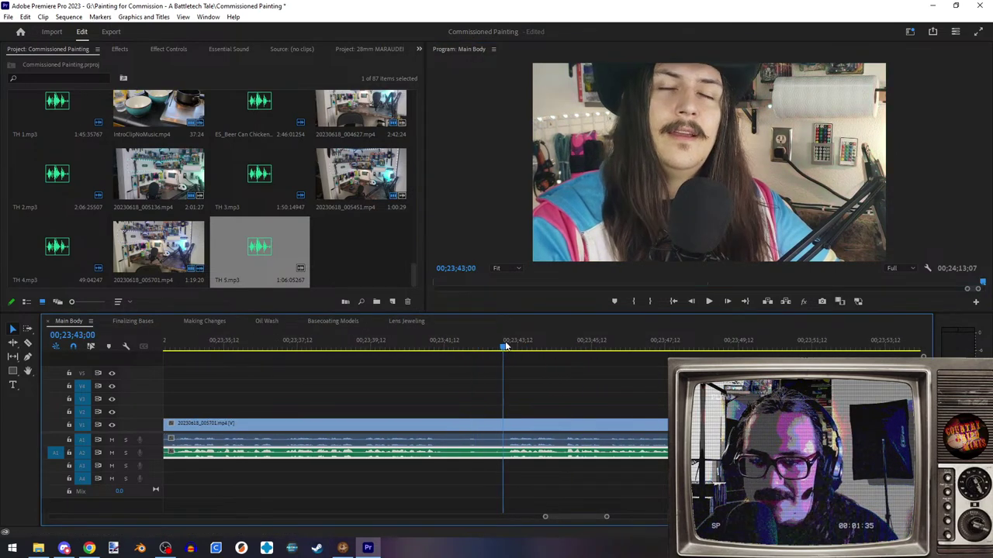
click(709, 304)
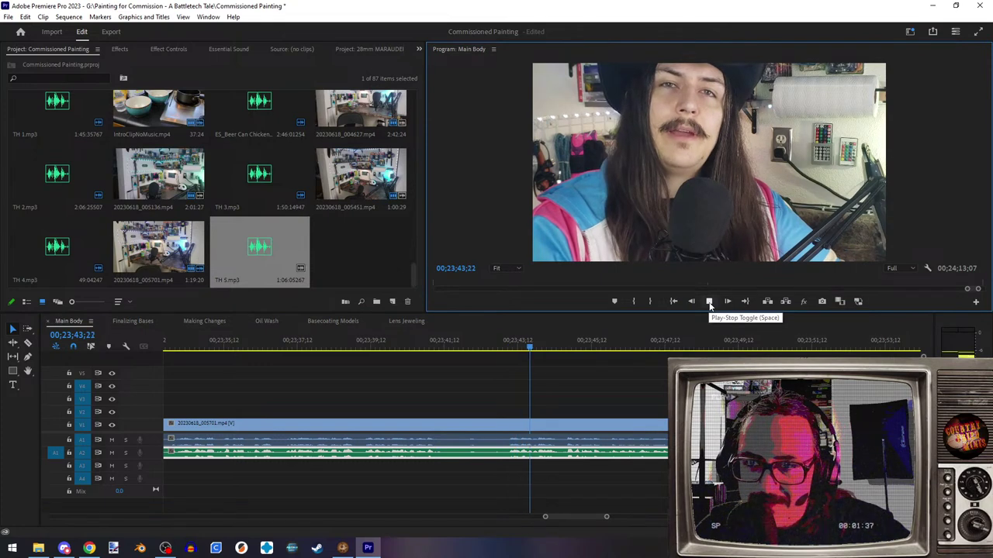
click(708, 303)
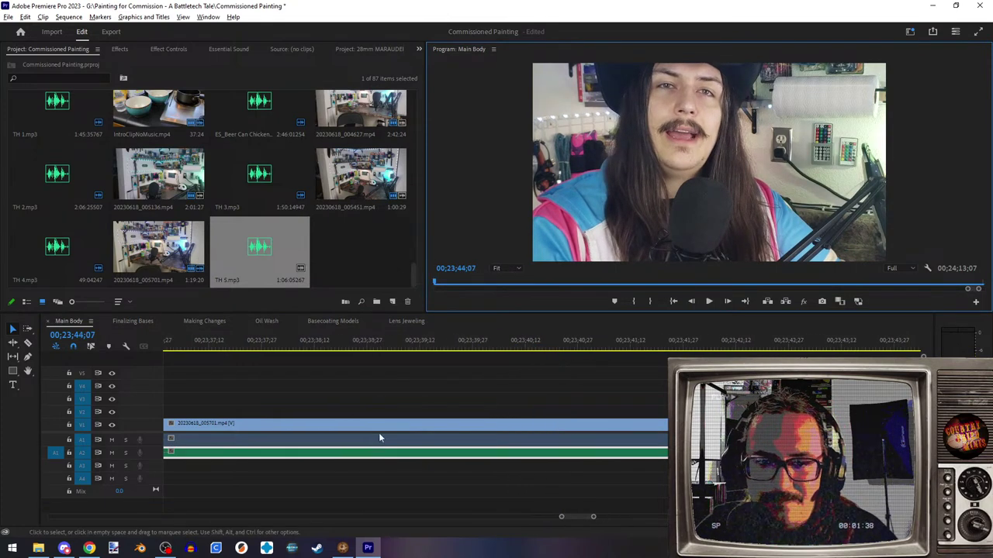
- Split the talking-head clip and its TH 5.mp3 audio at the pause at 00;23;39;00
click(361, 347)
key(equal)
click(708, 302)
click(708, 302)
click(346, 347)
click(708, 302)
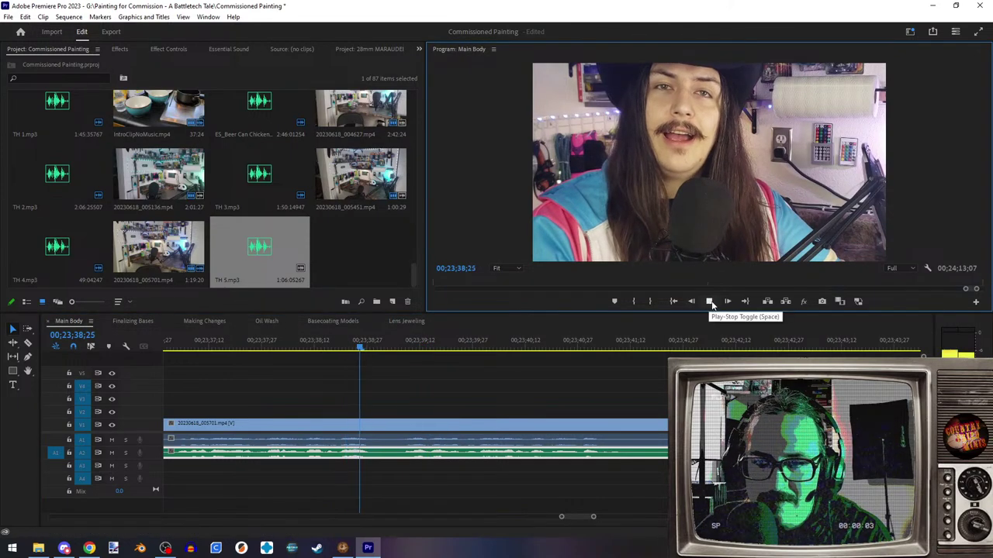
click(708, 302)
key(Left)
key(Left)
key(Left)
key(Left)
key(Left)
key(Left)
key(Left)
key(Left)
key(Left)
key(Left)
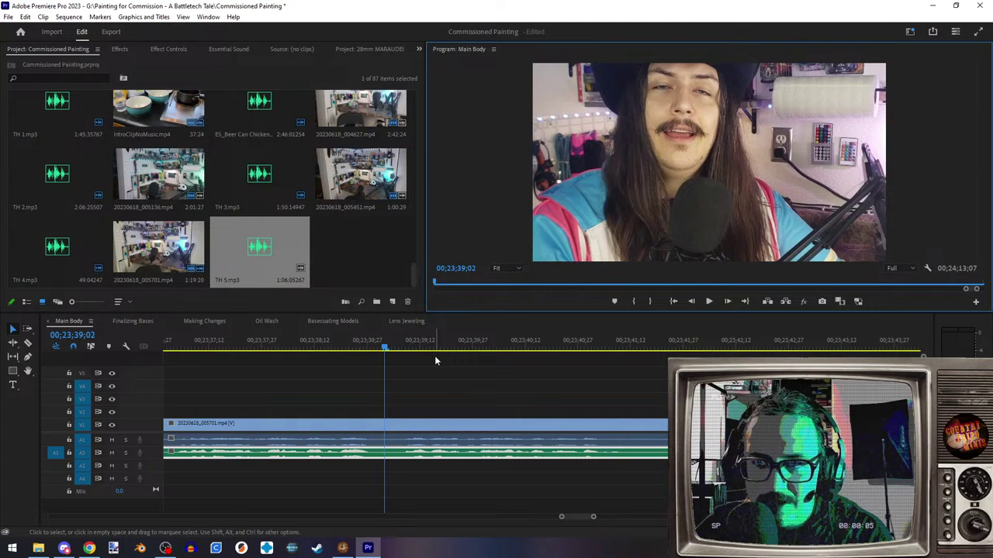
key(Right)
key(Right)
key(Right)
key(Right)
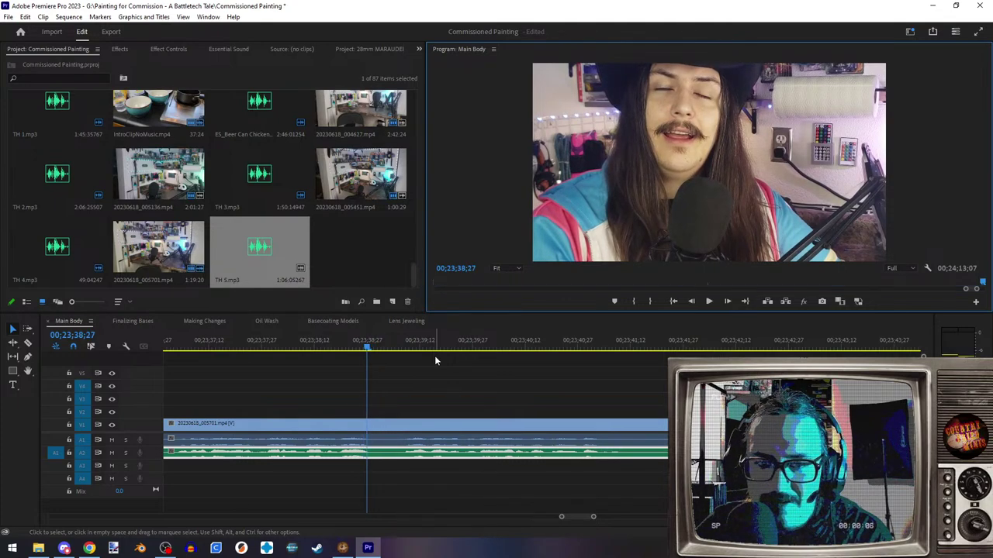
click(27, 344)
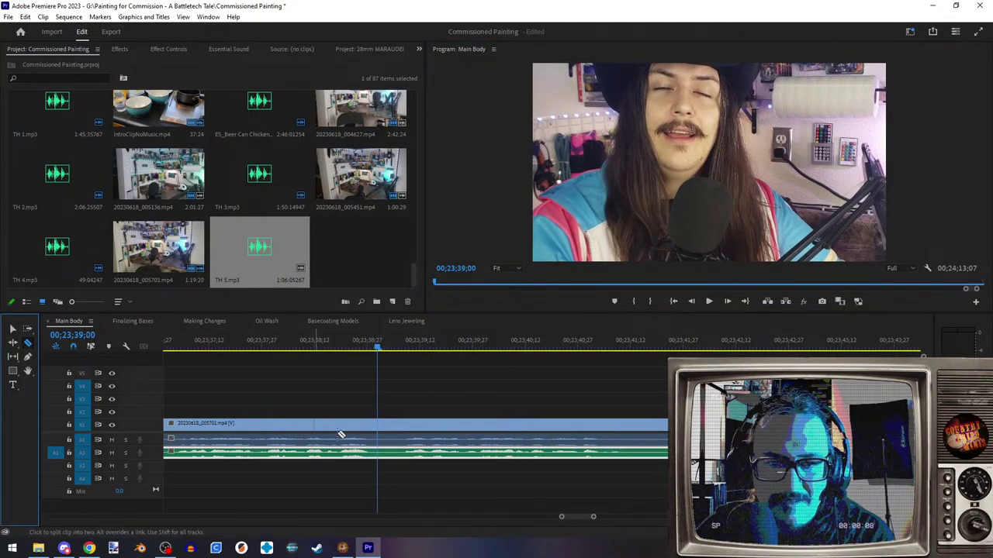
click(379, 424)
click(380, 453)
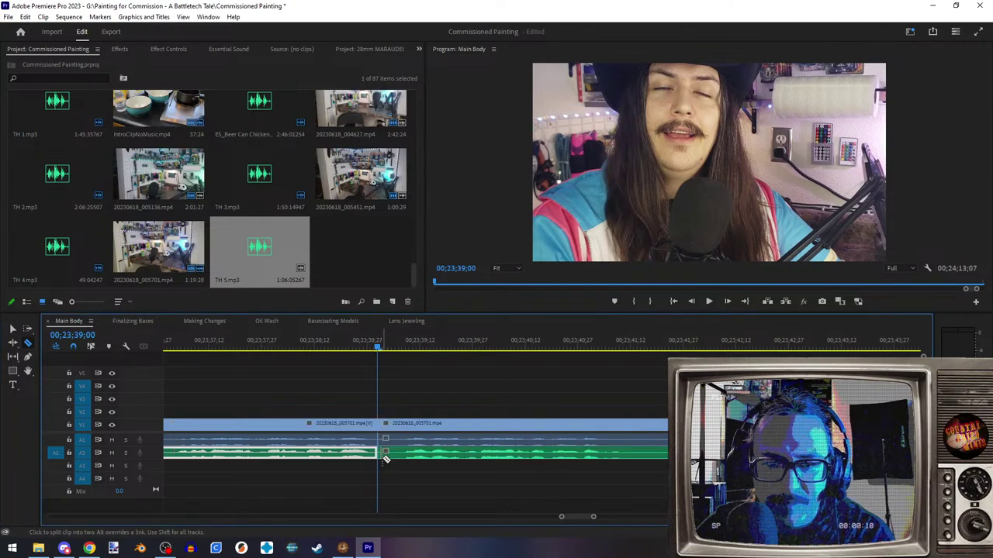
- Cut the clip and its audio at 00;23;43;03, delete the section back to 00;23;39;00, and close the gap
click(709, 302)
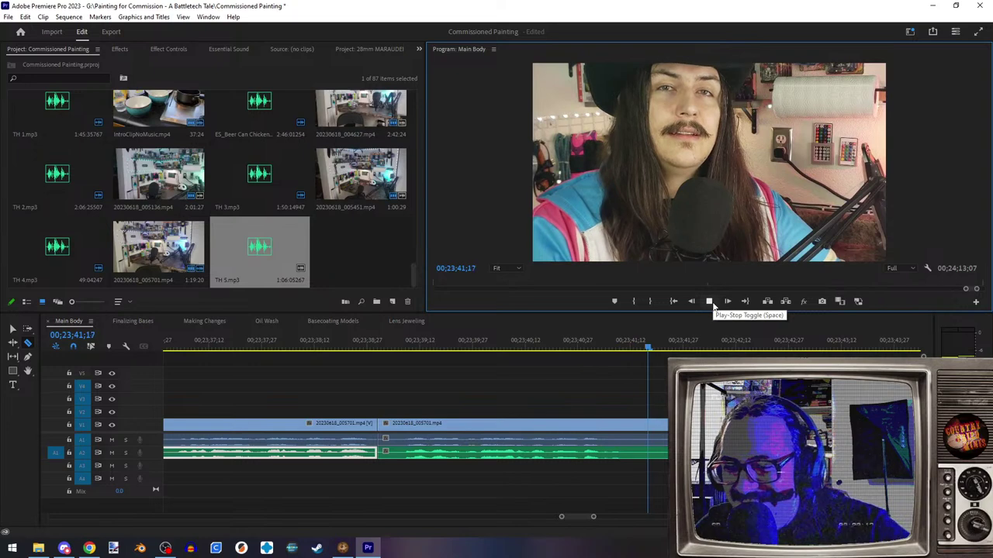
click(711, 303)
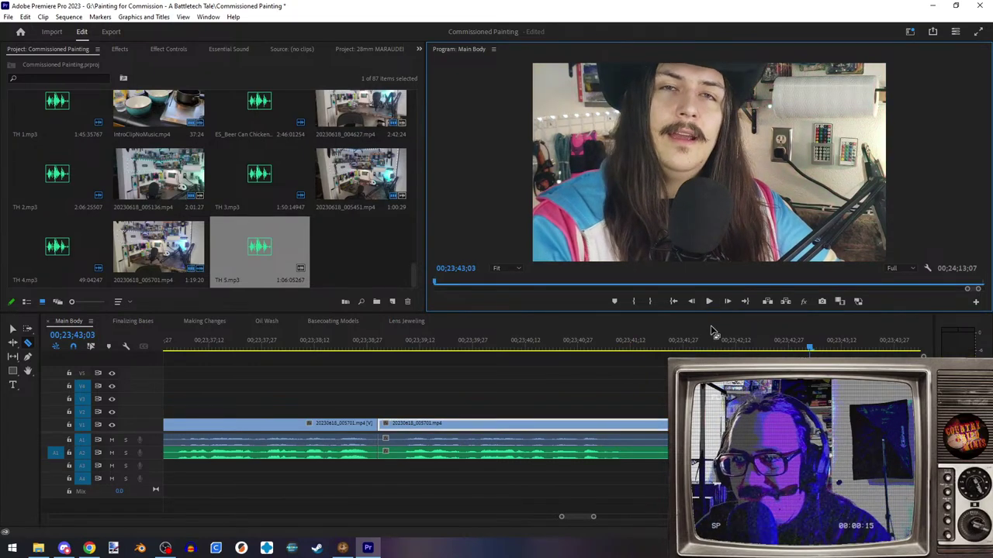
click(809, 425)
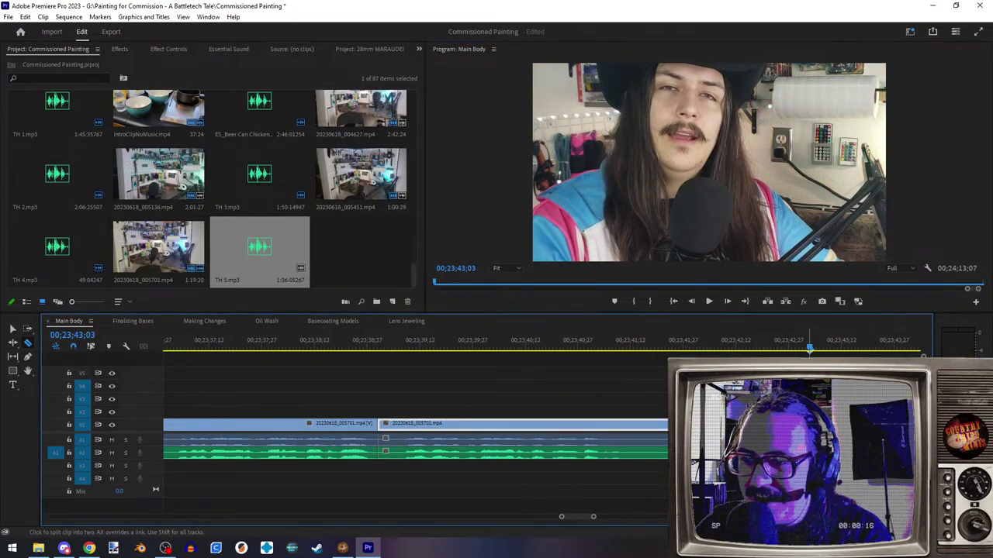
click(12, 329)
click(591, 435)
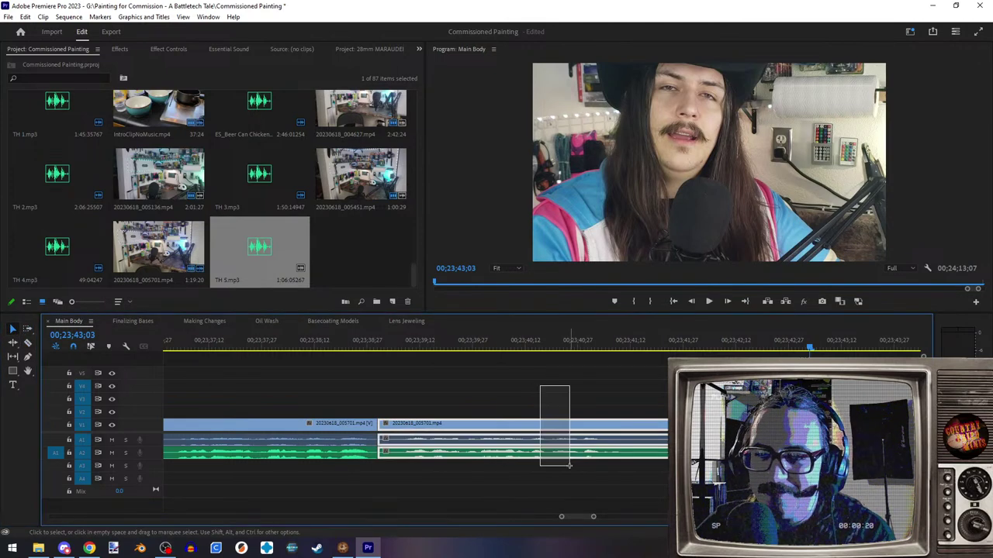
key(Delete)
key(ctrl+z)
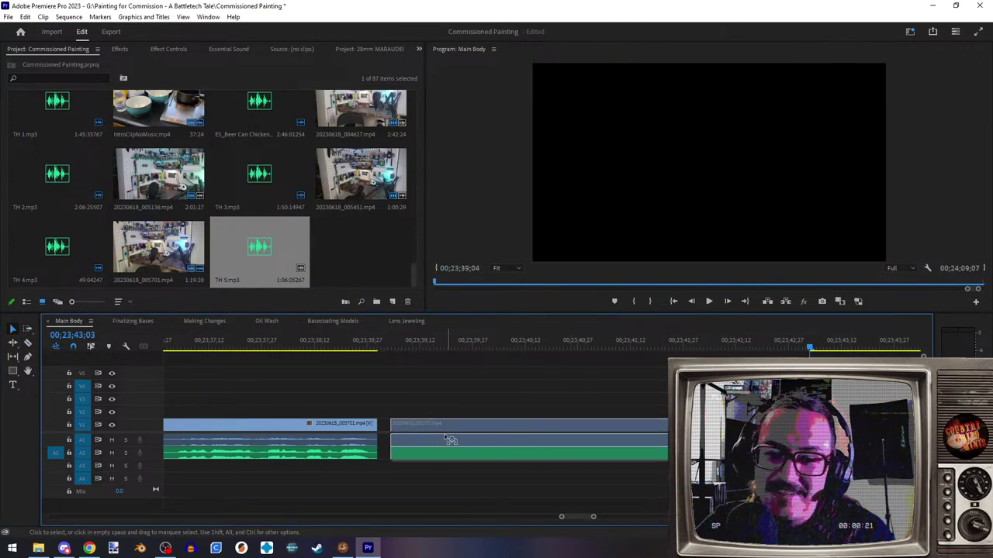
- Play back the joined talking-head section from 00;23;39;09 to find where the speech ends
click(410, 343)
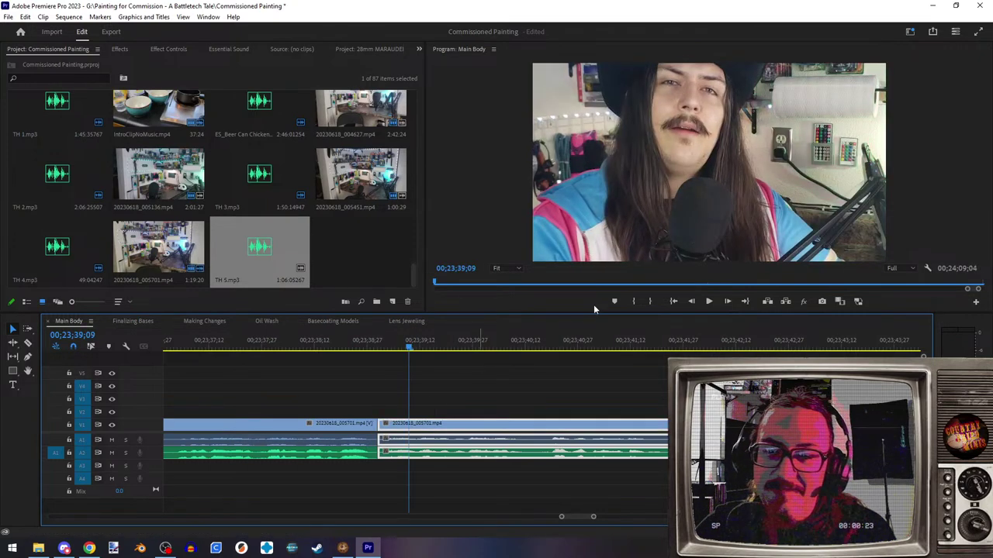
click(708, 301)
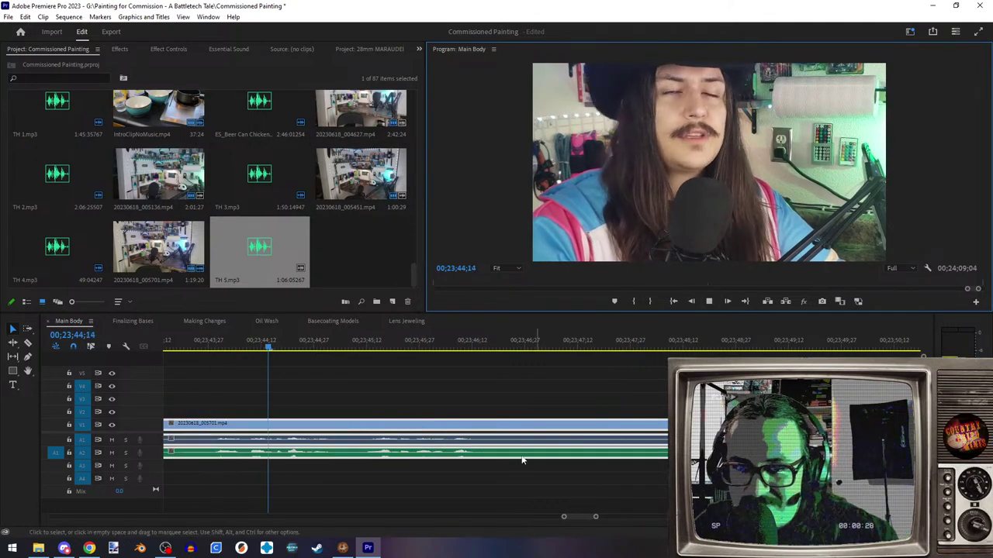
key(minus)
key(minus)
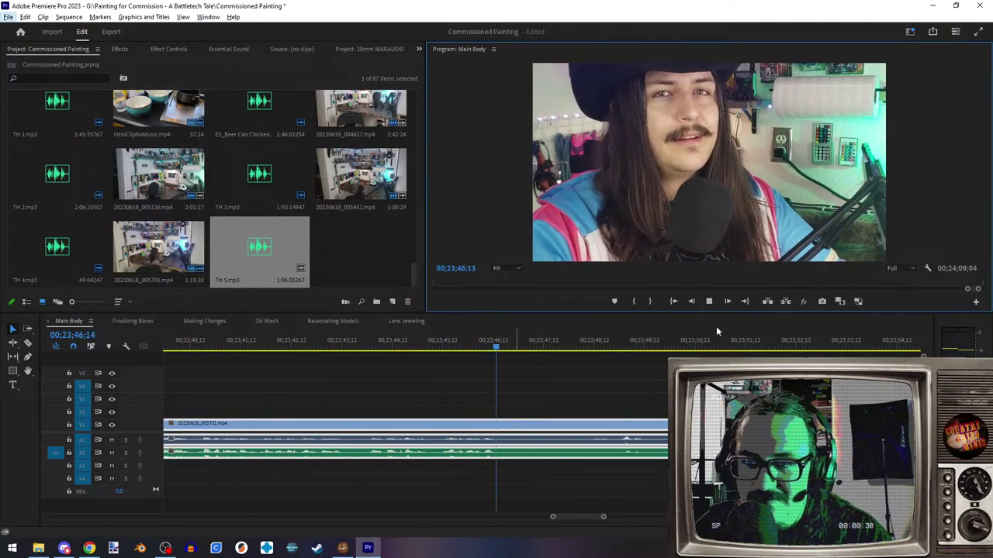
click(707, 301)
key(minus)
key(minus)
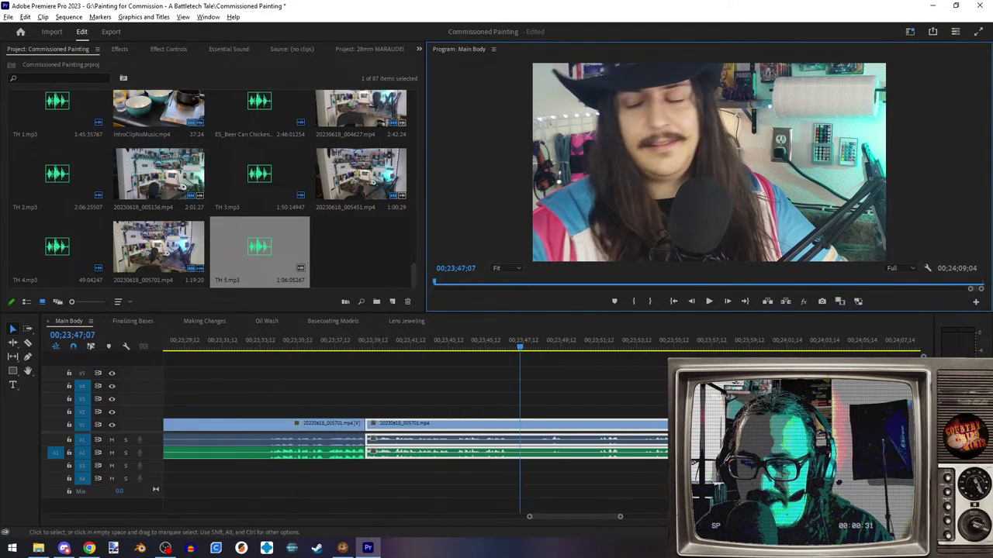
- Split the talking-head video and both audio tracks at 00;23;47;01 and delete everything after the cut
key(equal)
key(equal)
key(equal)
drag(466, 350, 446, 358)
key(space)
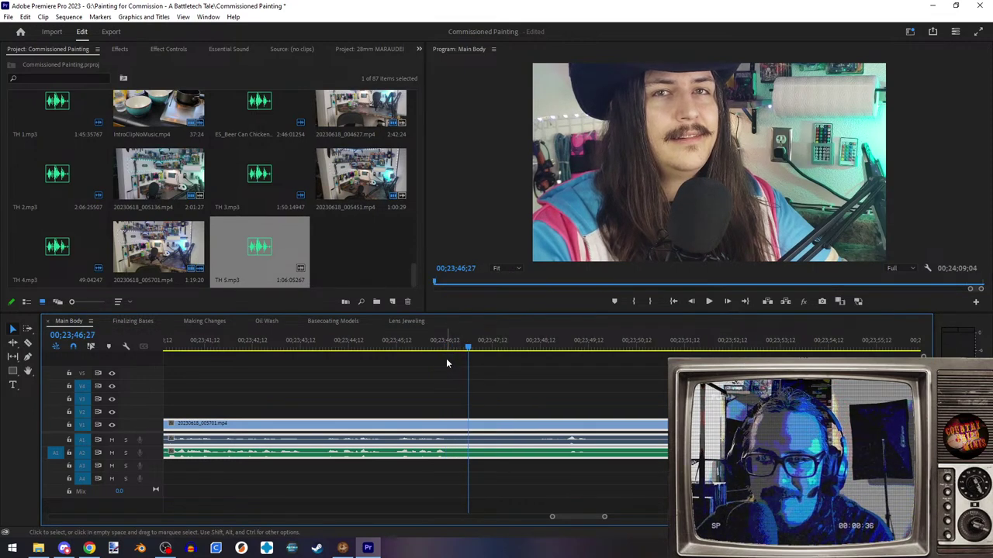
click(27, 344)
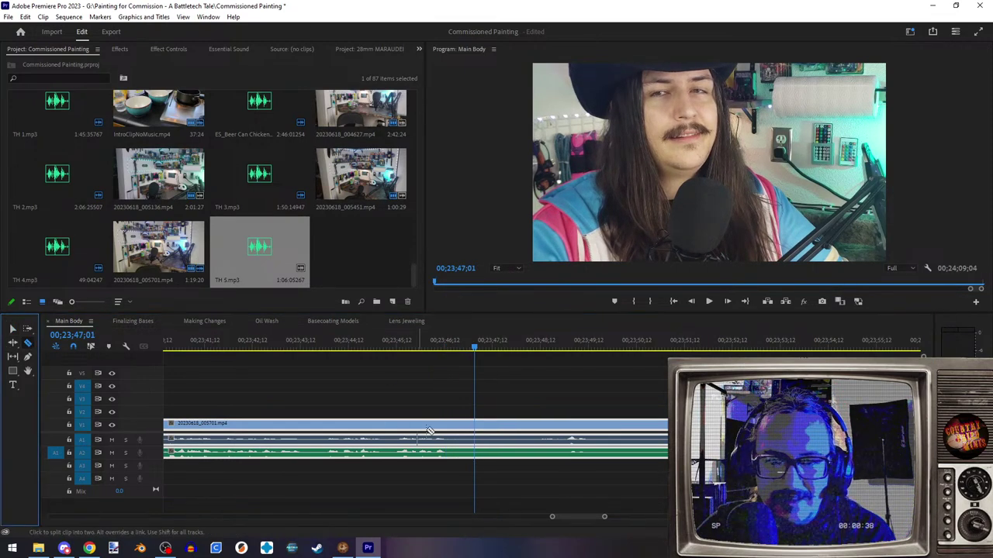
click(481, 425)
click(479, 440)
click(480, 453)
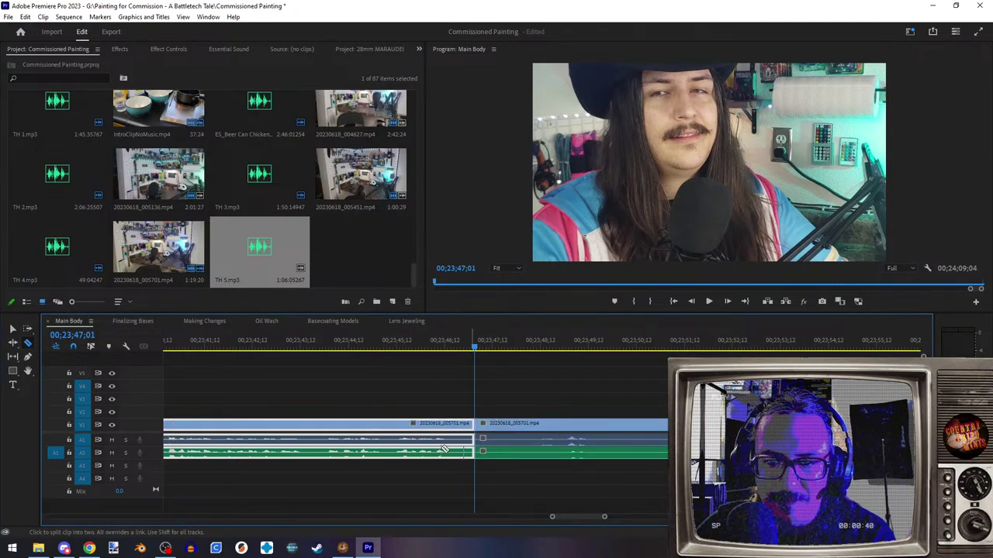
click(13, 329)
click(543, 426)
key(Delete)
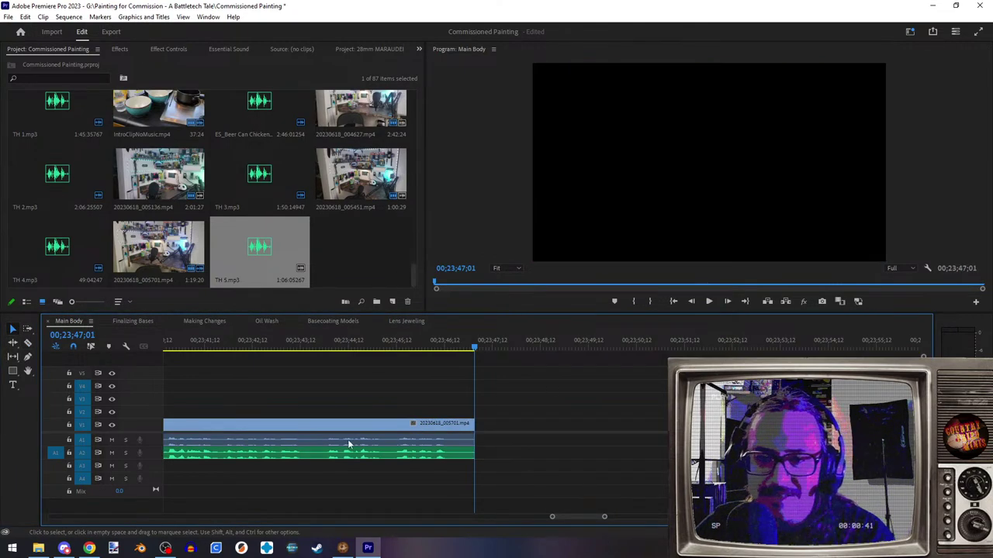
- Split the talking-head video and audio at 00;23;33;28, just before the speech starts, and delete the unused lead-in
scroll(353, 438, down, 5)
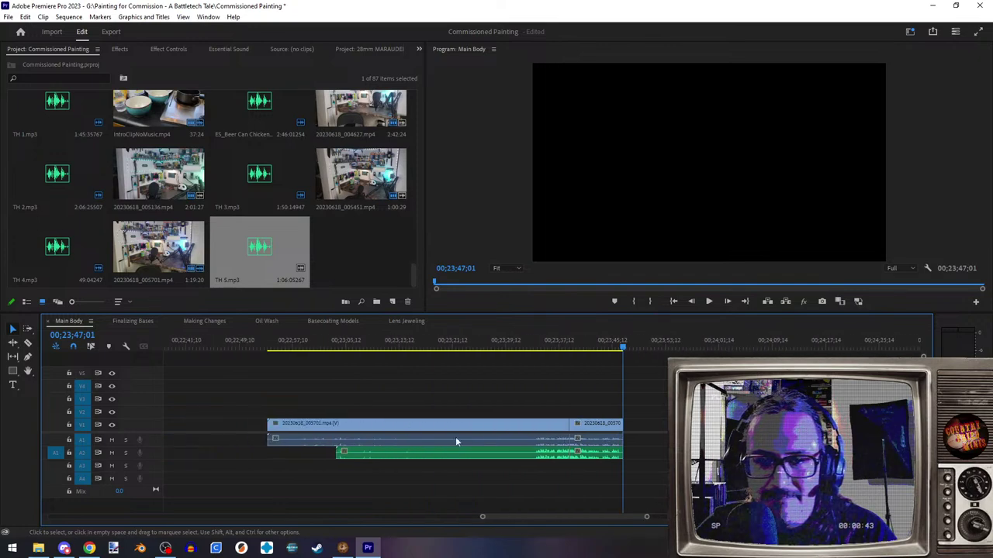
scroll(574, 450, up, 8)
mouse_move(601, 350)
mouse_down()
mouse_move(610, 351)
mouse_move(601, 352)
mouse_up()
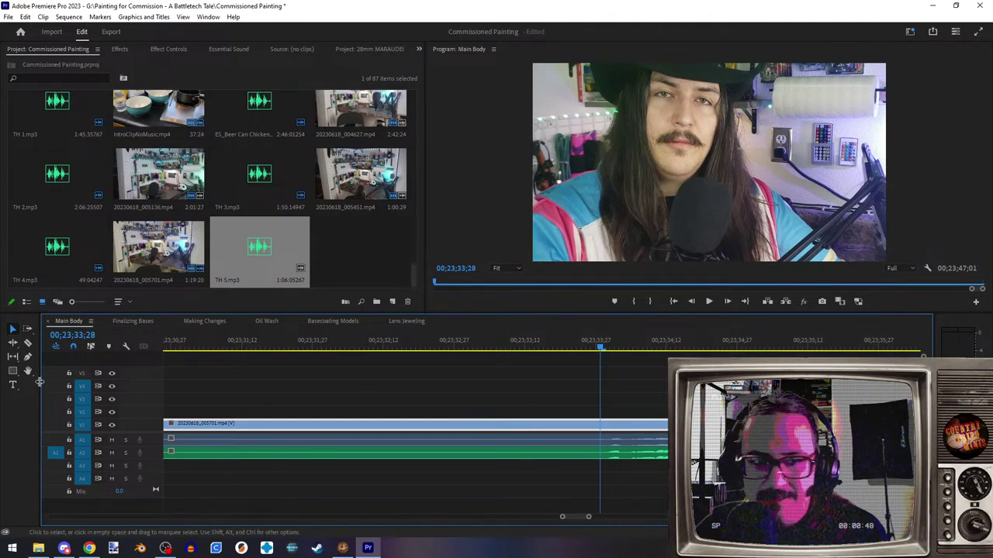
click(28, 342)
click(598, 425)
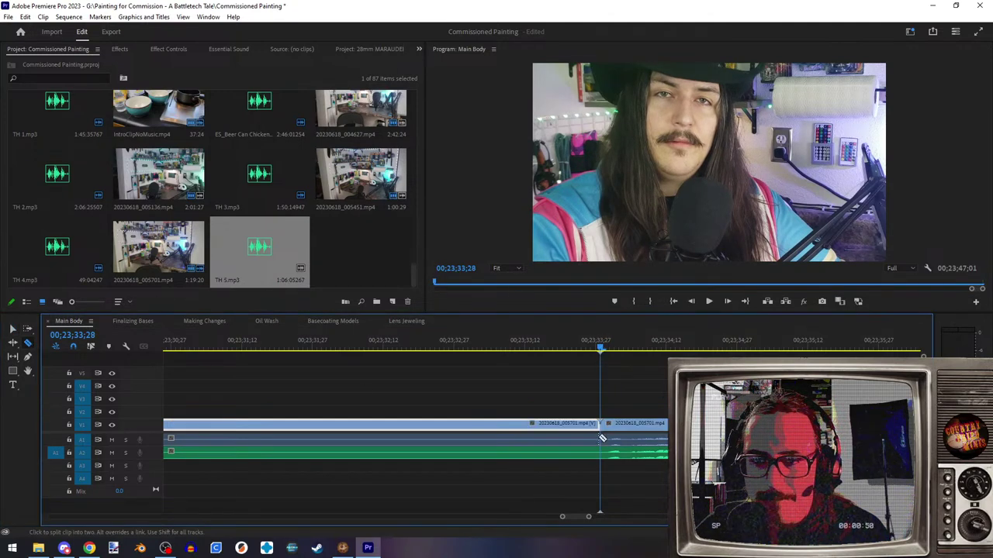
click(604, 456)
click(13, 330)
click(481, 425)
key(Delete)
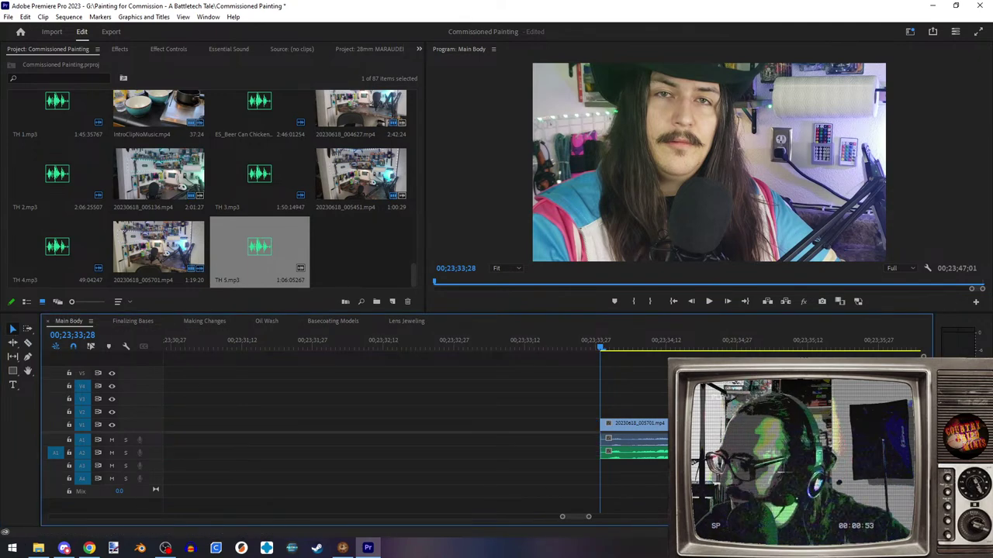
key(alt+Tab)
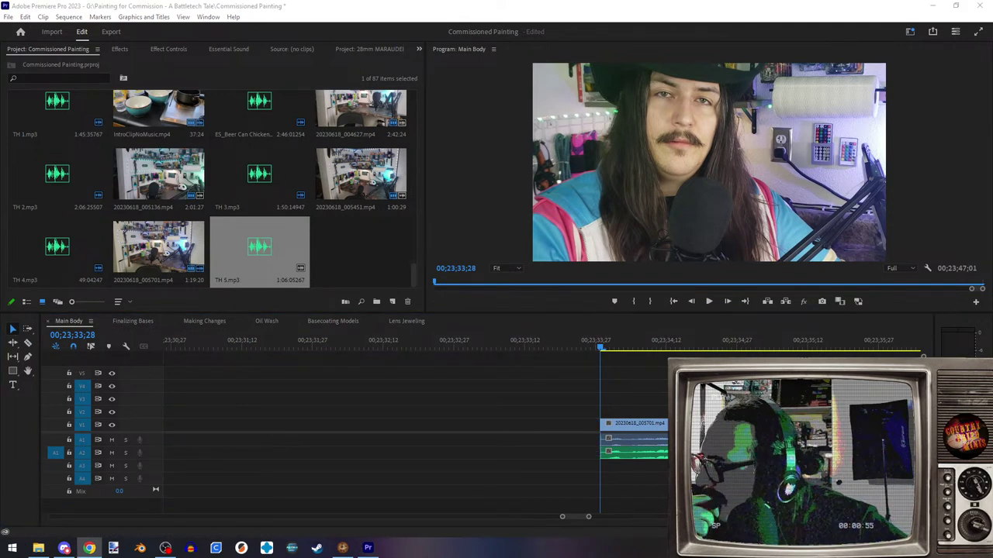
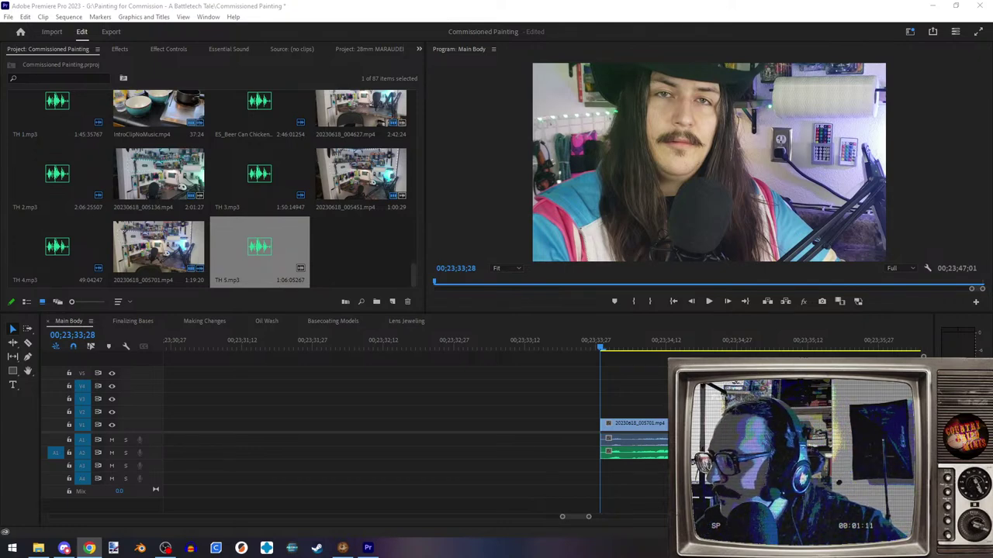
- Switch to Chrome and preview the Warzone: Dawn of War cover in the image results for "warzone miniatures game"
click(89, 548)
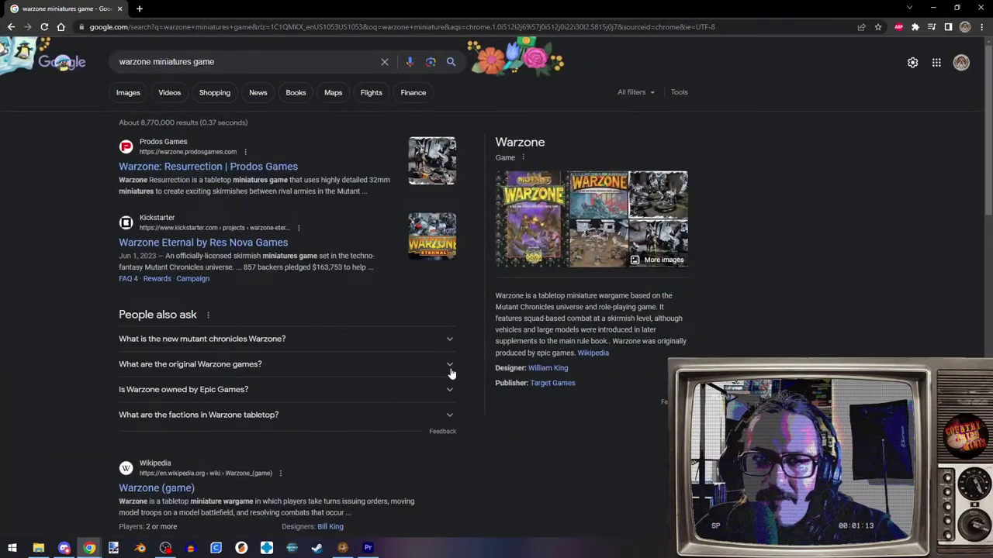
click(528, 231)
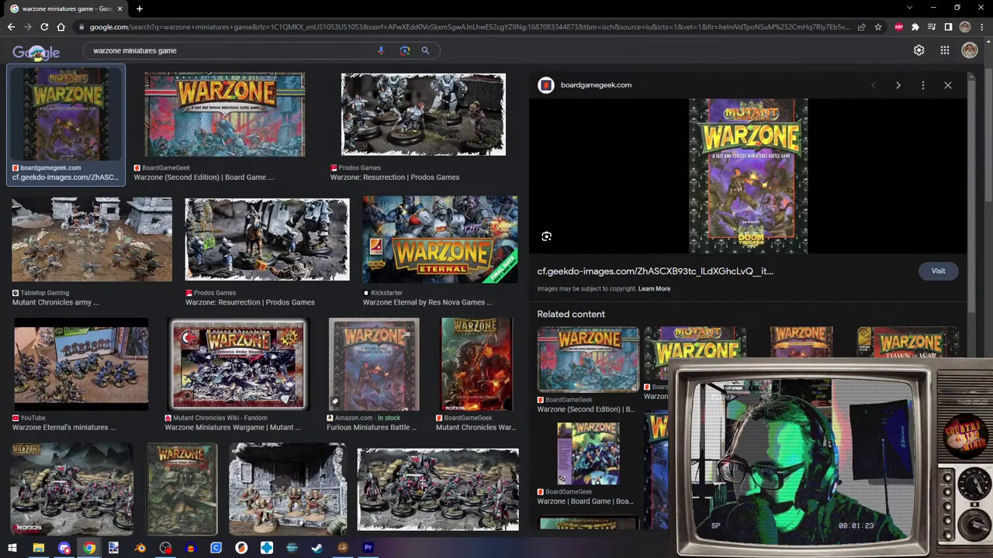
click(907, 345)
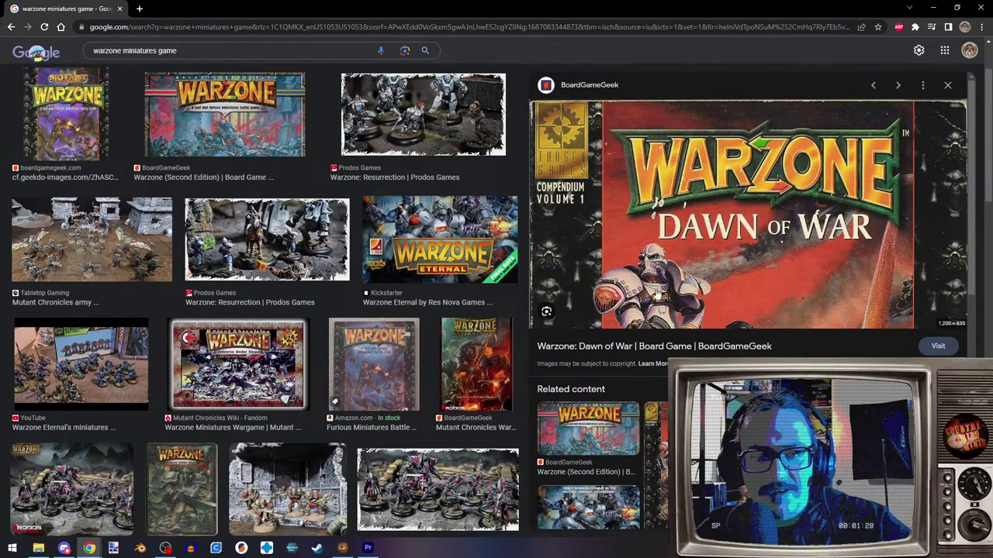
scroll(664, 281, down, 5)
click(705, 327)
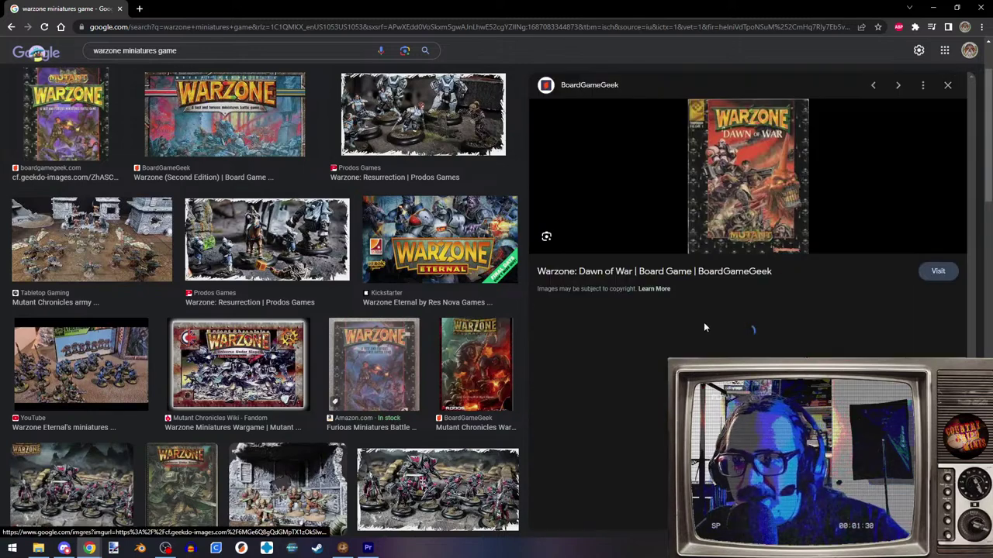
- Open the Warzone: Dawn of War page on BoardGameGeek and enlarge its first cover image
click(743, 215)
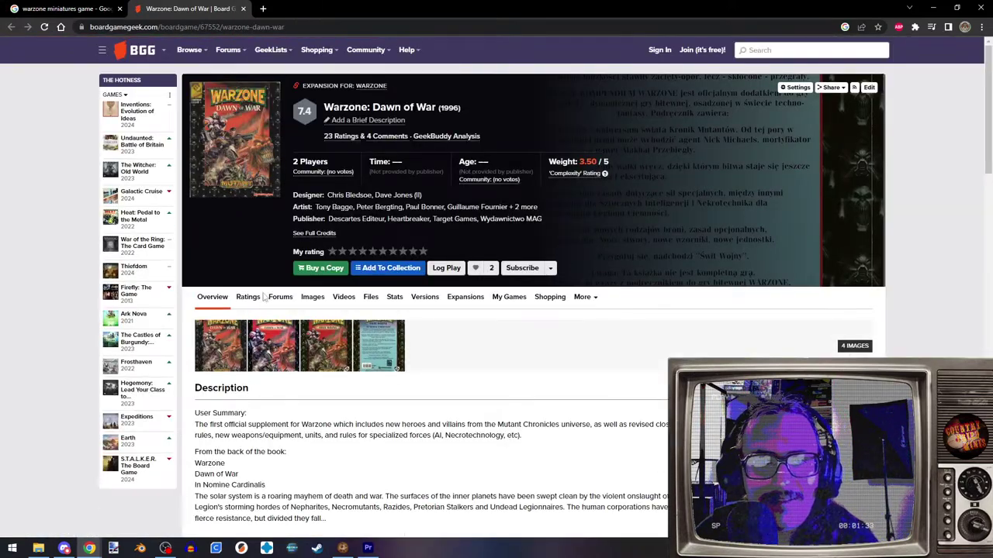
click(234, 354)
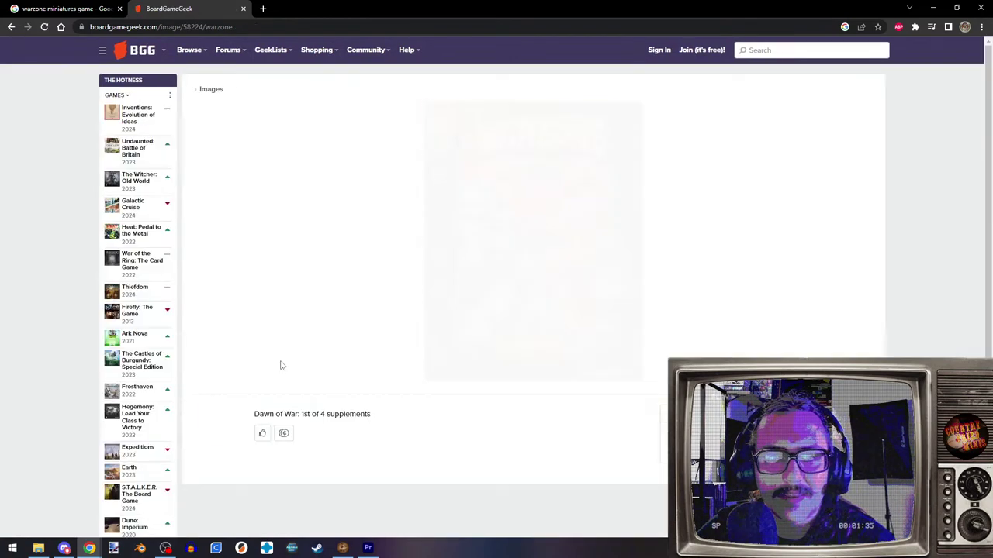
click(527, 219)
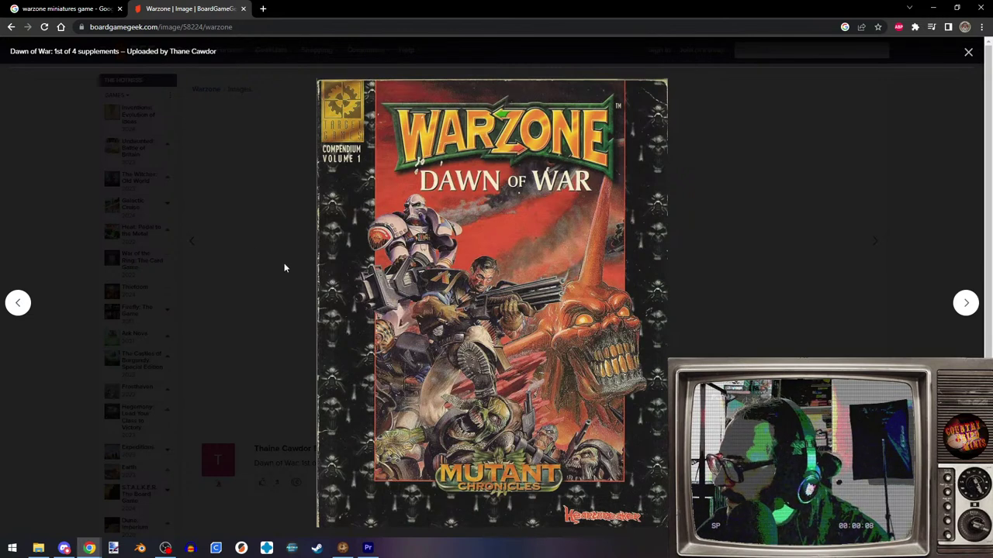
- Search Google in a new tab for "the great ploogak" and skim the results
click(263, 9)
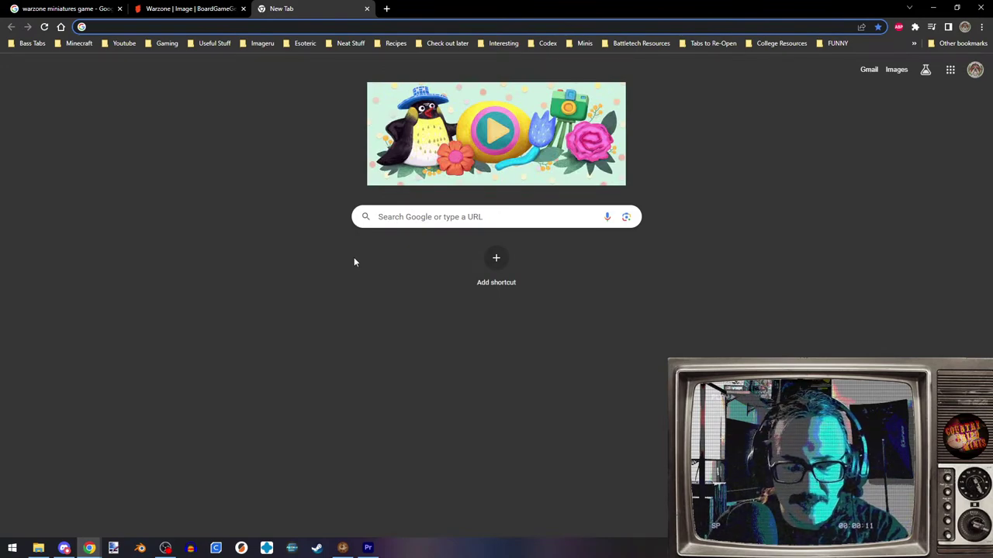
text(the )
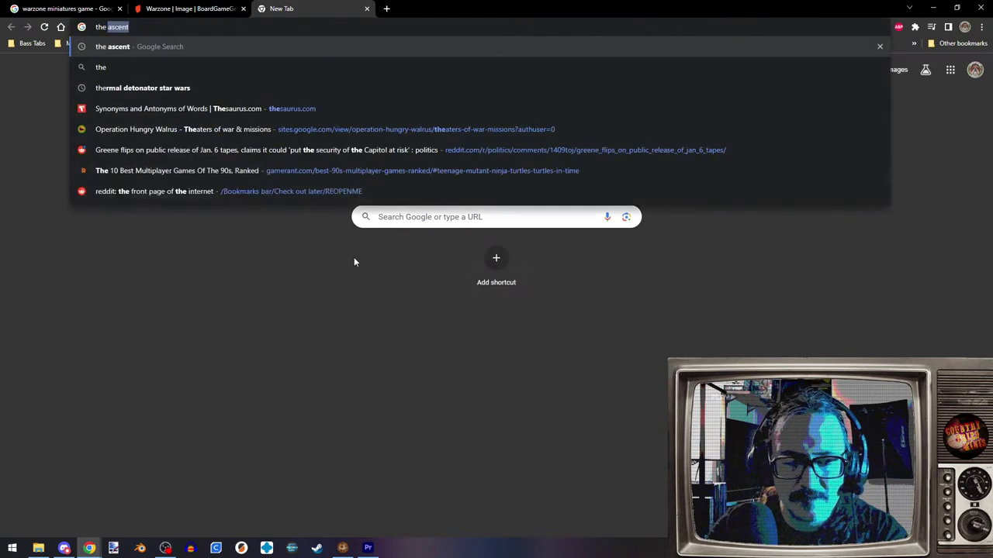
text(great ploogak)
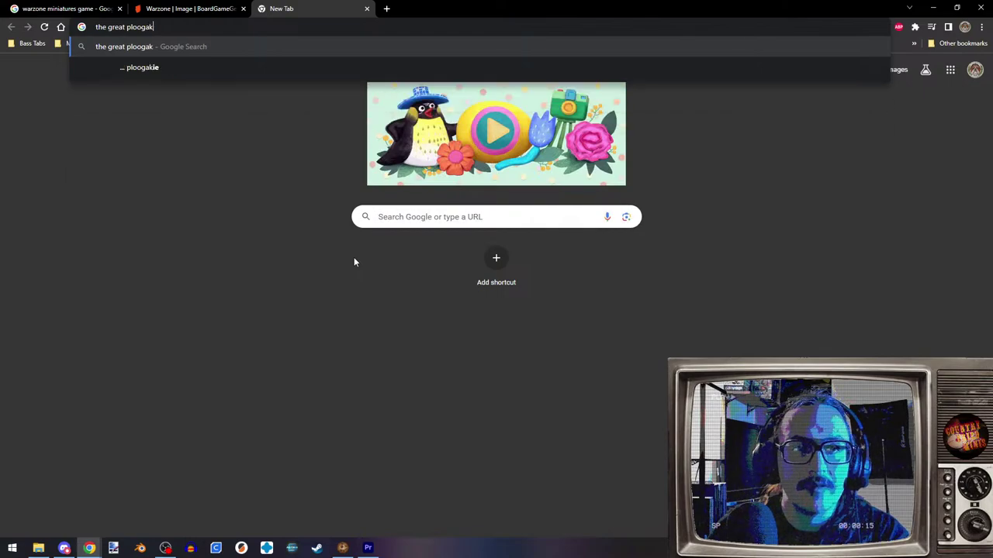
key(Return)
scroll(23, 287, down, 3)
scroll(39, 279, up, 3)
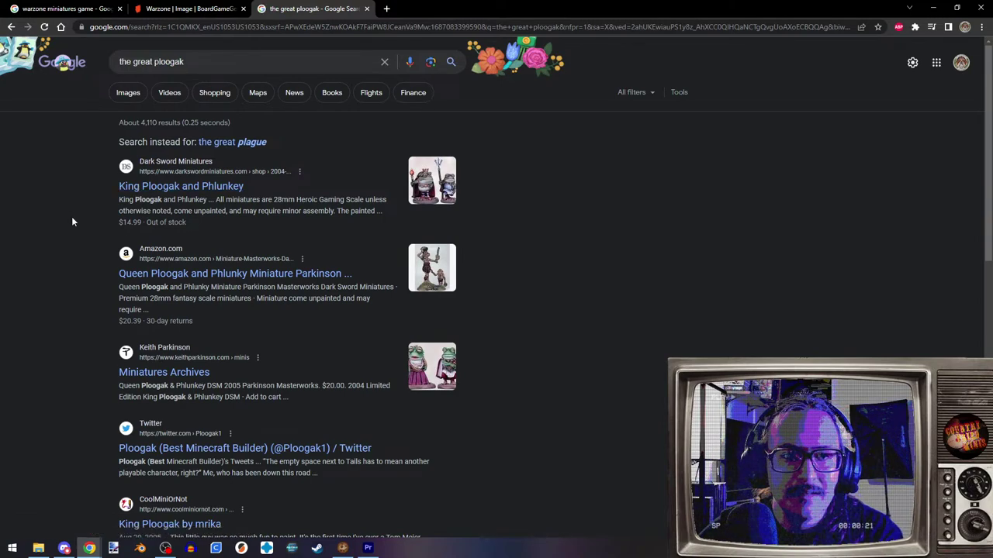
scroll(72, 222, down, 3)
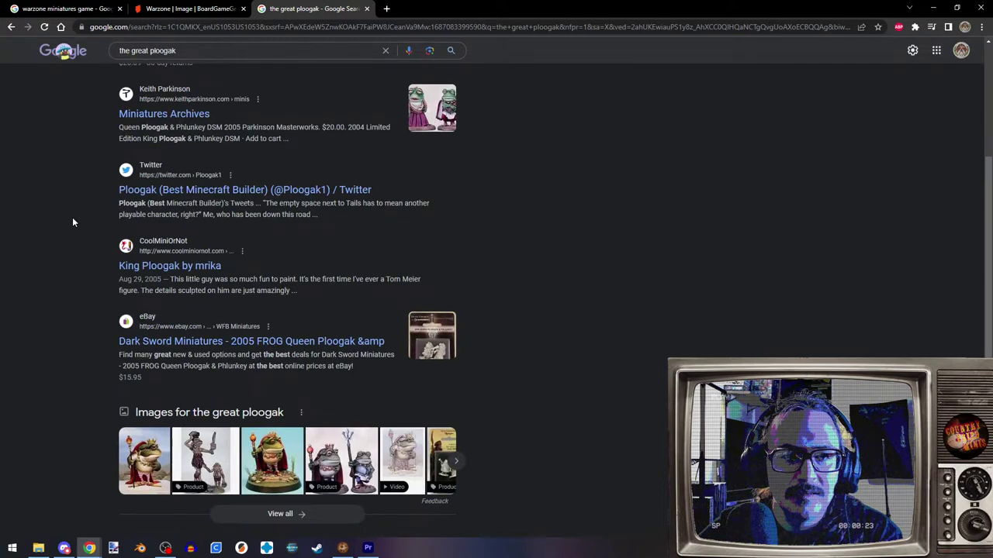
scroll(72, 222, up, 3)
- Extend the search to "the great ploogak's decree", skim the results and close the search tab
click(227, 62)
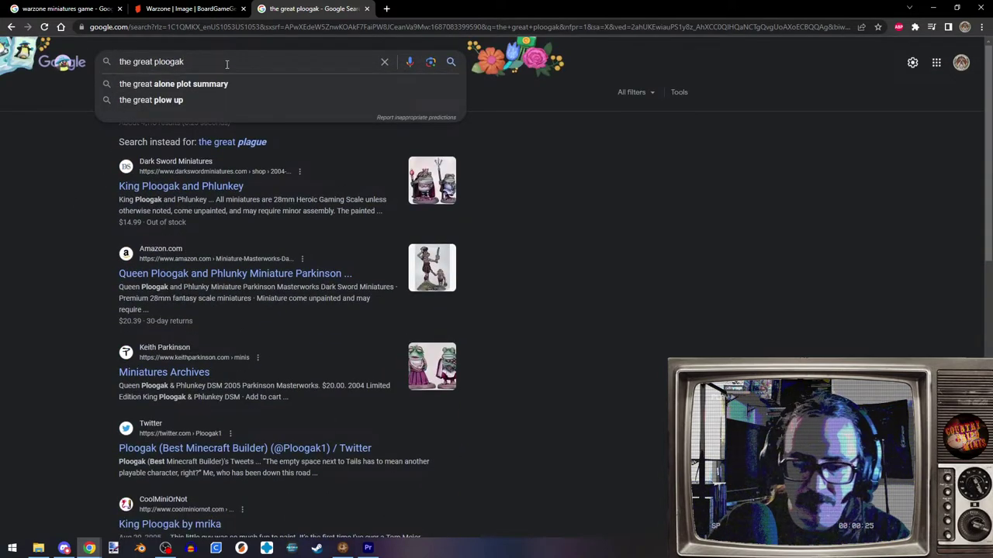
text('s decre)
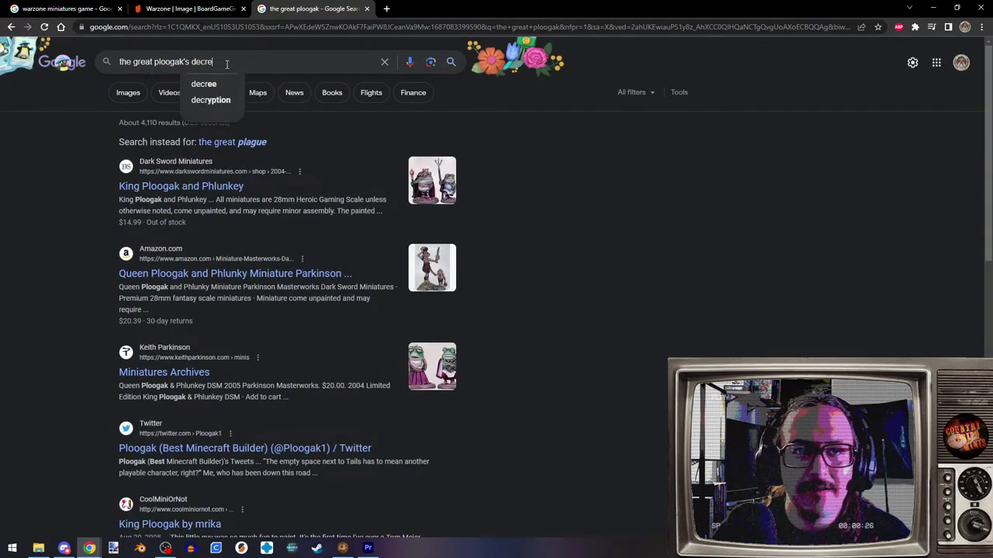
text(e)
key(Return)
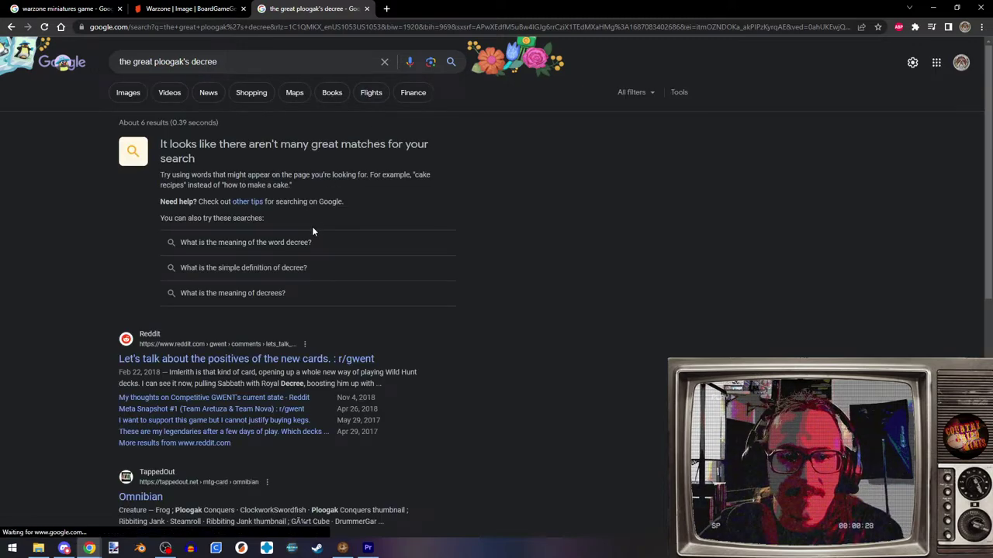
scroll(313, 231, down, 2)
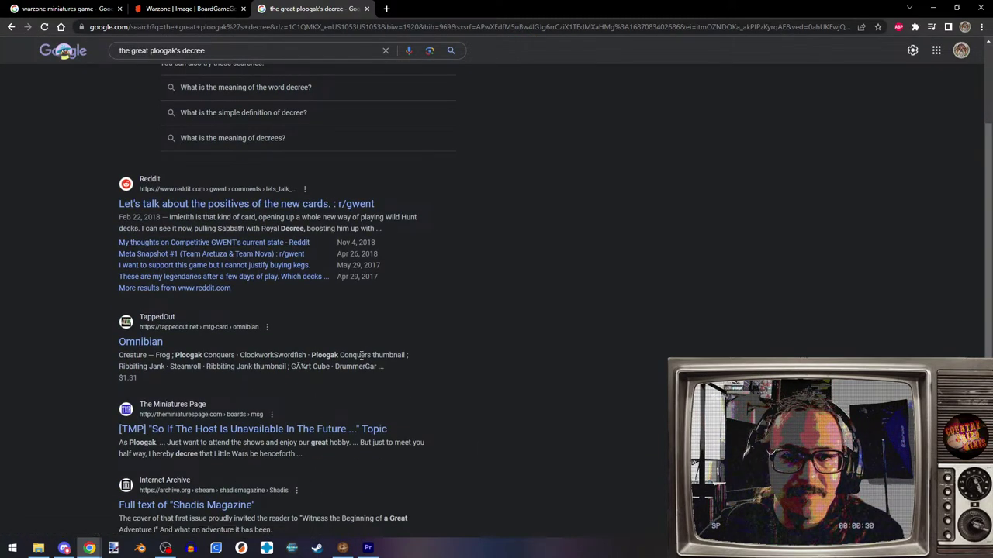
scroll(359, 355, down, 1)
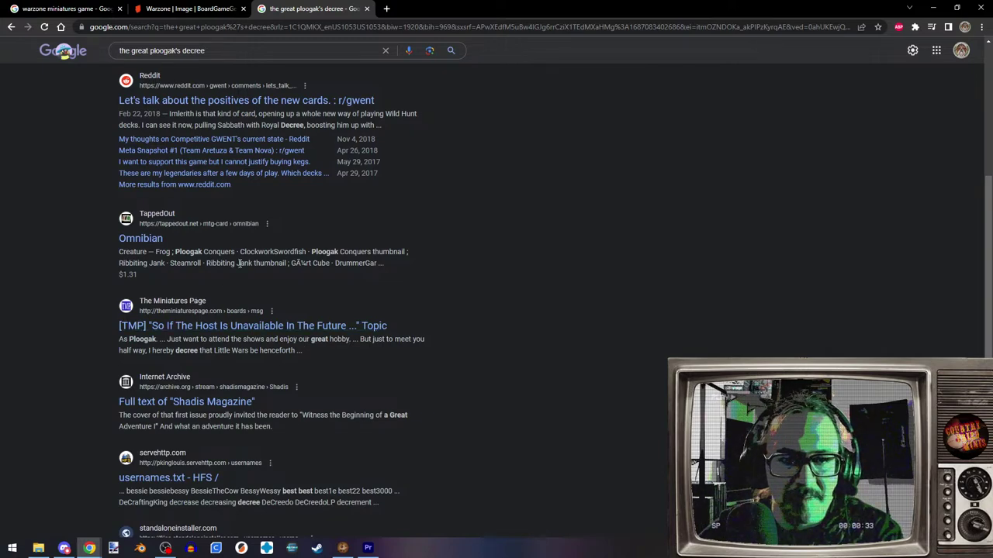
scroll(239, 263, up, 3)
click(367, 9)
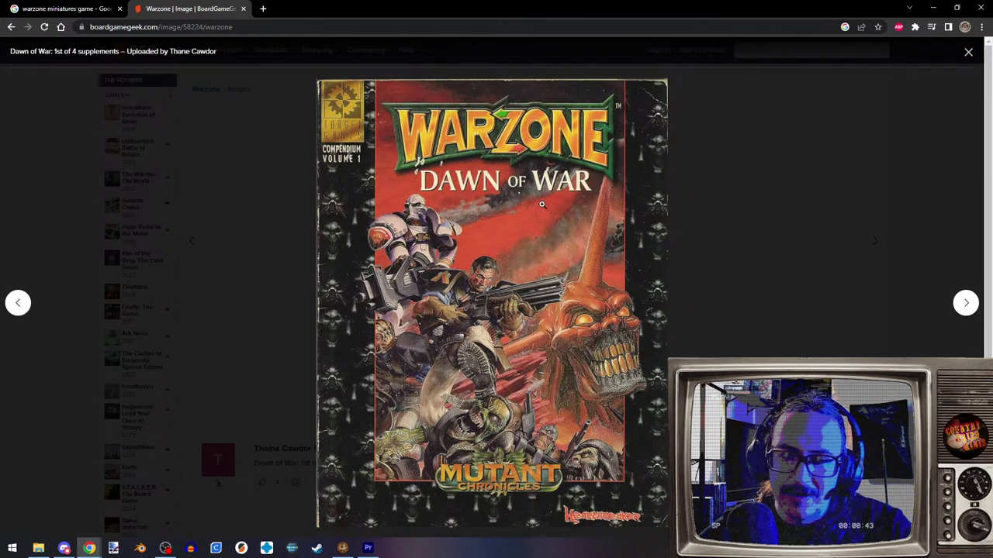
- Magnify the Dawn of War cover and examine the artwork's characters up close
click(484, 270)
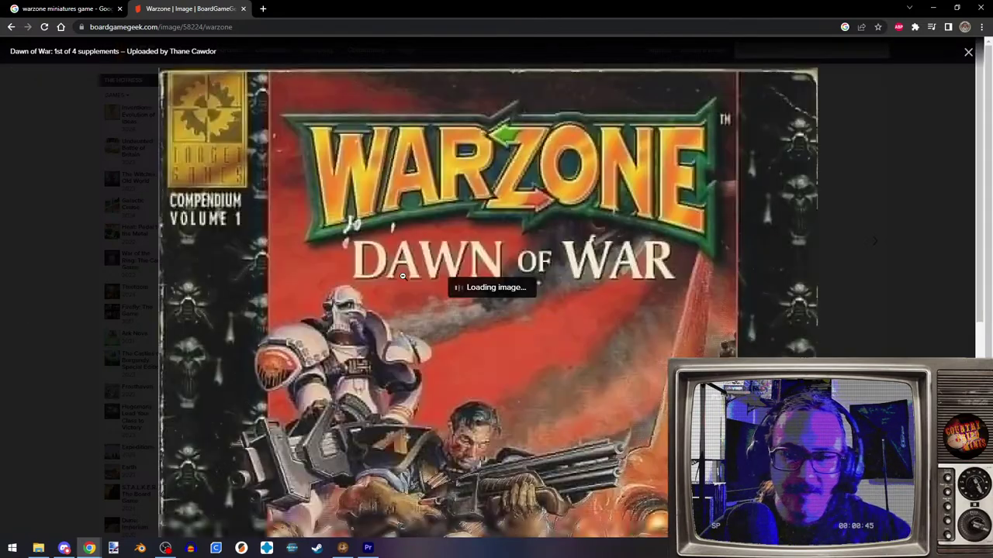
scroll(351, 351, down, 2)
scroll(349, 352, up, 1)
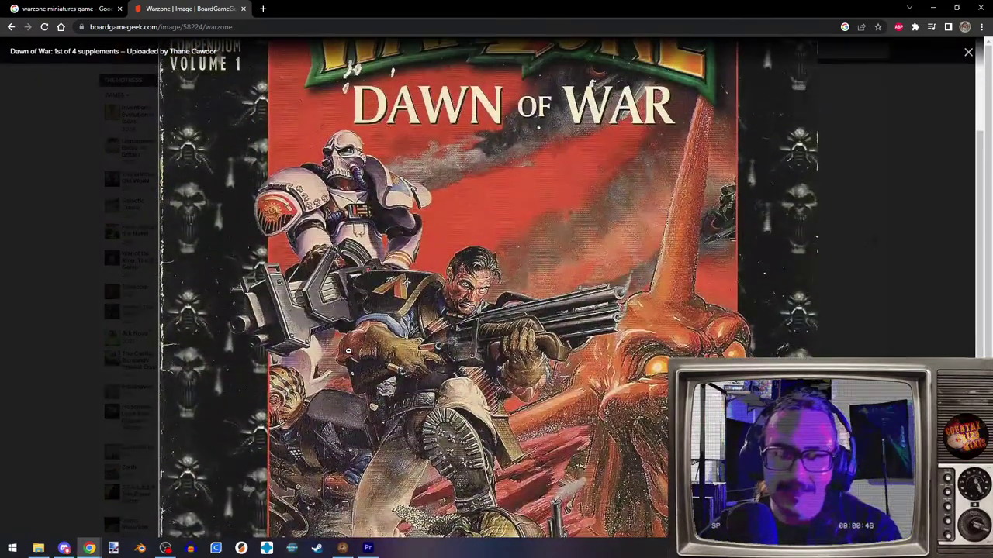
scroll(345, 353, up, 2)
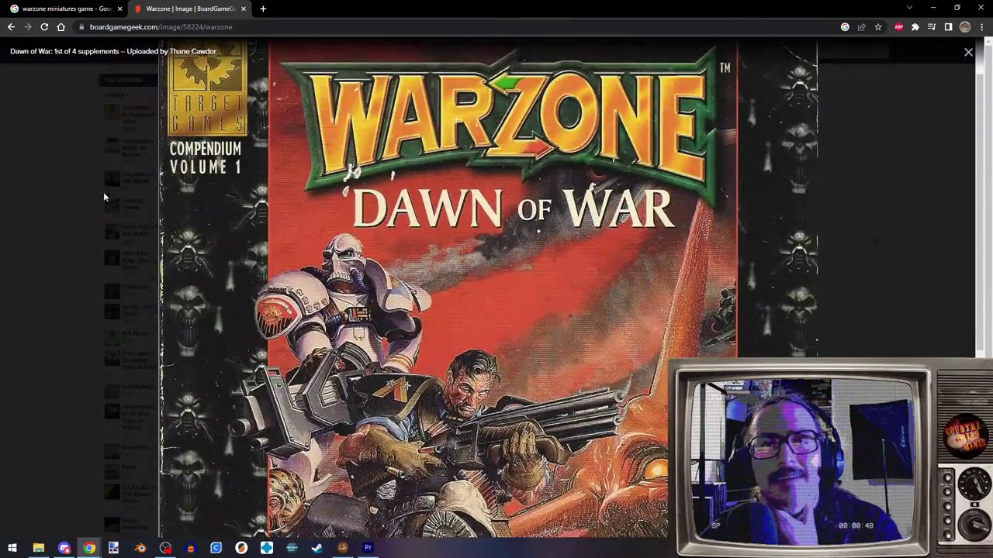
- Close the enlarged cover, view the Imperial troops photo in the Warzone gallery, and return to the Google image results
click(968, 52)
click(443, 403)
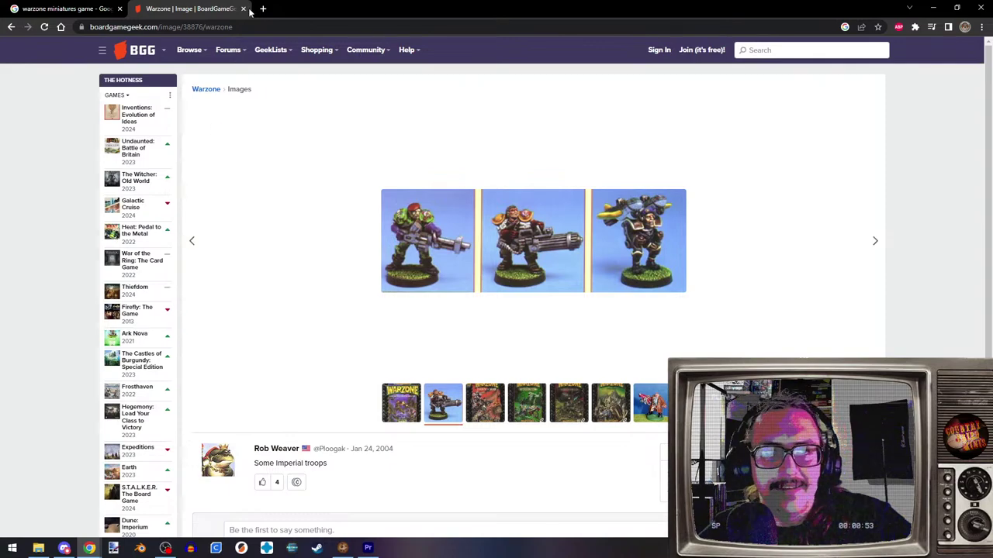
click(93, 7)
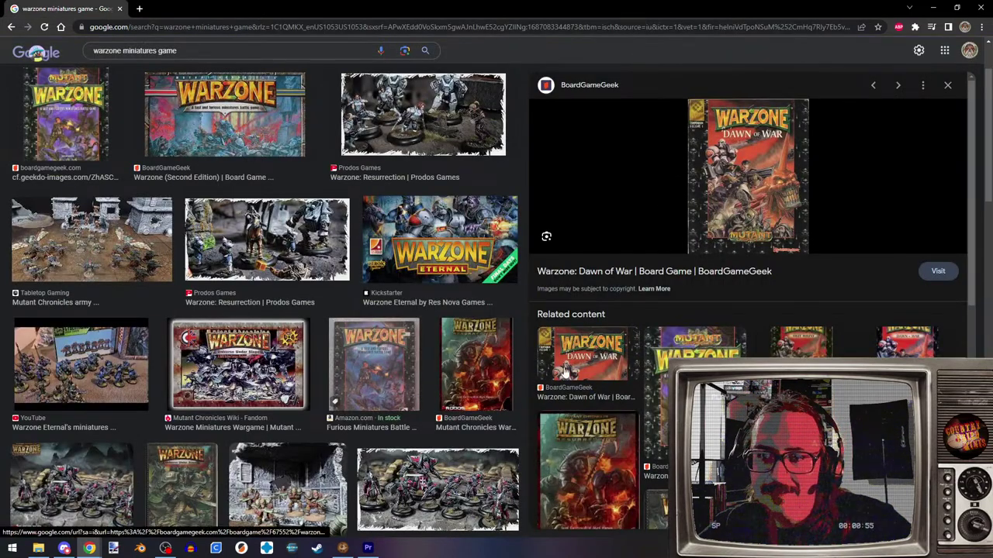
- Browse further image results and preview the eBay photo of the Mutant Chronicles Warzone rulebook
scroll(575, 374, down, 3)
scroll(417, 359, down, 3)
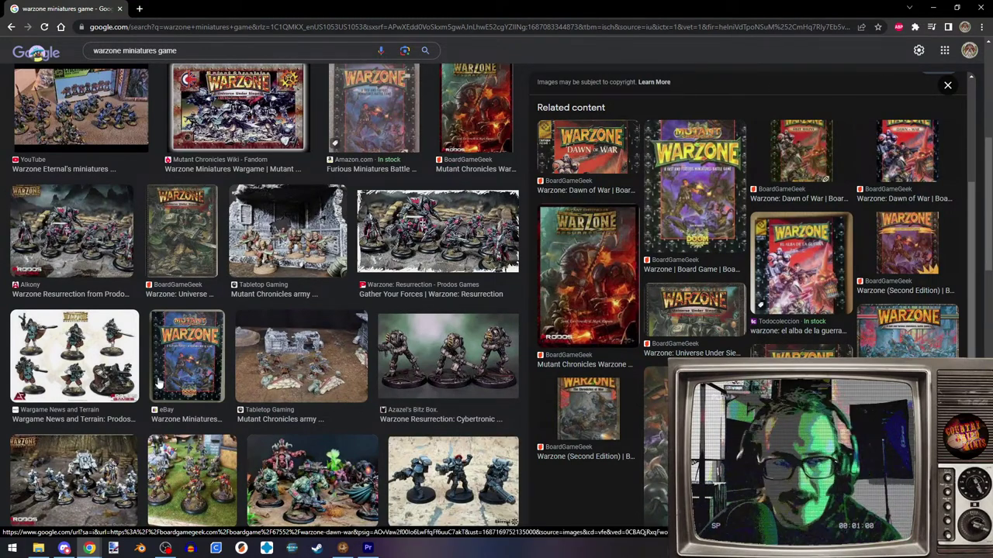
click(186, 355)
scroll(409, 321, down, 5)
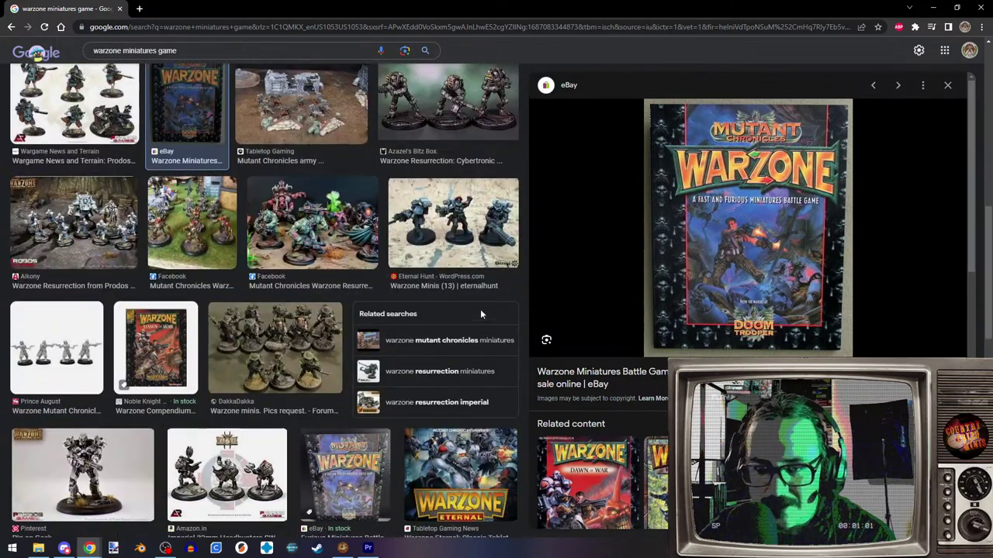
- Preview the Warzone miniature photos from Pinterest, Amazon.in, Wargame News and Terrain, Eternal Hunt, DakkaDakka and Adventures in Sci-fi & Fantasy Minis
scroll(240, 322, down, 3)
click(105, 226)
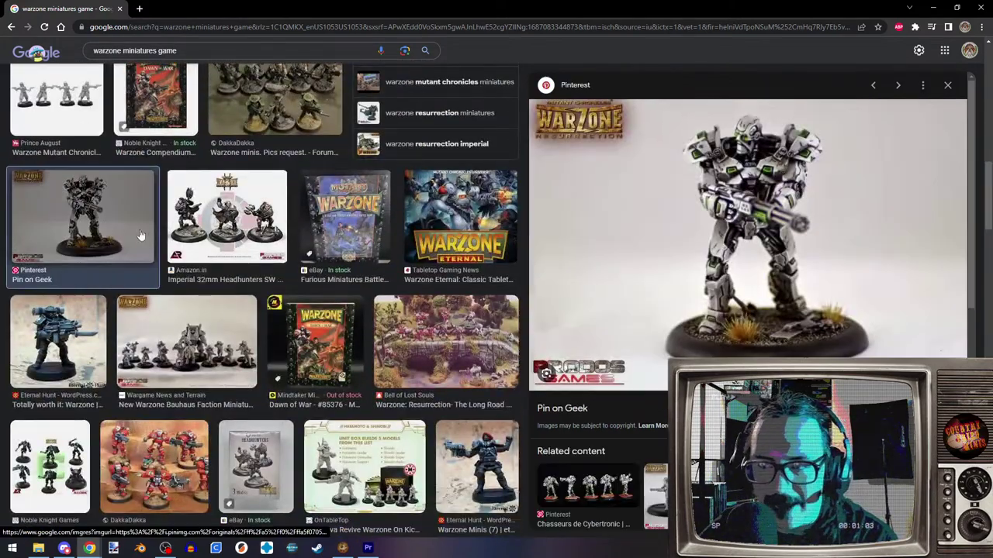
click(247, 227)
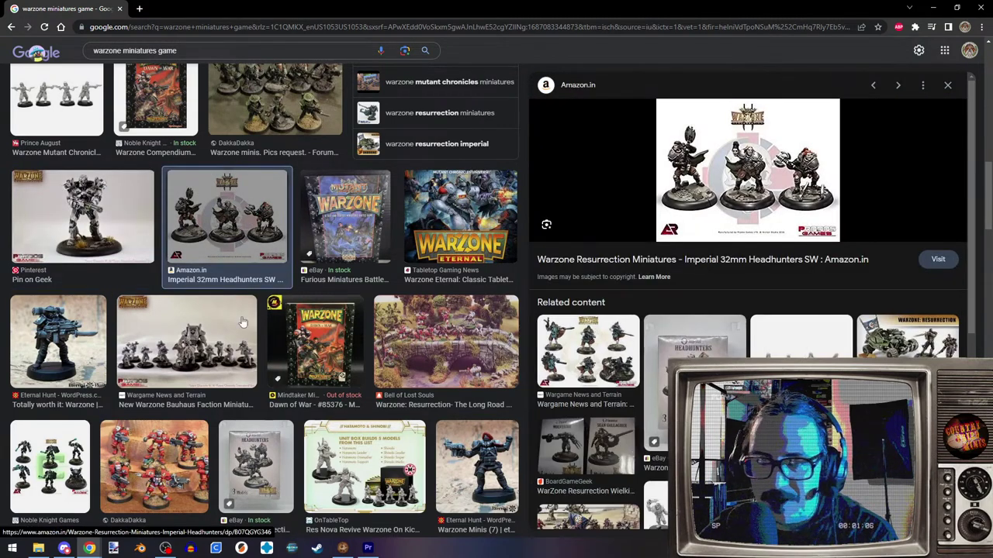
click(126, 354)
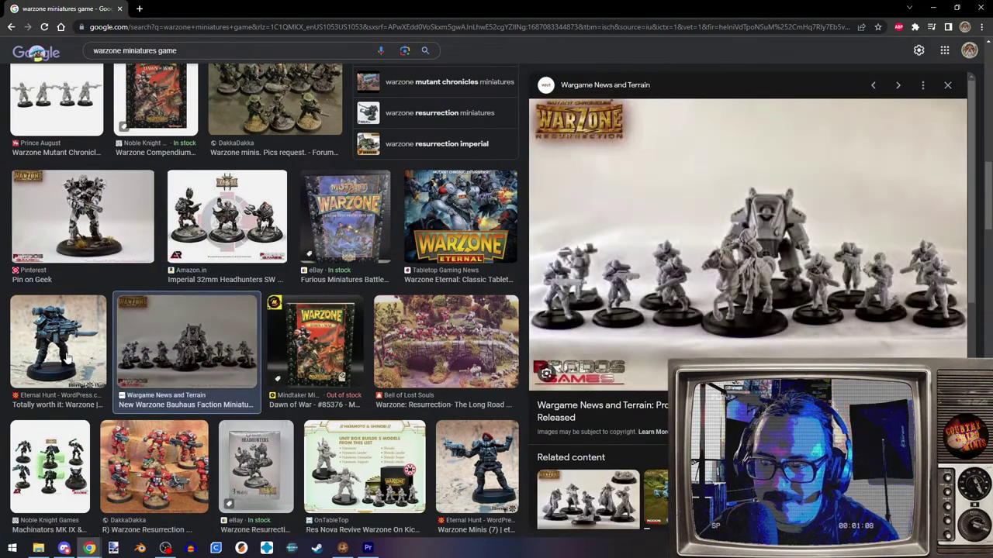
click(68, 353)
scroll(121, 413, down, 2)
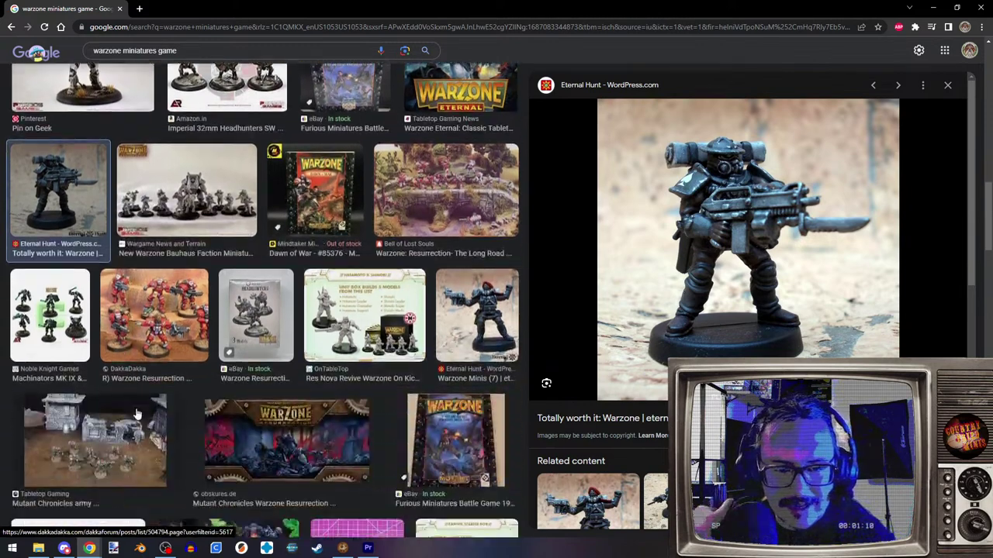
click(135, 328)
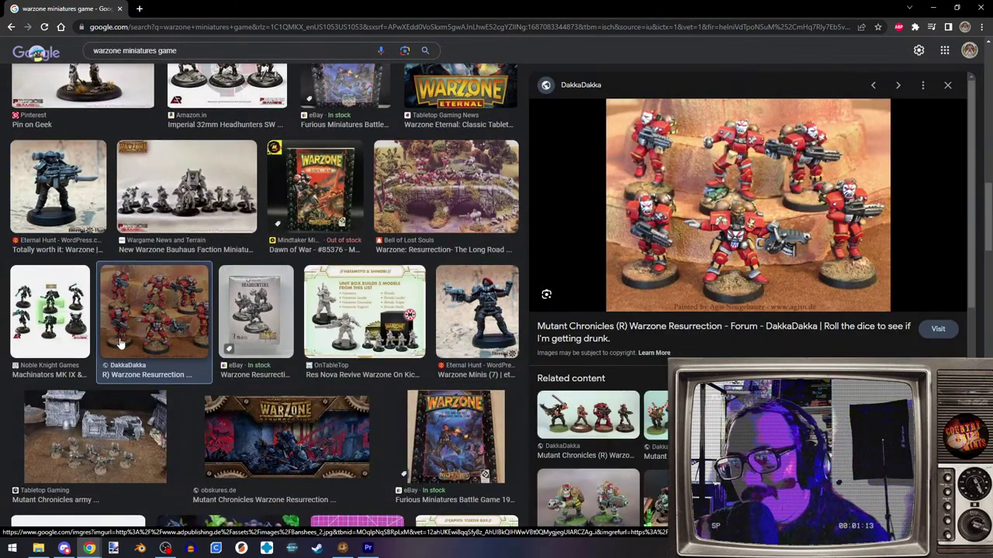
click(632, 481)
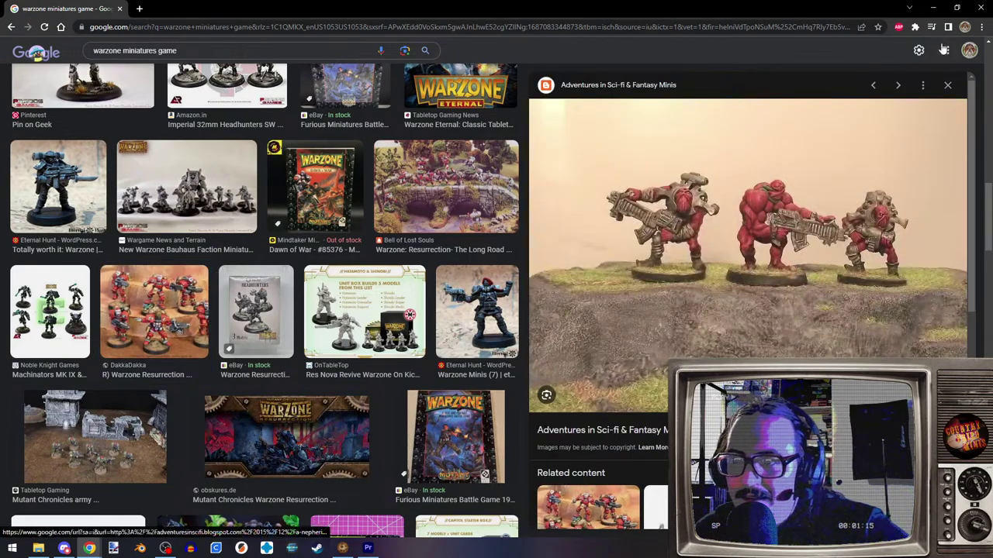
- Return to Premiere Pro and place the playhead at 00;23;34;10, near the start of the 20230618_005701.mp4 clip
click(988, 9)
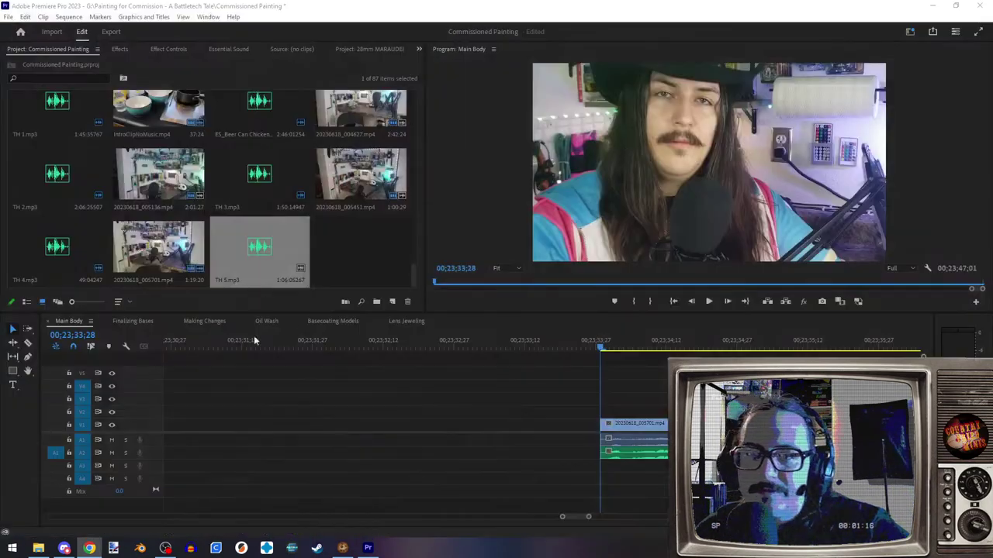
scroll(564, 487, right, 5)
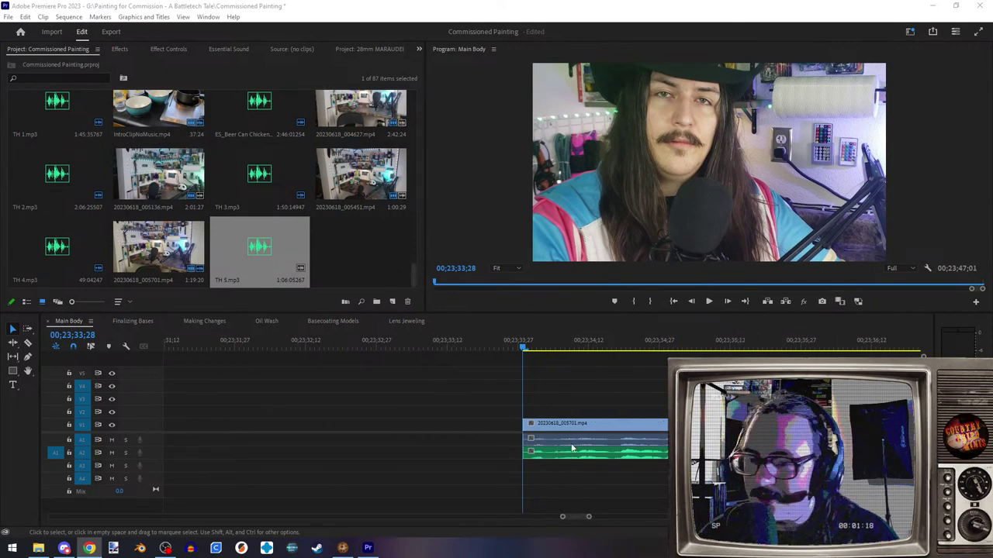
click(471, 344)
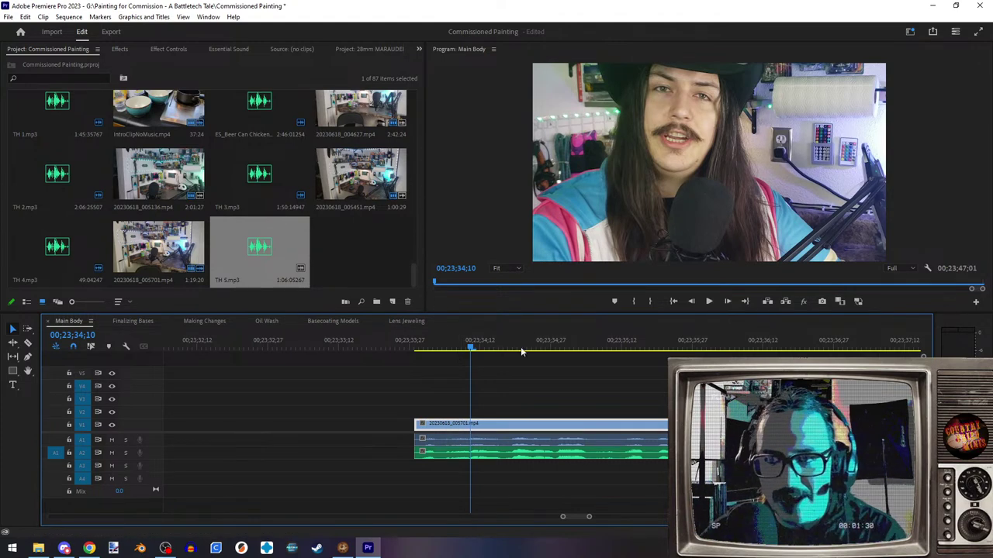
- Scale the first 20230618_005701.mp4 clip to 80 and reposition it to about 1078, 720 so the hat and face are in frame
click(436, 346)
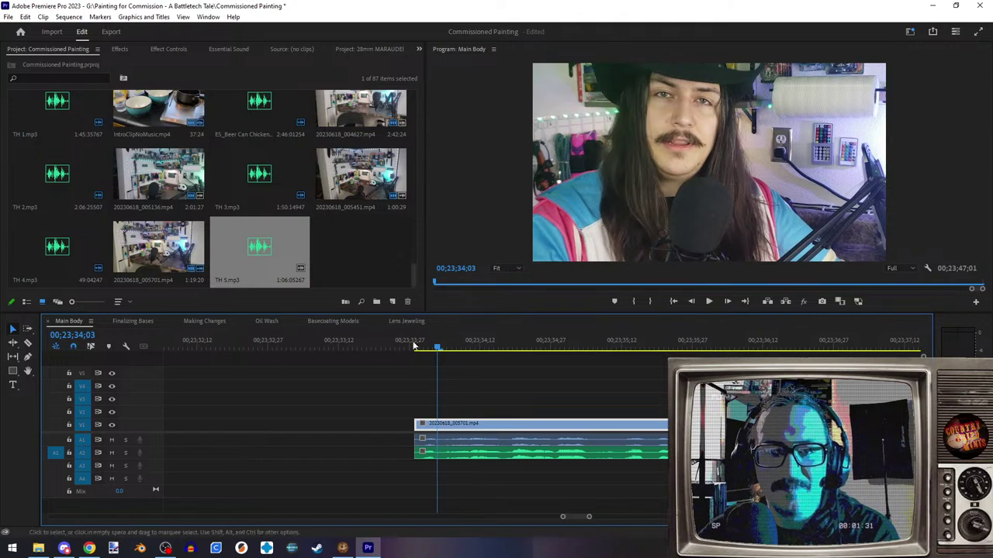
click(168, 49)
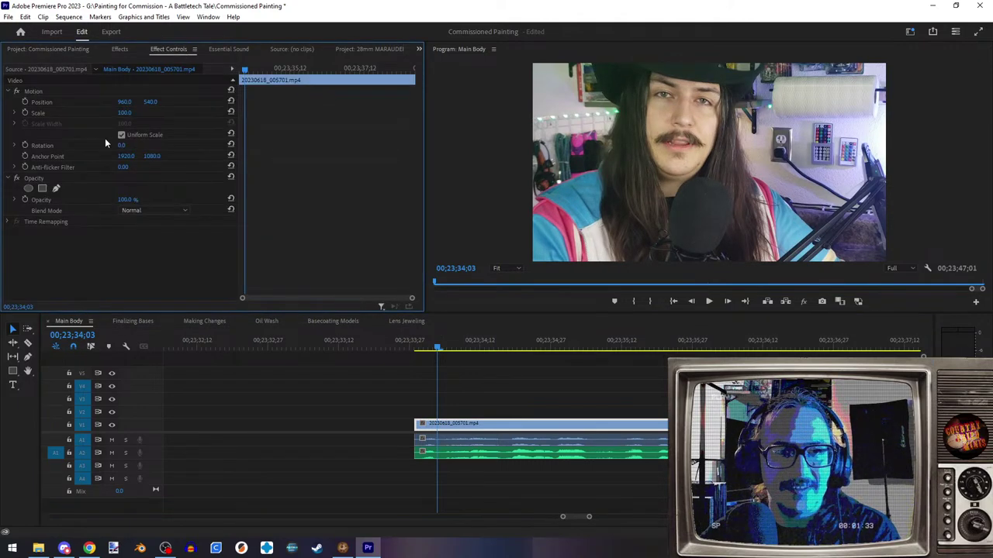
click(129, 113)
text(80)
key(Return)
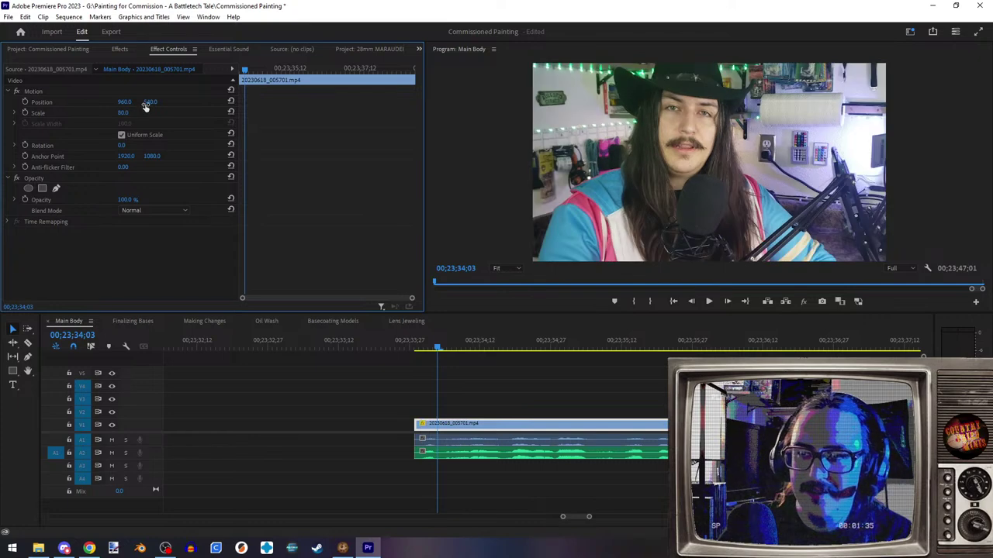
click(59, 103)
drag(644, 122, 665, 154)
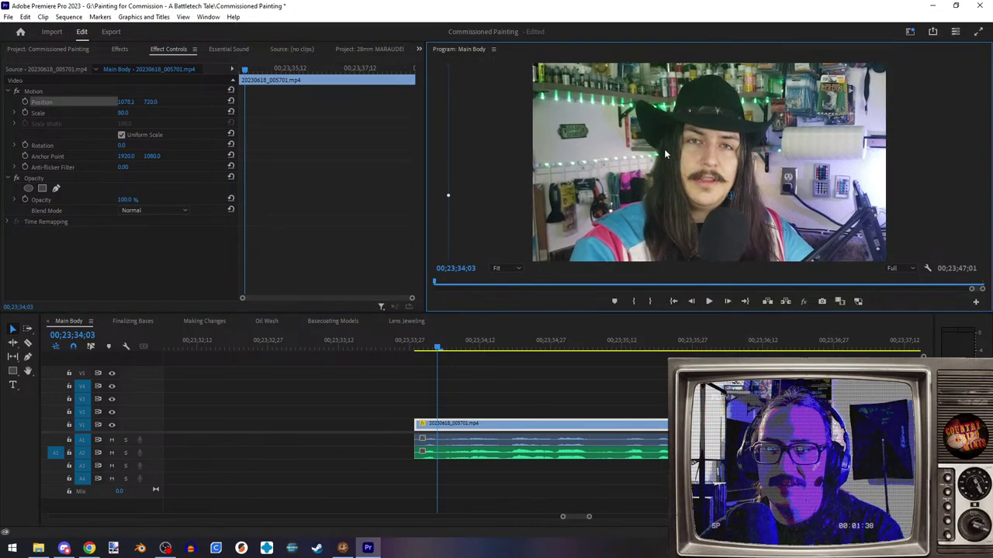
- Play the sequence from the start of the first 20230618_005701.mp4 clip across the cut into the second
click(414, 345)
click(712, 301)
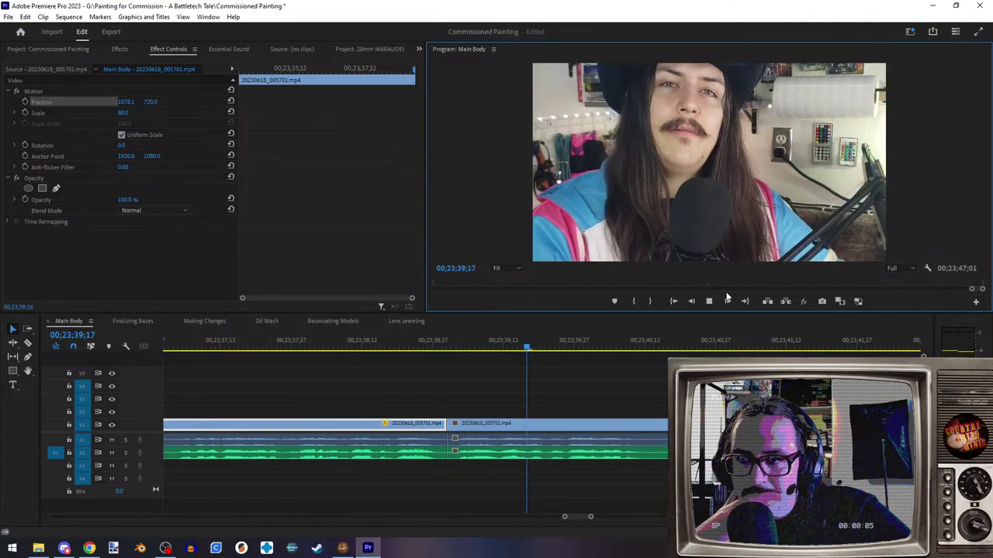
click(709, 301)
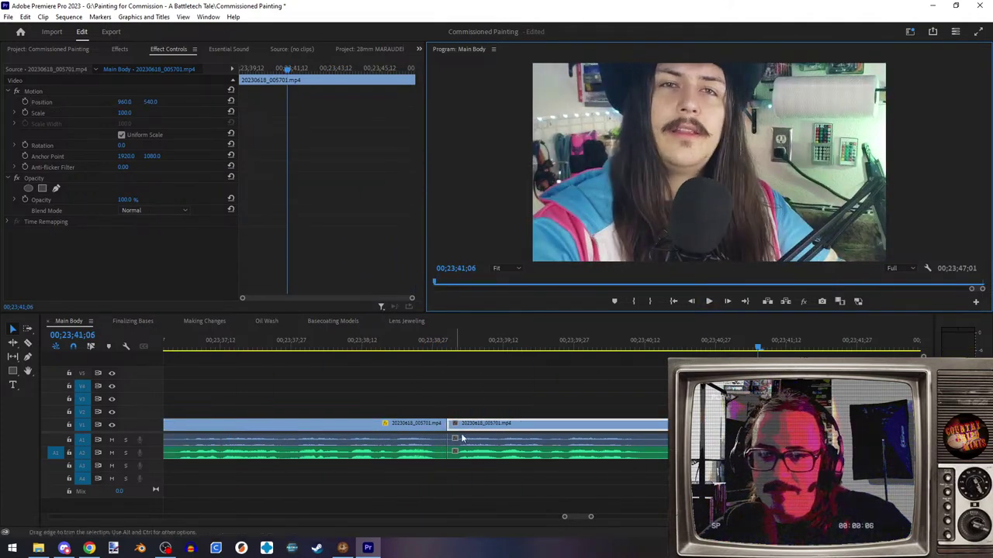
- Try reframing the second 20230618_005701.mp4 clip with a scale of 70 and a position of about 1033, 689
click(43, 106)
drag(686, 220, 721, 243)
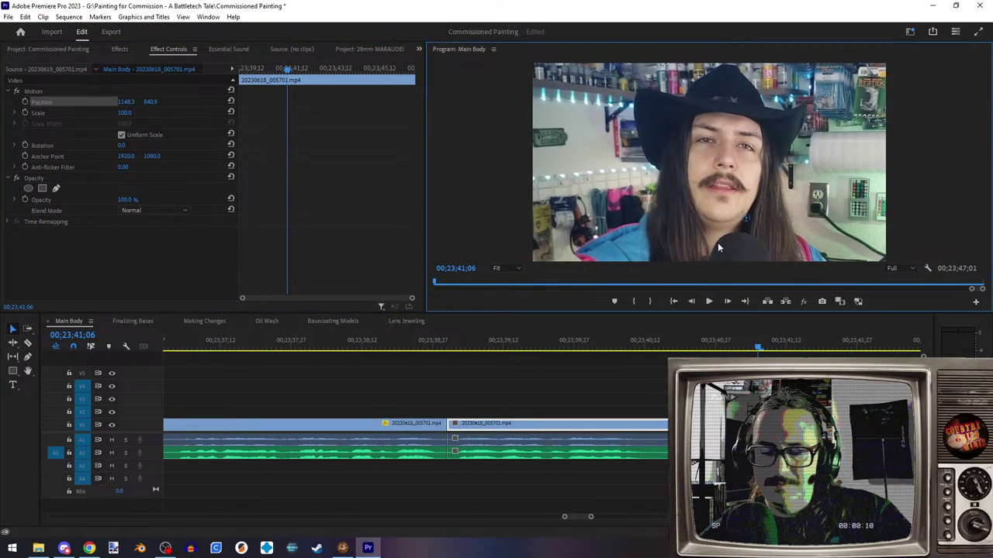
click(128, 112)
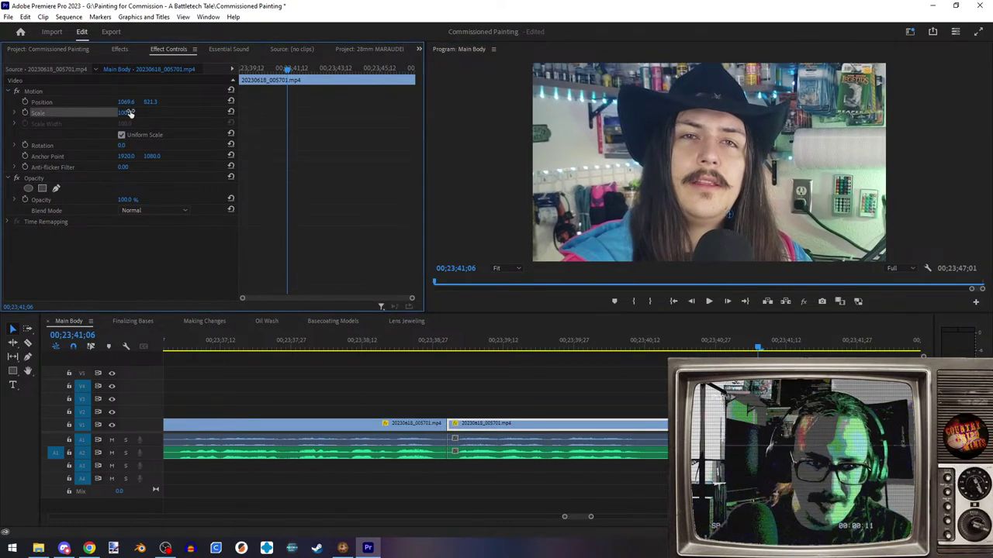
click(128, 114)
text(70)
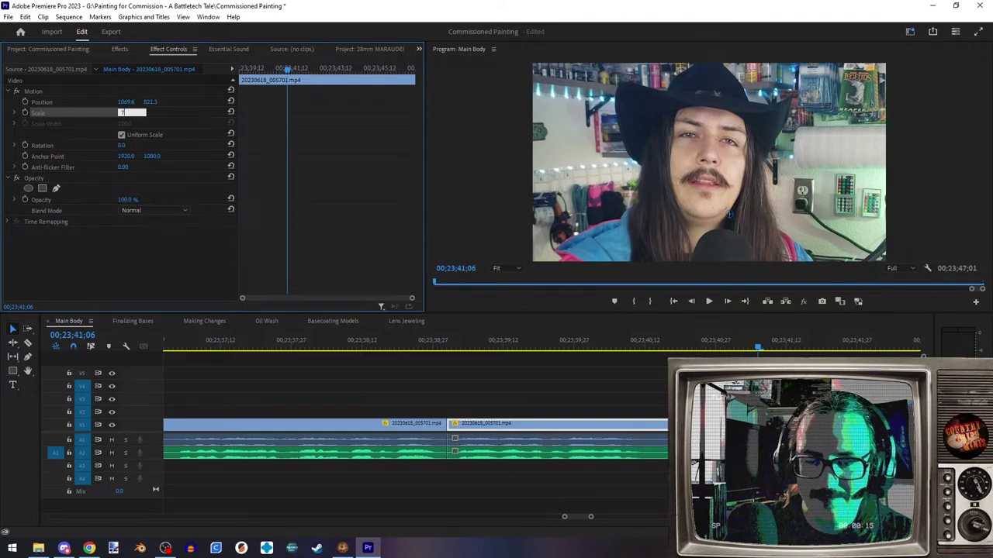
key(Return)
drag(625, 202, 618, 178)
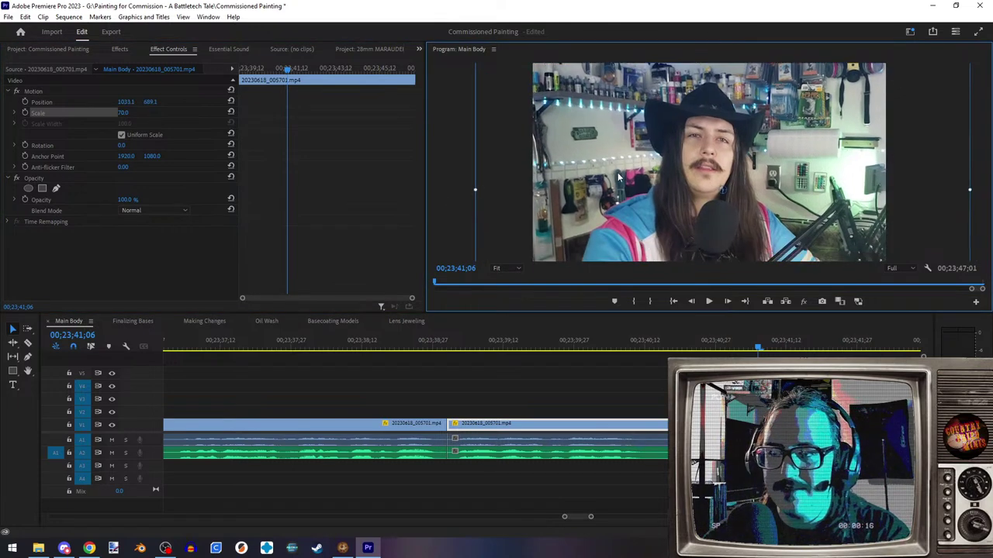
- Set the second clip's scale to 60 and shift it to about 1025, 596 to frame the speaker
click(141, 113)
text(60)
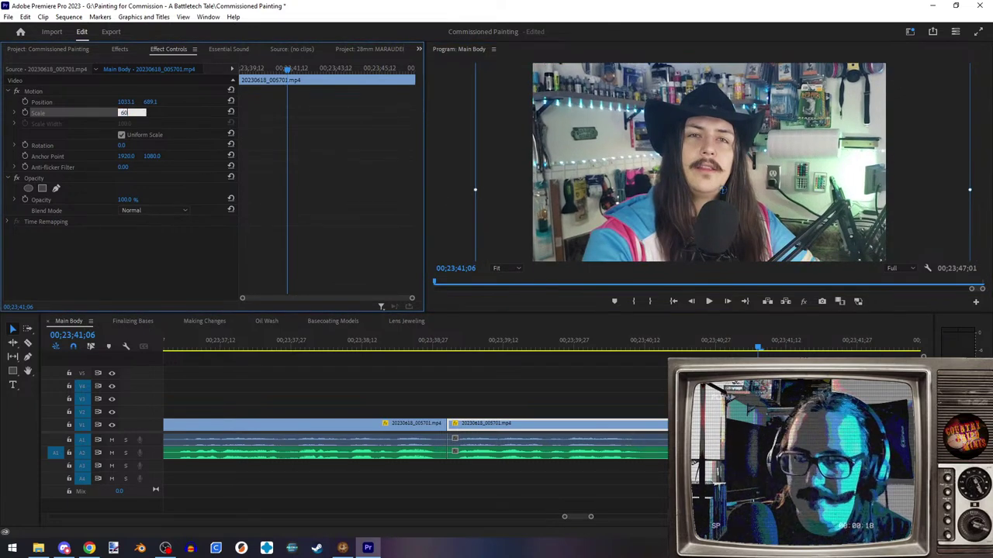
key(Return)
mouse_move(669, 205)
mouse_down()
mouse_move(668, 188)
mouse_move(670, 205)
mouse_up()
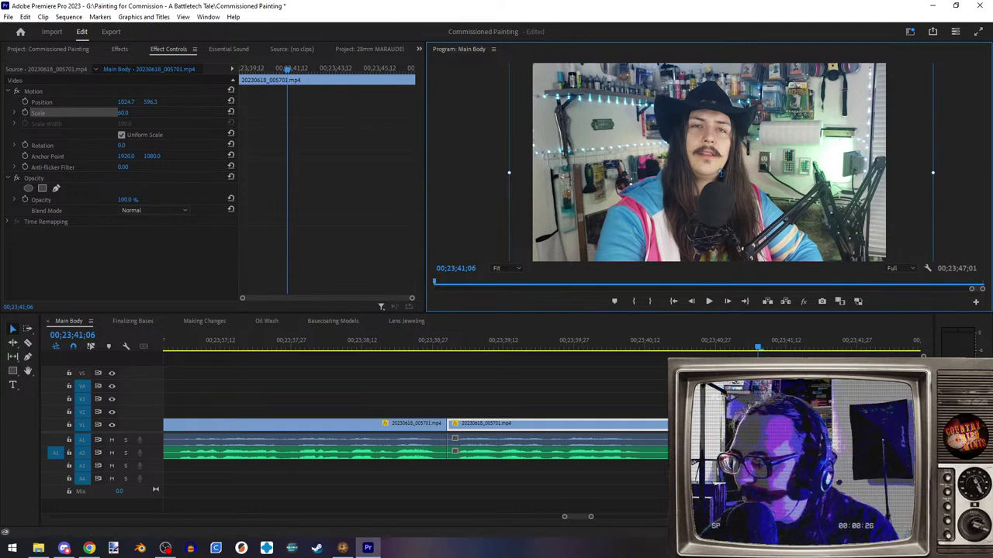
key(alt+Tab)
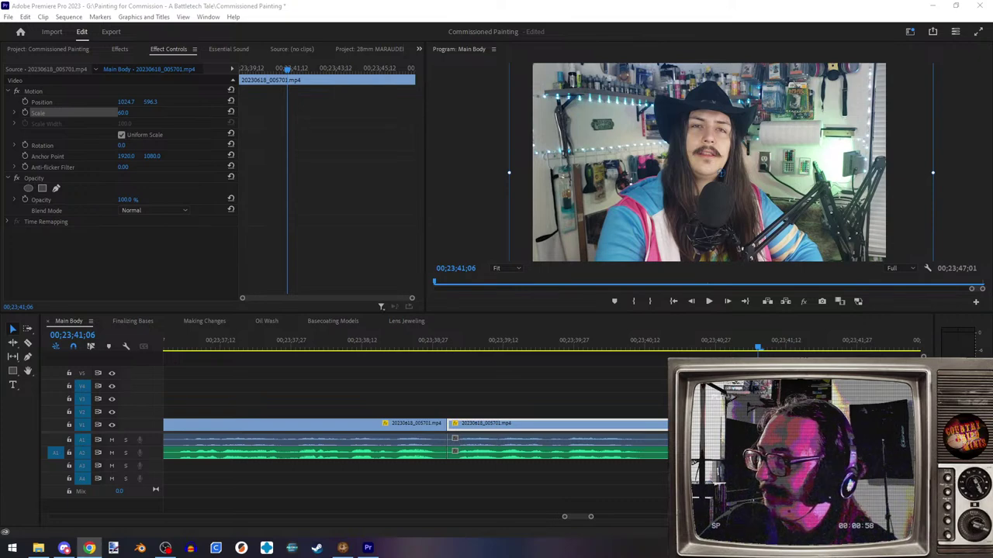
- Add starting position and scale keyframes on the first frame of the first 20230618_005701.mp4 clip
scroll(501, 444, down, 2)
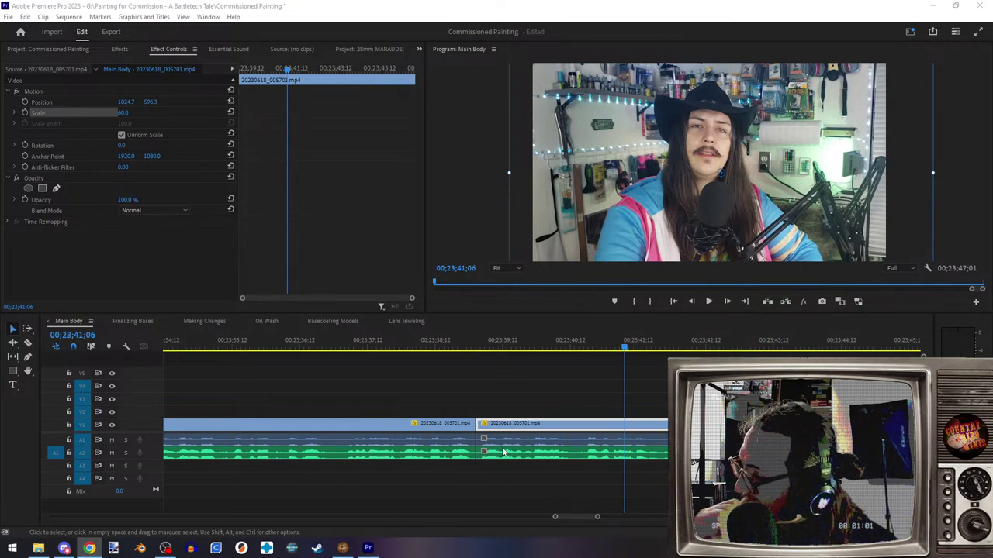
click(329, 335)
scroll(310, 364, up, 4)
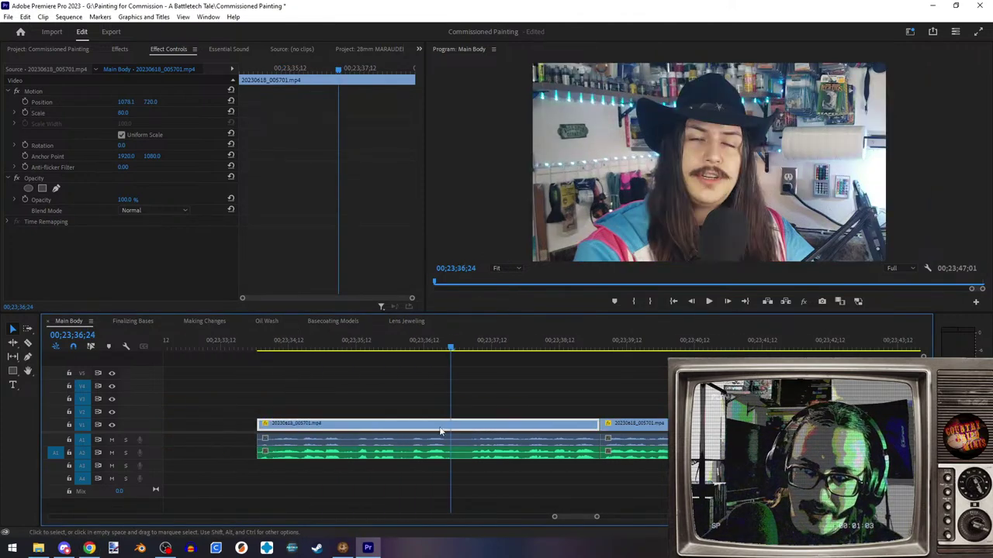
key(Up)
click(25, 112)
- Keyframe the first clip's last frame with a scale of 70 and a position of about 1089, 672
key(Down)
key(Left)
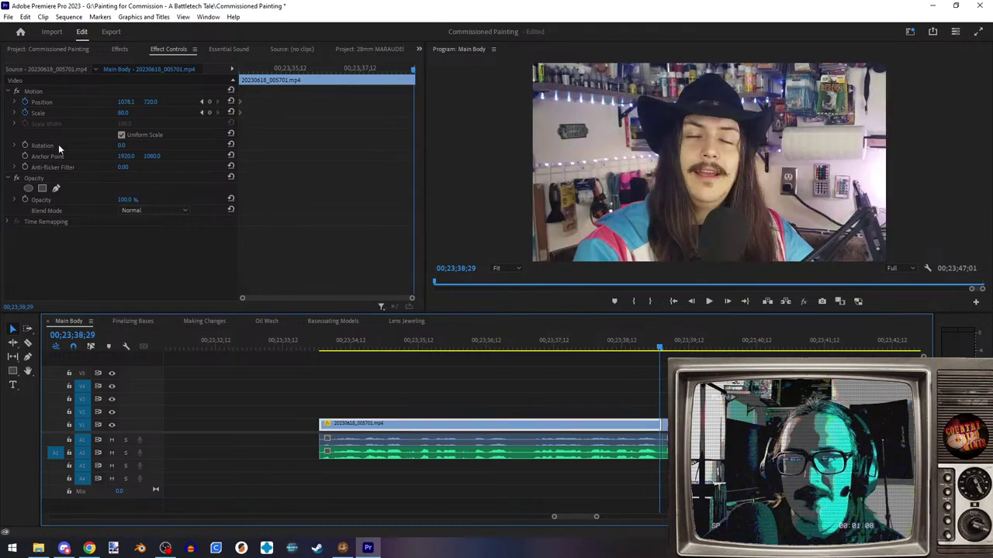
click(209, 113)
click(124, 112)
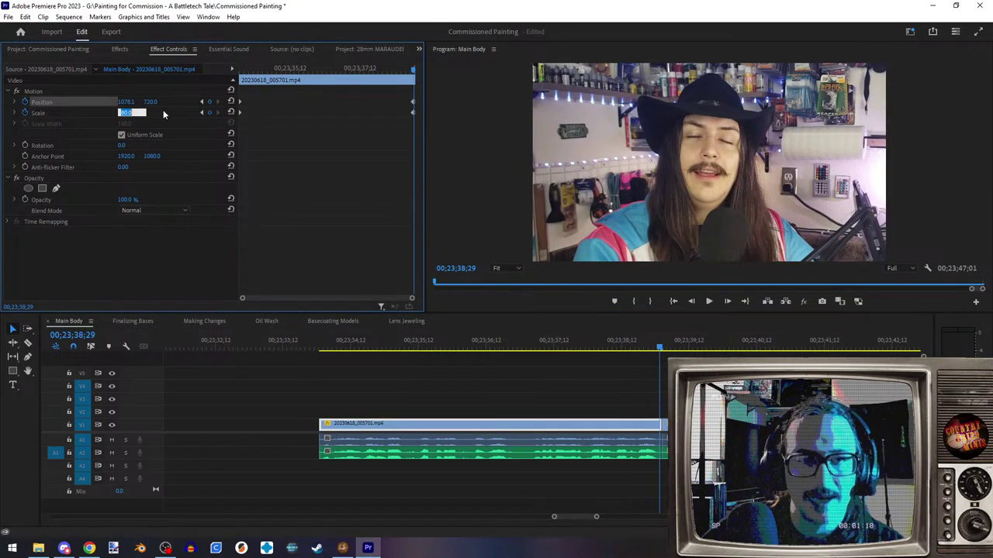
text(70)
key(Return)
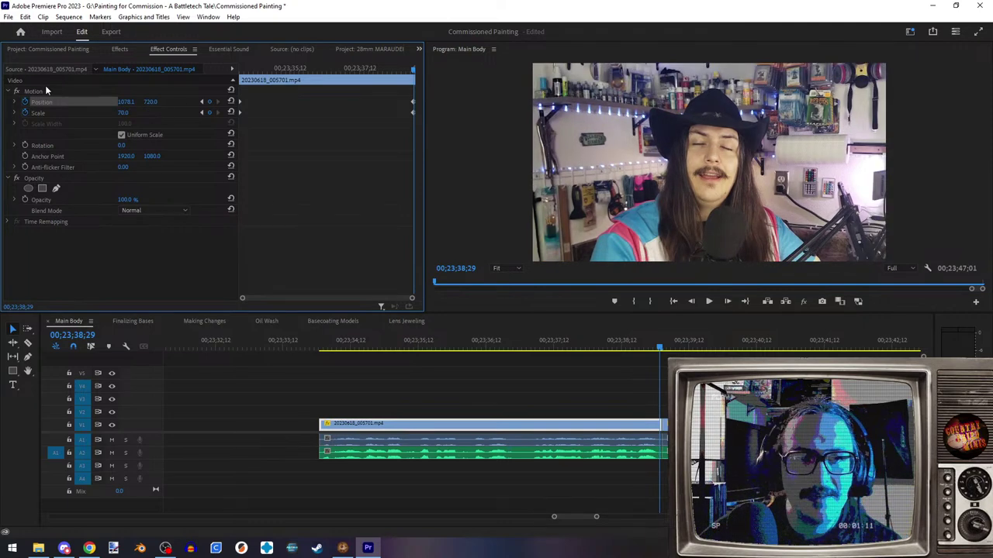
click(671, 217)
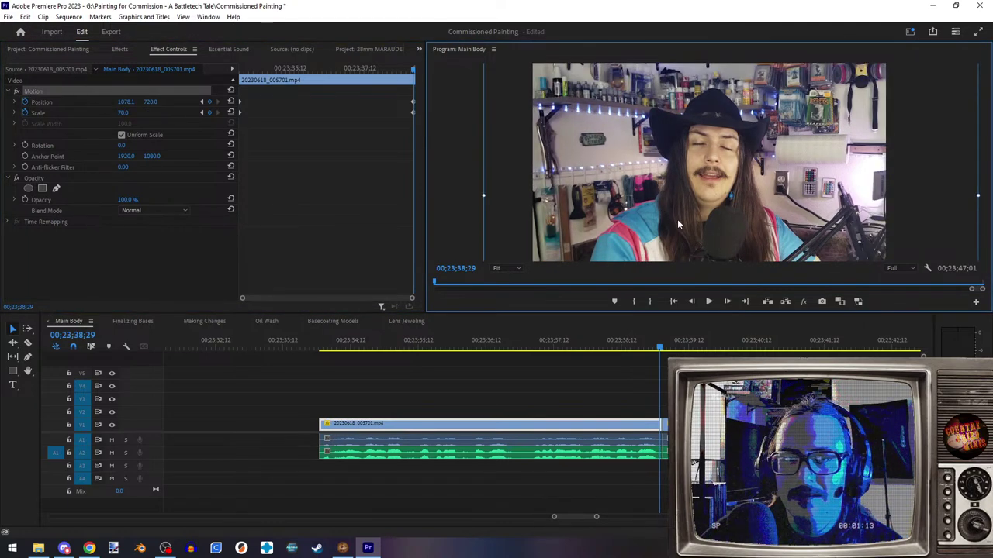
drag(677, 219, 680, 211)
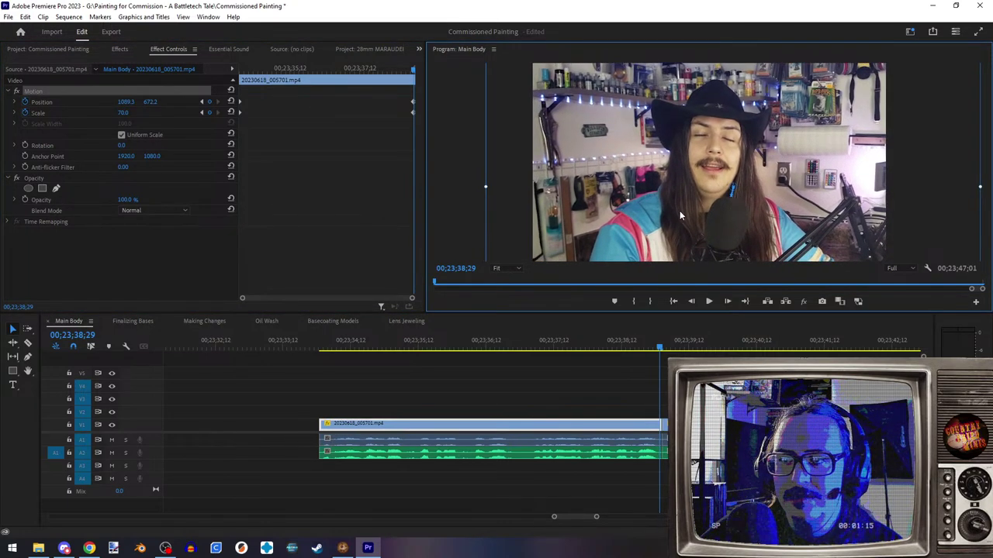
- Play back the first clip's zoom-out through the cut into the second clip
drag(446, 341, 335, 341)
click(708, 302)
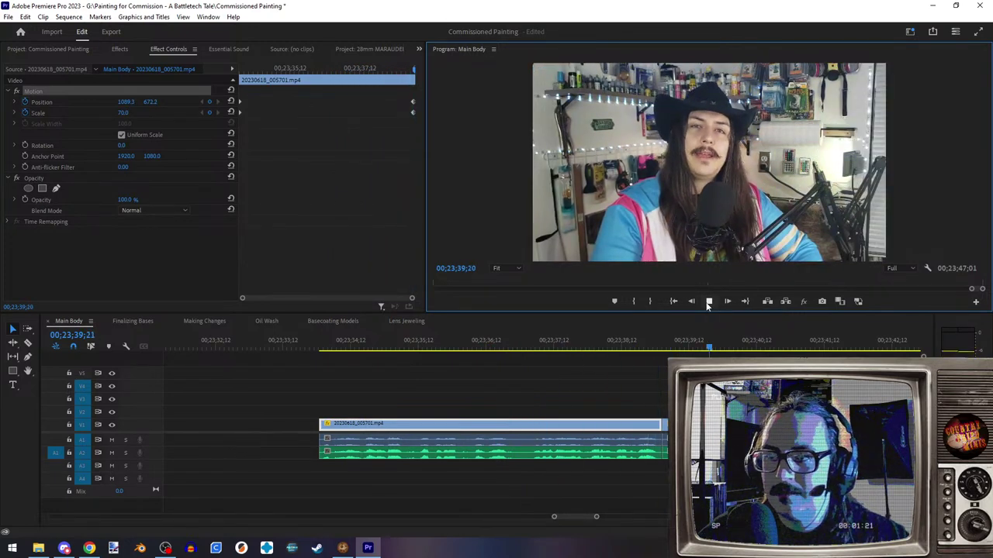
click(708, 302)
- Change the ending scale keyframe of the first clip to 75 and play the zoom through into the second clip
drag(640, 340, 608, 340)
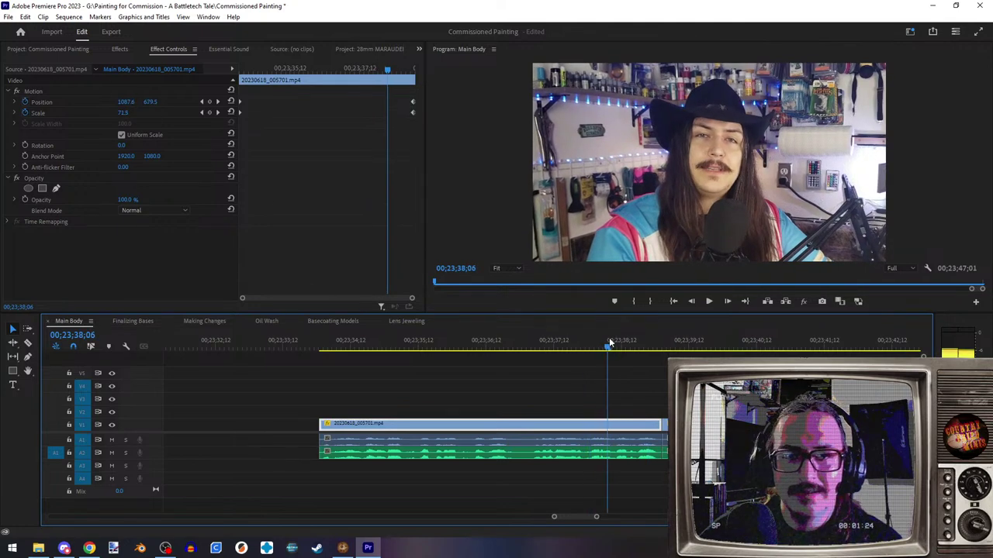
click(218, 113)
click(125, 113)
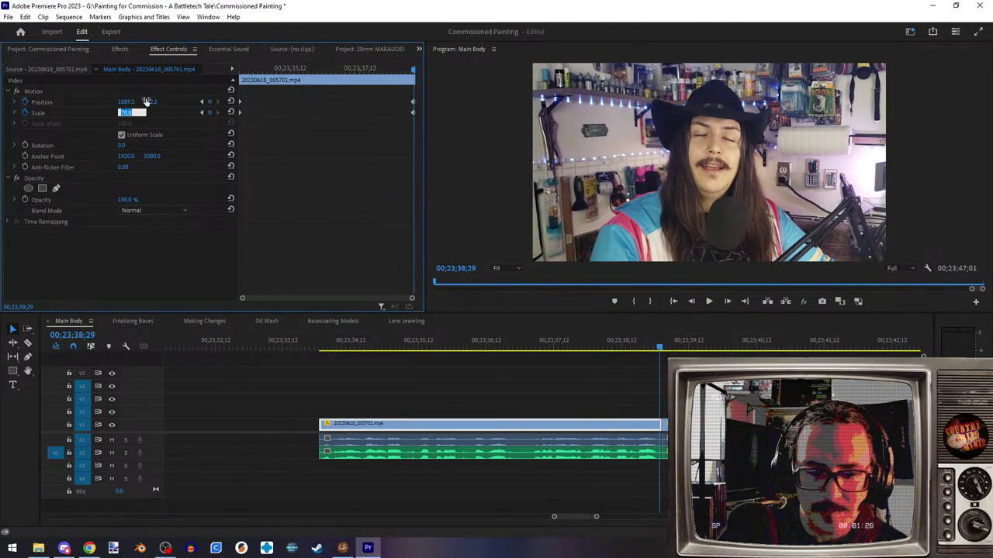
click(416, 345)
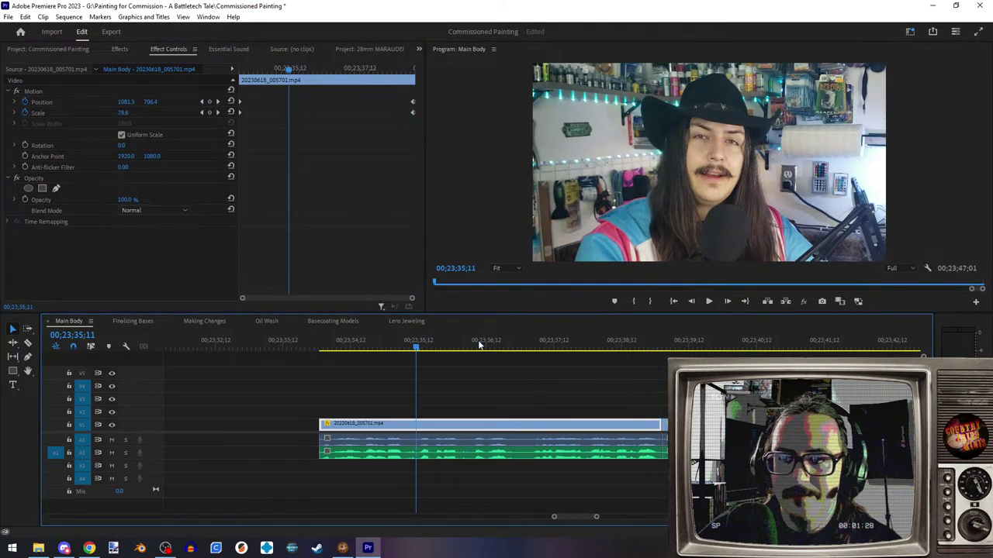
click(704, 304)
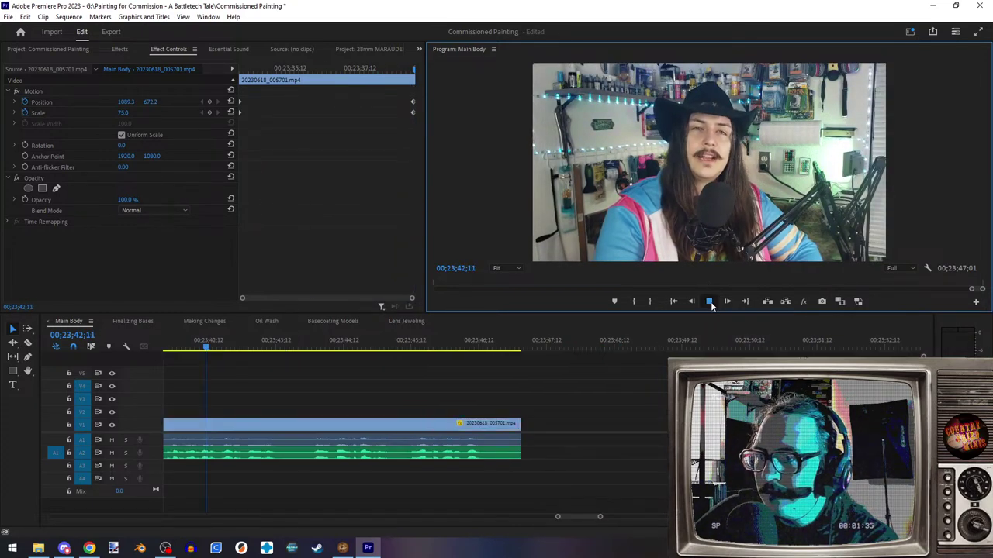
click(710, 302)
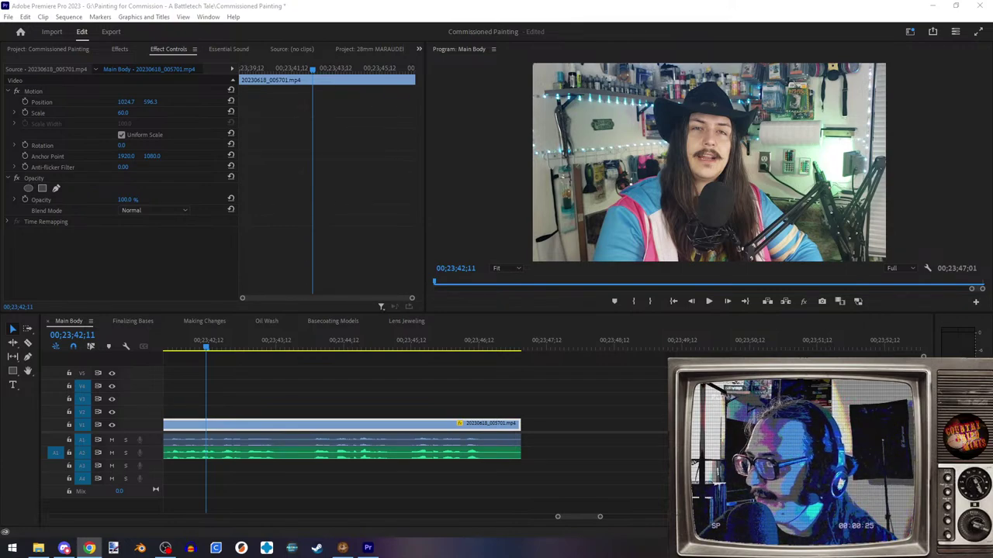
- Switch to Chrome and enlarge the BoardGameGeek Abaddon photo of the Mission #3 Heroic Commonwealth victory to inspect its miniatures
key(alt+Tab)
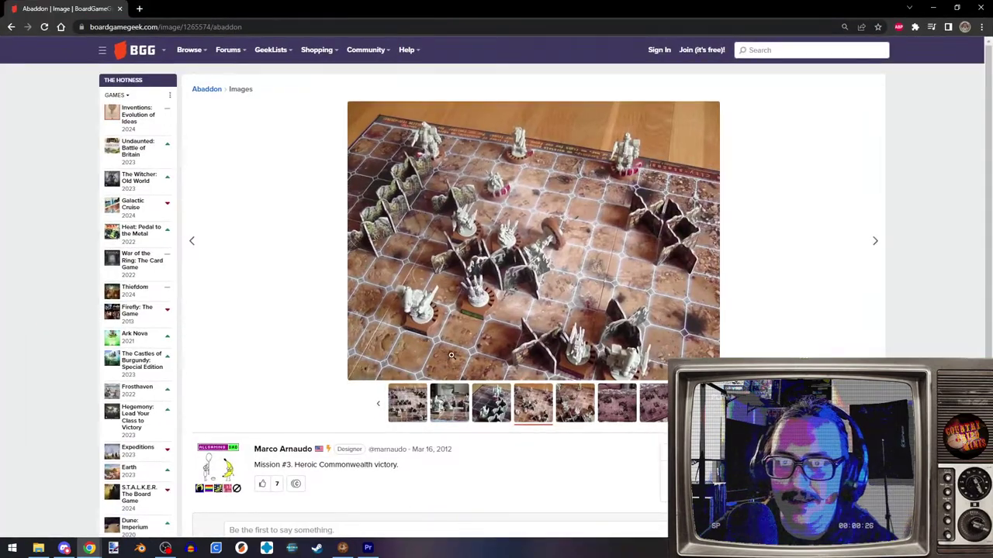
click(432, 155)
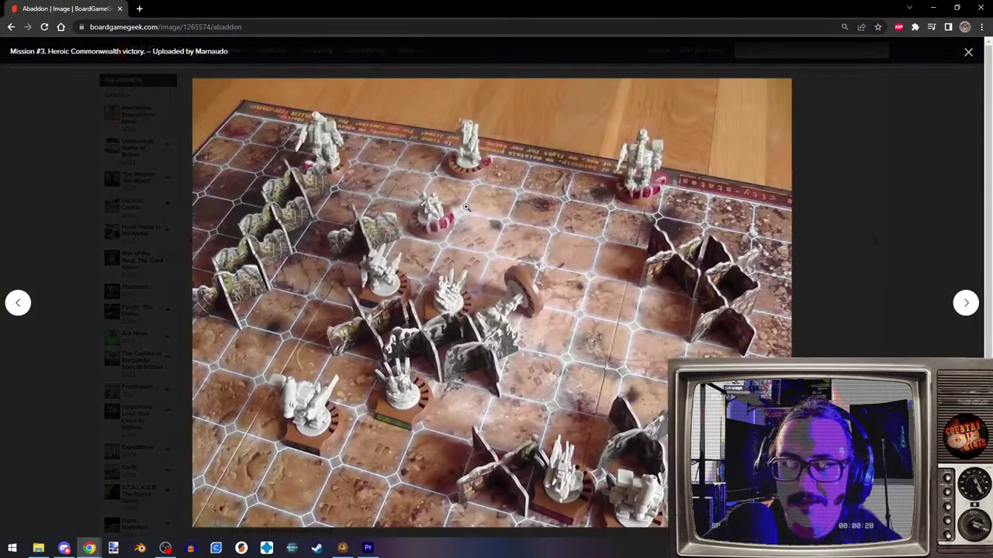
click(492, 371)
scroll(492, 370, down, 2)
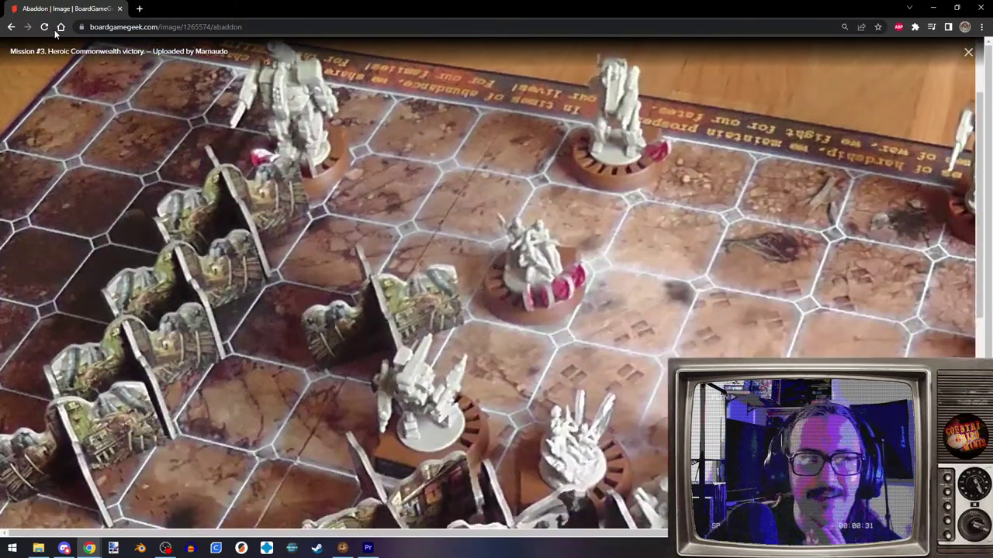
- Return to the Abaddon game page and browse its gallery's front cover and Mission #2 set-up and end-of-game photos
click(9, 28)
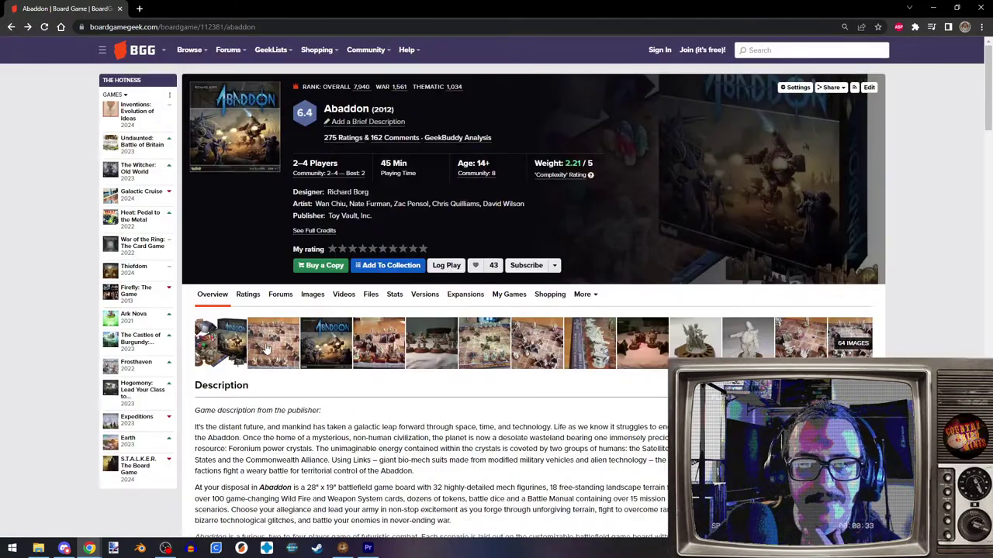
click(224, 350)
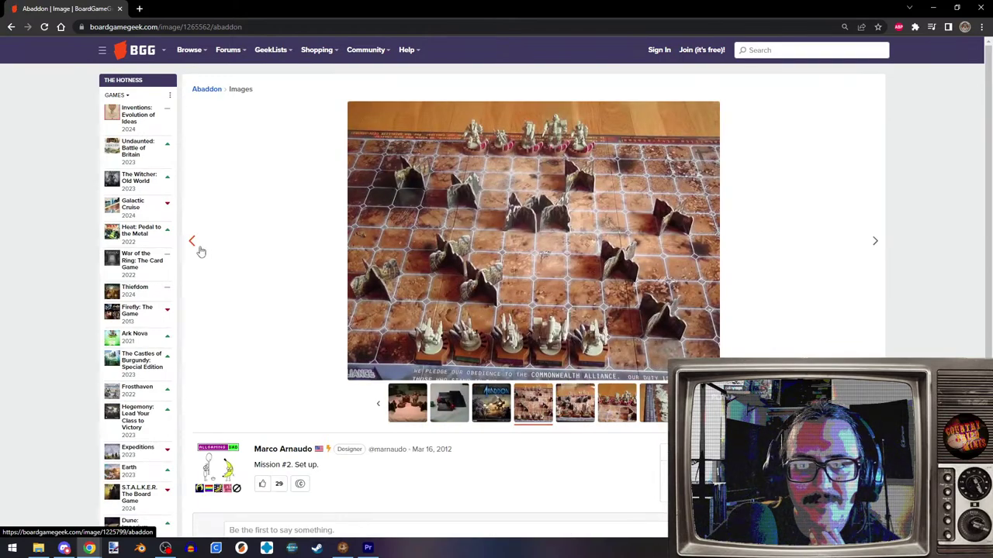
click(193, 244)
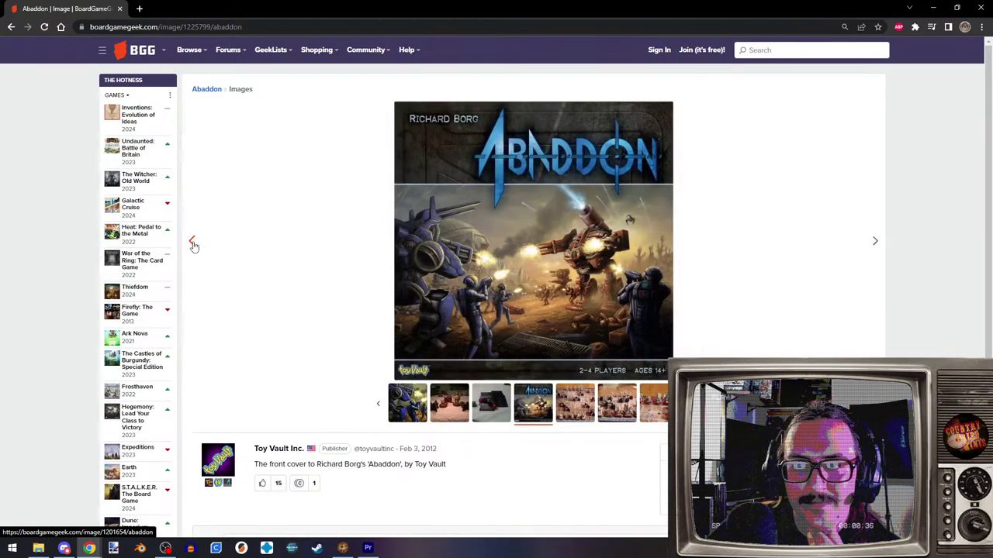
click(612, 405)
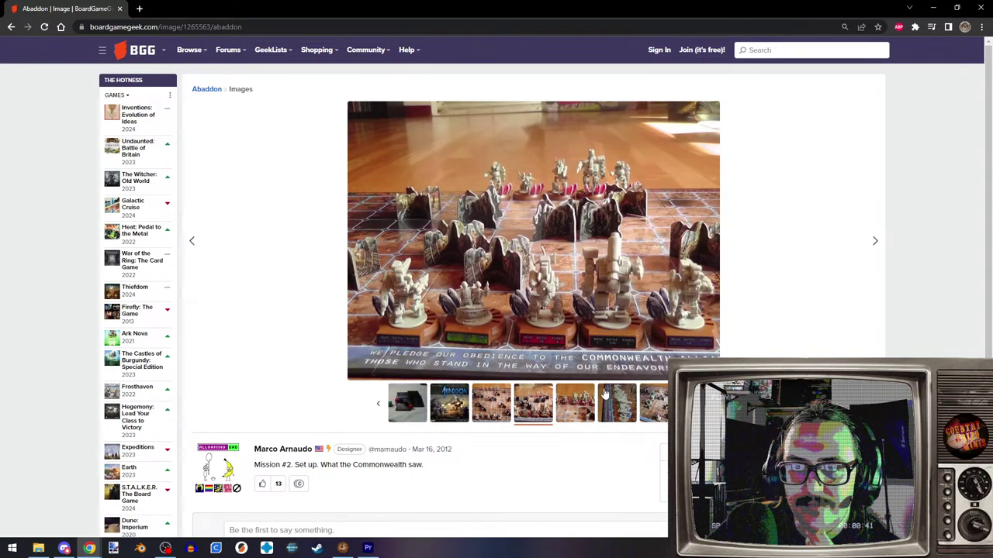
click(616, 416)
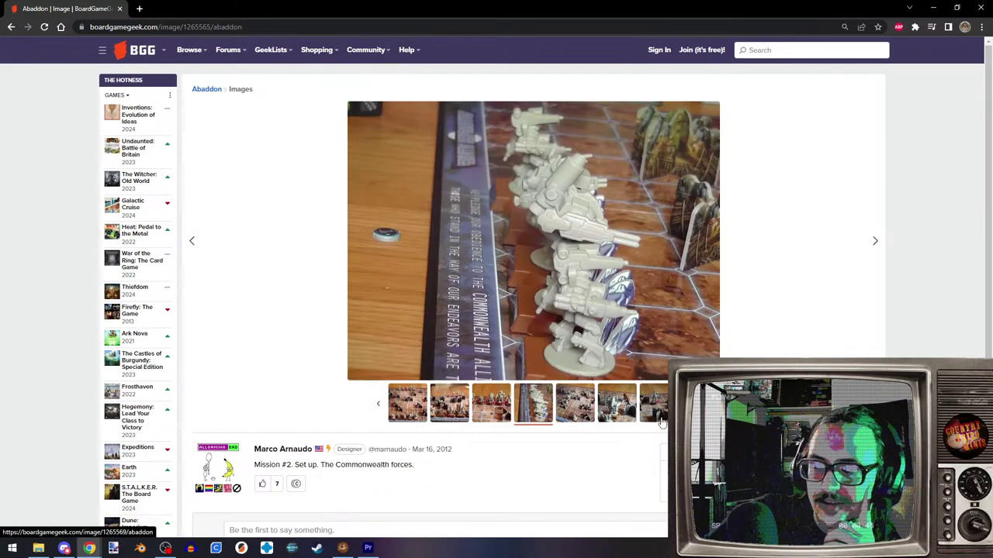
click(574, 417)
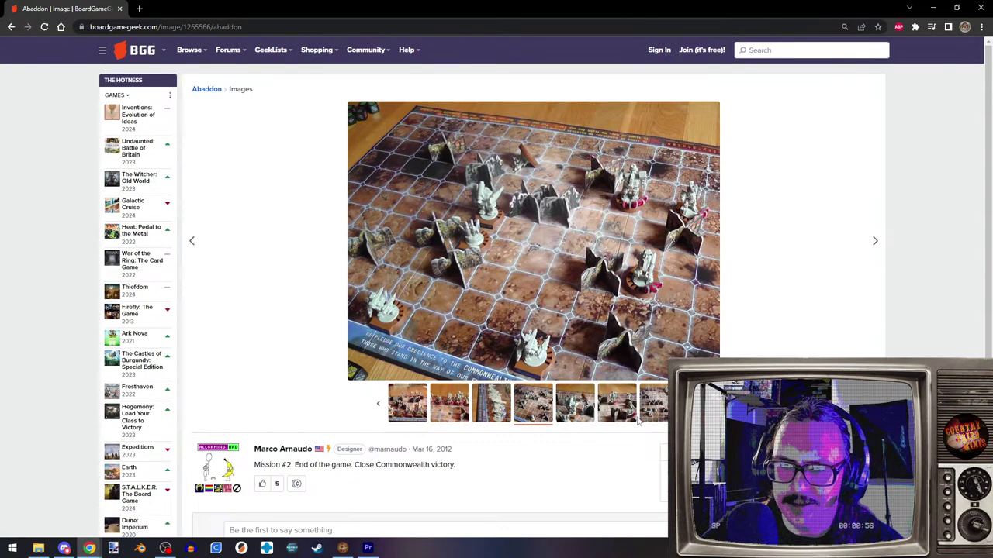
- View the Abaddon gallery's Mission #3 set-up and Heroic Commonwealth victory photos
click(633, 418)
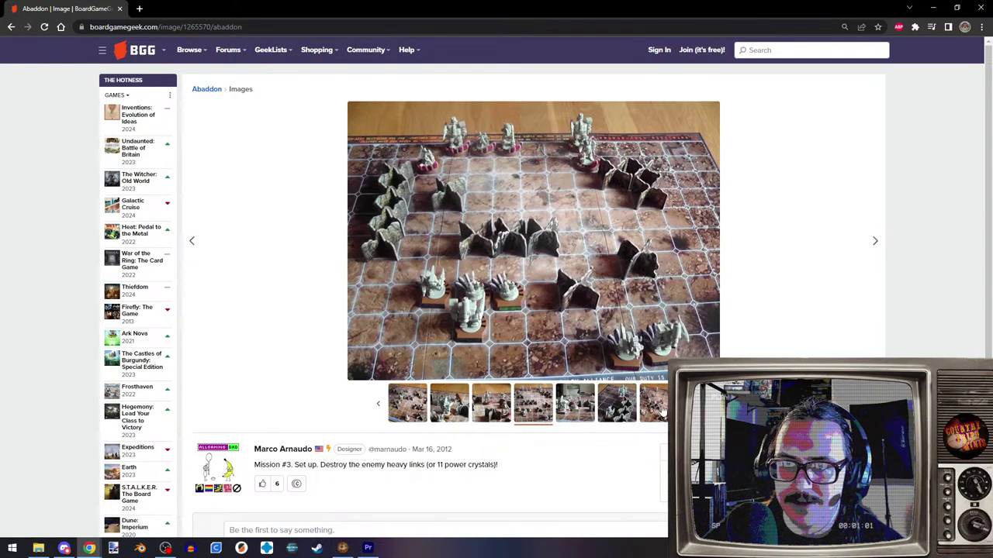
click(617, 403)
- Search the web for "abaddon board game" and show the shopping results
click(208, 27)
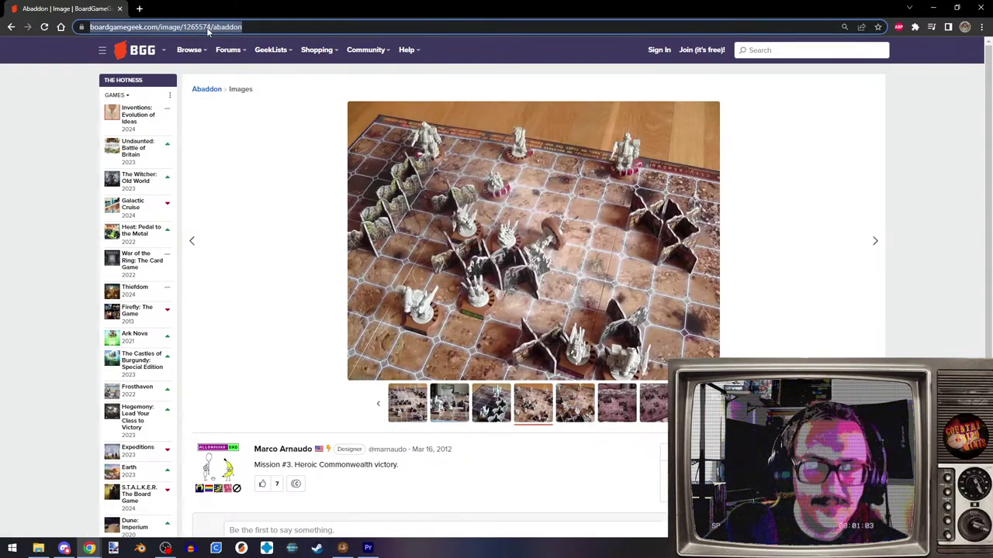
text(abaddon board gamer)
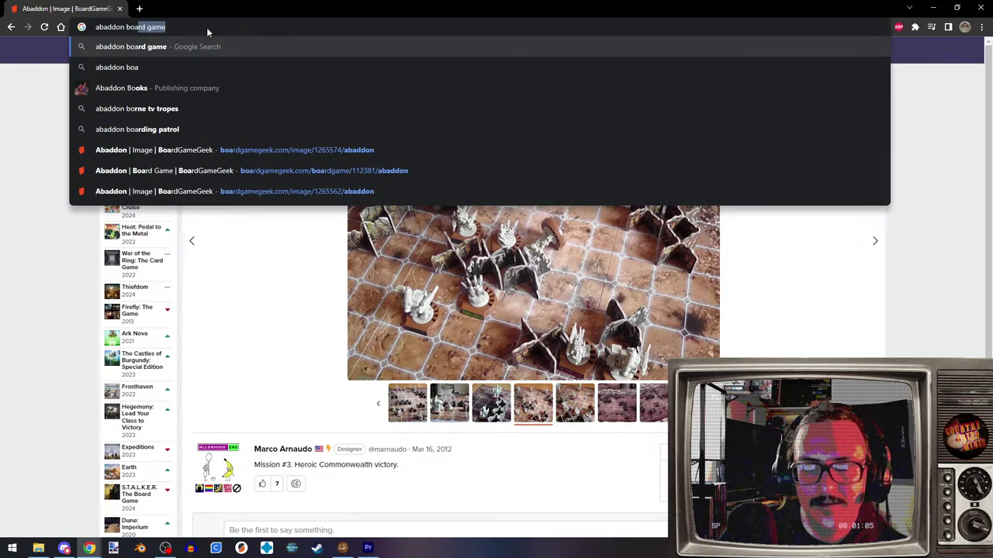
key(BackSpace)
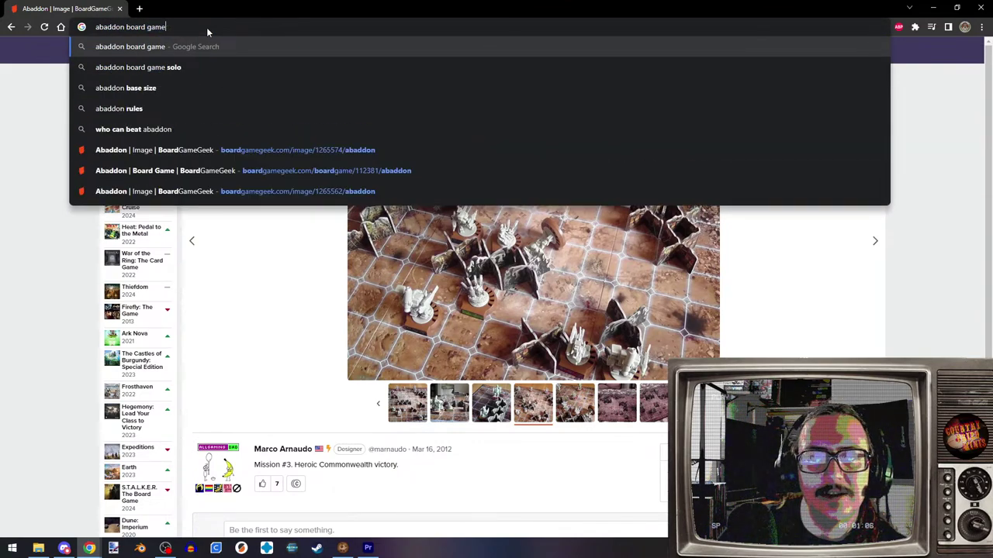
key(Return)
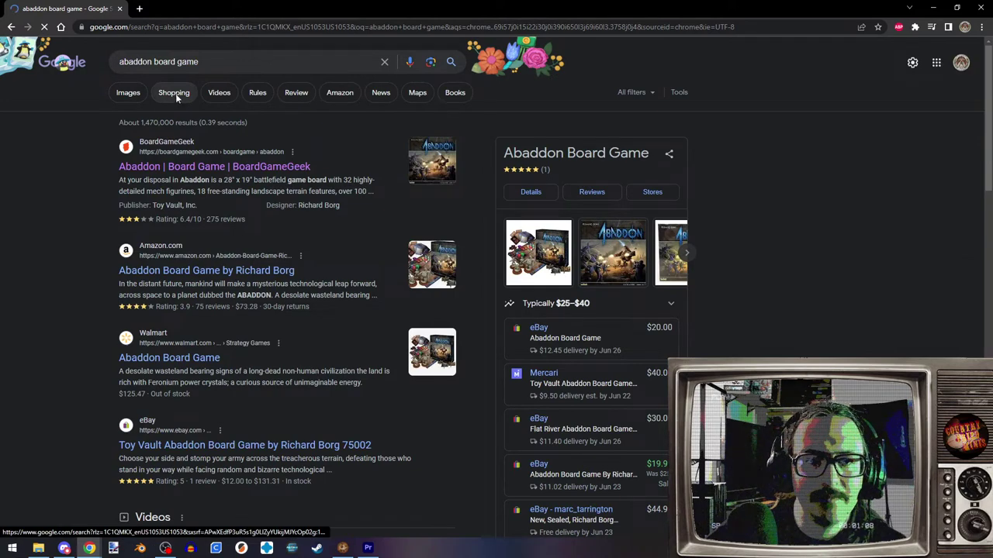
click(177, 94)
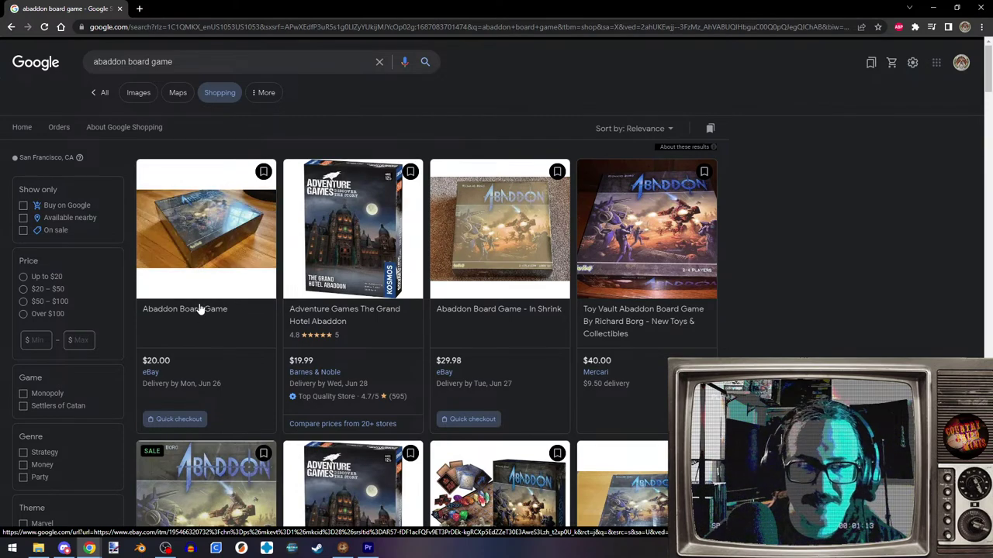
- Look through the Abaddon shopping results and open the $20.00 eBay listing
scroll(196, 314, down, 3)
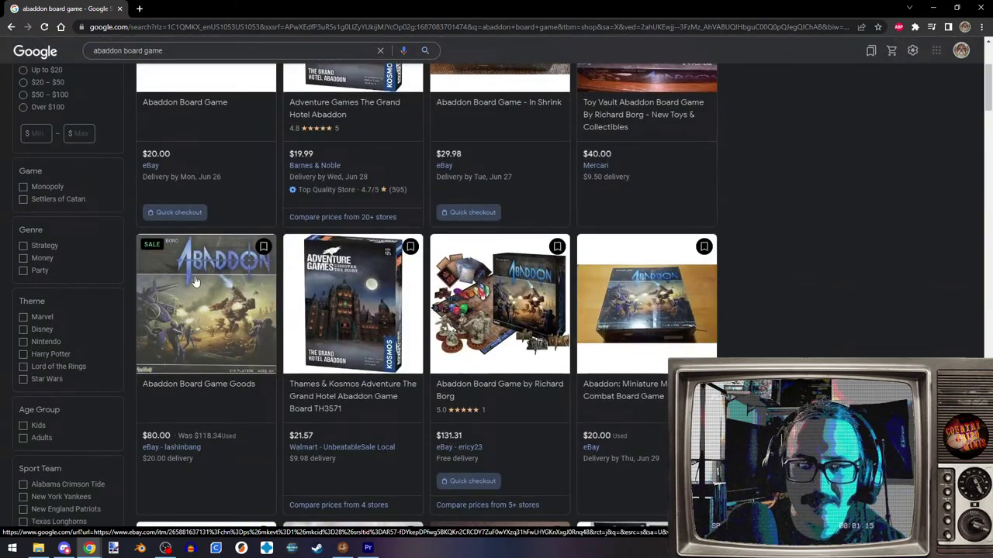
scroll(197, 287, up, 2)
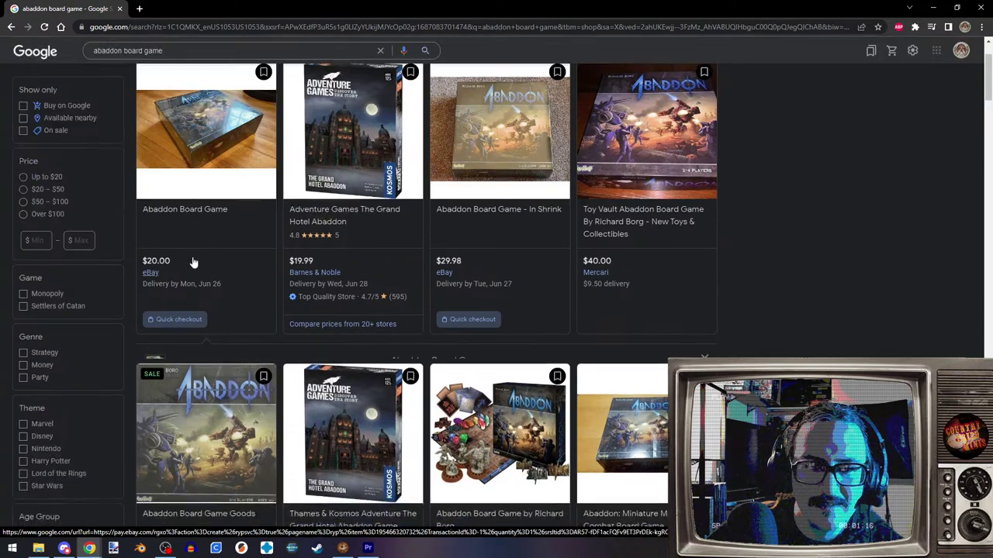
click(192, 264)
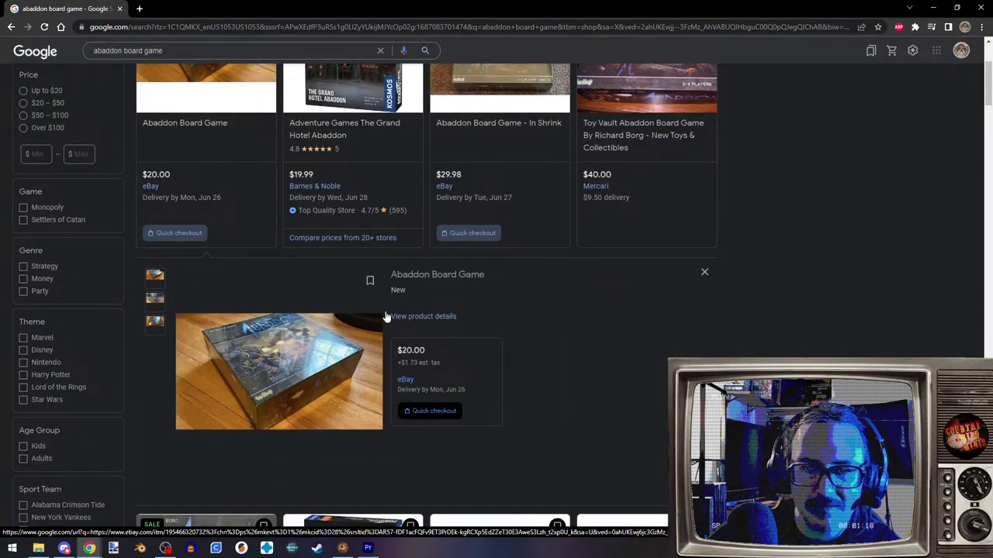
click(245, 361)
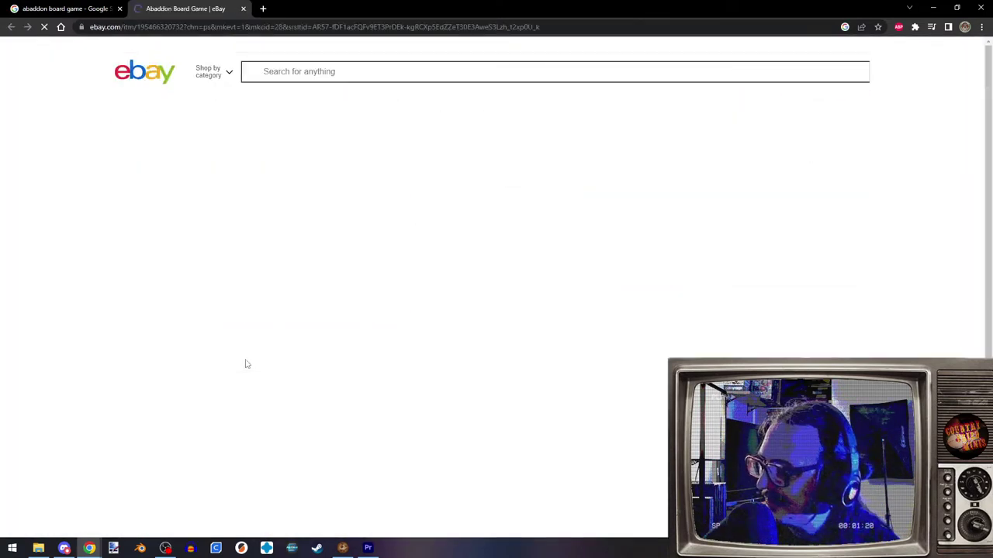
- Return to the Google results tab, search for "memoir 44 board game" and open its BoardGameGeek page
click(62, 8)
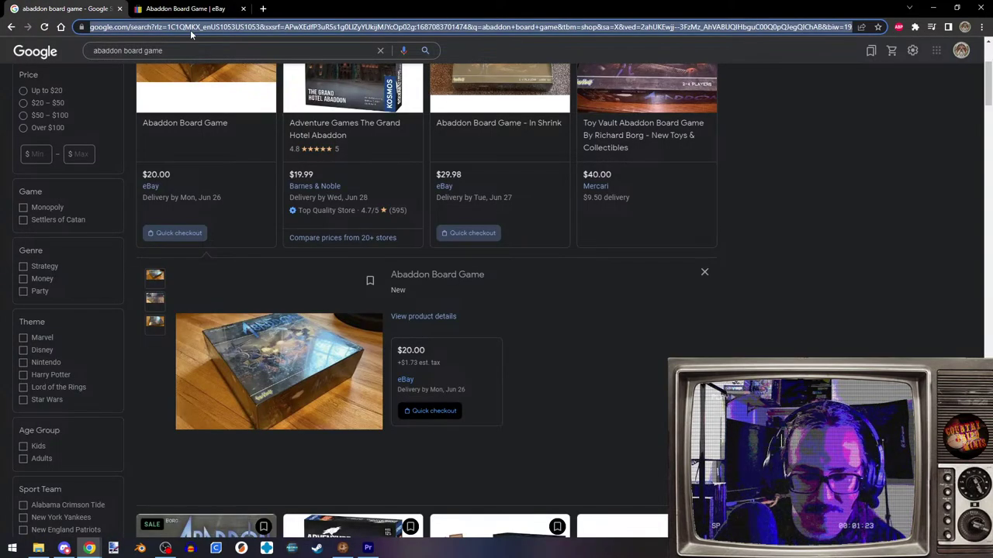
text(memoir 44 borad)
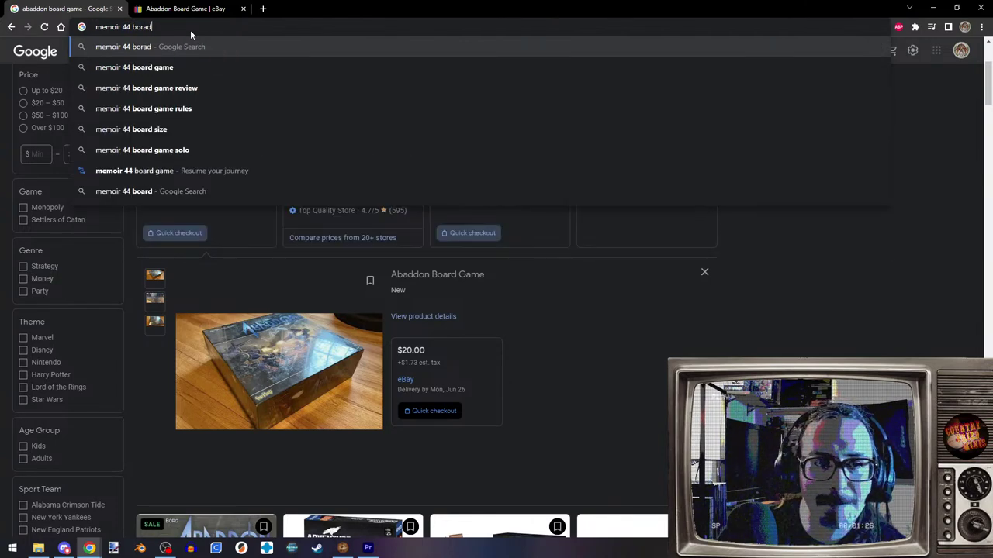
key(Down)
key(Return)
click(186, 167)
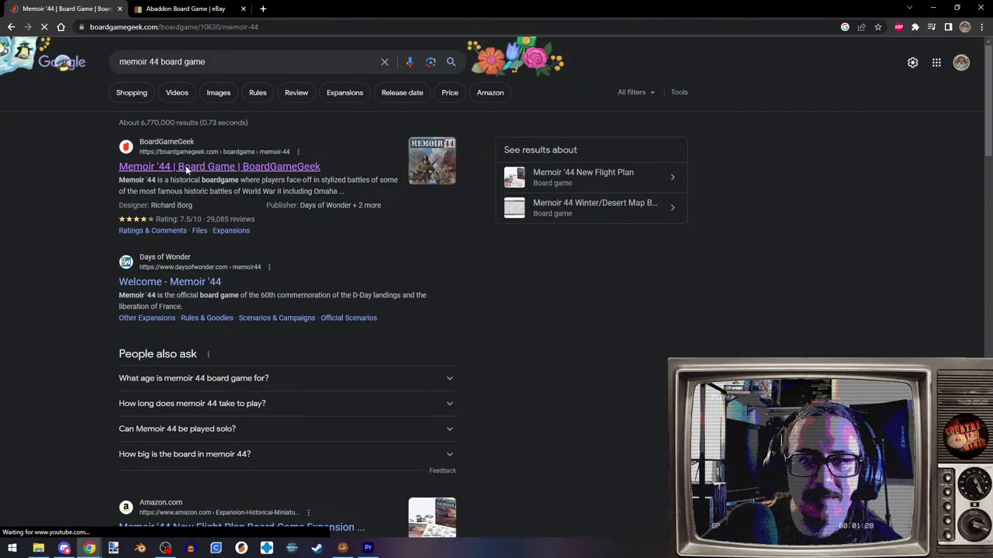
- Browse the Memoir '44 gallery photos from the Stalingrad battle through Sword Beach and the counters to "Last stand"
scroll(484, 314, down, 4)
scroll(485, 314, up, 3)
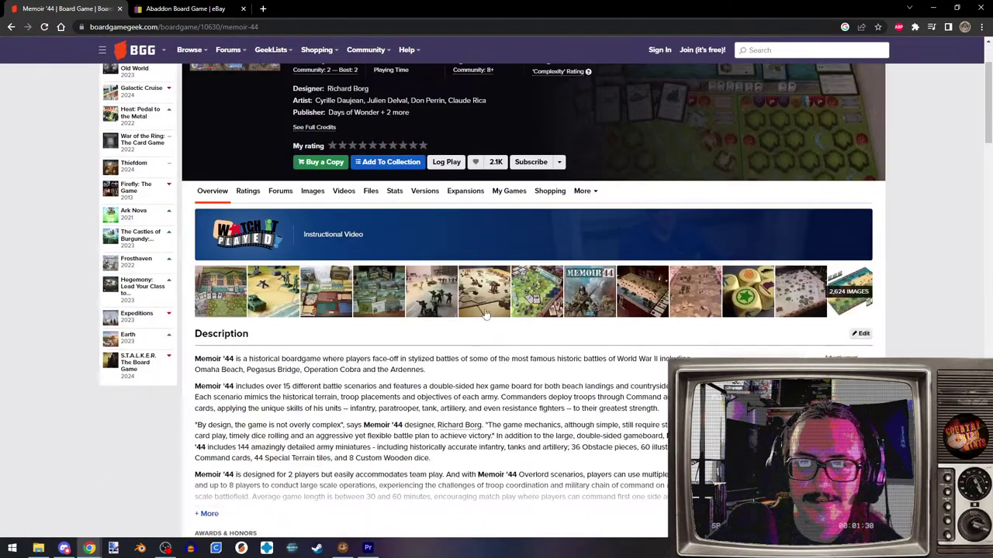
click(497, 301)
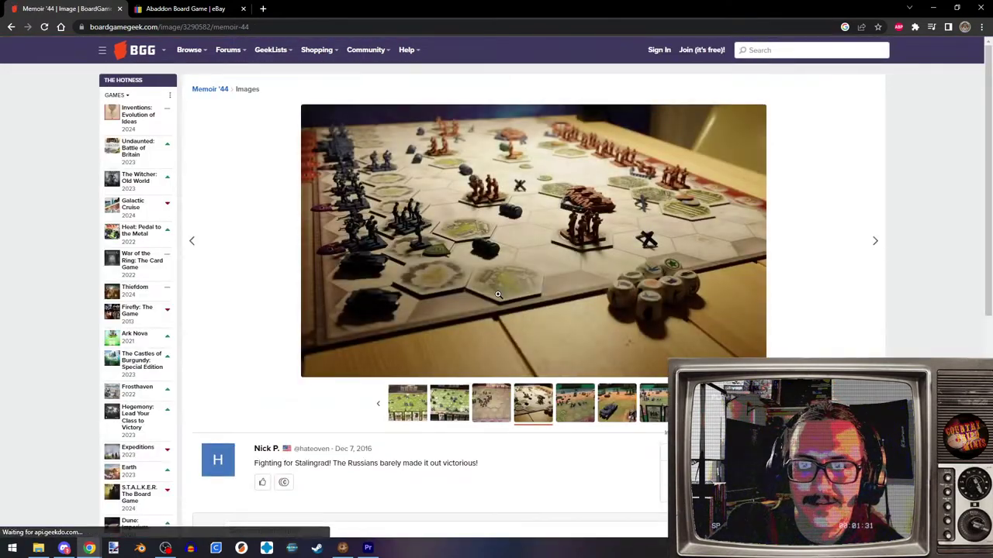
key(Right)
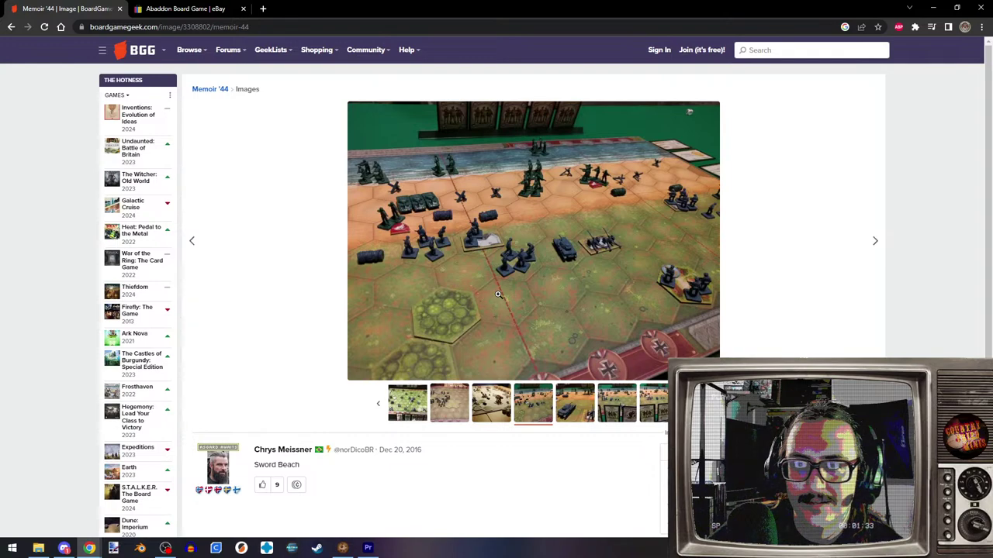
key(Right)
key(Right)
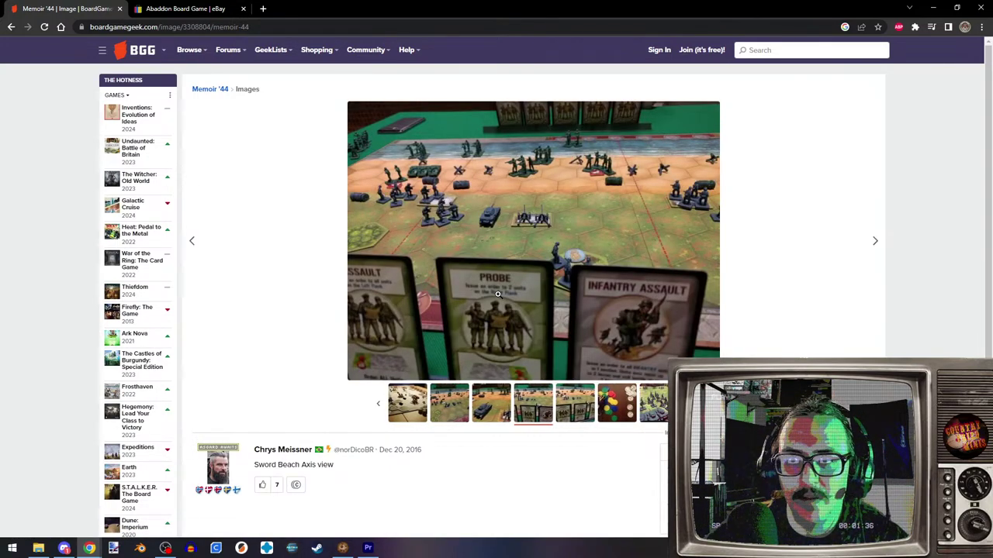
key(Right)
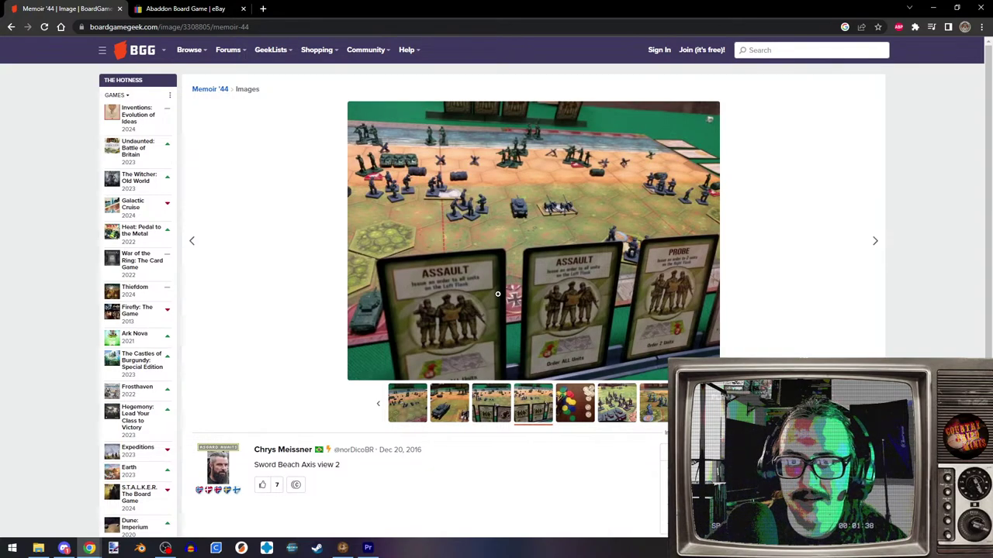
key(Right)
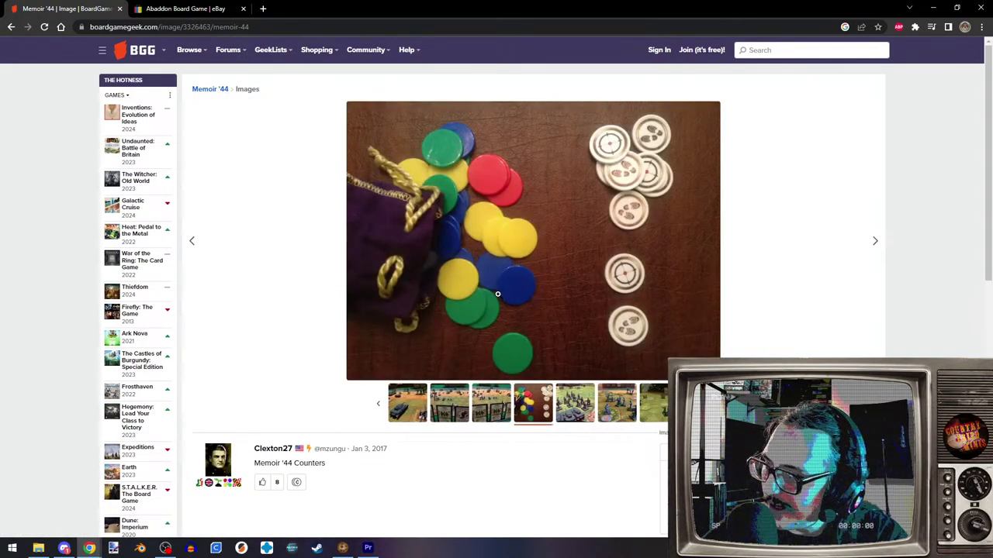
key(Right)
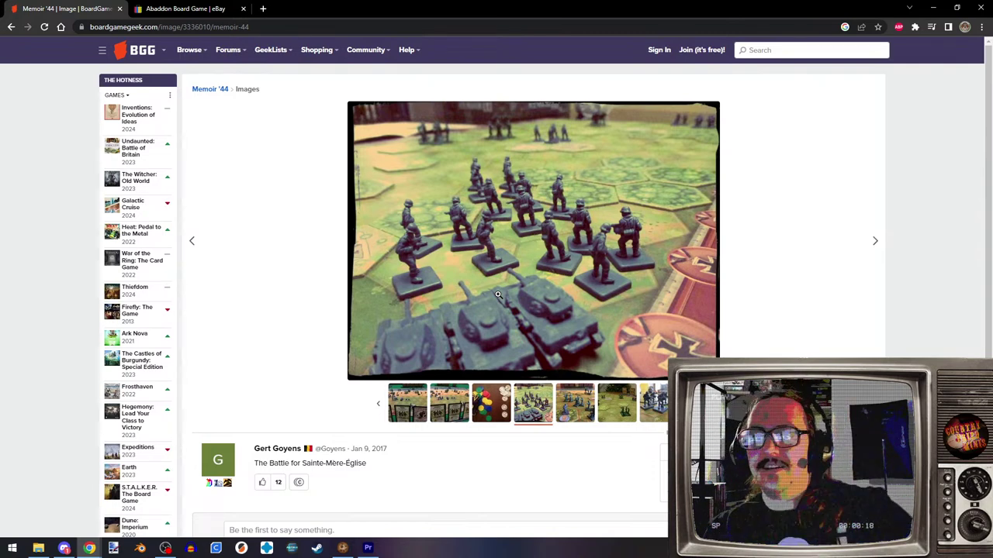
click(573, 405)
- Show shopping results for "memoir 44 board game" and view the opened Abaddon eBay listing
click(196, 29)
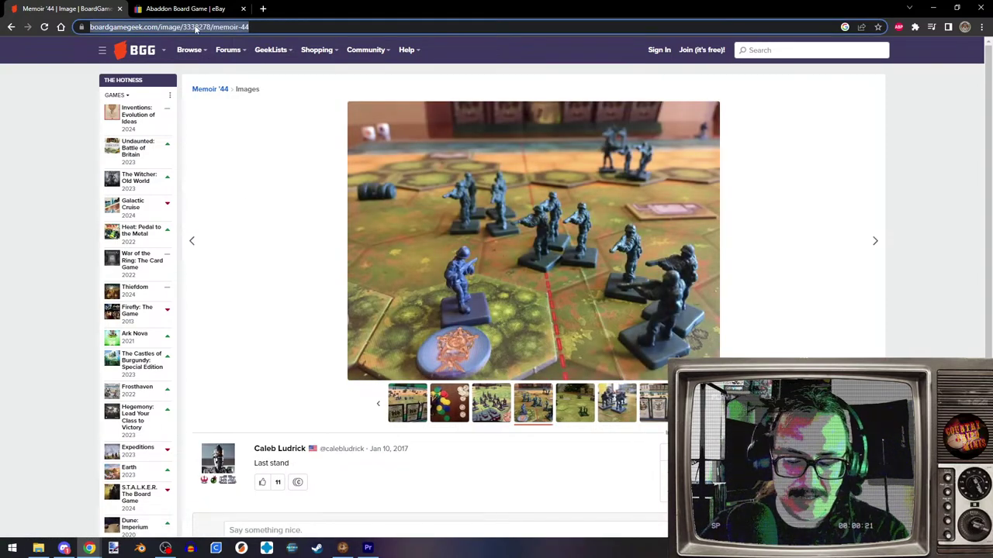
text(memoir 44)
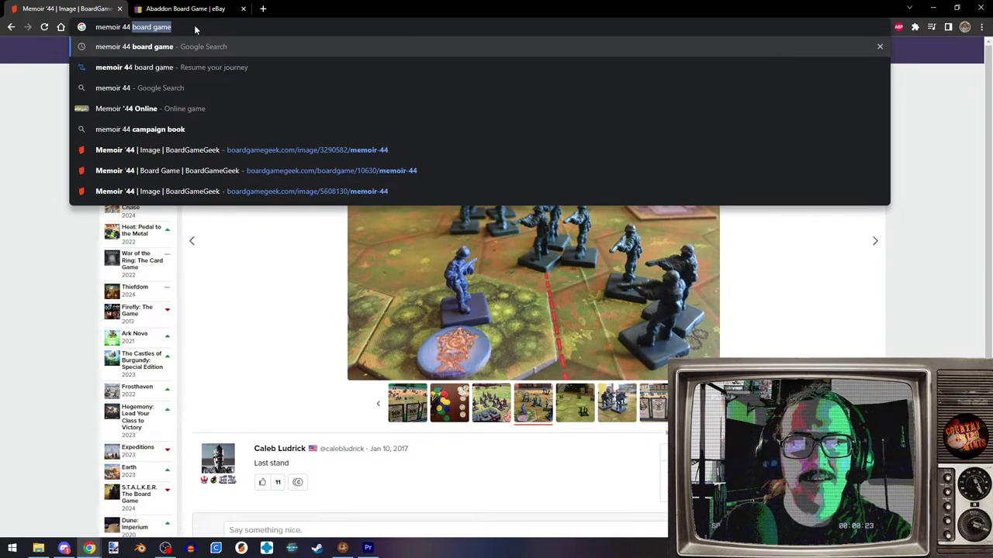
key(Return)
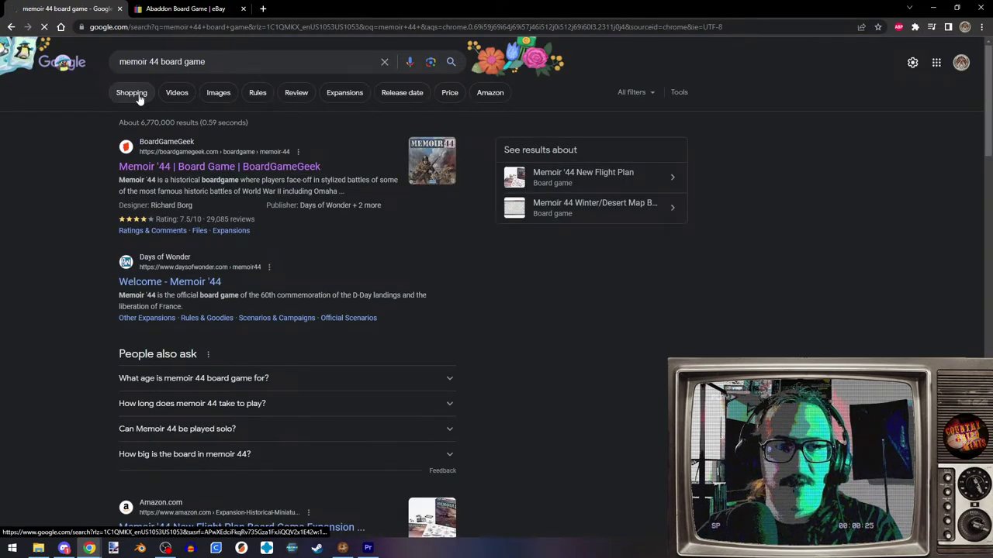
click(135, 93)
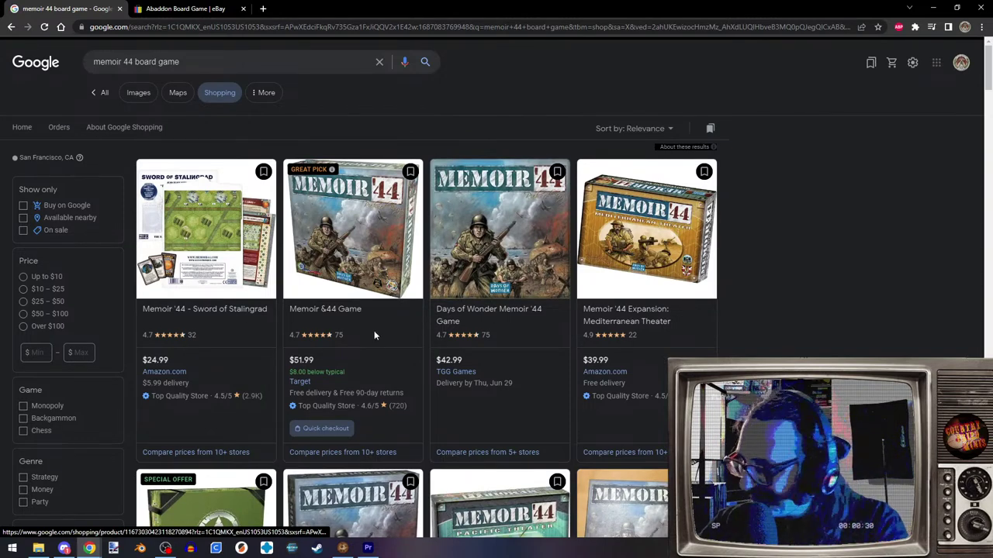
click(186, 9)
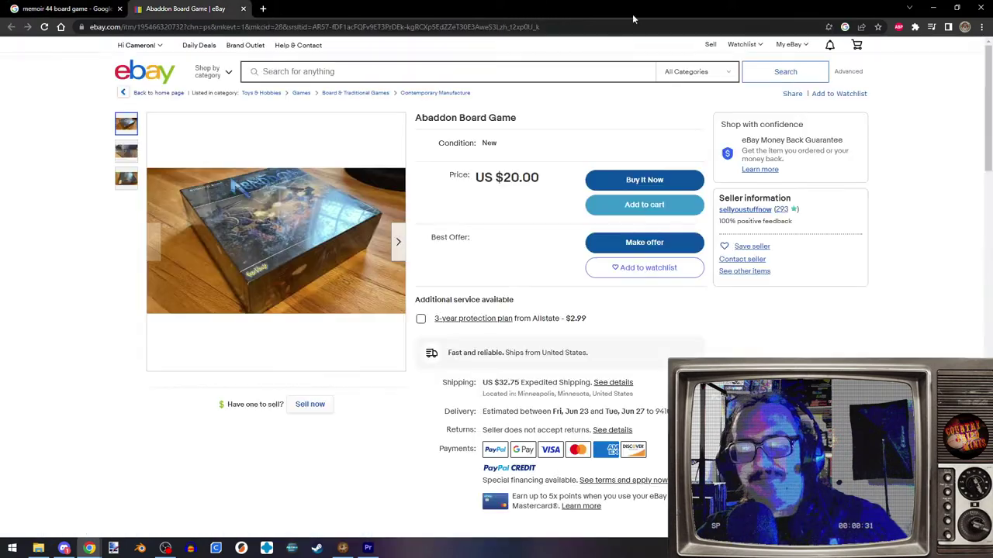
- Switch back to Premiere Pro, put the playhead at the start of the last clip and set the clip's scale to 50
click(909, 8)
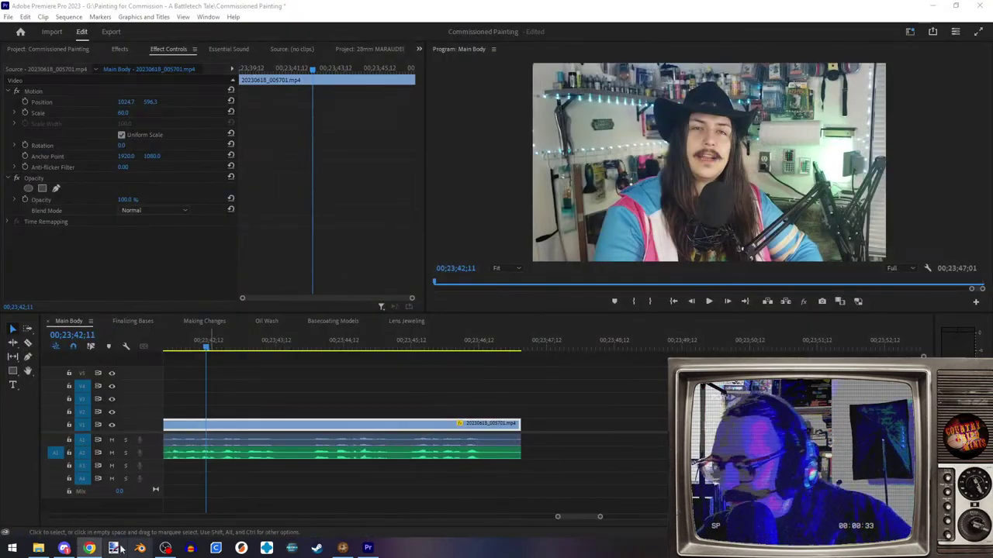
click(240, 371)
scroll(255, 410, up, 5)
scroll(358, 417, up, 3)
click(320, 339)
key(Down)
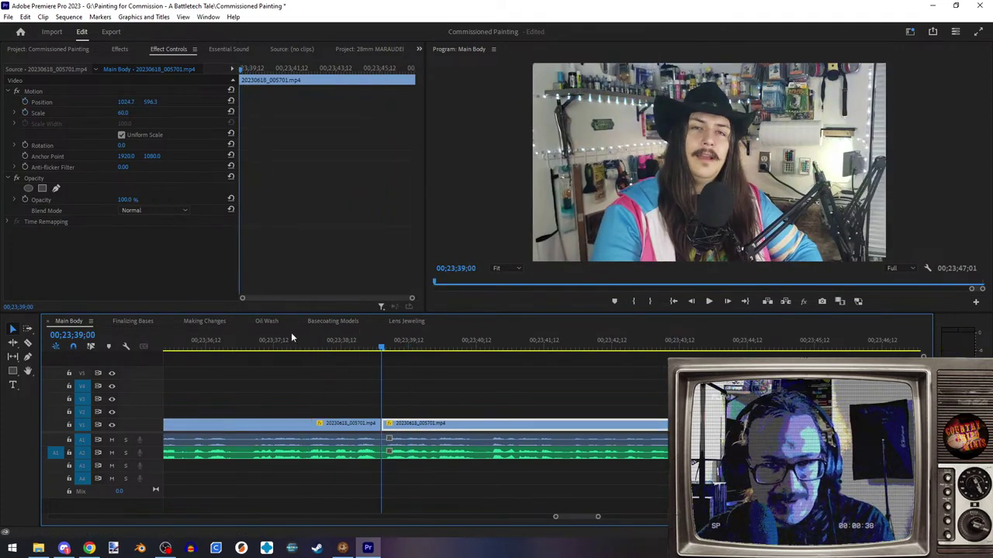
click(130, 112)
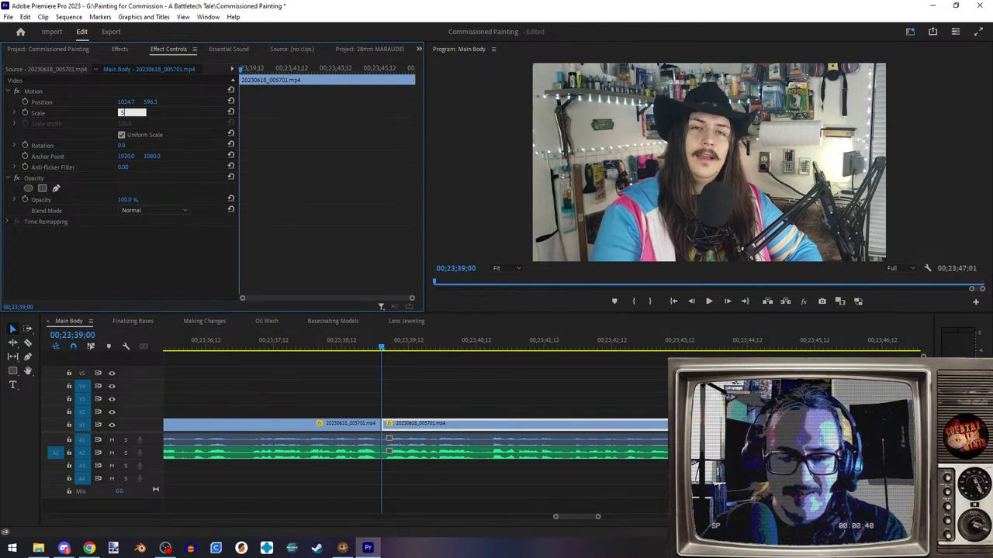
text(50)
key(Return)
- Reposition the last clip to fill the frame, setting its position to 960, 540
click(63, 102)
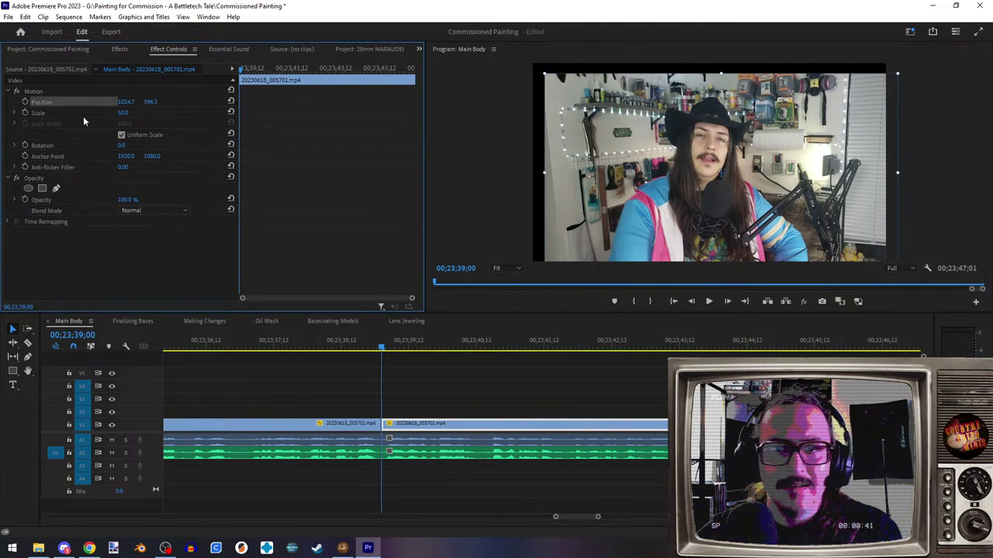
drag(871, 256, 860, 245)
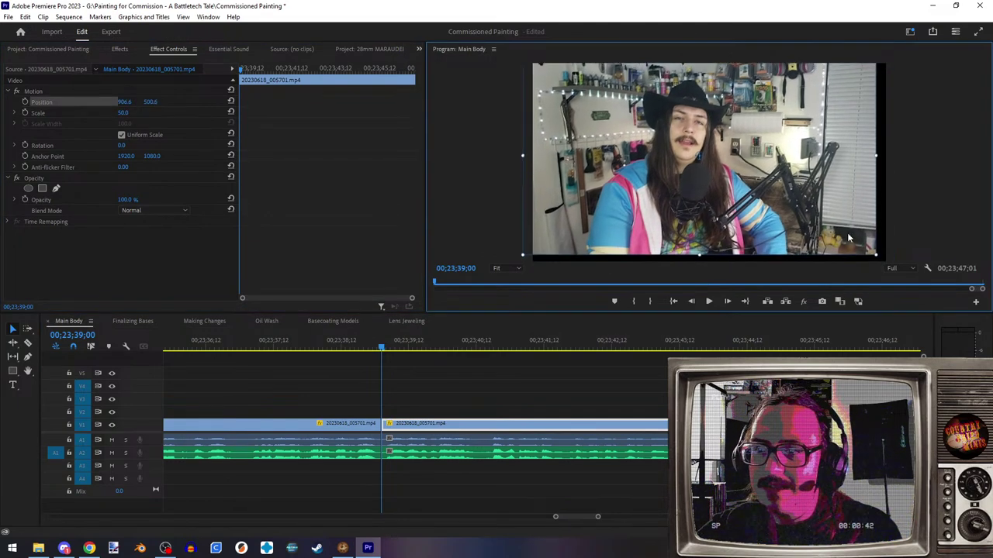
click(127, 102)
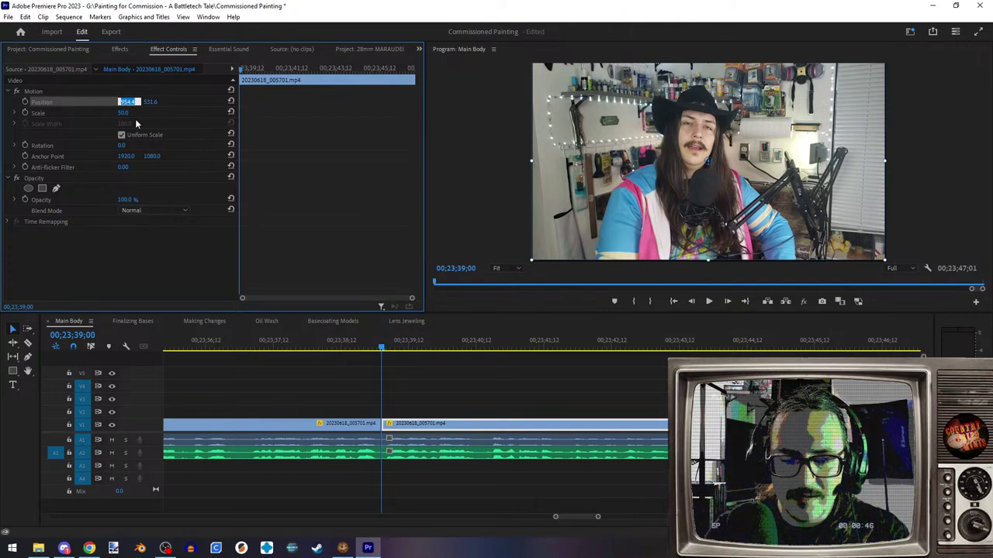
text(960)
key(Tab)
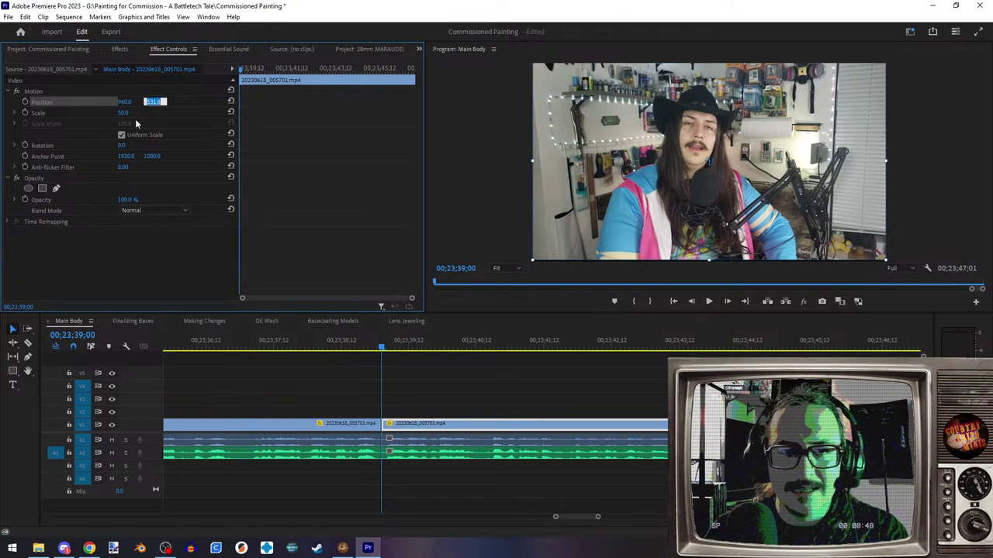
text(540)
key(Return)
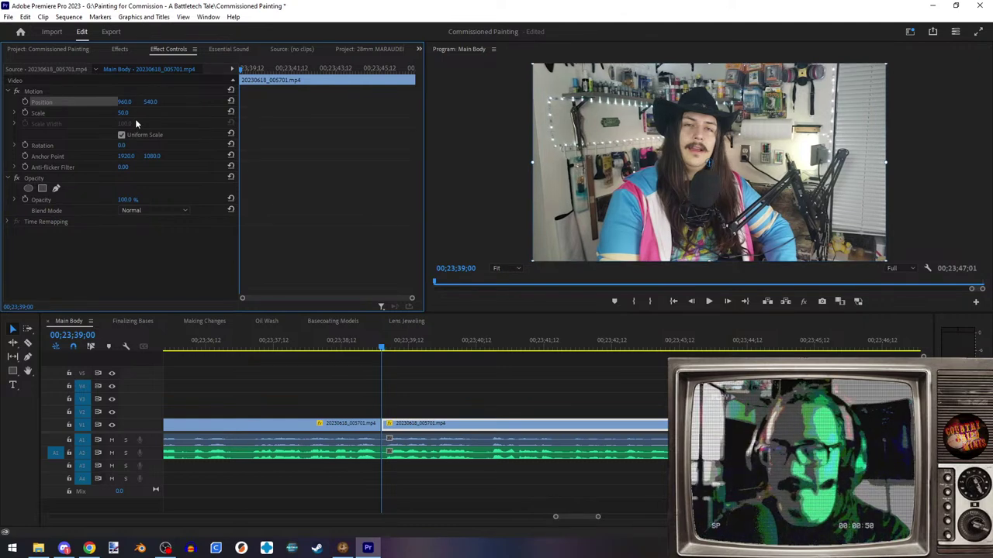
- Add position and scale keyframes at the last clip's start and at 00;23;47;00, setting the ending scale to 60
click(25, 102)
click(25, 113)
drag(501, 348, 705, 347)
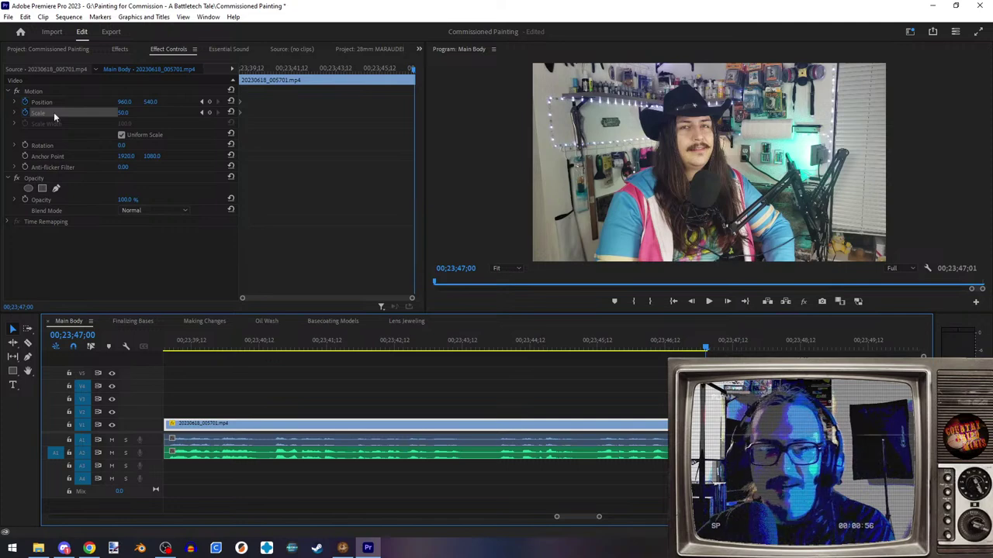
click(209, 113)
click(209, 102)
click(124, 112)
text(60)
key(Return)
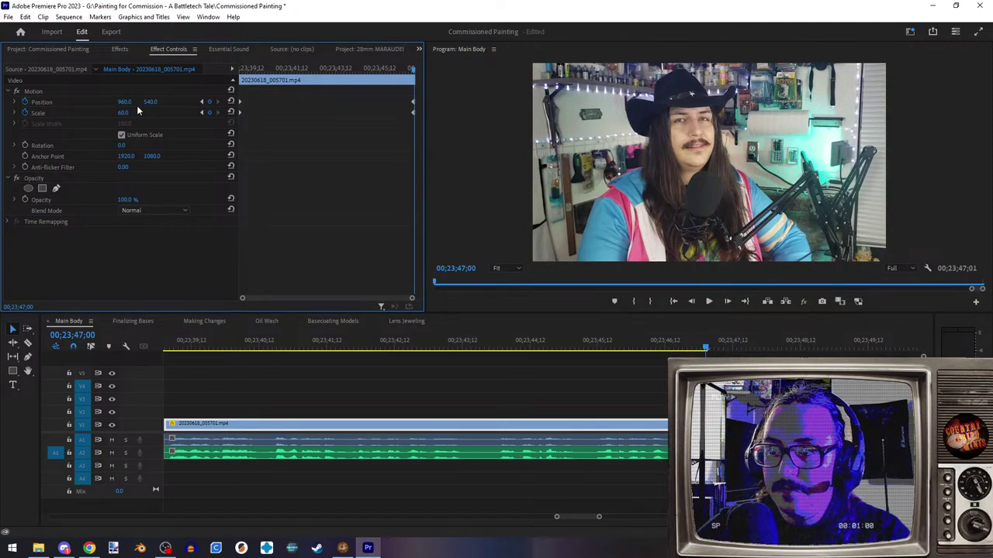
- Play the sequence from the start of the second-to-last clip to review both keyframed zooms
click(356, 348)
scroll(342, 355, up, 2)
click(342, 350)
scroll(381, 365, up, 2)
click(355, 345)
key(Up)
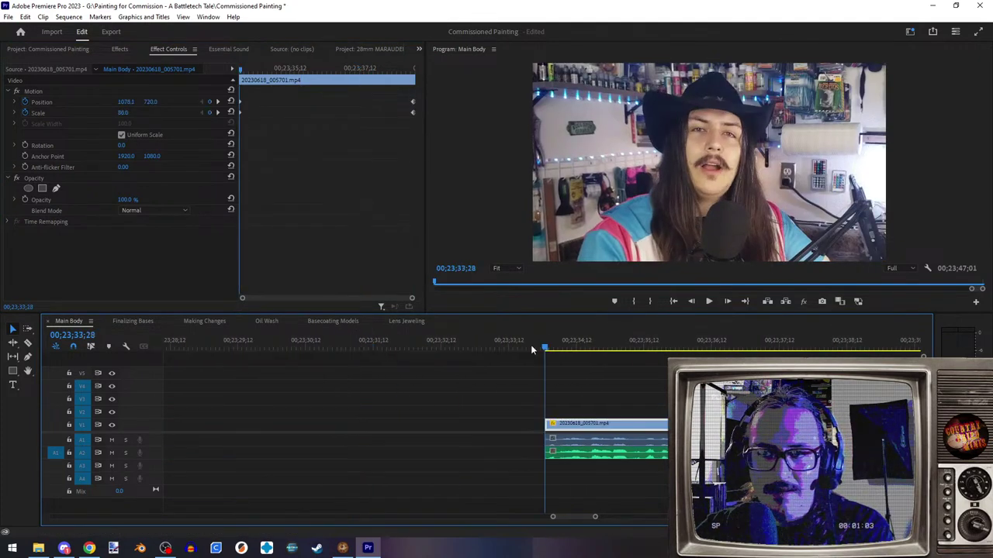
click(709, 302)
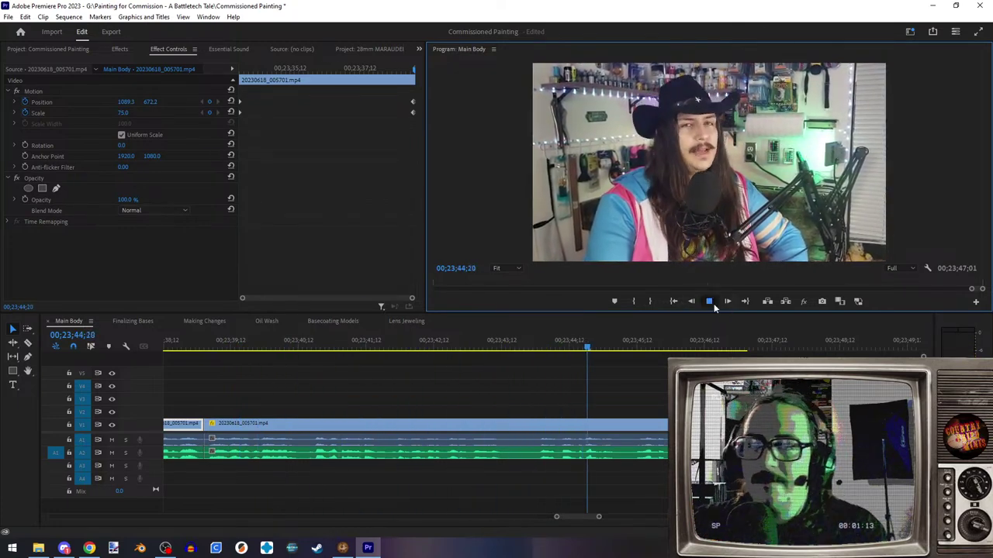
click(714, 303)
- Set the last clip's starting scale to 60 and lower its starting position to about 977, 596
click(124, 113)
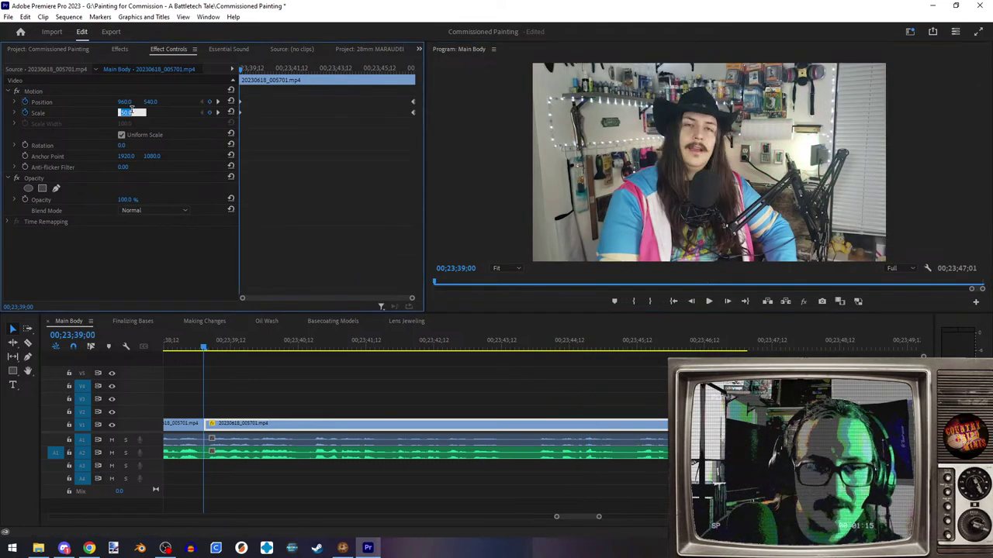
text(60)
key(Return)
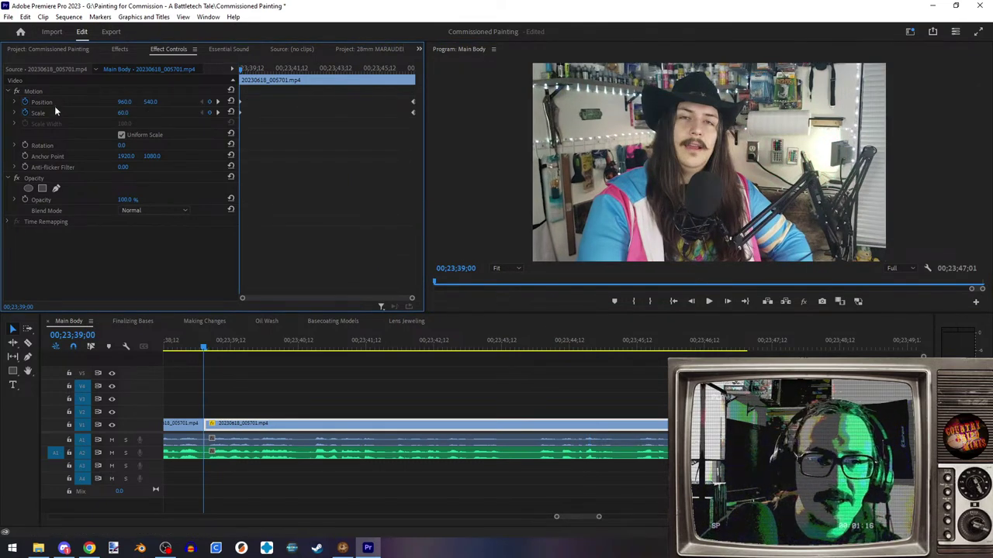
click(32, 91)
drag(722, 139, 729, 155)
- At the last clip's ending keyframe, set the scale to 70 and move the position to about 1070, 605
click(218, 113)
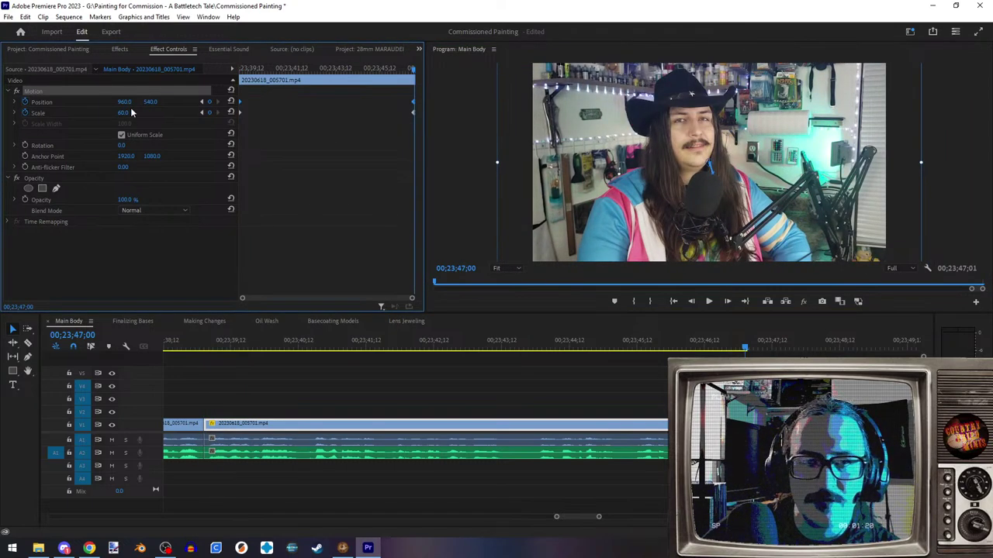
click(134, 113)
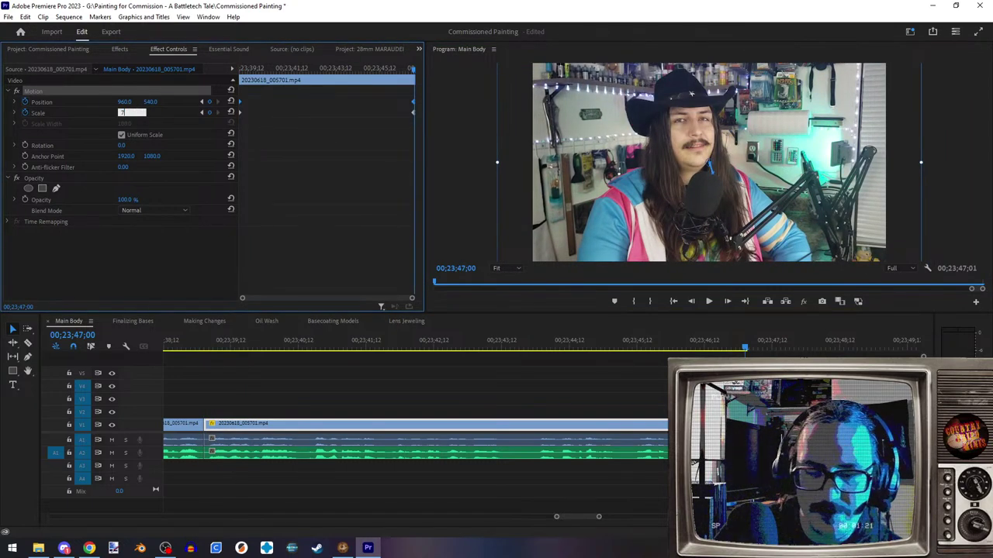
text(70)
key(Return)
click(66, 103)
drag(625, 140, 646, 154)
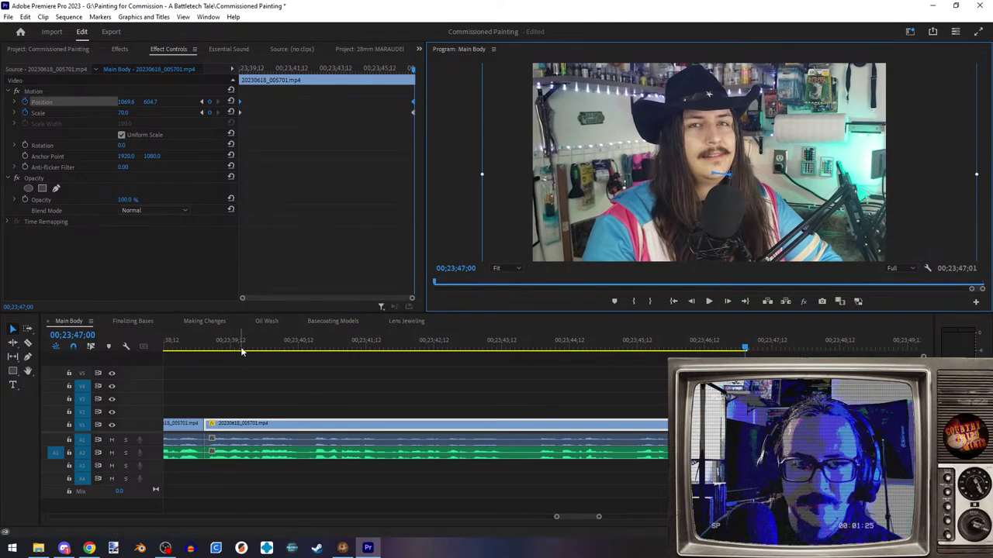
- Play across the cut between the last two clips to check how their framing matches
click(203, 348)
scroll(209, 380, up, 2)
scroll(228, 403, up, 1)
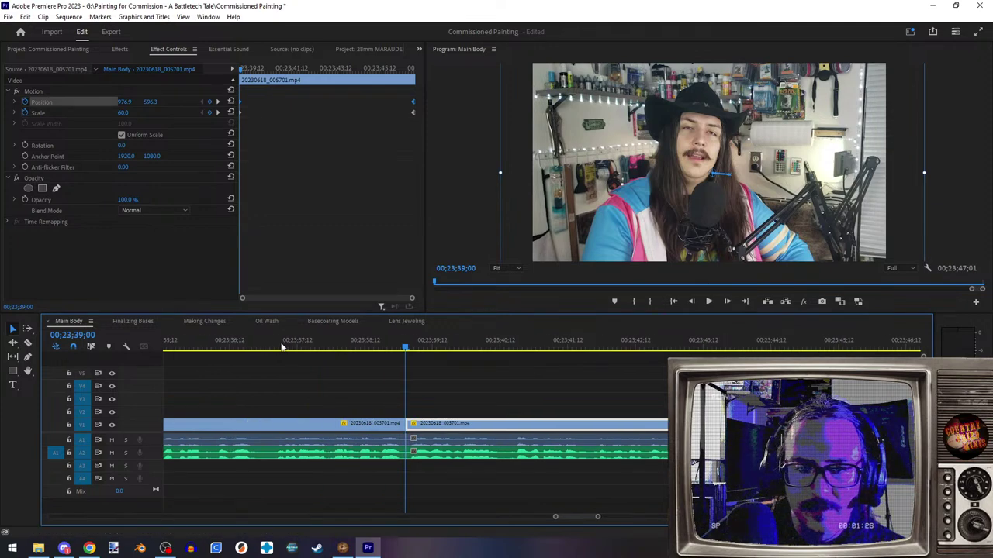
click(279, 347)
click(708, 301)
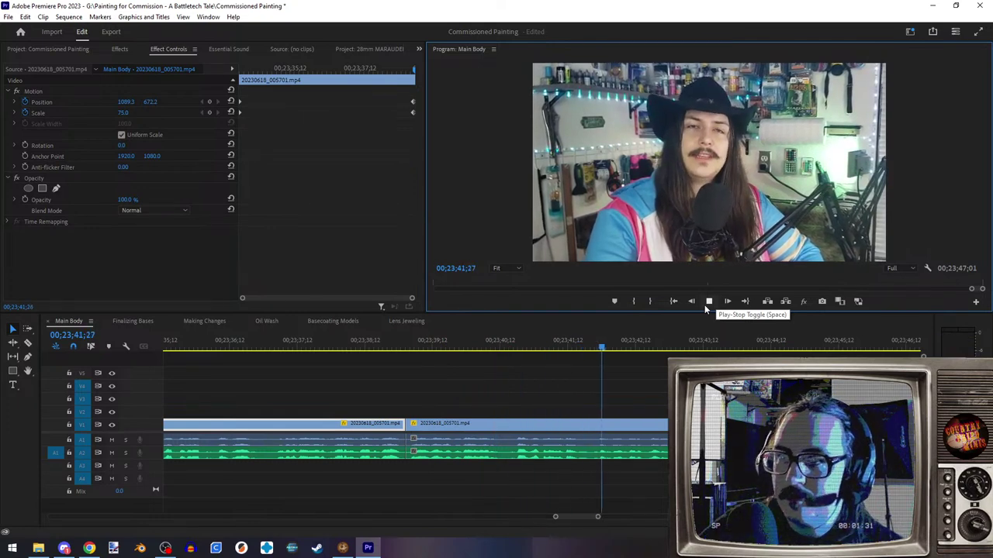
click(708, 301)
- Set the second-to-last clip's ending position keyframe to 1090, 670
scroll(535, 433, up, 4)
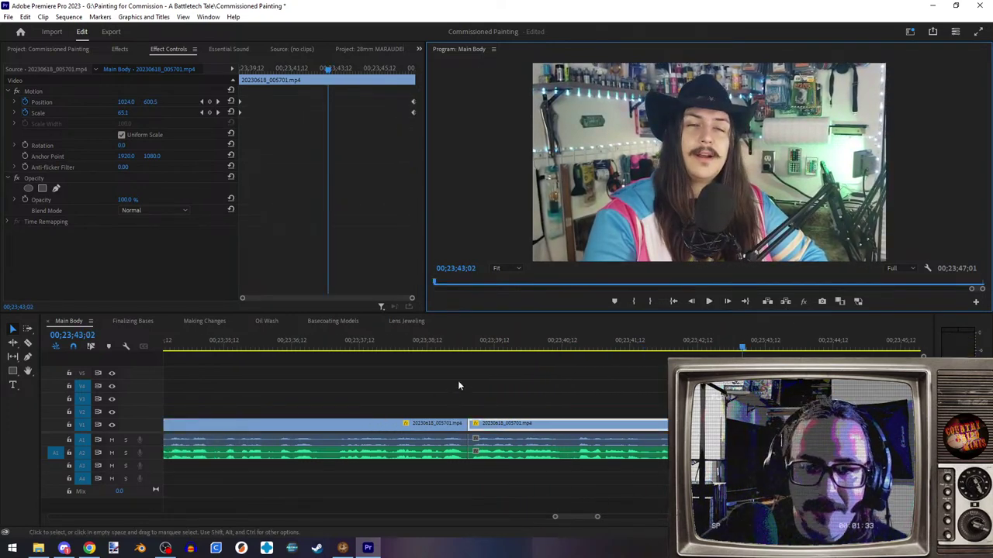
click(500, 353)
key(Down)
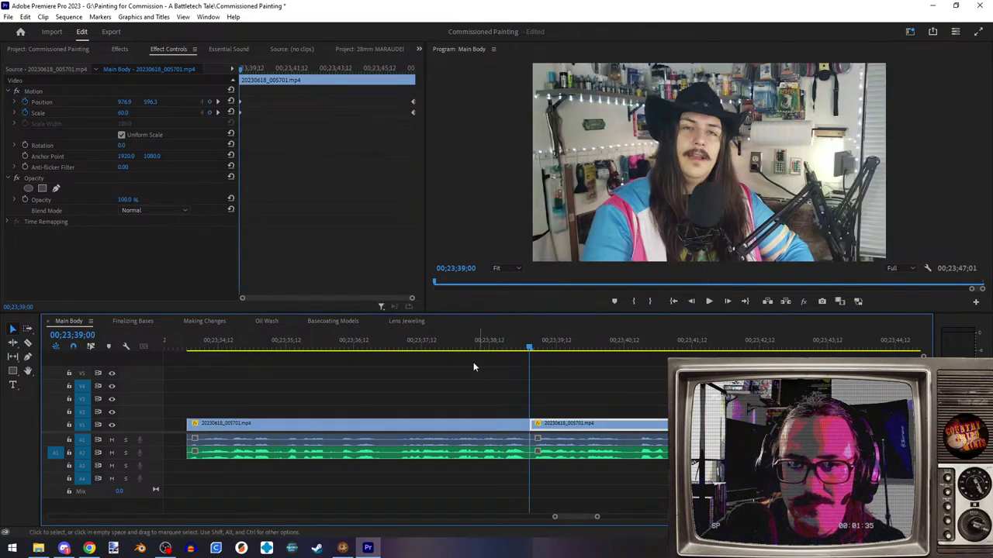
click(504, 426)
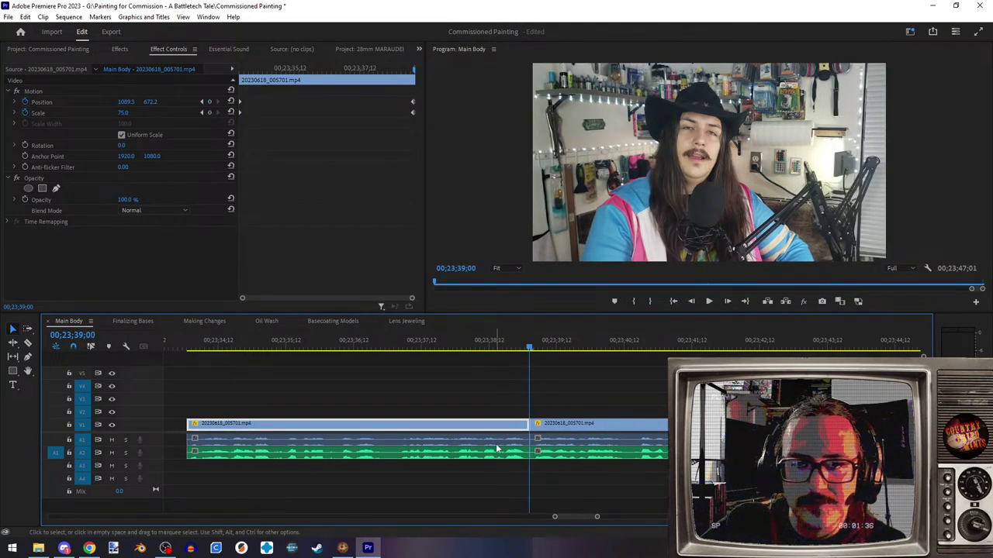
click(202, 102)
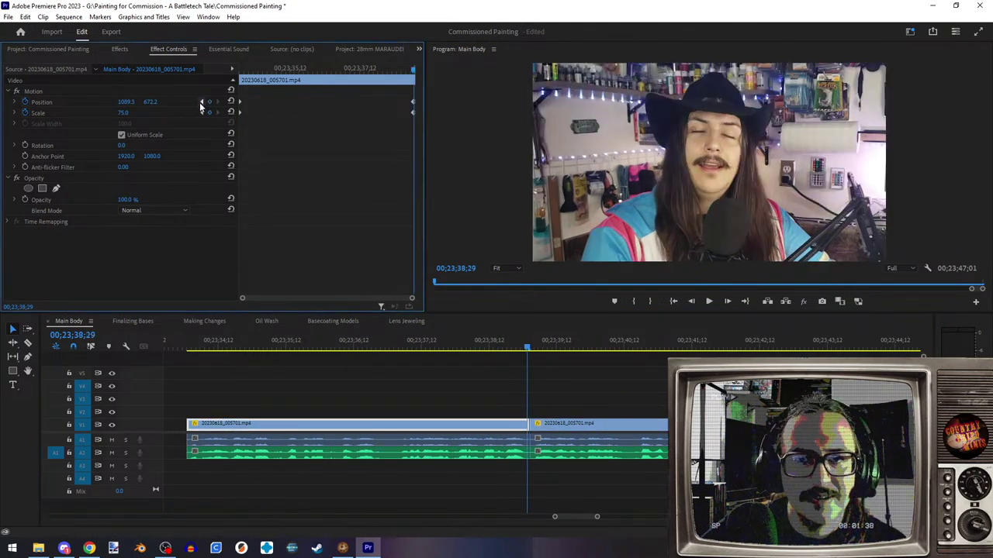
click(126, 102)
text(1090)
key(Tab)
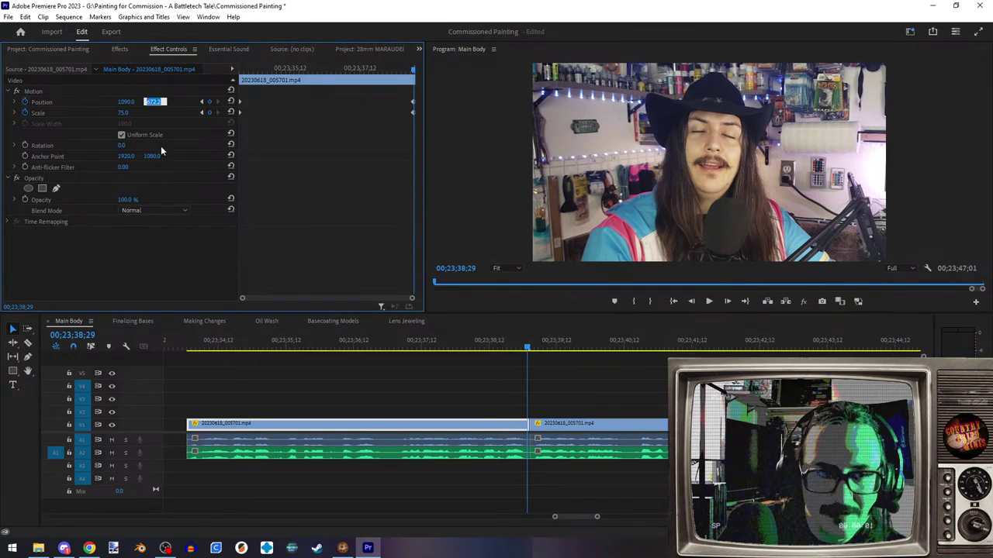
text(670)
key(Return)
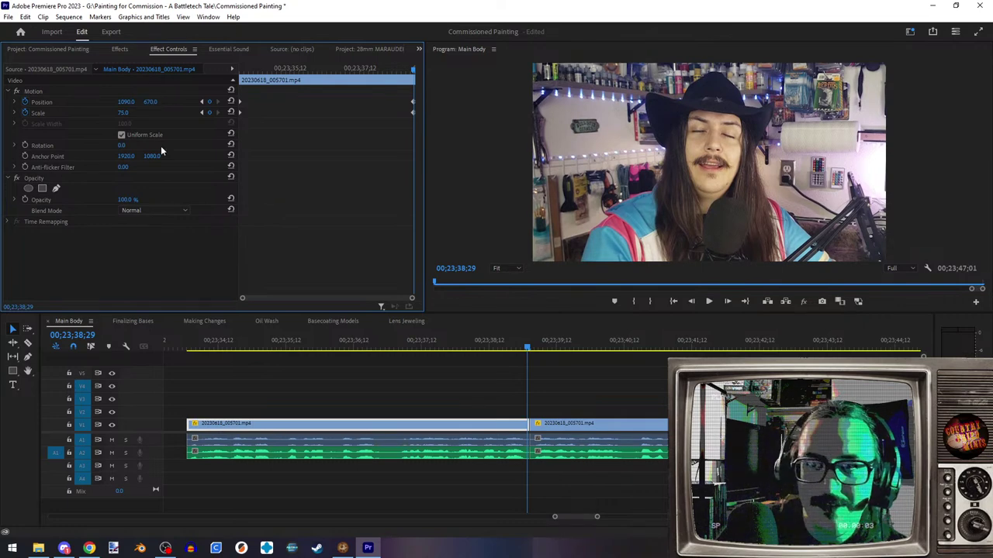
- Set the last clip's starting keyframes to position 1090, 670 and scale 75
click(596, 426)
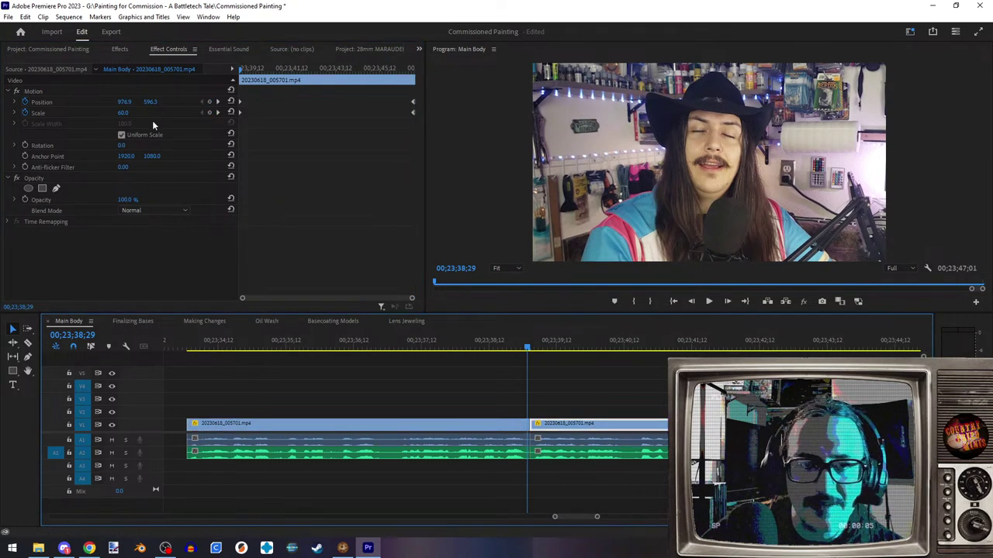
click(216, 102)
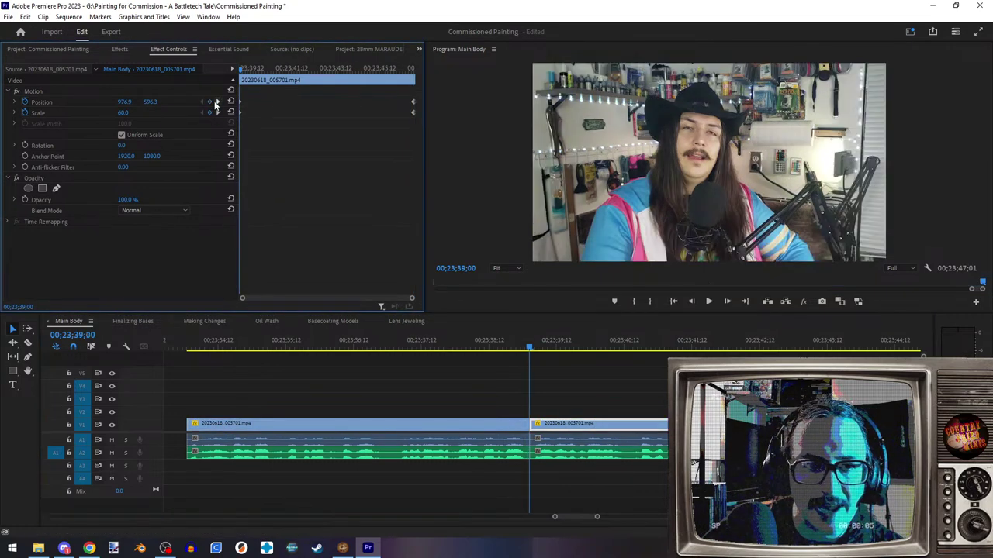
click(127, 102)
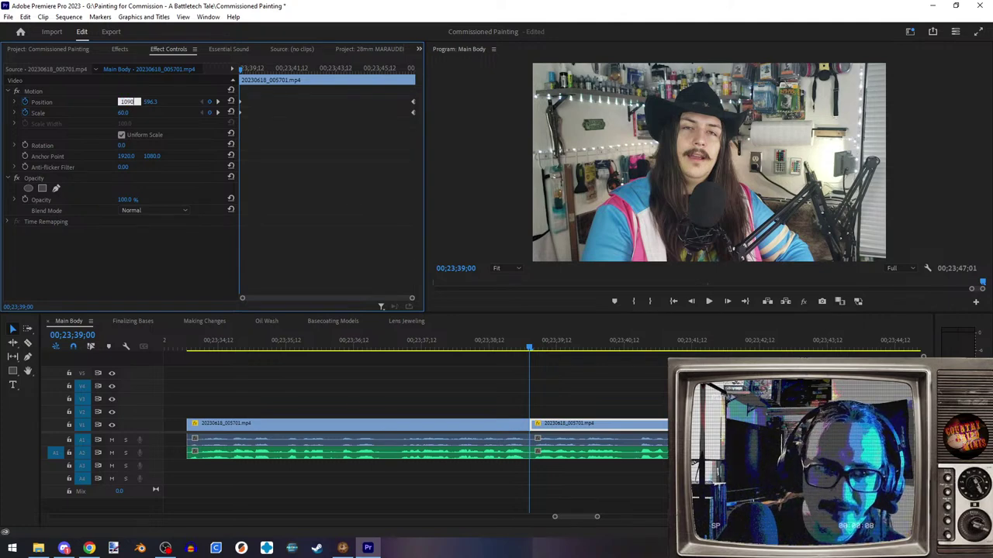
text(1090)
key(Tab)
text(657)
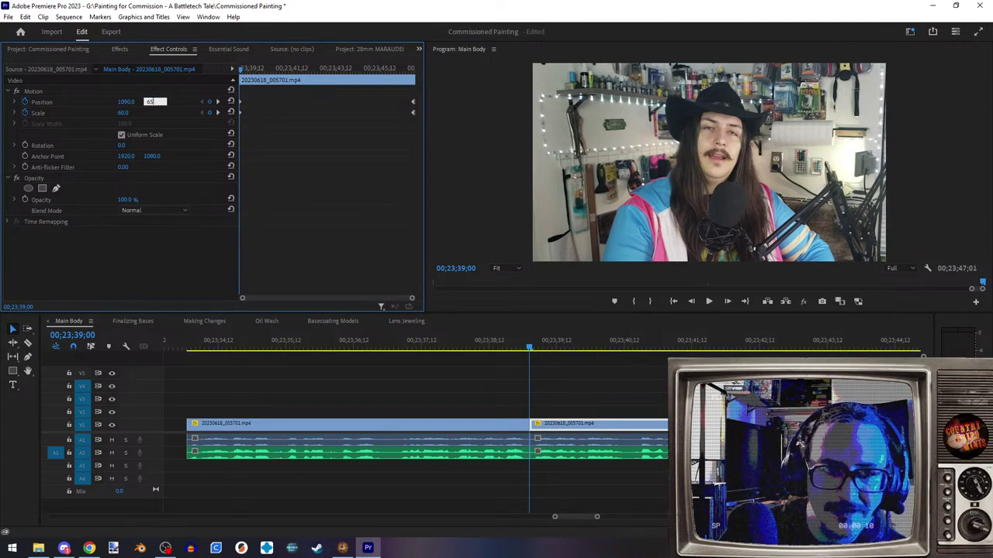
text(70)
key(Tab)
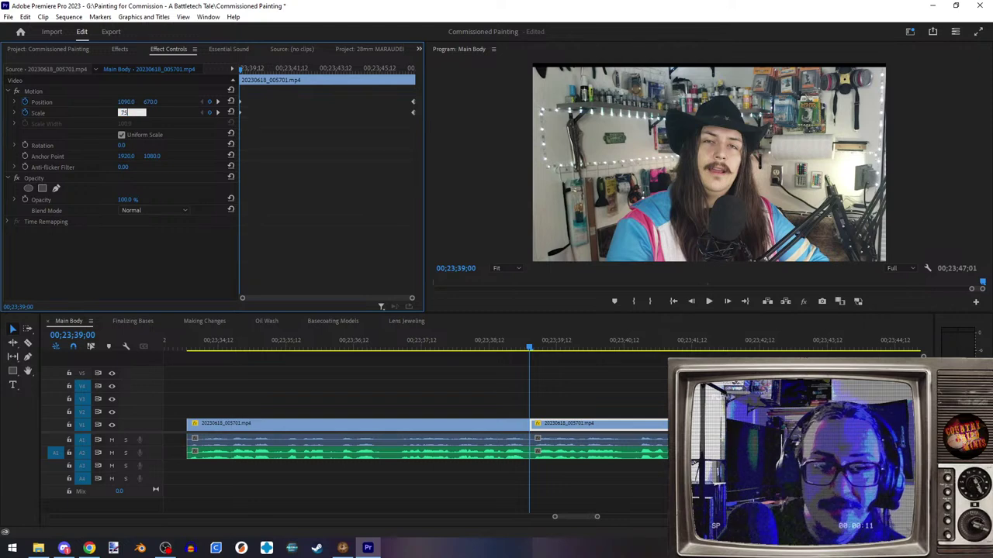
text(75)
key(Return)
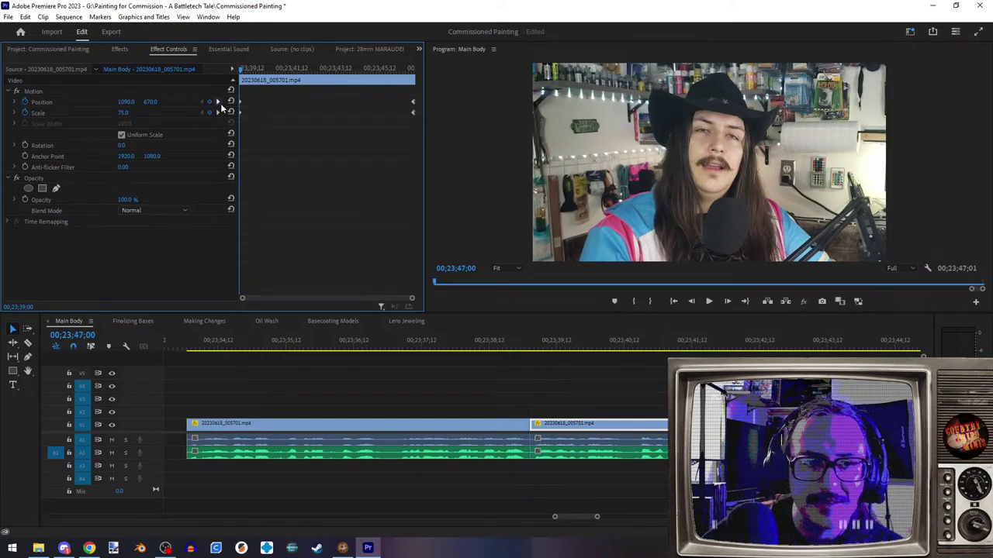
- Set the scale at the last clip's ending keyframe to 65
click(219, 105)
click(128, 113)
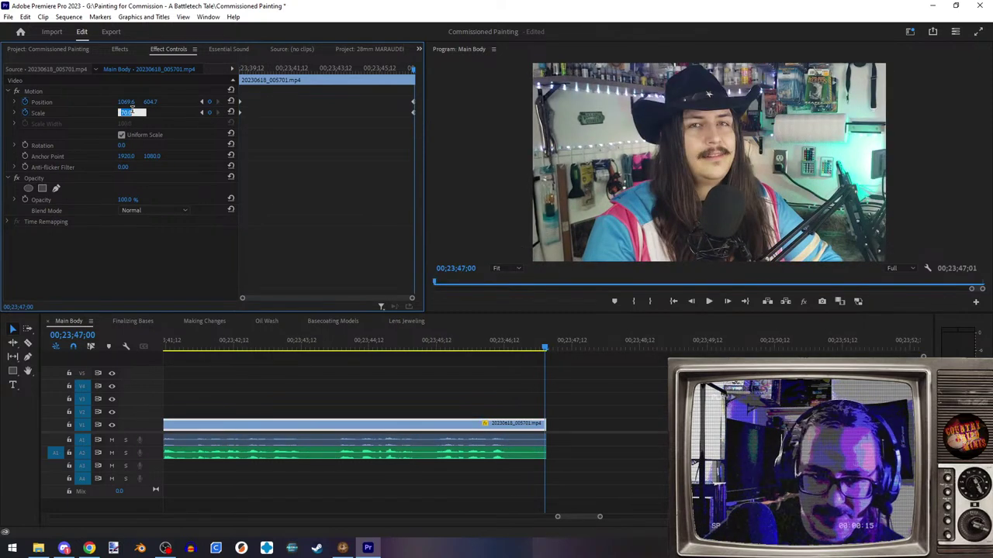
text(65)
key(Return)
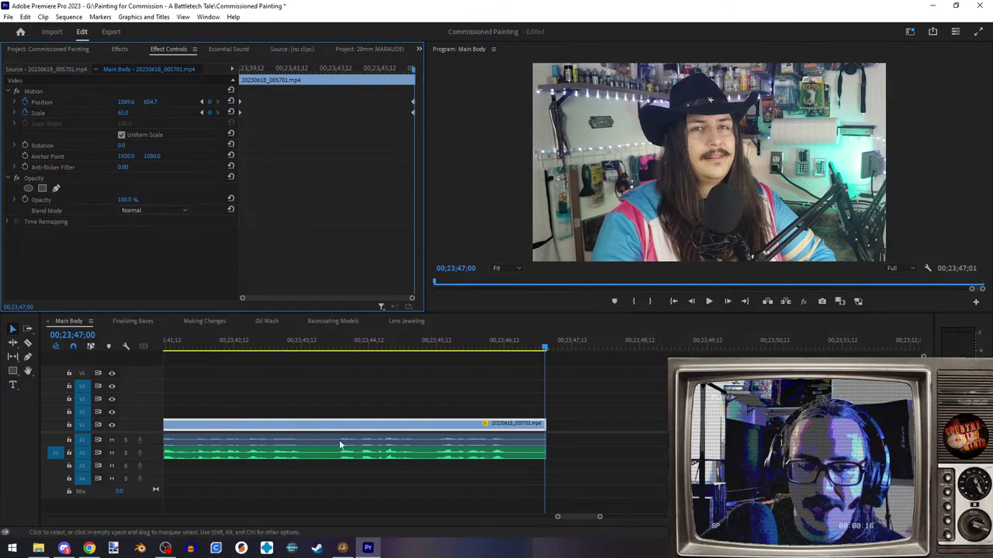
- Play back the last two clips to review the reframed cut and zoom
scroll(416, 455, up, 10)
click(294, 347)
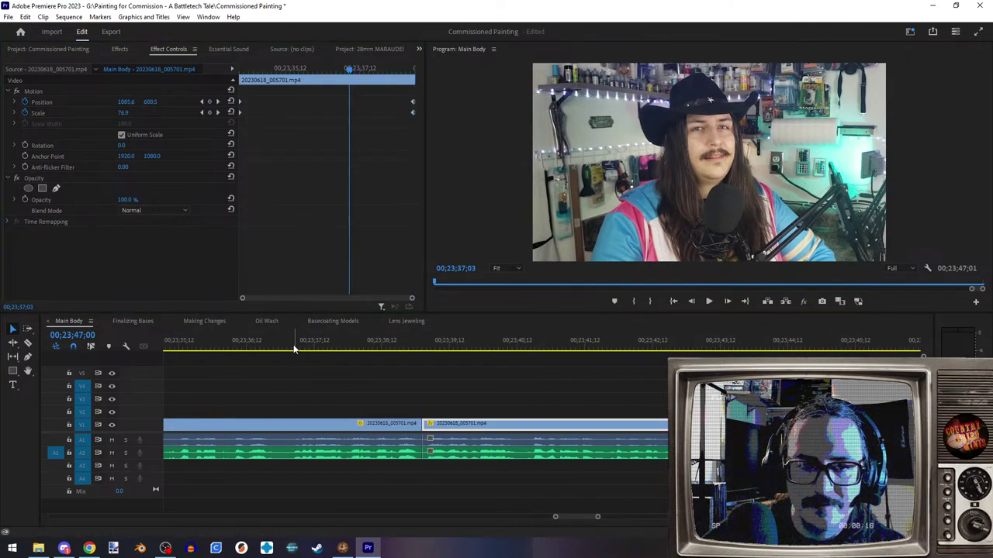
click(673, 301)
click(708, 302)
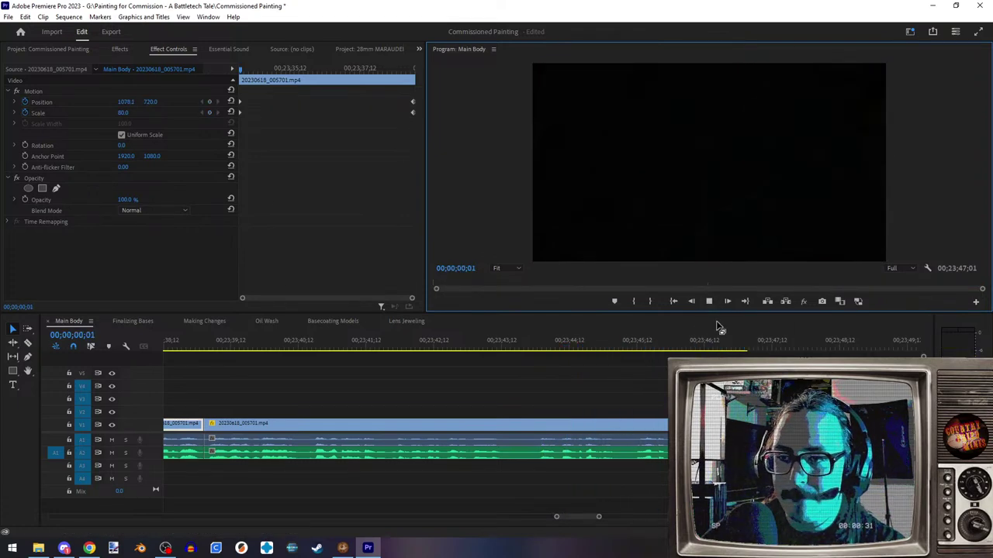
- Fade out the last clip with opacity keyframes of 100% one second before 00;23;47;00 and 0% at 00;23;47;00
key(End)
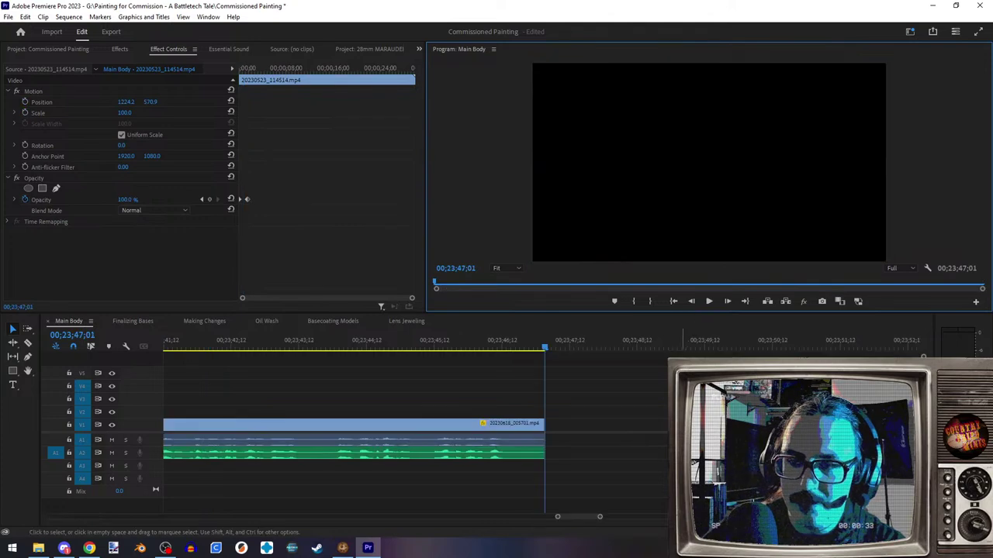
click(520, 425)
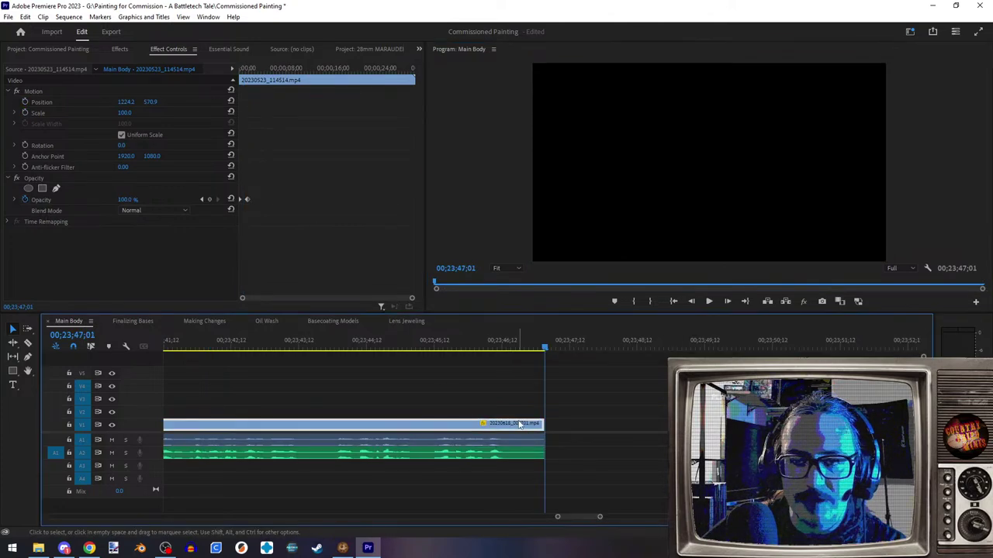
key(Left)
click(25, 201)
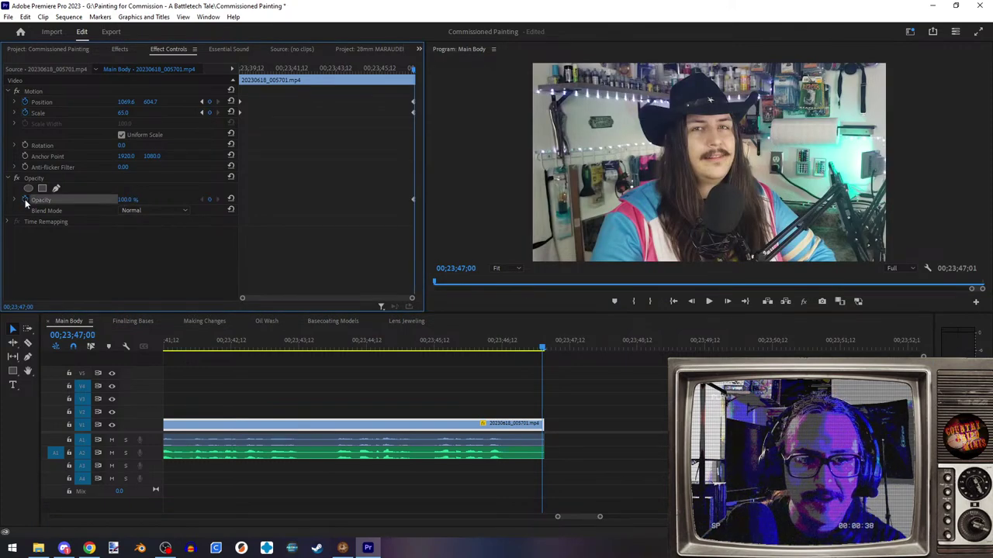
click(73, 336)
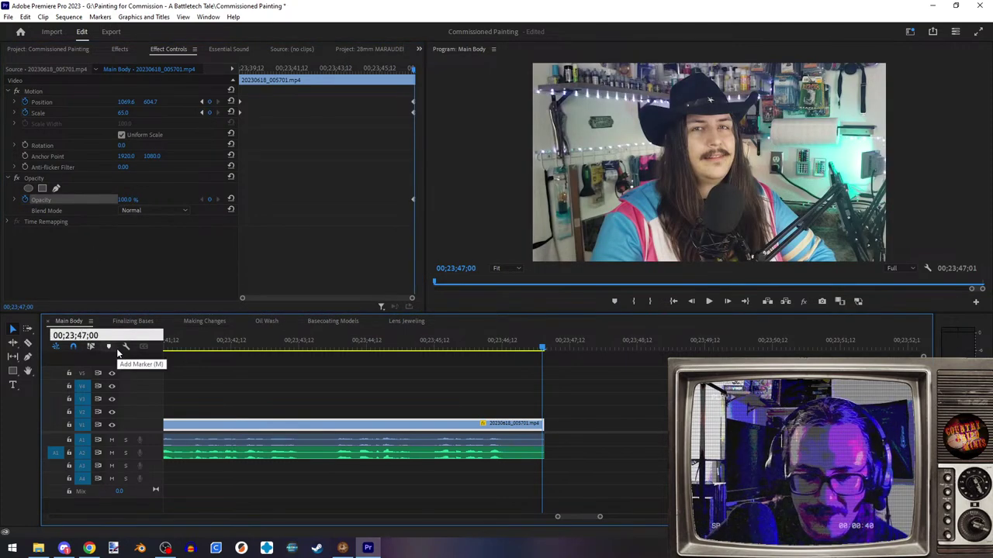
text(-100)
key(Return)
click(209, 200)
click(217, 200)
click(137, 199)
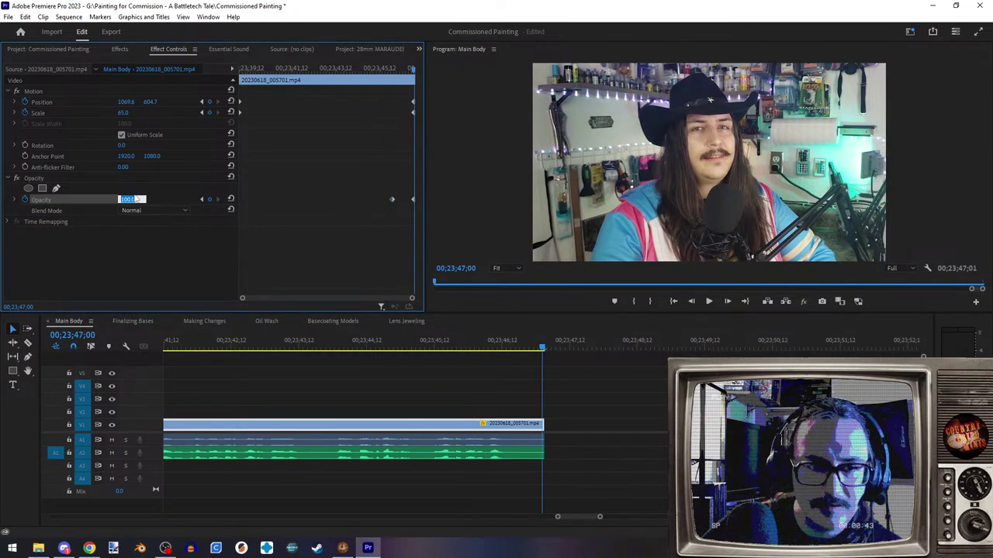
key(Return)
- Delete the last two clips' audio from track A1, keeping the audio on A2
key(minus)
key(minus)
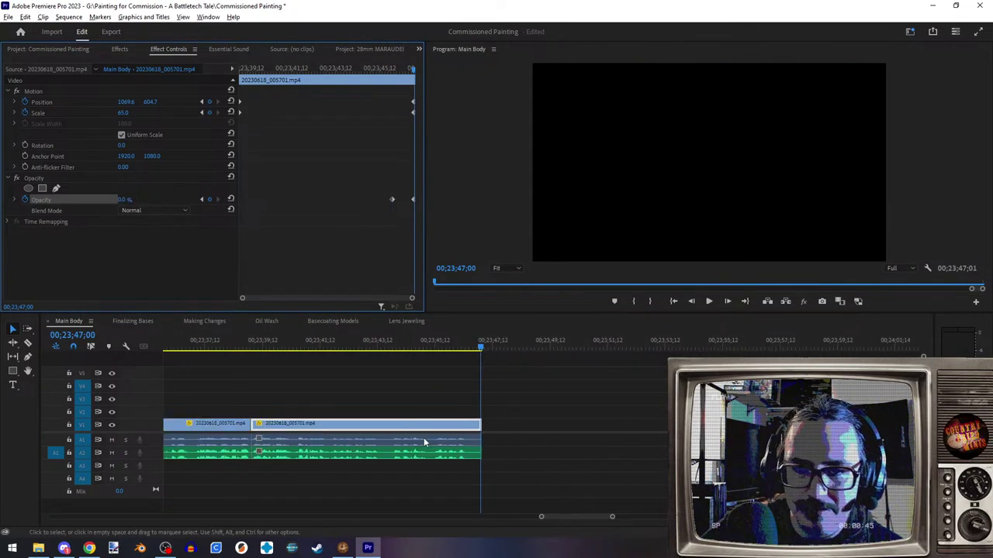
drag(487, 436, 179, 436)
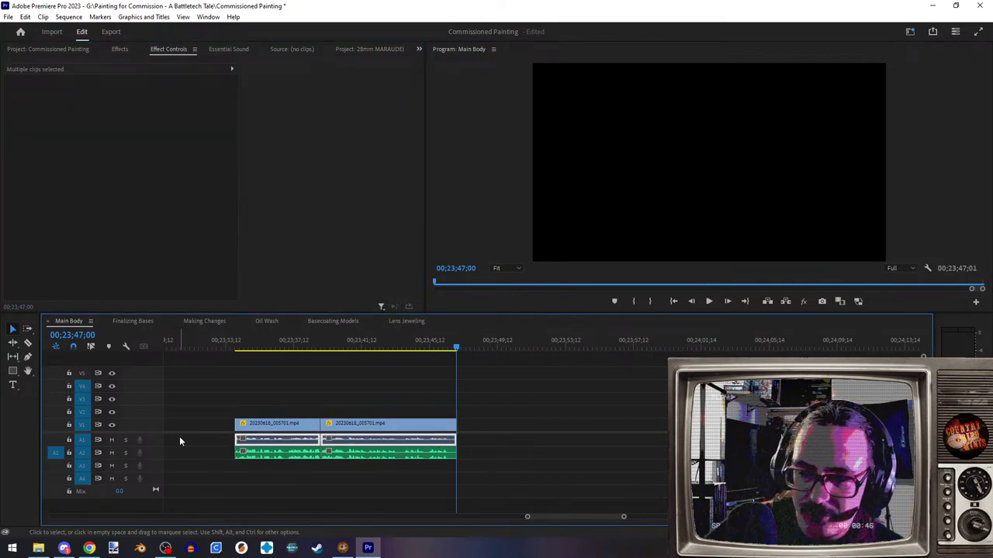
scroll(341, 465, up, 2)
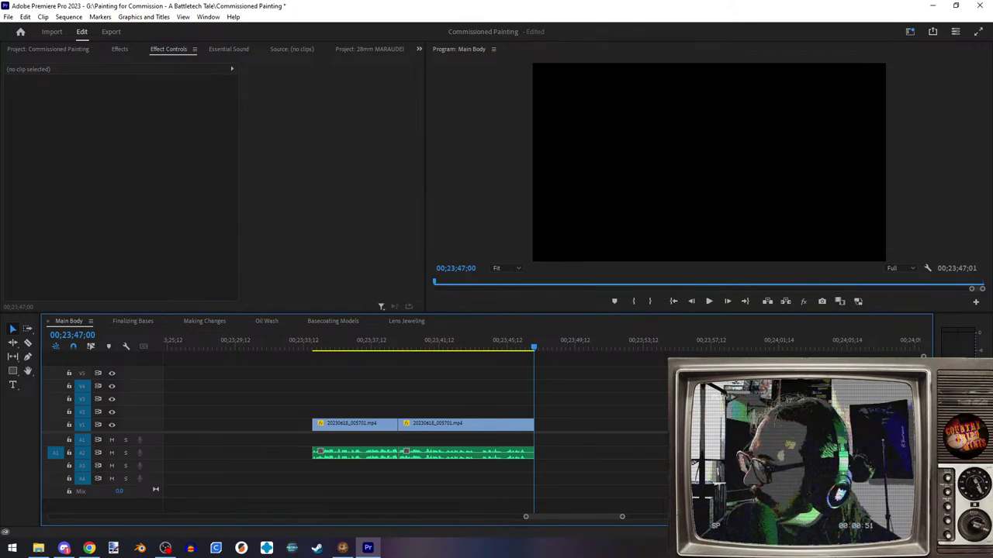
- Switch to Chrome, search Google for "scythe board game" and open the game's BoardGameGeek page
click(89, 548)
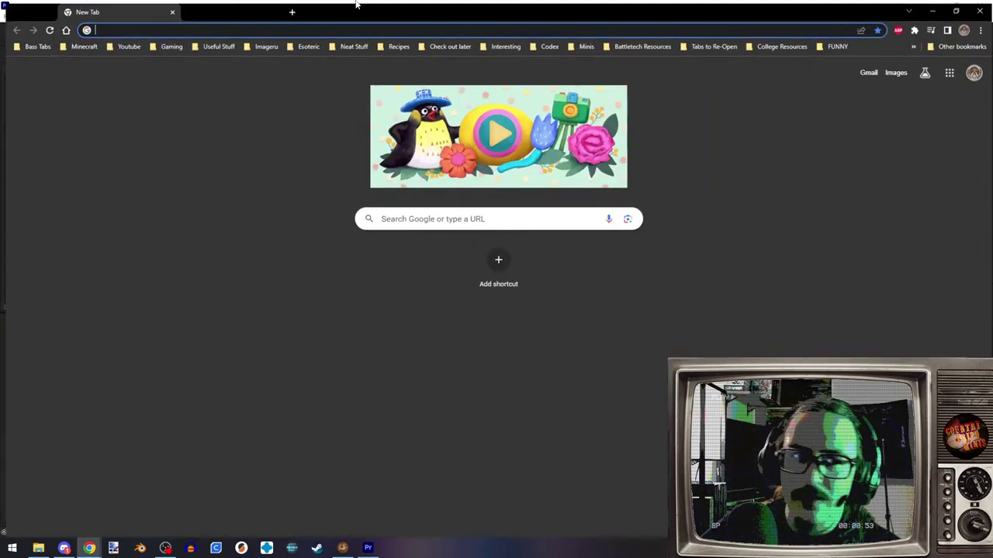
text(scthy)
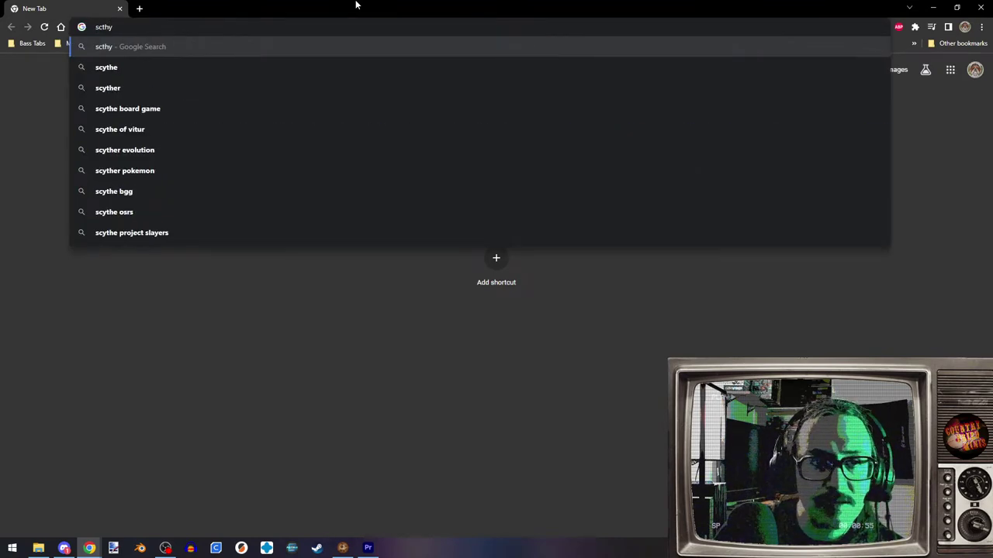
key(Down)
key(Down)
key(Down)
key(Return)
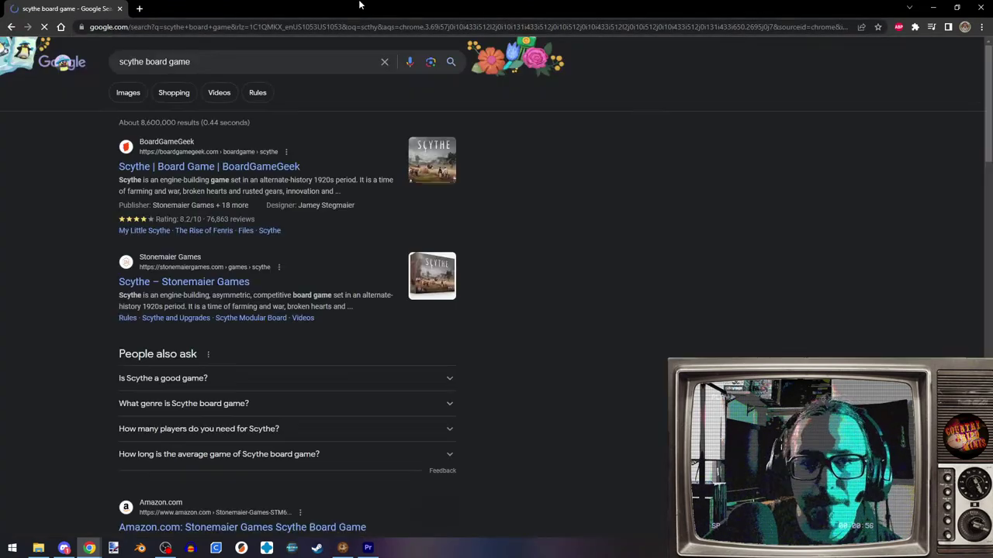
click(185, 167)
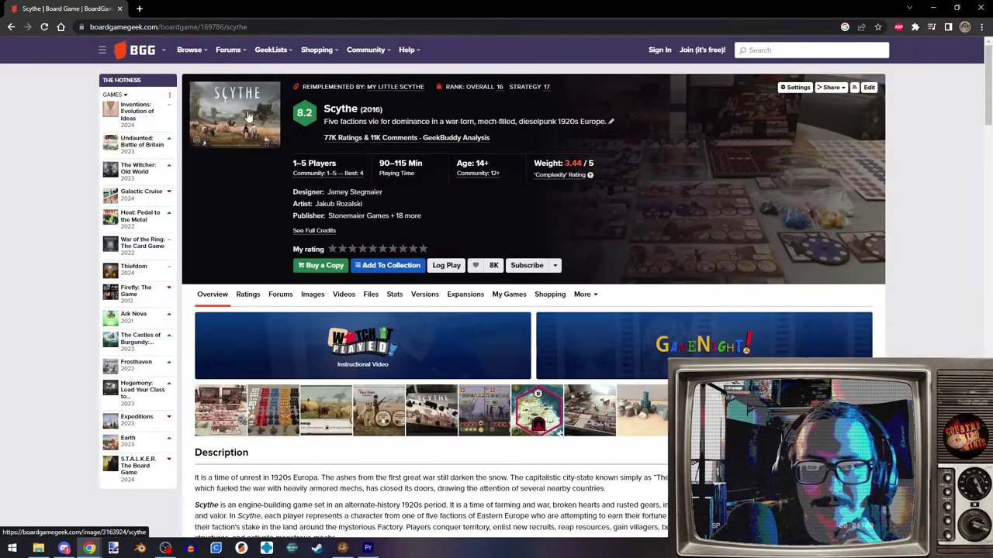
- Browse Scythe's box art, faction token and early gameplay photos in the BoardGameGeek image gallery
click(243, 118)
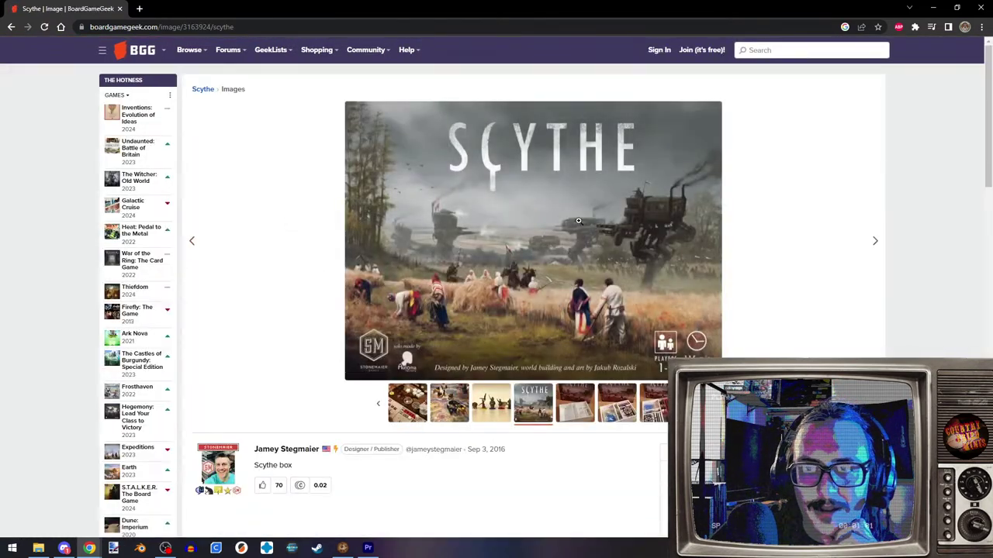
click(11, 27)
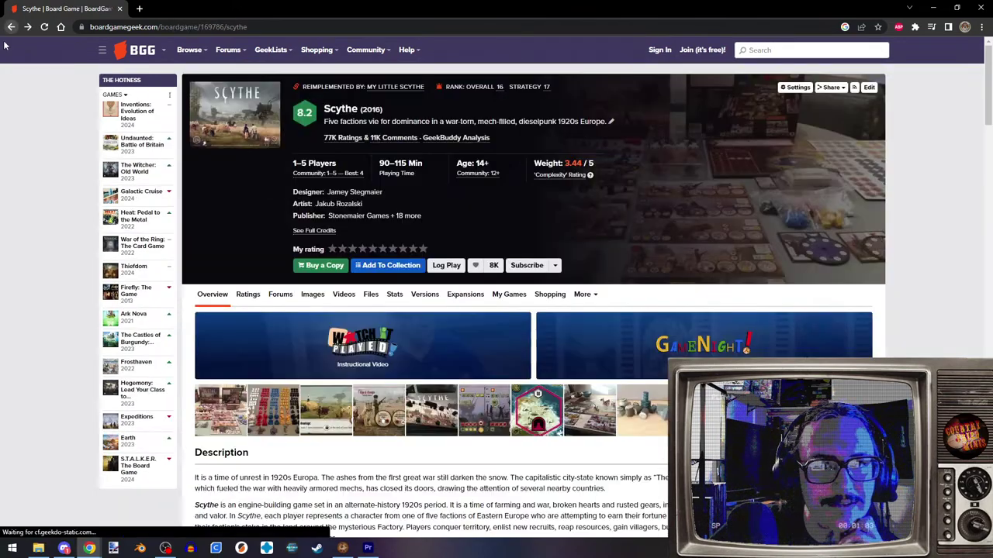
click(271, 412)
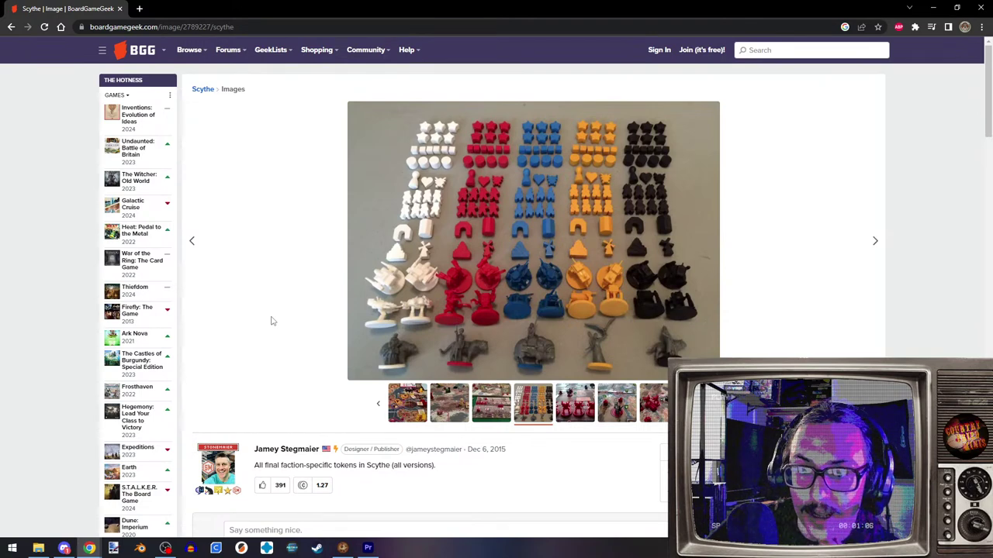
click(449, 404)
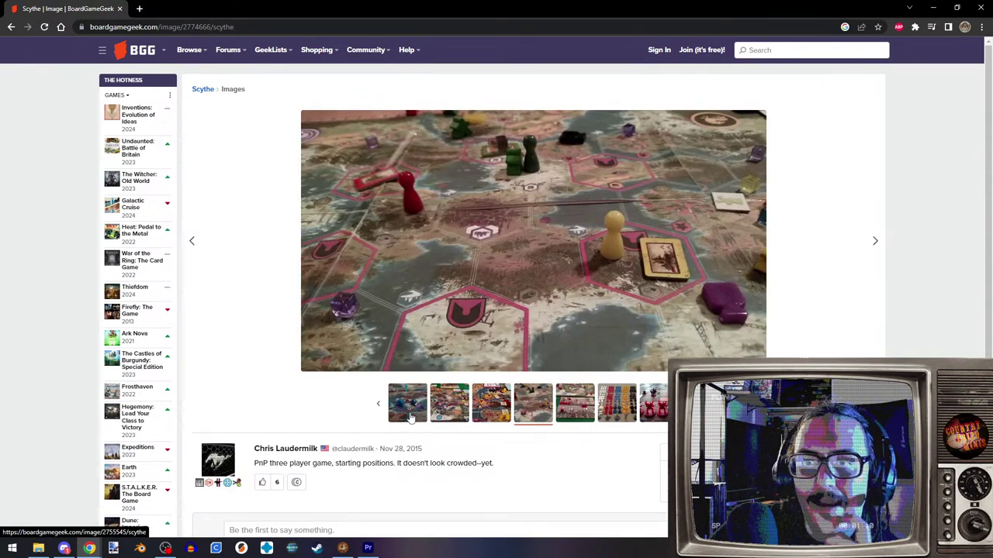
click(412, 418)
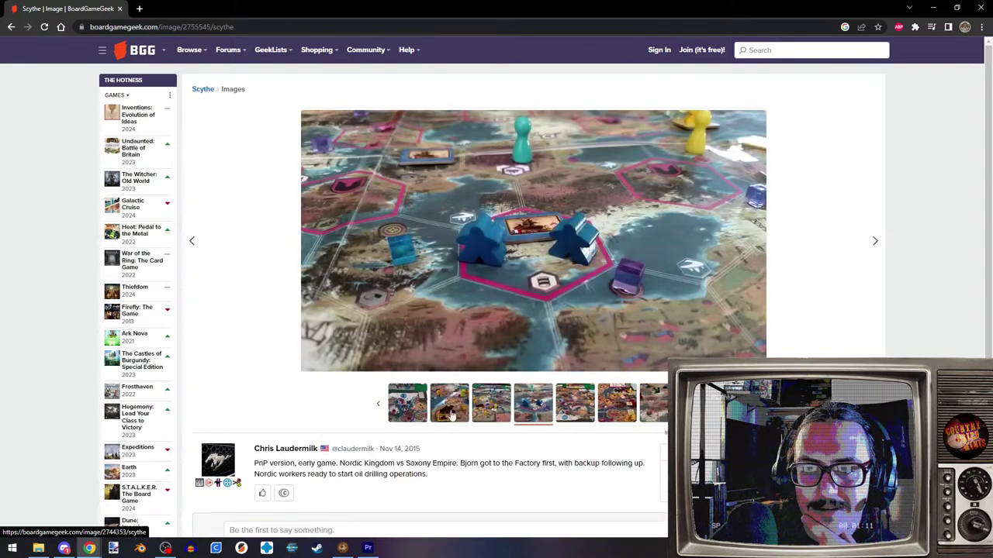
click(490, 413)
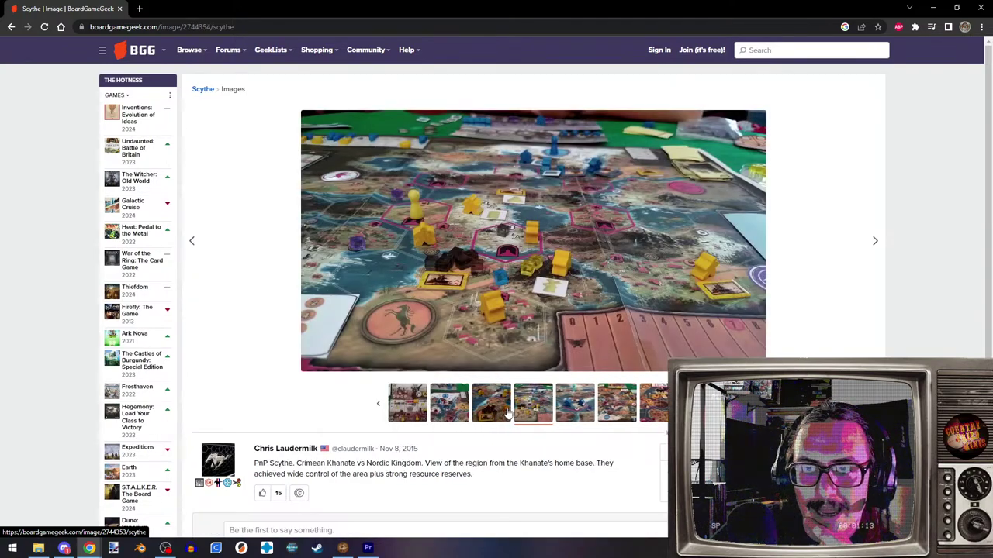
click(578, 416)
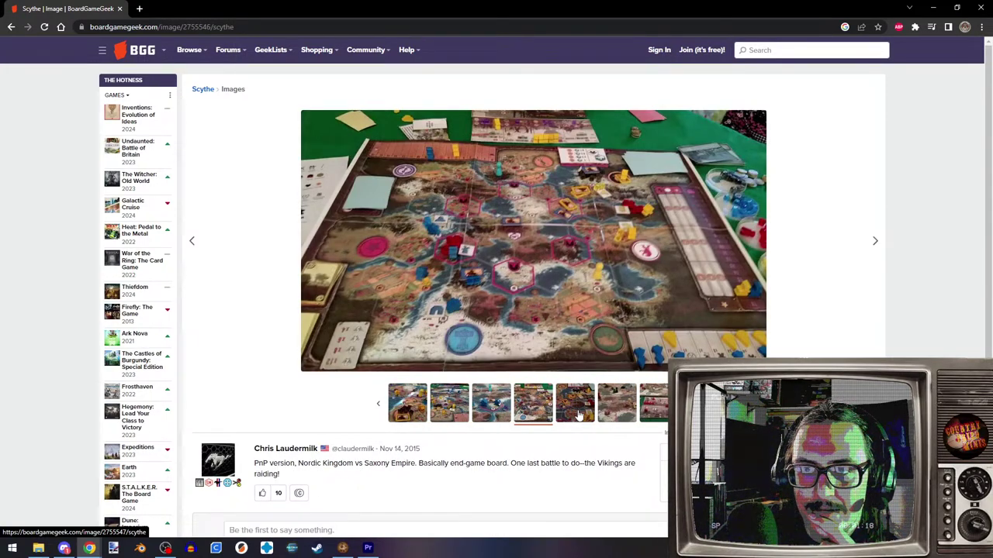
click(578, 415)
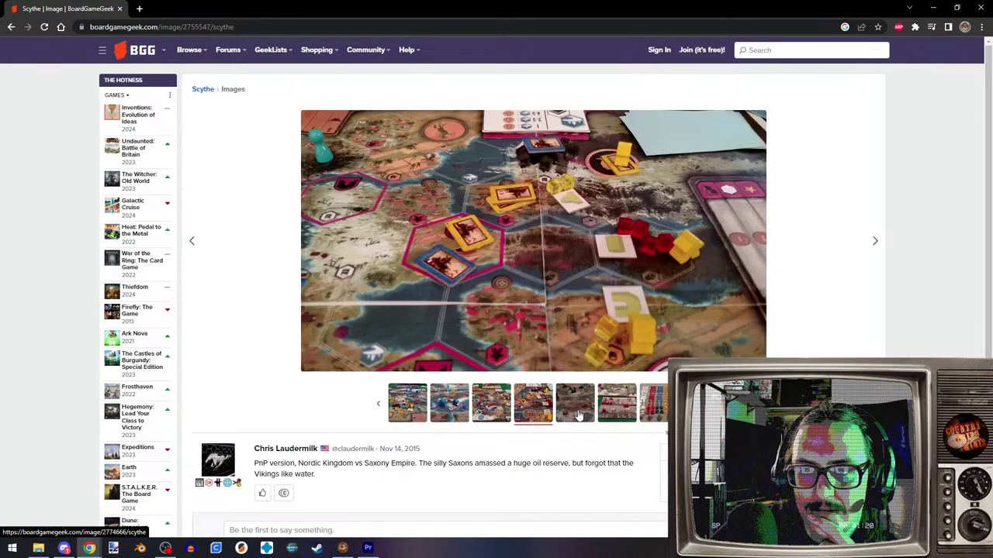
click(579, 415)
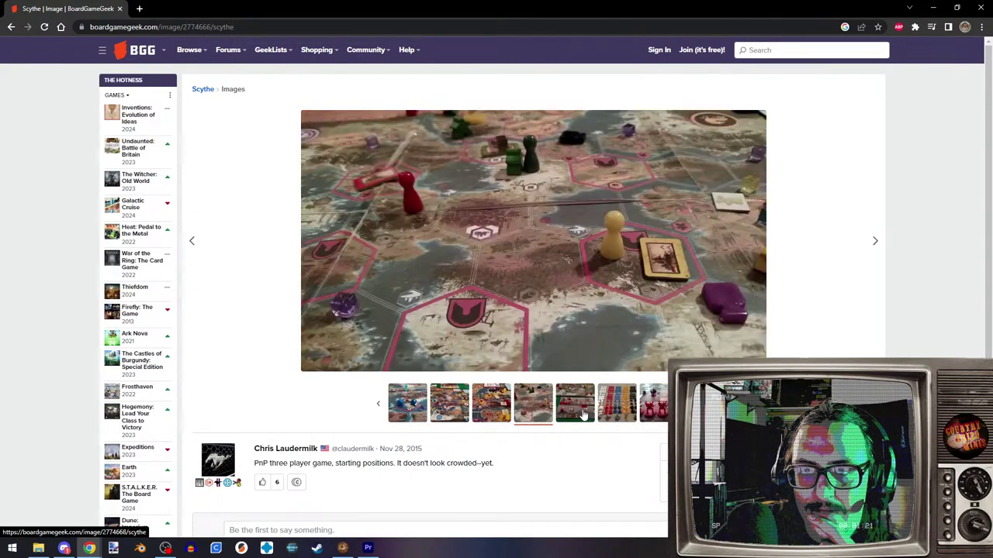
click(581, 416)
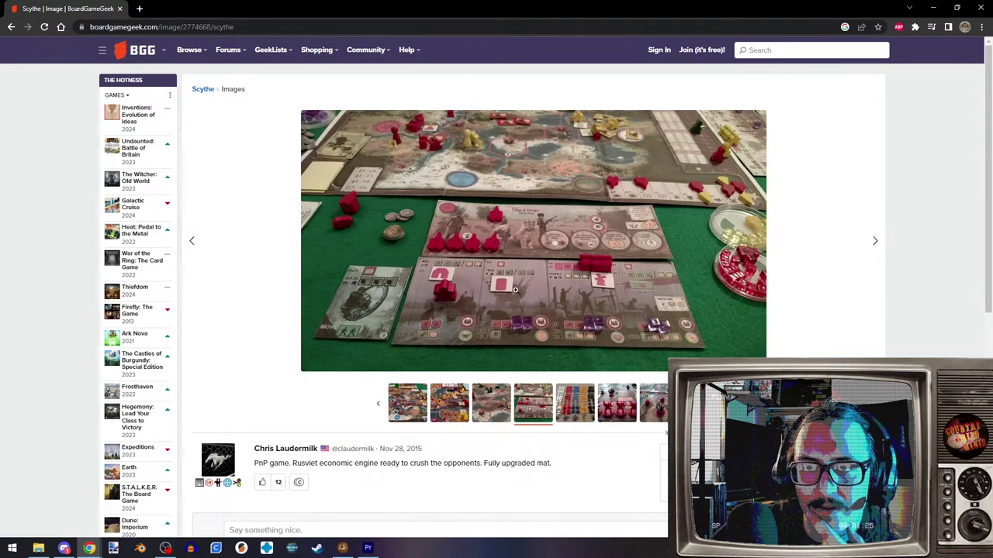
- Enlarge the photo of the fully upgraded Rusviet player mat, inspect its detail and close the enlarged view
click(491, 230)
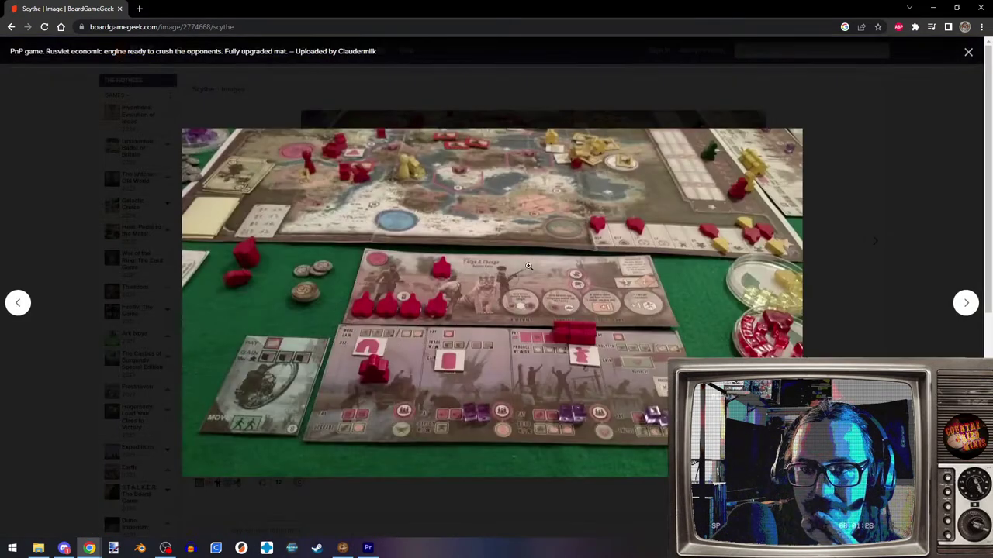
click(469, 281)
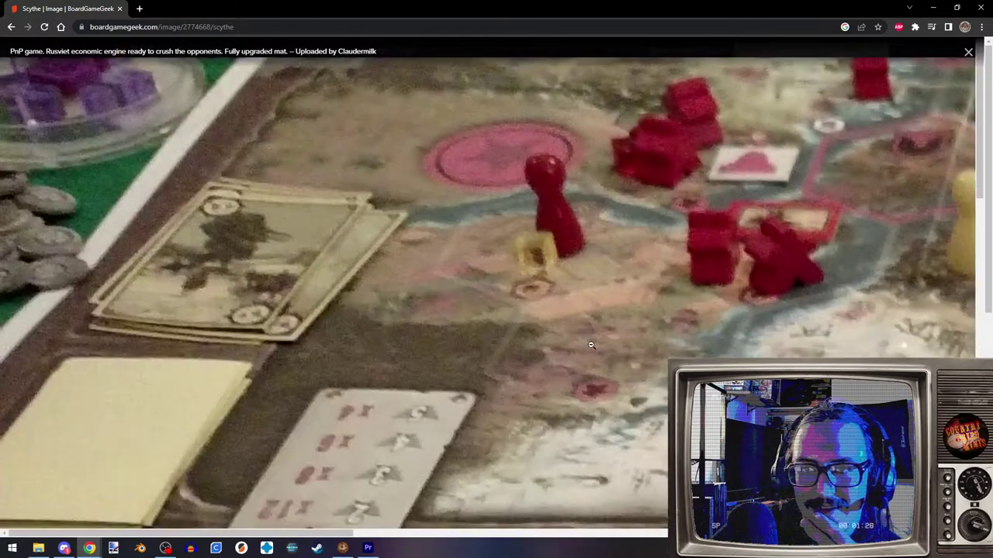
scroll(591, 345, down, 5)
click(605, 333)
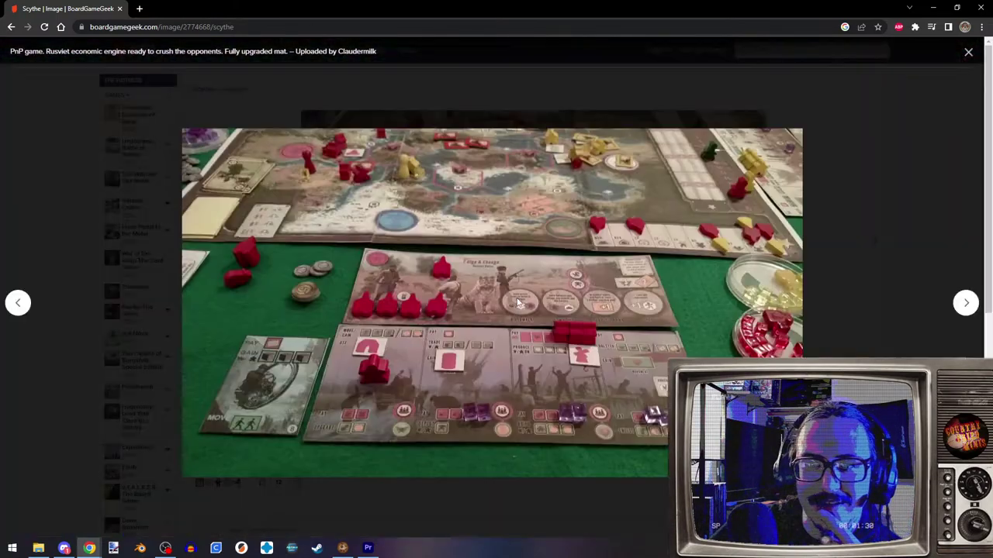
click(958, 55)
- View the gallery's faction token photo and the photos of the mech miniatures on the Scythe board
click(547, 409)
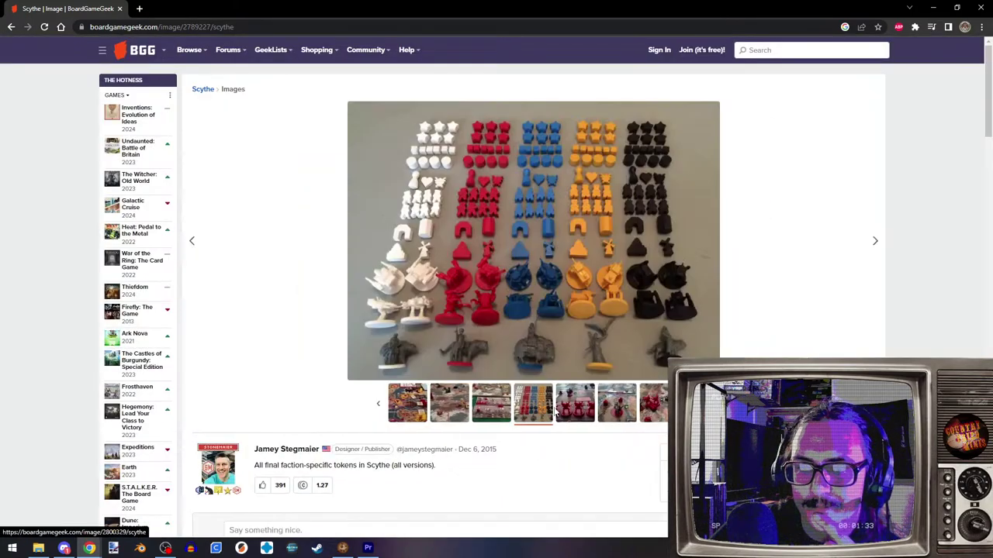
click(578, 410)
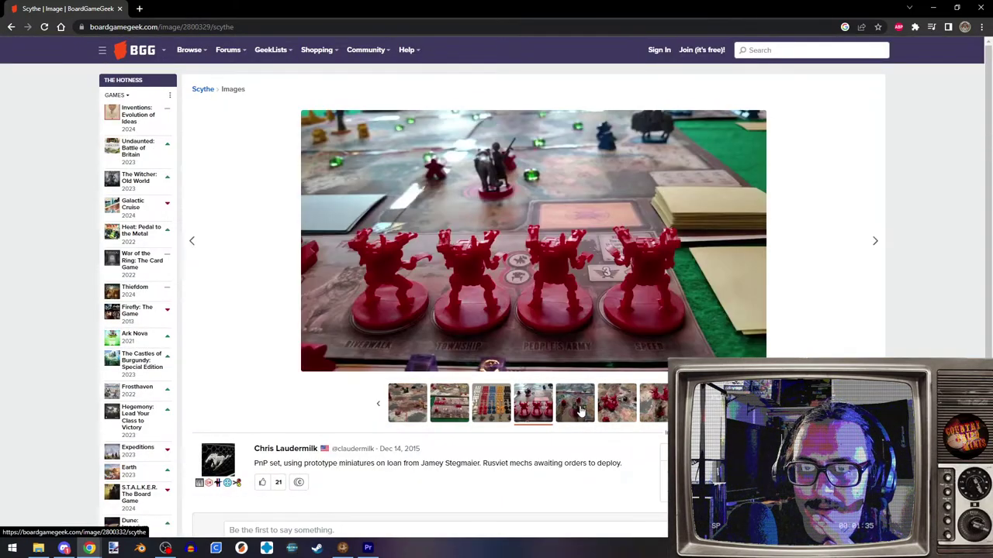
click(610, 411)
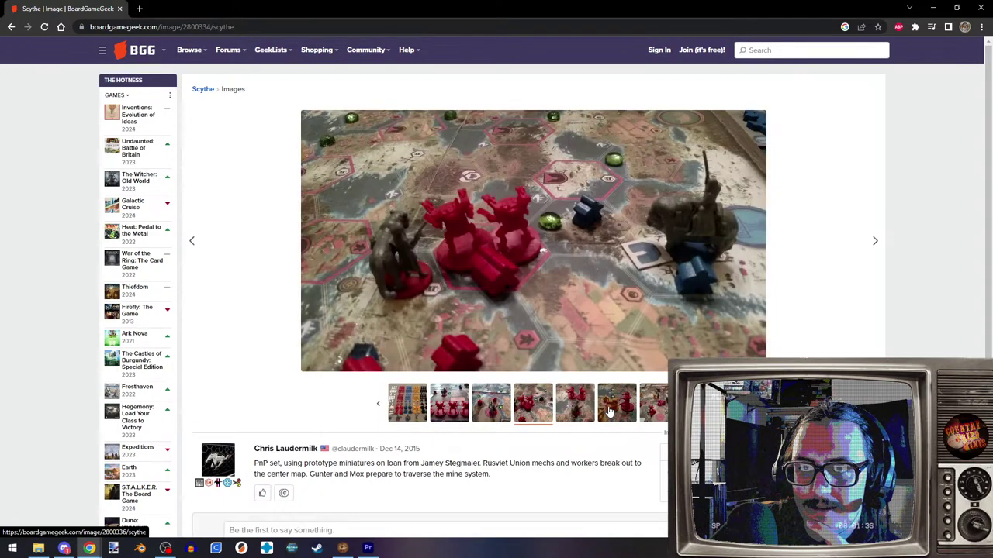
click(601, 409)
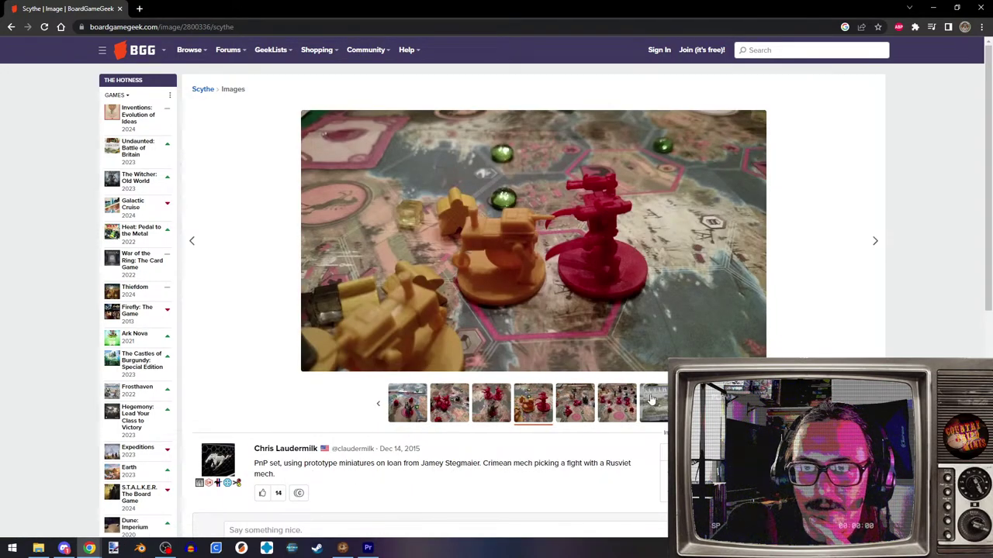
click(618, 404)
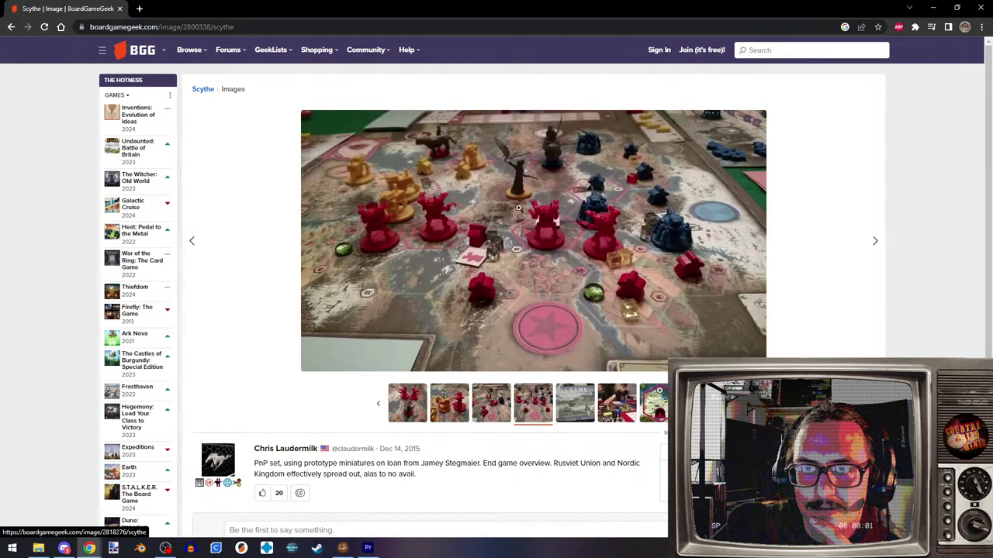
scroll(533, 455, down, 3)
scroll(481, 421, up, 3)
click(208, 25)
text(miniatures.market)
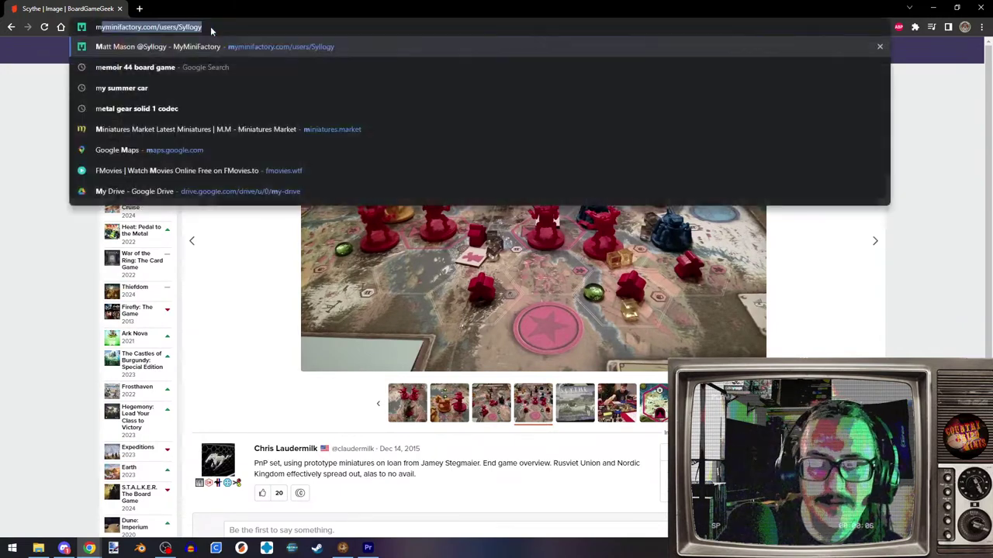
key(Return)
key(Escape)
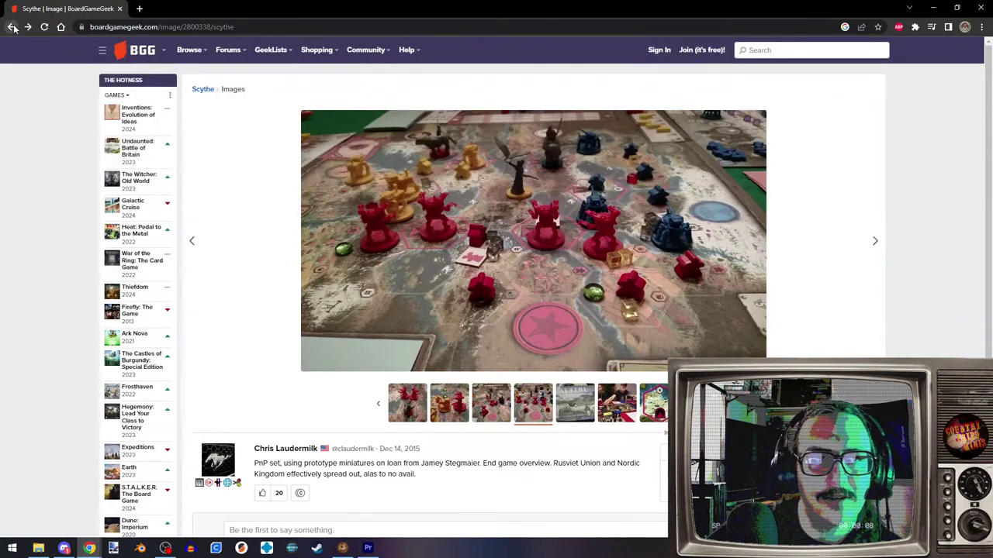
click(153, 25)
text(minia)
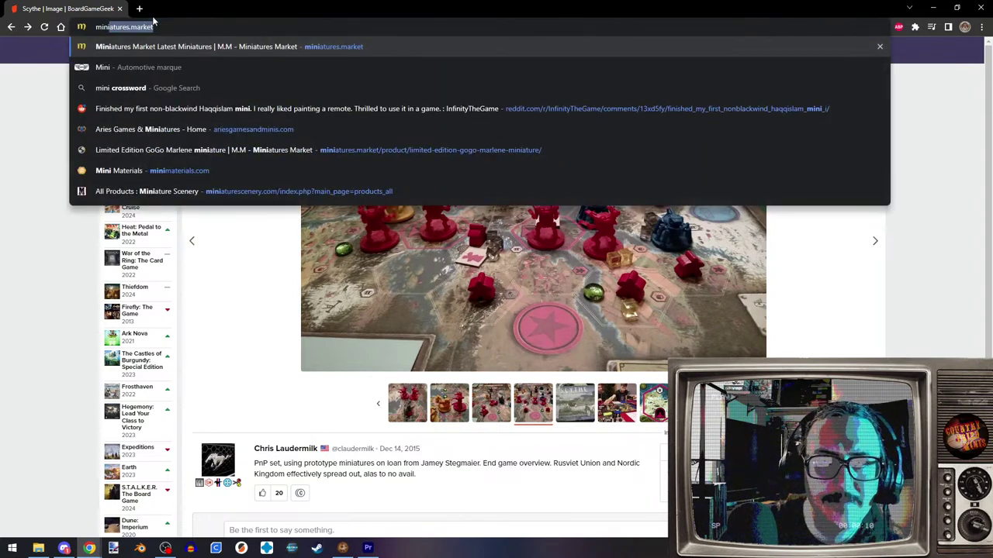
key(BackSpace)
key(BackSpace)
key(BackSpace)
key(BackSpace)
key(BackSpace)
key(BackSpace)
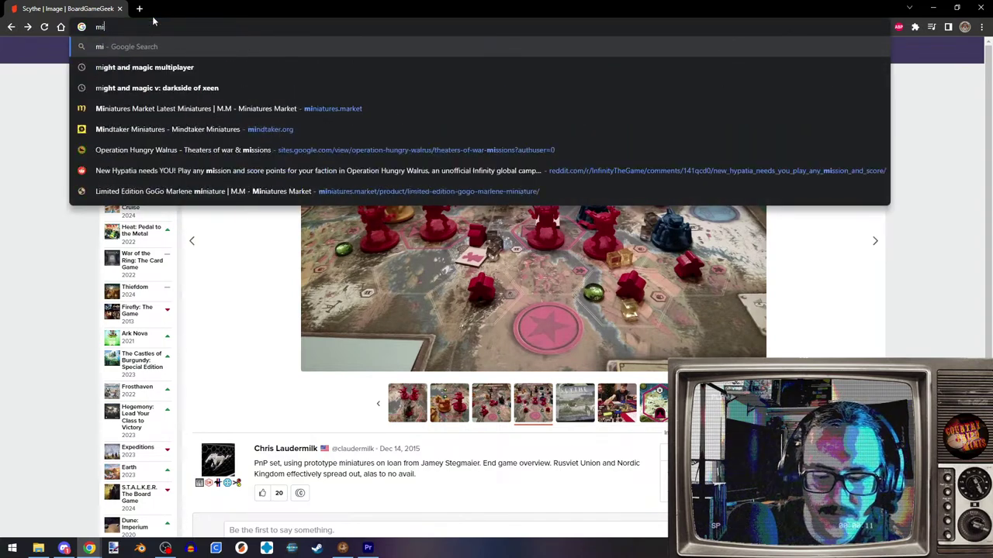
- Go to gamenerdz.com, search the store for "scythe" and open the Scythe (On Sale) product page
text(gamenerdz.com)
key(Return)
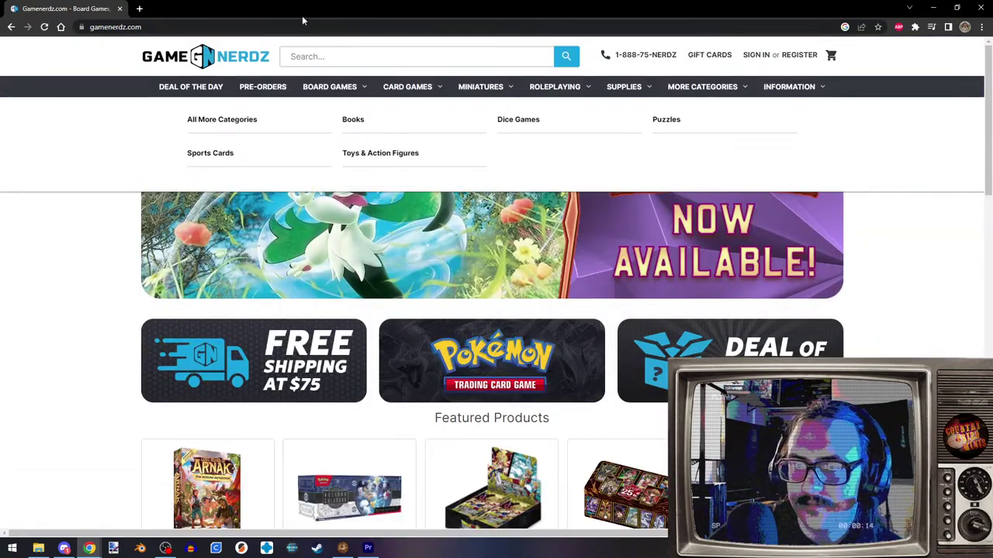
click(356, 51)
text(scythe)
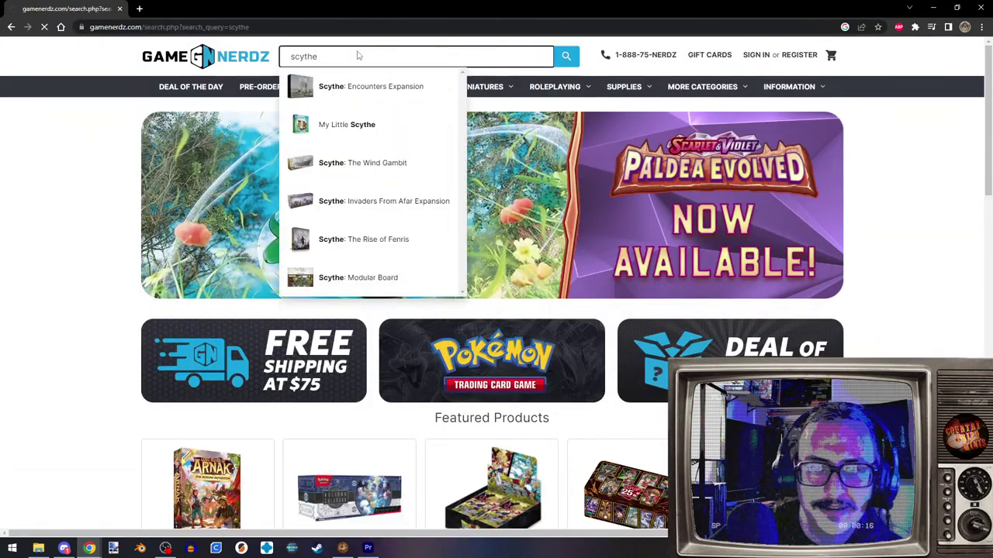
key(Return)
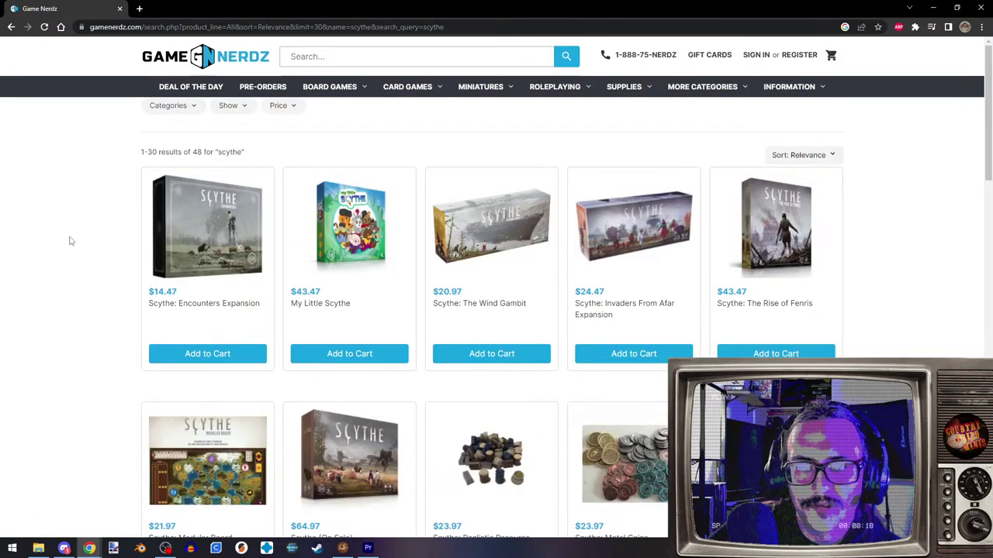
scroll(69, 237, down, 3)
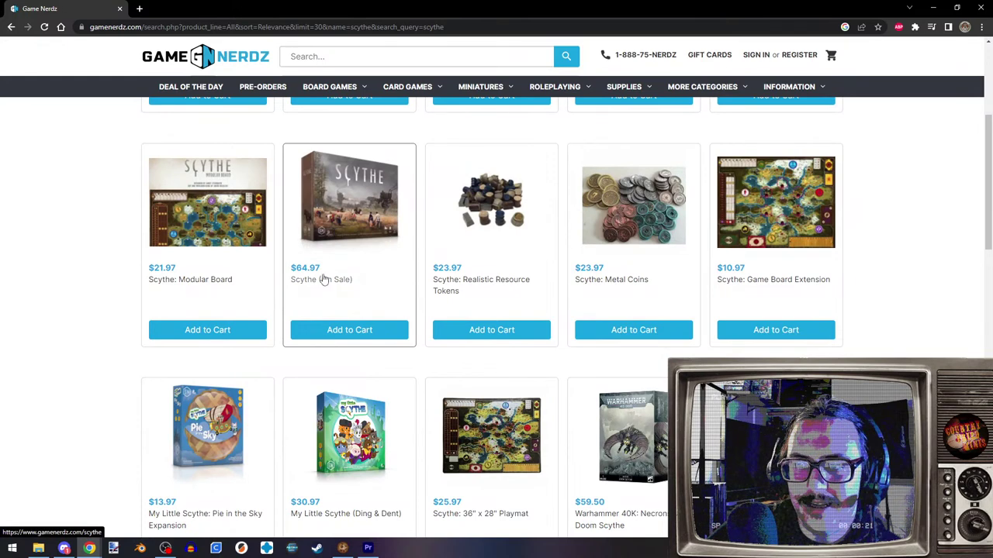
click(324, 280)
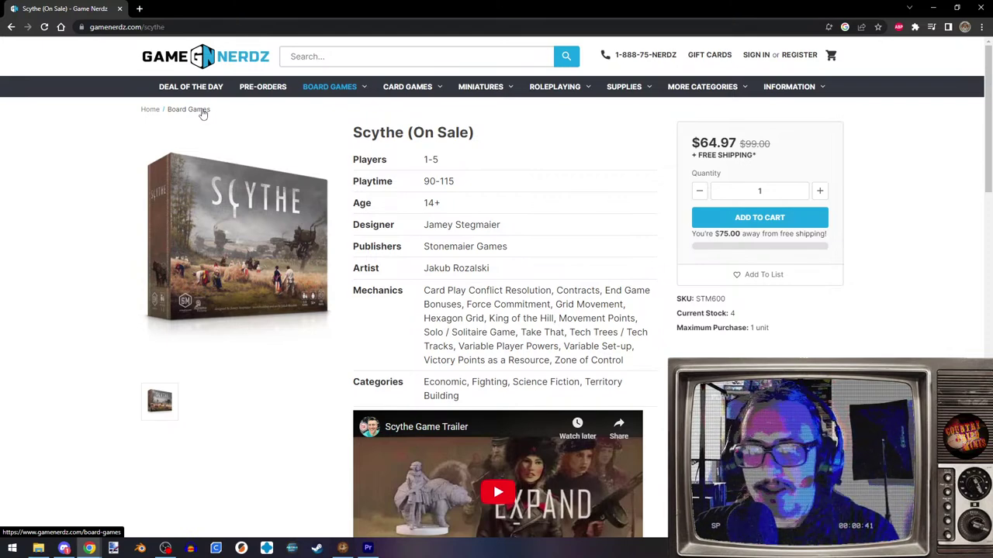
- Switch to Premiere Pro and move both 20230618_005701.mp4 clips with their audio from the end of Main Body to directly after Making Changes
key(alt+Tab)
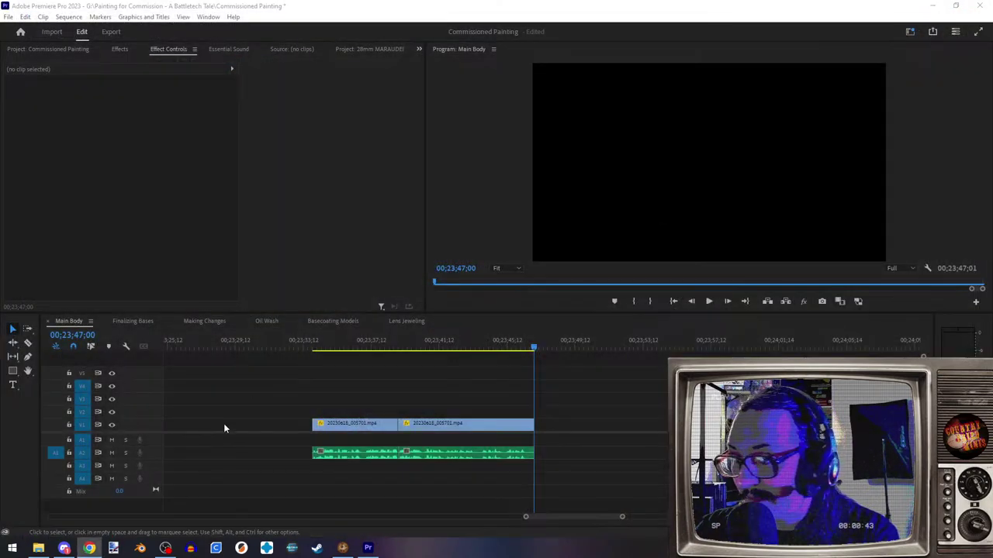
drag(409, 349, 434, 359)
scroll(274, 428, down, 5)
scroll(278, 434, up, 2)
scroll(277, 430, up, 6)
scroll(286, 430, down, 3)
scroll(326, 421, up, 2)
scroll(286, 431, up, 10)
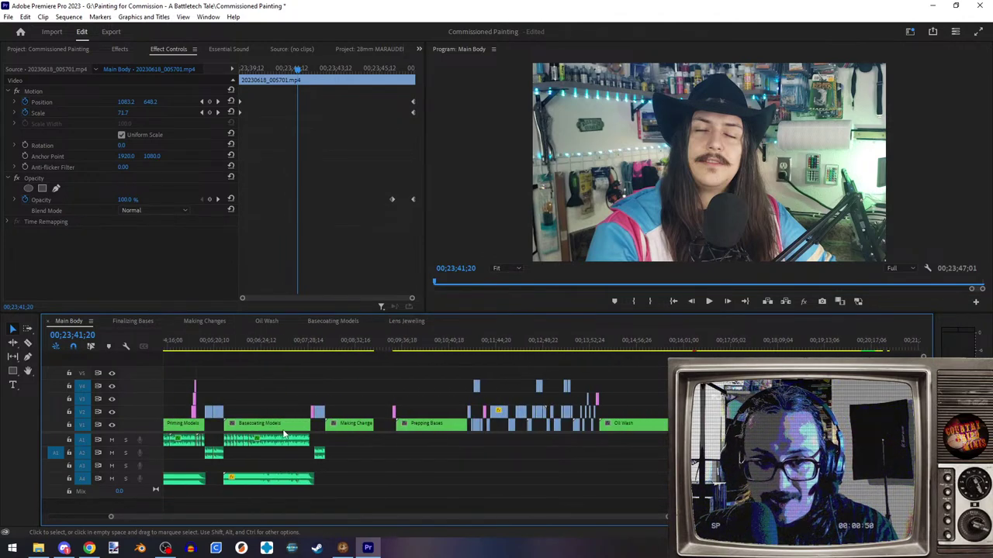
scroll(373, 439, down, 6)
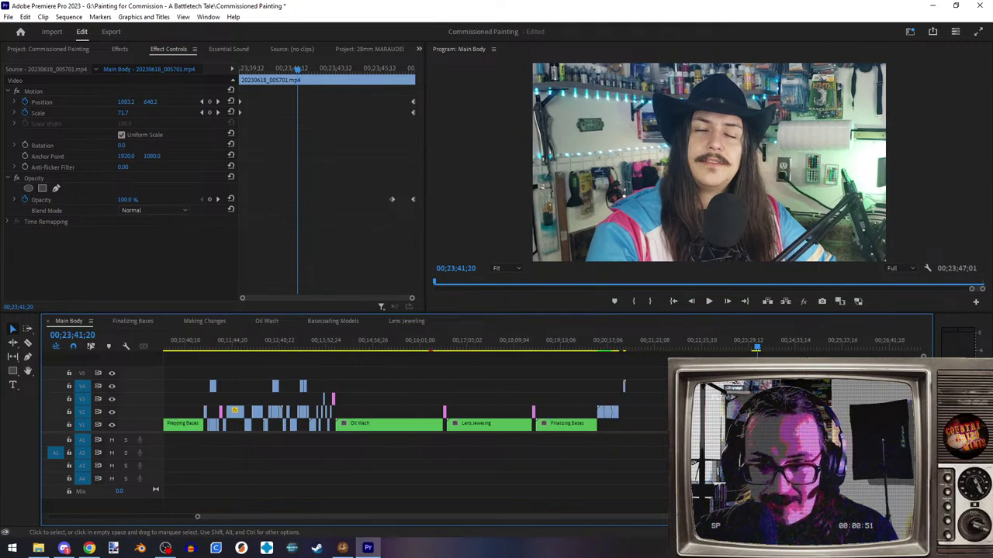
drag(756, 388, 197, 396)
scroll(249, 407, up, 8)
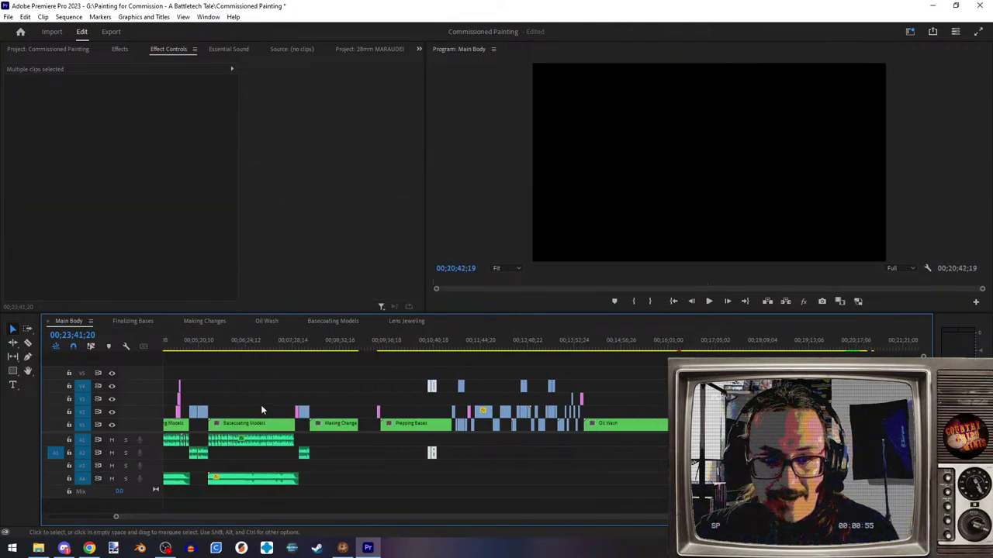
drag(494, 388, 431, 421)
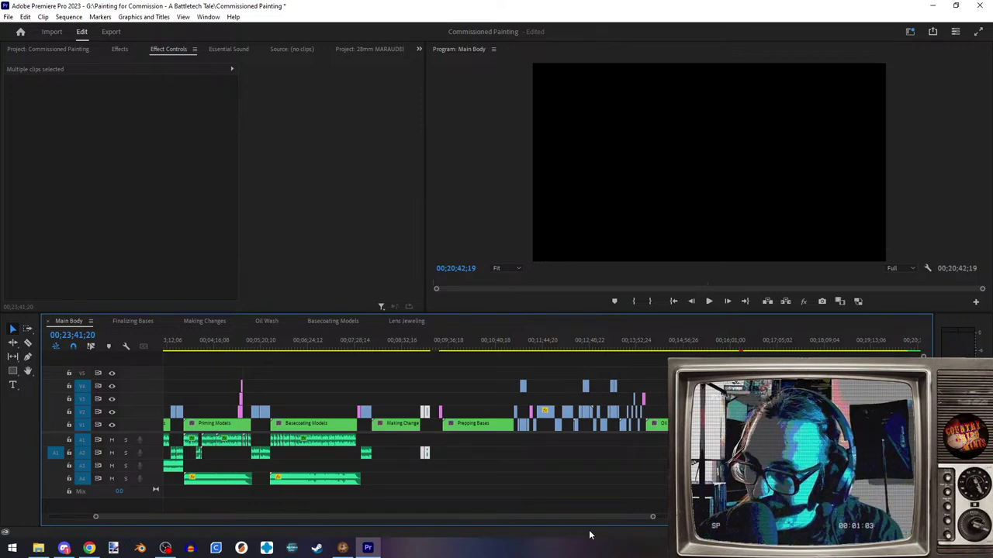
- Delete the pink placeholder clip just before Prepping Bases on track V2 and save the project
scroll(569, 435, up, 8)
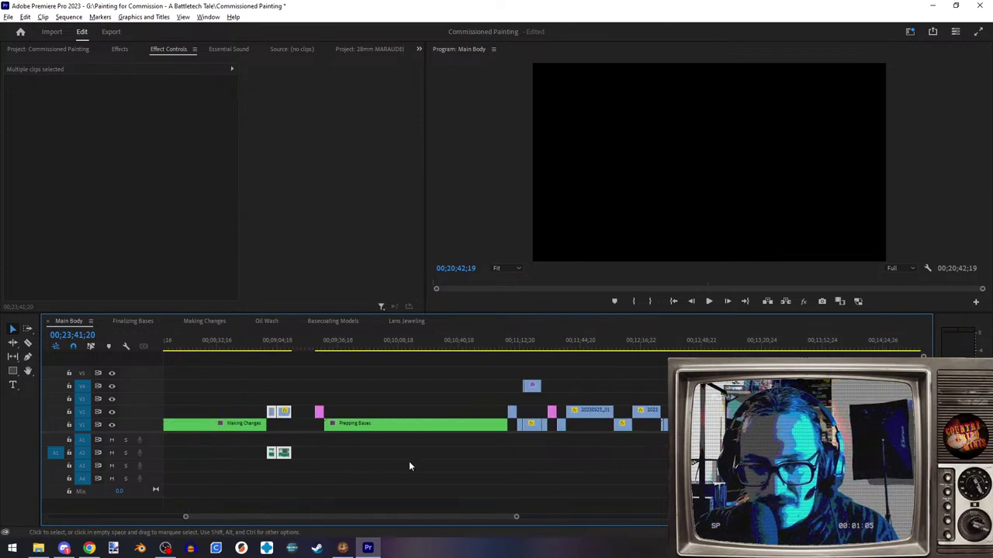
click(326, 412)
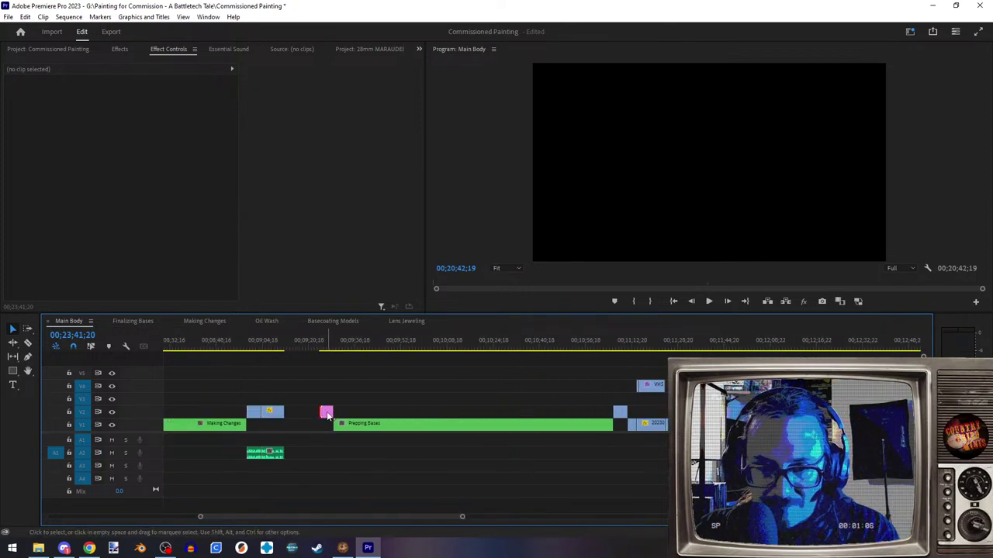
key(Delete)
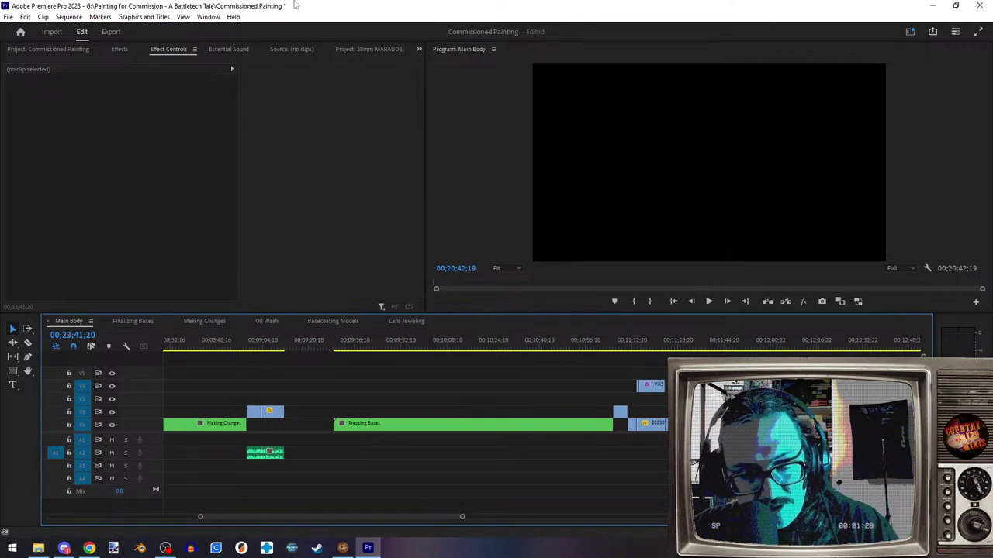
key(ctrl+s)
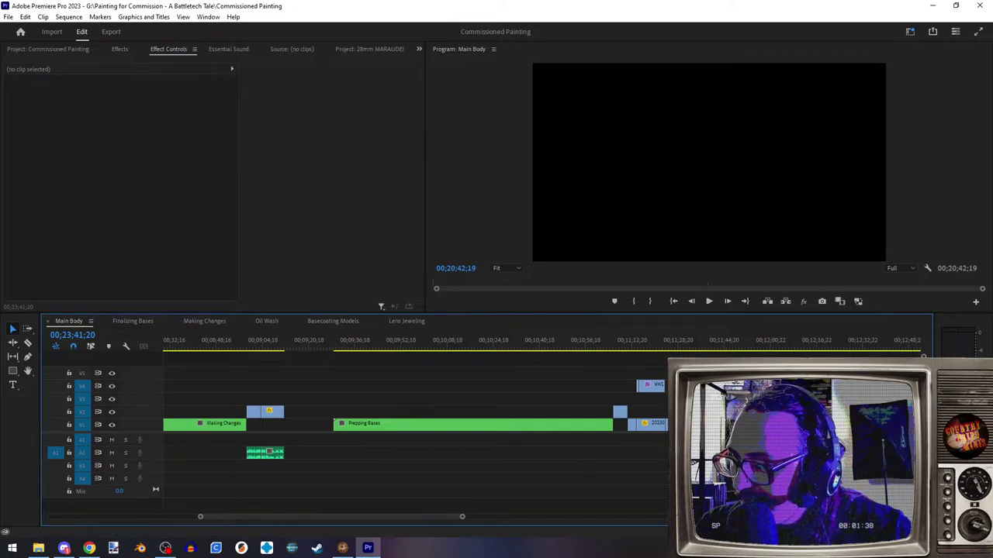
click(165, 548)
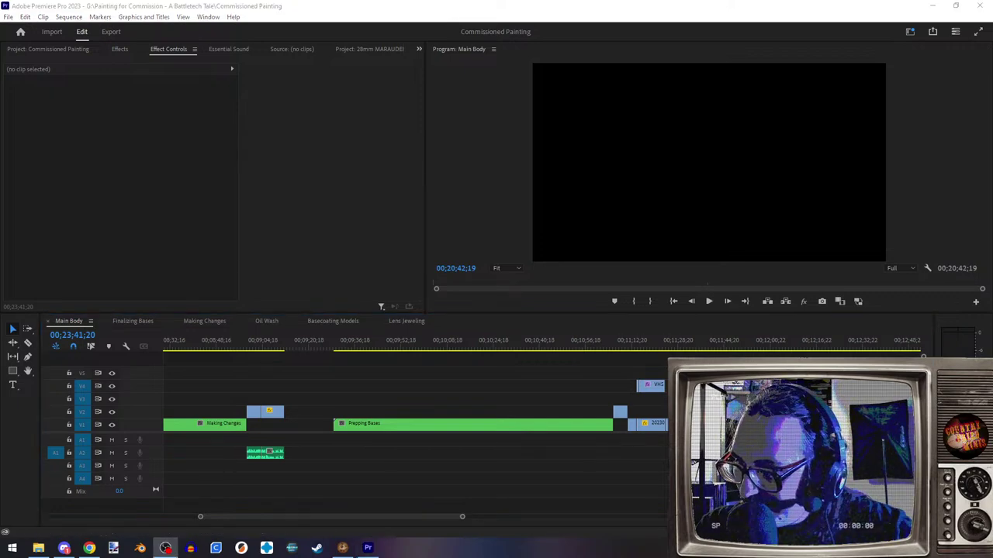